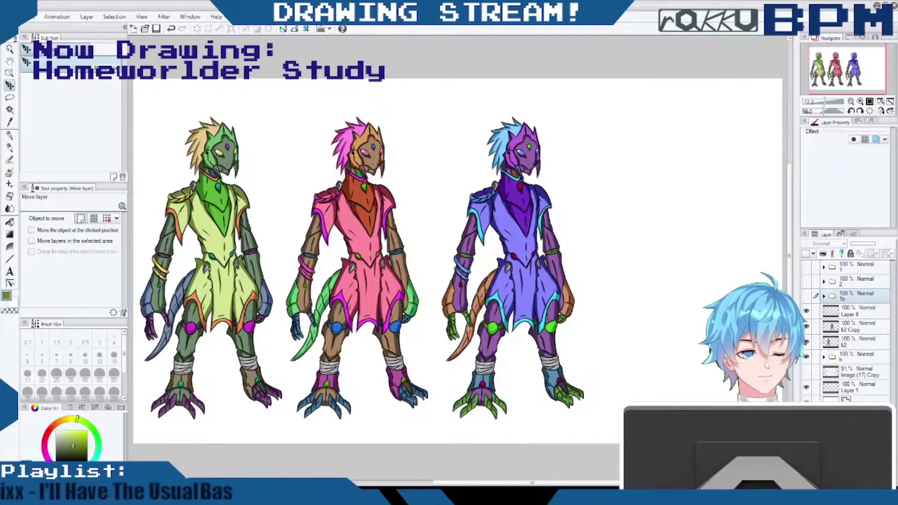
left_click_drag(573, 484, 558, 483)
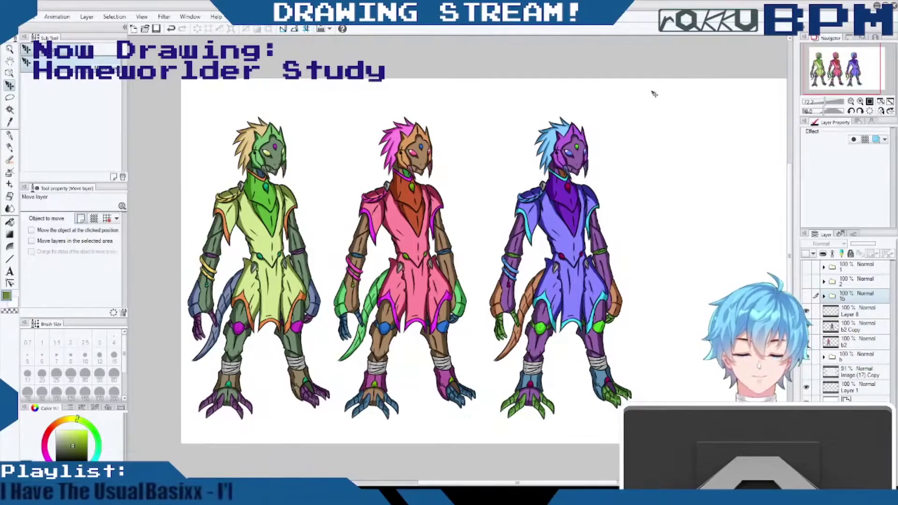
left_click_drag(791, 250, 793, 226)
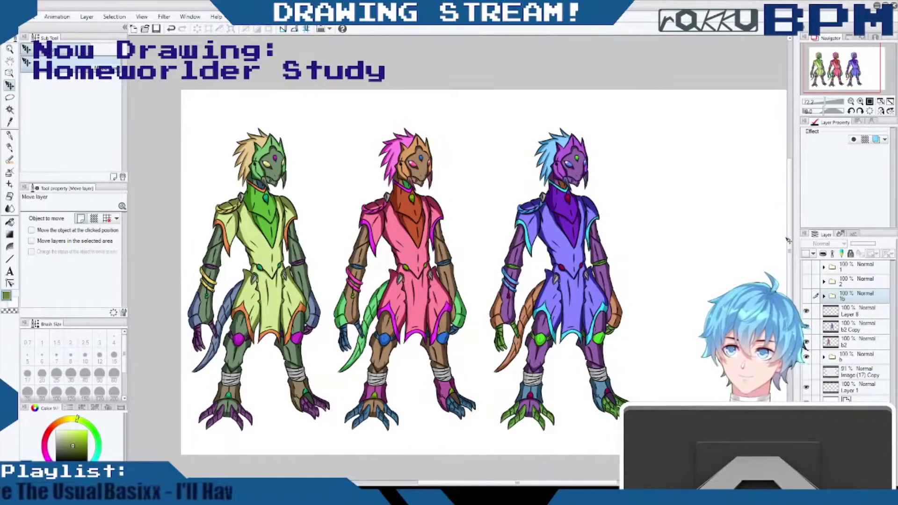
left_click_drag(560, 483, 552, 483)
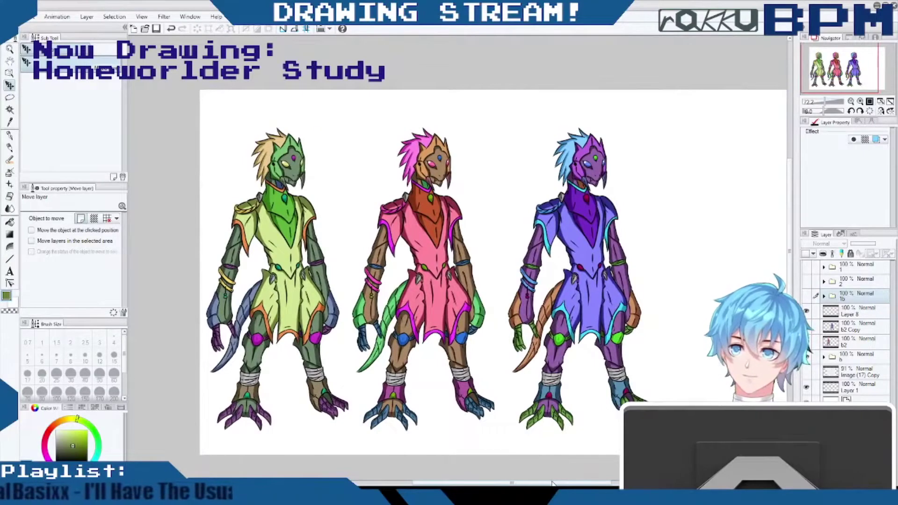
scroll(792, 187, "up", 1)
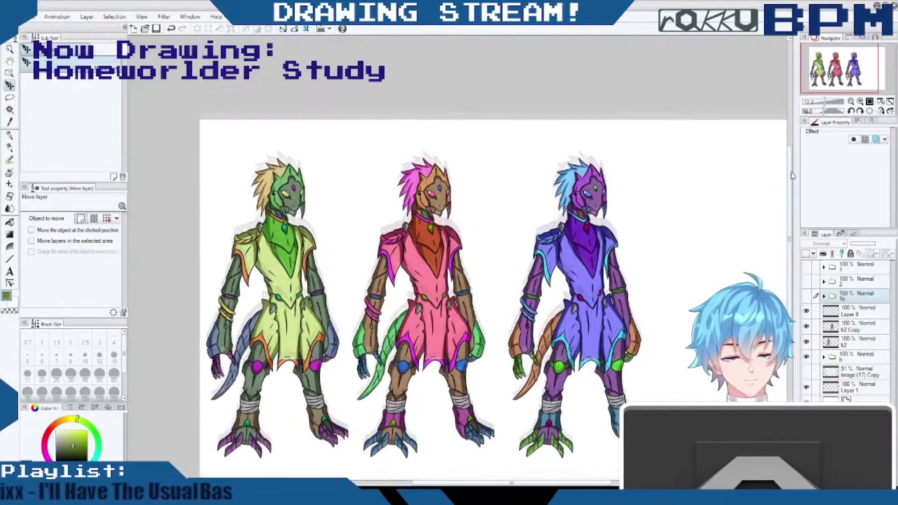
left_click_drag(791, 184, 790, 176)
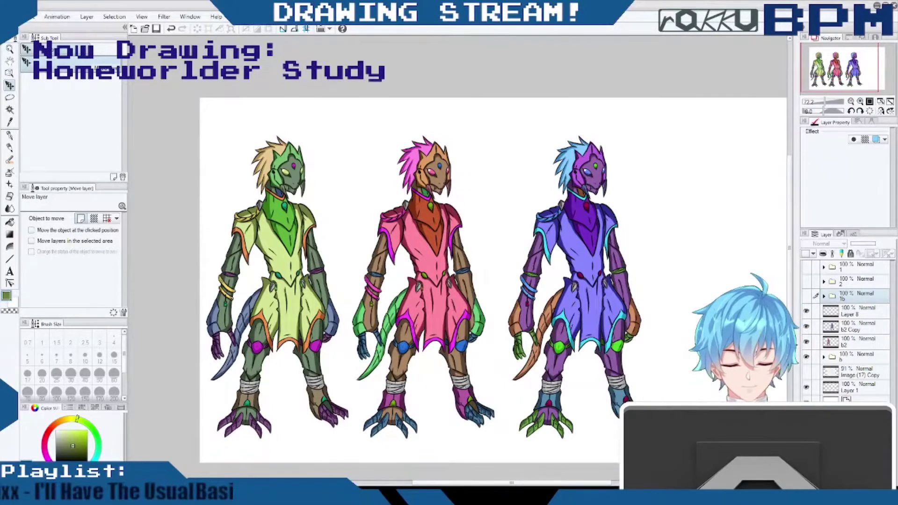
scroll(458, 280, "right", 2)
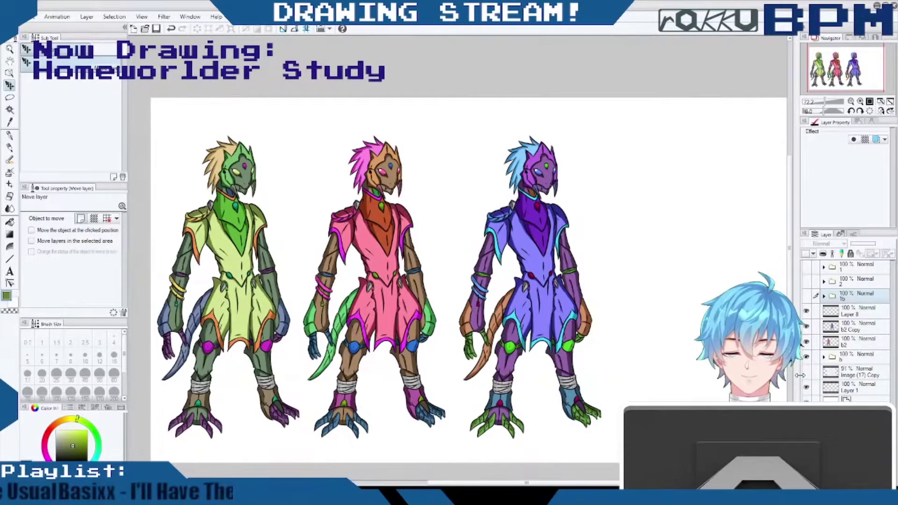
scroll(790, 170, "up", 2)
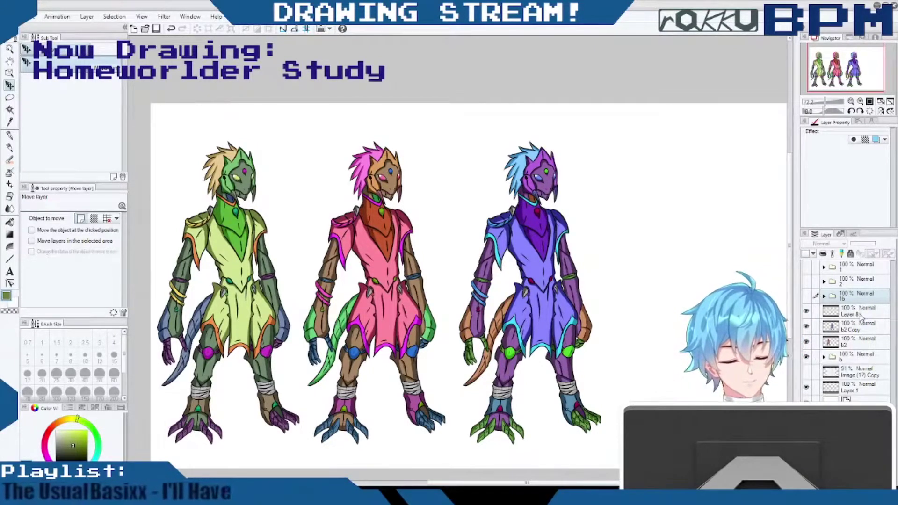
Hide Layer 8, b2 Copy and b2, and move the two b2 layers into the b folder.
left_click(806, 326)
left_click(806, 342)
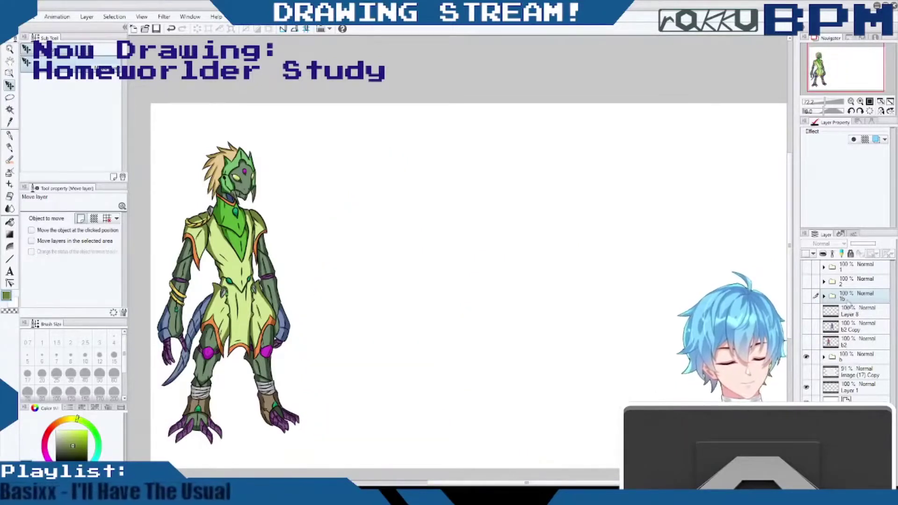
left_click(851, 312)
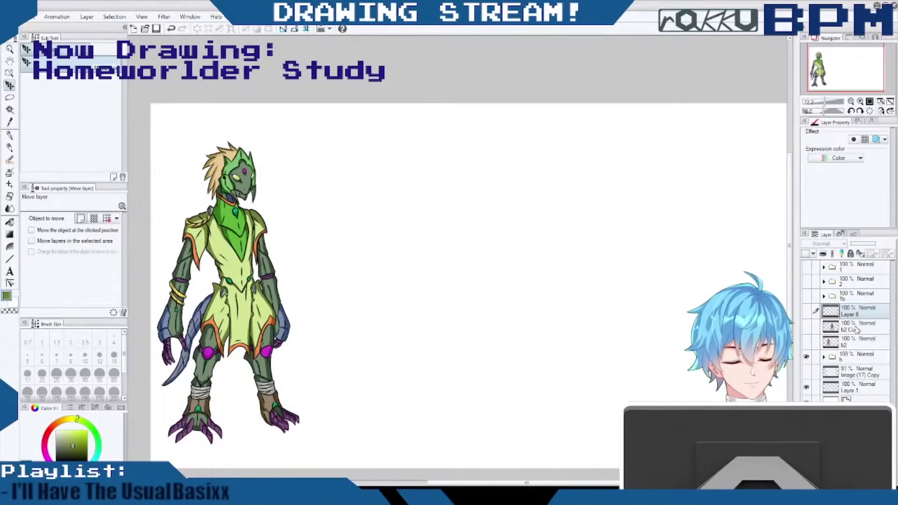
mouse_move(855, 328)
left_mouse_down()
mouse_move(854, 356)
mouse_move(851, 343)
left_mouse_up()
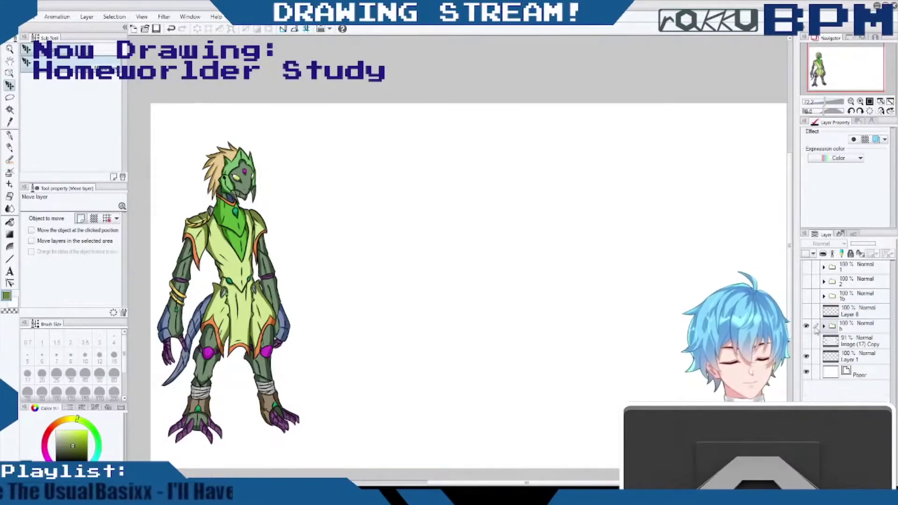
left_click(806, 326)
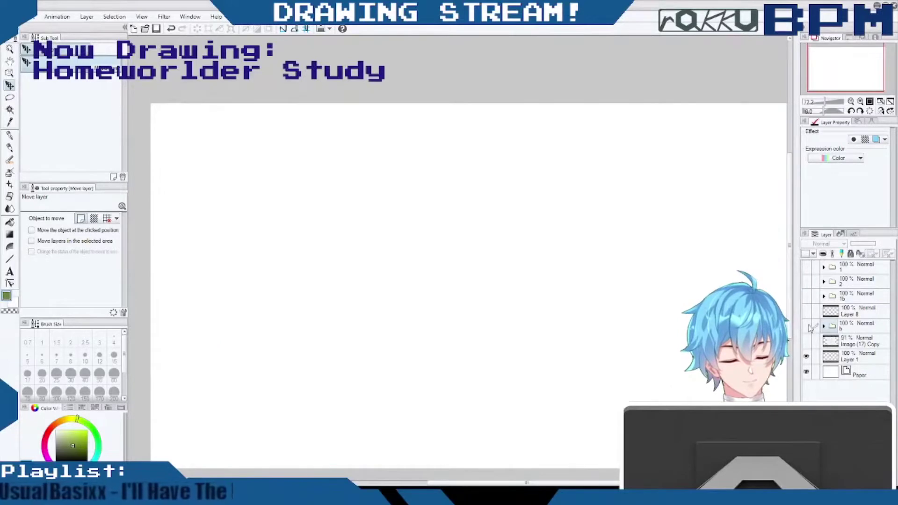
left_click(807, 326)
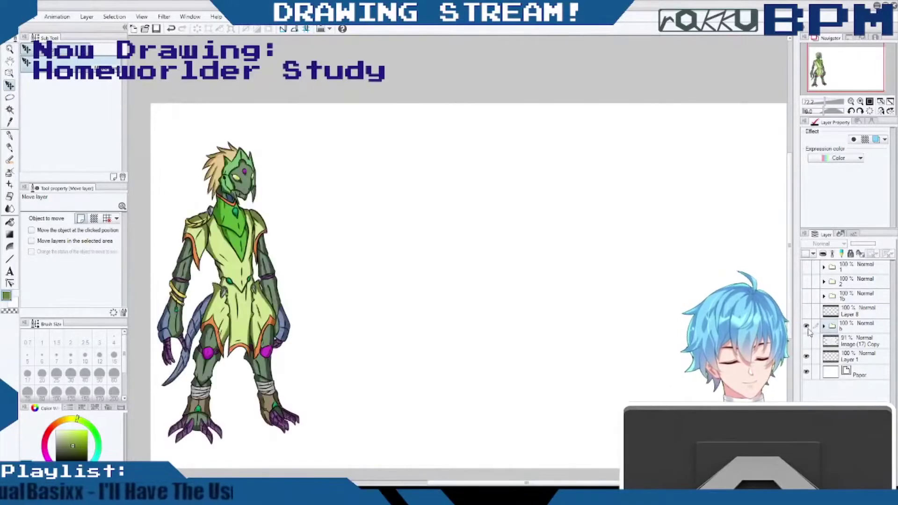
Show folder 2 instead of folder b and move its red-and-purple figure to the left side of the canvas.
left_click(806, 281)
left_click(806, 326)
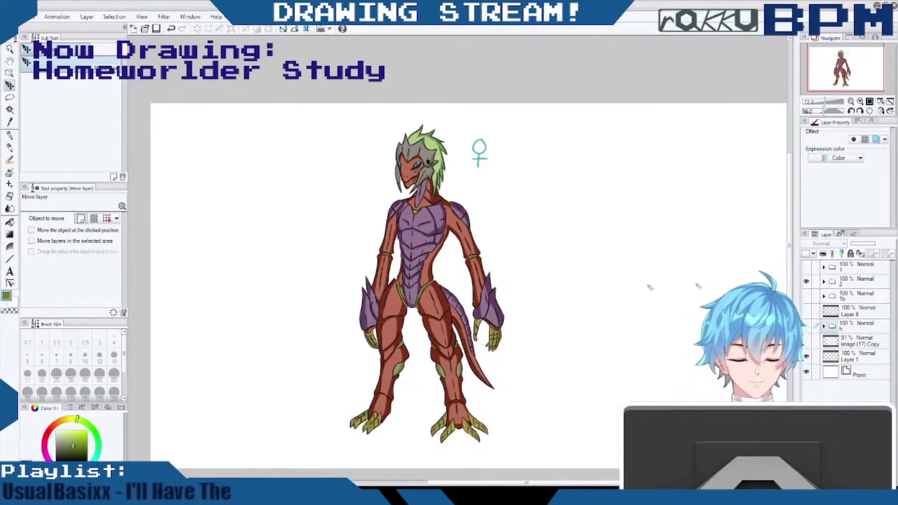
left_click(859, 284)
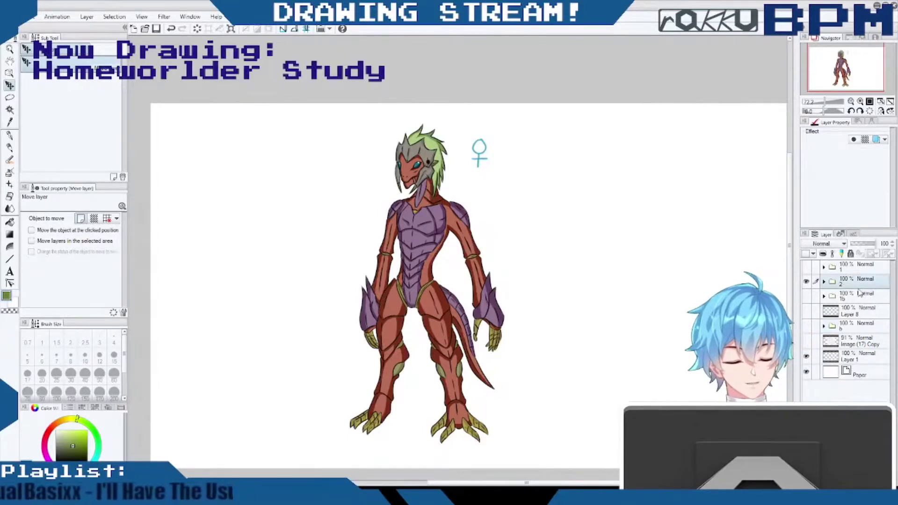
key("ctrl+z")
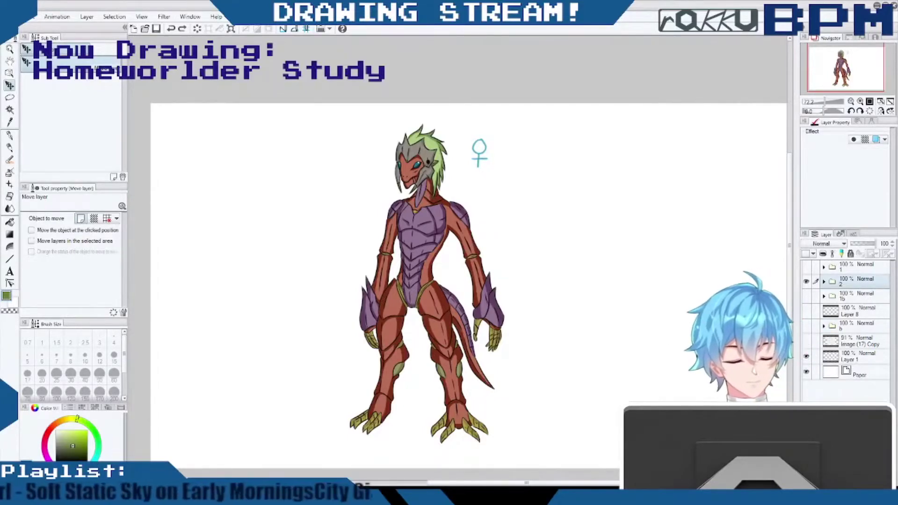
left_click_drag(476, 253, 313, 265)
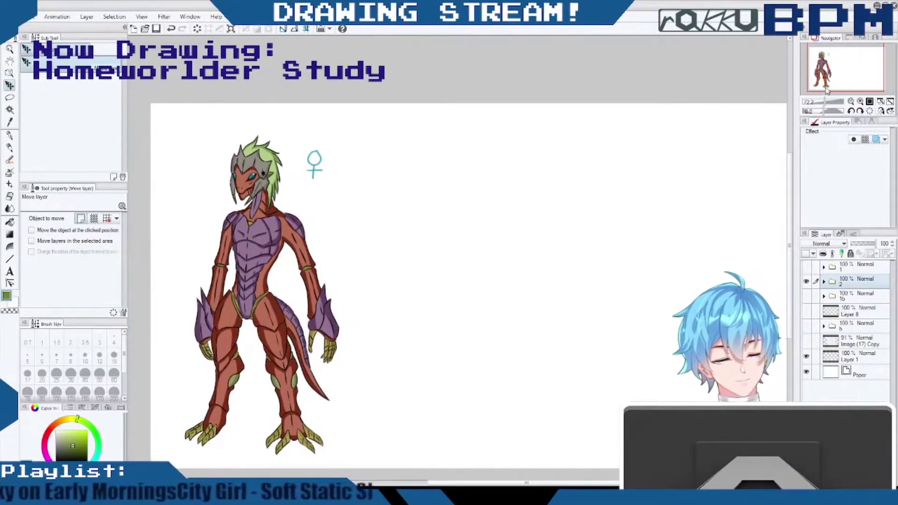
Duplicate folder 2 into a folder named C directly below folder b, and hide the original.
key("ctrl+v")
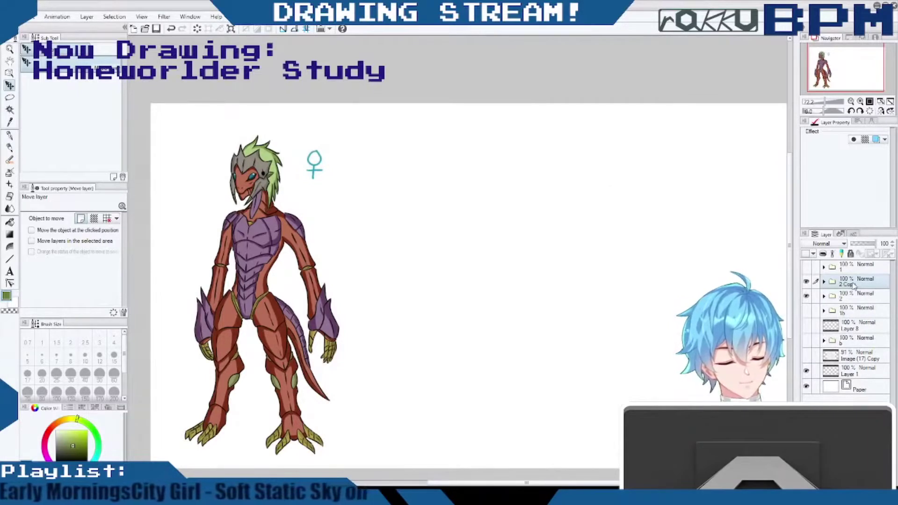
left_click_drag(854, 286, 848, 340)
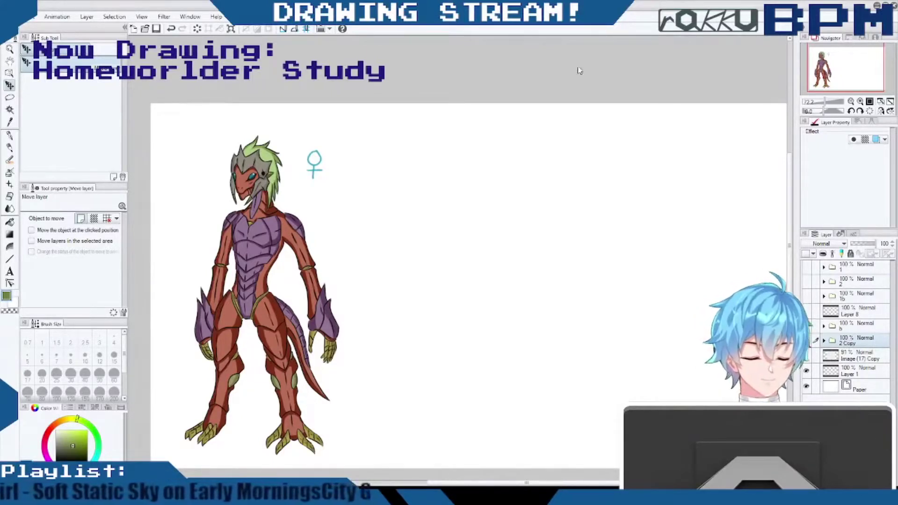
type("C")
key("Return")
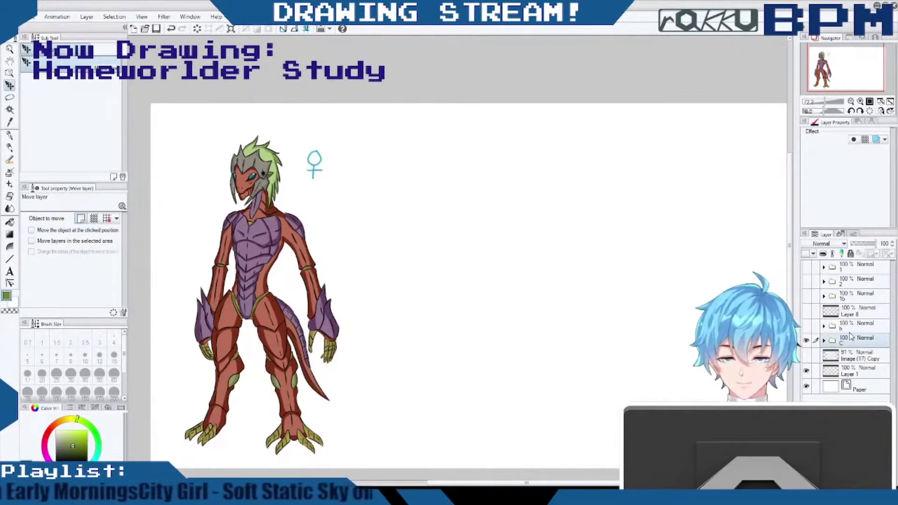
Lower the opacity of folder C to 35% and add a new raster layer above it.
scroll(364, 205, "up", 1)
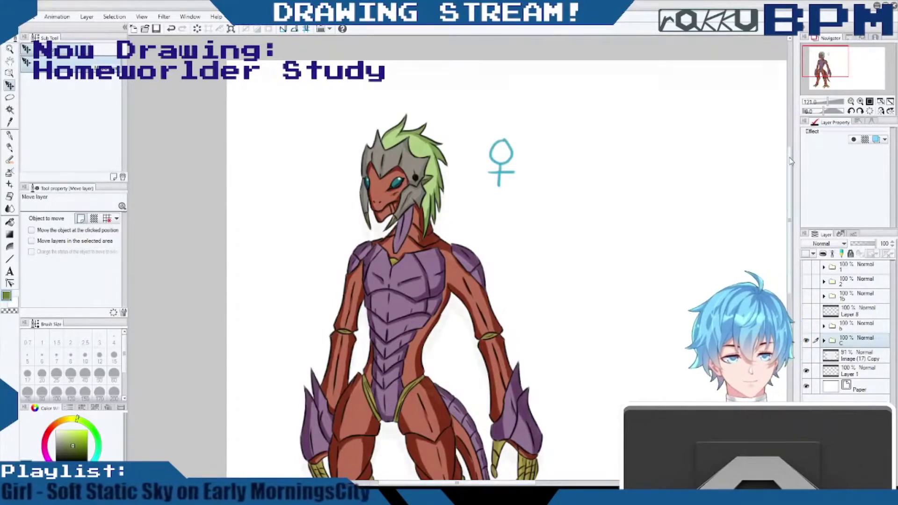
scroll(794, 140, "up", 3)
scroll(793, 140, "down", 2)
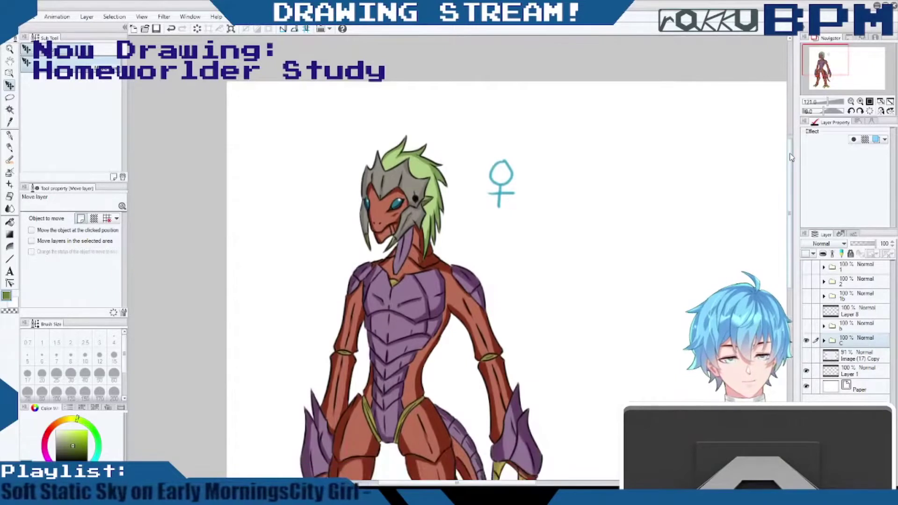
scroll(790, 157, "up", 1)
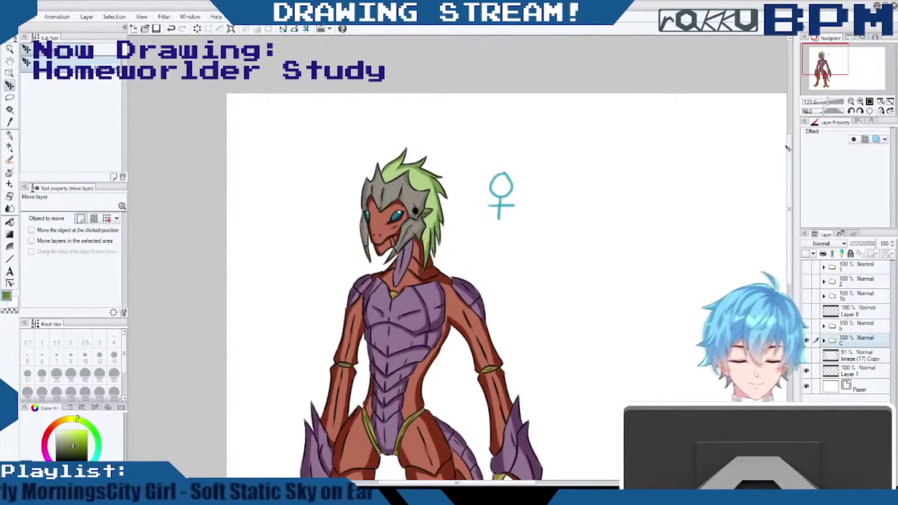
mouse_move(475, 484)
left_mouse_down()
mouse_move(490, 483)
mouse_move(475, 482)
left_mouse_up()
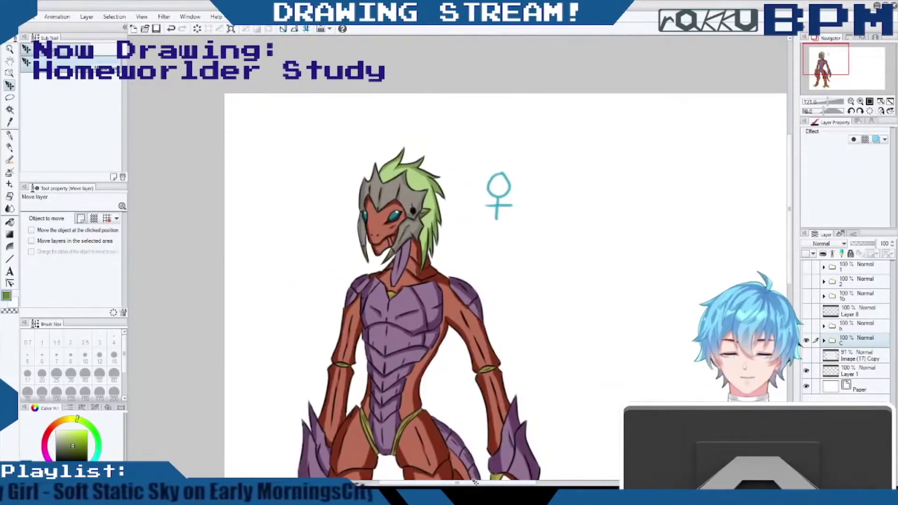
left_click_drag(790, 177, 790, 173)
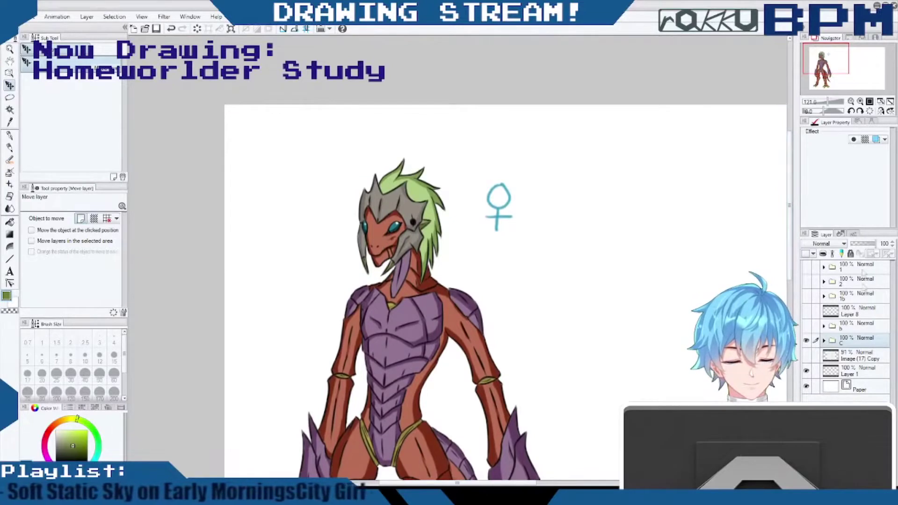
left_click_drag(871, 248, 860, 244)
key("ctrl+shift+n")
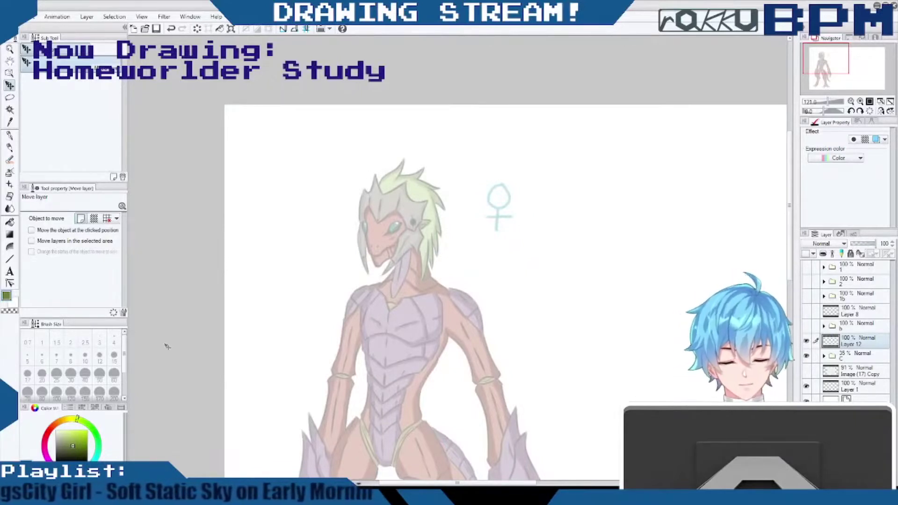
Set the drawing colour to teal and choose the Mechanical pencil.
left_click_drag(79, 454, 105, 456)
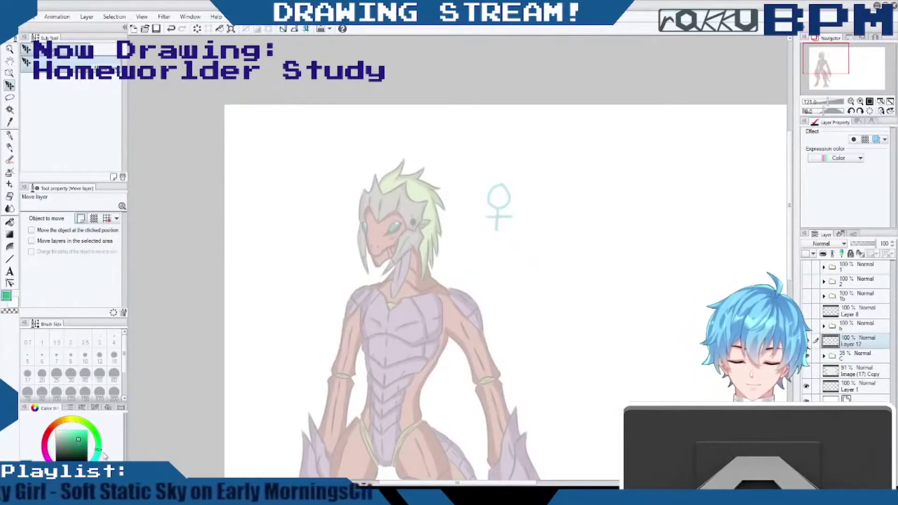
left_click(78, 439)
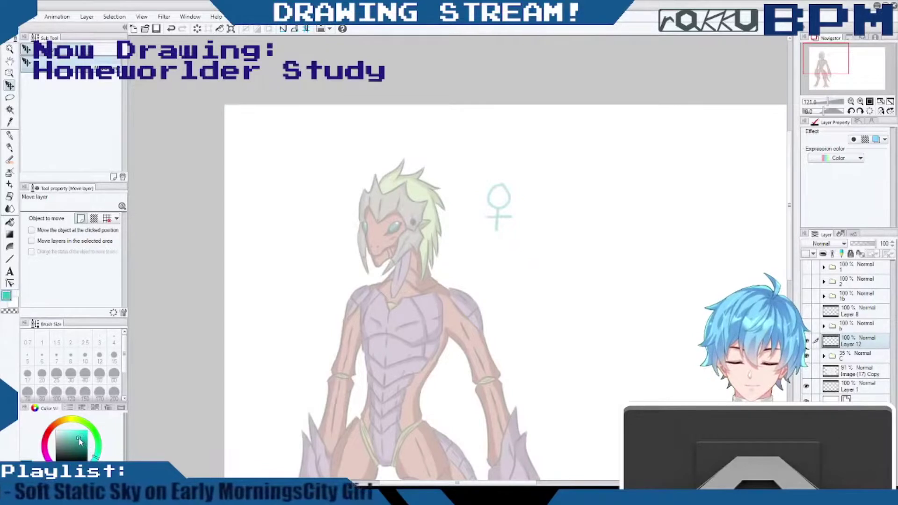
left_click(10, 148)
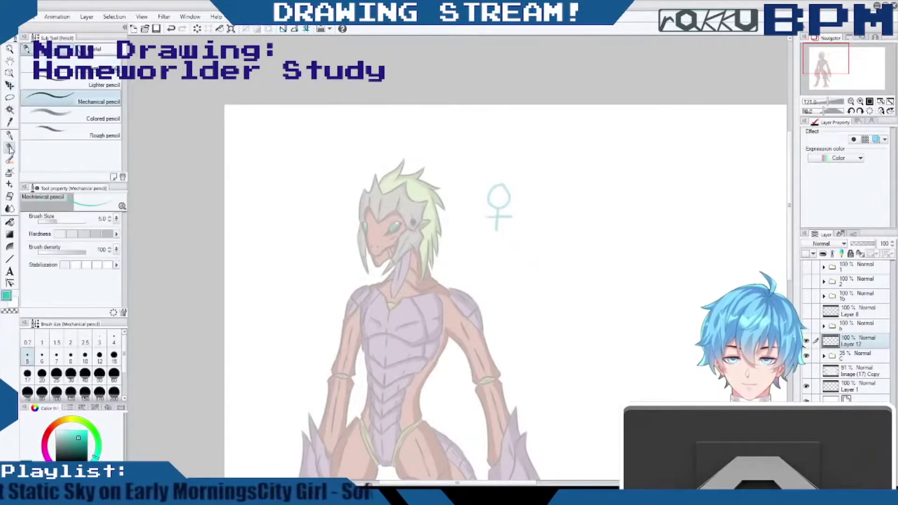
Sketch an upright collar around the figure's neck on Layer 12, with a small V notch at the throat.
scroll(444, 196, "down", 2)
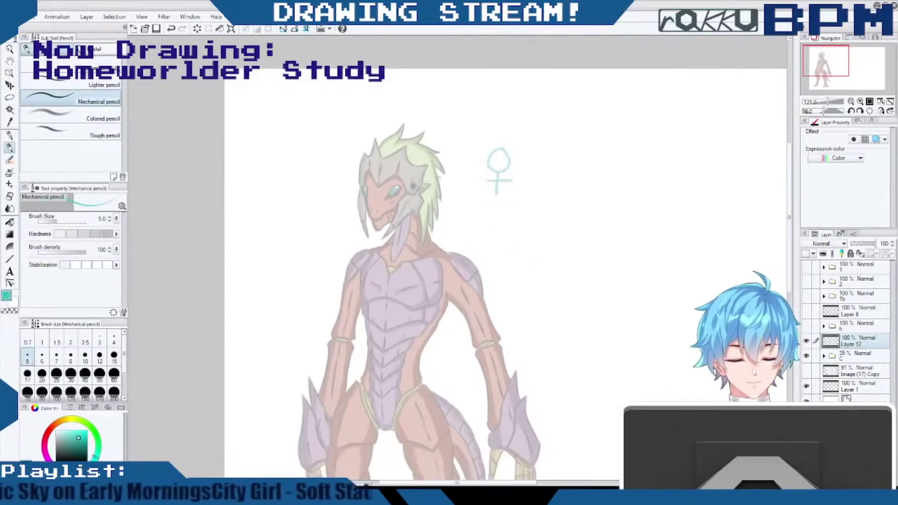
scroll(444, 196, "up", 2)
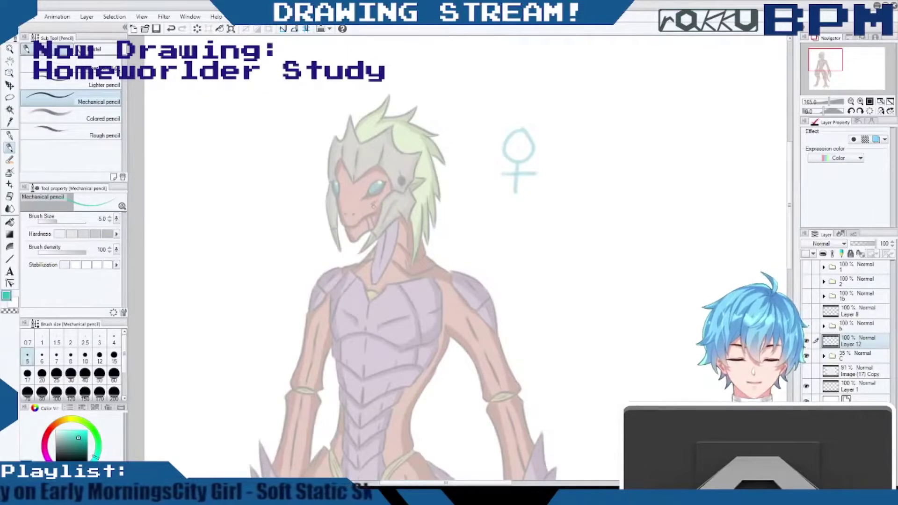
left_click_drag(790, 174, 790, 172)
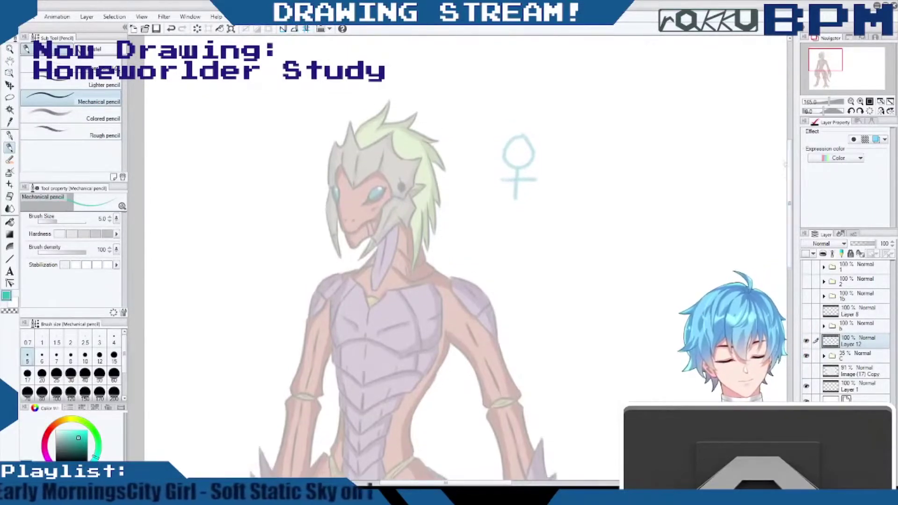
left_click_drag(377, 247, 381, 256)
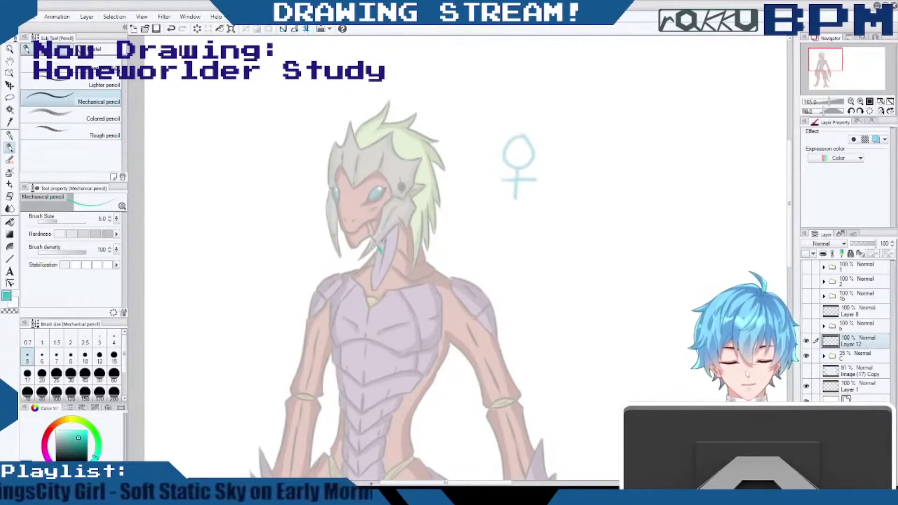
mouse_move(380, 252)
left_mouse_down()
mouse_move(381, 266)
mouse_move(404, 246)
left_mouse_up()
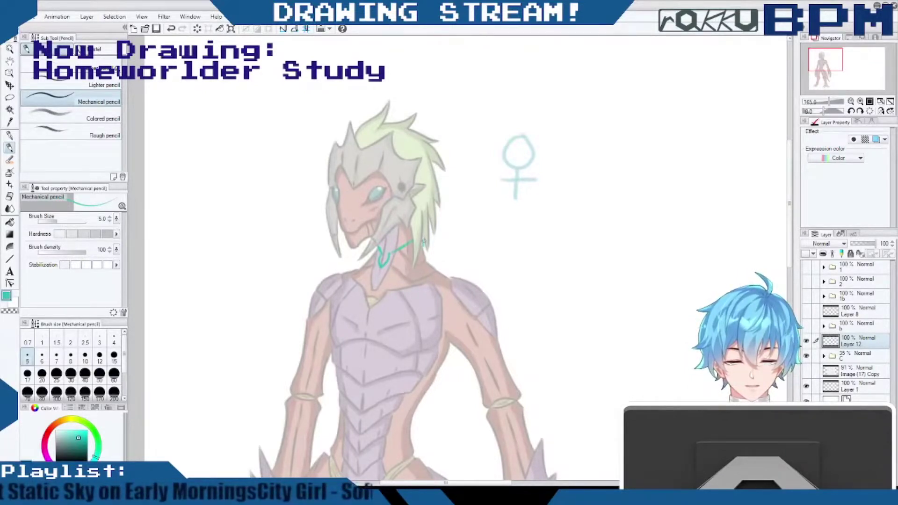
left_click_drag(423, 241, 428, 267)
left_click_drag(377, 250, 361, 268)
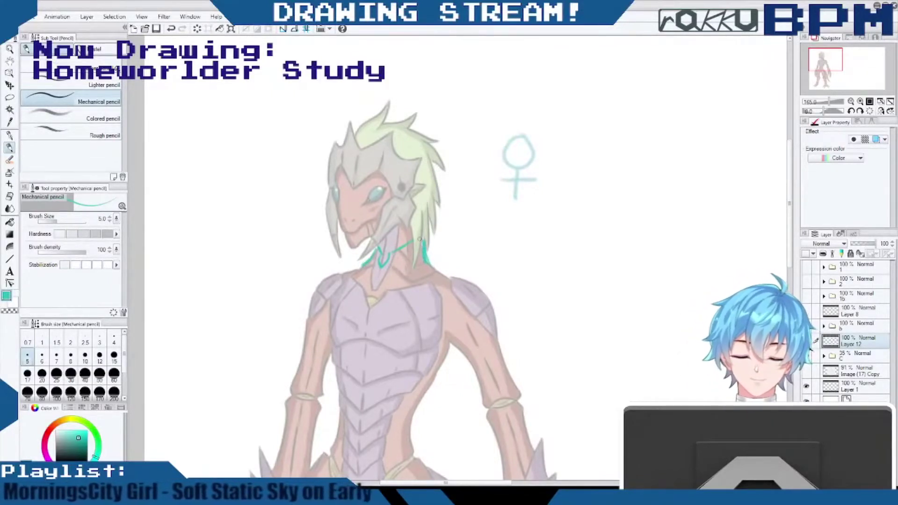
left_click_drag(430, 247, 431, 268)
left_click_drag(366, 261, 358, 269)
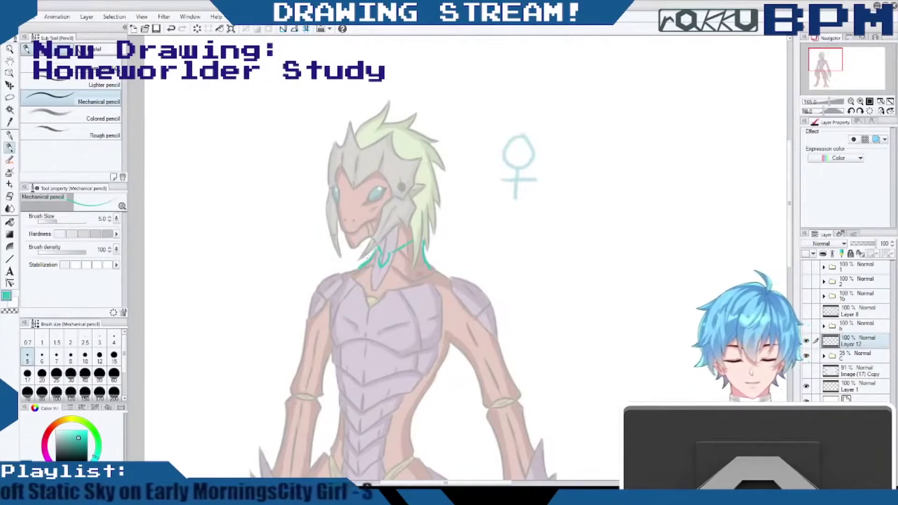
mouse_move(428, 254)
left_mouse_down()
mouse_move(440, 269)
mouse_move(427, 265)
left_mouse_up()
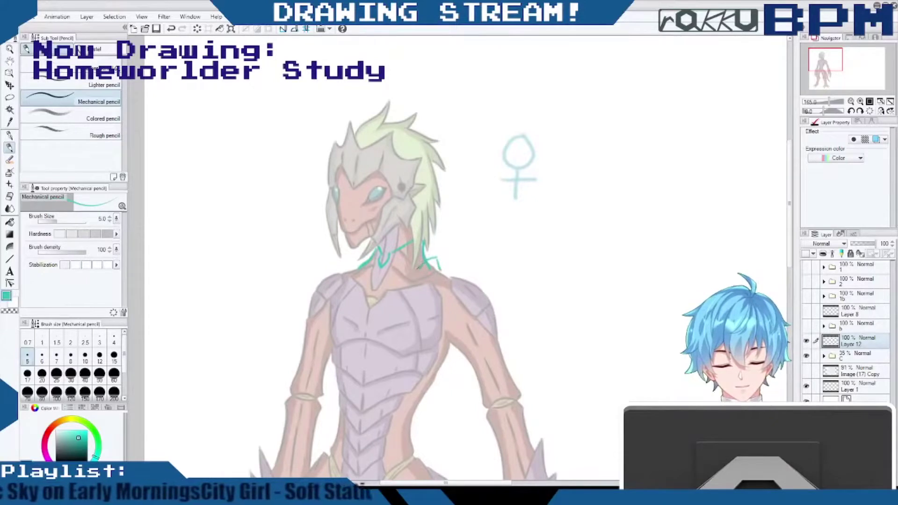
Add folded collar flaps that come down from both sides of the neck to points on the upper chest.
mouse_move(417, 269)
left_mouse_down()
mouse_move(384, 304)
mouse_move(441, 274)
mouse_move(431, 282)
left_mouse_up()
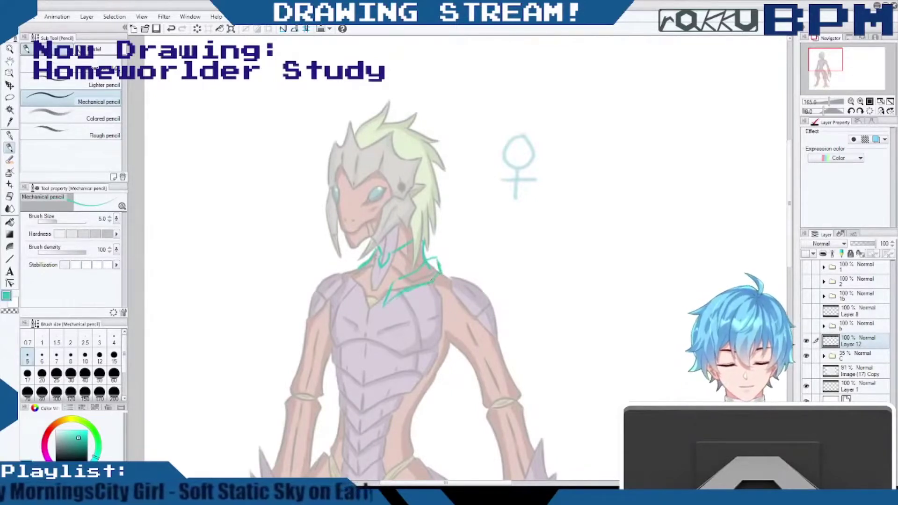
mouse_move(363, 276)
left_mouse_down()
mouse_move(361, 307)
mouse_move(355, 300)
left_mouse_up()
mouse_move(364, 260)
left_mouse_down()
mouse_move(346, 276)
mouse_move(358, 306)
mouse_move(396, 298)
left_mouse_up()
left_click_drag(437, 258, 441, 272)
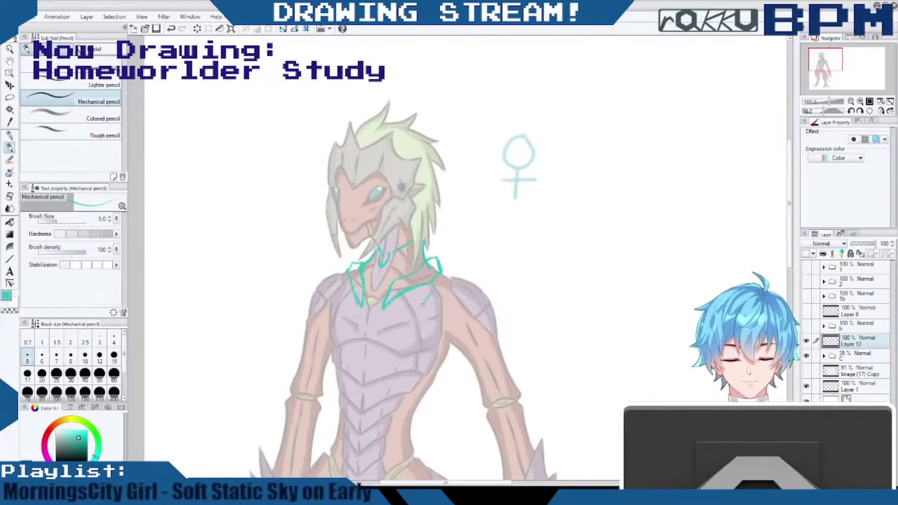
Sketch curved garment lines from under the collar down both sides of the upper chest, redrawing the one below the hair further outward.
left_click_drag(434, 294, 417, 339)
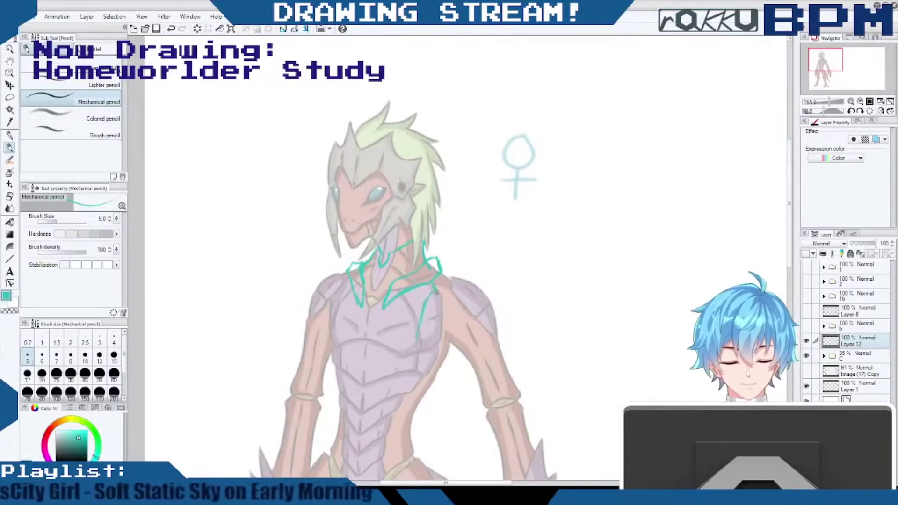
left_click_drag(344, 285, 333, 298)
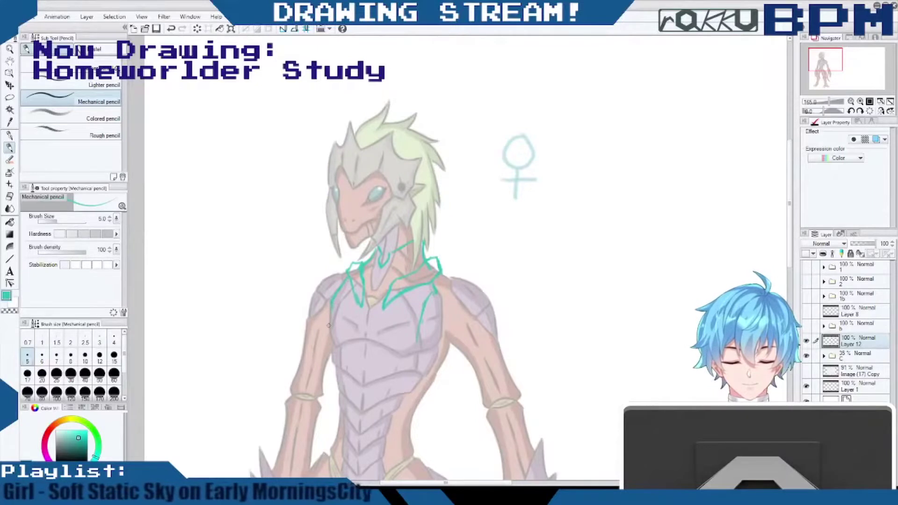
left_click_drag(420, 328, 433, 293)
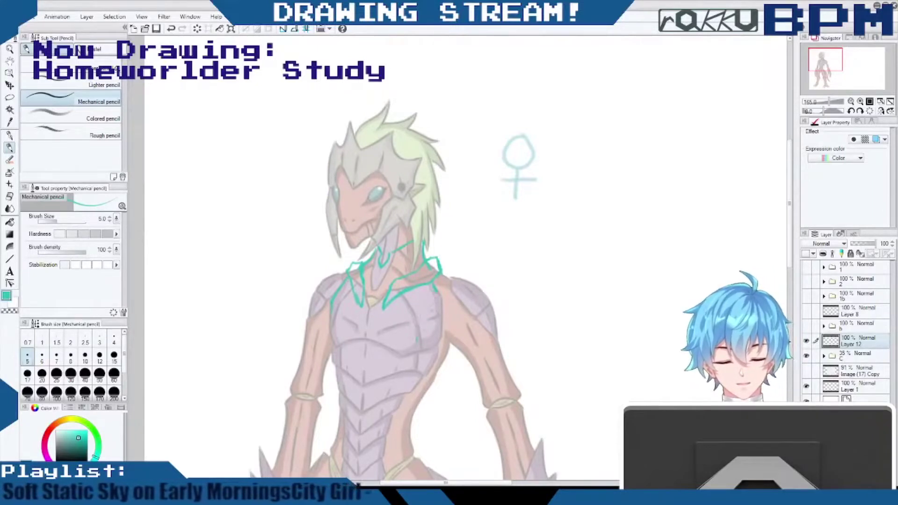
left_click_drag(437, 285, 443, 309)
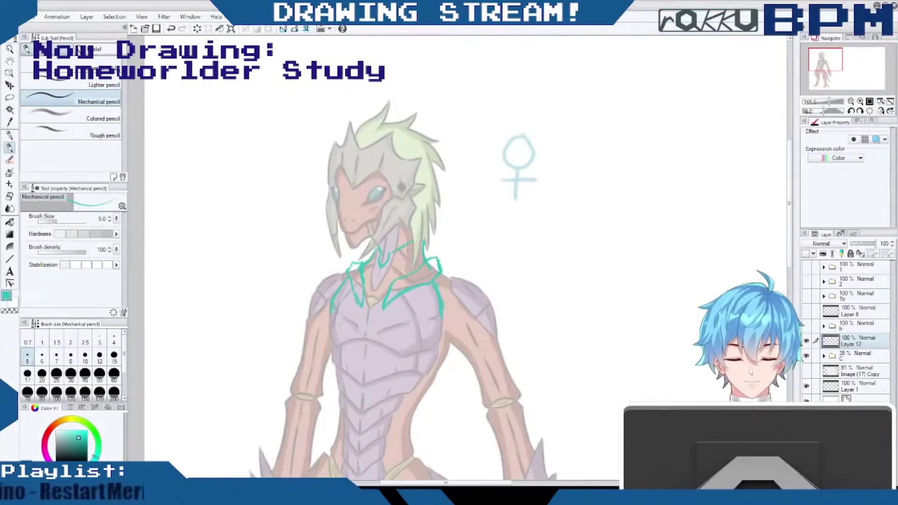
Sketch a V-shaped seam across the chest, with small triangular corners where it meets both sides.
mouse_move(333, 312)
left_mouse_down()
mouse_move(362, 339)
mouse_move(387, 329)
left_mouse_up()
left_click_drag(439, 313, 442, 321)
mouse_move(432, 319)
left_mouse_down()
mouse_move(401, 330)
mouse_move(429, 318)
left_mouse_up()
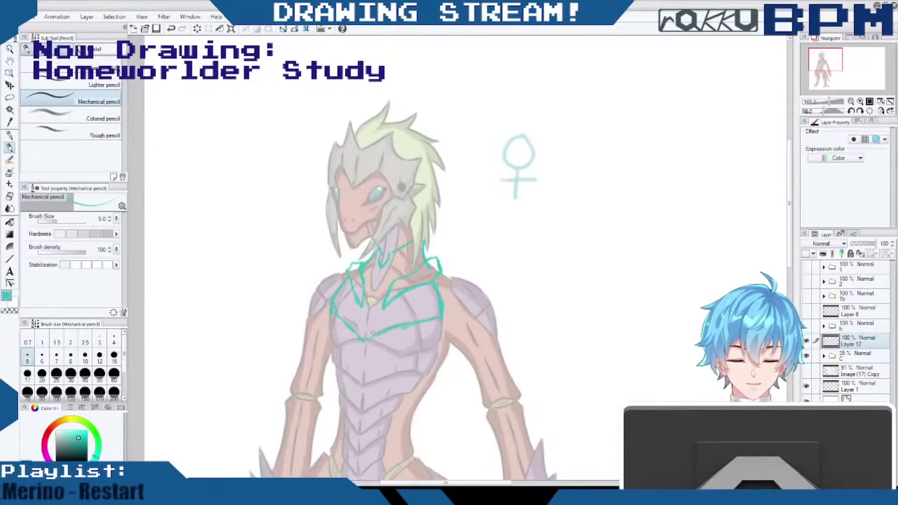
left_click_drag(345, 310, 338, 321)
left_click_drag(348, 328, 333, 325)
left_click_drag(330, 305, 331, 327)
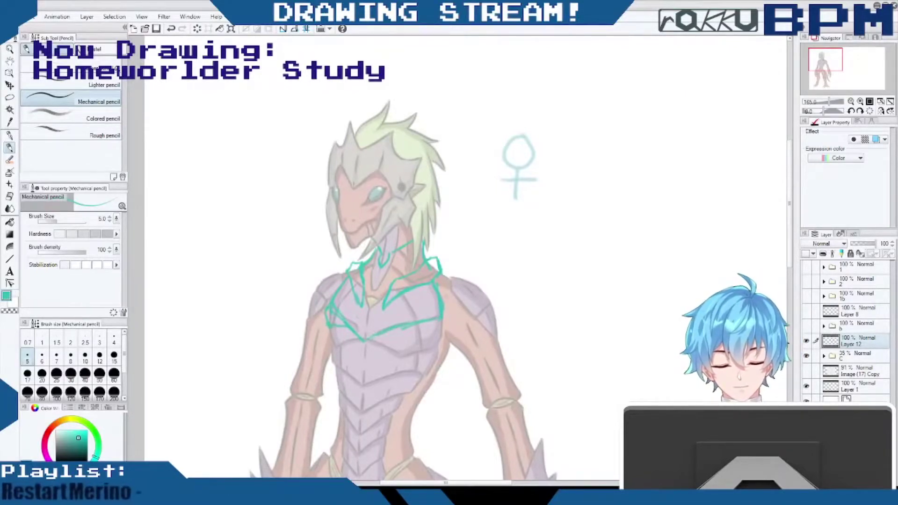
mouse_move(446, 306)
left_mouse_down()
mouse_move(440, 324)
mouse_move(423, 324)
mouse_move(440, 323)
left_mouse_up()
left_click_drag(366, 341, 401, 328)
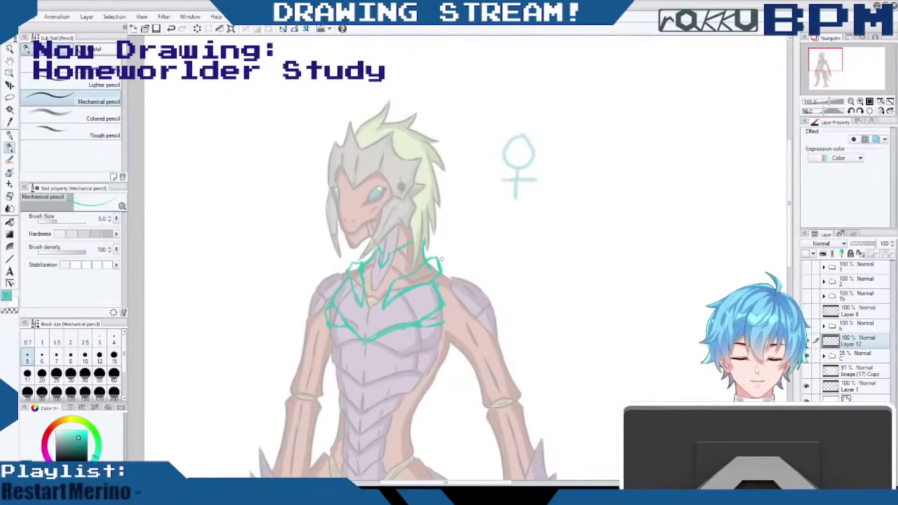
Sketch a shoulder panel beside the collar and extend the garment's side edges down to the ribs.
left_click_drag(443, 305, 443, 323)
mouse_move(442, 267)
left_mouse_down()
mouse_move(457, 276)
mouse_move(448, 301)
left_mouse_up()
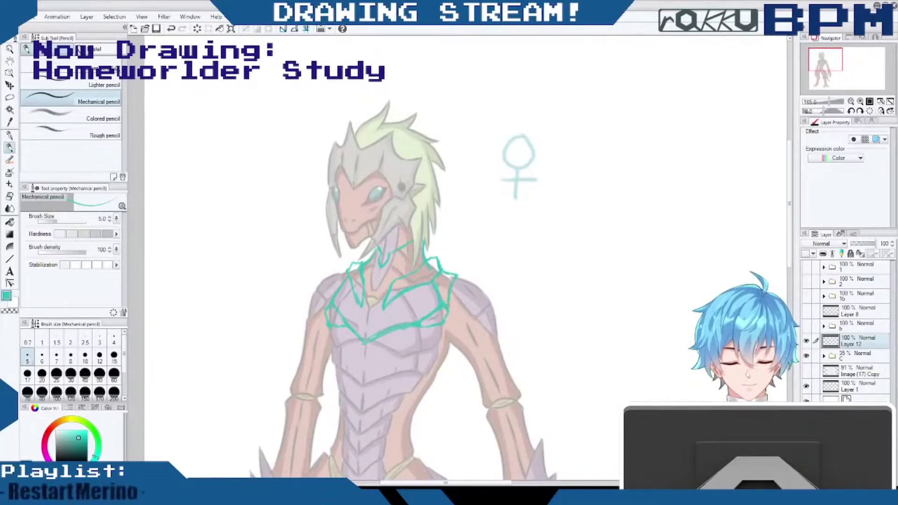
left_click_drag(445, 322, 443, 348)
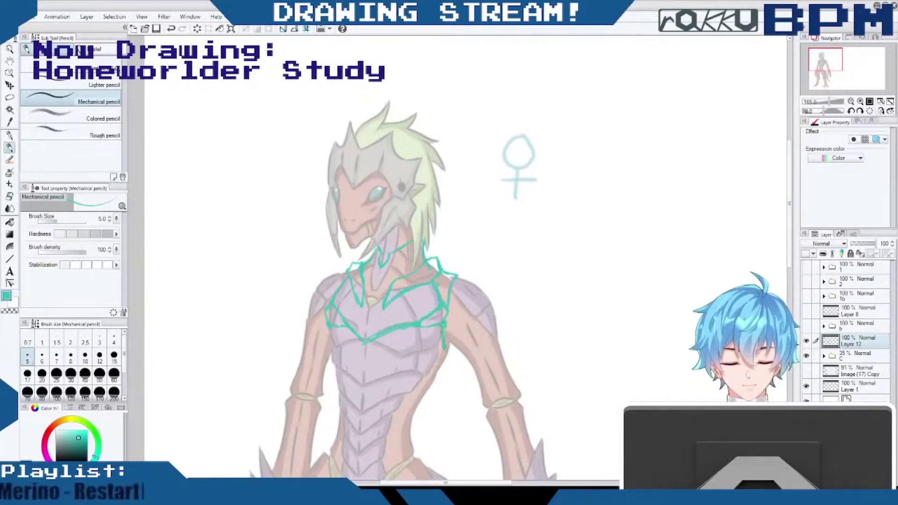
mouse_move(458, 275)
left_mouse_down()
mouse_move(478, 284)
mouse_move(449, 337)
left_mouse_up()
left_click_drag(458, 322, 437, 373)
left_click_drag(328, 337, 335, 372)
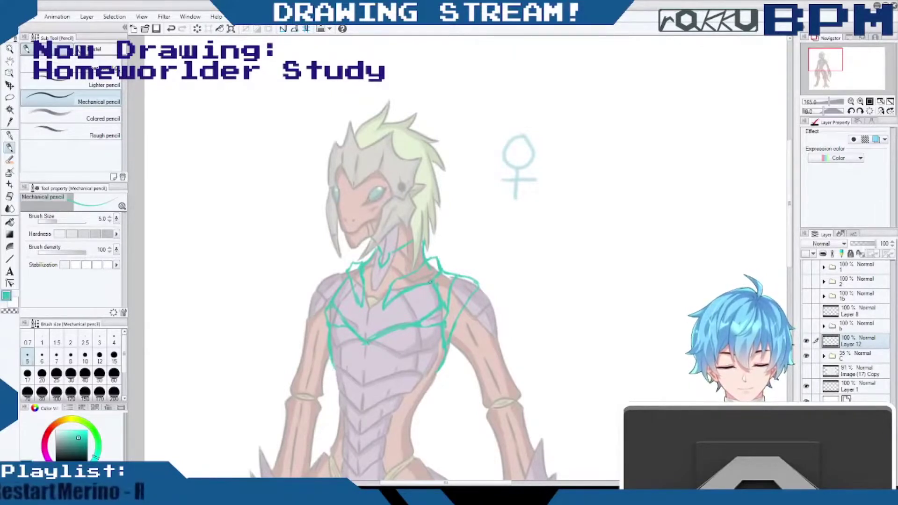
Rework the V-shaped chest seam into a double-lined band that meets at a lower point.
mouse_move(416, 328)
left_mouse_down()
mouse_move(366, 342)
mouse_move(351, 331)
left_mouse_up()
key("ctrl+z")
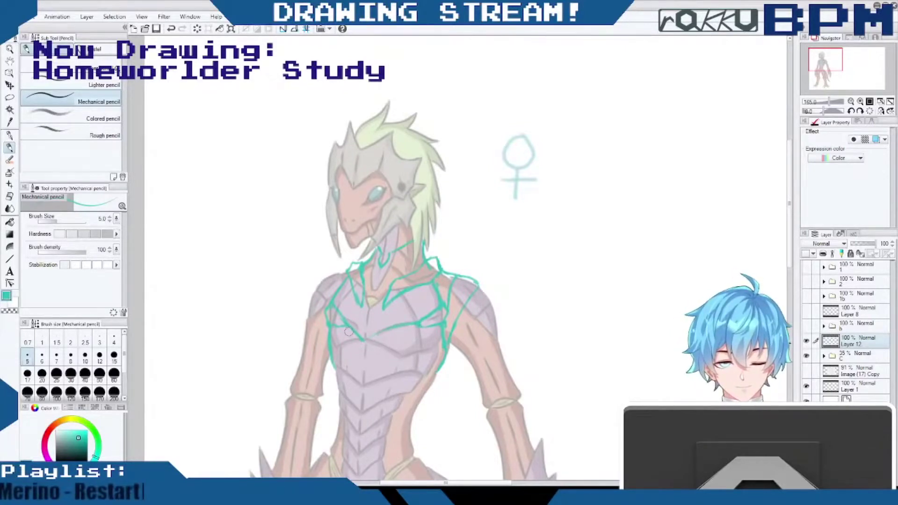
left_click_drag(346, 329, 366, 345)
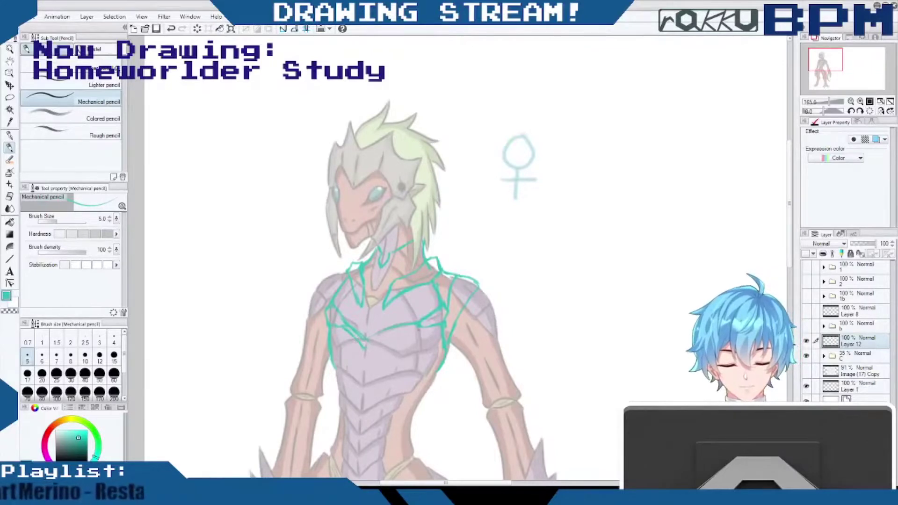
left_click_drag(418, 326, 363, 351)
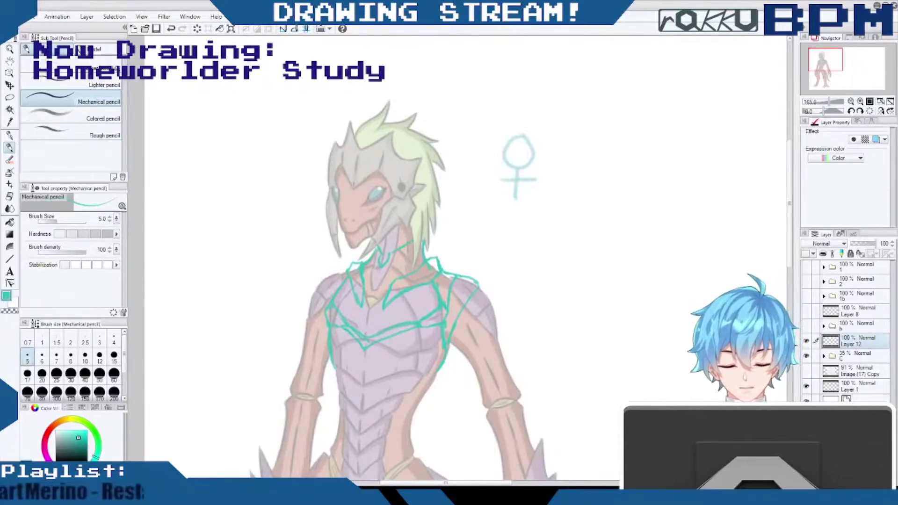
Draw a pendant with an oval link and pointed tip hanging from the throat, and extend the garment's edges over both shoulders.
left_click_drag(373, 277, 382, 291)
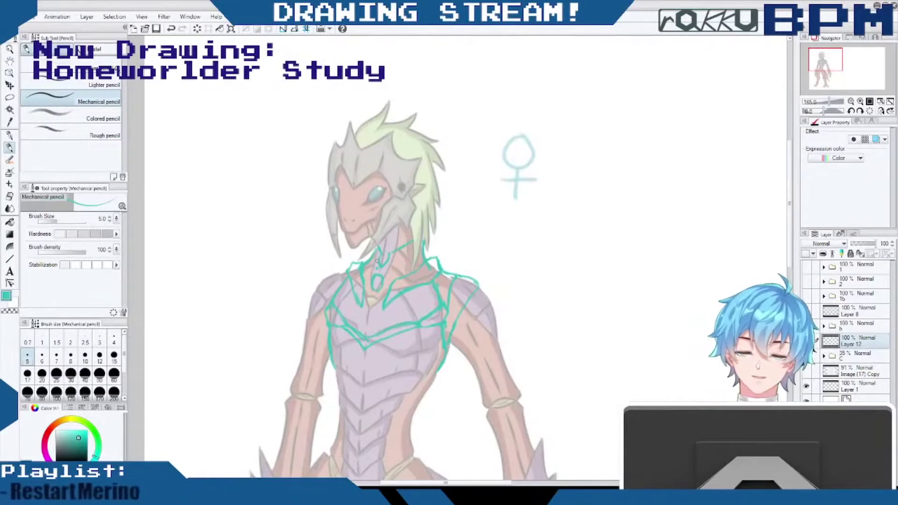
mouse_move(377, 270)
left_mouse_down()
mouse_move(367, 324)
mouse_move(346, 332)
left_mouse_up()
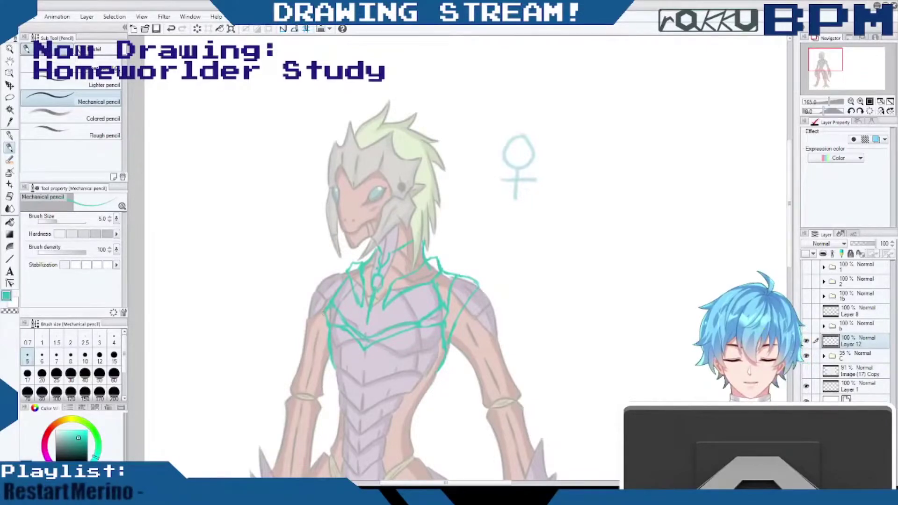
left_click_drag(344, 277, 354, 290)
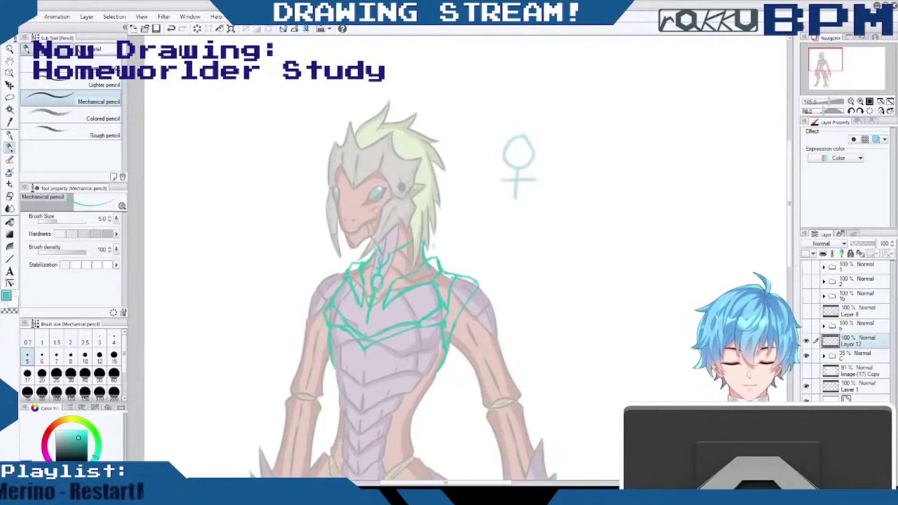
mouse_move(432, 264)
left_mouse_down()
mouse_move(425, 274)
mouse_move(431, 263)
left_mouse_up()
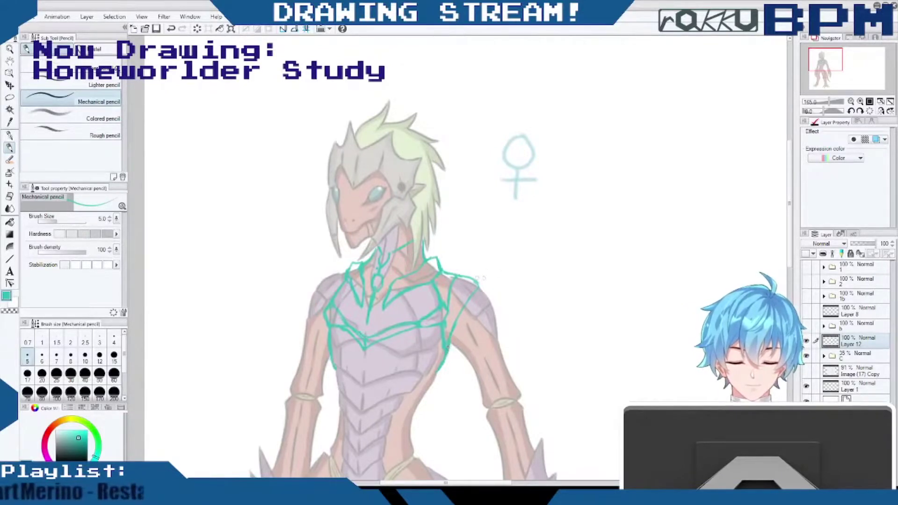
mouse_move(346, 268)
left_mouse_down()
mouse_move(330, 277)
mouse_move(333, 290)
mouse_move(327, 275)
mouse_move(317, 291)
mouse_move(327, 303)
mouse_move(326, 279)
mouse_move(317, 287)
left_mouse_up()
left_click_drag(465, 276, 477, 286)
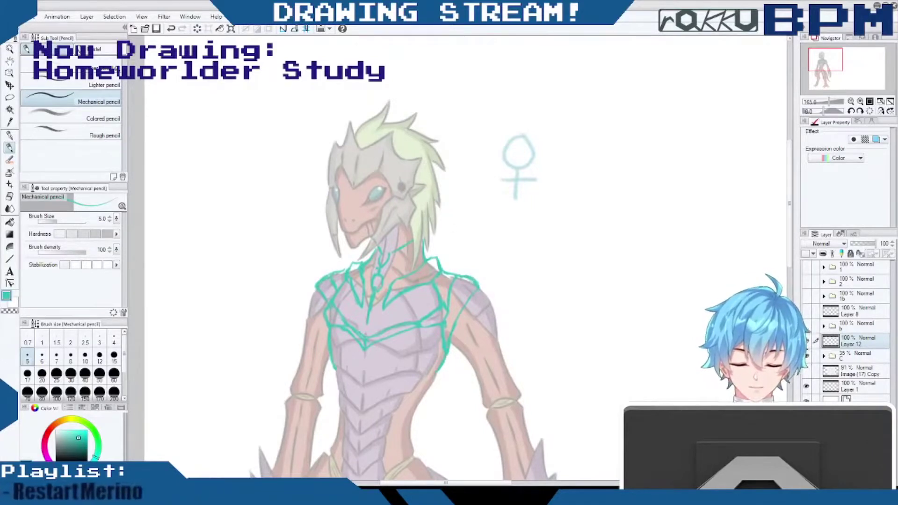
Lower the opacity of folder C to 20% and make Layer 12 active again.
left_click(851, 357)
left_click_drag(859, 247, 857, 247)
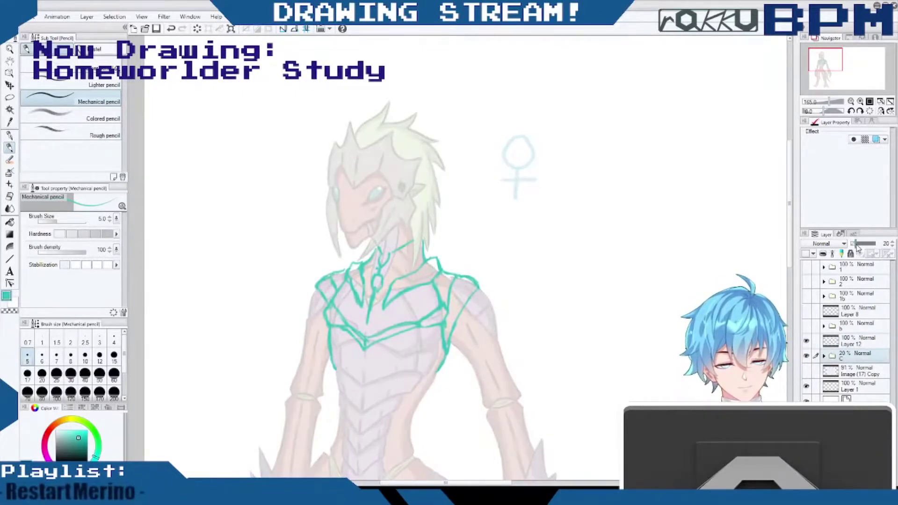
scroll(420, 262, "down", 2)
left_click(851, 341)
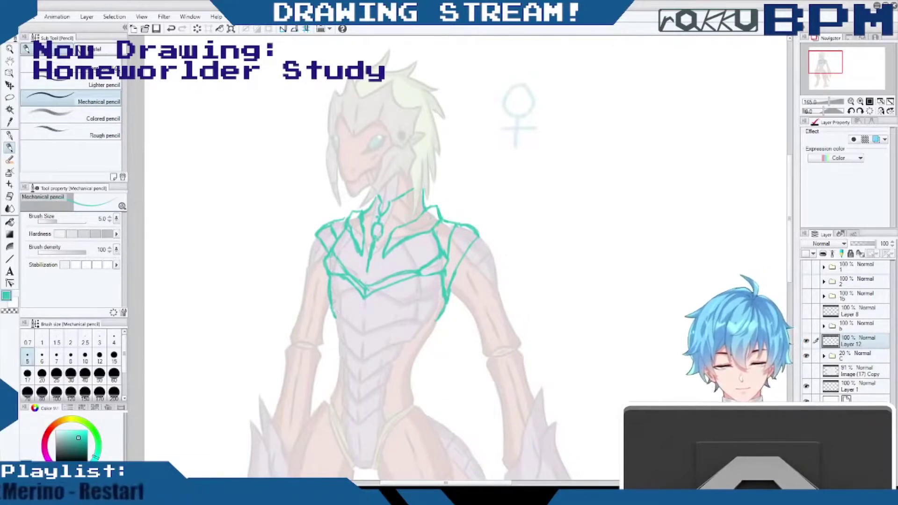
Sketch the top's lower hem below the chest band, dipping to a central point and curving up to both sides.
mouse_move(332, 307)
left_mouse_down()
mouse_move(362, 349)
mouse_move(384, 321)
left_mouse_up()
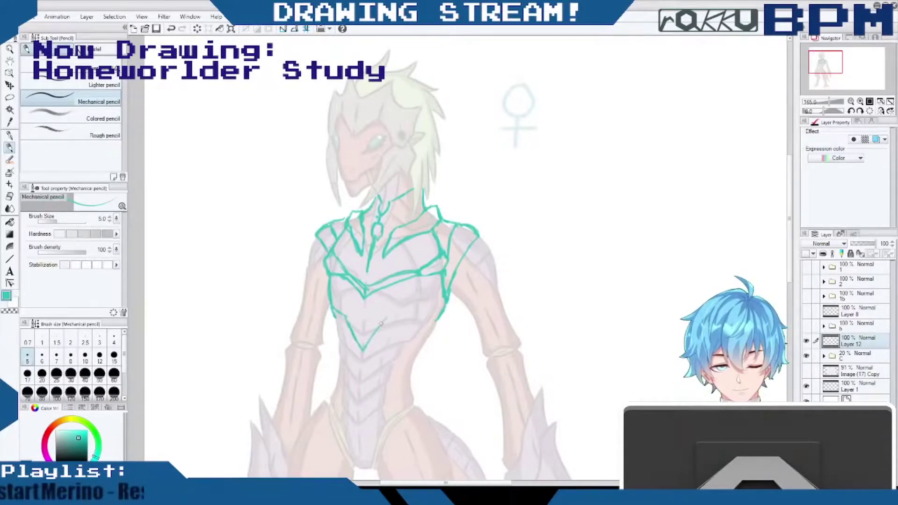
mouse_move(381, 323)
left_mouse_down()
mouse_move(429, 304)
mouse_move(439, 305)
mouse_move(438, 321)
left_mouse_up()
left_click_drag(336, 311, 336, 325)
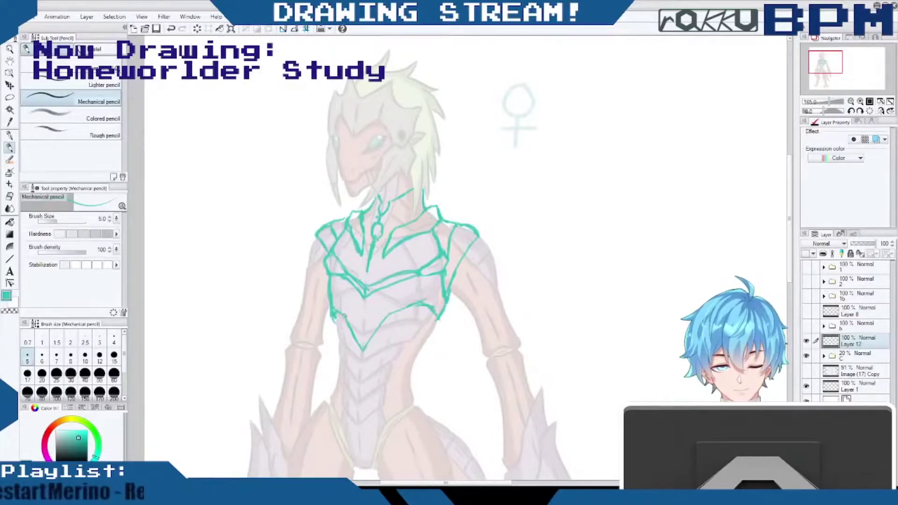
Outline the garment's waist on both sides below the chest section, curving inward and flaring into pointed panels at the hips.
left_click_drag(434, 330, 405, 351)
mouse_move(435, 326)
left_mouse_down()
mouse_move(412, 374)
mouse_move(410, 386)
mouse_move(421, 391)
mouse_move(398, 390)
mouse_move(430, 407)
mouse_move(426, 416)
left_mouse_up()
mouse_move(399, 388)
left_mouse_down()
mouse_move(396, 419)
mouse_move(412, 407)
left_mouse_up()
left_click_drag(789, 228, 790, 253)
left_click_drag(398, 327, 425, 325)
mouse_move(335, 239)
left_mouse_down()
mouse_move(338, 276)
mouse_move(329, 299)
mouse_move(346, 315)
mouse_move(340, 335)
left_mouse_up()
mouse_move(334, 288)
left_mouse_down()
mouse_move(322, 312)
mouse_move(340, 334)
mouse_move(415, 320)
left_mouse_up()
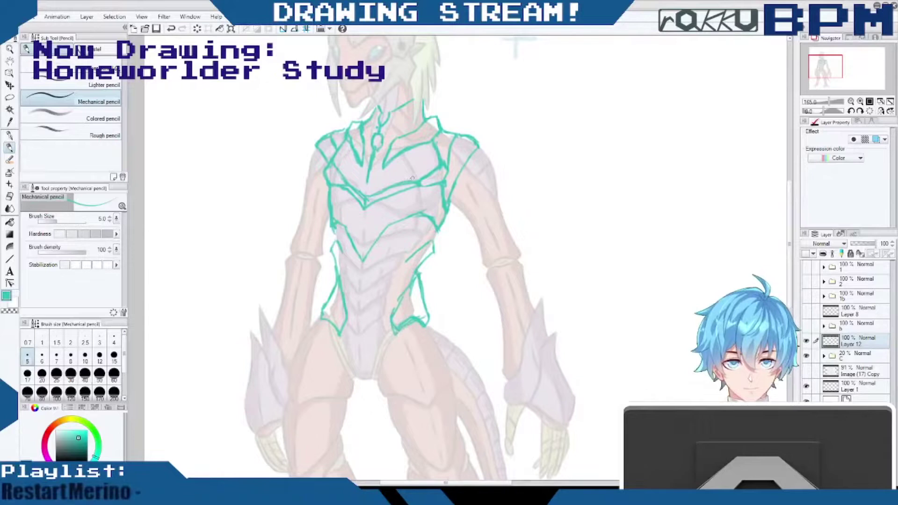
Draw a rounded V-shaped panel at the centre of the abdomen, with angled plates beside it and a vertical centre line.
left_click_drag(335, 242, 362, 297)
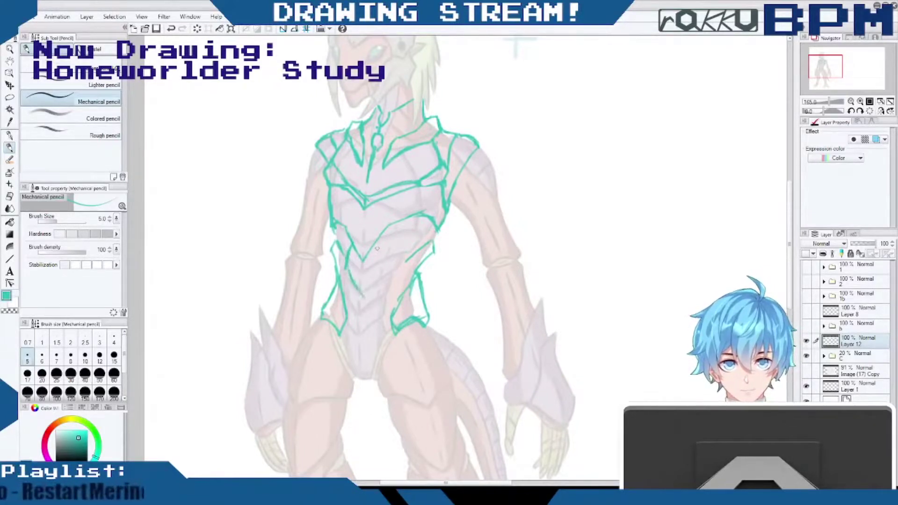
mouse_move(377, 248)
left_mouse_down()
mouse_move(376, 277)
mouse_move(349, 263)
left_mouse_up()
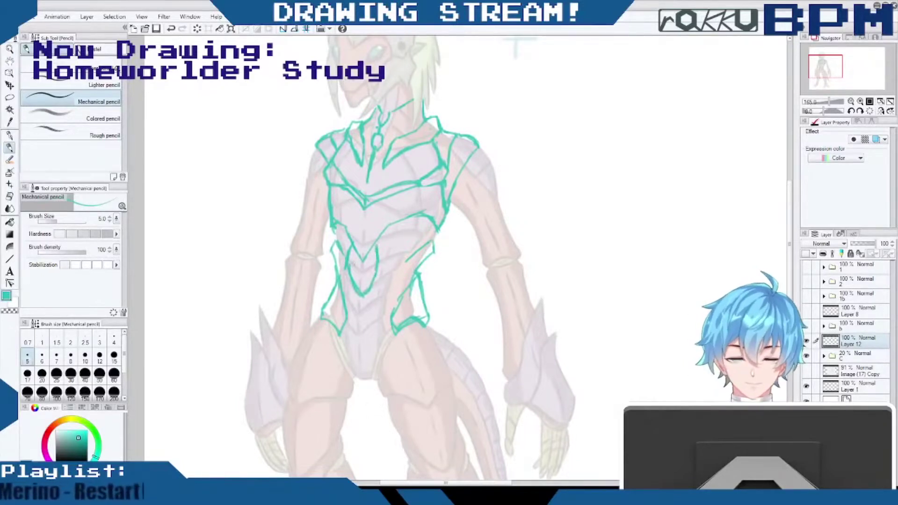
mouse_move(380, 265)
left_mouse_down()
mouse_move(434, 239)
mouse_move(420, 220)
mouse_move(402, 255)
left_mouse_up()
left_click_drag(401, 224, 380, 265)
left_click_drag(347, 230, 343, 251)
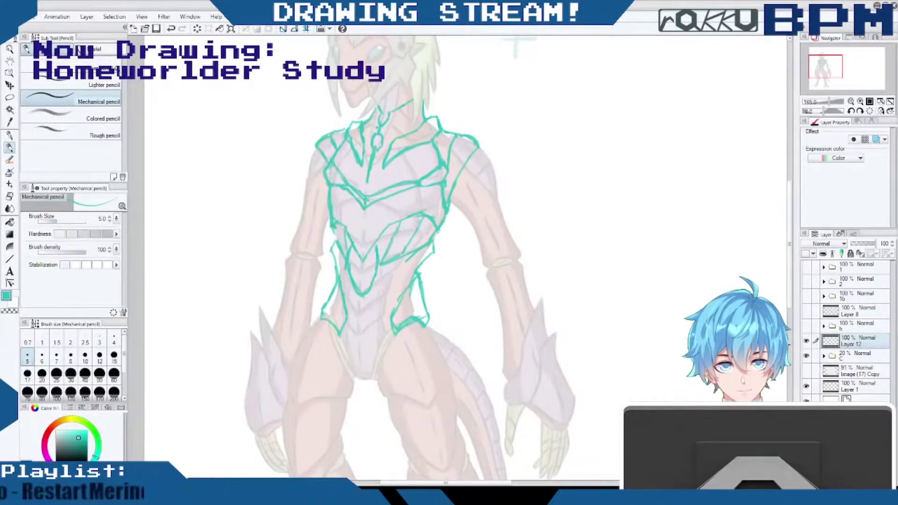
left_click_drag(337, 229, 331, 246)
left_click_drag(362, 260, 359, 280)
left_click_drag(363, 217, 361, 240)
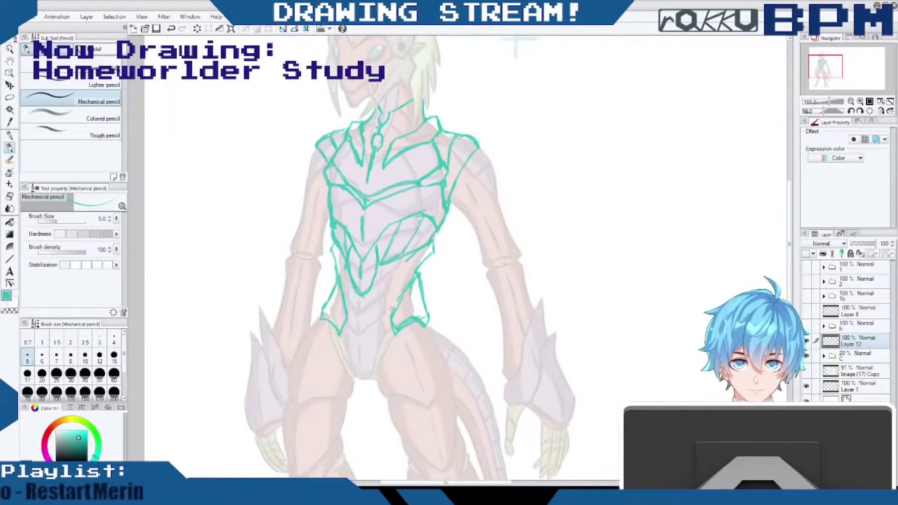
Draw the garment's lower front edge joining both hip panels, with angled seam lines running down to it from the abdomen.
mouse_move(400, 301)
left_mouse_down()
mouse_move(387, 319)
mouse_move(359, 312)
mouse_move(388, 304)
mouse_move(392, 314)
left_mouse_up()
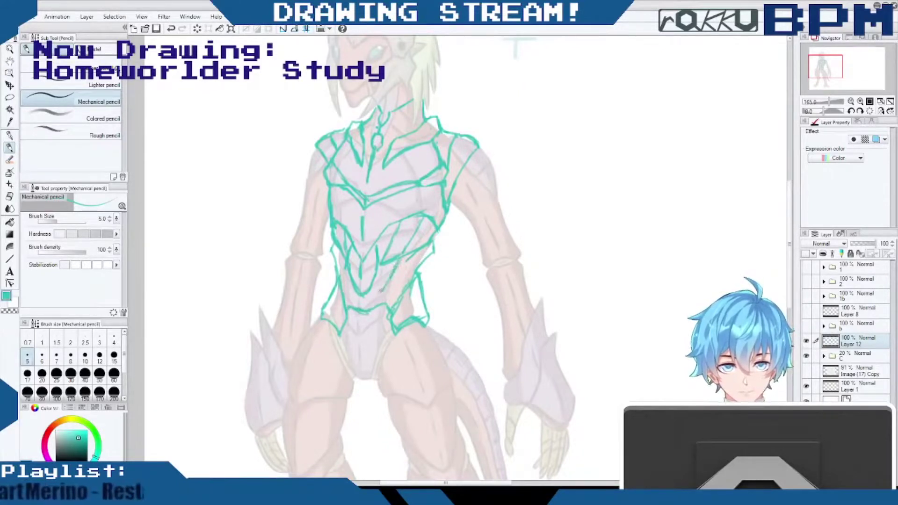
left_click_drag(363, 297, 358, 305)
mouse_move(338, 256)
left_mouse_down()
mouse_move(351, 300)
mouse_move(391, 314)
mouse_move(363, 312)
left_mouse_up()
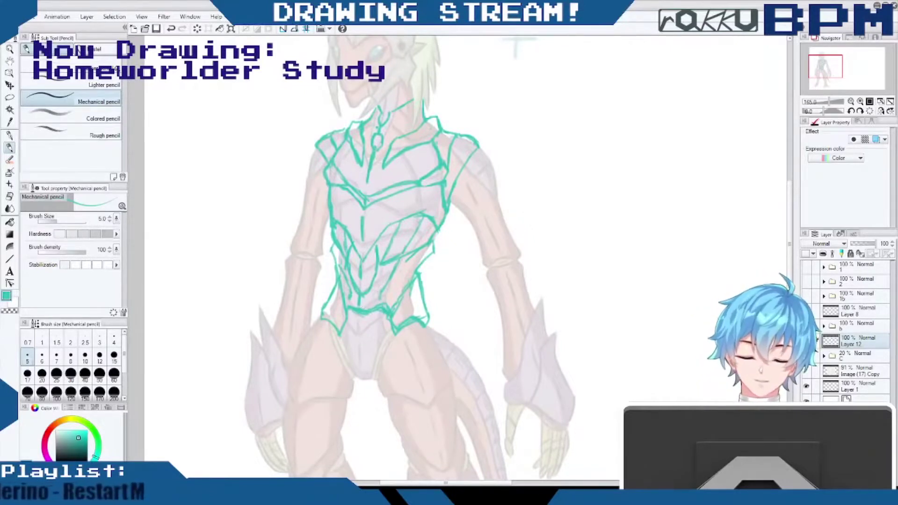
left_click_drag(386, 316, 394, 335)
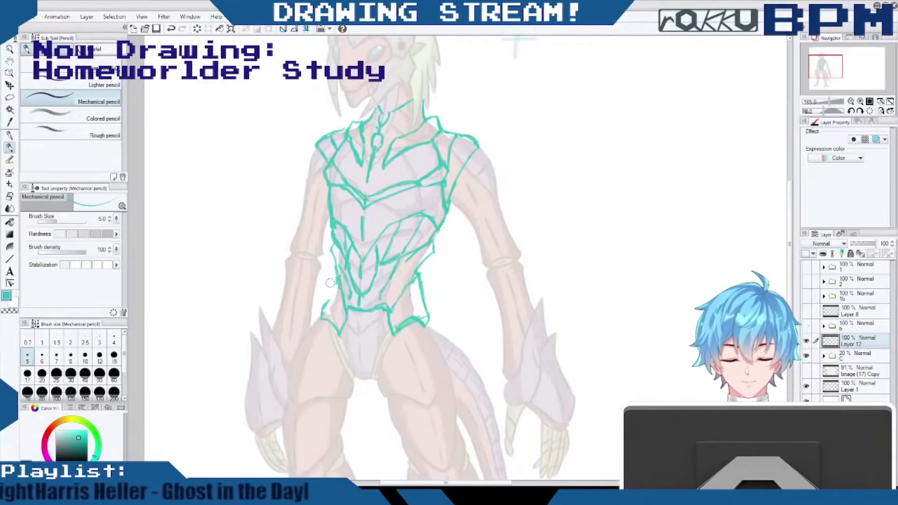
Redraw the hip panel's outer edge and add a small round stud on each hip.
left_click_drag(335, 277, 323, 309)
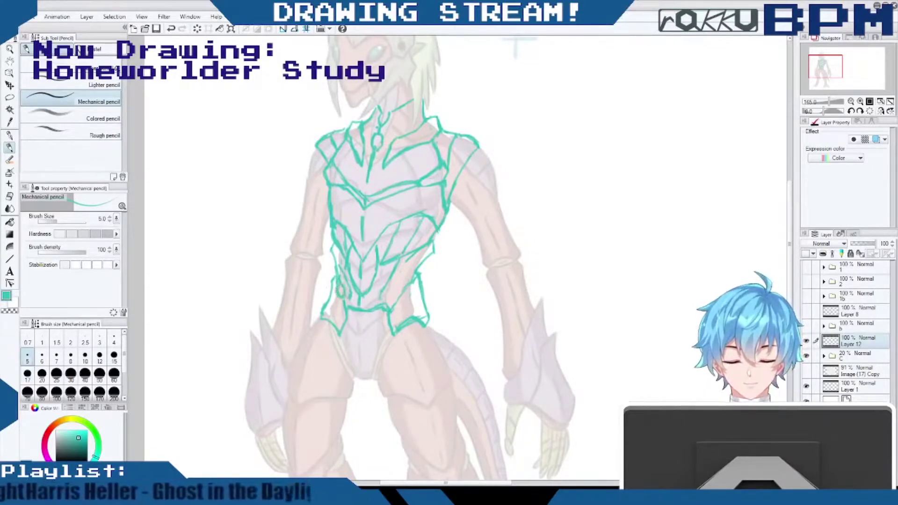
left_click_drag(400, 285, 396, 295)
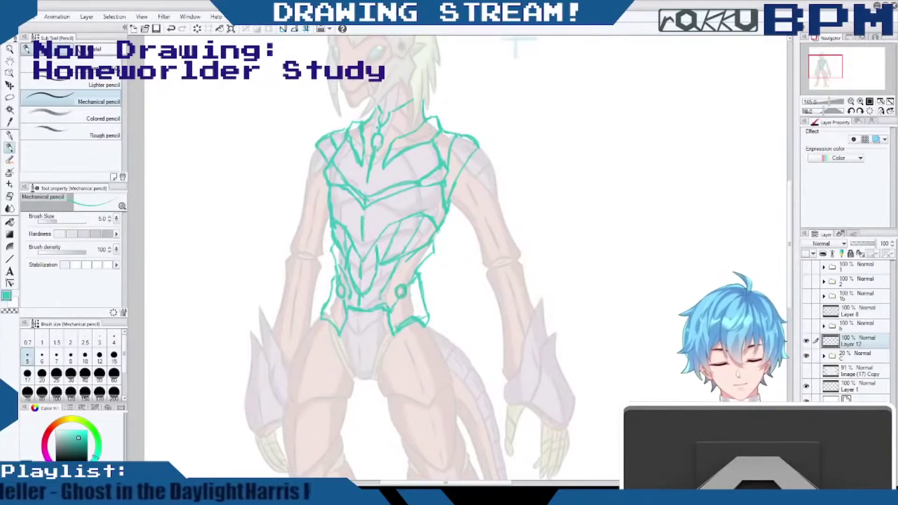
mouse_move(354, 313)
left_mouse_down()
mouse_move(377, 308)
mouse_move(392, 336)
left_mouse_up()
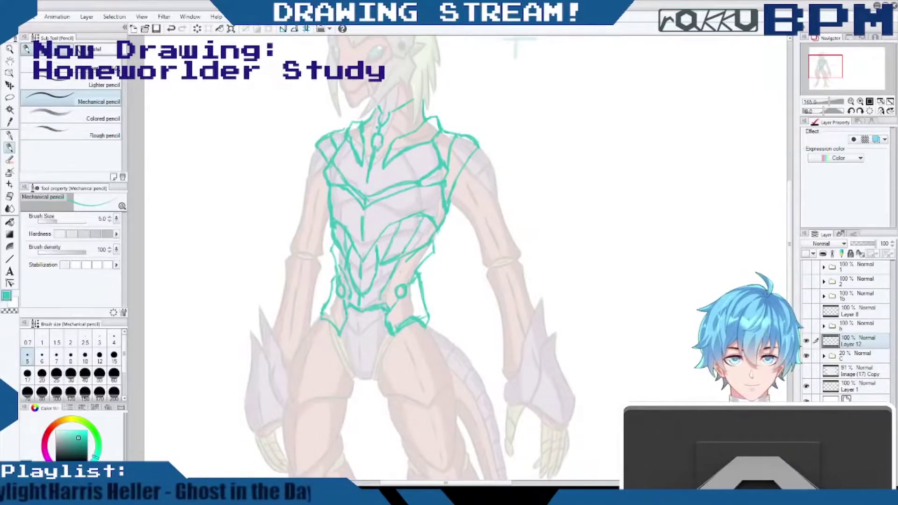
Rework the shoulder cap on the figure's right side into a wider, sharper point.
left_click_drag(323, 142, 312, 152)
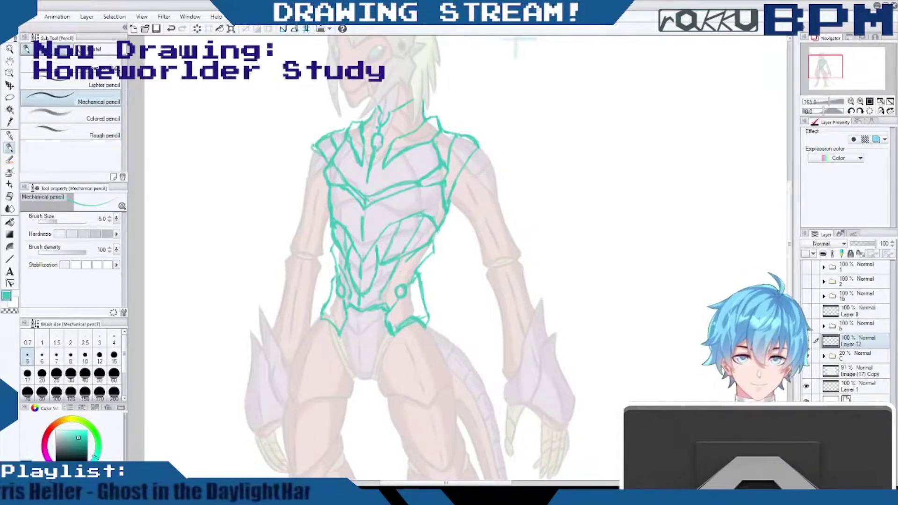
mouse_move(334, 132)
left_mouse_down()
mouse_move(307, 166)
mouse_move(323, 155)
left_mouse_up()
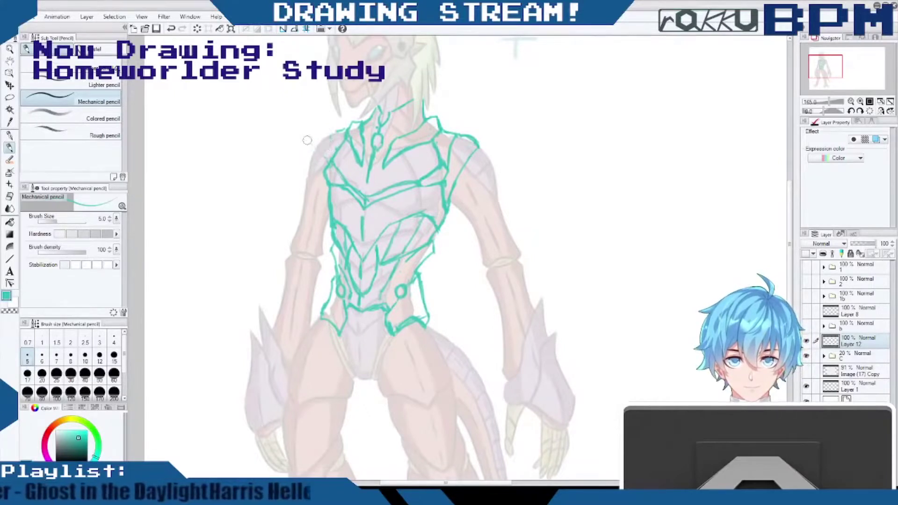
mouse_move(335, 130)
left_mouse_down()
mouse_move(322, 137)
mouse_move(334, 161)
mouse_move(321, 141)
mouse_move(324, 170)
left_mouse_up()
left_click_drag(310, 152, 322, 168)
left_click_drag(312, 149, 329, 136)
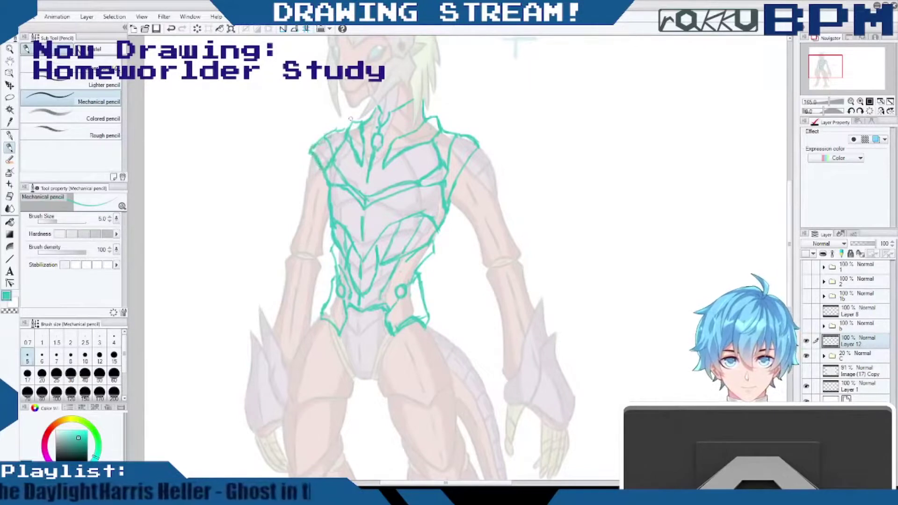
Reinforce the chest band's central point, the waist edge on the figure's left side, and the collar front above the pendant.
left_click_drag(385, 201, 367, 206)
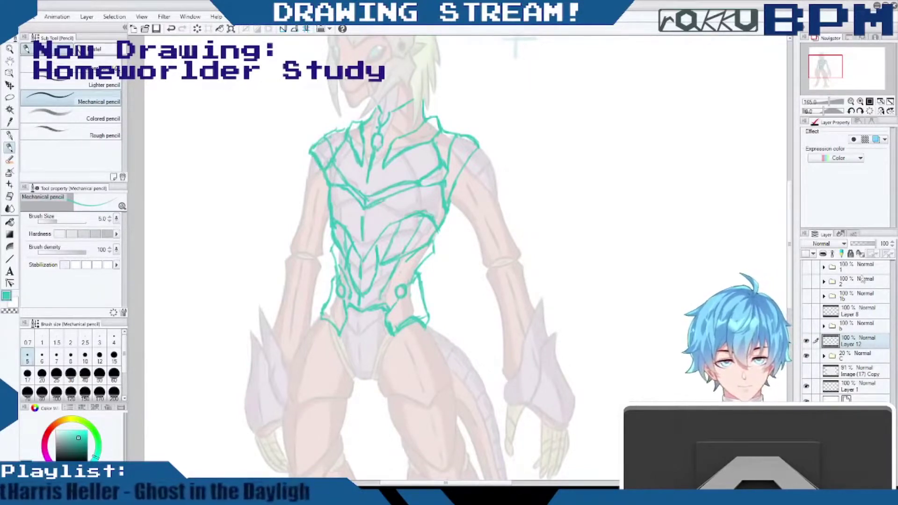
left_click_drag(432, 236, 417, 280)
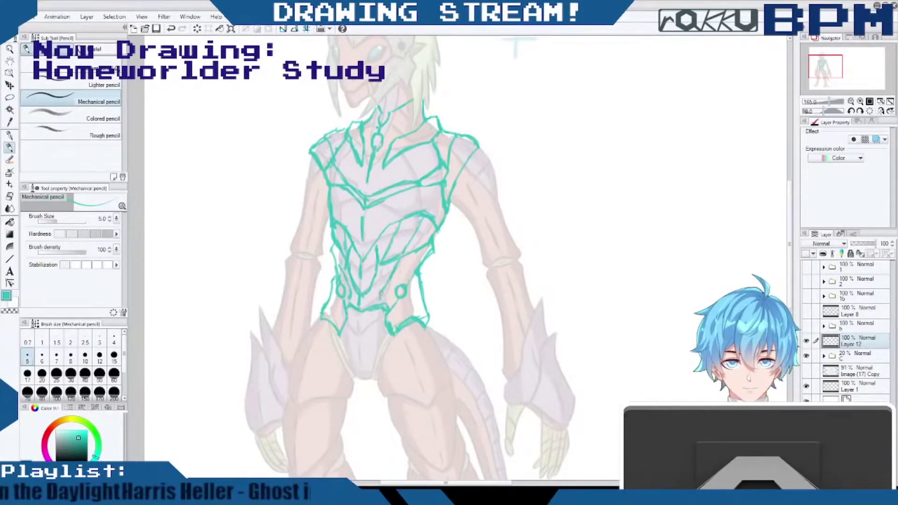
left_click_drag(381, 294, 379, 302)
left_click_drag(789, 251, 789, 222)
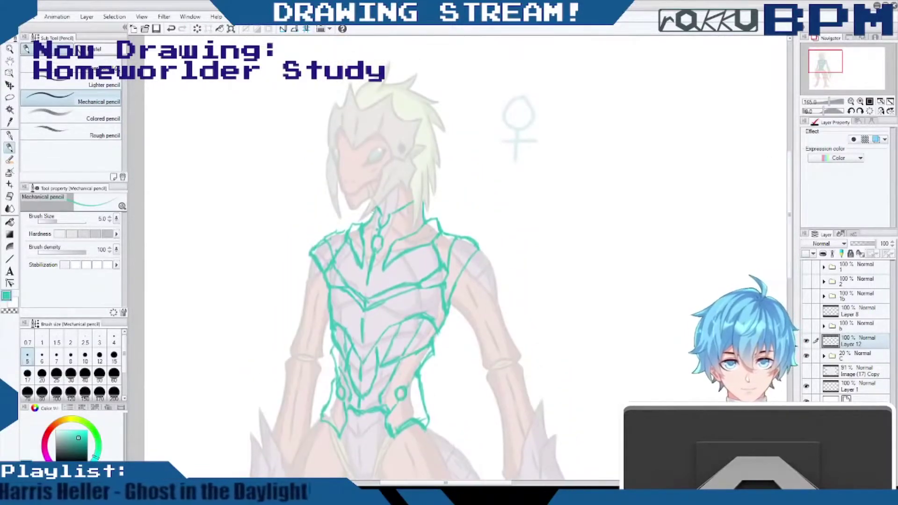
mouse_move(388, 216)
left_mouse_down()
mouse_move(401, 208)
mouse_move(377, 228)
left_mouse_up()
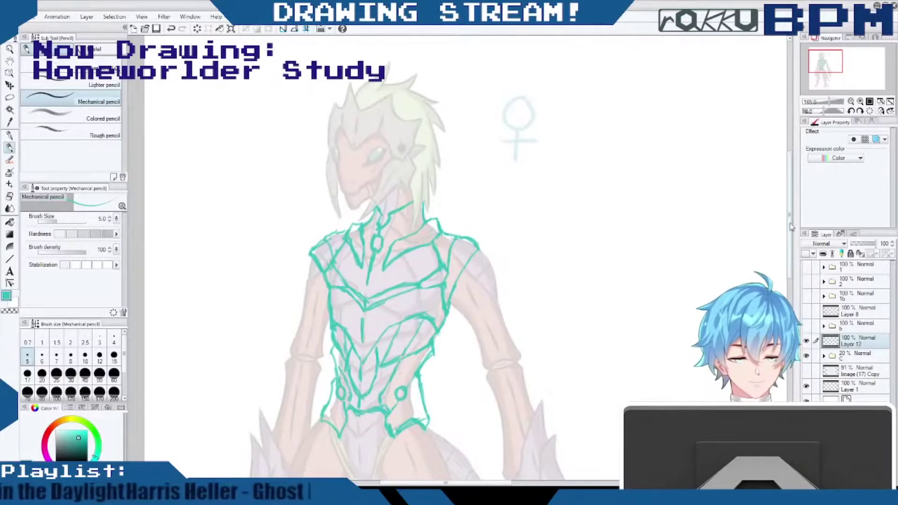
Draw a tall spike on the figure's left shoulder and an upper-arm sleeve outline ending in a pointed hem at the elbow.
scroll(421, 258, "down", 2)
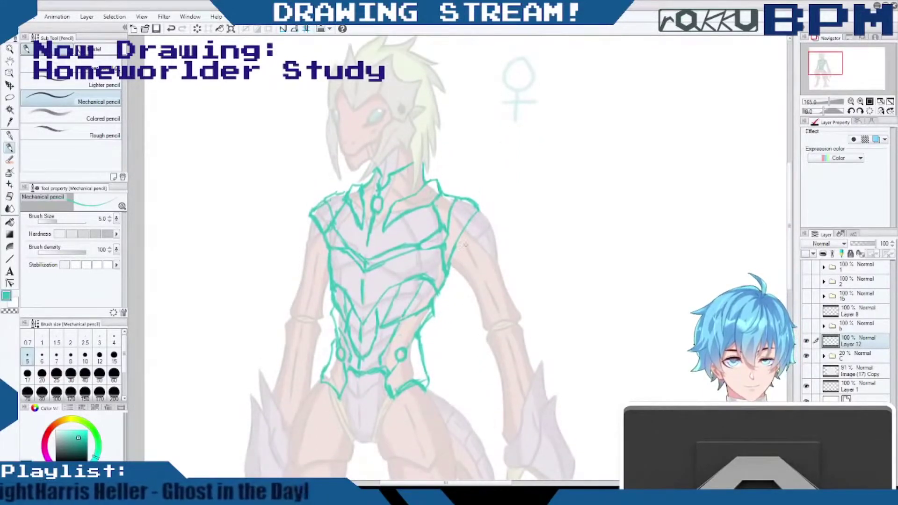
mouse_move(463, 241)
left_mouse_down()
mouse_move(453, 260)
mouse_move(504, 162)
mouse_move(509, 220)
mouse_move(461, 241)
mouse_move(494, 235)
mouse_move(496, 254)
left_mouse_up()
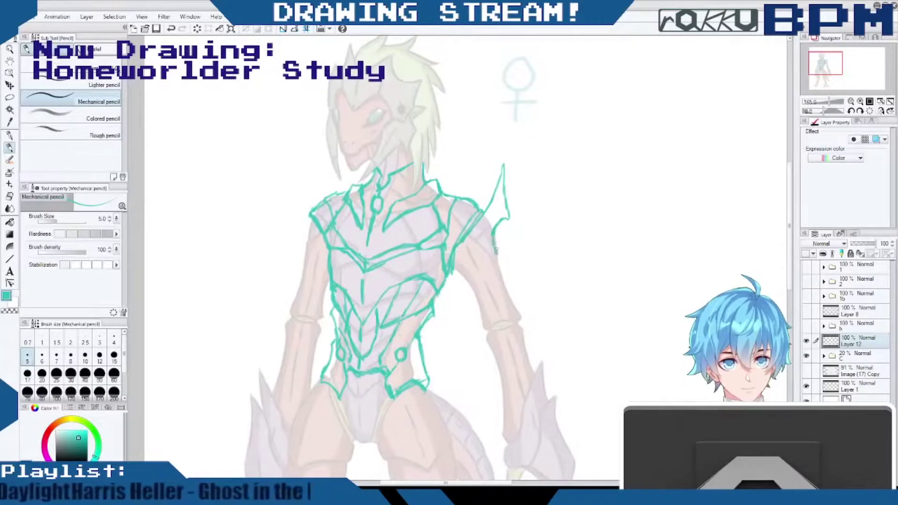
mouse_move(507, 218)
left_mouse_down()
mouse_move(509, 256)
mouse_move(515, 169)
mouse_move(502, 224)
left_mouse_up()
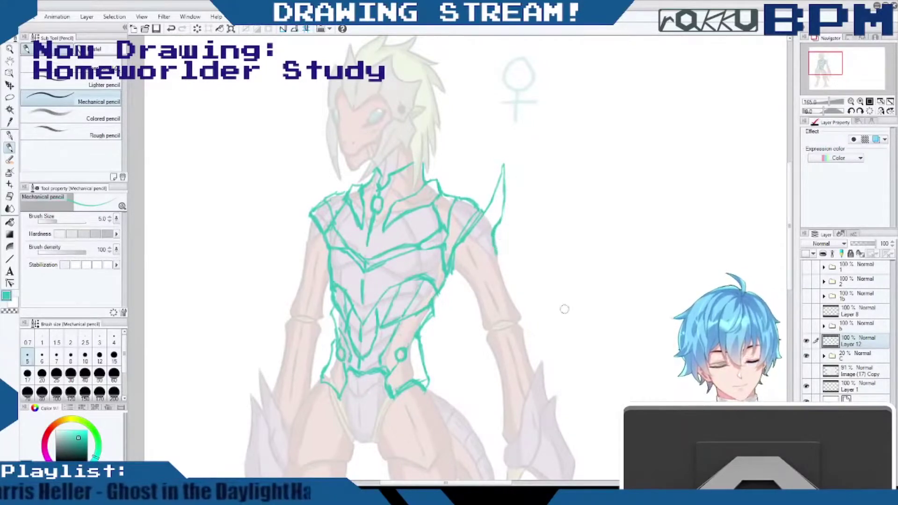
mouse_move(496, 255)
left_mouse_down()
mouse_move(522, 320)
mouse_move(506, 340)
mouse_move(476, 321)
mouse_move(490, 327)
mouse_move(481, 337)
mouse_move(473, 318)
left_mouse_up()
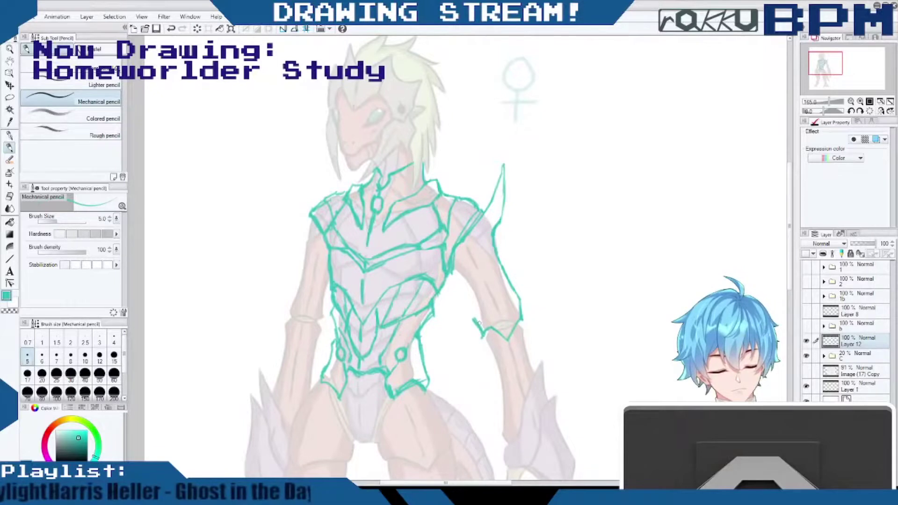
left_click_drag(482, 326, 476, 299)
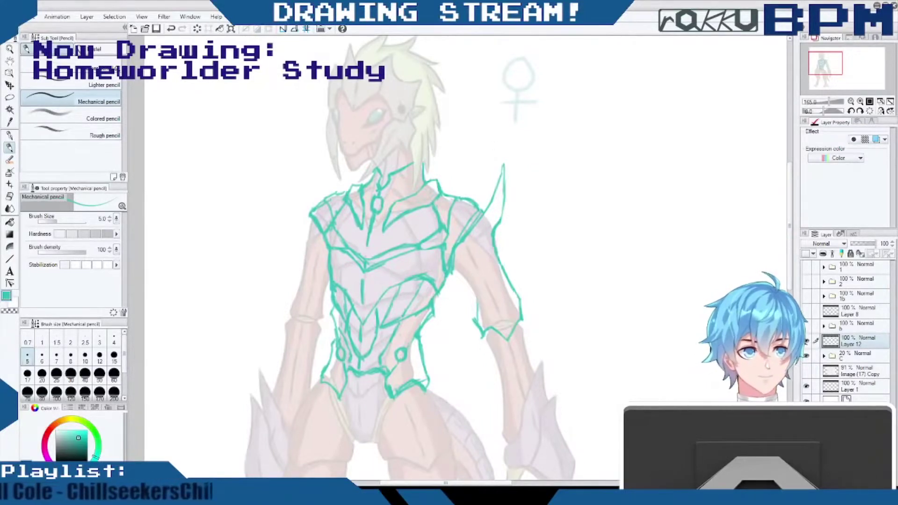
Refine the shoulder spike and add pointed layered plates along the inner and outer sides of the sleeve above the elbow.
mouse_move(504, 164)
left_mouse_down()
mouse_move(491, 269)
mouse_move(460, 274)
mouse_move(474, 313)
left_mouse_up()
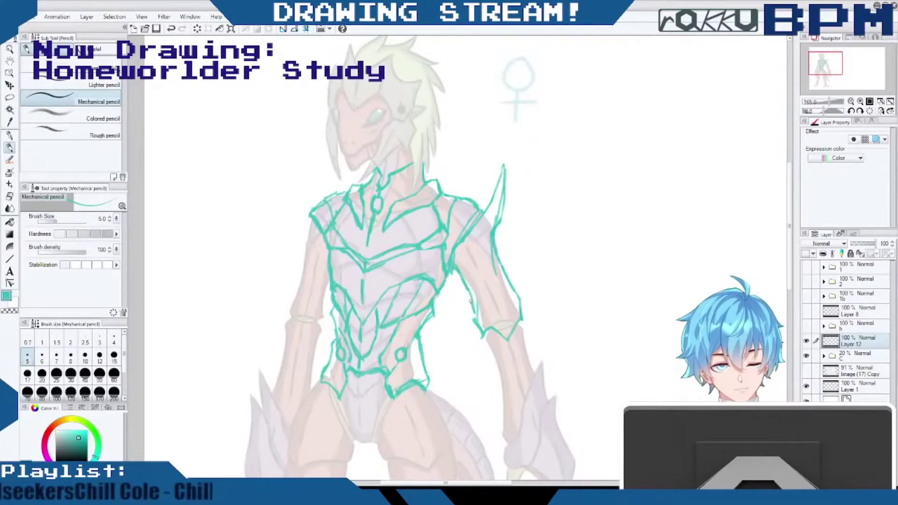
mouse_move(462, 282)
left_mouse_down()
mouse_move(490, 317)
mouse_move(466, 294)
mouse_move(515, 289)
mouse_move(501, 296)
mouse_move(508, 318)
mouse_move(514, 294)
mouse_move(503, 297)
left_mouse_up()
mouse_move(488, 265)
left_mouse_down()
mouse_move(498, 203)
mouse_move(496, 219)
left_mouse_up()
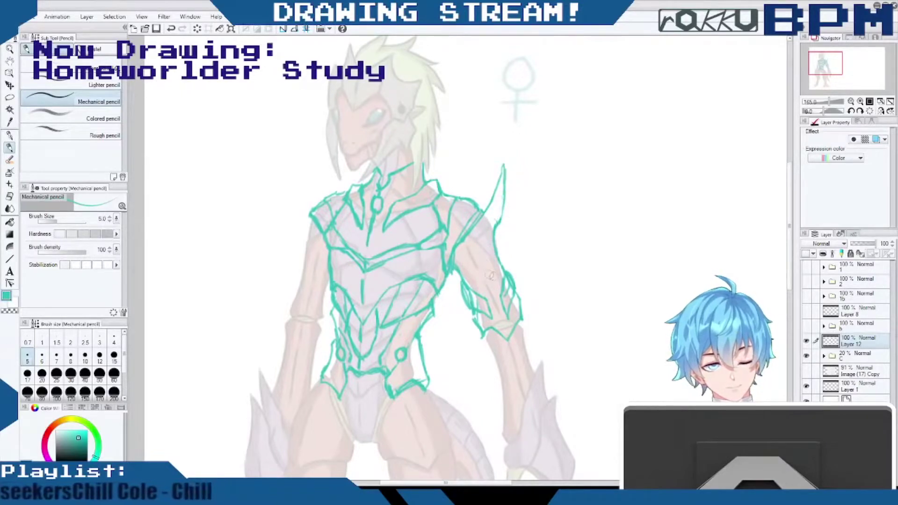
mouse_move(508, 277)
left_mouse_down()
mouse_move(506, 296)
mouse_move(508, 283)
mouse_move(478, 308)
mouse_move(468, 292)
left_mouse_up()
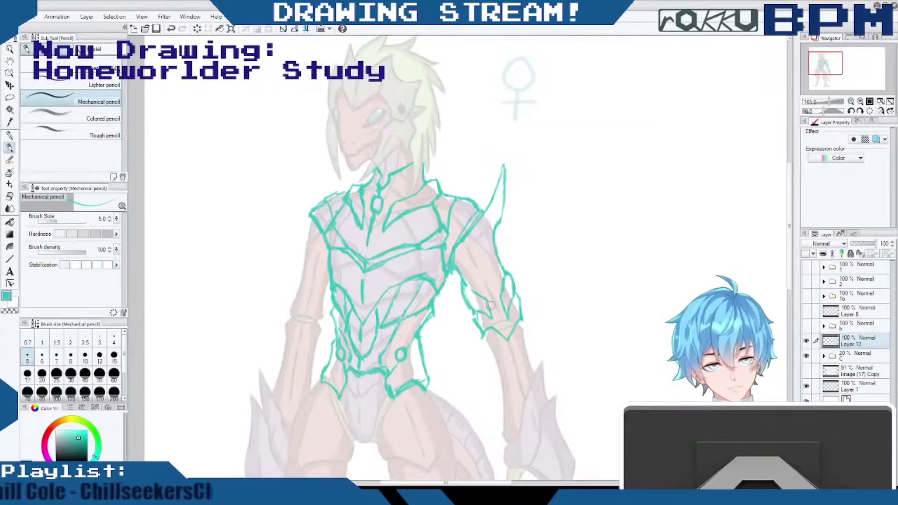
left_click_drag(481, 299, 466, 282)
Draw seam lines down the sleeve from the shoulder and close it with a curved double-lined cuff at the elbow.
mouse_move(493, 243)
left_mouse_down()
mouse_move(483, 272)
mouse_move(502, 325)
left_mouse_up()
left_click_drag(485, 285, 506, 335)
left_click_drag(496, 248, 521, 323)
mouse_move(472, 311)
left_mouse_down()
mouse_move(478, 333)
mouse_move(506, 342)
mouse_move(513, 334)
mouse_move(490, 332)
mouse_move(487, 343)
mouse_move(516, 344)
mouse_move(527, 327)
mouse_move(517, 348)
left_mouse_up()
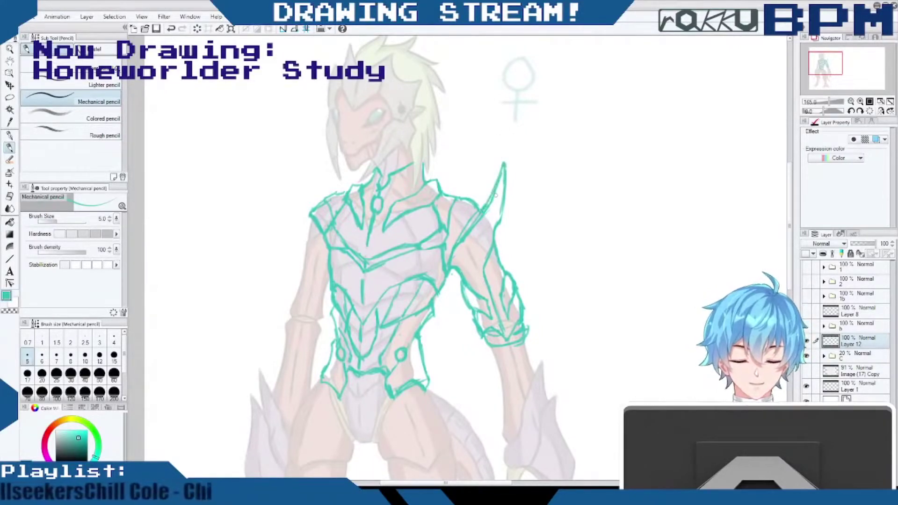
Add angular detail lines on the upper sleeve and elbow plate, and strengthen the central abdominal panel's lines.
mouse_move(473, 243)
left_mouse_down()
mouse_move(481, 265)
mouse_move(478, 255)
left_mouse_up()
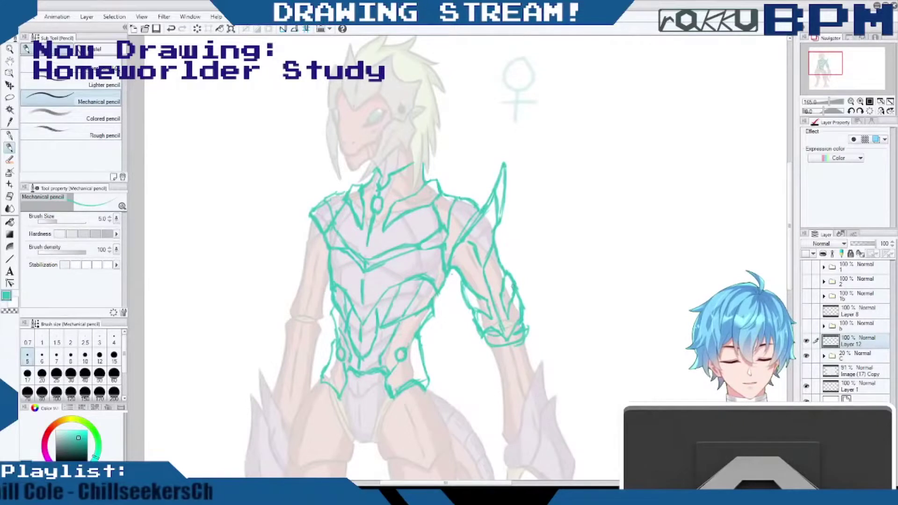
left_click_drag(513, 286, 507, 296)
mouse_move(505, 336)
left_mouse_down()
mouse_move(527, 324)
mouse_move(512, 333)
left_mouse_up()
left_click_drag(513, 300, 527, 317)
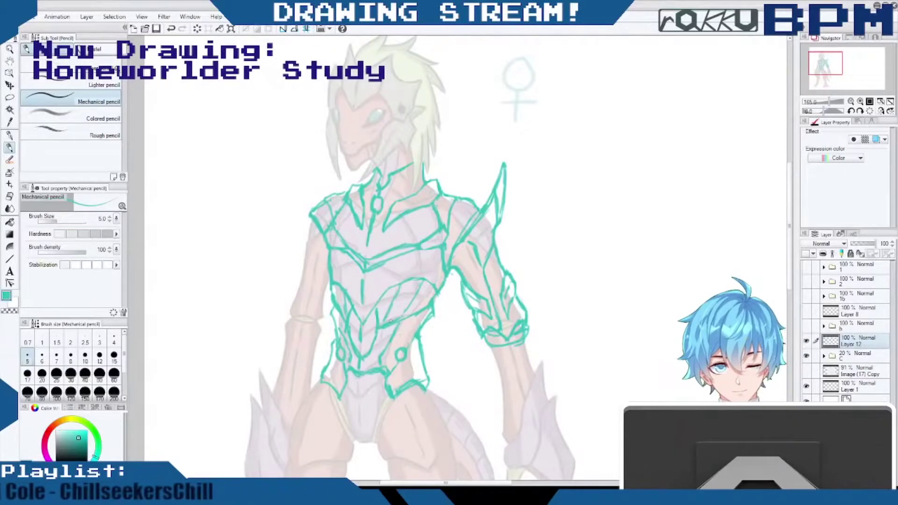
left_click_drag(351, 316, 366, 354)
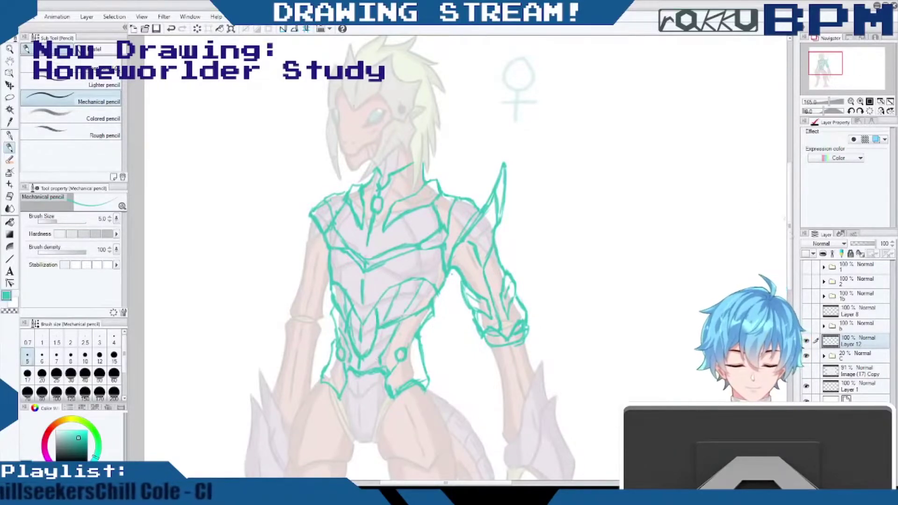
scroll(451, 276, "down", 3)
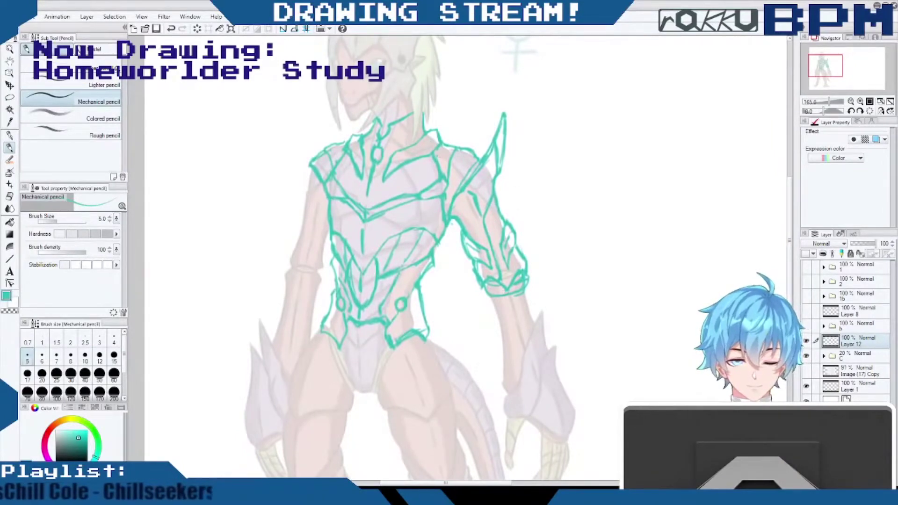
scroll(787, 200, "down", 2)
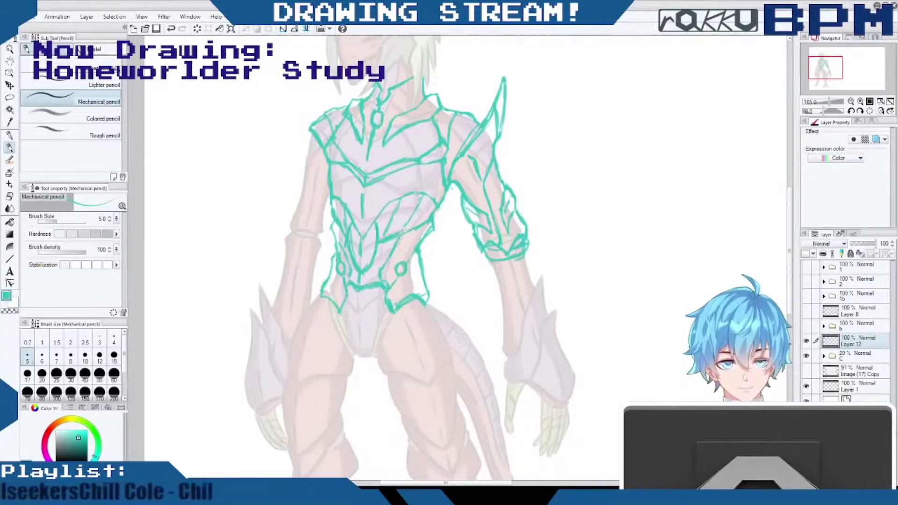
left_click_drag(491, 263, 491, 294)
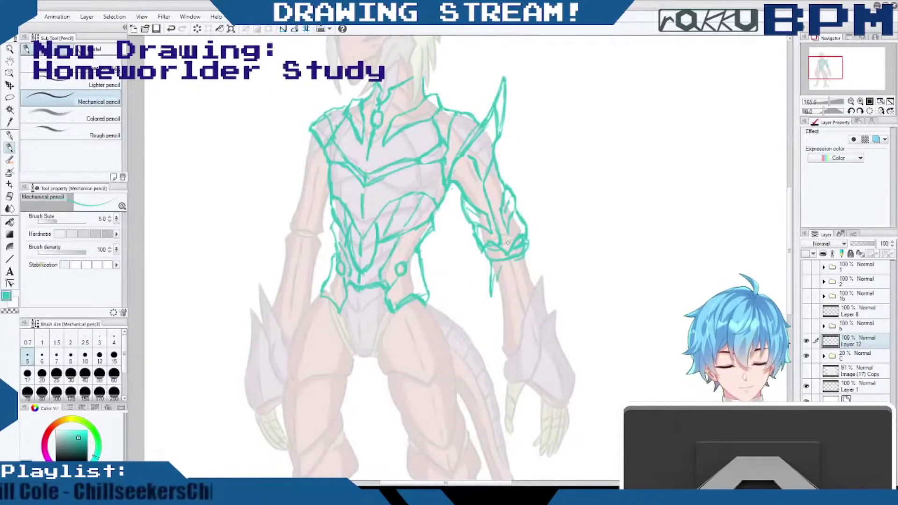
key("ctrl+z")
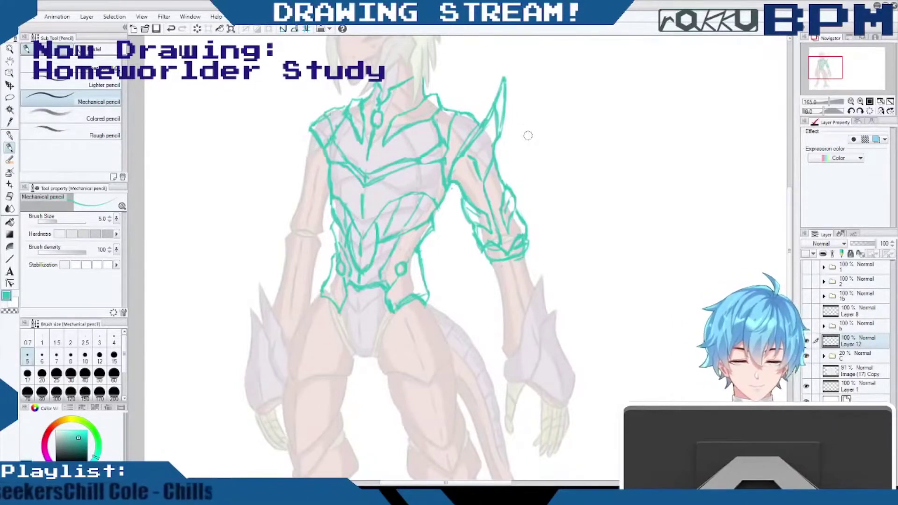
Draw the loincloth's top panel tapering from the waist to a V point at the crotch, and start its straight side edges.
left_click_drag(333, 310, 358, 388)
left_click_drag(394, 313, 374, 376)
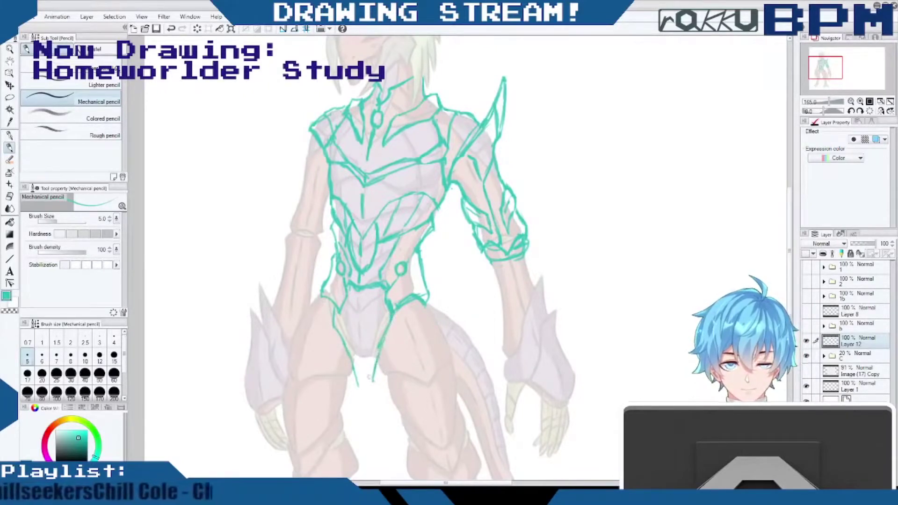
left_click_drag(338, 336, 364, 369)
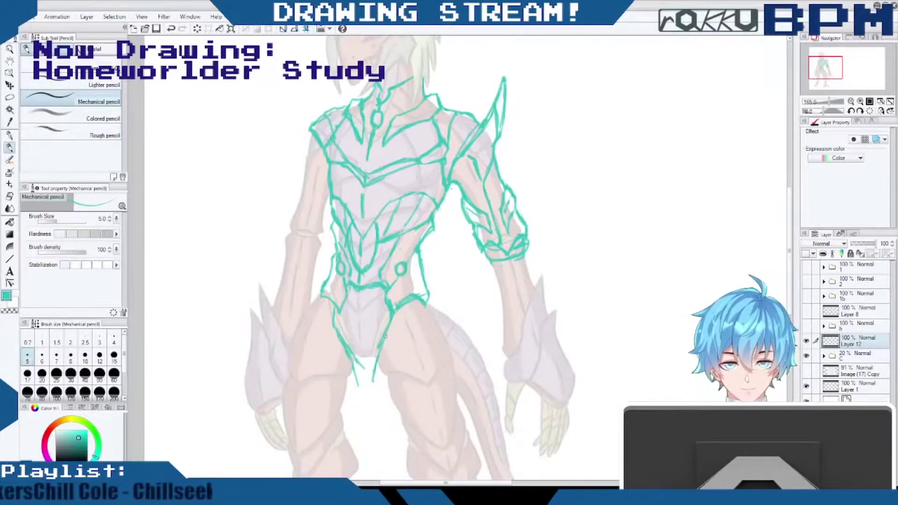
left_click_drag(335, 331, 377, 349)
left_click_drag(389, 350, 387, 388)
mouse_move(392, 327)
left_mouse_down()
mouse_move(388, 385)
mouse_move(375, 412)
left_mouse_up()
left_click_drag(338, 364, 338, 391)
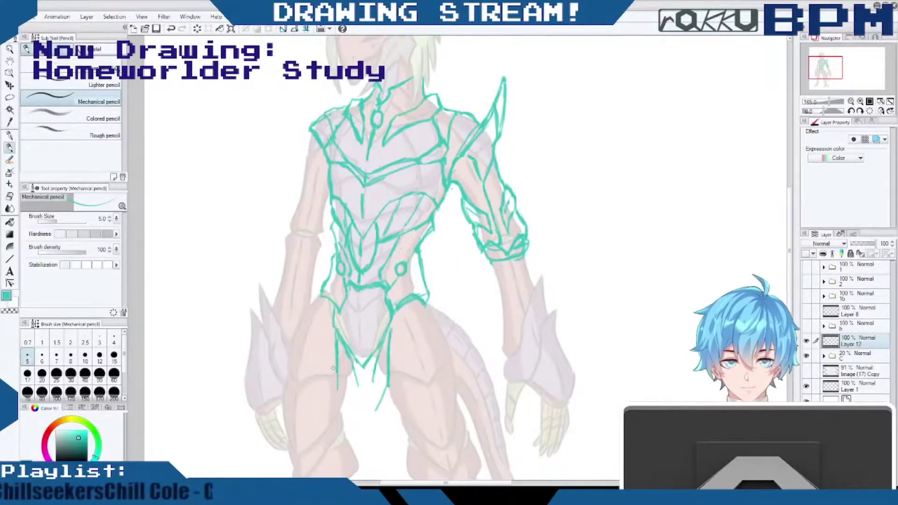
Extend the loincloth's side edges into a longer second layer that tapers to a point between the thighs.
left_click_drag(336, 374, 366, 434)
mouse_move(388, 388)
left_mouse_down()
mouse_move(373, 435)
mouse_move(376, 421)
left_mouse_up()
left_click_drag(395, 322, 391, 351)
left_click_drag(390, 387, 369, 444)
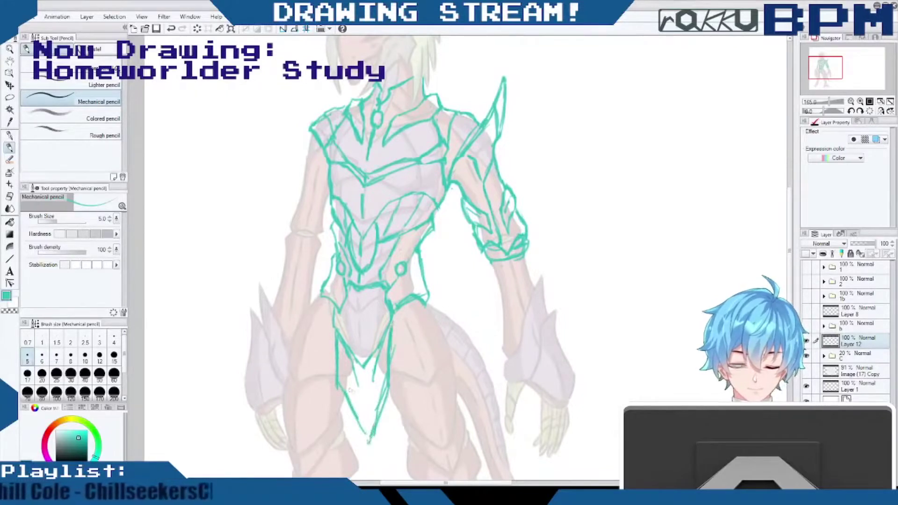
Clear the stray lines inside the loincloth and add a longer third layer ending in a sharp point near the knees.
mouse_move(352, 367)
left_mouse_down()
mouse_move(360, 393)
mouse_move(358, 381)
mouse_move(363, 390)
mouse_move(373, 370)
mouse_move(343, 413)
mouse_move(347, 463)
left_mouse_up()
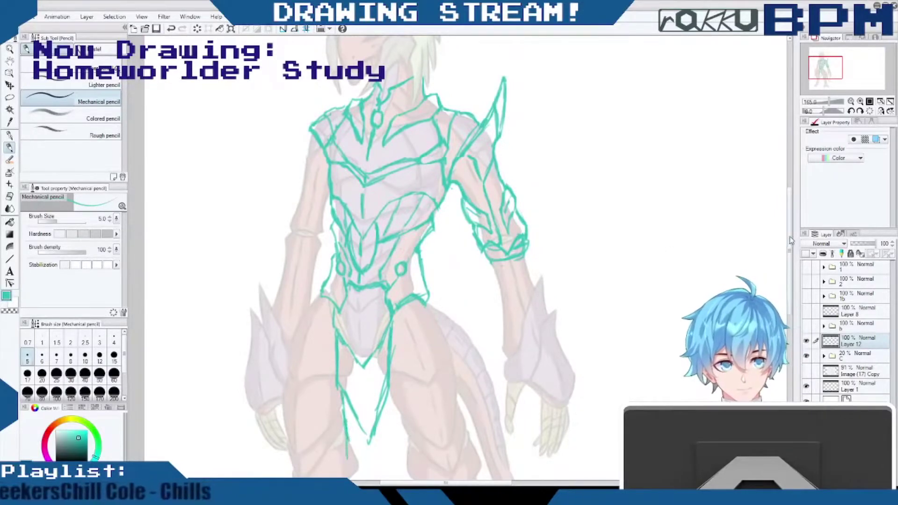
left_click_drag(790, 237, 789, 266)
left_click_drag(386, 296, 367, 340)
mouse_move(390, 288)
left_mouse_down()
mouse_move(390, 344)
mouse_move(369, 388)
left_mouse_up()
left_click_drag(358, 318, 369, 350)
mouse_move(343, 303)
left_mouse_down()
mouse_move(346, 340)
mouse_move(370, 389)
left_mouse_up()
left_click_drag(381, 362, 370, 389)
left_click_drag(386, 280, 383, 291)
mouse_move(372, 258)
left_mouse_down()
mouse_move(363, 263)
mouse_move(362, 328)
left_mouse_up()
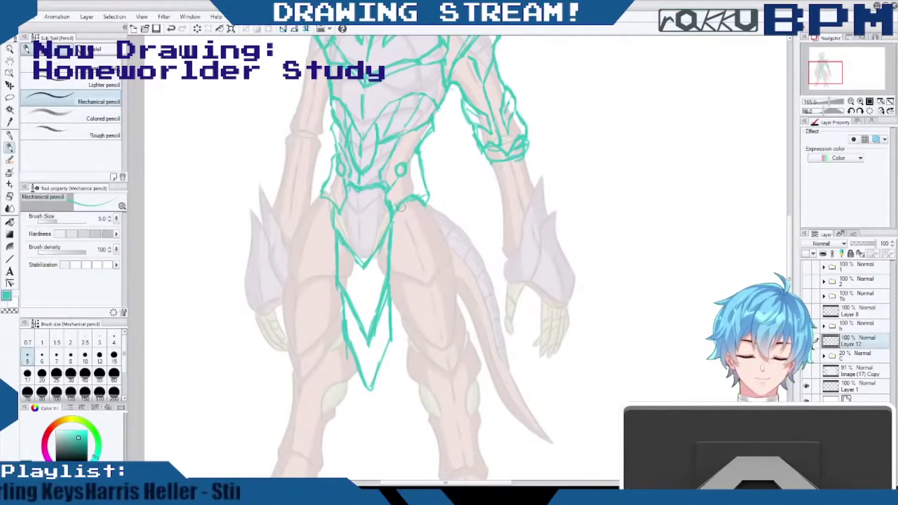
Add short seam lines beneath the waist circles and reinforce the joins between the loincloth and both hips.
left_click_drag(393, 202, 392, 218)
mouse_move(348, 197)
left_mouse_down()
mouse_move(327, 198)
mouse_move(333, 183)
mouse_move(341, 200)
left_mouse_up()
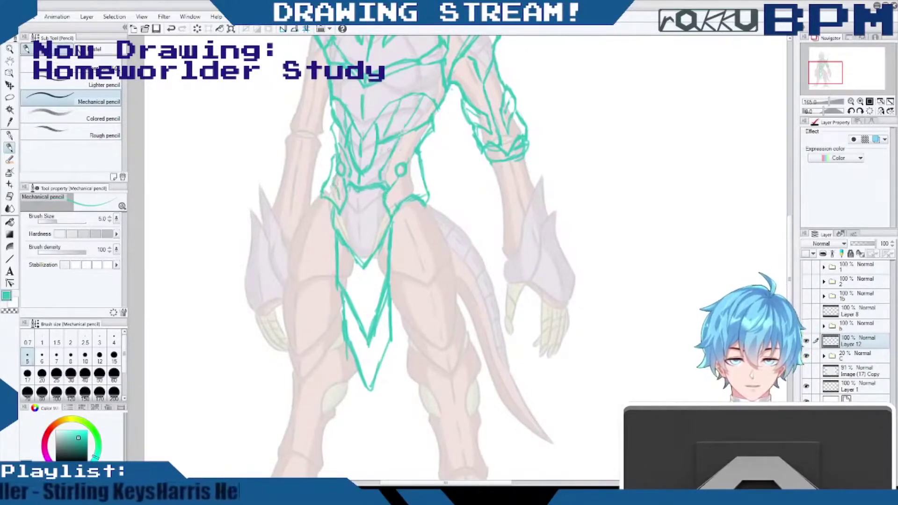
mouse_move(404, 178)
left_mouse_down()
mouse_move(395, 200)
mouse_move(434, 195)
left_mouse_up()
left_click_drag(393, 216, 395, 235)
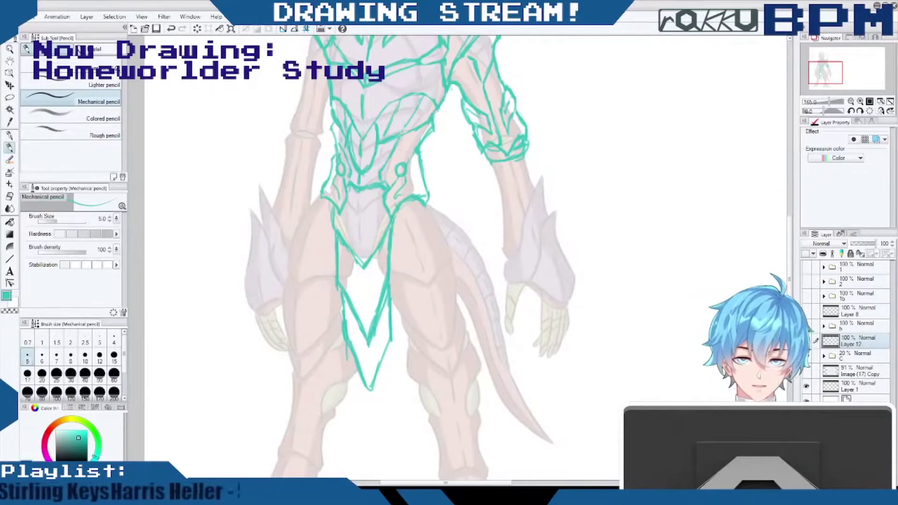
mouse_move(331, 216)
left_mouse_down()
mouse_move(334, 231)
mouse_move(336, 217)
left_mouse_up()
mouse_move(389, 223)
left_mouse_down()
mouse_move(387, 237)
mouse_move(377, 221)
left_mouse_up()
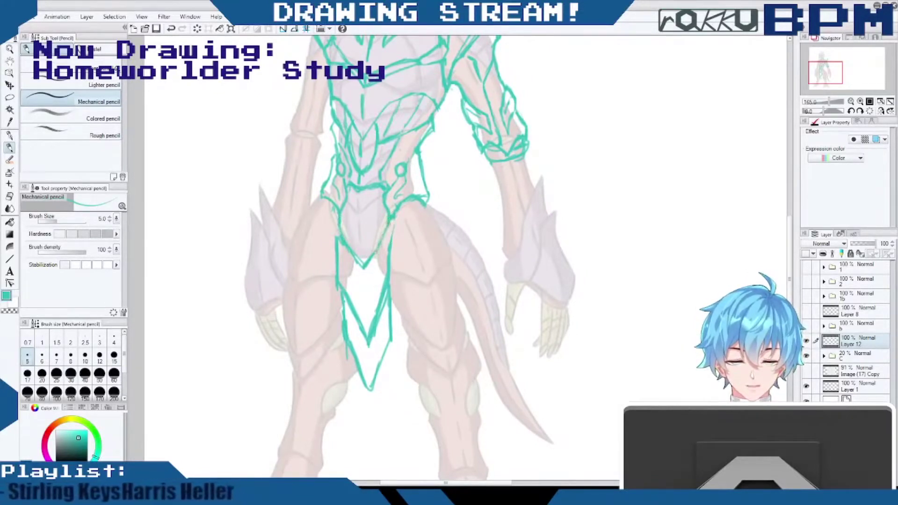
Reshape the loincloth top panel's upper corners and side edges so they curve cleanly from the hips into the long sides.
left_click_drag(396, 226, 391, 256)
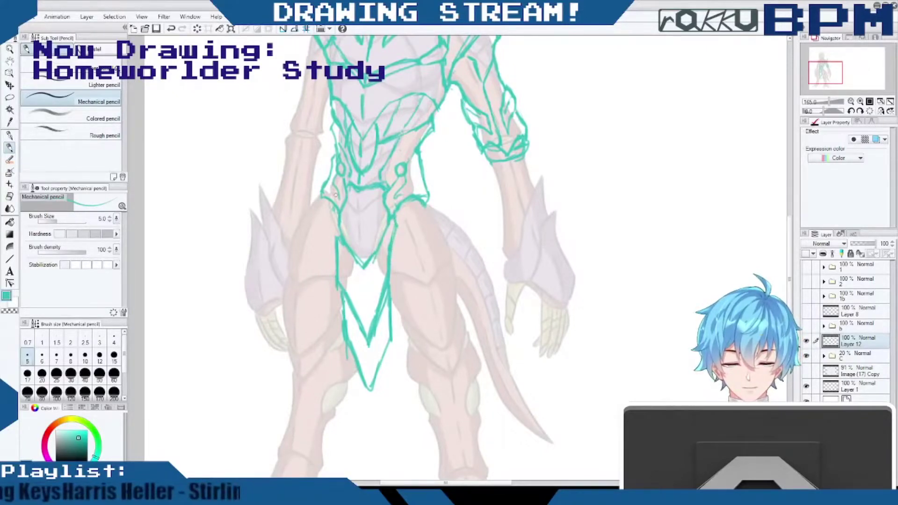
left_click_drag(333, 213, 346, 249)
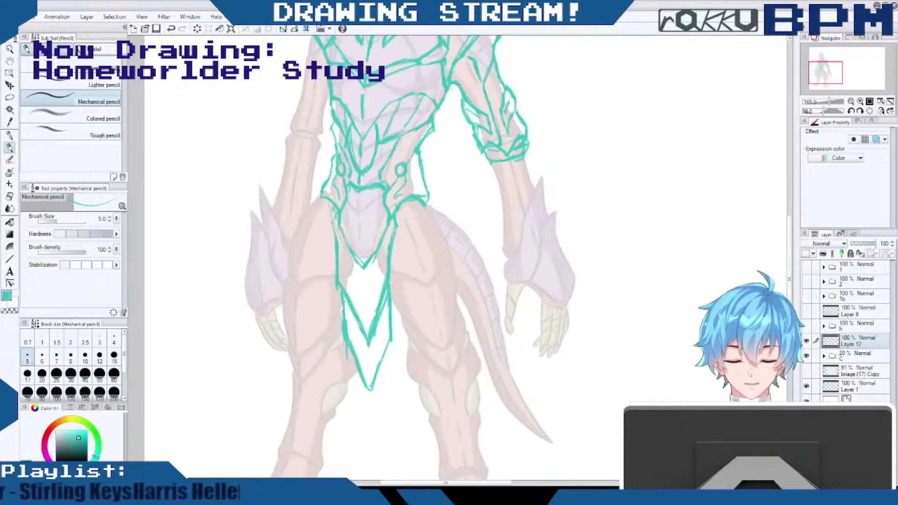
left_click_drag(335, 207, 332, 220)
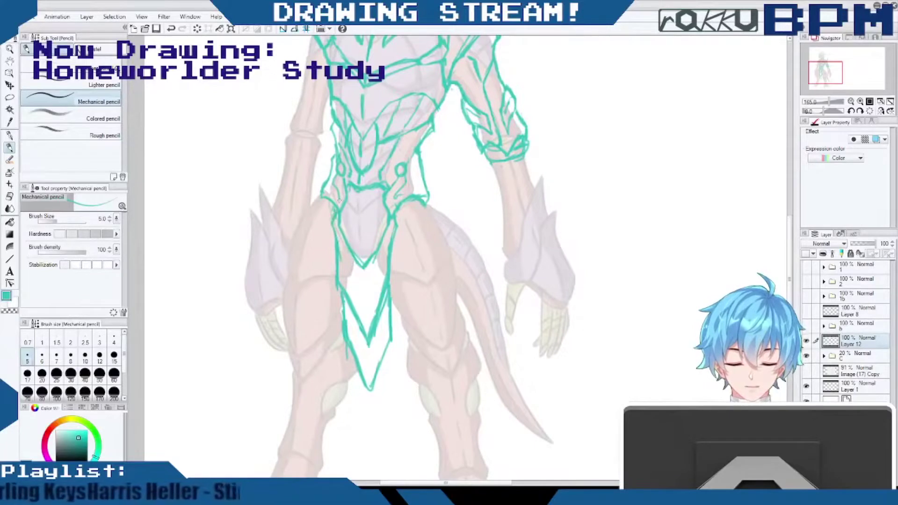
left_click_drag(382, 203, 388, 217)
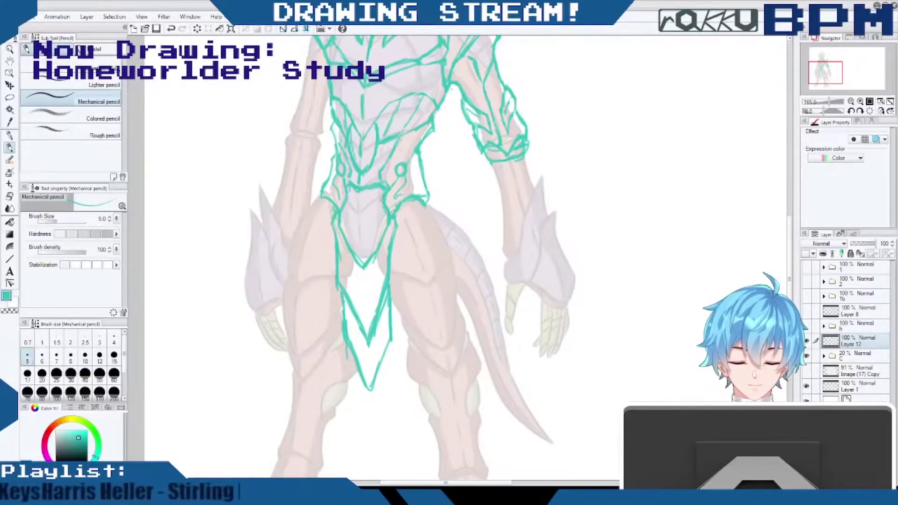
left_click_drag(381, 254, 380, 243)
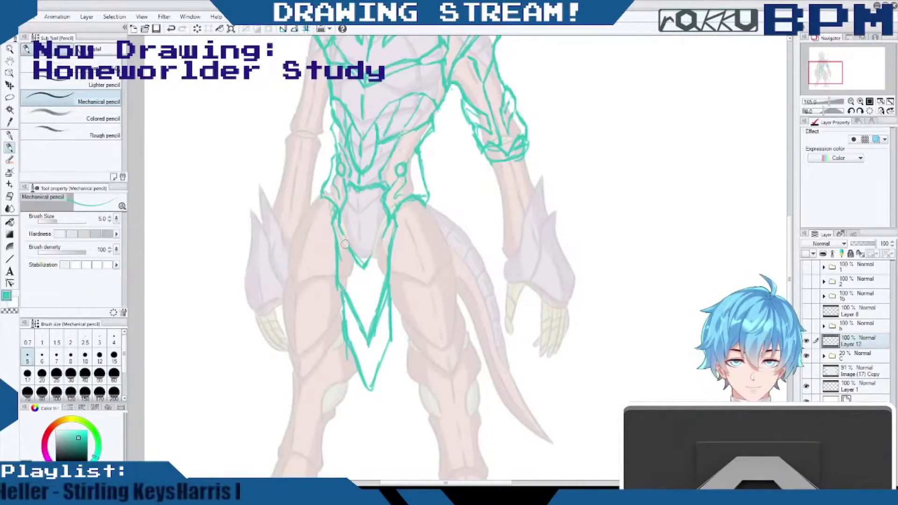
Add a pair of small circles on the V edges of the loincloth's top panel and another pair on its second layer.
left_click_drag(347, 234, 383, 237)
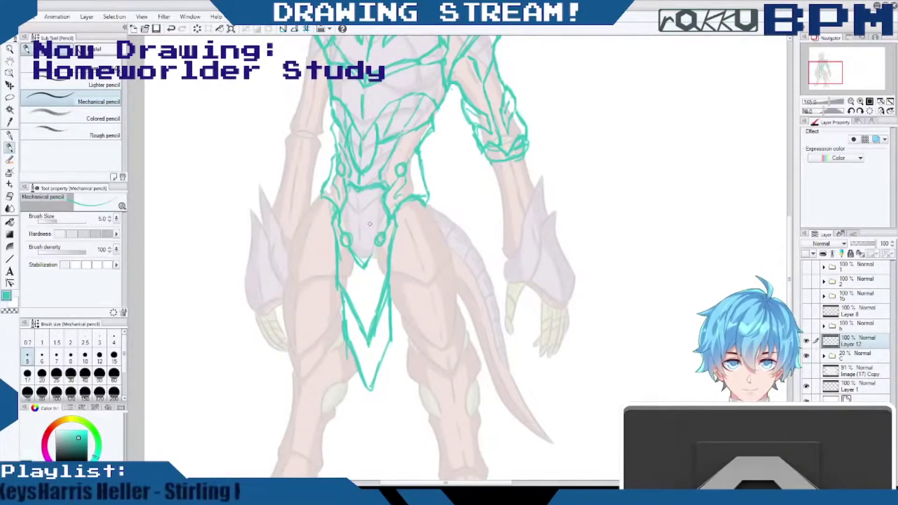
key("ctrl+z")
key("ctrl+z")
key("ctrl+z")
key("ctrl+z")
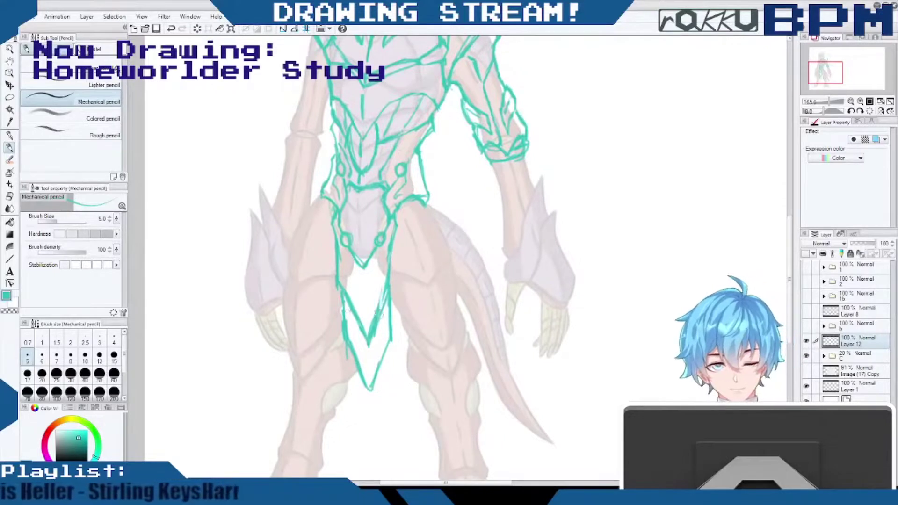
mouse_move(395, 242)
left_mouse_down()
mouse_move(378, 318)
mouse_move(382, 301)
mouse_move(348, 315)
mouse_move(381, 310)
left_mouse_up()
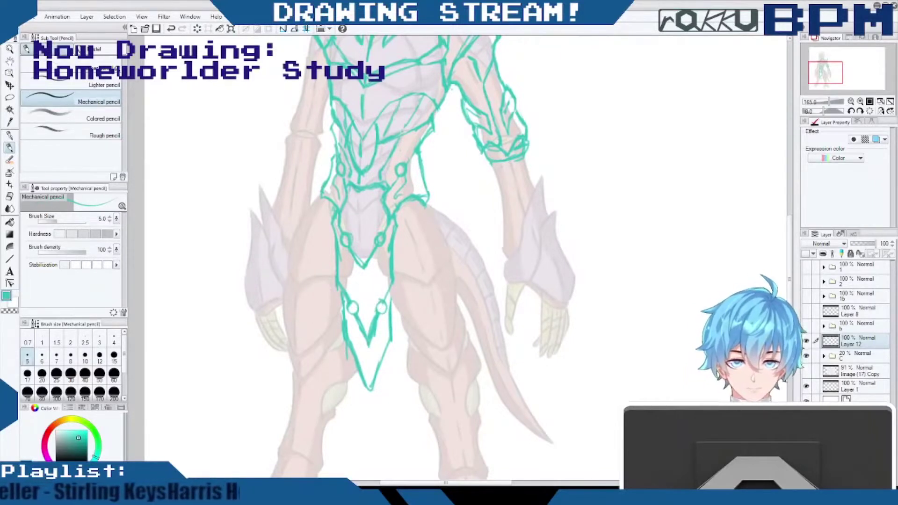
Draw a vertical centre line down each of the three loincloth layers.
left_click_drag(359, 195, 359, 232)
left_click_drag(361, 274, 363, 312)
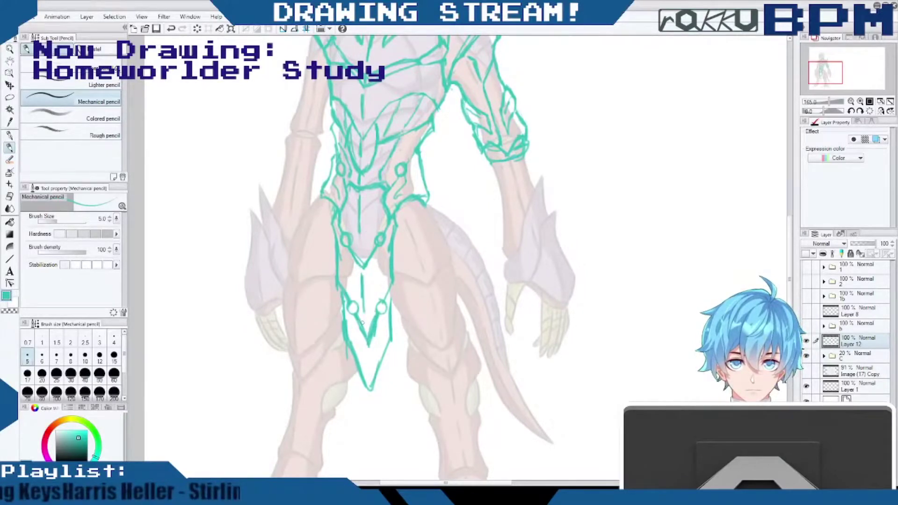
left_click_drag(364, 343, 368, 377)
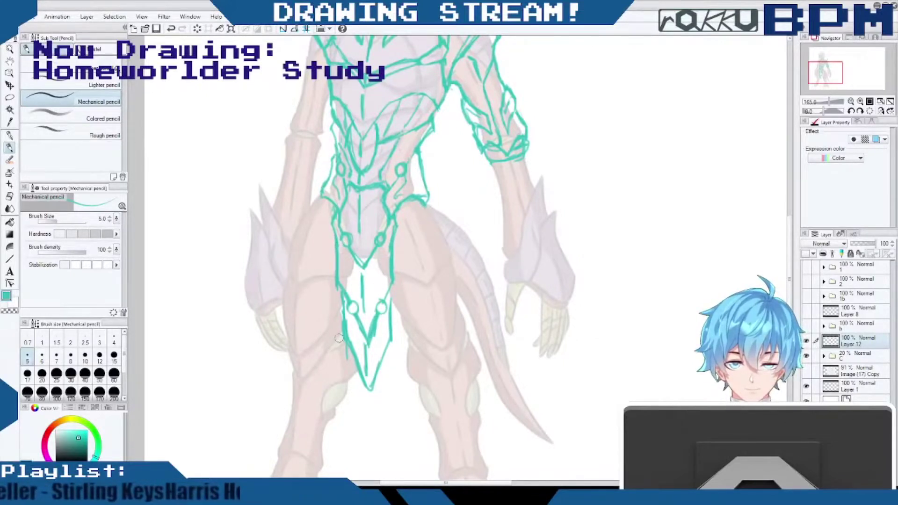
Clean up the lower side edges of the loincloth and add a short spike at the outer corner of the figure's left hip.
key("ctrl+z")
left_click_drag(338, 297, 348, 347)
left_click_drag(391, 292, 394, 317)
left_click_drag(390, 330, 387, 342)
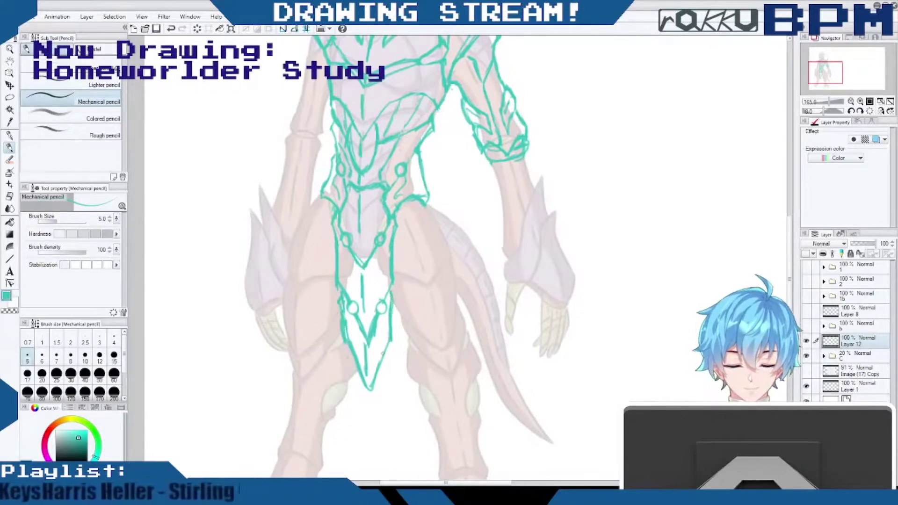
left_click_drag(342, 298, 351, 345)
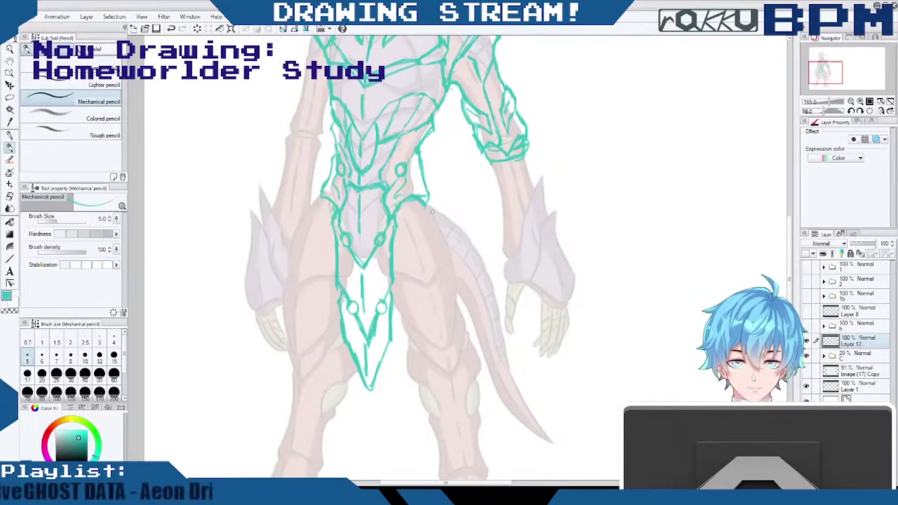
mouse_move(410, 206)
left_mouse_down()
mouse_move(432, 204)
mouse_move(444, 179)
left_mouse_up()
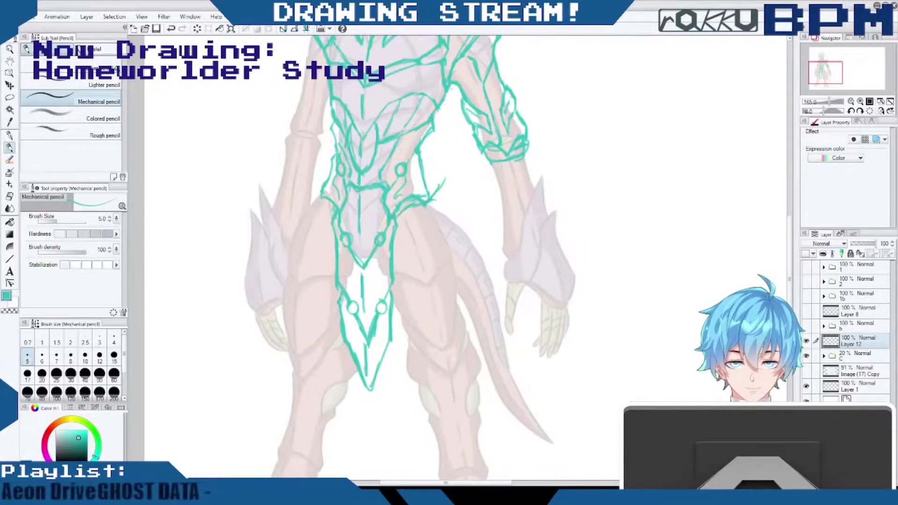
Show the coloured green character's layer folder to compare its outfit with the sketch, and hide it again.
left_click_drag(790, 232, 801, 173)
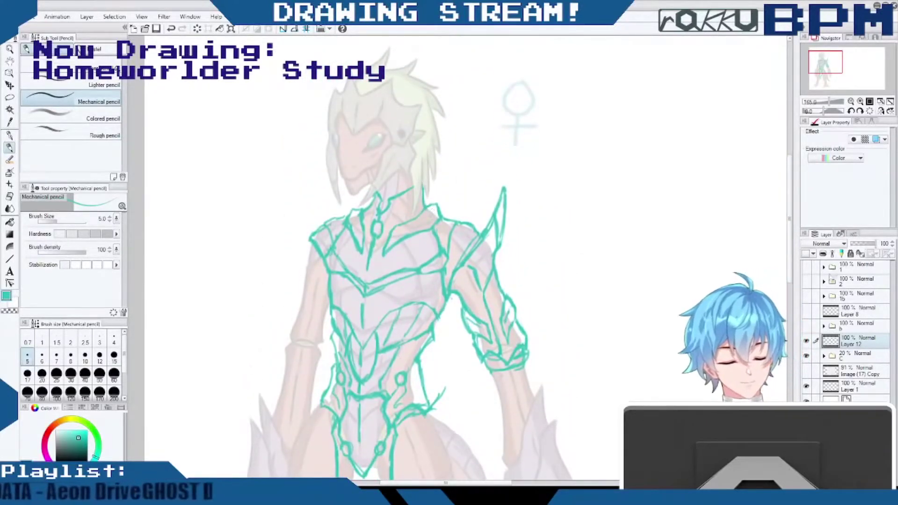
left_click(806, 327)
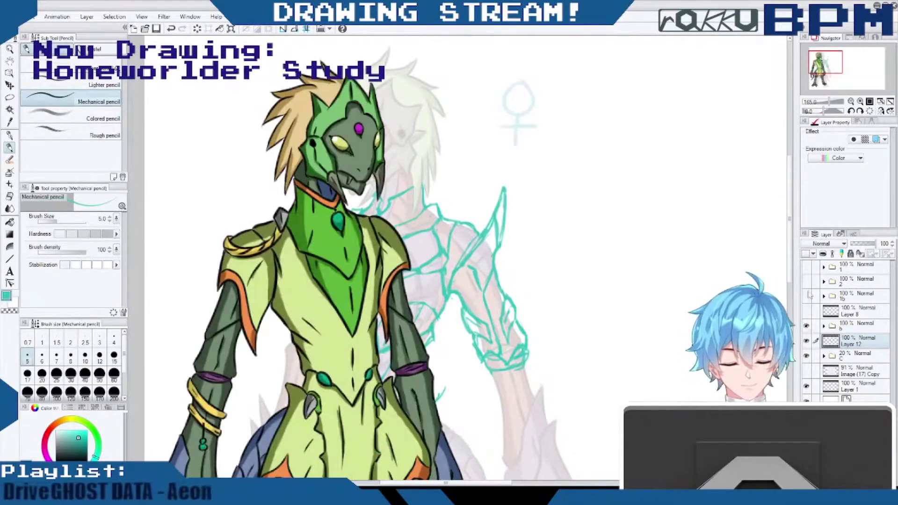
mouse_move(790, 245)
left_mouse_down()
mouse_move(789, 291)
mouse_move(786, 250)
left_mouse_up()
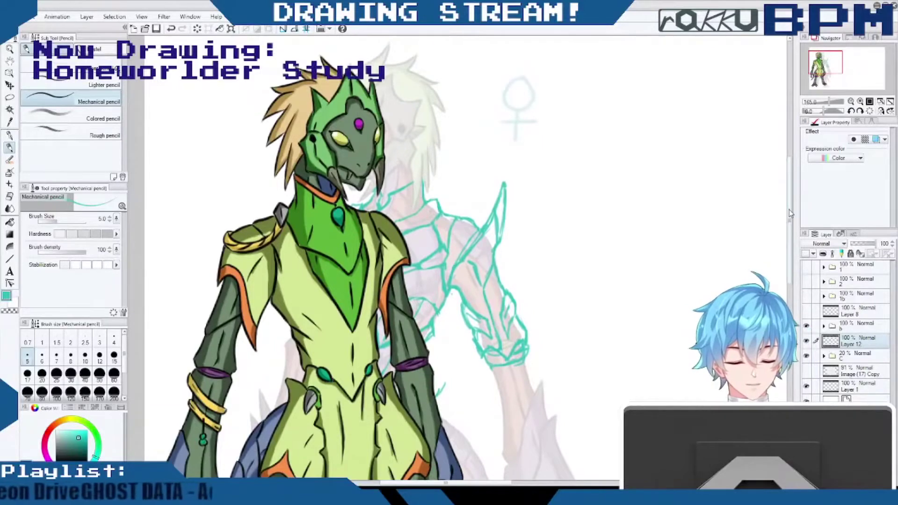
left_click_drag(790, 210, 786, 249)
scroll(787, 253, "up", 3)
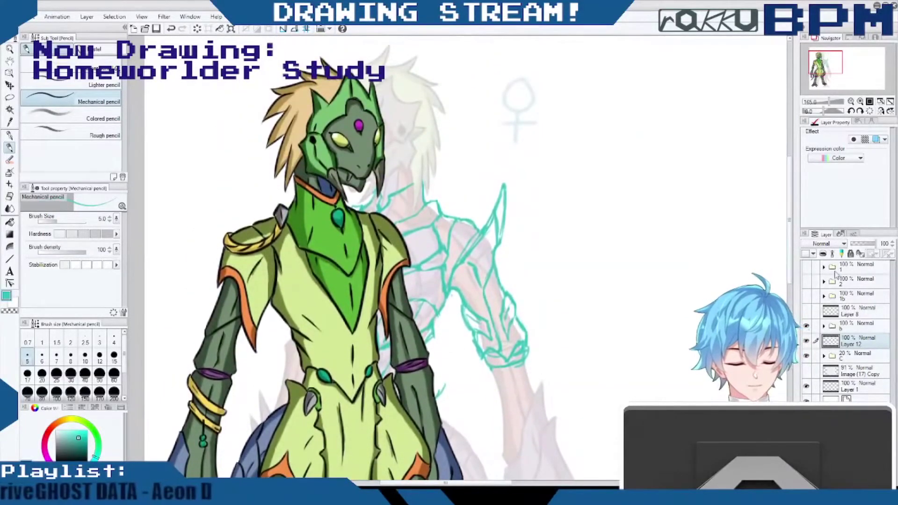
left_click(805, 326)
scroll(790, 252, "down", 3)
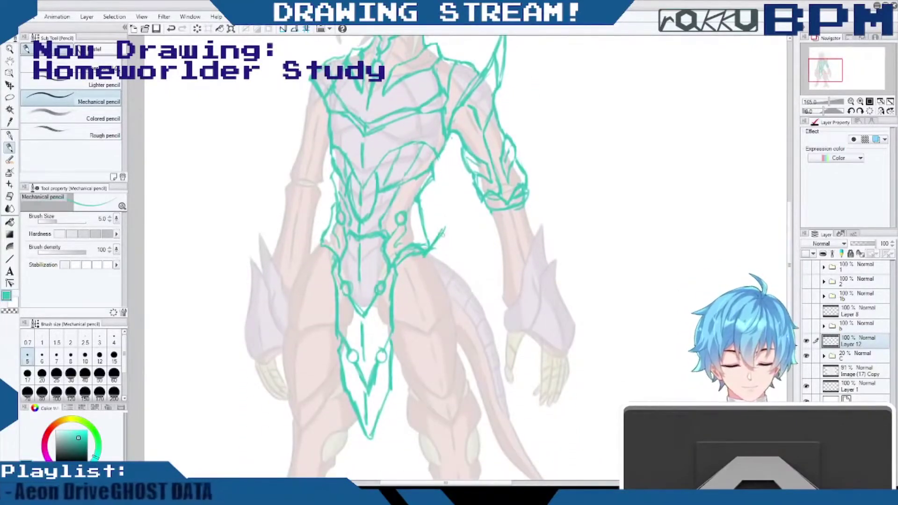
Draw a hip plate over the figure's left upper thigh, running from the hip spike down to a pointed hem that meets the loincloth.
left_click_drag(445, 230, 452, 287)
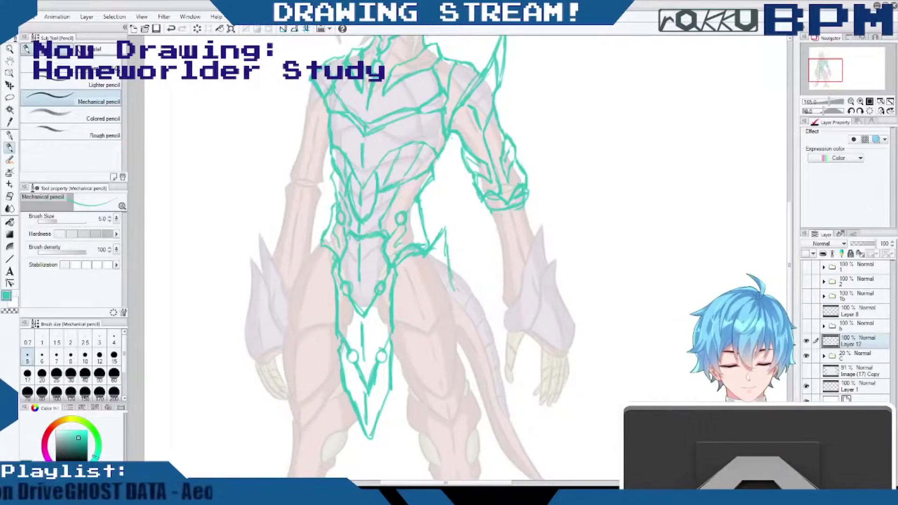
left_click_drag(447, 248, 453, 292)
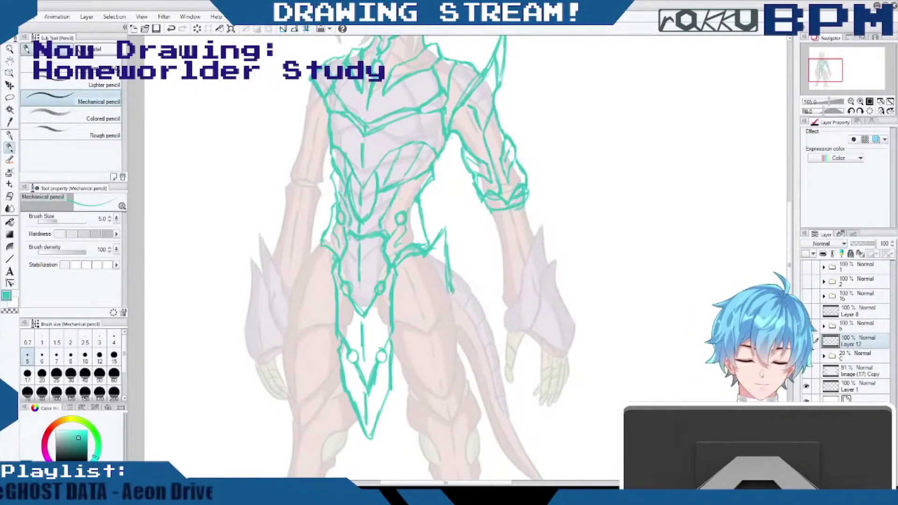
mouse_move(446, 254)
left_mouse_down()
mouse_move(454, 301)
mouse_move(429, 337)
left_mouse_up()
left_click_drag(428, 336, 394, 317)
key("ctrl+z")
key("ctrl+z")
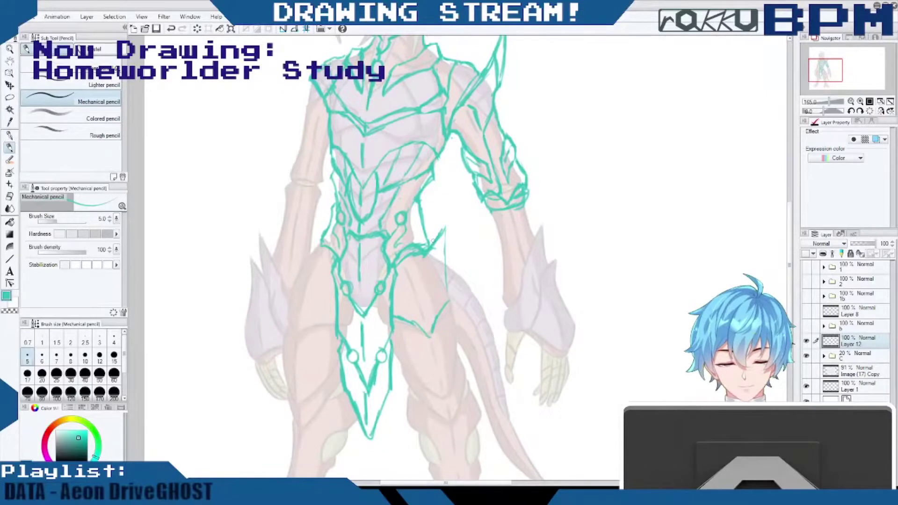
left_click_drag(450, 221, 427, 339)
left_click_drag(426, 337, 395, 311)
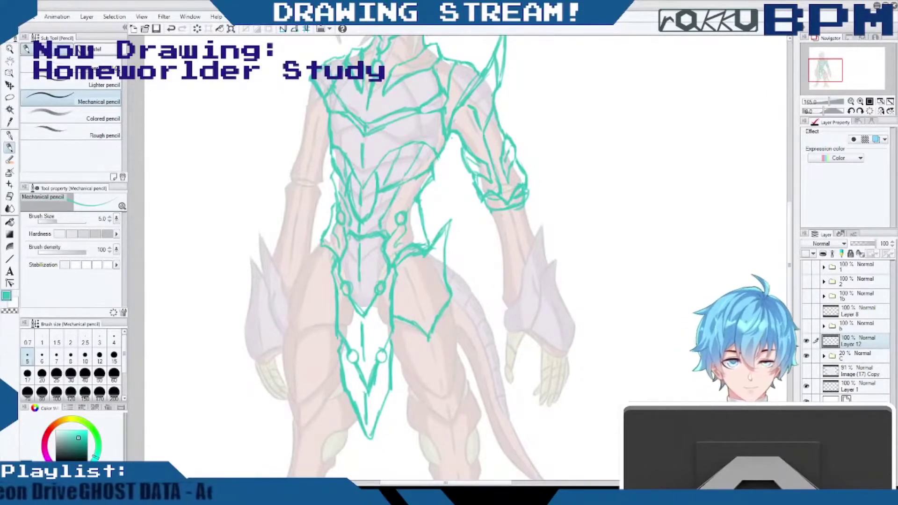
Draw a short outward-pointing spike at the figure's right hip to mirror the spike on the other side.
left_click_drag(333, 259, 314, 228)
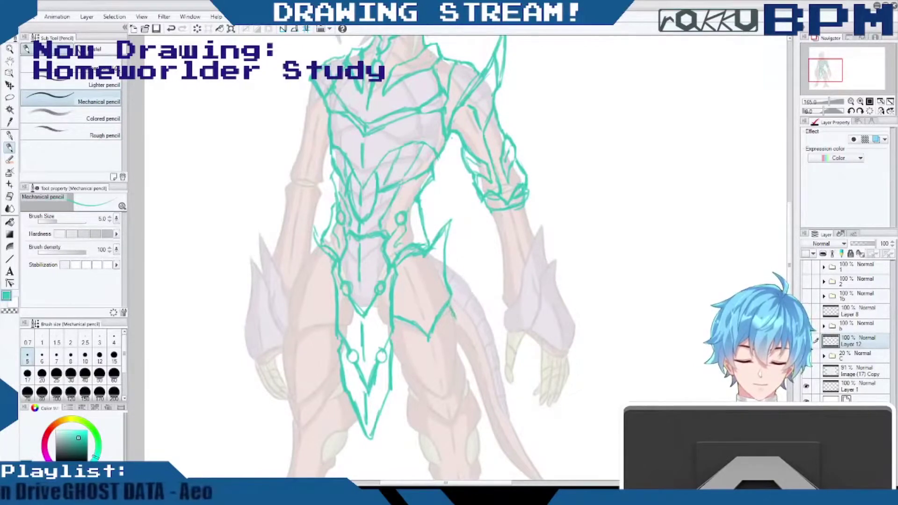
scroll(786, 241, "down", 3)
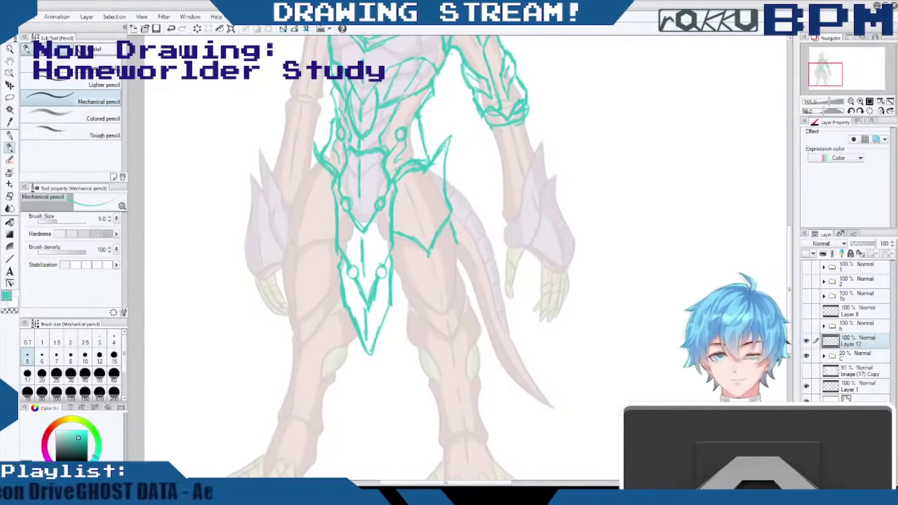
mouse_move(312, 145)
left_mouse_down()
mouse_move(311, 135)
mouse_move(305, 153)
left_mouse_up()
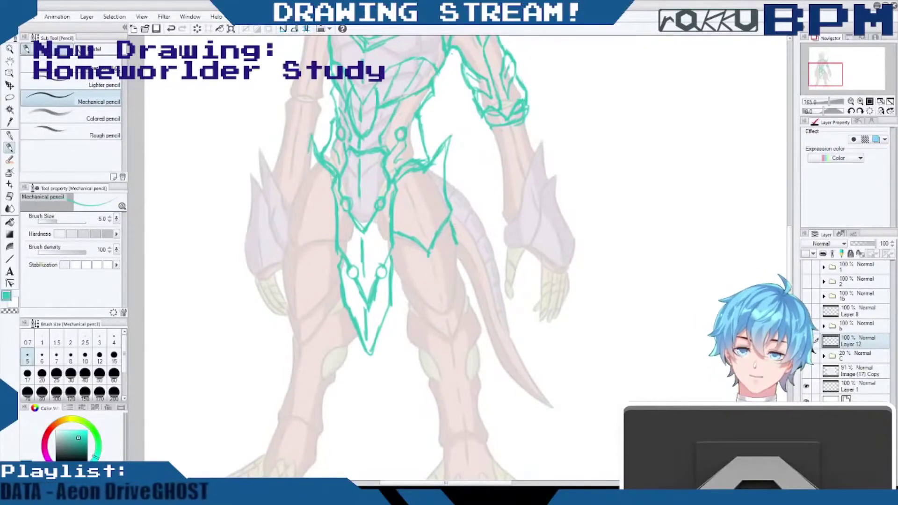
Draw both sides of a second plate over the figure's left thigh, below the hip plate, with jagged points at its lower corners.
mouse_move(452, 249)
left_mouse_down()
mouse_move(459, 279)
mouse_move(473, 291)
left_mouse_up()
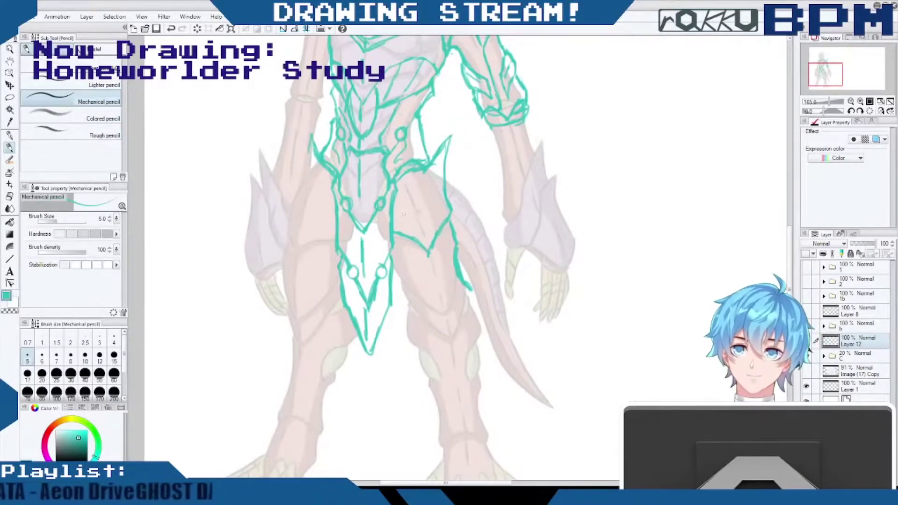
left_click_drag(393, 256, 395, 296)
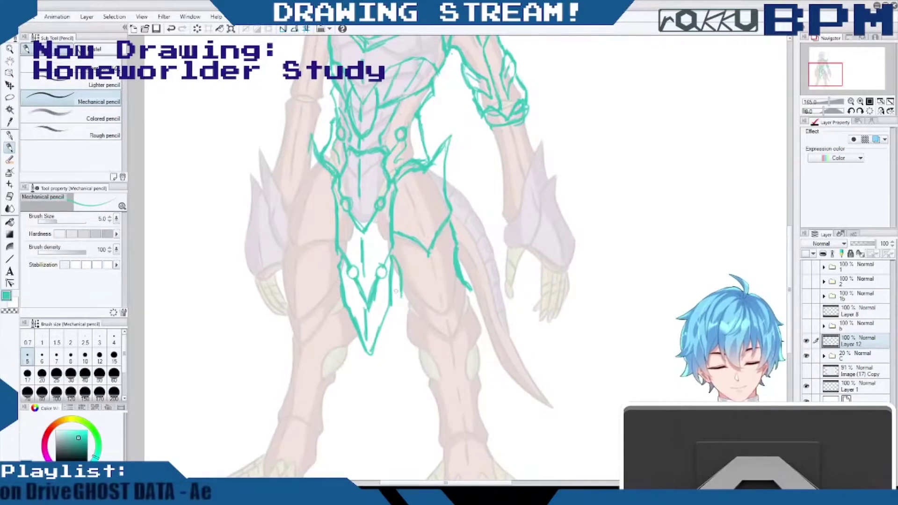
mouse_move(400, 297)
left_mouse_down()
mouse_move(405, 315)
mouse_move(422, 310)
mouse_move(421, 329)
left_mouse_up()
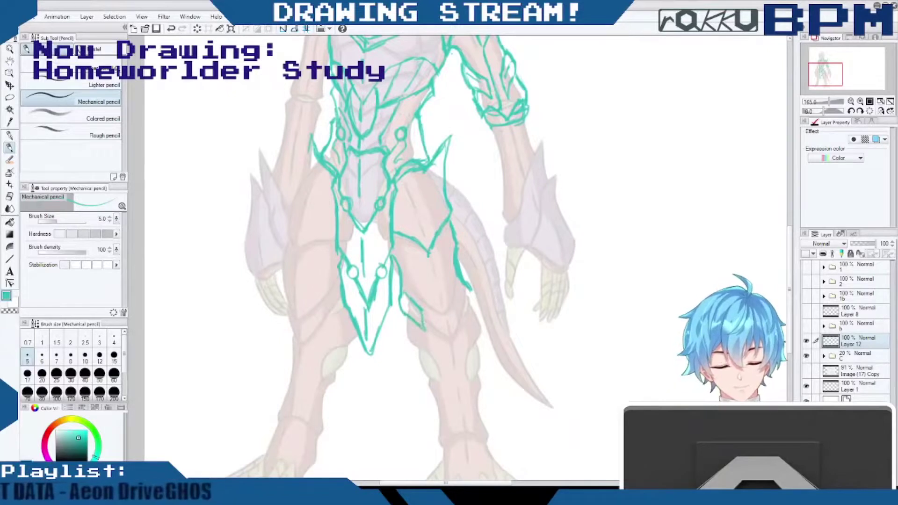
mouse_move(457, 281)
left_mouse_down()
mouse_move(462, 296)
mouse_move(474, 295)
left_mouse_up()
mouse_move(470, 288)
left_mouse_down()
mouse_move(477, 301)
mouse_move(457, 304)
mouse_move(470, 310)
left_mouse_up()
left_click_drag(462, 302, 463, 336)
mouse_move(423, 316)
left_mouse_down()
mouse_move(428, 340)
mouse_move(422, 332)
left_mouse_up()
Refine the lower thigh plate's side edges and strengthen the pointed hem of the hip plate above it.
left_click_drag(402, 286, 406, 295)
left_click_drag(460, 301, 456, 311)
left_click_drag(467, 281, 474, 289)
left_click_drag(435, 243, 428, 261)
left_click_drag(400, 231, 425, 250)
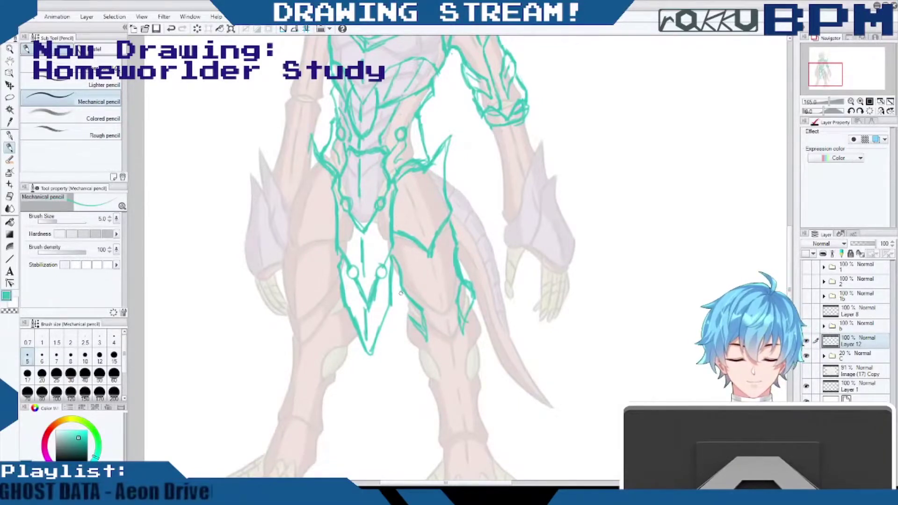
left_click_drag(401, 294, 411, 321)
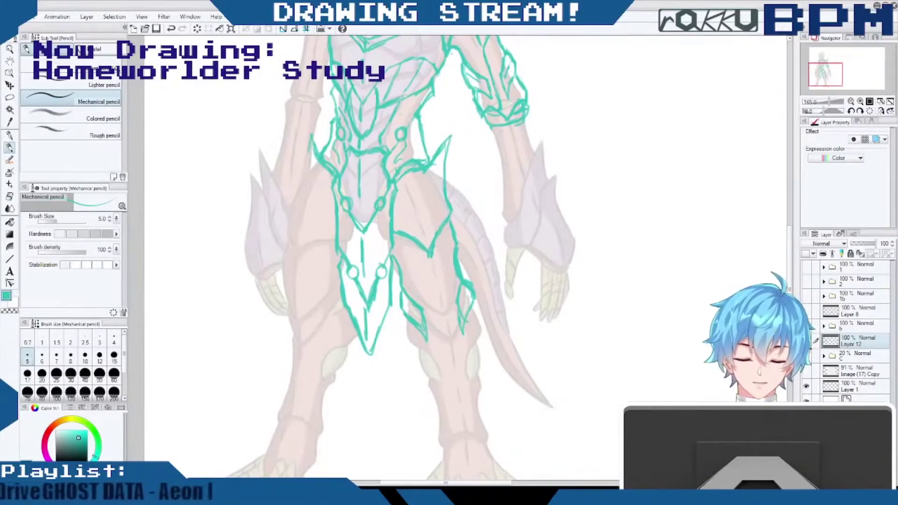
Close the lower thigh plate with a doubled V-shaped hem that comes to a point above the knee.
mouse_move(457, 297)
left_mouse_down()
mouse_move(447, 328)
mouse_move(435, 321)
mouse_move(451, 360)
left_mouse_up()
left_click_drag(428, 332, 452, 358)
mouse_move(428, 331)
left_mouse_down()
mouse_move(452, 359)
mouse_move(453, 346)
left_mouse_up()
mouse_move(453, 308)
left_mouse_down()
mouse_move(441, 324)
mouse_move(460, 336)
left_mouse_up()
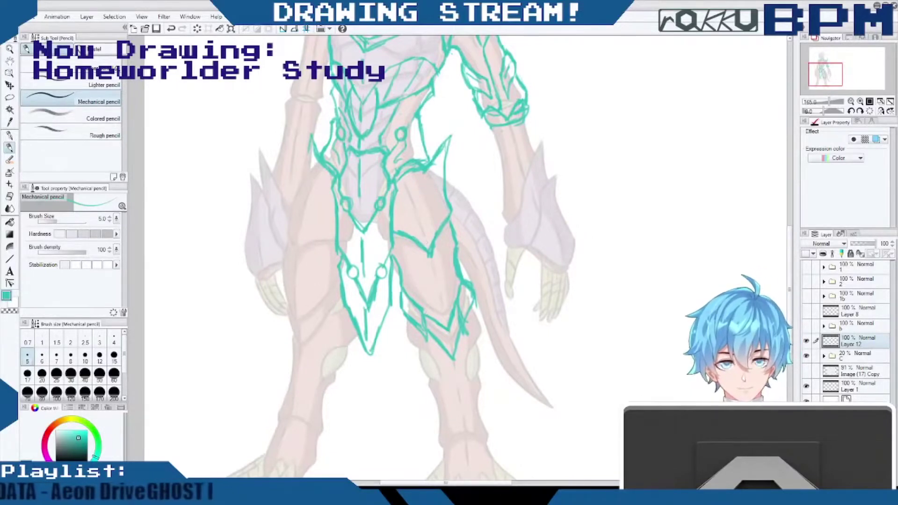
Add one larger circle to the upper thigh plate and two smaller circles side by side on the lower plate.
mouse_move(423, 198)
left_mouse_down()
mouse_move(413, 202)
mouse_move(421, 211)
left_mouse_up()
mouse_move(423, 196)
left_mouse_down()
mouse_move(415, 199)
mouse_move(424, 210)
mouse_move(413, 209)
mouse_move(430, 200)
left_mouse_up()
mouse_move(420, 275)
left_mouse_down()
mouse_move(421, 288)
mouse_move(450, 271)
mouse_move(448, 280)
left_mouse_up()
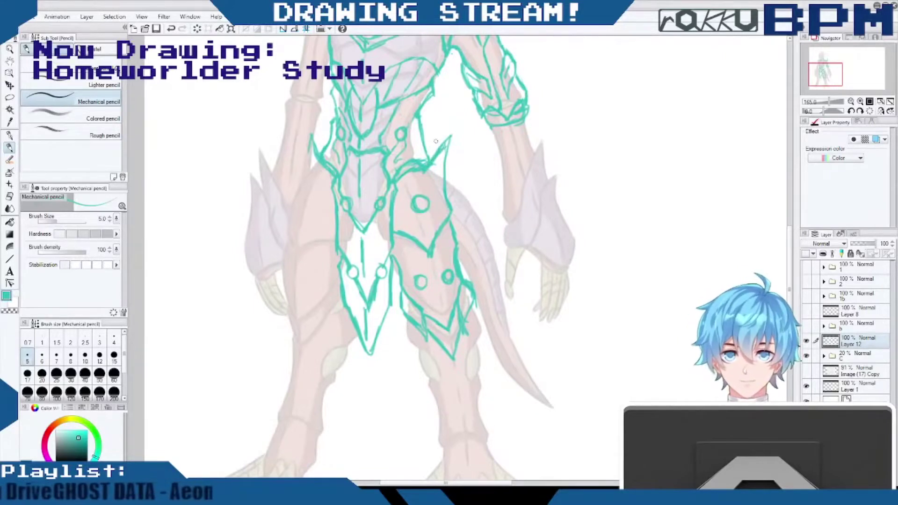
Redraw the left hip spike, add a line and hooked mark around the upper plate's circle, and draw the lower plate's centre line.
left_click_drag(446, 145, 421, 174)
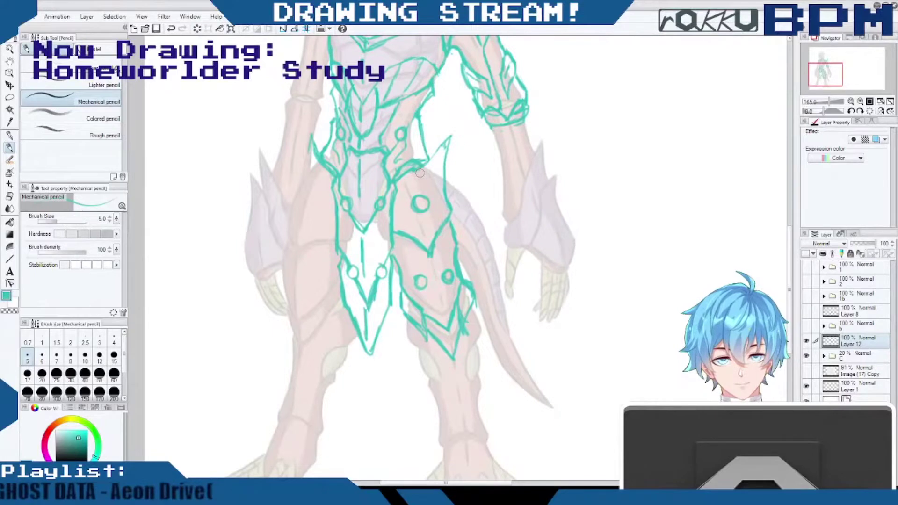
mouse_move(415, 178)
left_mouse_down()
mouse_move(424, 234)
mouse_move(424, 223)
left_mouse_up()
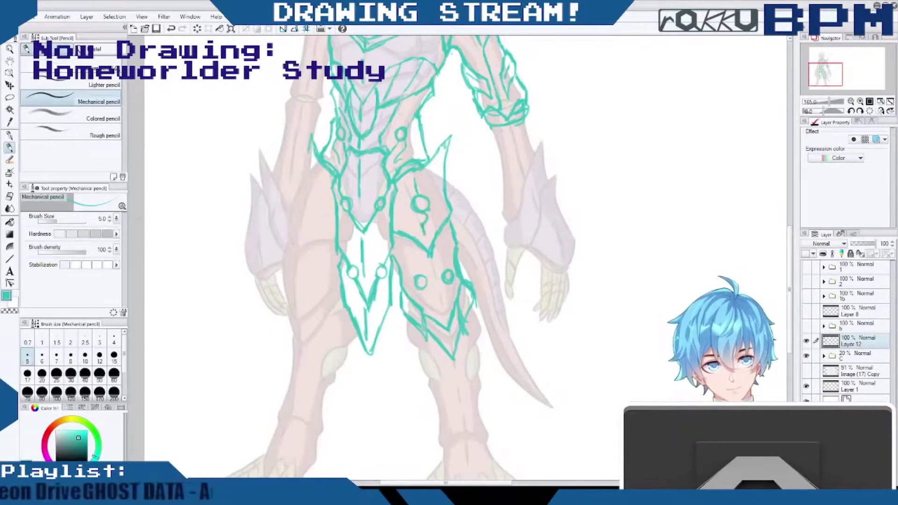
mouse_move(438, 150)
left_mouse_down()
mouse_move(450, 133)
mouse_move(443, 188)
mouse_move(446, 179)
left_mouse_up()
left_click_drag(430, 261, 446, 327)
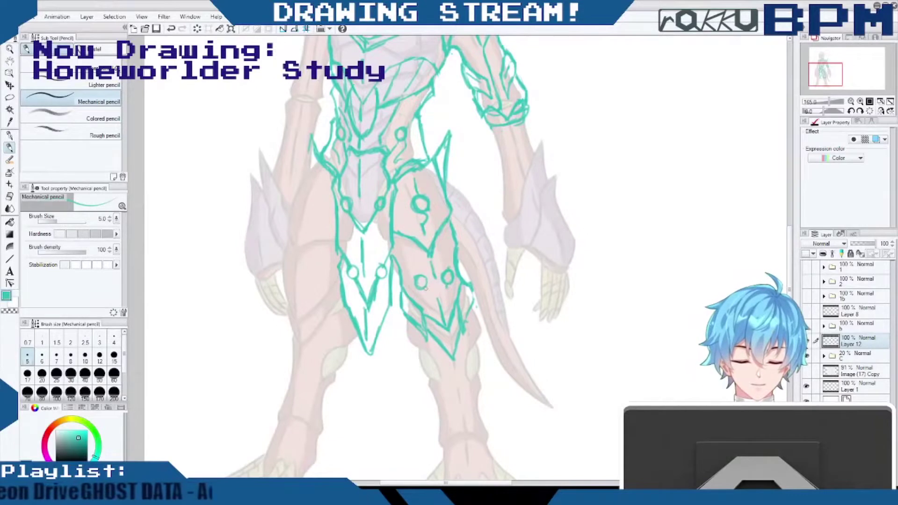
left_click_drag(416, 276, 424, 288)
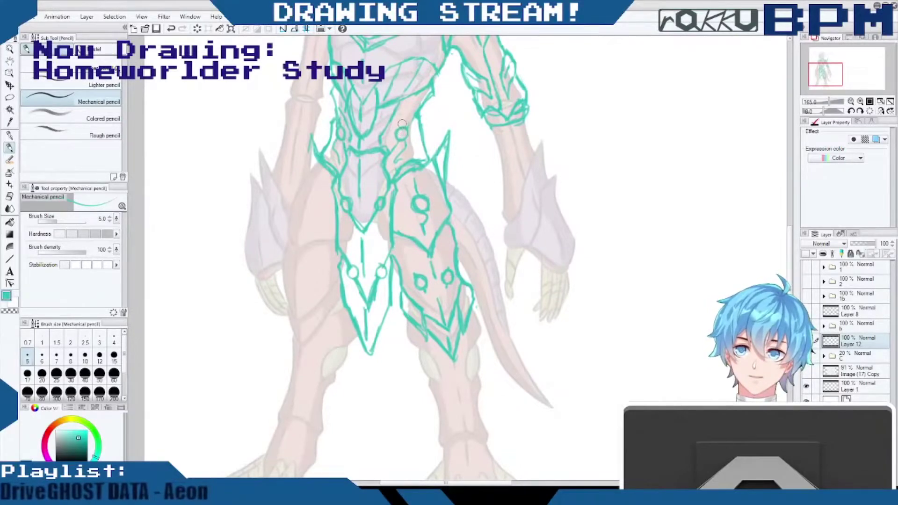
Add a line above the outer circle on the lower thigh plate and clean up the plate's jagged outer edge.
scroll(402, 123, "up", 3)
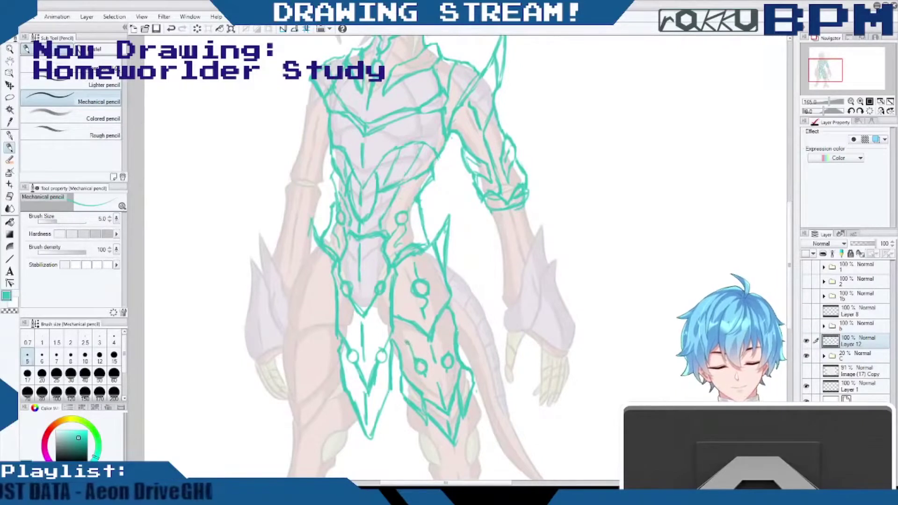
left_click_drag(448, 353, 445, 331)
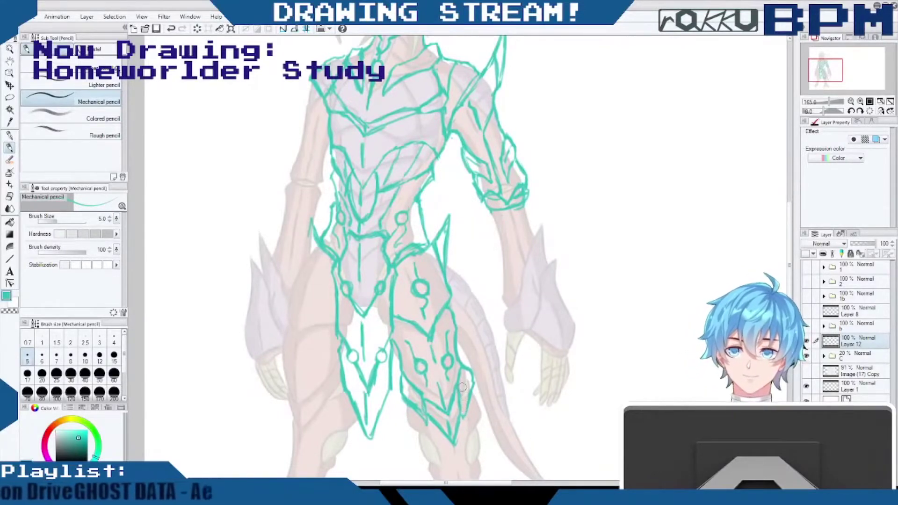
left_click_drag(462, 412, 466, 422)
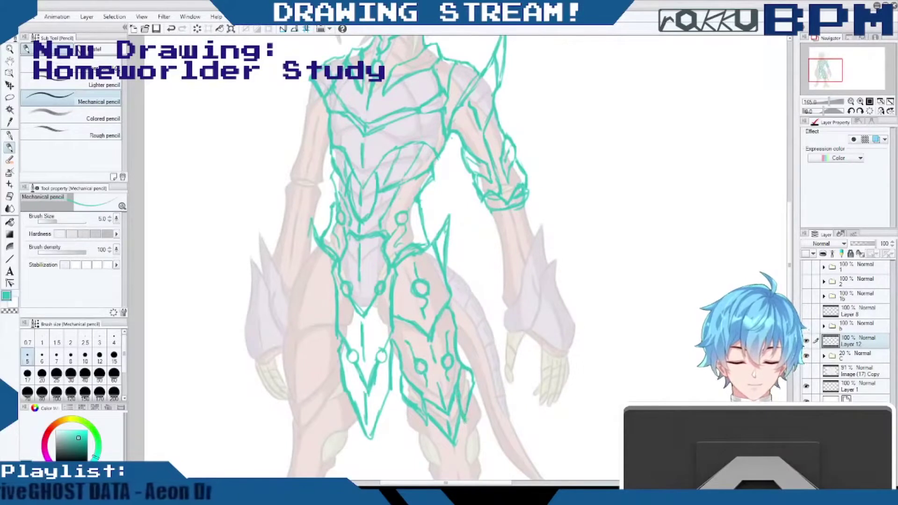
left_click_drag(469, 371, 465, 392)
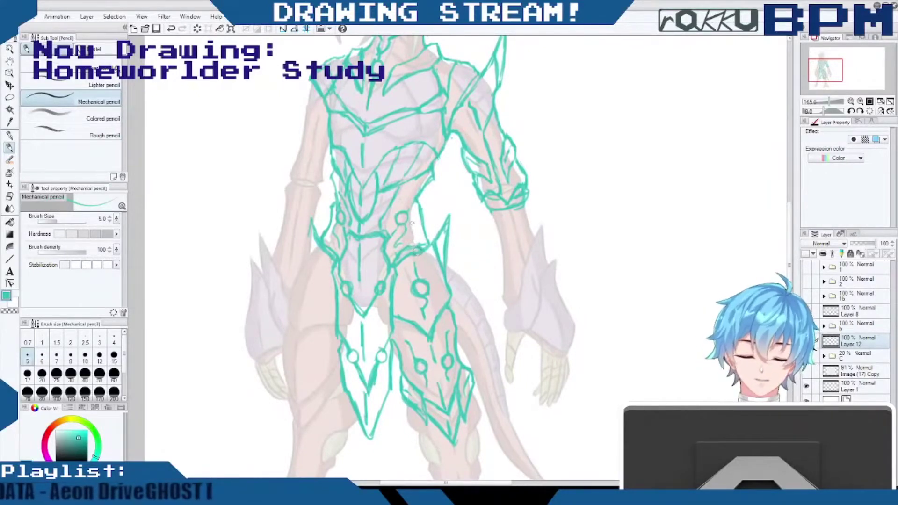
Clean up the belt line at the figure's left hip and the outer edges of the waist panels on both sides.
mouse_move(409, 247)
left_mouse_down()
mouse_move(428, 235)
mouse_move(430, 241)
left_mouse_up()
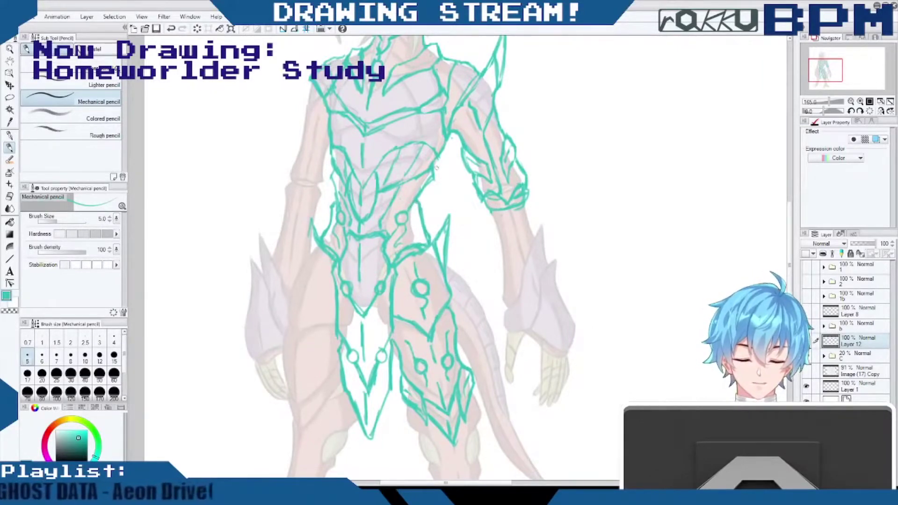
left_click_drag(433, 179, 423, 192)
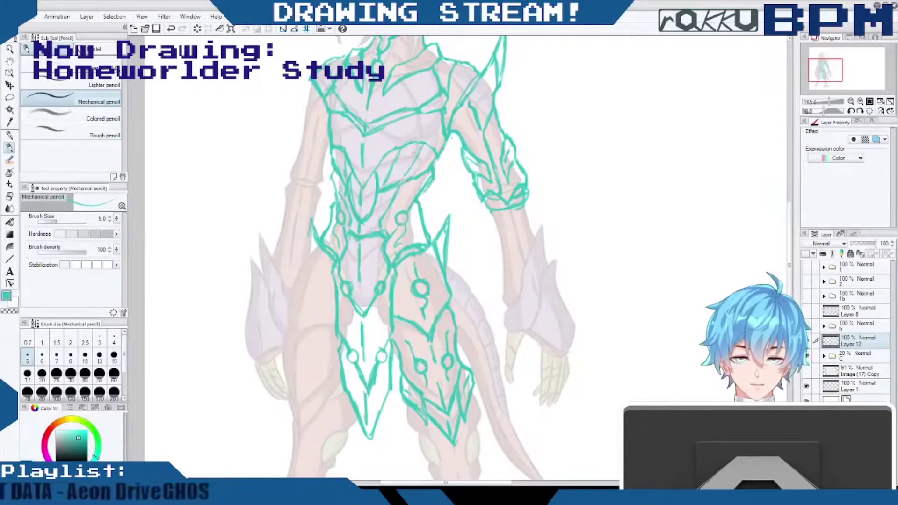
mouse_move(336, 150)
left_mouse_down()
mouse_move(339, 162)
mouse_move(327, 164)
left_mouse_up()
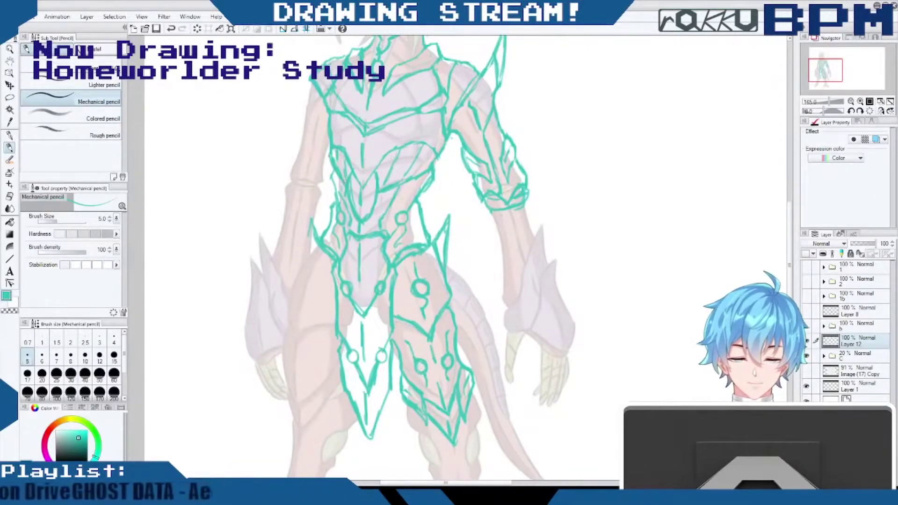
key("ctrl+z")
key("ctrl+z")
key("ctrl+z")
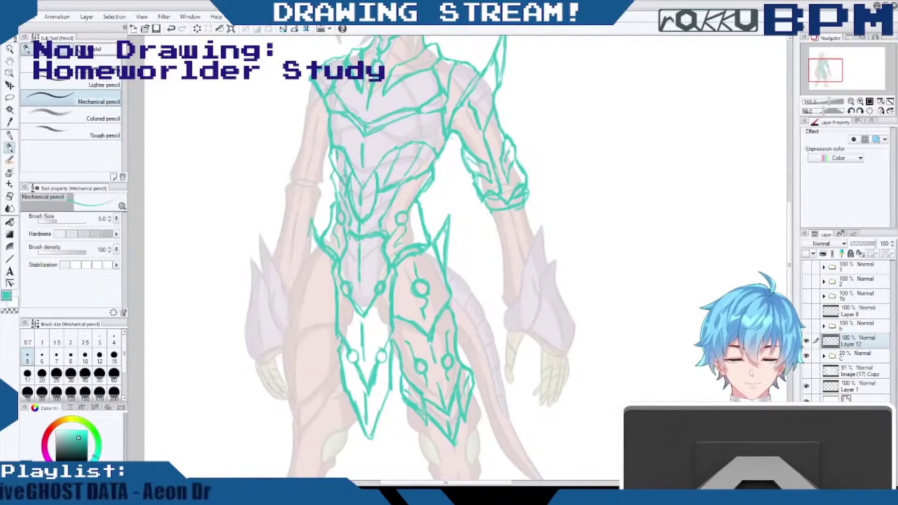
left_click_drag(336, 159, 340, 165)
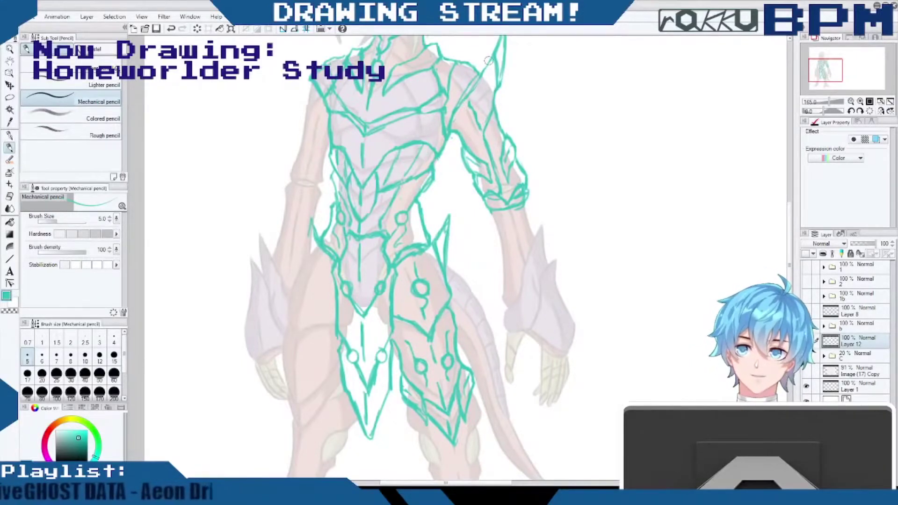
Clean up the outline of the figure's right shoulder and the line from the collar to the left shoulder.
left_click_drag(790, 234, 790, 185)
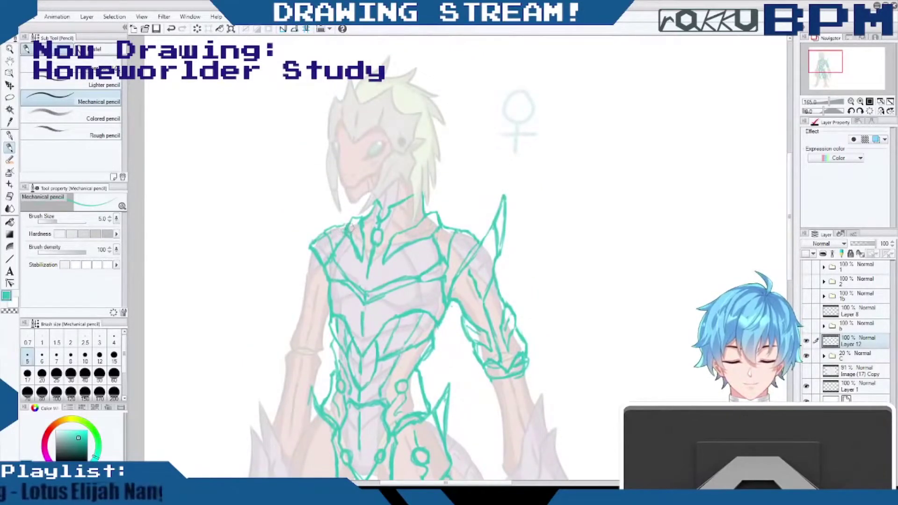
mouse_move(347, 224)
left_mouse_down()
mouse_move(325, 228)
mouse_move(327, 248)
left_mouse_up()
left_click_drag(322, 231, 312, 242)
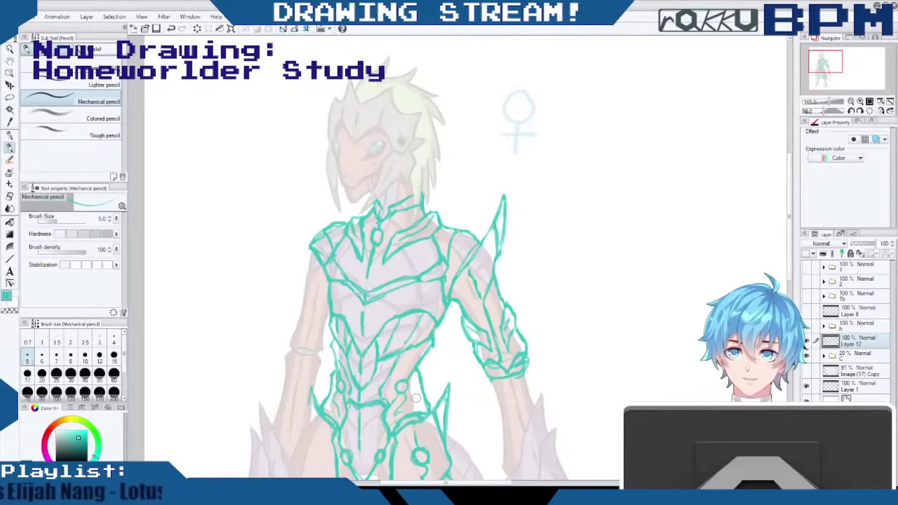
left_click_drag(790, 183, 791, 164)
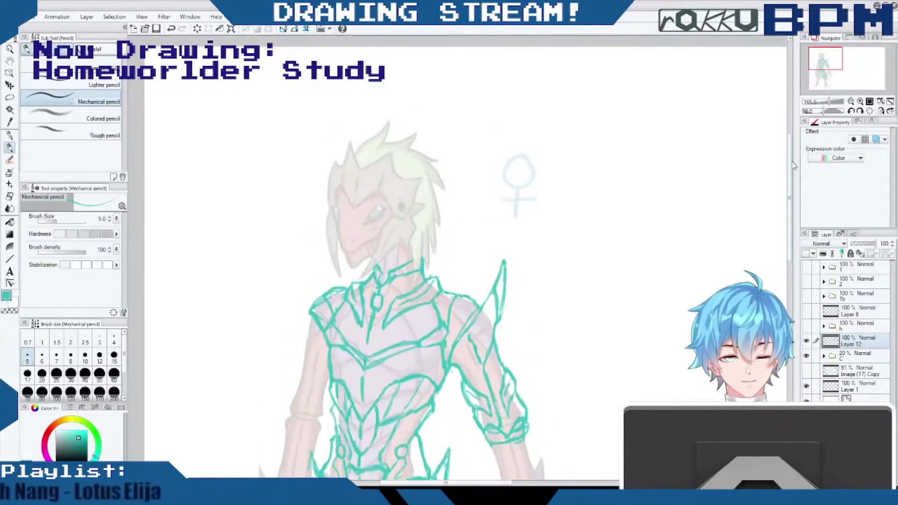
scroll(793, 166, "down", 1)
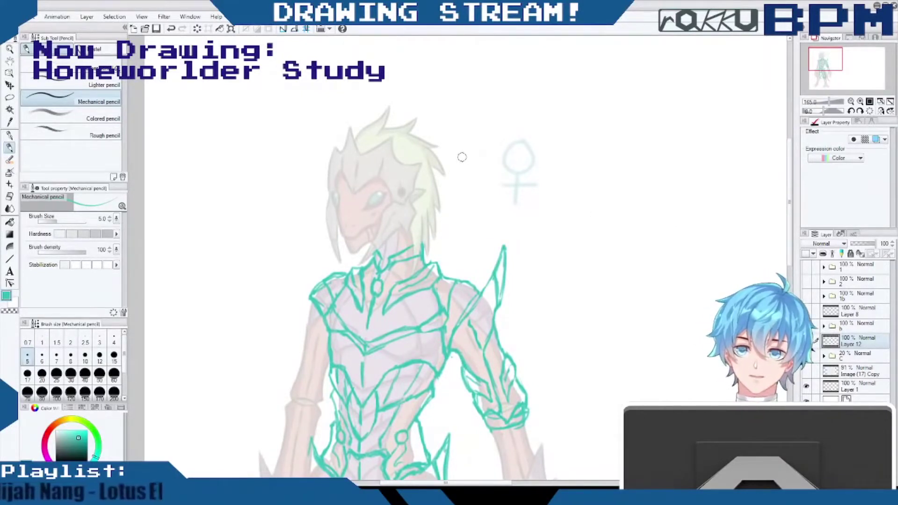
scroll(790, 151, "up", 1)
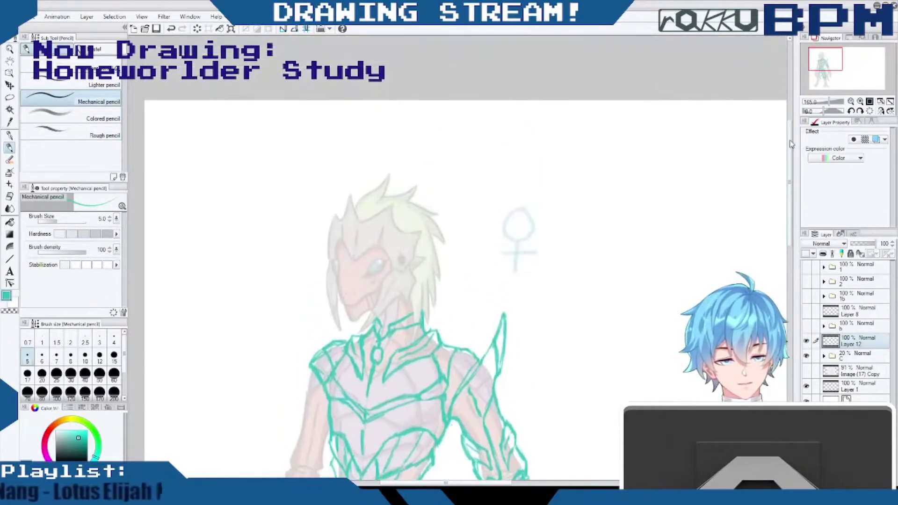
left_click_drag(789, 148, 780, 175)
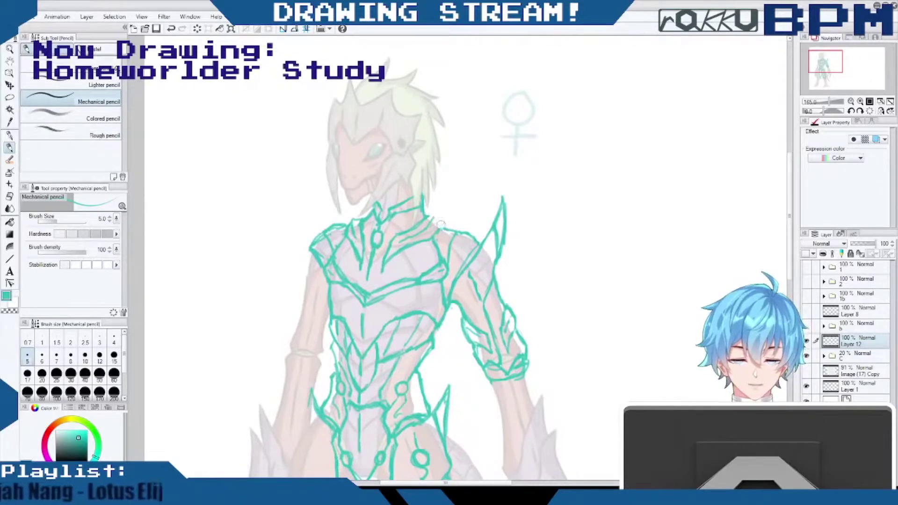
left_click_drag(427, 215, 448, 230)
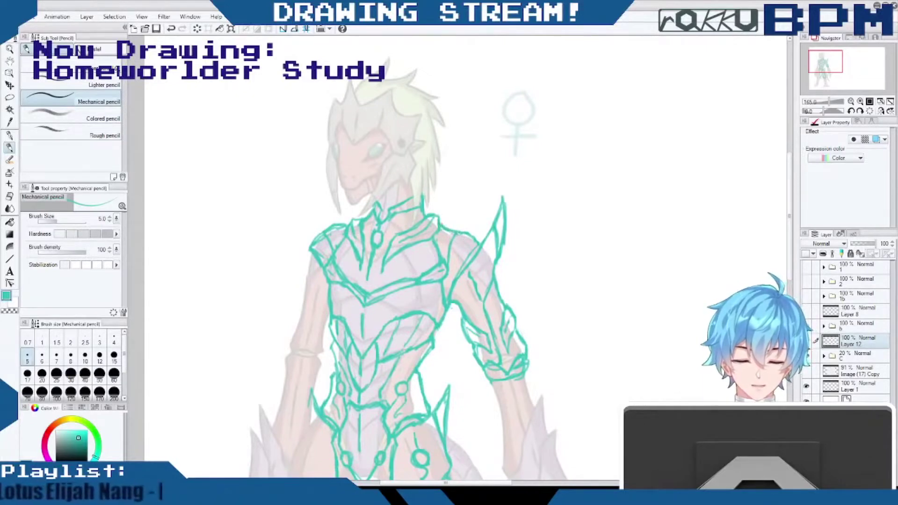
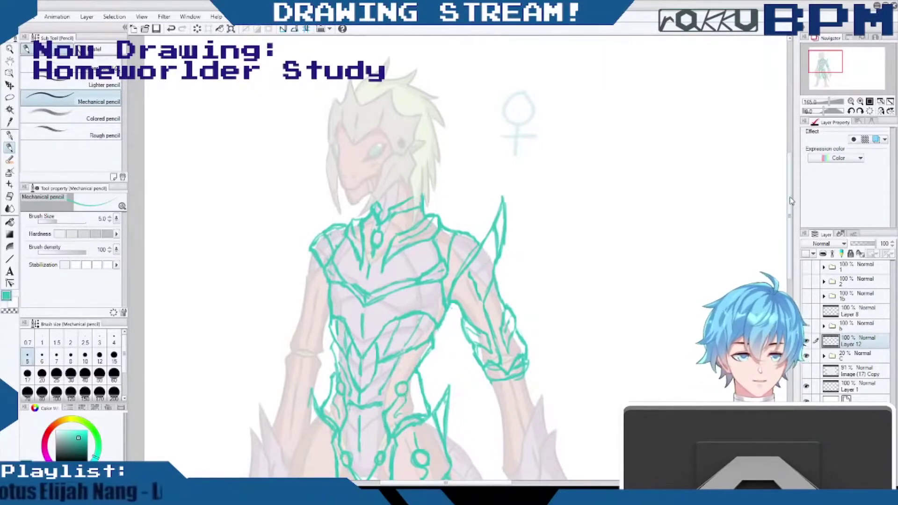
Refine the figure's left sleeve, tidying the shoulder outline, the tall spike's edges and the inner upper-arm edge.
scroll(767, 199, "down", 5)
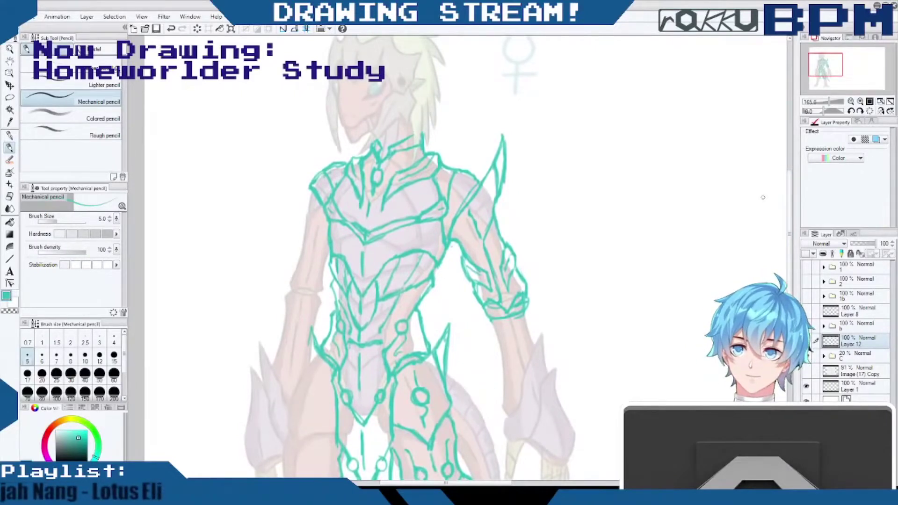
left_click_drag(477, 182, 454, 216)
left_click_drag(461, 167, 474, 175)
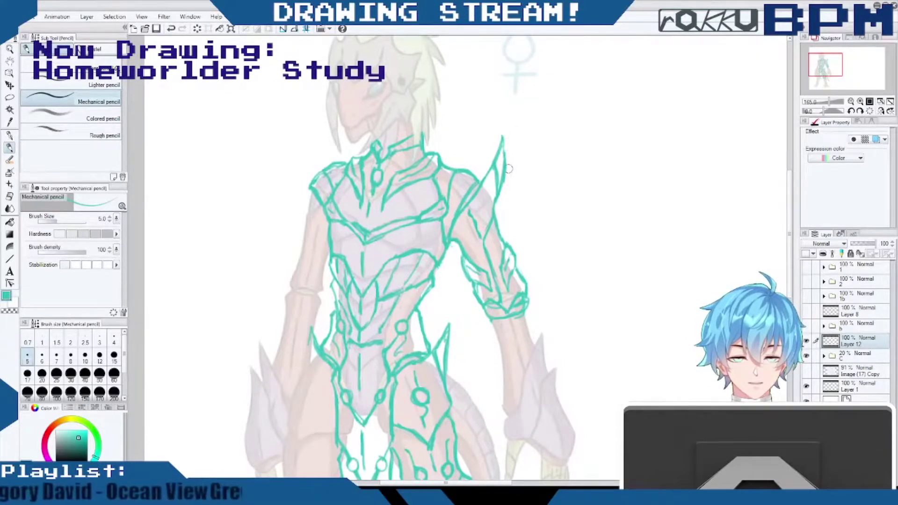
mouse_move(503, 136)
left_mouse_down()
mouse_move(507, 175)
mouse_move(496, 210)
mouse_move(504, 241)
left_mouse_up()
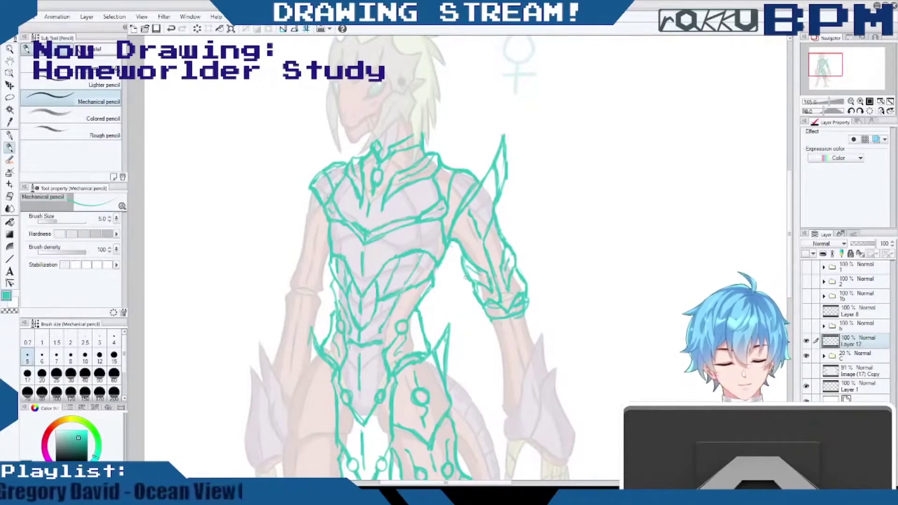
left_click_drag(467, 265, 482, 277)
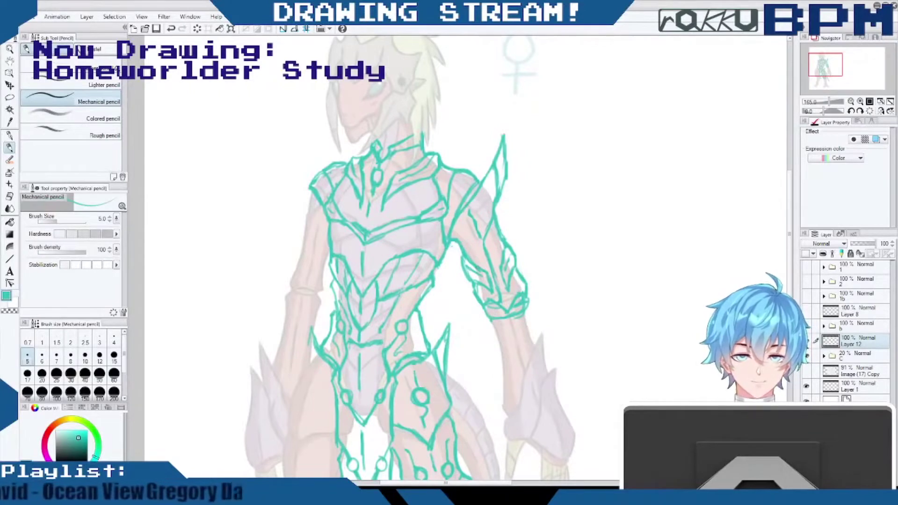
Sharpen the loincloth's lower tip and sketch the figure's right hip plate with a circle on its outer edge.
scroll(690, 332, "down", 5)
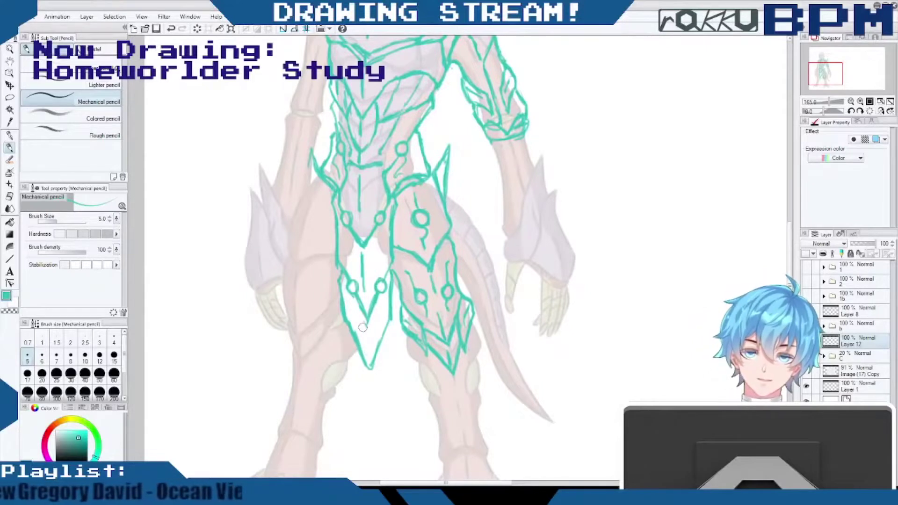
left_click_drag(366, 326, 371, 374)
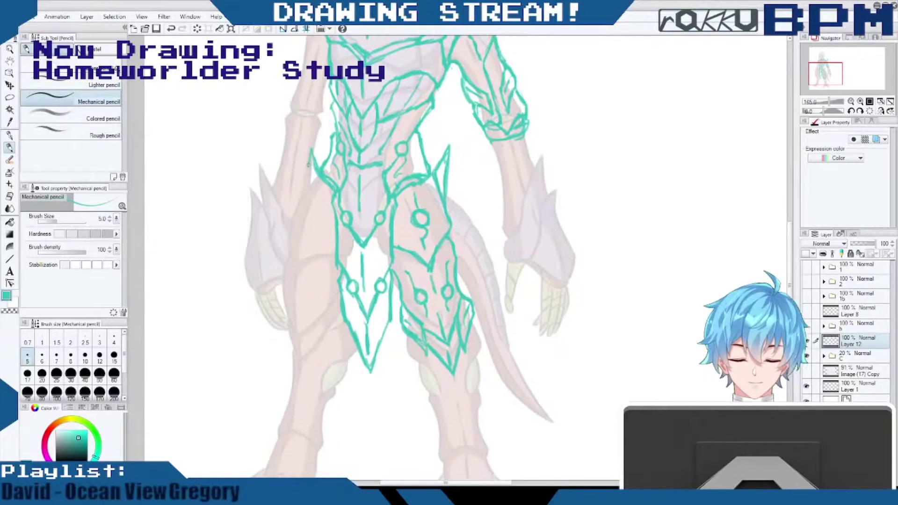
left_click_drag(308, 165, 302, 194)
mouse_move(302, 207)
left_mouse_down()
mouse_move(296, 216)
mouse_move(293, 208)
mouse_move(301, 225)
left_mouse_up()
mouse_move(304, 188)
left_mouse_down()
mouse_move(284, 243)
mouse_move(294, 271)
mouse_move(336, 241)
mouse_move(293, 268)
left_mouse_up()
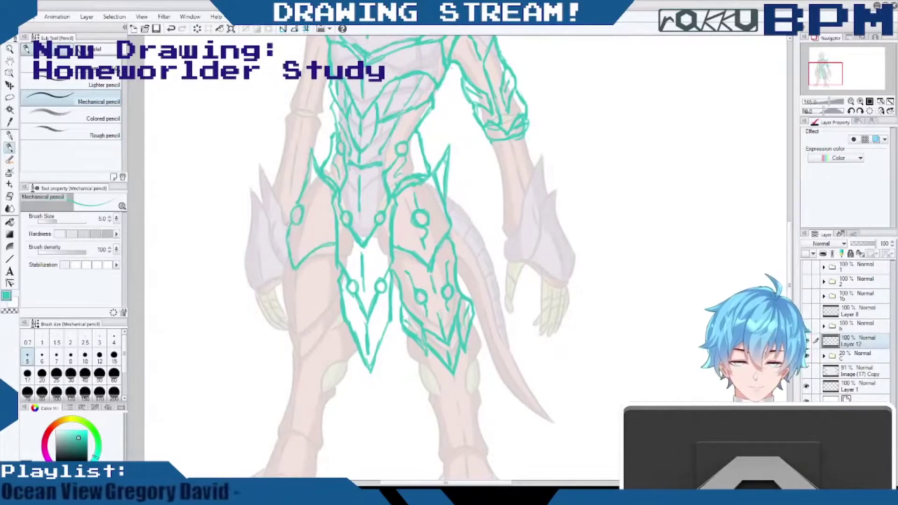
Sketch a lower plate on the figure's right thigh, with a pointed bottom corner and a double band along its slanted hem.
mouse_move(284, 255)
left_mouse_down()
mouse_move(285, 328)
mouse_move(298, 357)
left_mouse_up()
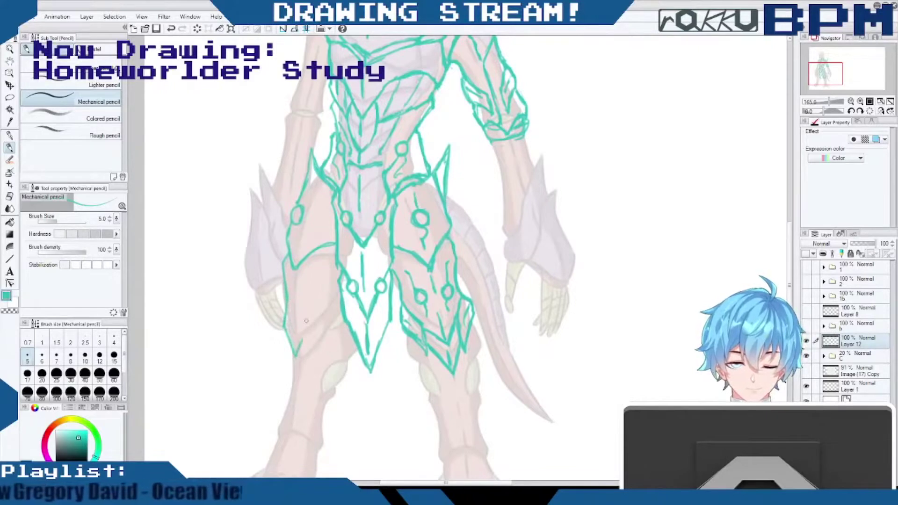
key("ctrl+z")
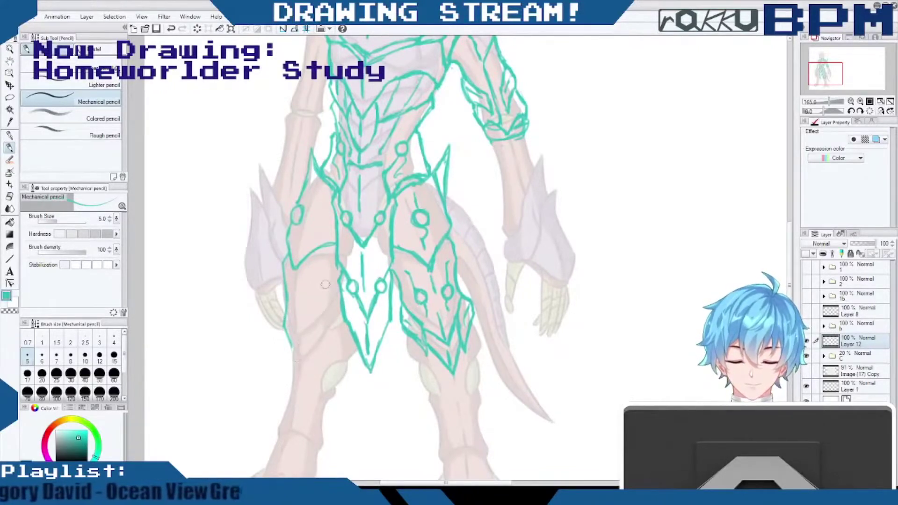
left_click_drag(293, 352, 322, 322)
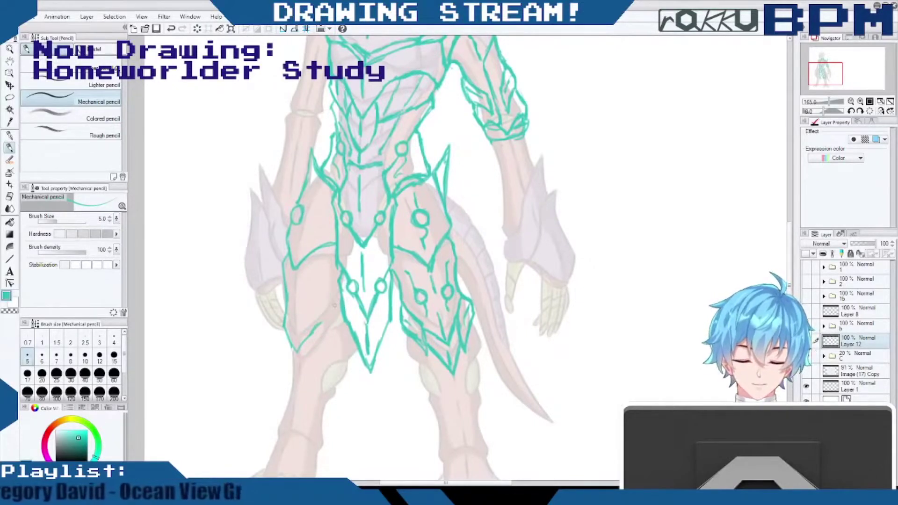
mouse_move(330, 306)
left_mouse_down()
mouse_move(313, 326)
mouse_move(339, 322)
mouse_move(311, 341)
mouse_move(337, 320)
mouse_move(334, 308)
mouse_move(313, 322)
left_mouse_up()
left_click_drag(322, 315, 310, 326)
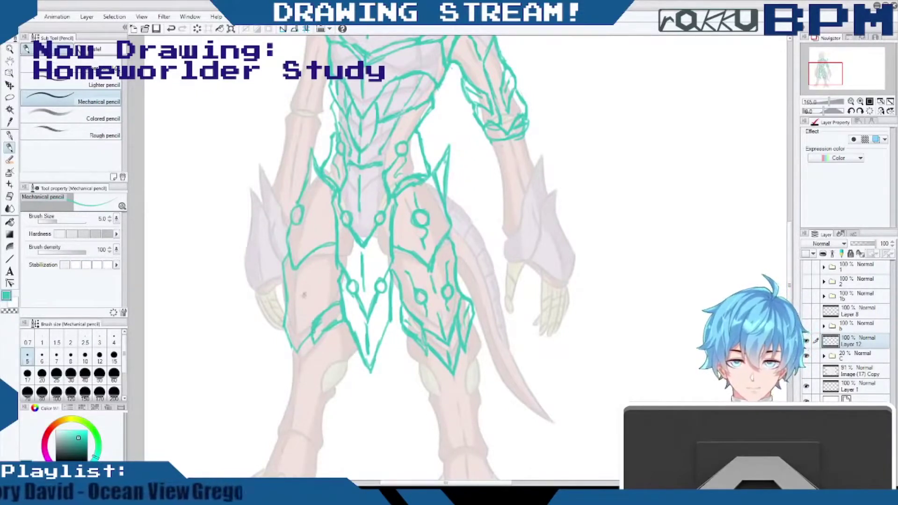
Draw a circle with a short line above it on the right lower thigh plate and add inner trim beneath the hip plate's circle.
left_click_drag(307, 293, 307, 302)
left_click_drag(295, 279, 294, 293)
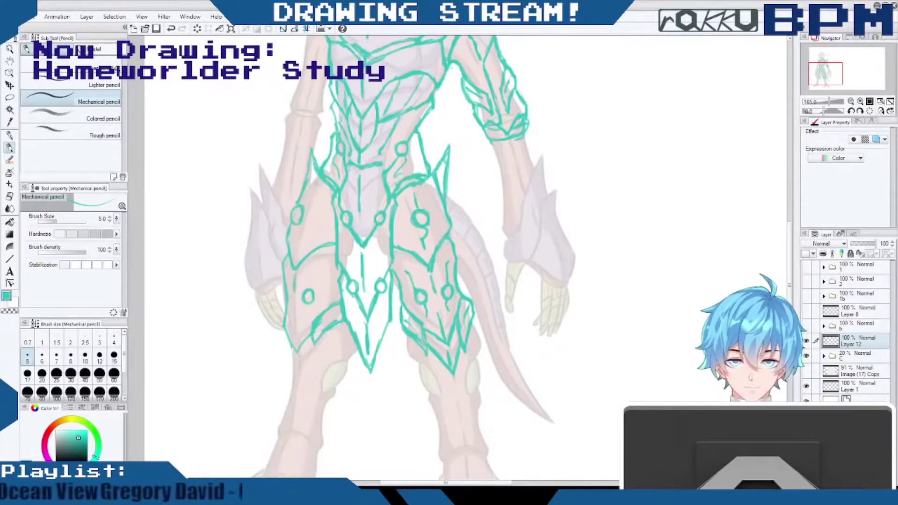
left_click_drag(296, 227, 296, 253)
left_click_drag(295, 202, 292, 208)
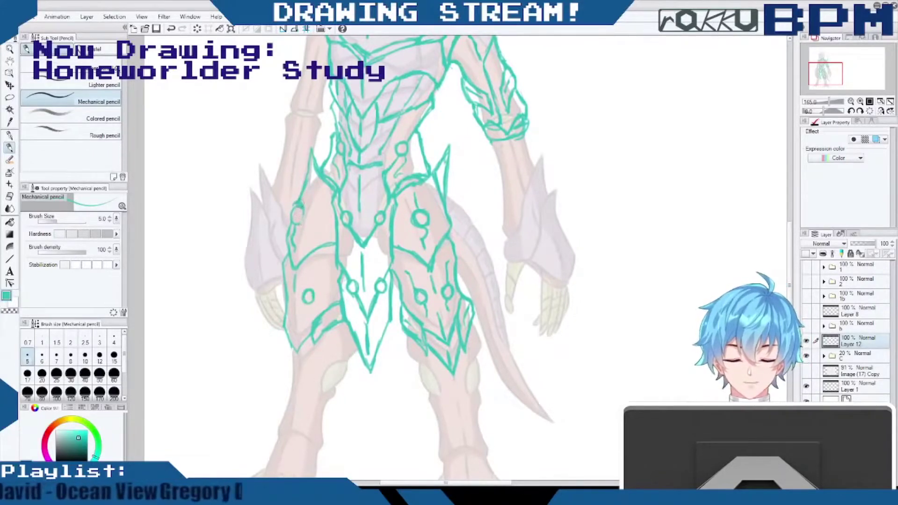
left_click_drag(298, 209, 298, 223)
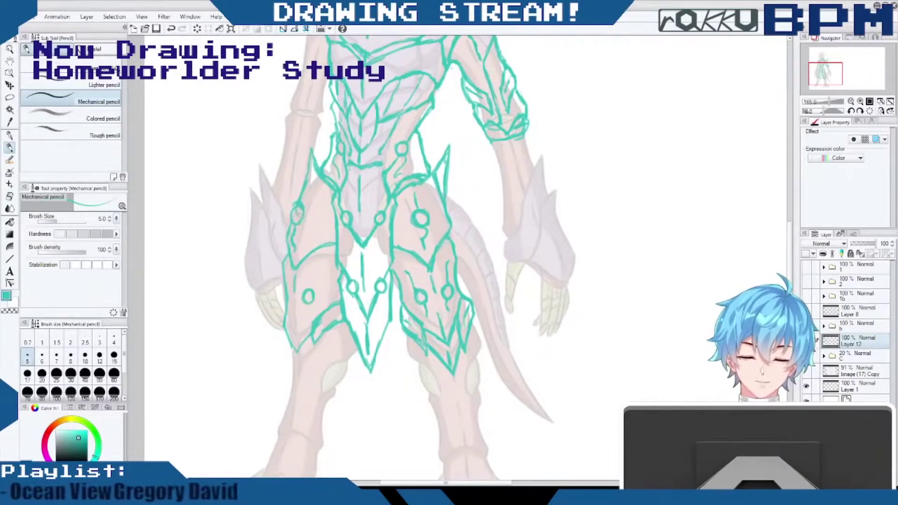
Refine the right hip plate's outer edge and circle, and add trim along the lower thigh plate's outer corner.
mouse_move(311, 151)
left_mouse_down()
mouse_move(300, 195)
mouse_move(304, 171)
left_mouse_up()
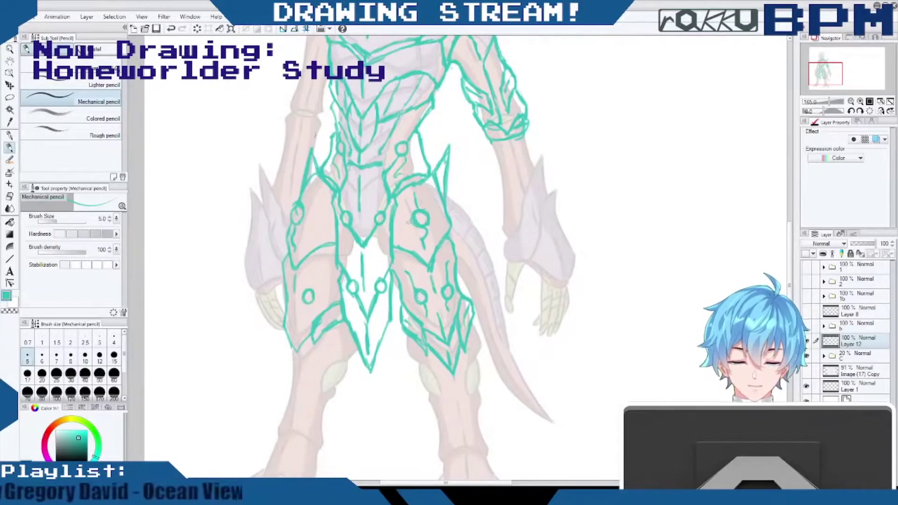
mouse_move(296, 203)
left_mouse_down()
mouse_move(299, 218)
mouse_move(293, 203)
left_mouse_up()
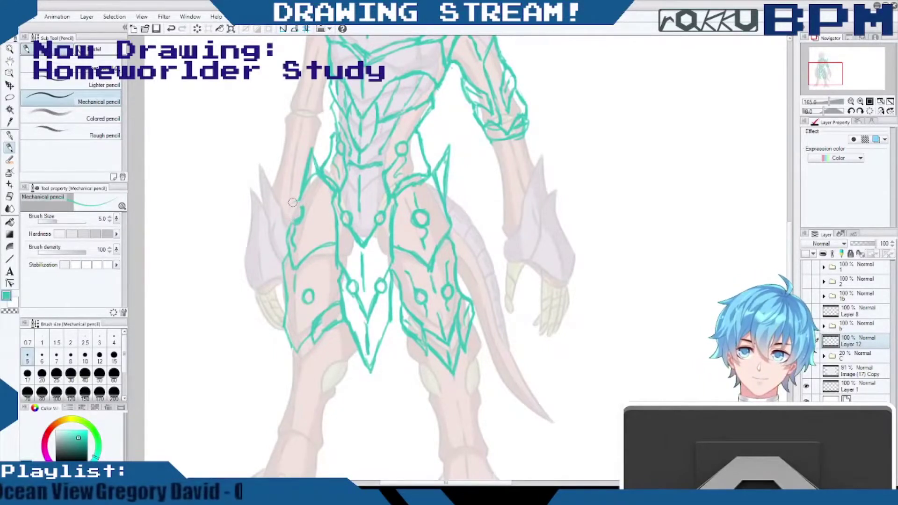
mouse_move(293, 202)
left_mouse_down()
mouse_move(300, 219)
mouse_move(296, 203)
mouse_move(284, 241)
left_mouse_up()
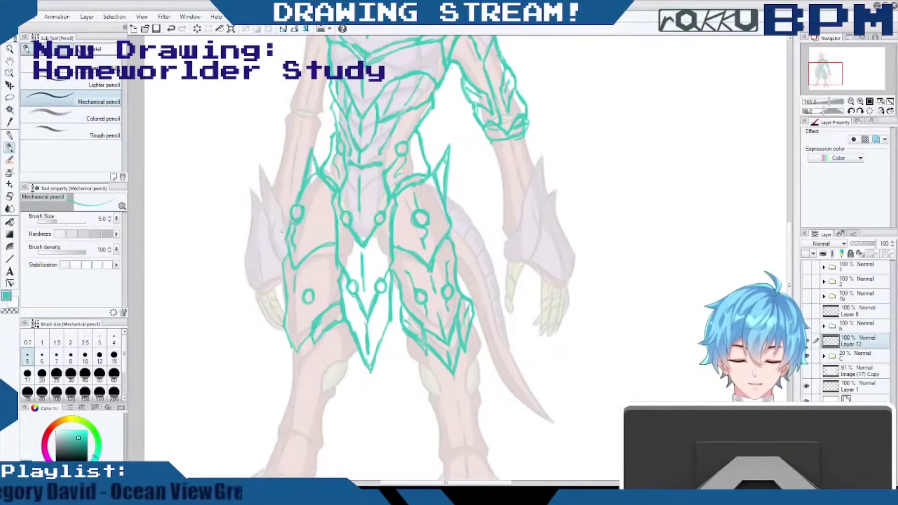
left_click_drag(305, 302, 303, 307)
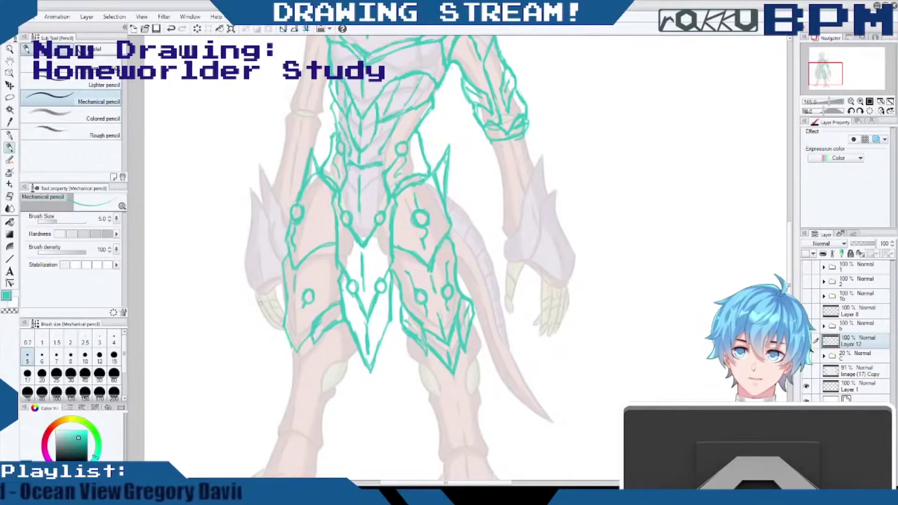
left_click_drag(293, 317, 291, 352)
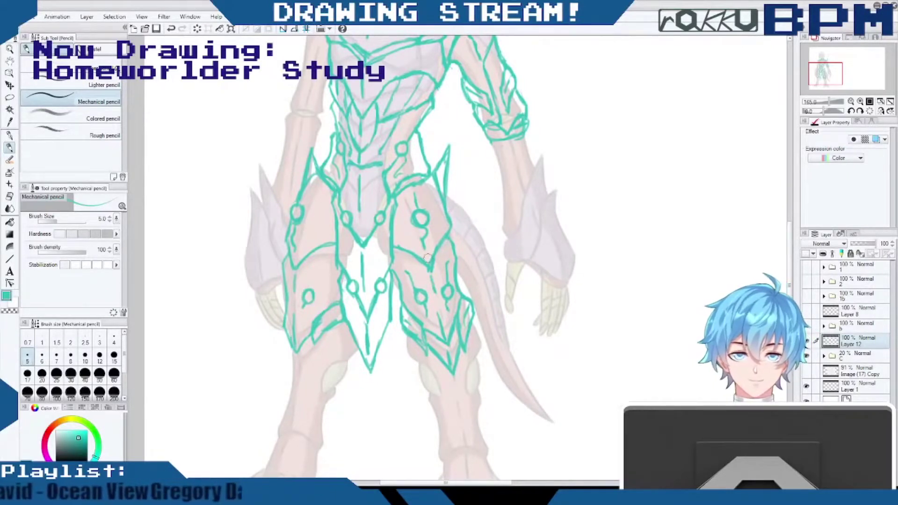
Touch up the short accent line on the figure's left upper arm and the belt line beside the right waist panel.
scroll(427, 258, "up", 3)
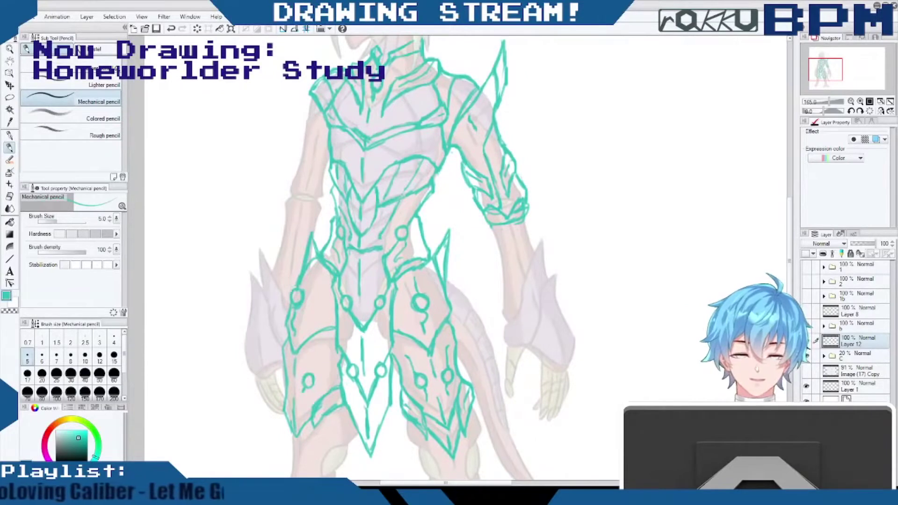
left_click_drag(474, 126, 480, 138)
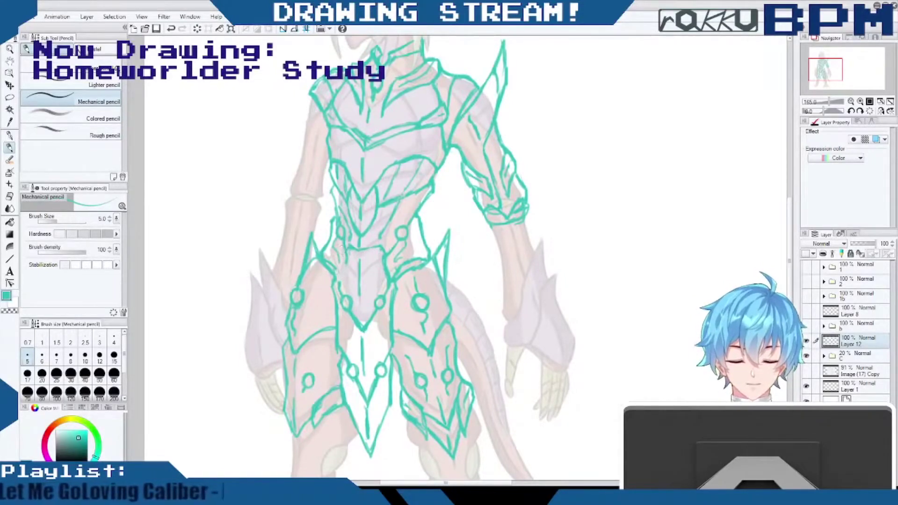
left_click_drag(346, 264, 341, 282)
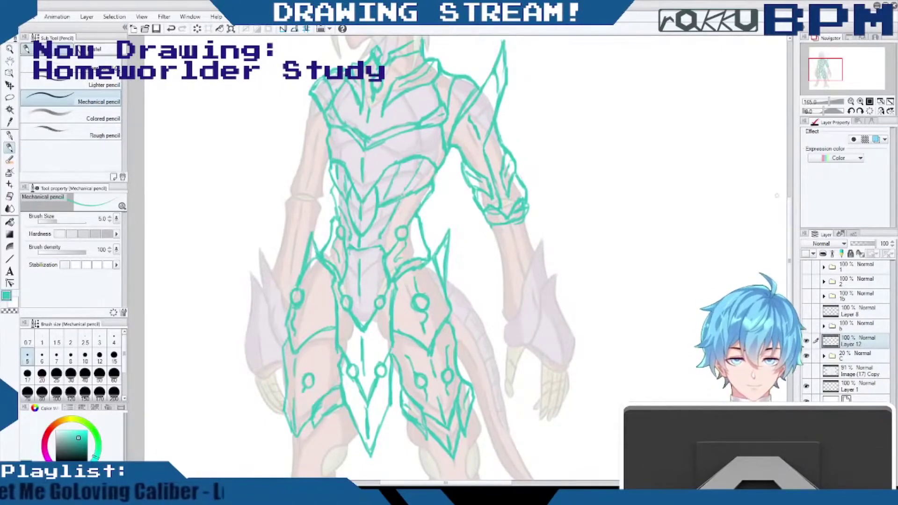
Outline a shin guard on the figure's left lower leg, flaring at the knee and ending in a zigzag hem at the ankle.
scroll(382, 257, "down", 5)
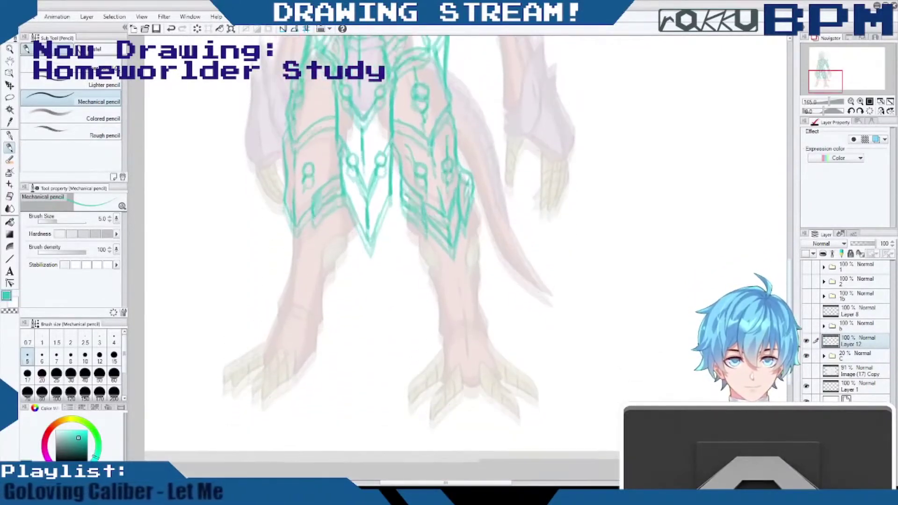
scroll(781, 285, "up", 4)
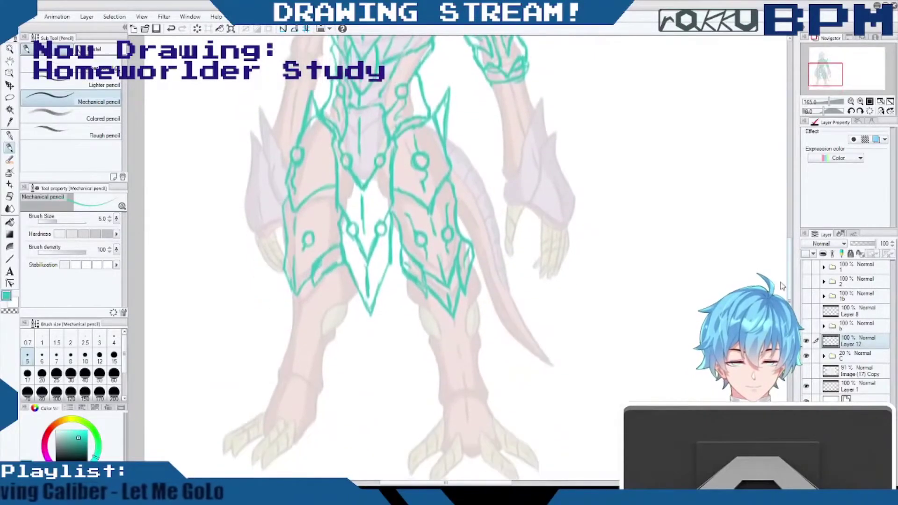
scroll(779, 280, "up", 2)
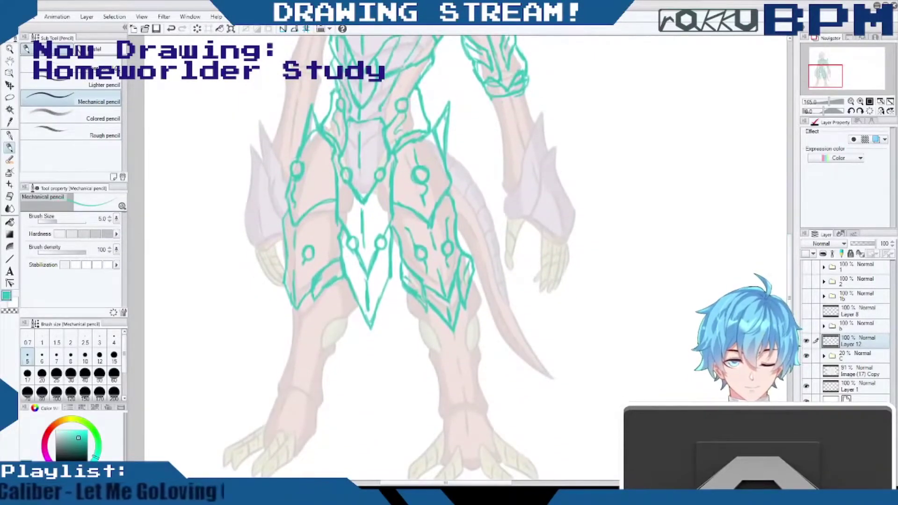
mouse_move(408, 296)
left_mouse_down()
mouse_move(401, 319)
mouse_move(413, 320)
mouse_move(439, 383)
left_mouse_up()
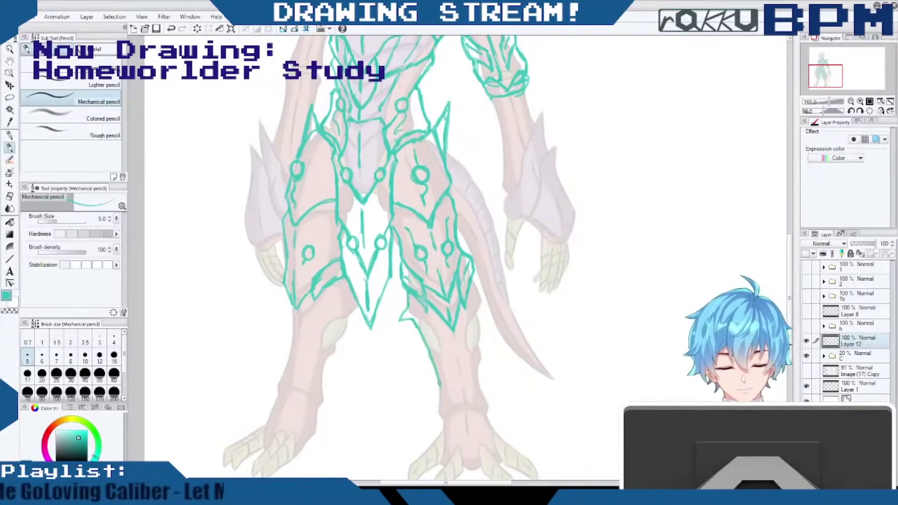
mouse_move(439, 383)
left_mouse_down()
mouse_move(440, 431)
mouse_move(455, 413)
mouse_move(473, 426)
mouse_move(475, 412)
mouse_move(487, 423)
mouse_move(491, 411)
left_mouse_up()
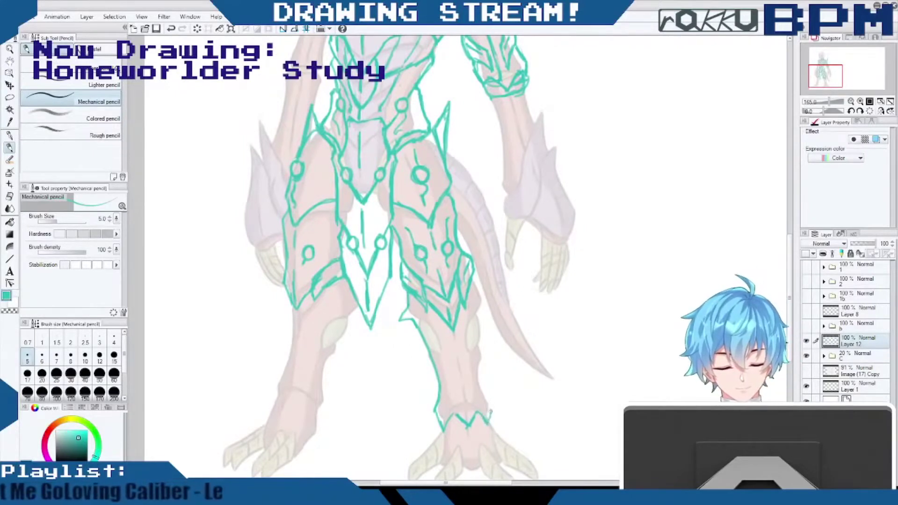
mouse_move(468, 284)
left_mouse_down()
mouse_move(487, 303)
mouse_move(476, 307)
mouse_move(473, 346)
mouse_move(491, 400)
mouse_move(469, 431)
mouse_move(457, 417)
left_mouse_up()
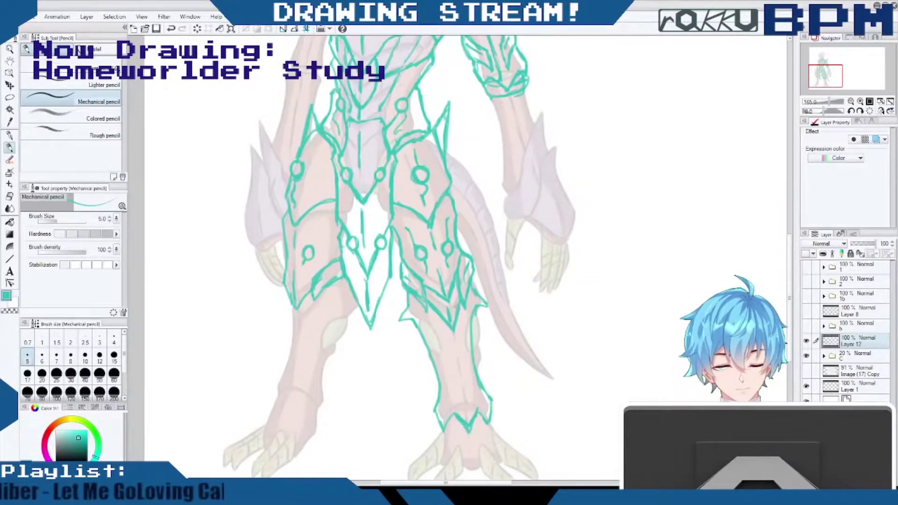
Shape the left shin guard's outer knee spike and add angular inner trim along both sides of the calf.
mouse_move(482, 292)
left_mouse_down()
mouse_move(491, 305)
mouse_move(477, 309)
left_mouse_up()
left_click_drag(419, 300, 425, 314)
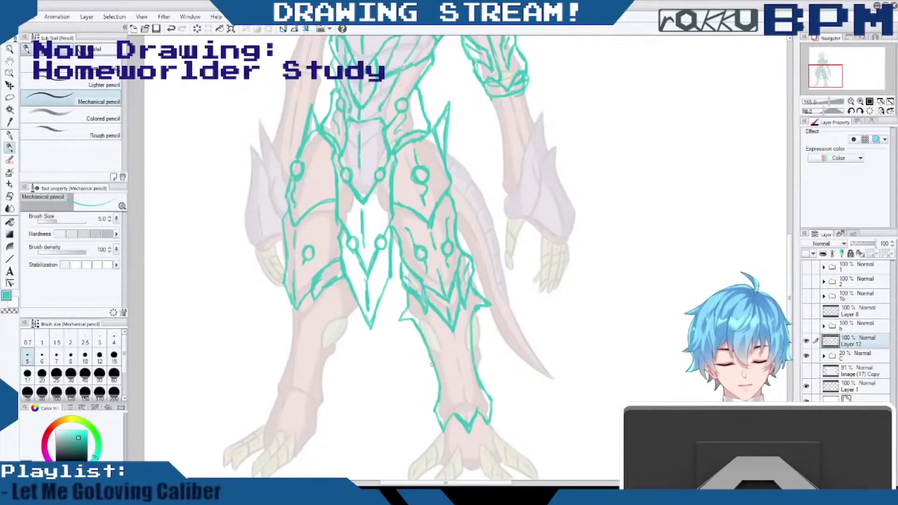
mouse_move(423, 342)
left_mouse_down()
mouse_move(429, 361)
mouse_move(442, 354)
mouse_move(445, 372)
mouse_move(430, 361)
mouse_move(427, 336)
mouse_move(469, 372)
left_mouse_up()
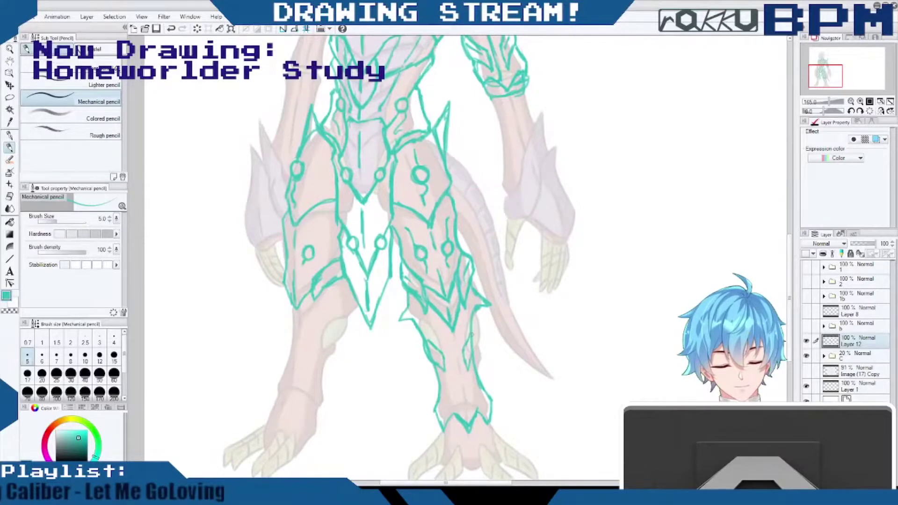
left_click_drag(472, 335, 474, 358)
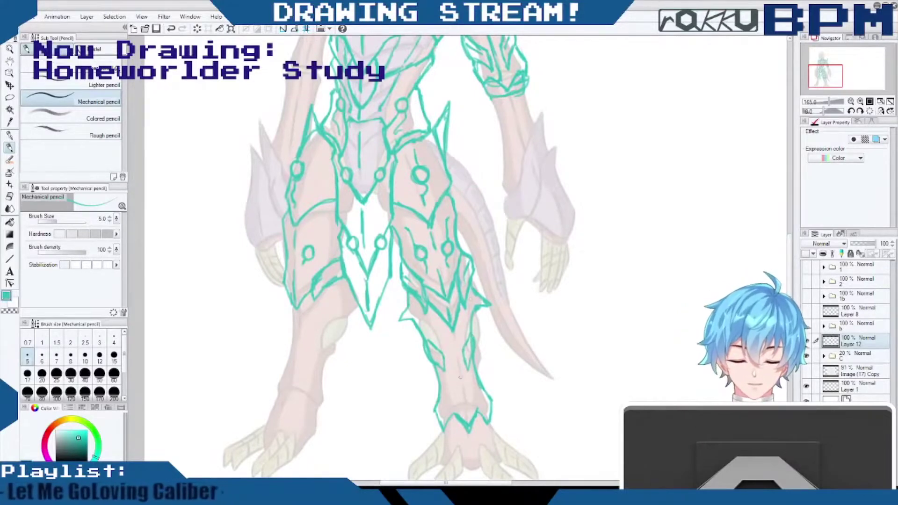
Redraw the outer calf trim and the outer edge of the left shin guard down to the ankle.
mouse_move(790, 260)
left_mouse_down()
mouse_move(789, 288)
mouse_move(789, 267)
left_mouse_up()
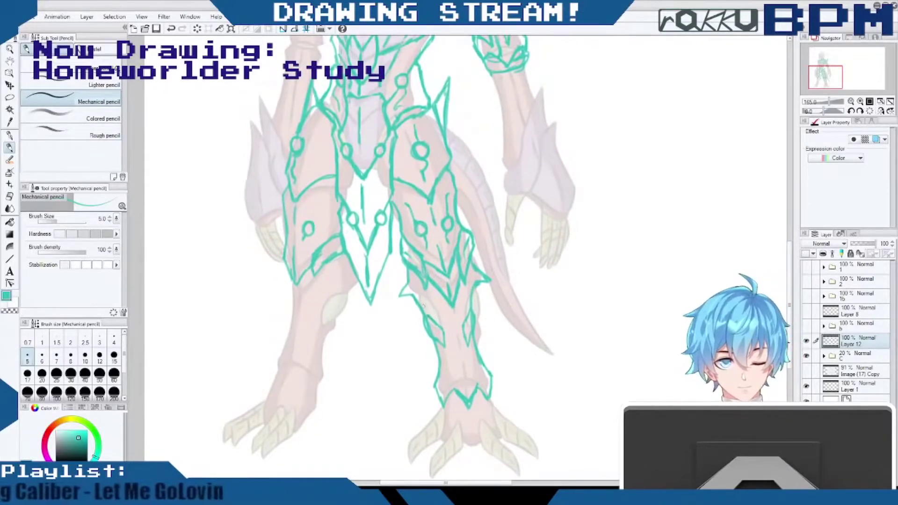
mouse_move(465, 323)
left_mouse_down()
mouse_move(463, 348)
mouse_move(469, 319)
mouse_move(473, 342)
left_mouse_up()
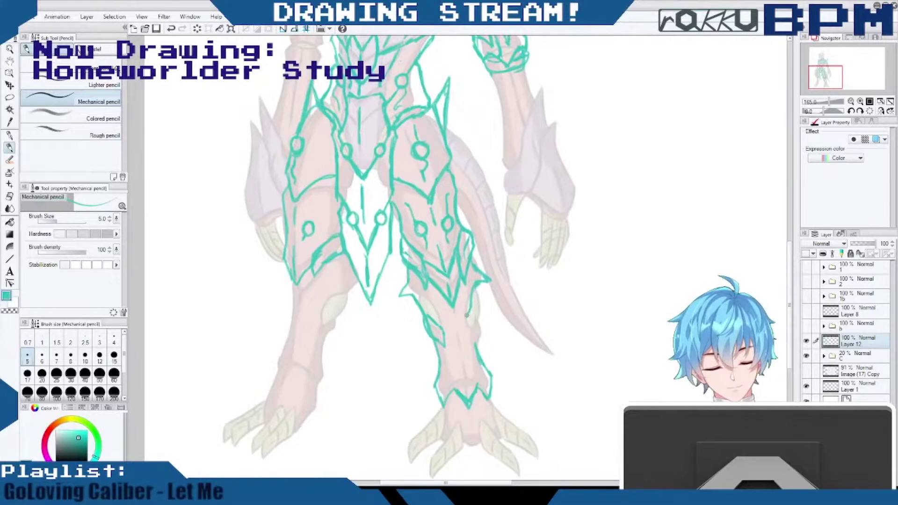
mouse_move(471, 309)
left_mouse_down()
mouse_move(466, 336)
mouse_move(474, 331)
mouse_move(493, 388)
left_mouse_up()
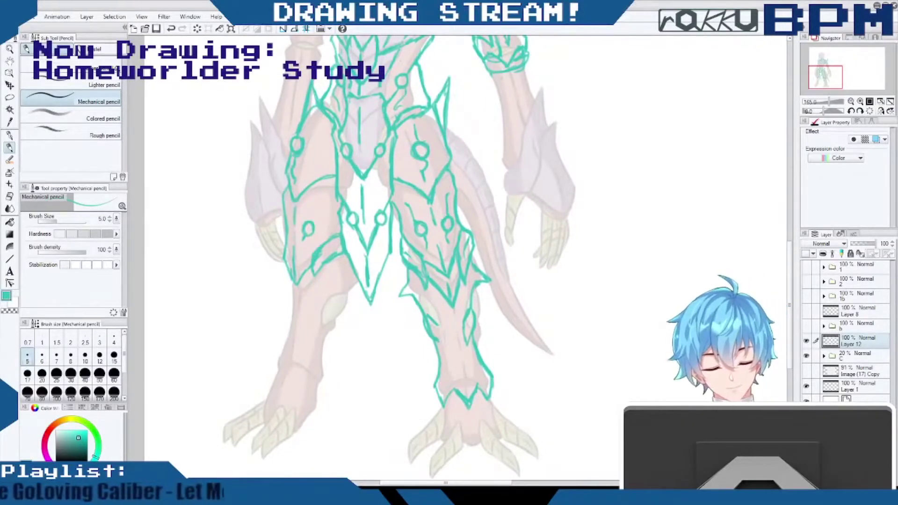
Add chevrons and centre lines down the left shin guard, and an ankle band with a circle in the middle.
left_click_drag(438, 324, 443, 347)
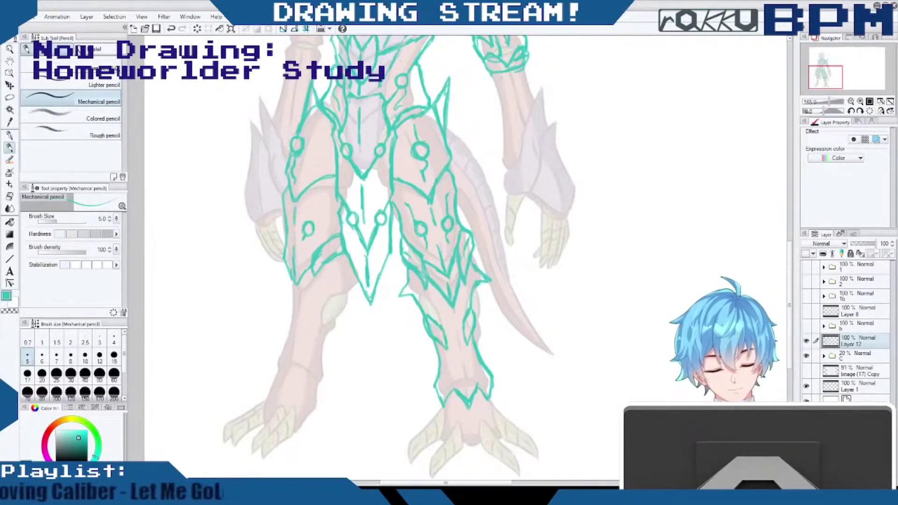
key("ctrl+z")
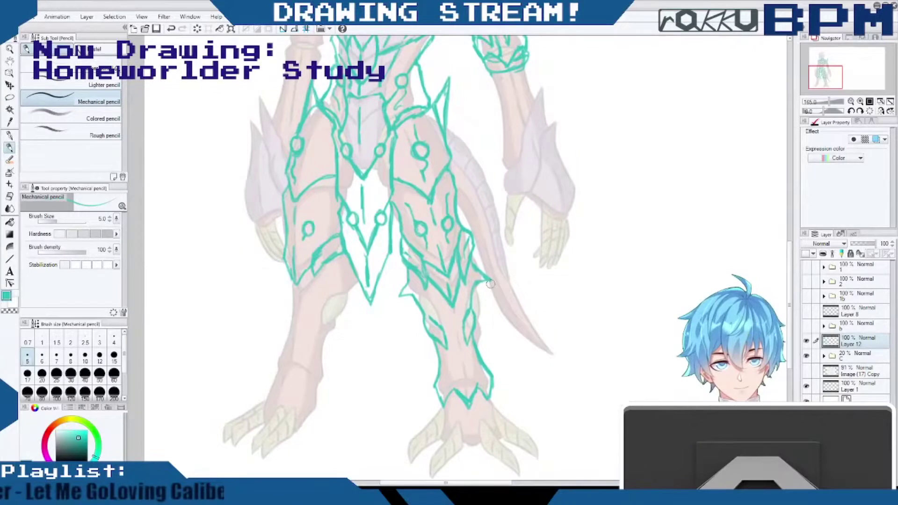
key("ctrl+z")
mouse_move(428, 264)
left_mouse_down()
mouse_move(429, 291)
mouse_move(423, 280)
left_mouse_up()
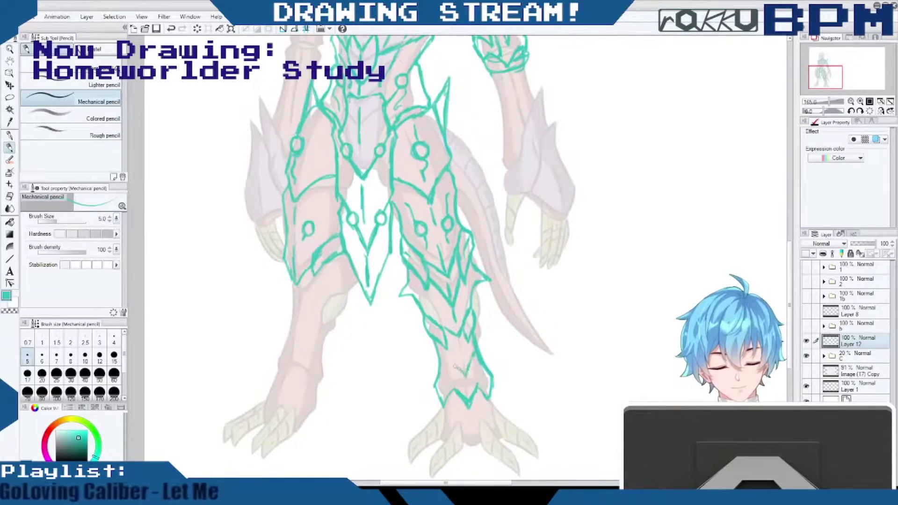
mouse_move(470, 389)
left_mouse_down()
mouse_move(458, 361)
mouse_move(465, 398)
left_mouse_up()
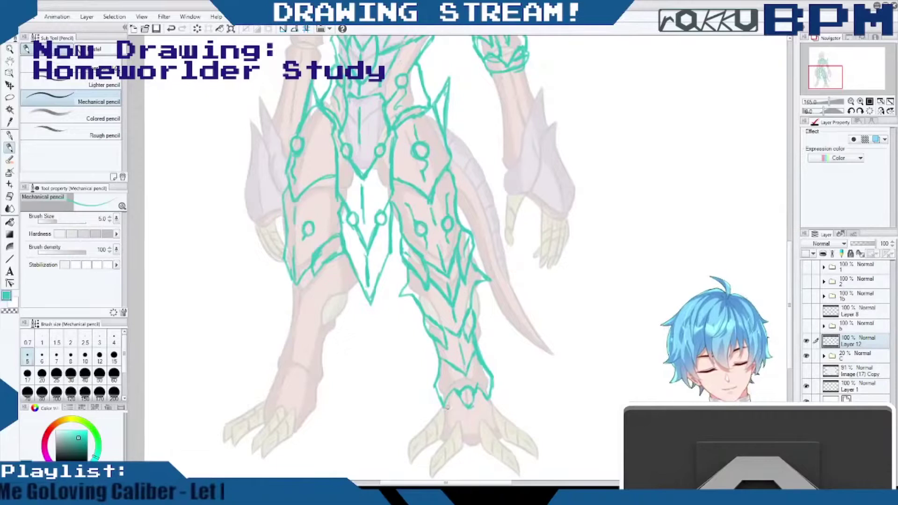
mouse_move(447, 408)
left_mouse_down()
mouse_move(483, 398)
mouse_move(448, 411)
left_mouse_up()
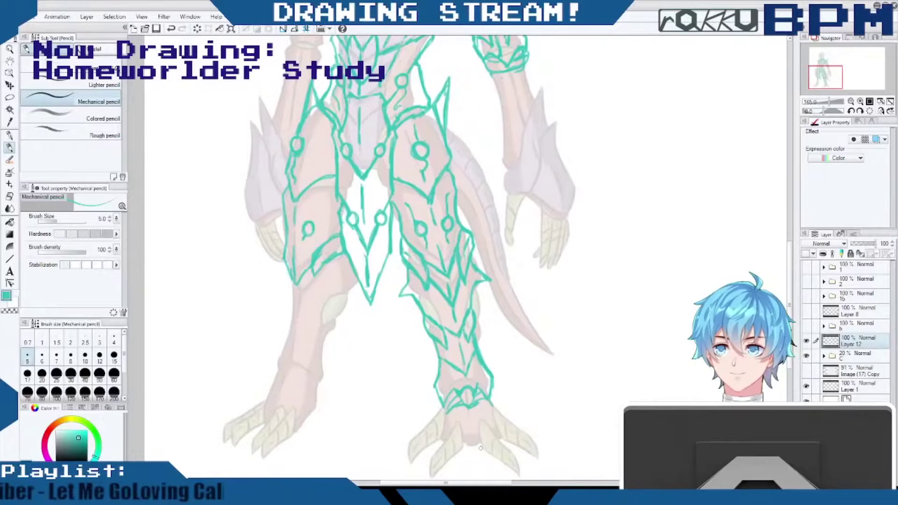
Touch up the left shin guard's knee edge, outer calf line and ankle band.
left_click_drag(406, 281, 410, 299)
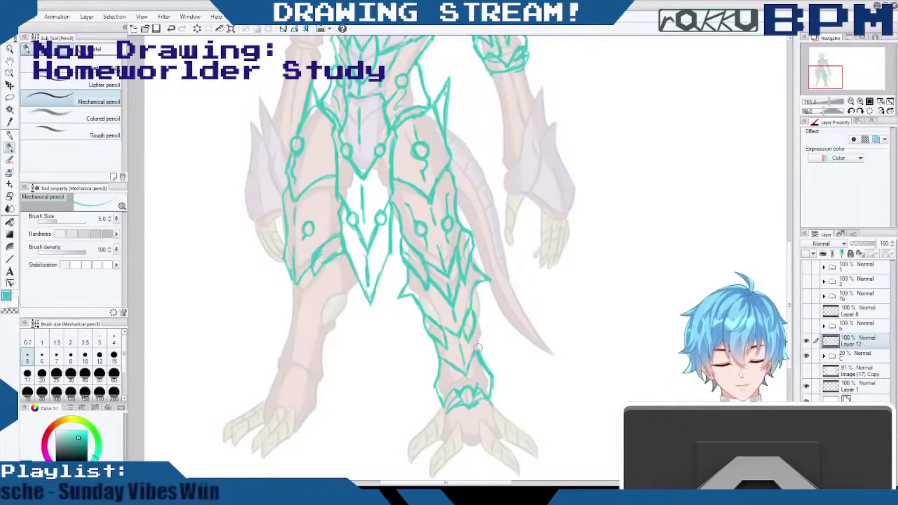
mouse_move(474, 335)
left_mouse_down()
mouse_move(459, 365)
mouse_move(447, 360)
mouse_move(464, 376)
left_mouse_up()
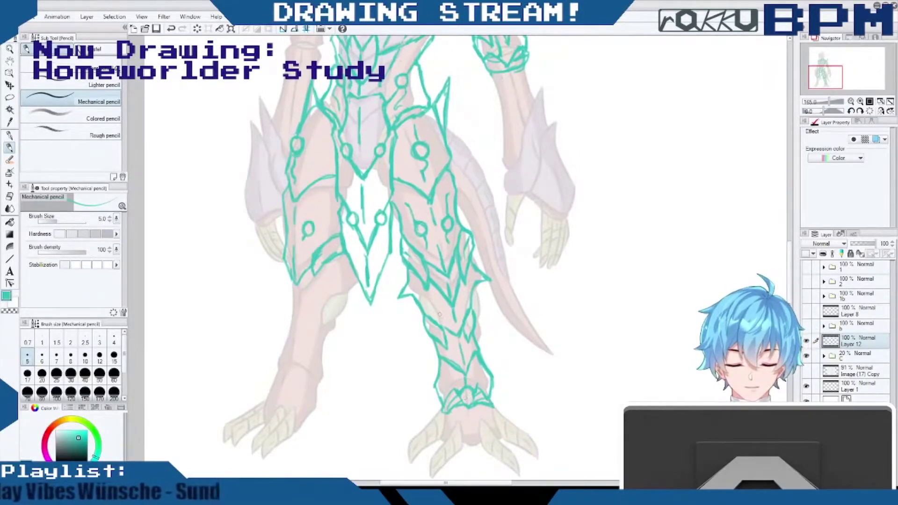
mouse_move(444, 401)
left_mouse_down()
mouse_move(458, 390)
mouse_move(465, 409)
left_mouse_up()
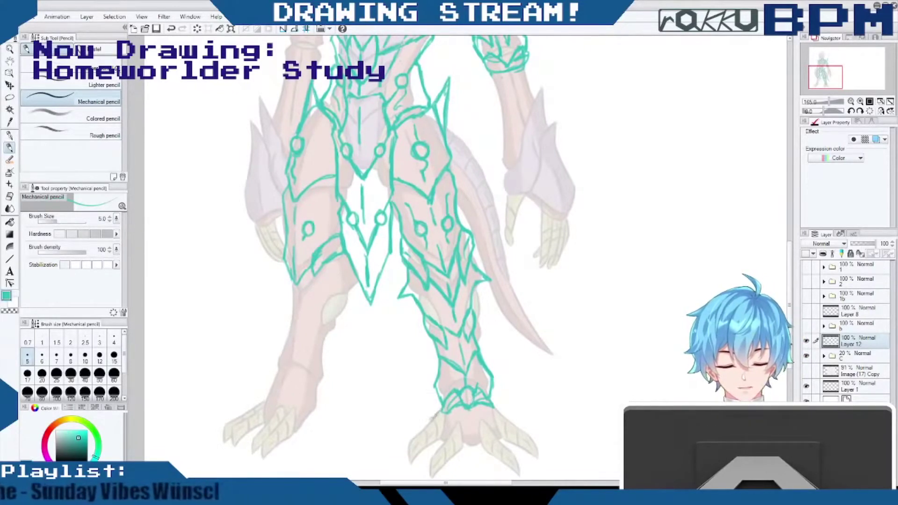
Outline a foot guard below the left ankle band with pointed sides and a jagged hem, and add a short centre line.
mouse_move(429, 420)
left_mouse_down()
mouse_move(472, 450)
mouse_move(507, 435)
left_mouse_up()
mouse_move(493, 405)
left_mouse_down()
mouse_move(510, 420)
mouse_move(500, 438)
left_mouse_up()
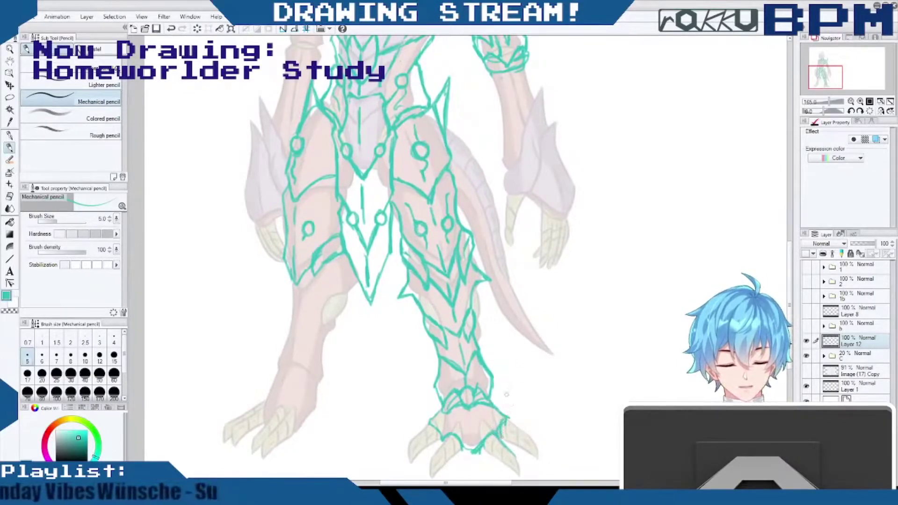
left_click_drag(426, 421, 438, 443)
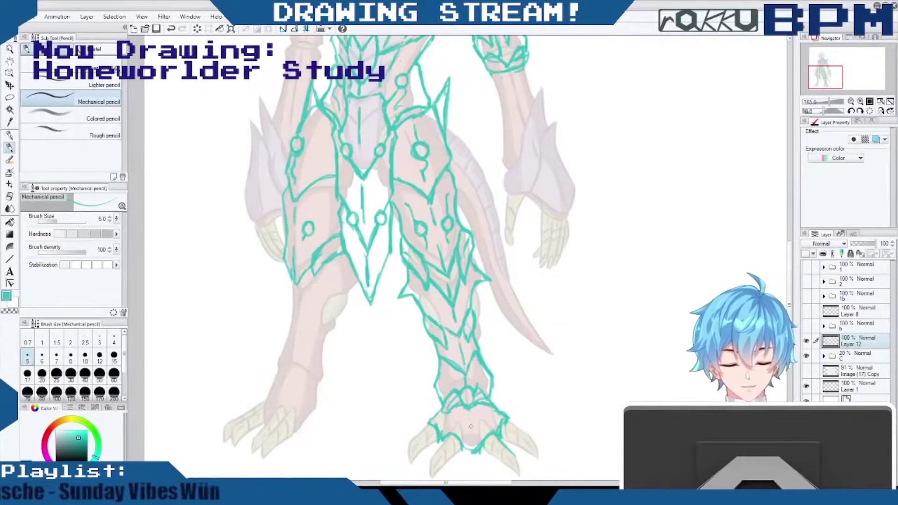
left_click_drag(469, 415, 470, 430)
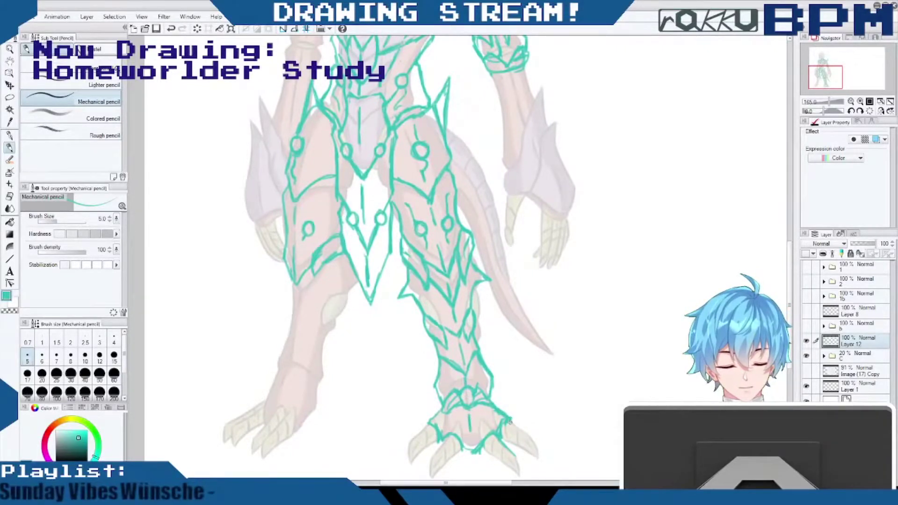
Add inner trim along both sides of the left foot guard and double its curved hem above the toes.
mouse_move(462, 449)
left_mouse_down()
mouse_move(487, 451)
mouse_move(444, 445)
mouse_move(448, 433)
left_mouse_up()
left_click_drag(494, 416, 492, 431)
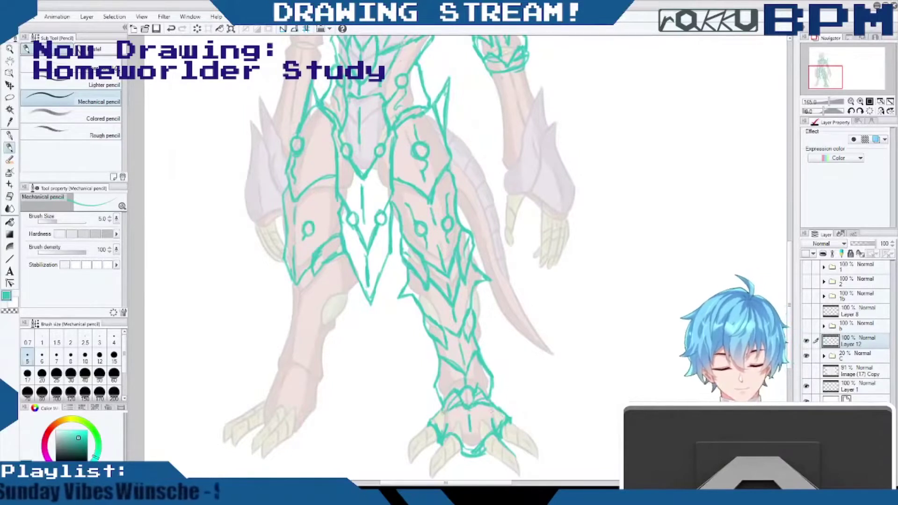
mouse_move(485, 434)
left_mouse_down()
mouse_move(489, 453)
mouse_move(459, 452)
left_mouse_up()
mouse_move(453, 421)
left_mouse_down()
mouse_move(449, 429)
mouse_move(491, 427)
mouse_move(502, 442)
left_mouse_up()
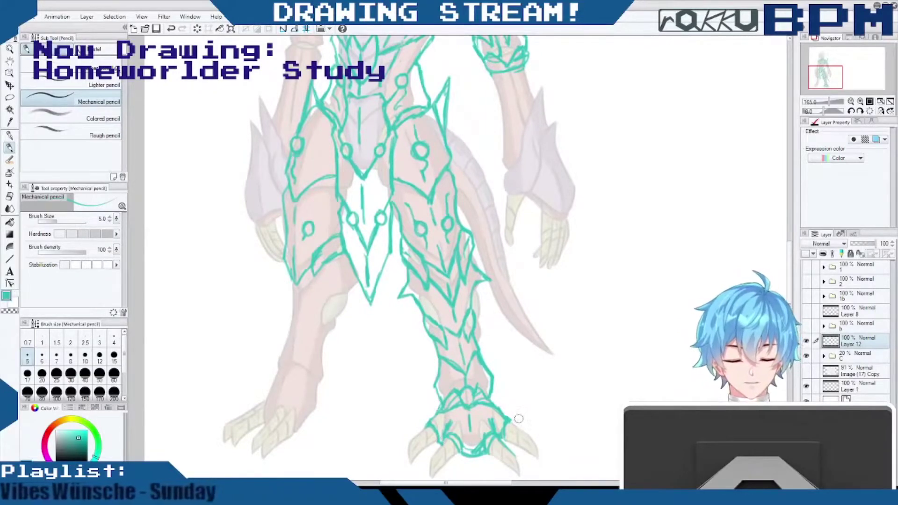
Draw the inner edge of a forearm guard from the left elbow cuff down to a narrow band at the wrist.
left_click_drag(789, 297, 788, 263)
scroll(788, 268, "up", 3)
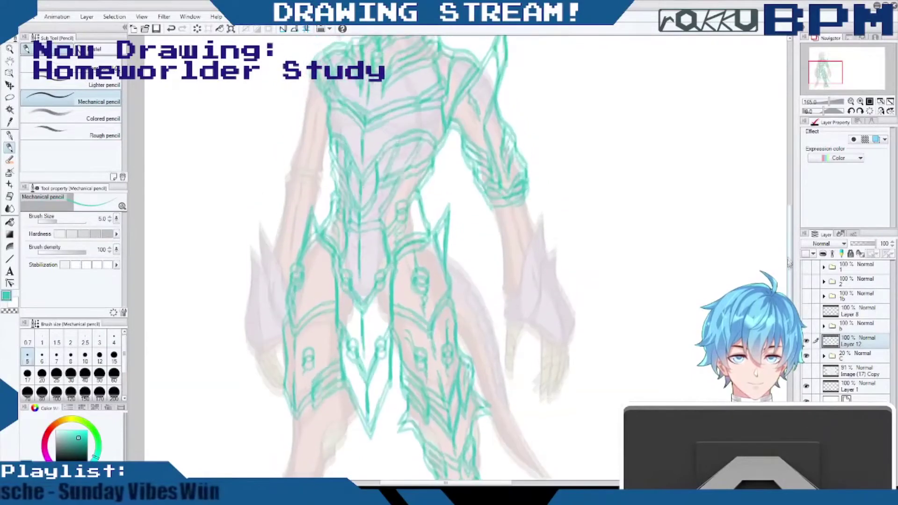
scroll(789, 245, "up", 2)
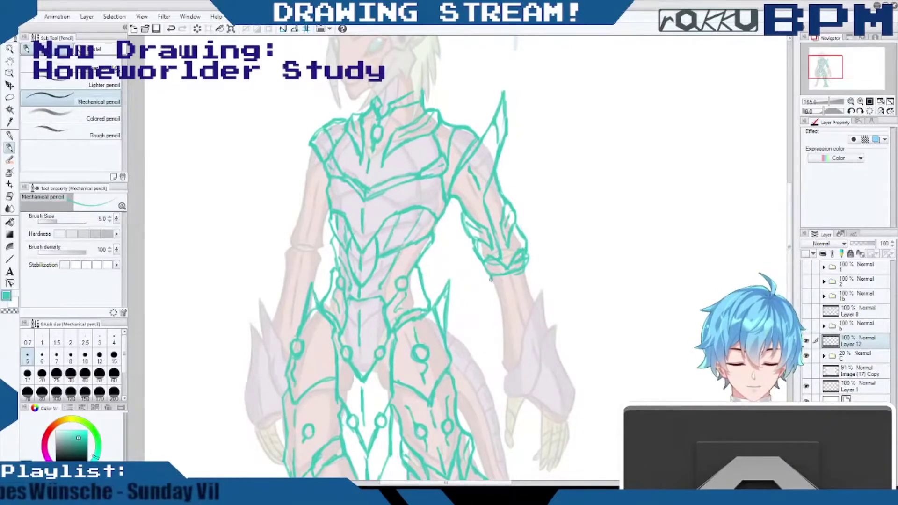
left_click_drag(490, 280, 505, 345)
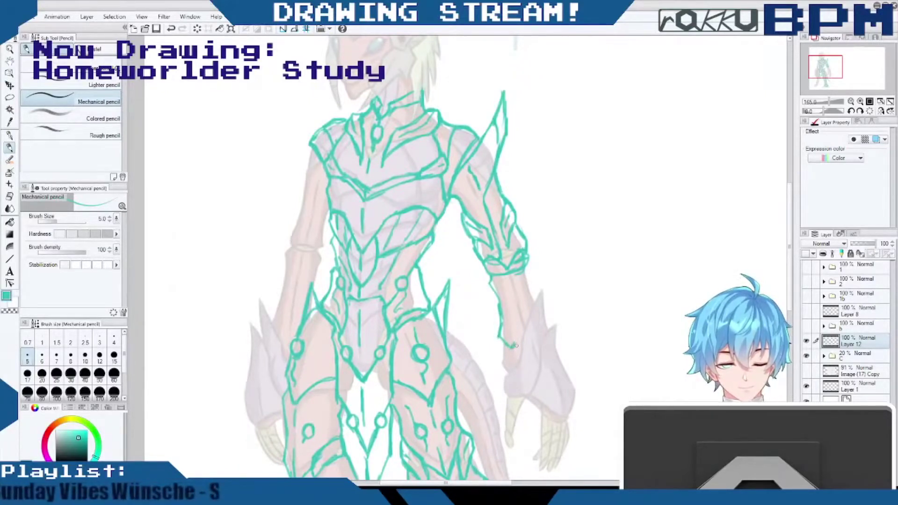
mouse_move(515, 345)
left_mouse_down()
mouse_move(536, 304)
mouse_move(526, 274)
mouse_move(537, 299)
mouse_move(519, 342)
mouse_move(501, 342)
mouse_move(510, 355)
mouse_move(519, 350)
left_mouse_up()
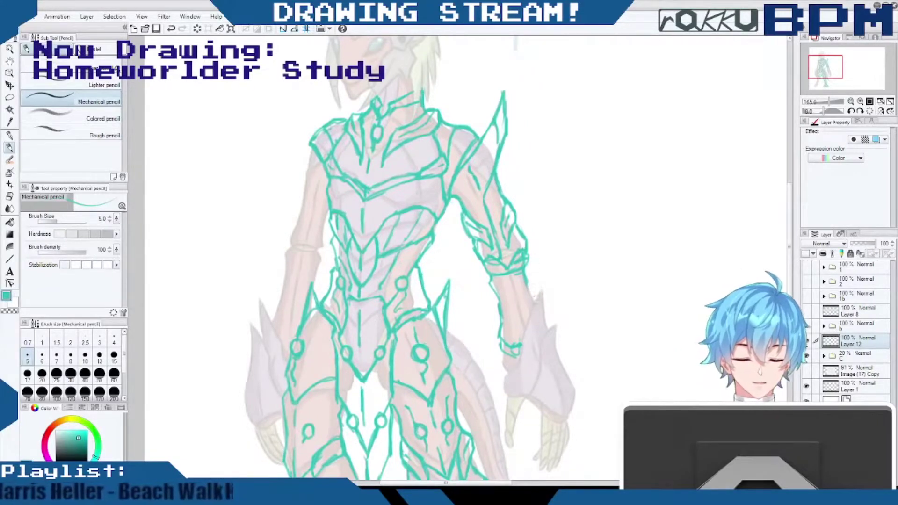
Draw the forearm guard's outer edge, shorten the guard to a pointed V hem at mid-forearm, and erase the wrist band.
left_click_drag(526, 275, 530, 285)
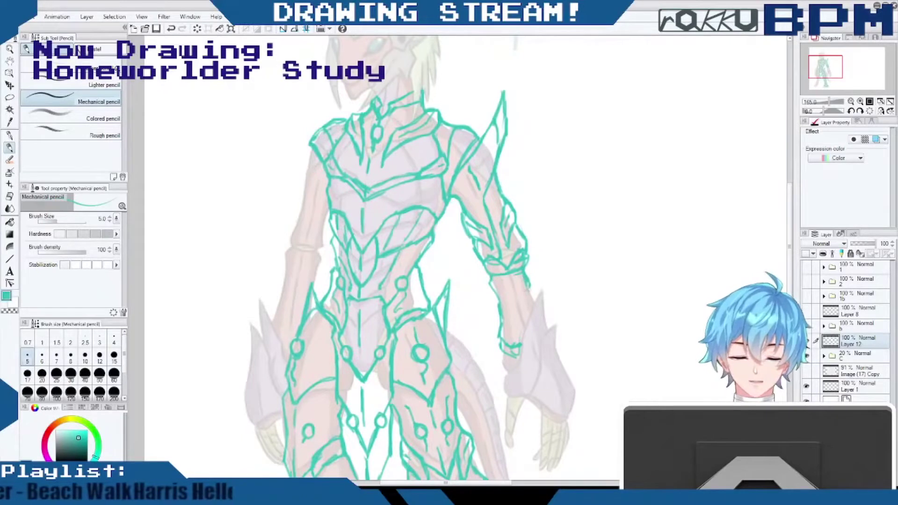
left_click_drag(529, 289, 527, 300)
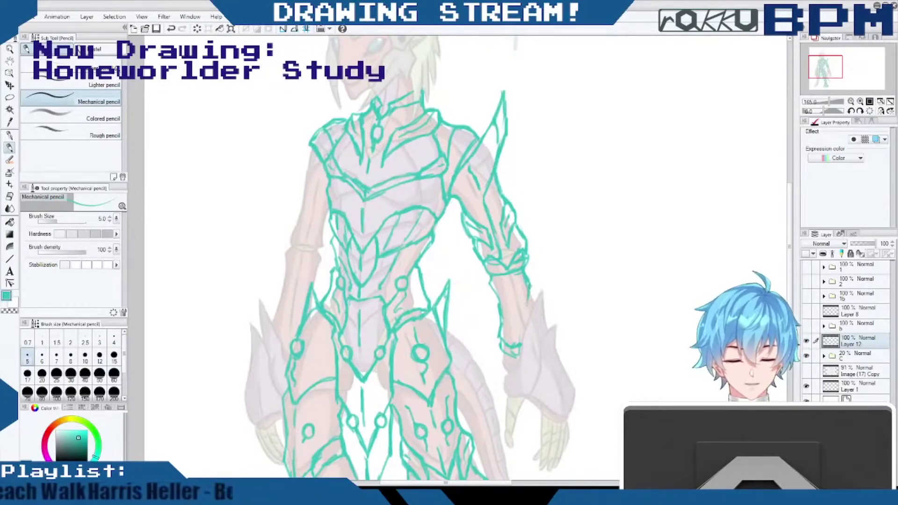
left_click_drag(529, 292, 521, 328)
mouse_move(530, 279)
left_mouse_down()
mouse_move(520, 298)
mouse_move(526, 283)
mouse_move(528, 294)
left_mouse_up()
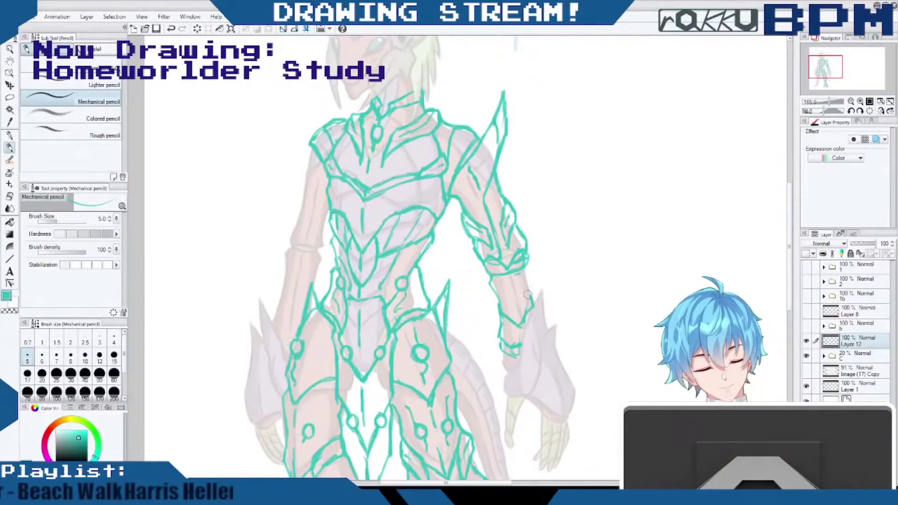
mouse_move(518, 342)
left_mouse_down()
mouse_move(498, 334)
mouse_move(501, 348)
mouse_move(495, 315)
left_mouse_up()
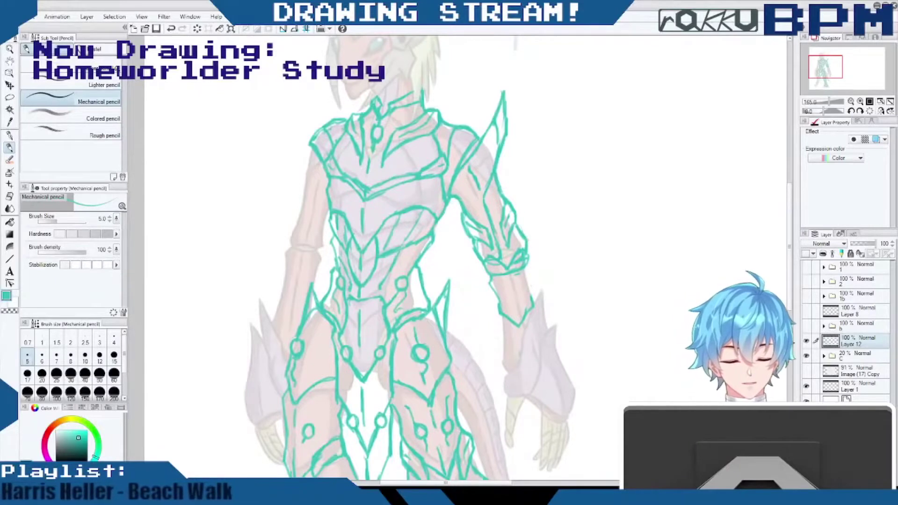
Close the forearm guard's top and side edges below the elbow cuff and add a short centre line.
mouse_move(527, 269)
left_mouse_down()
mouse_move(532, 302)
mouse_move(493, 284)
mouse_move(515, 325)
left_mouse_up()
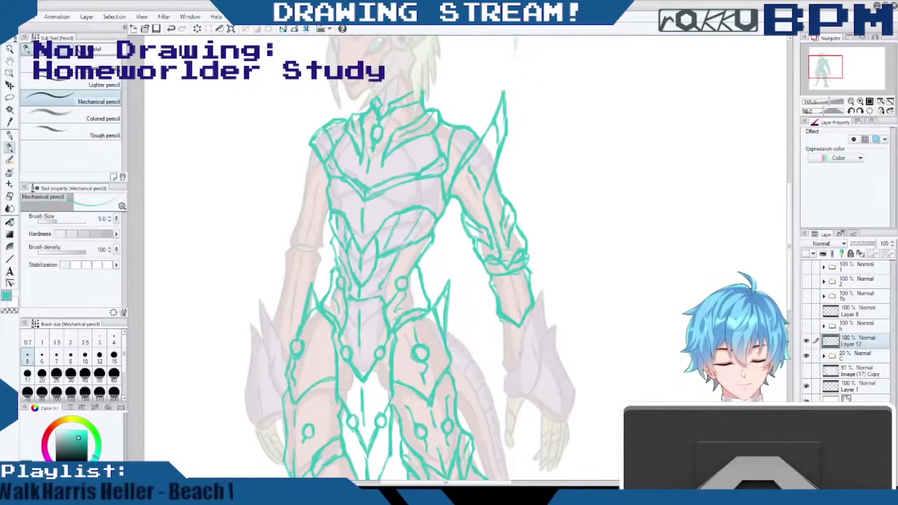
key("ctrl+z")
left_click_drag(511, 280, 518, 311)
left_click_drag(492, 278, 489, 289)
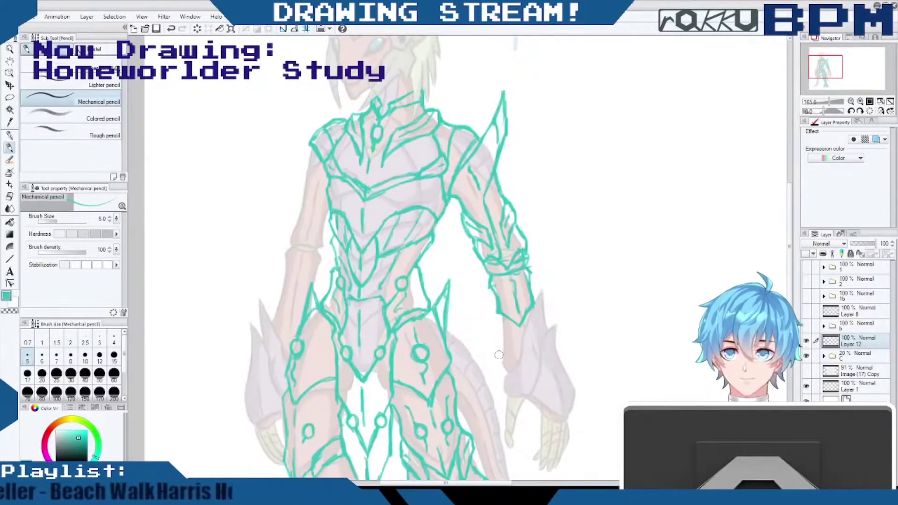
Sketch the right shin guard's knee, inner calf trim and outer edge on the figure's right lower leg.
left_click_drag(789, 210, 778, 243)
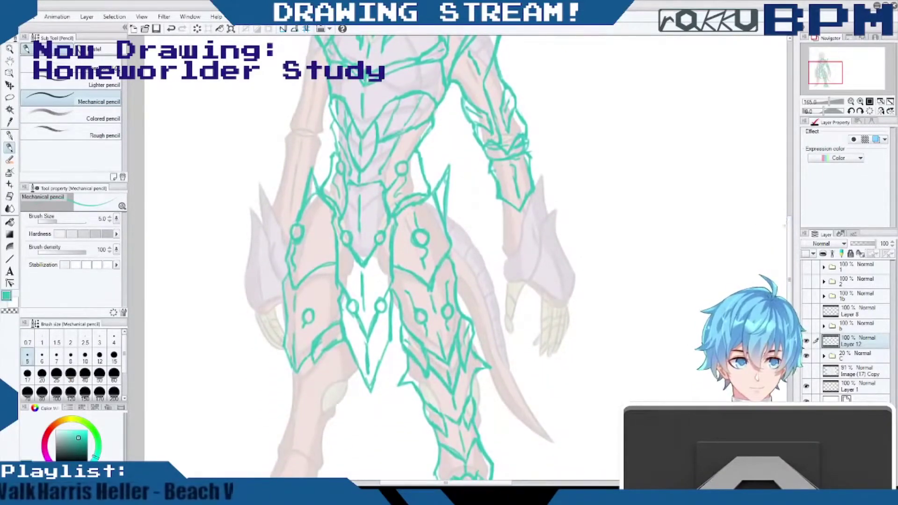
scroll(356, 300, "down", 2)
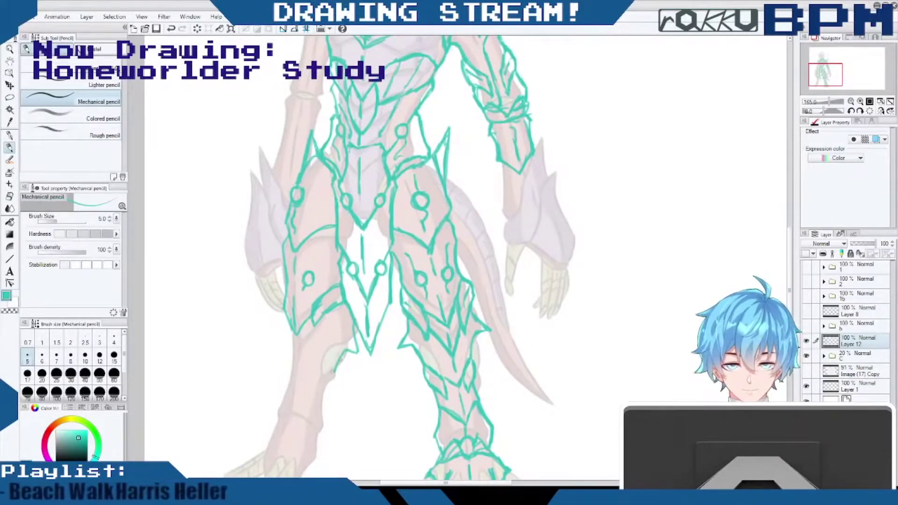
left_click_drag(323, 375, 307, 404)
mouse_move(307, 405)
left_mouse_down()
mouse_move(332, 382)
mouse_move(326, 389)
left_mouse_up()
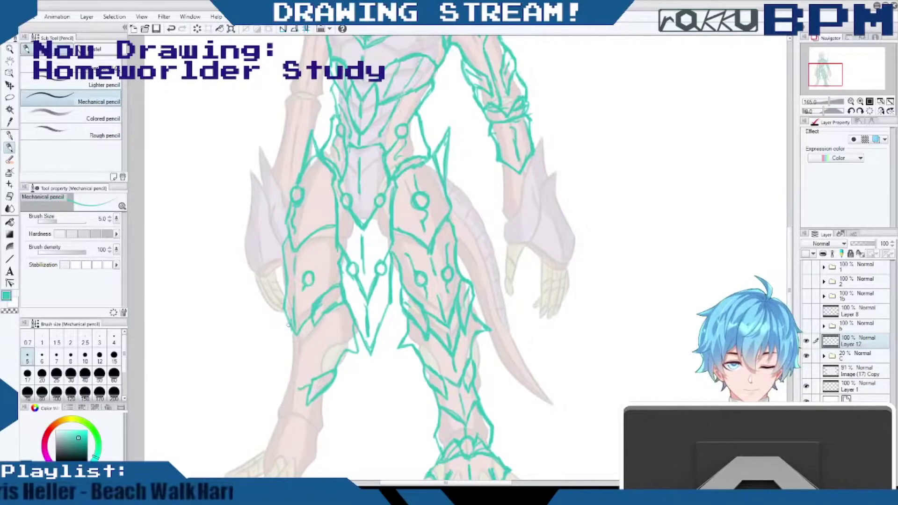
mouse_move(345, 309)
left_mouse_down()
mouse_move(287, 352)
mouse_move(287, 395)
mouse_move(305, 384)
left_mouse_up()
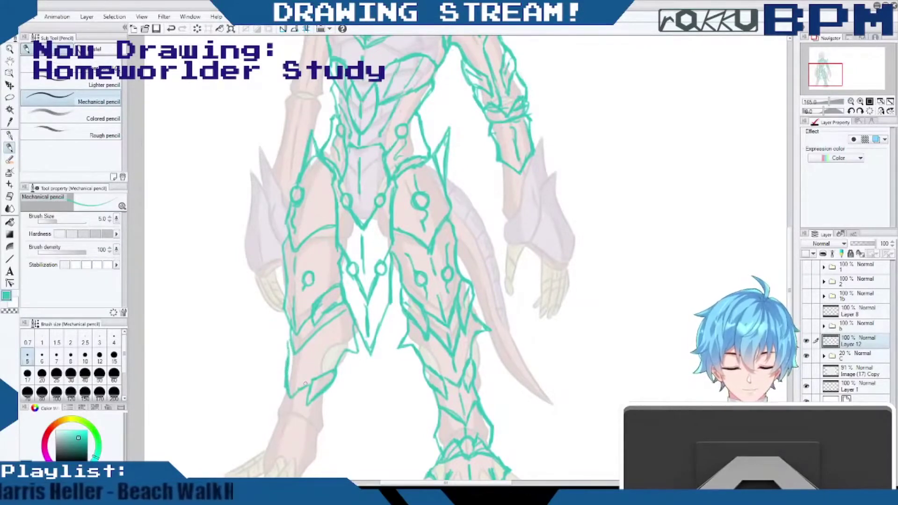
mouse_move(305, 383)
left_mouse_down()
mouse_move(281, 347)
mouse_move(279, 376)
left_mouse_up()
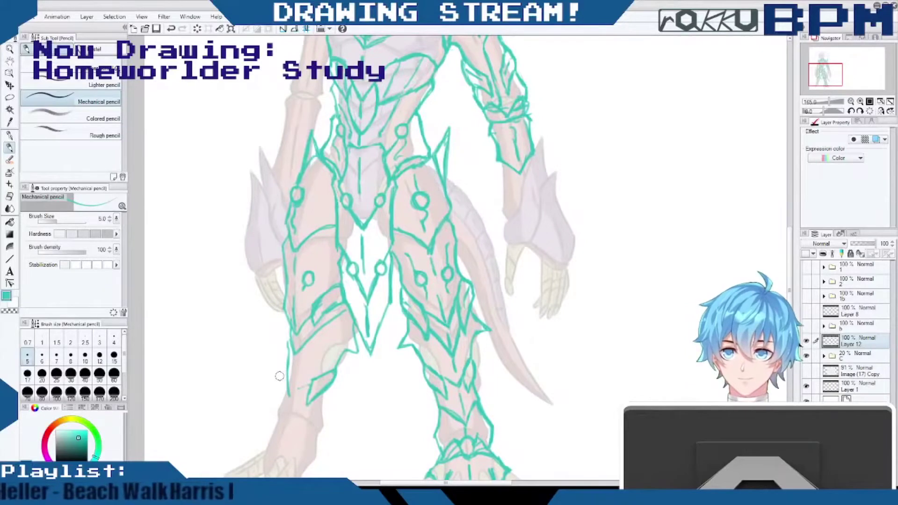
Redraw the right shin guard's outer edge and join it to the inner trim with a zigzag hem.
mouse_move(289, 336)
left_mouse_down()
mouse_move(285, 381)
mouse_move(308, 383)
left_mouse_up()
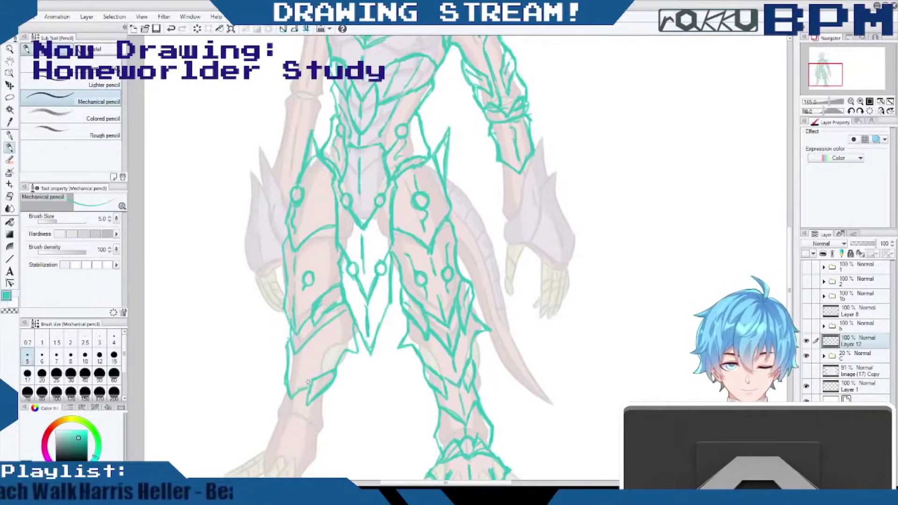
left_click_drag(324, 373, 336, 367)
left_click_drag(311, 402, 294, 394)
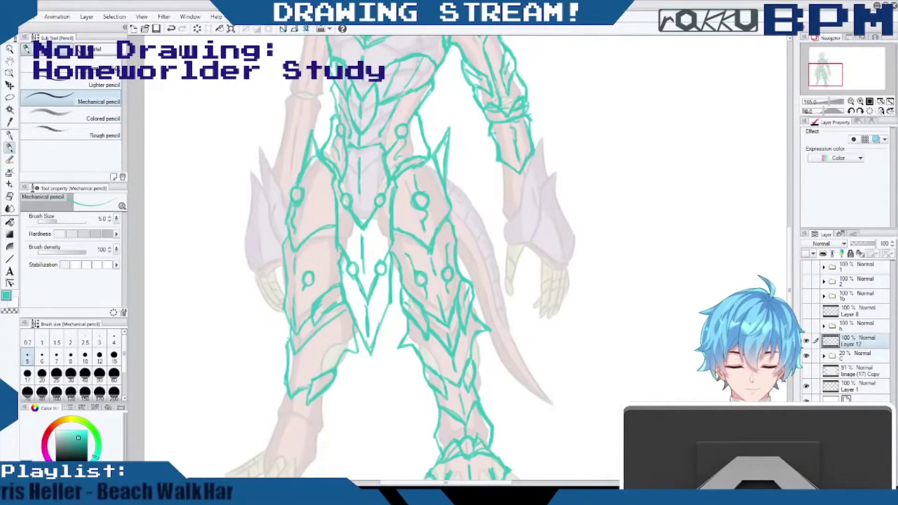
Sharpen the right shin guard's inner knee spike and add slanted inner trim lines to both shin guards.
left_click_drag(351, 333, 359, 356)
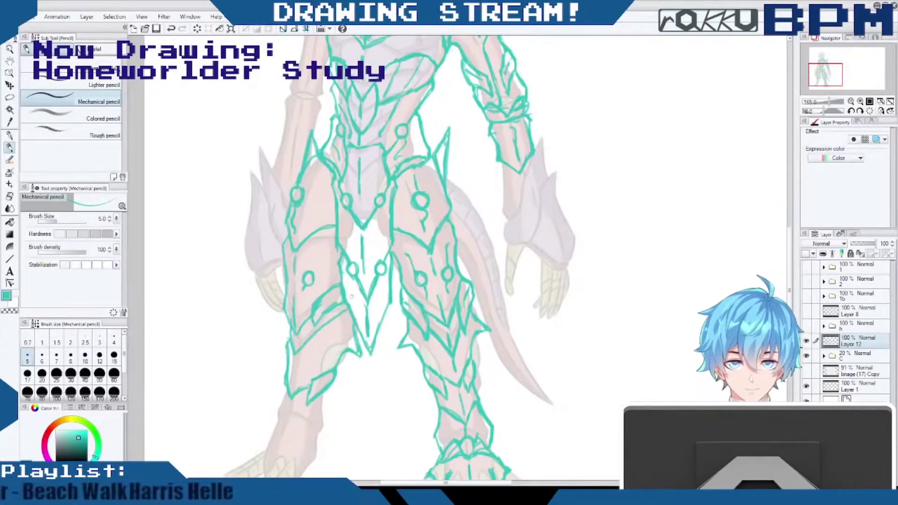
left_click_drag(293, 336, 297, 343)
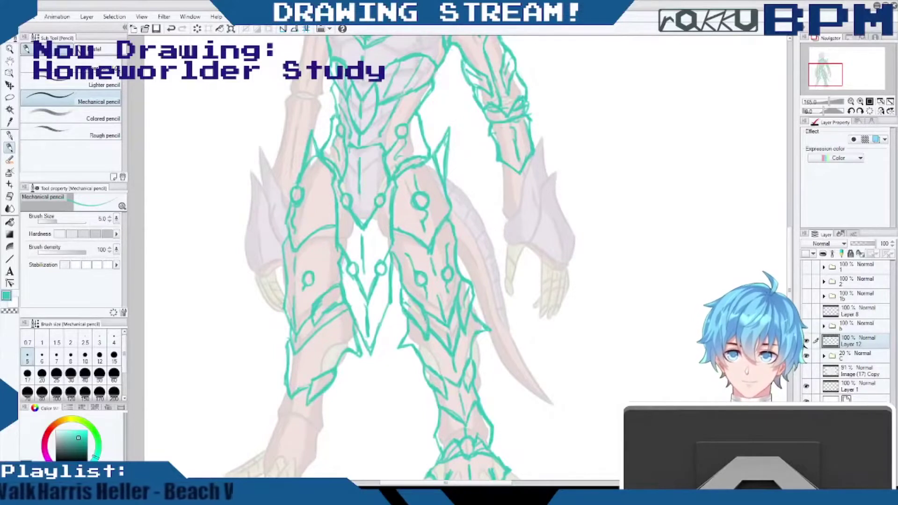
mouse_move(429, 348)
left_mouse_down()
mouse_move(434, 361)
mouse_move(465, 360)
mouse_move(455, 382)
left_mouse_up()
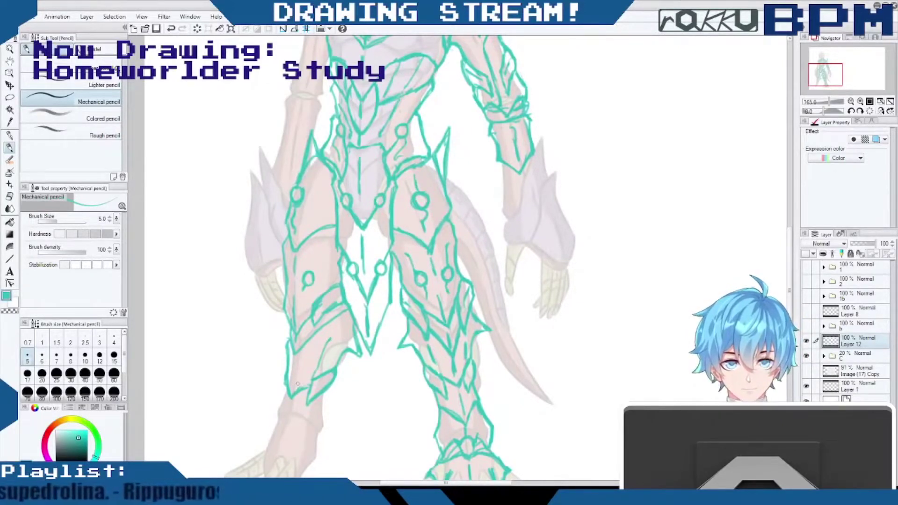
Extend the right shin guard with a lower section that flares at the sides and ends in a pointed hem at the ankle.
mouse_move(319, 375)
left_mouse_down()
mouse_move(332, 367)
mouse_move(335, 379)
mouse_move(321, 416)
mouse_move(296, 429)
left_mouse_up()
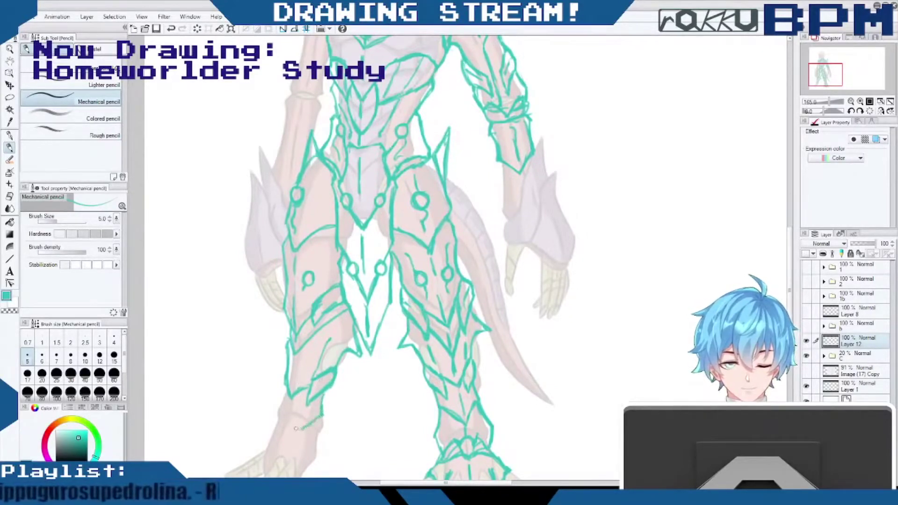
mouse_move(283, 389)
left_mouse_down()
mouse_move(275, 408)
mouse_move(283, 435)
left_mouse_up()
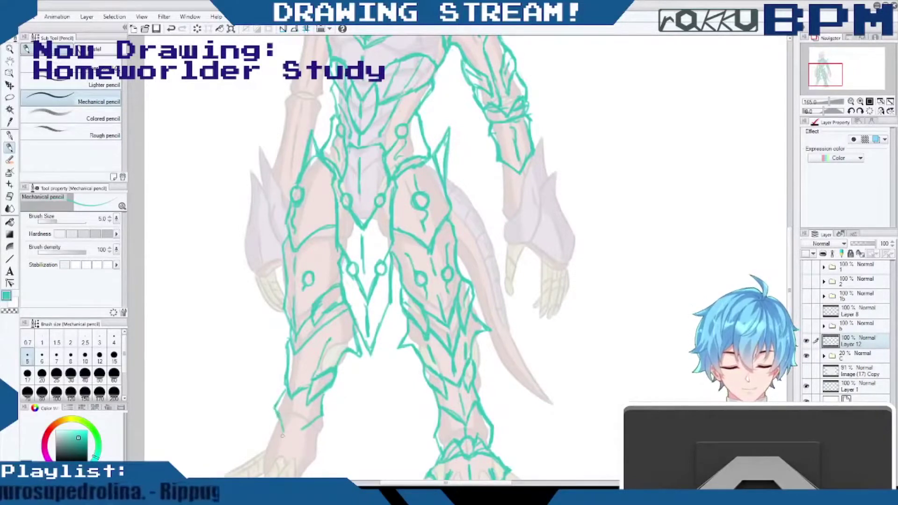
mouse_move(283, 391)
left_mouse_down()
mouse_move(283, 436)
mouse_move(308, 428)
left_mouse_up()
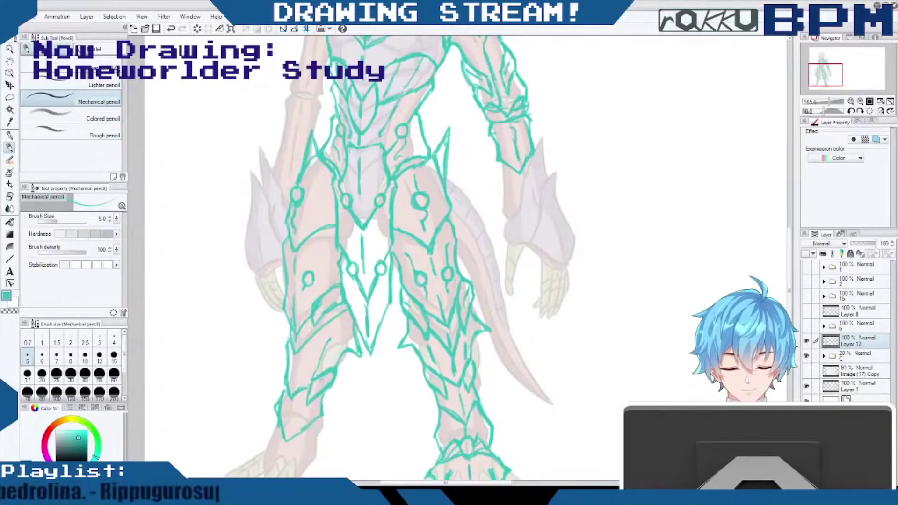
key("ctrl+z")
mouse_move(283, 398)
left_mouse_down()
mouse_move(283, 426)
mouse_move(301, 437)
left_mouse_up()
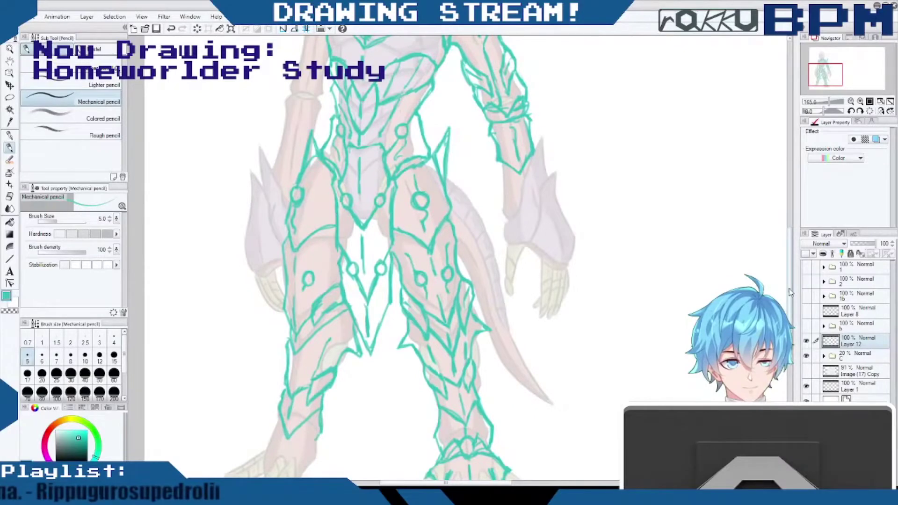
Replace the tip of the right shin guard's hem with a circle and draw an ankle band around it.
scroll(790, 288, "down", 2)
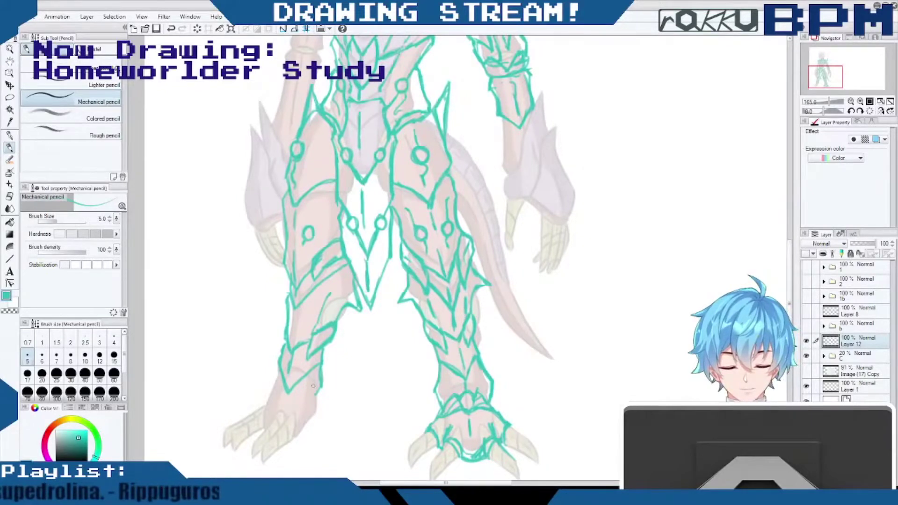
key("ctrl+z")
left_click_drag(283, 381, 289, 394)
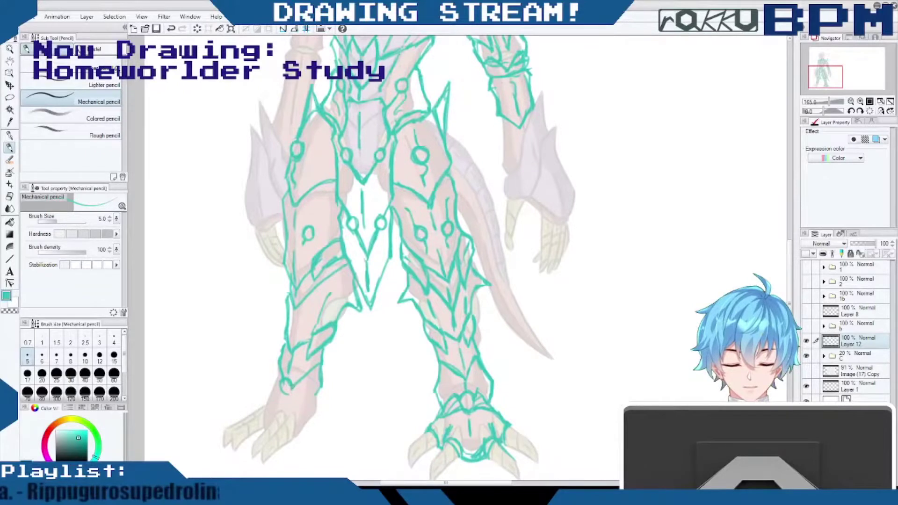
left_click_drag(279, 383, 285, 397)
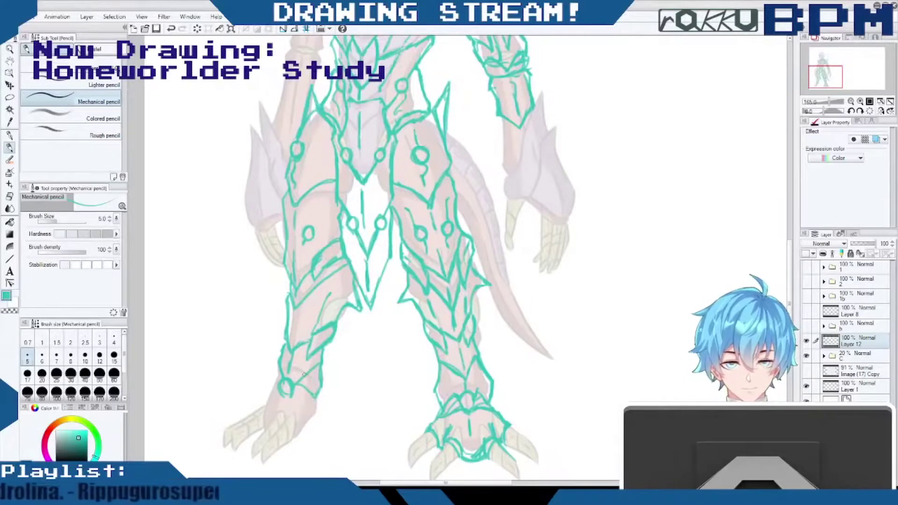
Redraw the right ankle circle lower on the ankle and add a curved double band beside it.
mouse_move(304, 374)
left_mouse_down()
mouse_move(287, 398)
mouse_move(292, 380)
left_mouse_up()
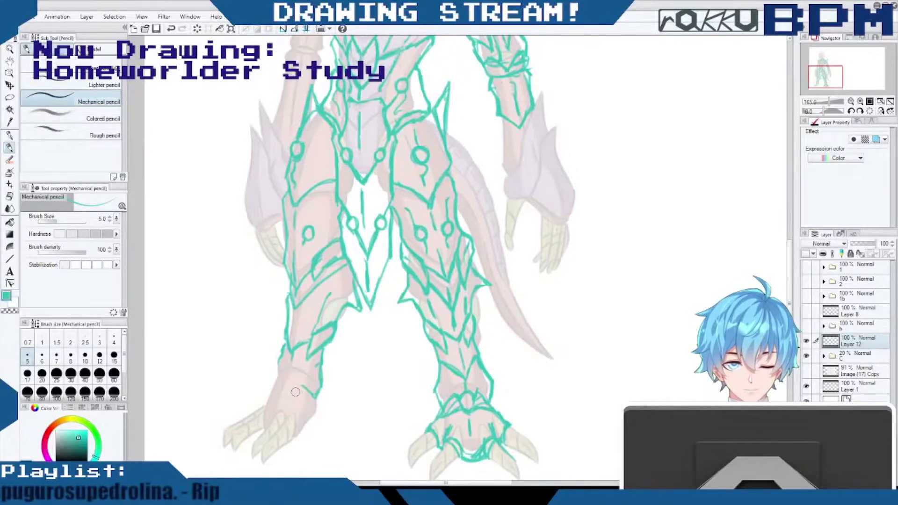
mouse_move(281, 355)
left_mouse_down()
mouse_move(284, 377)
mouse_move(308, 369)
mouse_move(285, 379)
mouse_move(288, 398)
mouse_move(278, 393)
mouse_move(286, 398)
left_mouse_up()
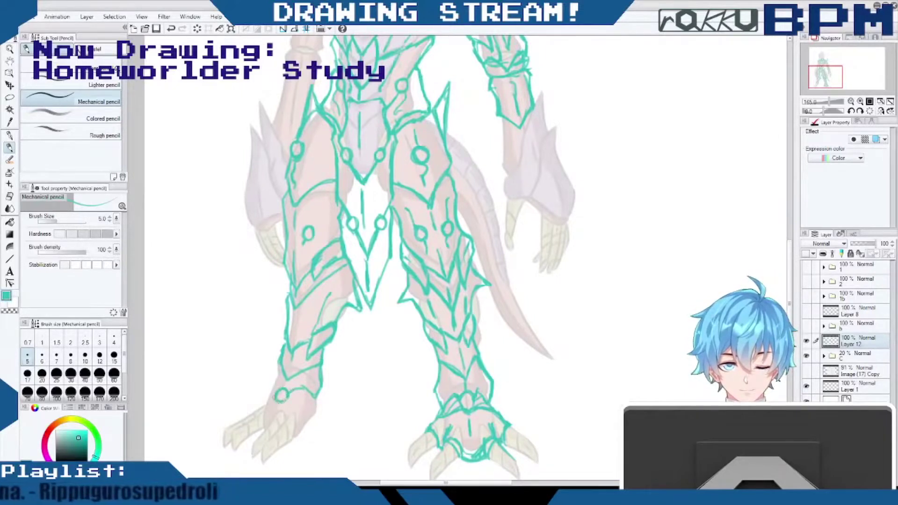
mouse_move(278, 364)
left_mouse_down()
mouse_move(271, 391)
mouse_move(310, 400)
left_mouse_up()
left_click_drag(292, 402, 310, 406)
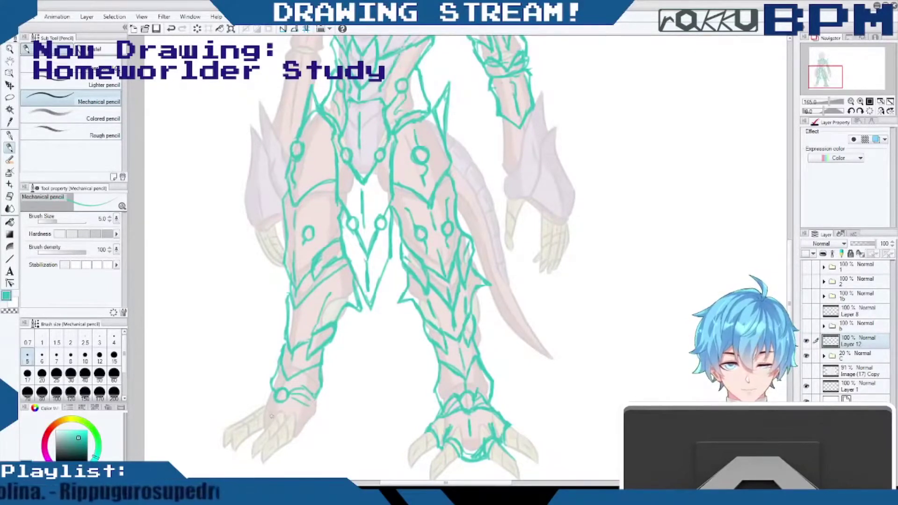
Outline the right foot guard below the ankle band with a scalloped, pointed edge around the claws.
mouse_move(271, 386)
left_mouse_down()
mouse_move(260, 402)
mouse_move(264, 430)
mouse_move(282, 414)
left_mouse_up()
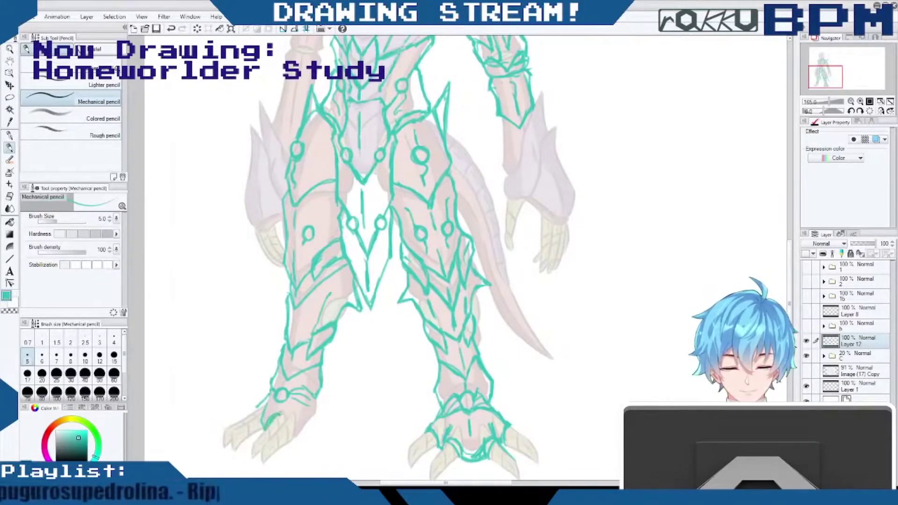
mouse_move(276, 415)
left_mouse_down()
mouse_move(295, 440)
mouse_move(303, 415)
mouse_move(302, 436)
mouse_move(321, 411)
mouse_move(317, 399)
mouse_move(290, 437)
left_mouse_up()
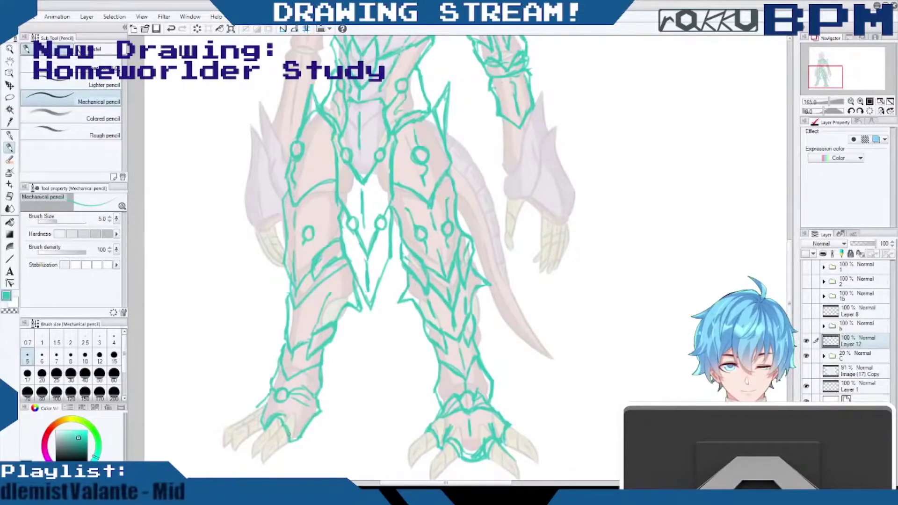
mouse_move(266, 403)
left_mouse_down()
mouse_move(261, 424)
mouse_move(252, 416)
left_mouse_up()
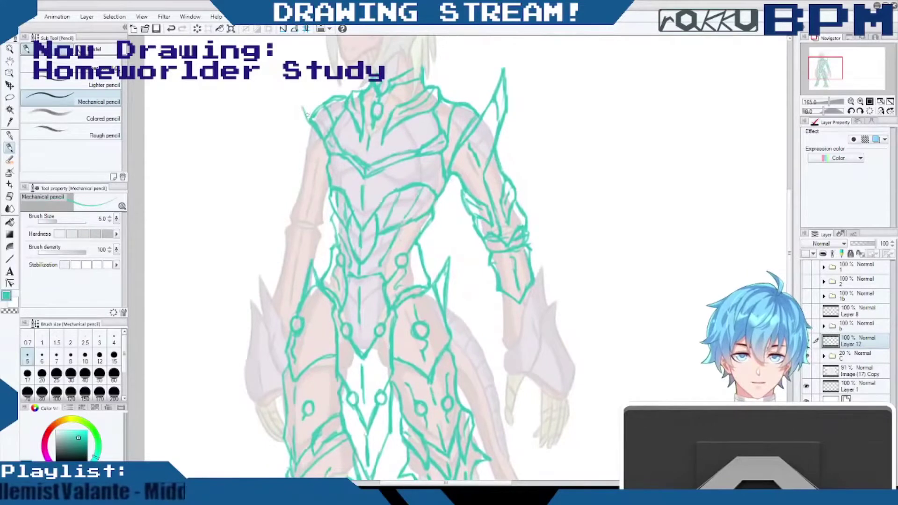
Draw the right sleeve with a tall shoulder spike, an outer arm edge and a pointed hem at the elbow.
mouse_move(305, 114)
left_mouse_down()
mouse_move(296, 84)
mouse_move(300, 106)
left_mouse_up()
mouse_move(292, 75)
left_mouse_down()
mouse_move(300, 162)
mouse_move(288, 206)
mouse_move(302, 233)
mouse_move(325, 206)
mouse_move(323, 217)
left_mouse_up()
left_click_drag(322, 211, 302, 233)
left_click_drag(291, 211, 302, 232)
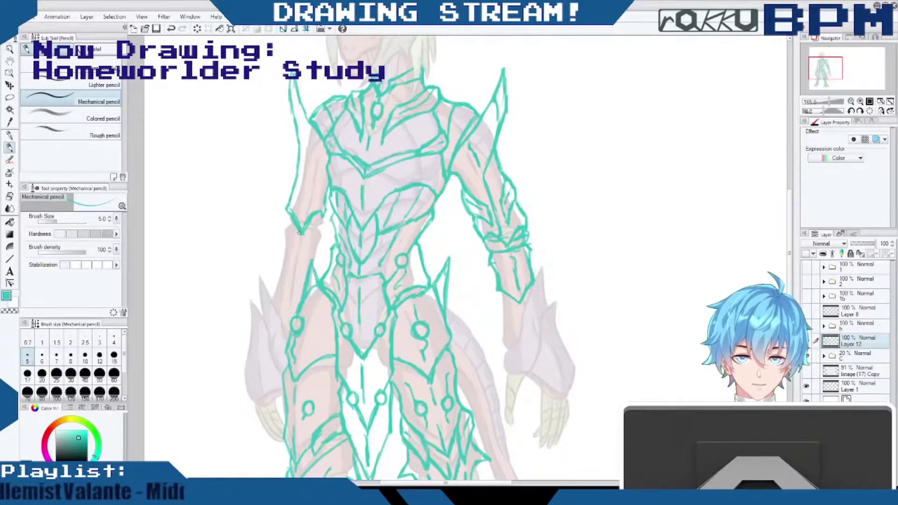
Add a band below the right sleeve's elbow hem and a flared panel on the outer upper arm.
mouse_move(288, 212)
left_mouse_down()
mouse_move(289, 224)
mouse_move(319, 222)
mouse_move(312, 223)
left_mouse_up()
left_click_drag(287, 227, 319, 229)
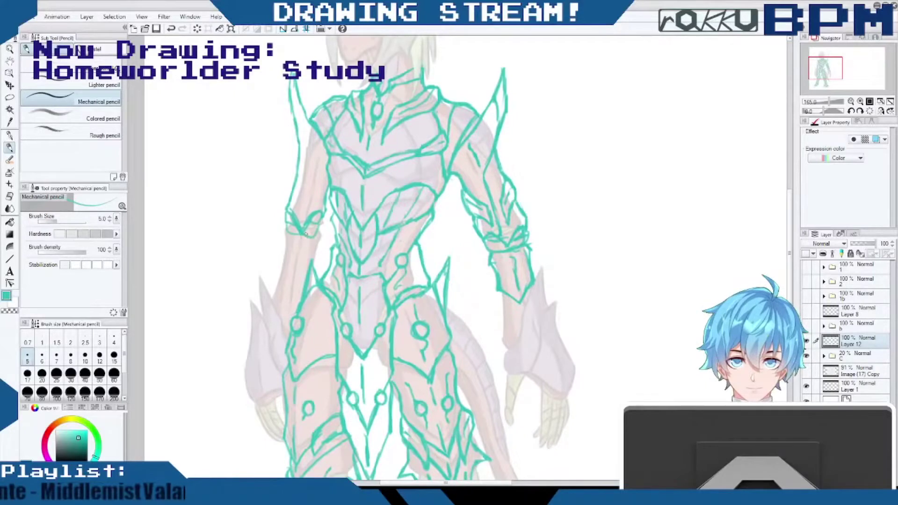
left_click_drag(294, 176, 288, 193)
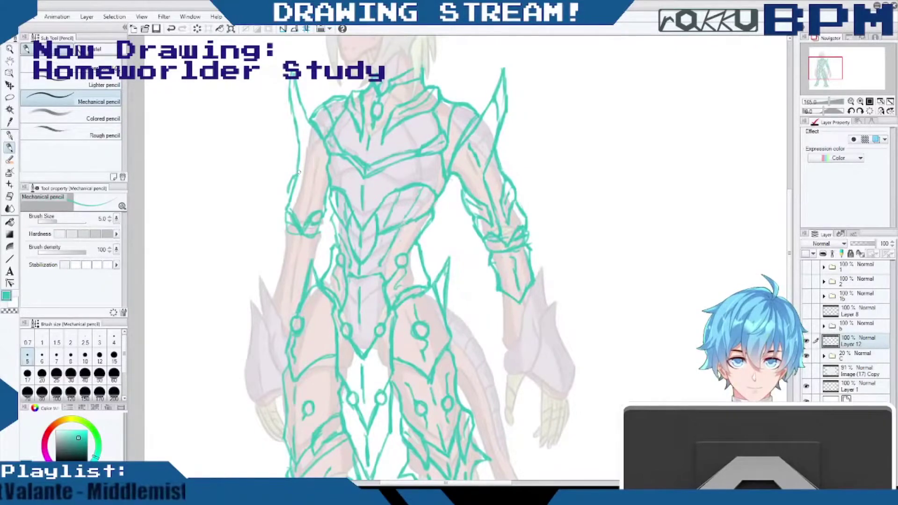
mouse_move(295, 181)
left_mouse_down()
mouse_move(290, 204)
mouse_move(311, 207)
left_mouse_up()
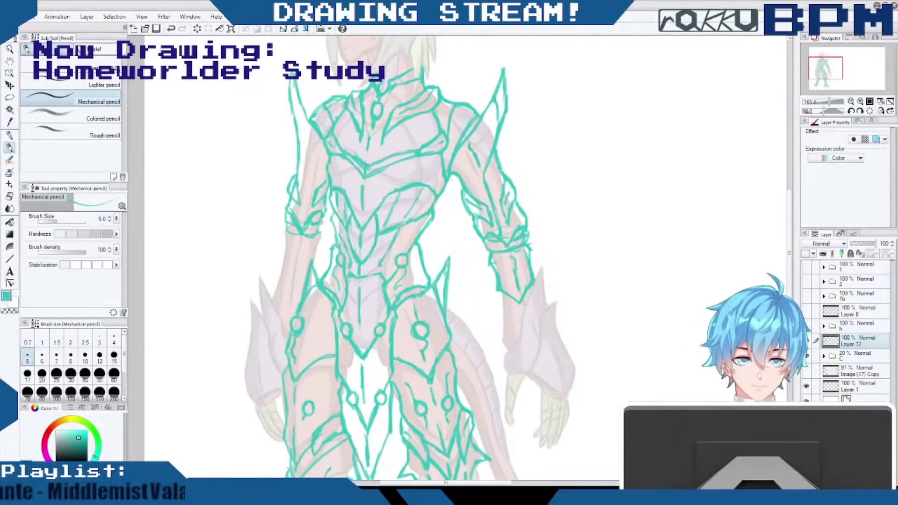
Draw the right forearm guard with flared sides, a pointed hem and a center line, and reinforce the elbow band.
mouse_move(286, 234)
left_mouse_down()
mouse_move(320, 253)
mouse_move(314, 265)
mouse_move(279, 250)
mouse_move(275, 277)
left_mouse_up()
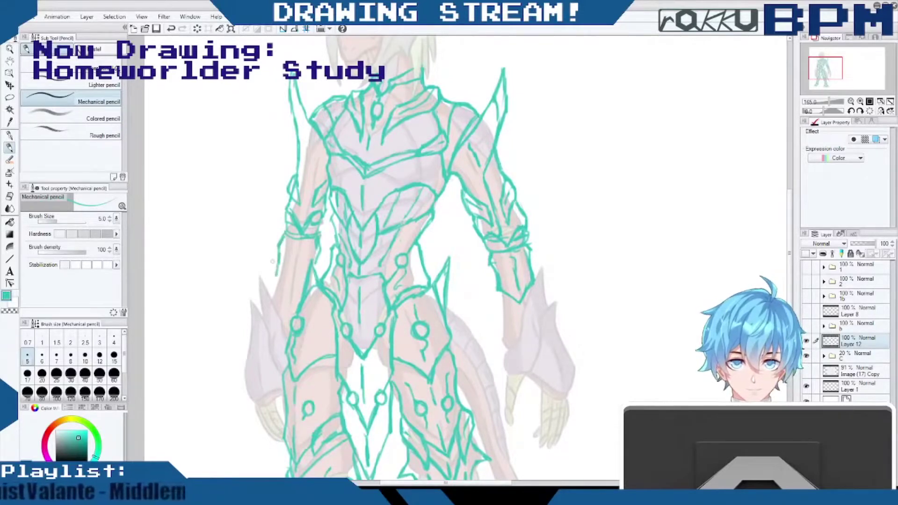
mouse_move(282, 239)
left_mouse_down()
mouse_move(275, 289)
mouse_move(283, 293)
left_mouse_up()
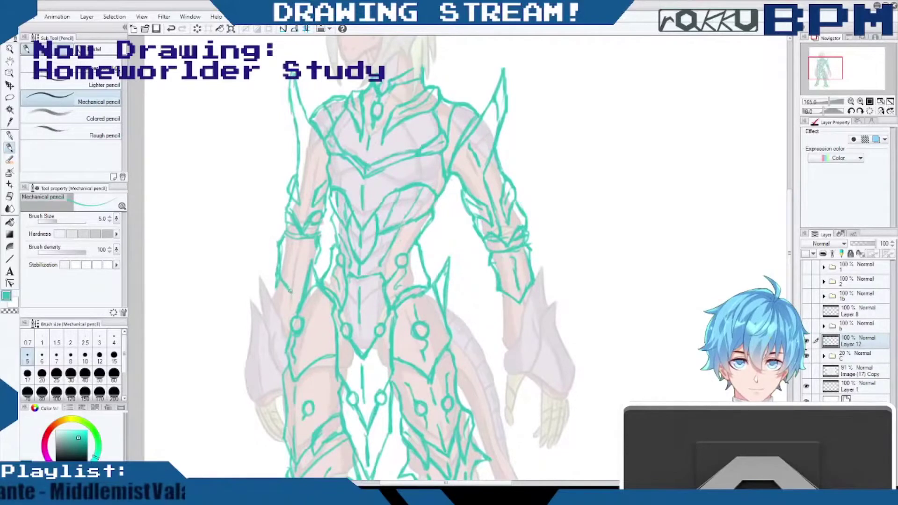
left_click_drag(282, 283, 291, 296)
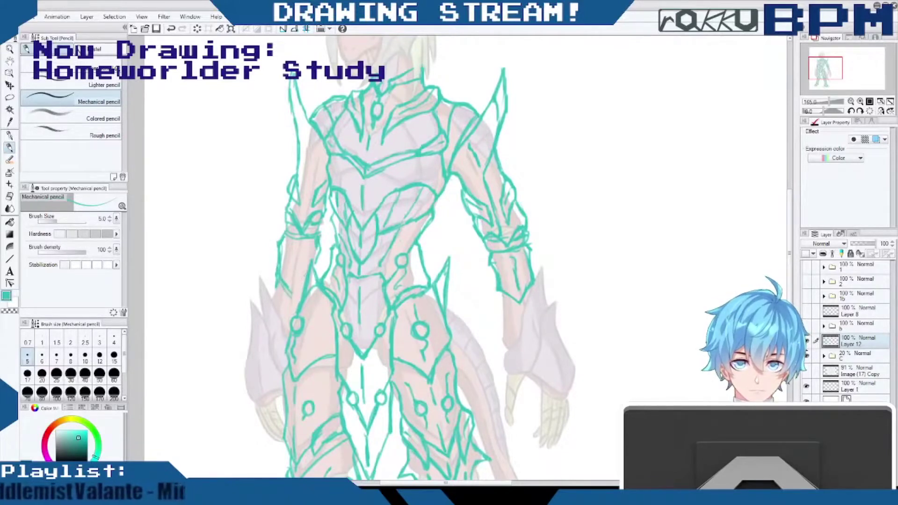
left_click_drag(322, 246, 314, 263)
left_click_drag(290, 295, 303, 284)
left_click_drag(301, 251, 292, 283)
mouse_move(289, 234)
left_mouse_down()
mouse_move(313, 239)
mouse_move(319, 225)
left_mouse_up()
mouse_move(323, 222)
left_mouse_down()
mouse_move(318, 235)
mouse_move(288, 229)
left_mouse_up()
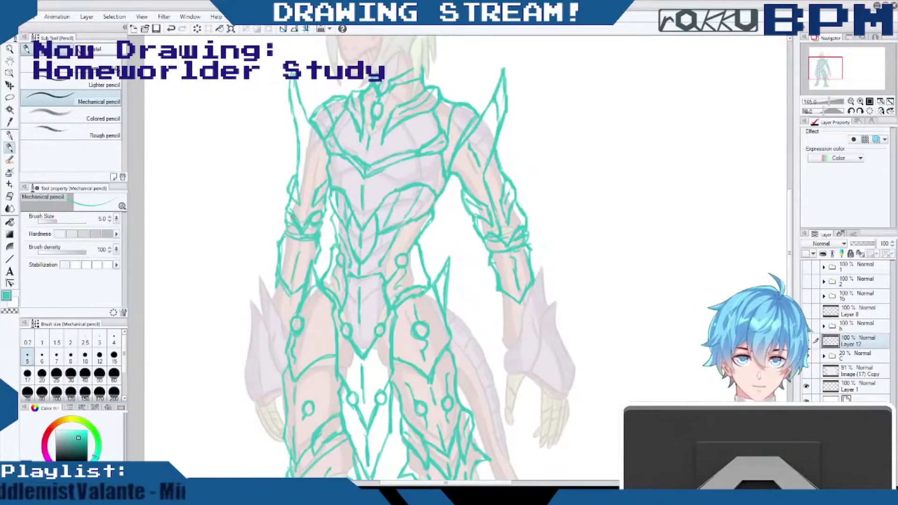
Add inner trim lines to the right sleeve's elbow section and close its inner edge.
mouse_move(294, 191)
left_mouse_down()
mouse_move(292, 178)
mouse_move(299, 205)
left_mouse_up()
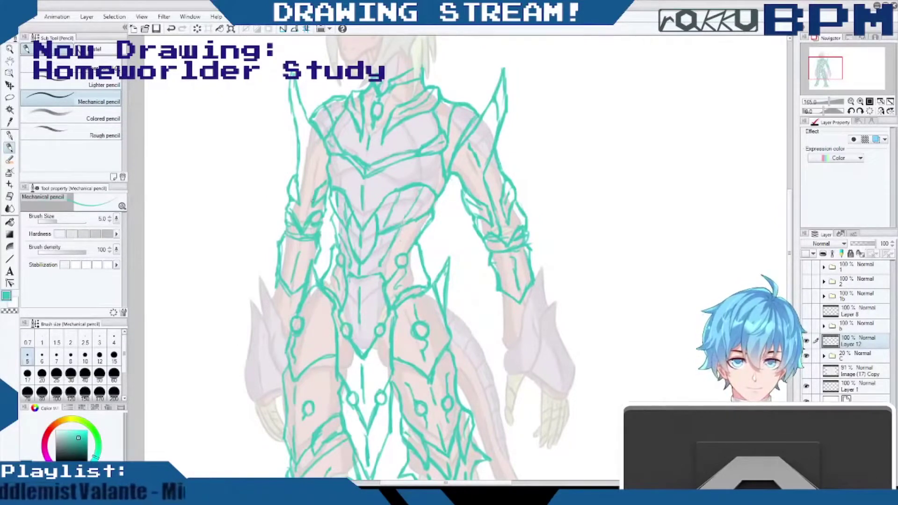
left_click_drag(316, 222, 319, 220)
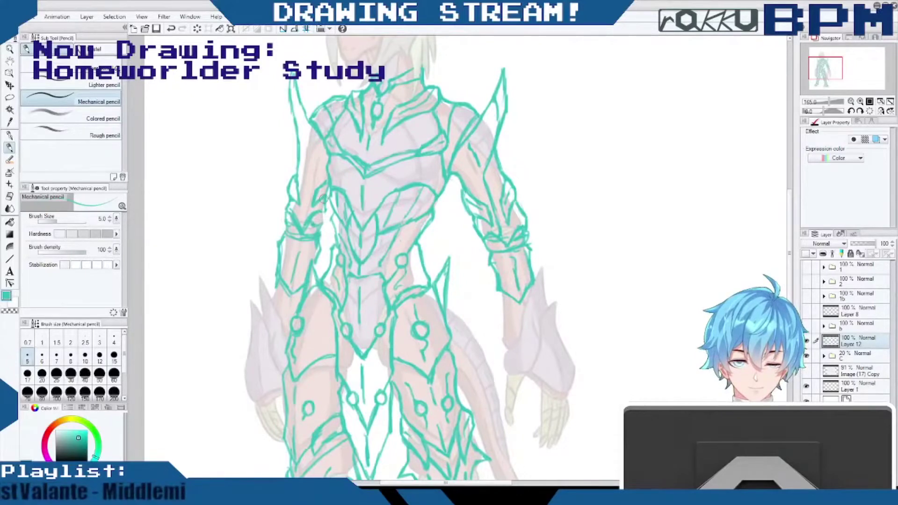
left_click_drag(327, 206, 322, 225)
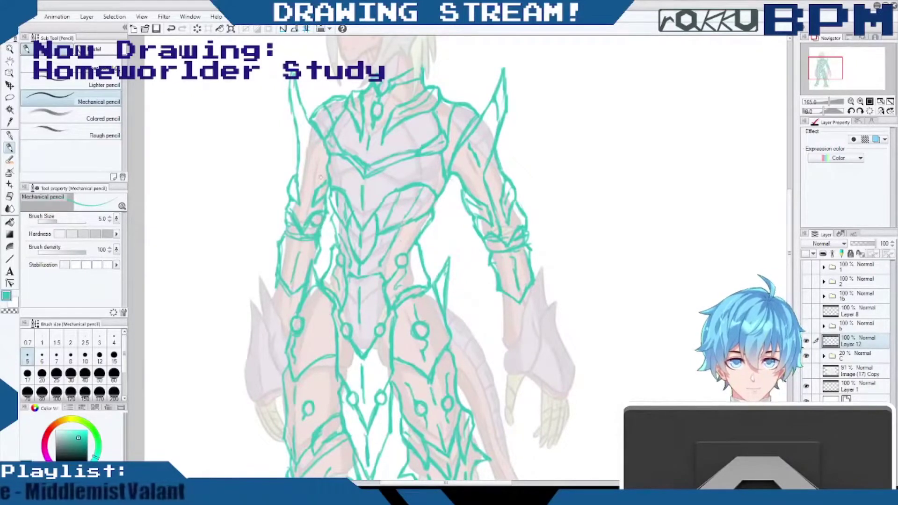
Extend the right shoulder spike's edge down the upper arm, add its inner line and refine the sleeve edge and elbow band.
mouse_move(298, 154)
left_mouse_down()
mouse_move(309, 173)
mouse_move(301, 221)
mouse_move(310, 191)
left_mouse_up()
left_click_drag(299, 144, 308, 186)
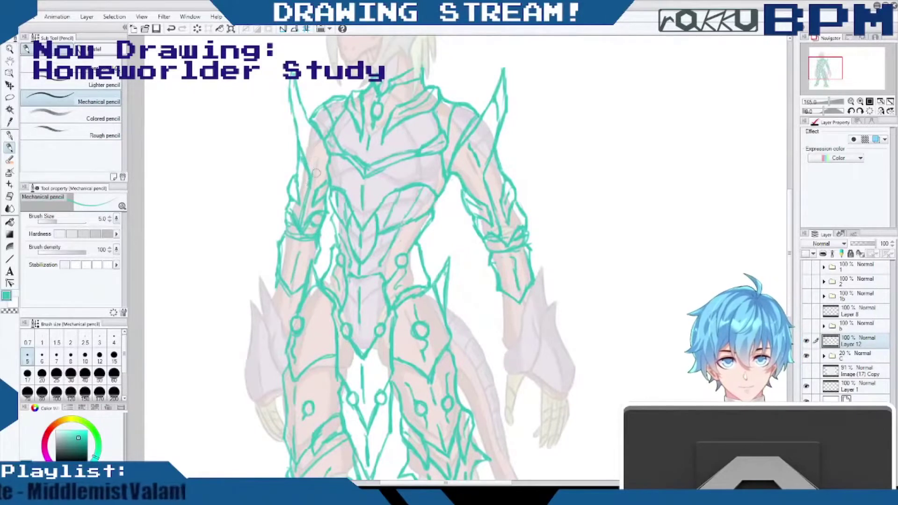
left_click_drag(297, 95, 294, 116)
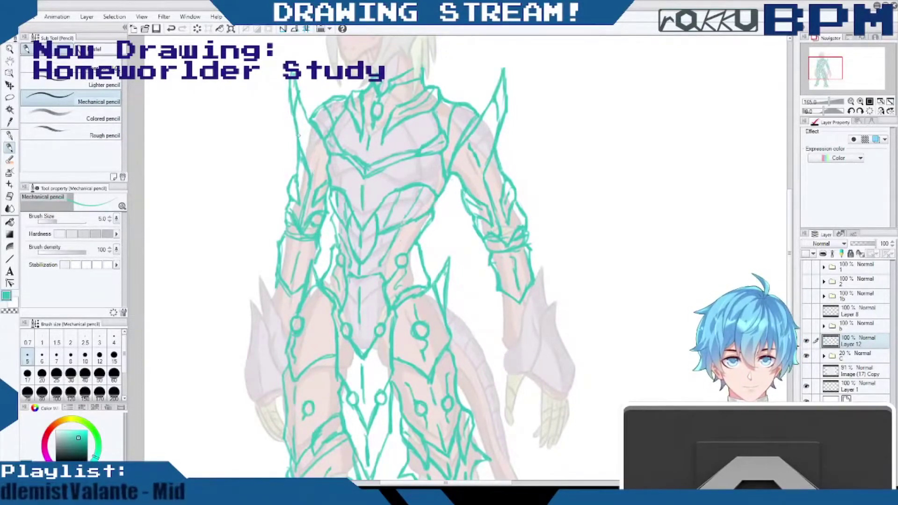
left_click_drag(297, 157, 293, 200)
left_click_drag(294, 243, 327, 233)
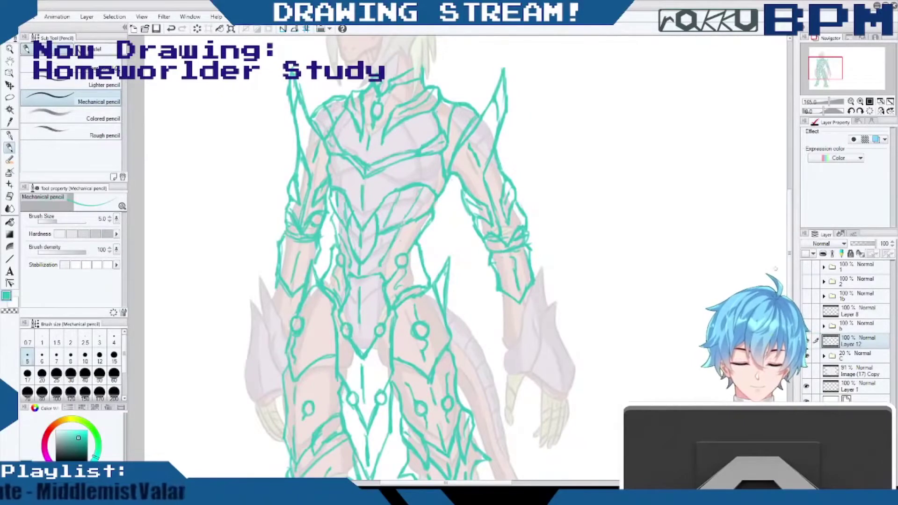
Check the outfit sketch from the feet up to the head and save the drawing.
scroll(795, 243, "down", 2)
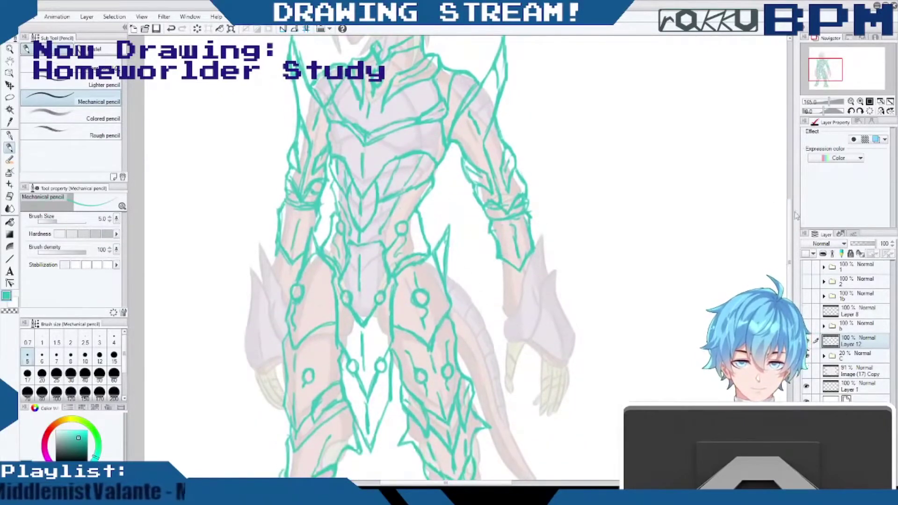
scroll(796, 215, "down", 10)
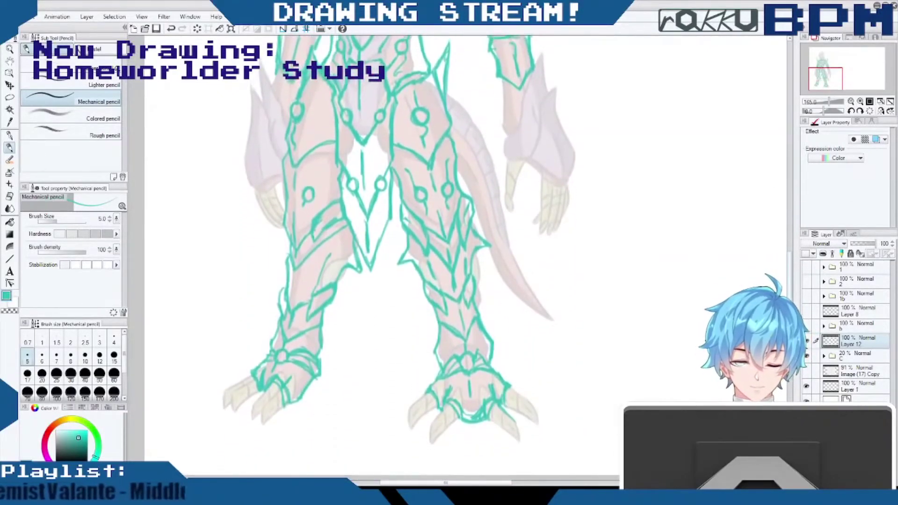
scroll(466, 254, "up", 1)
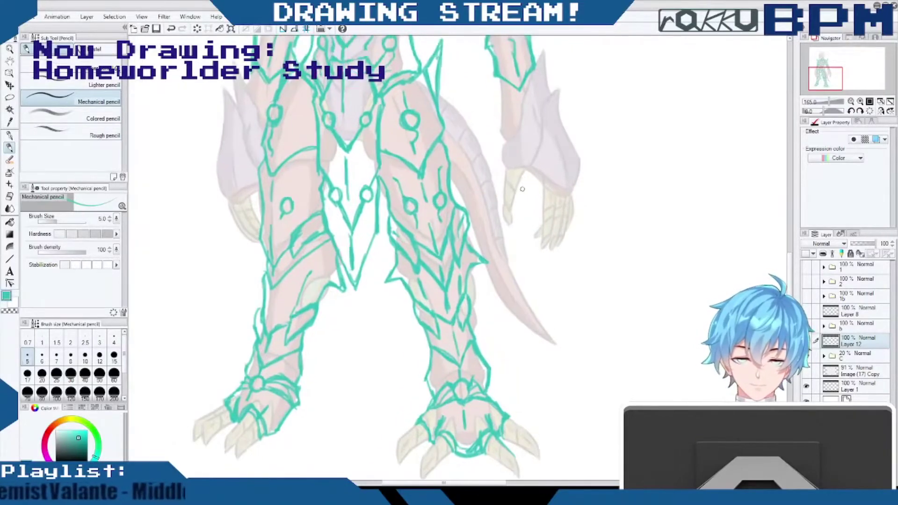
scroll(525, 188, "down", 2)
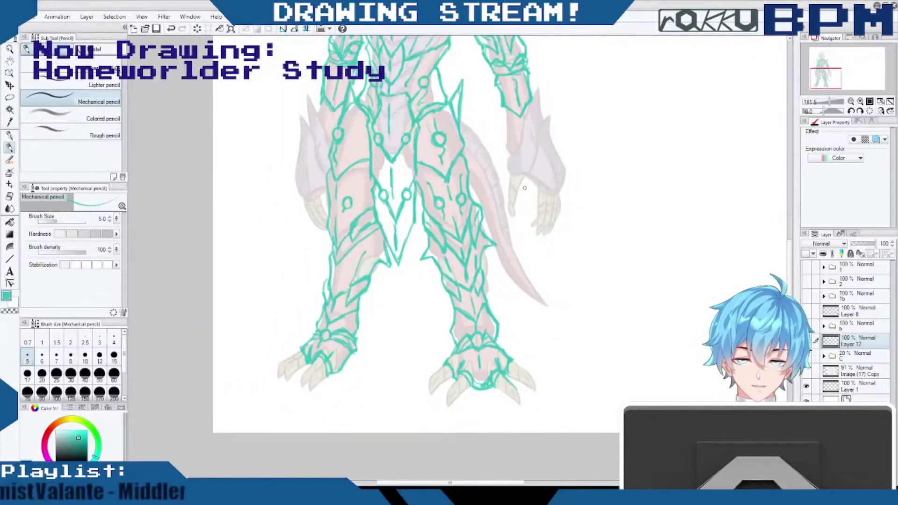
left_click_drag(790, 260, 791, 209)
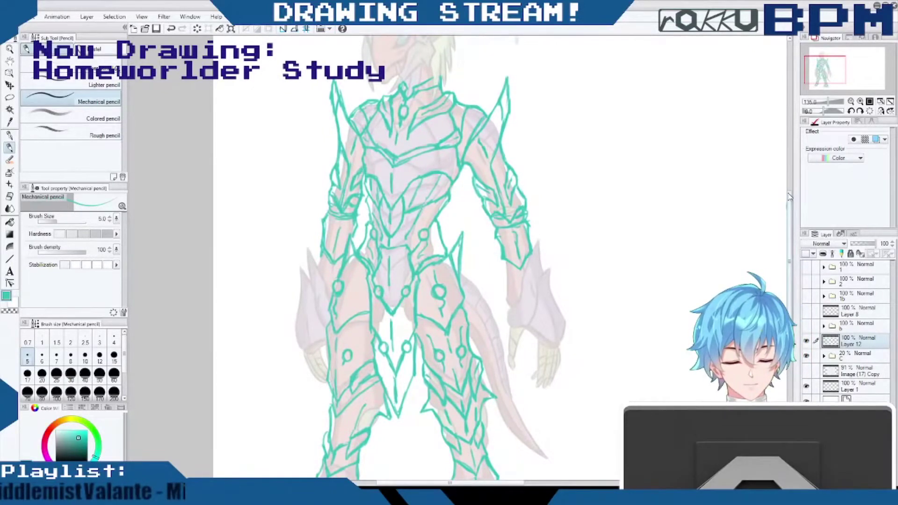
scroll(789, 197, "up", 2)
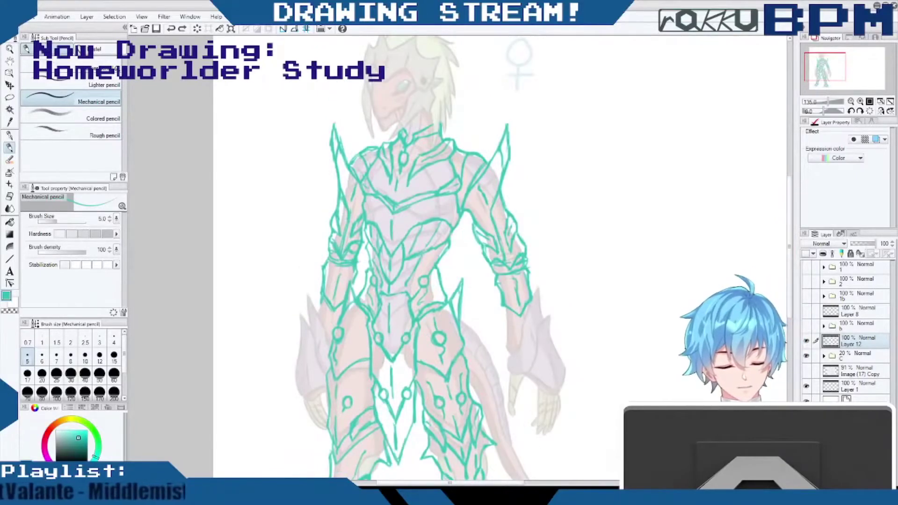
left_click(158, 29)
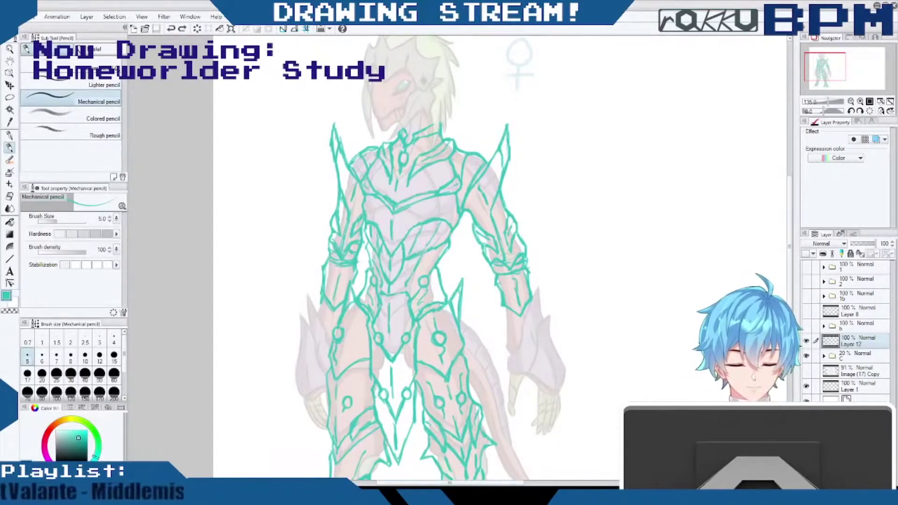
Hide the figure in folder C, leaving the outfit line sketch on its own.
left_click_drag(450, 482, 479, 482)
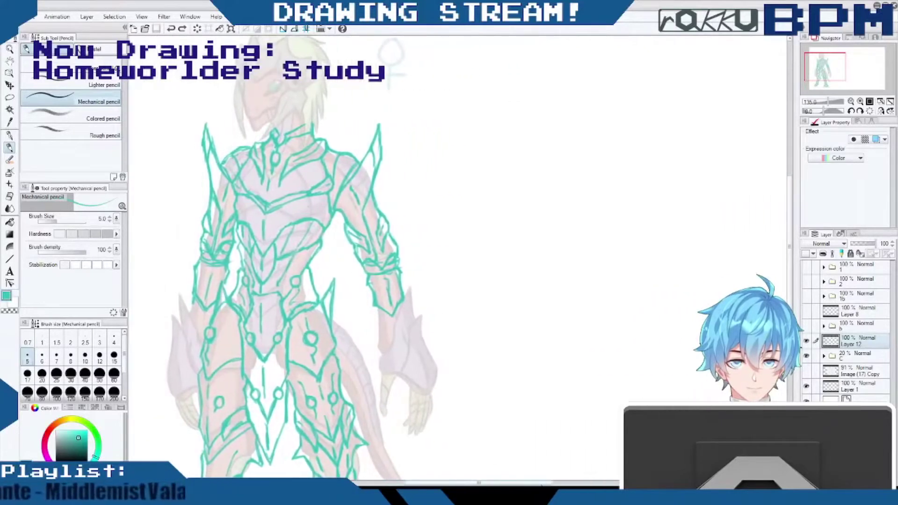
left_click_drag(790, 225, 791, 203)
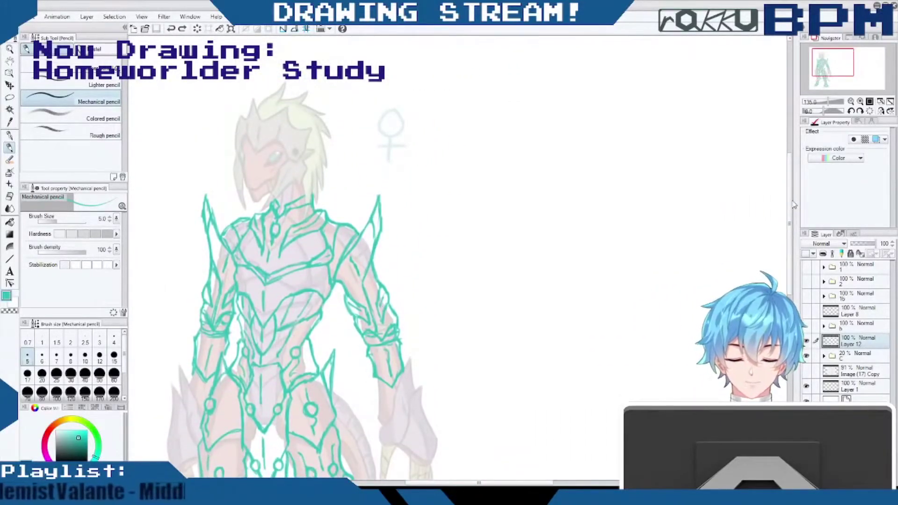
left_click_drag(790, 196, 790, 188)
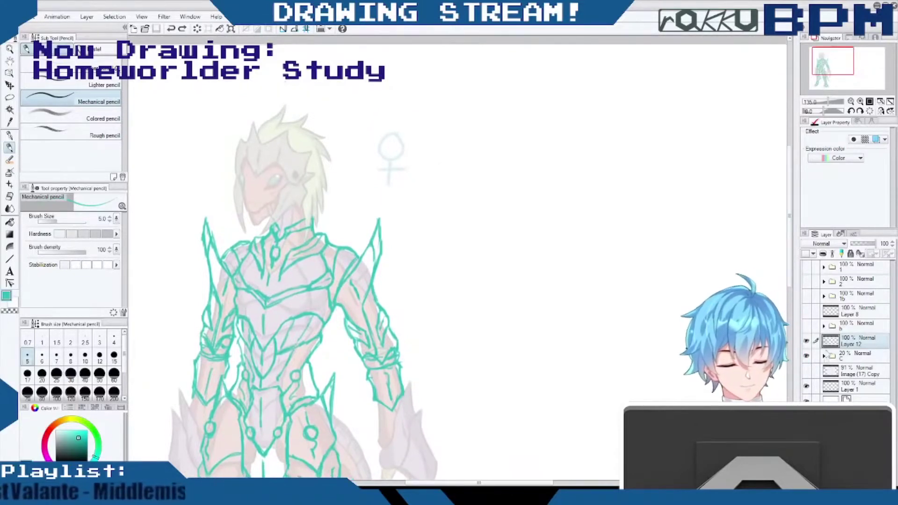
left_click(807, 356)
left_click_drag(792, 225, 782, 268)
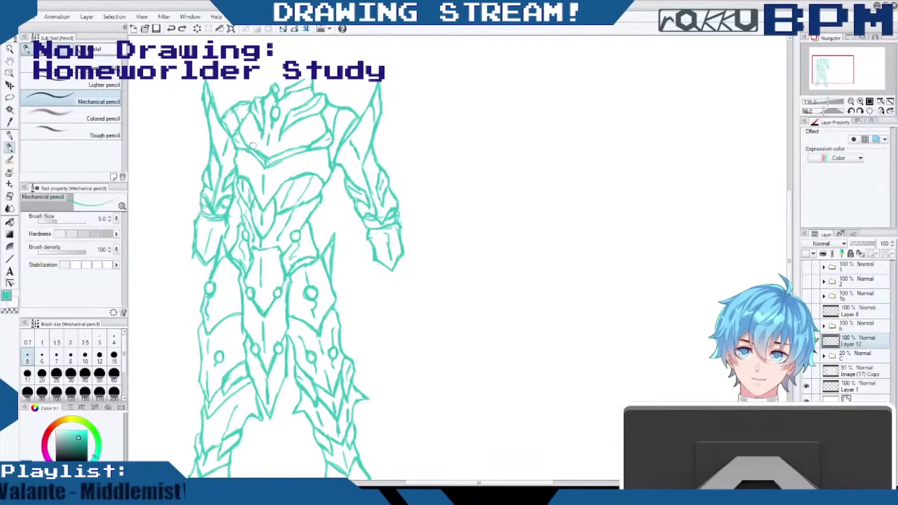
Refine the inner trim of the right elbow section and redraw the top edge of the central loincloth panel.
left_click_drag(221, 200, 234, 198)
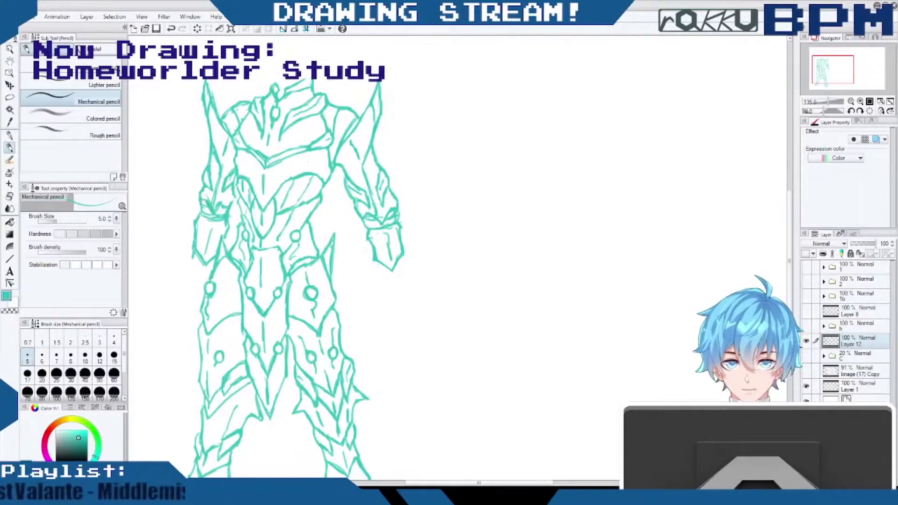
mouse_move(235, 195)
left_mouse_down()
mouse_move(232, 207)
mouse_move(222, 206)
left_mouse_up()
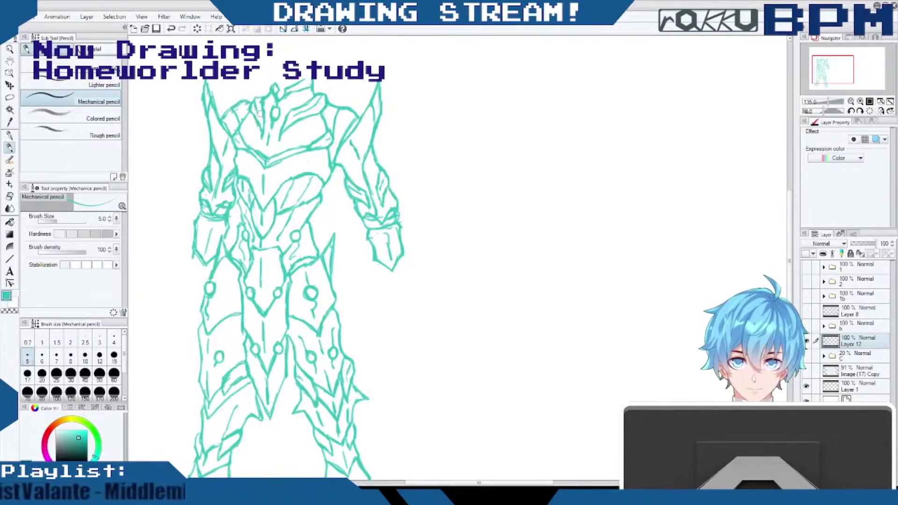
mouse_move(258, 254)
left_mouse_down()
mouse_move(247, 246)
mouse_move(249, 259)
mouse_move(250, 248)
mouse_move(280, 252)
left_mouse_up()
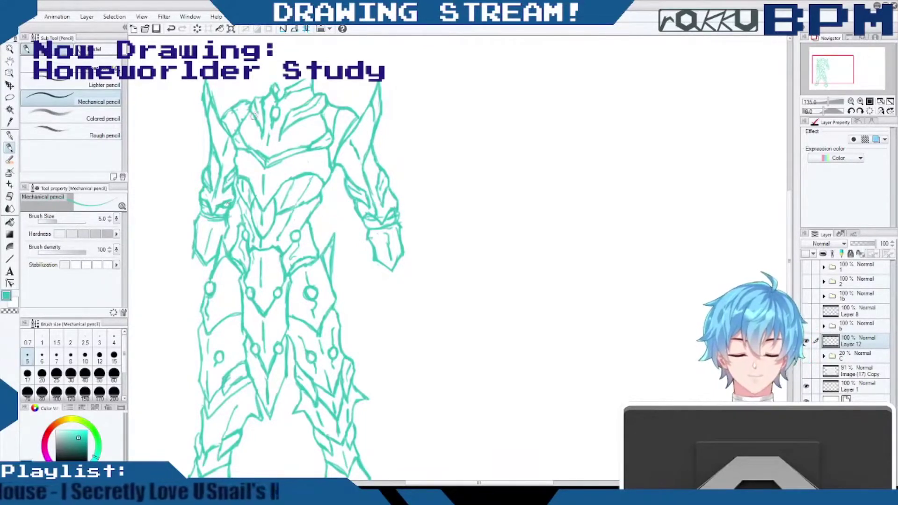
mouse_move(790, 261)
left_mouse_down()
mouse_move(789, 283)
mouse_move(789, 259)
left_mouse_up()
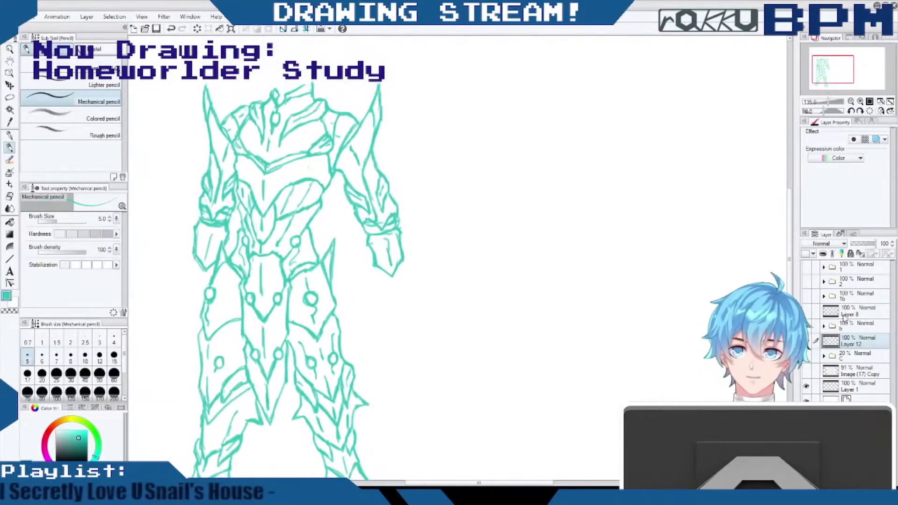
Show the figure in folder C again and sketch overlapping pointed plates over the base of the tail beside the thigh.
left_click(811, 356)
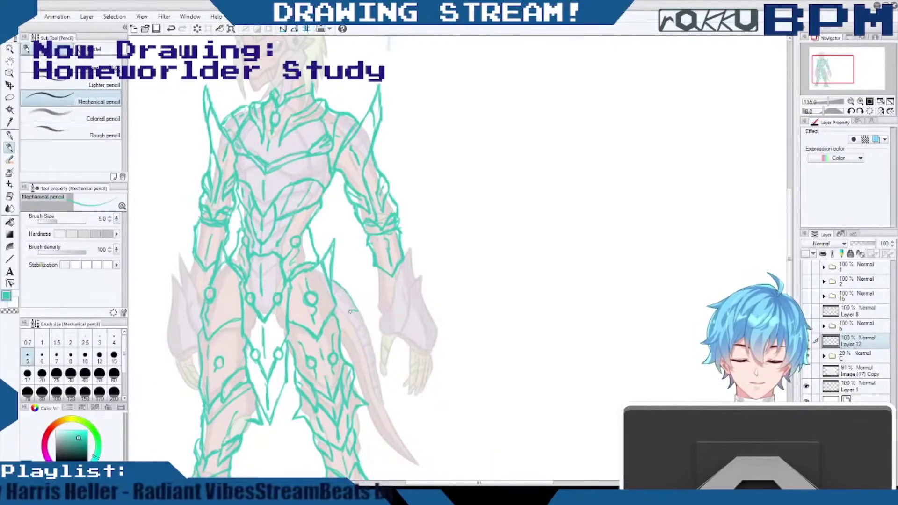
left_click_drag(350, 312, 337, 309)
left_click_drag(358, 311, 367, 339)
mouse_move(364, 337)
left_mouse_down()
mouse_move(345, 319)
mouse_move(363, 342)
mouse_move(363, 321)
mouse_move(373, 355)
mouse_move(350, 334)
mouse_move(356, 350)
mouse_move(344, 332)
mouse_move(356, 303)
mouse_move(359, 359)
left_mouse_up()
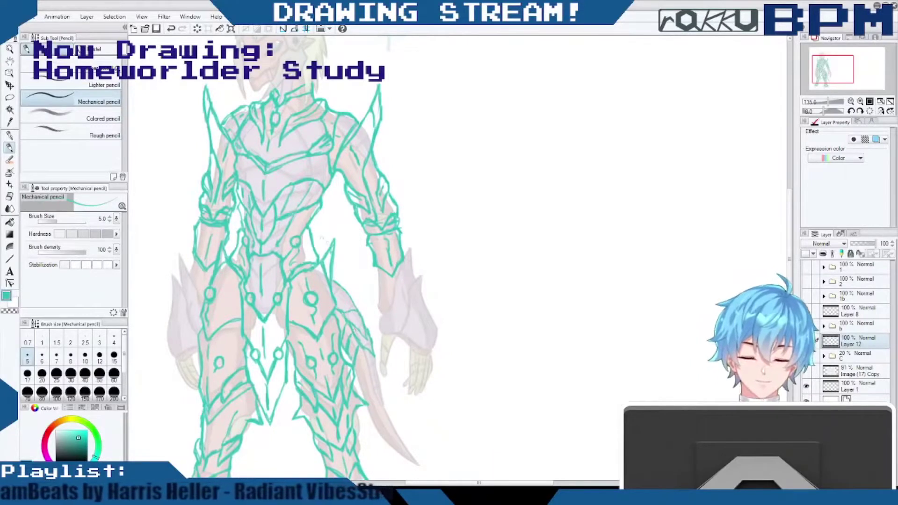
left_click_drag(366, 351, 377, 361)
mouse_move(376, 360)
left_mouse_down()
mouse_move(366, 330)
mouse_move(347, 323)
mouse_move(357, 310)
left_mouse_up()
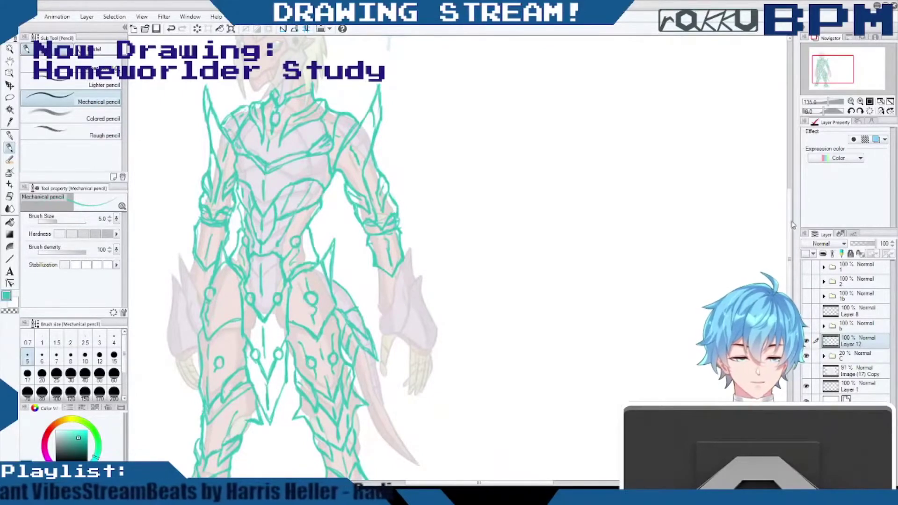
Refine the tip of the shoulder spike on the figure's left-hand side of the canvas and check the rest of the outfit.
left_click_drag(791, 225, 790, 188)
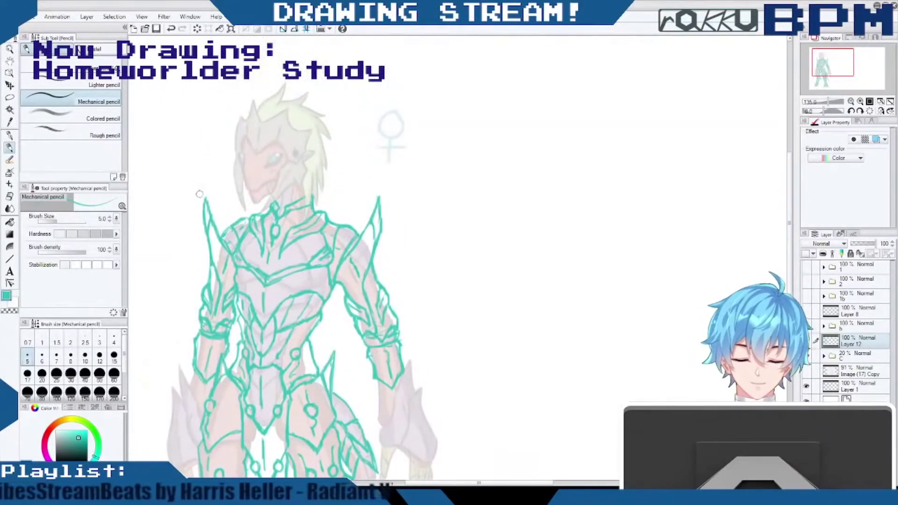
mouse_move(207, 200)
left_mouse_down()
mouse_move(201, 220)
mouse_move(211, 214)
left_mouse_up()
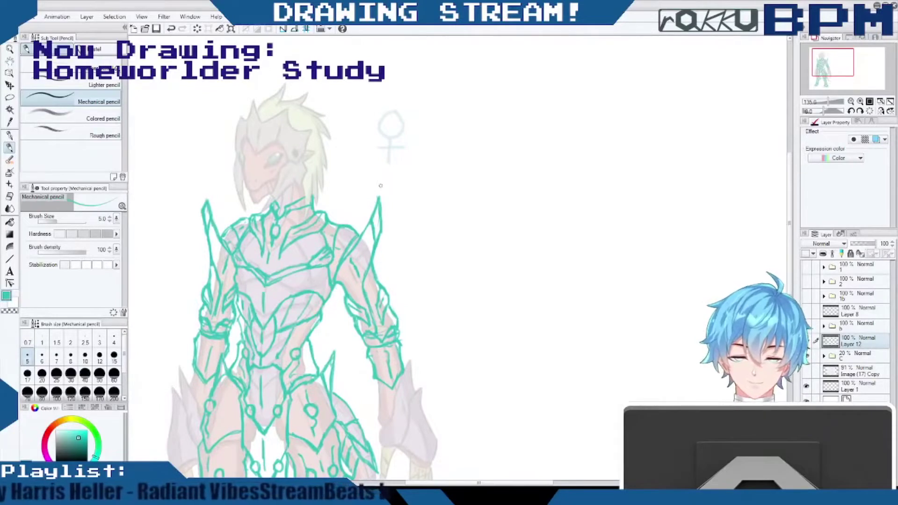
left_click_drag(791, 229, 790, 211)
scroll(790, 212, "up", 2)
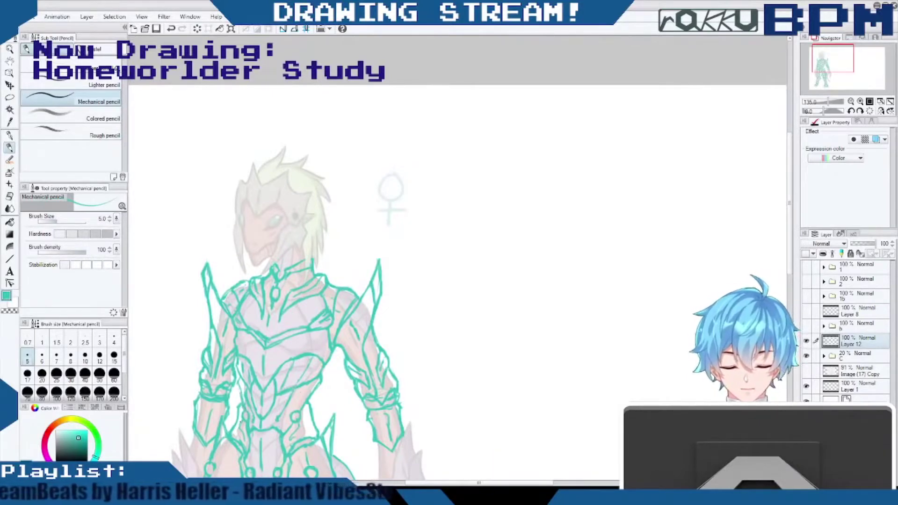
left_click_drag(789, 250, 787, 282)
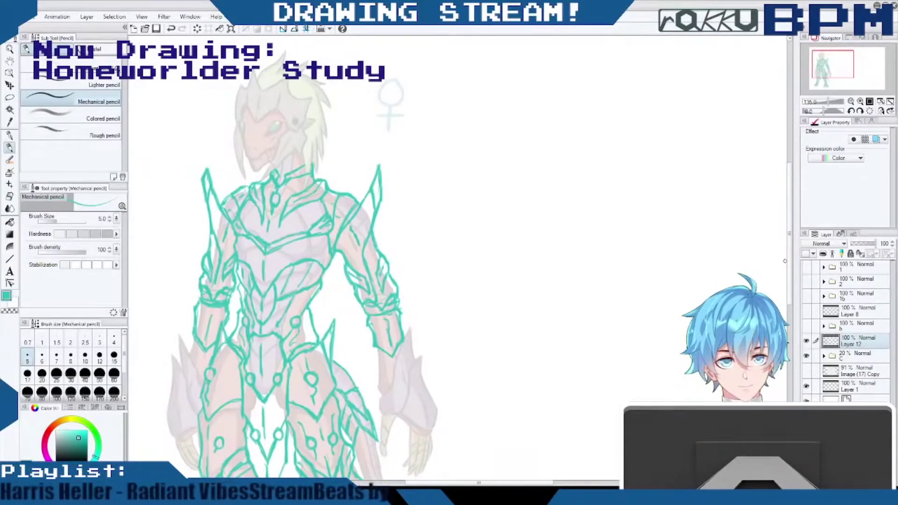
mouse_move(789, 261)
left_mouse_down()
mouse_move(789, 253)
mouse_move(788, 309)
left_mouse_up()
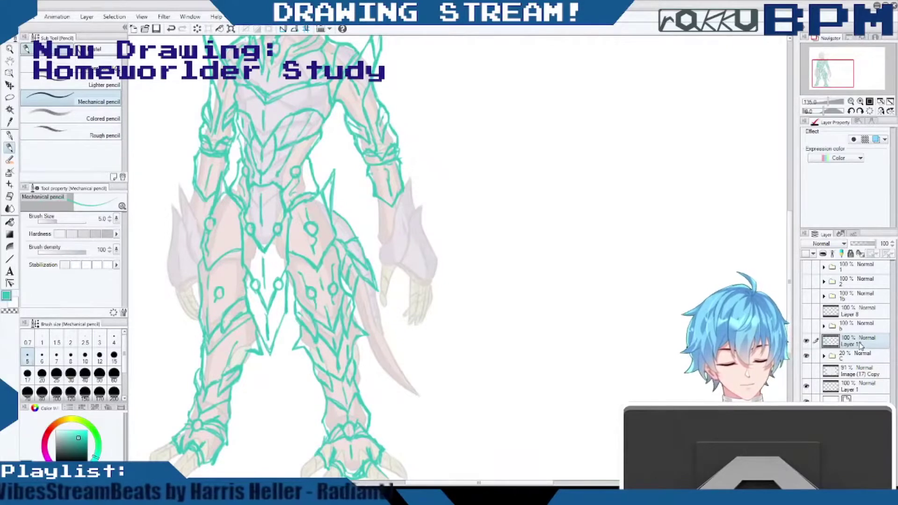
Move the outfit line sketch to the empty canvas area right of the figure and rename its layer to 1.
left_click(9, 85)
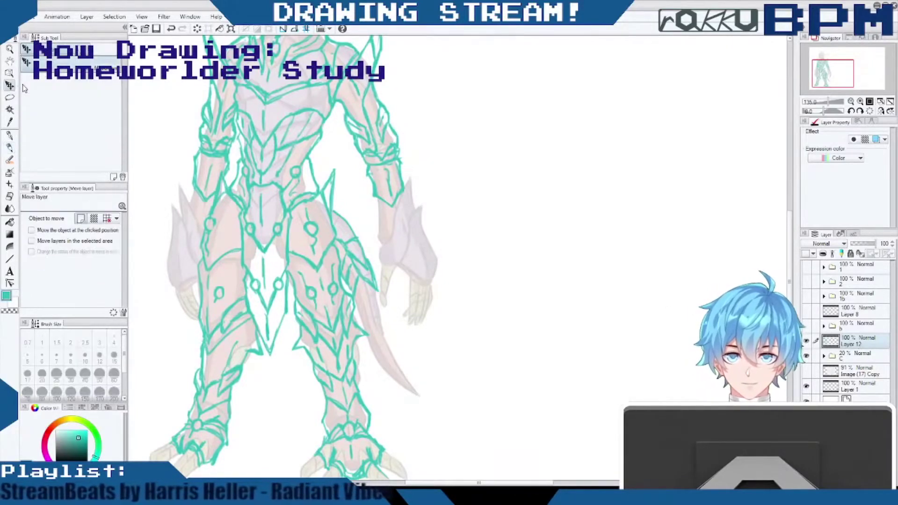
left_click_drag(447, 255, 748, 265)
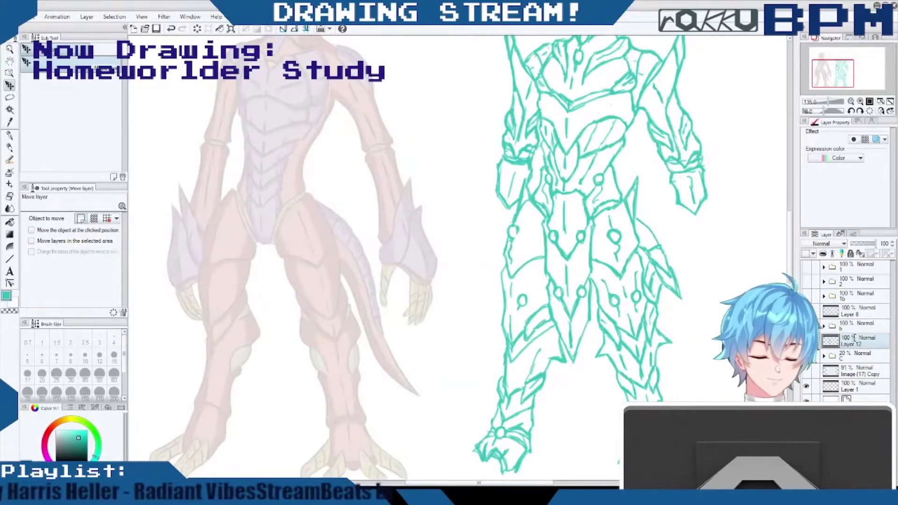
type("1")
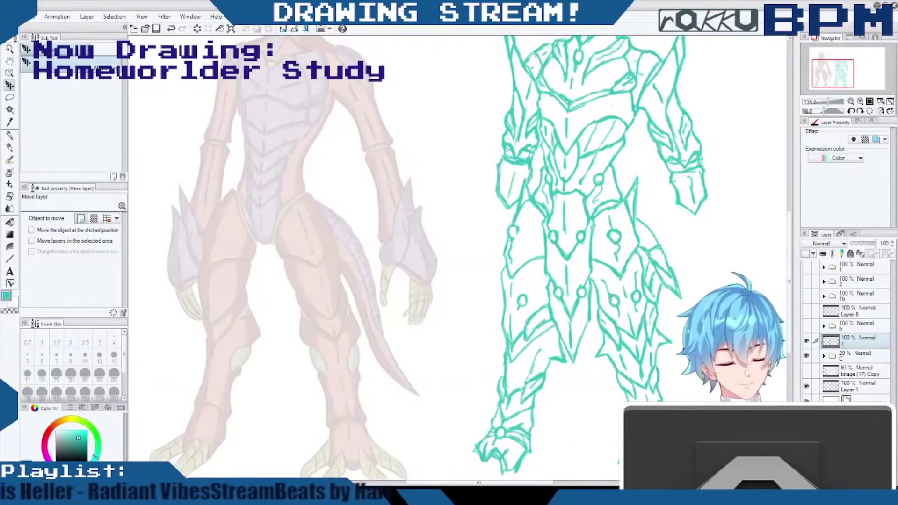
Add a new layer above the outfit and sketch the helmet's front face edge and pointed chin with the Mechanical pencil.
key("ctrl+shift+n")
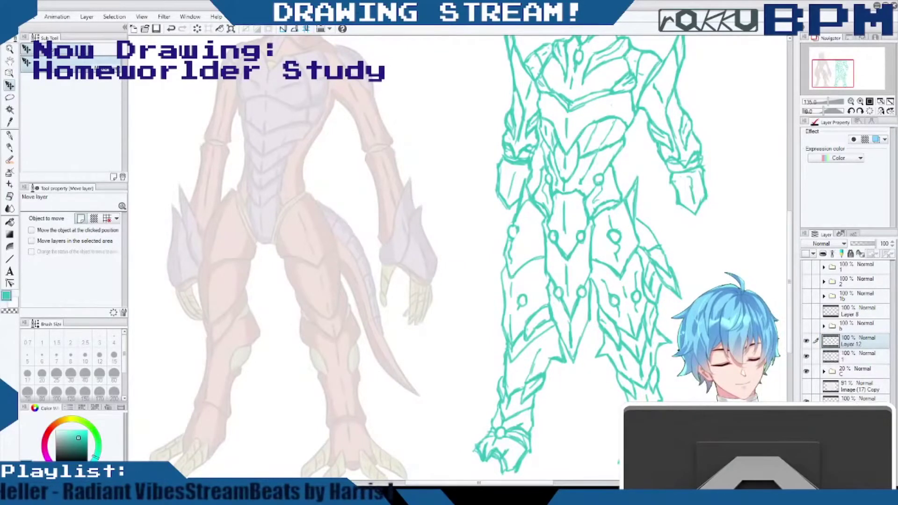
scroll(778, 236, "up", 3)
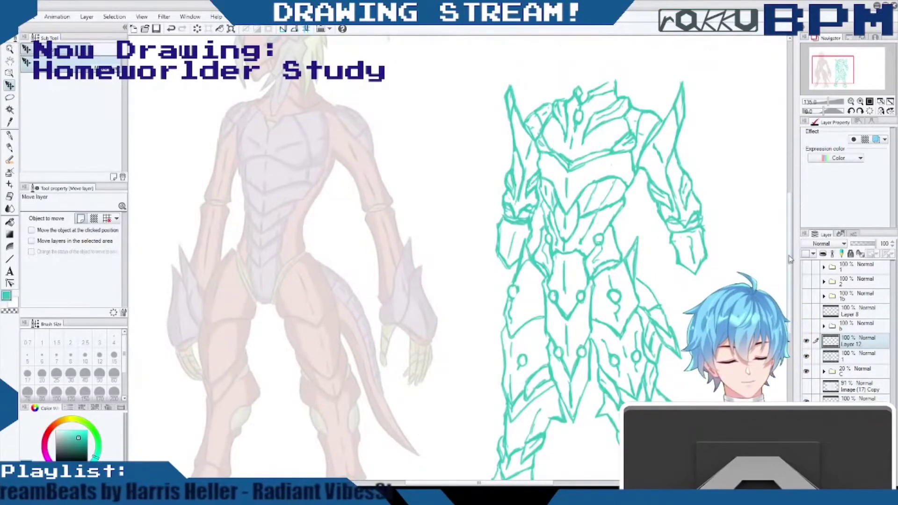
scroll(778, 236, "up", 10)
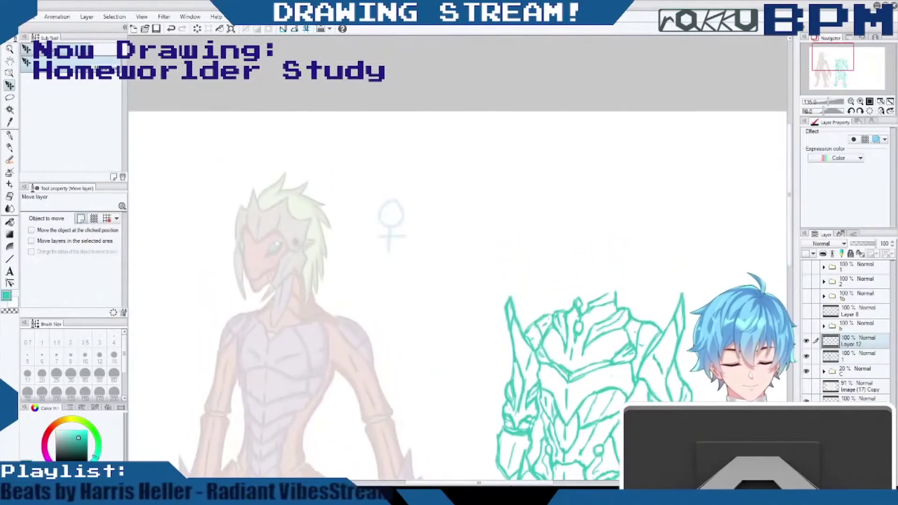
left_click_drag(503, 483, 472, 483)
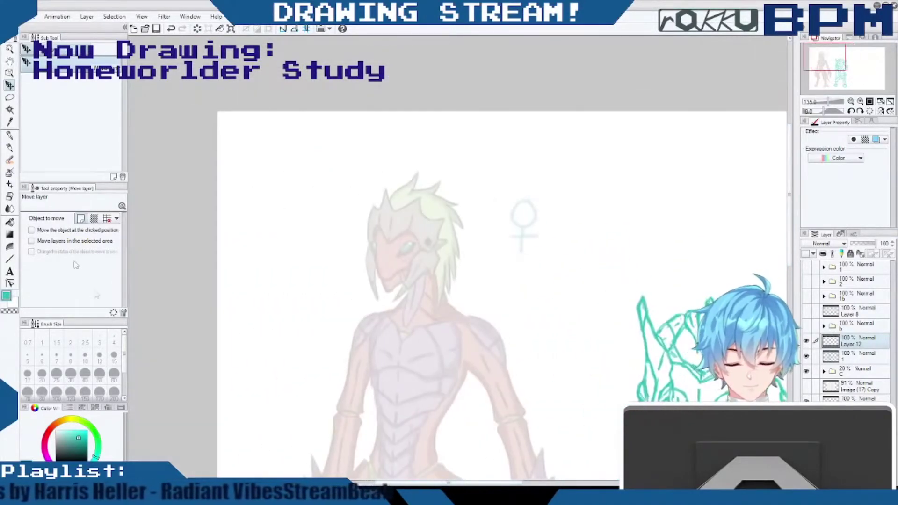
left_click(10, 147)
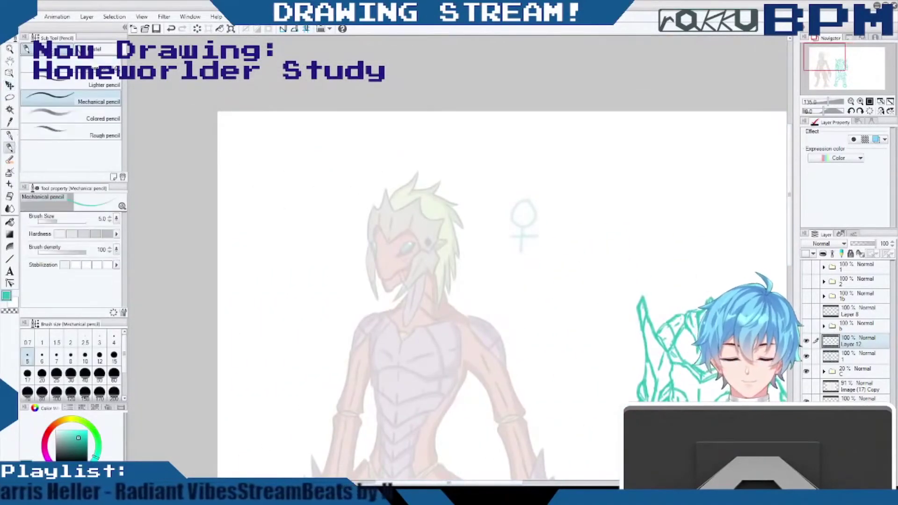
left_click_drag(789, 198, 783, 233)
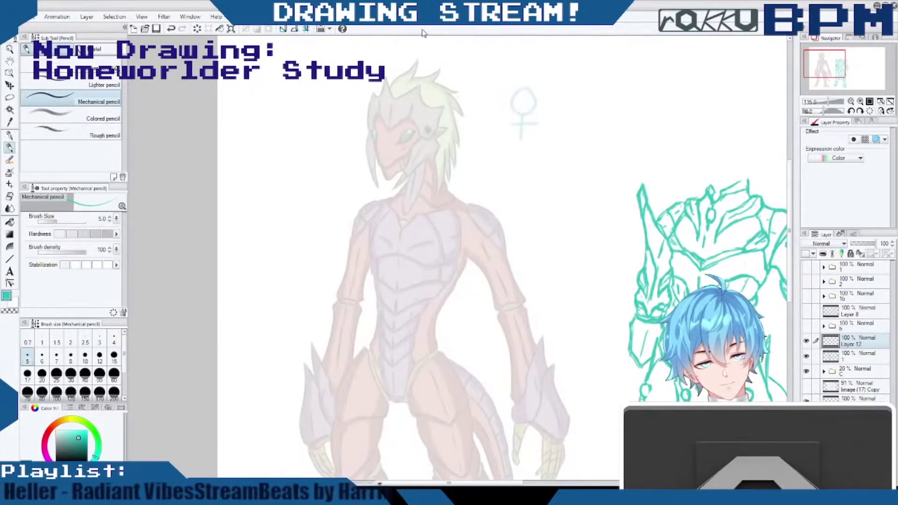
mouse_move(371, 91)
left_mouse_down()
mouse_move(364, 135)
mouse_move(391, 186)
left_mouse_up()
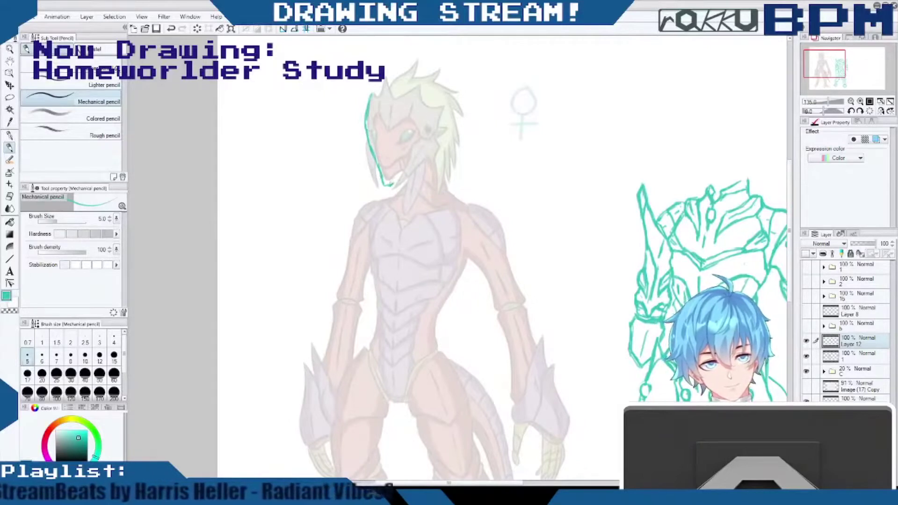
left_click_drag(390, 183, 408, 164)
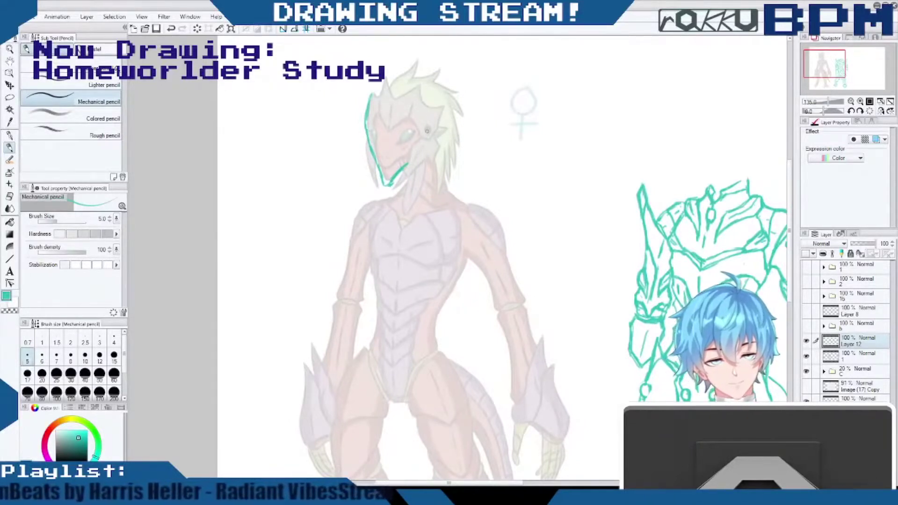
left_click_drag(366, 140, 382, 171)
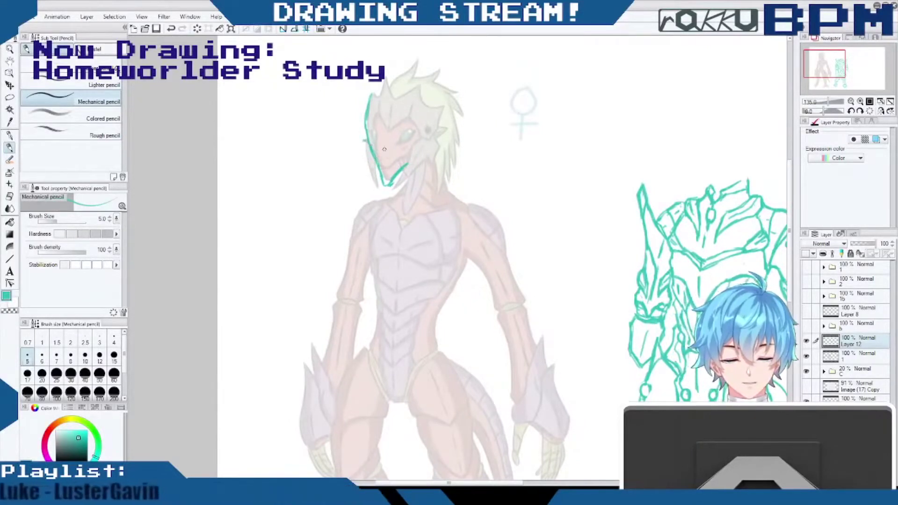
key("ctrl+z")
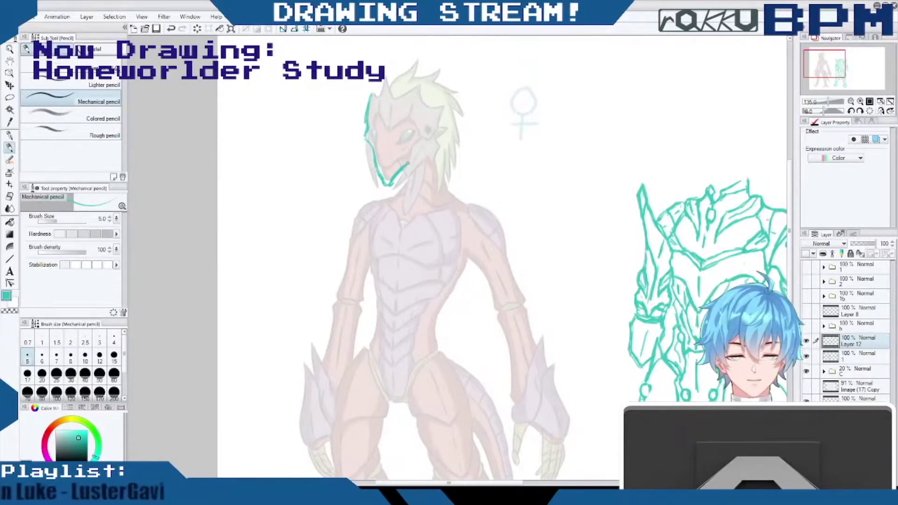
mouse_move(485, 60)
left_mouse_down()
mouse_move(430, 114)
mouse_move(440, 109)
left_mouse_up()
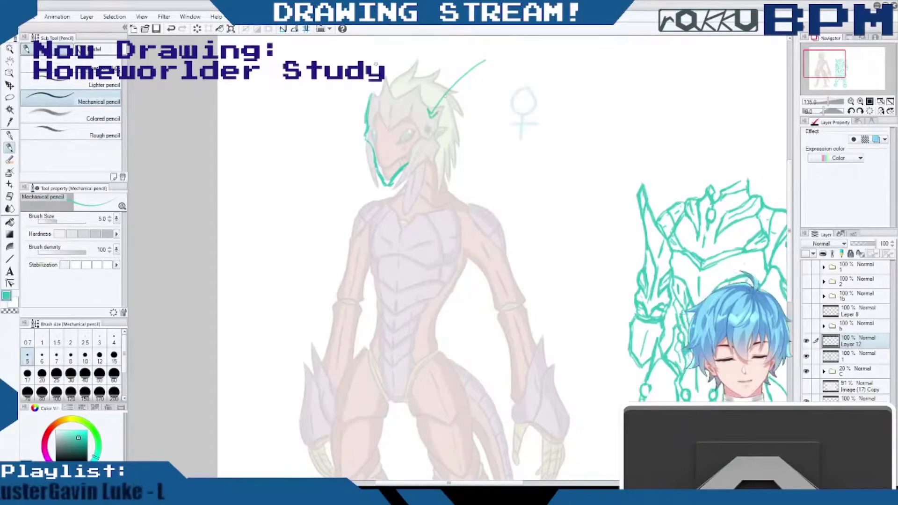
left_click_drag(387, 84, 375, 108)
key("ctrl+z")
key("ctrl+z")
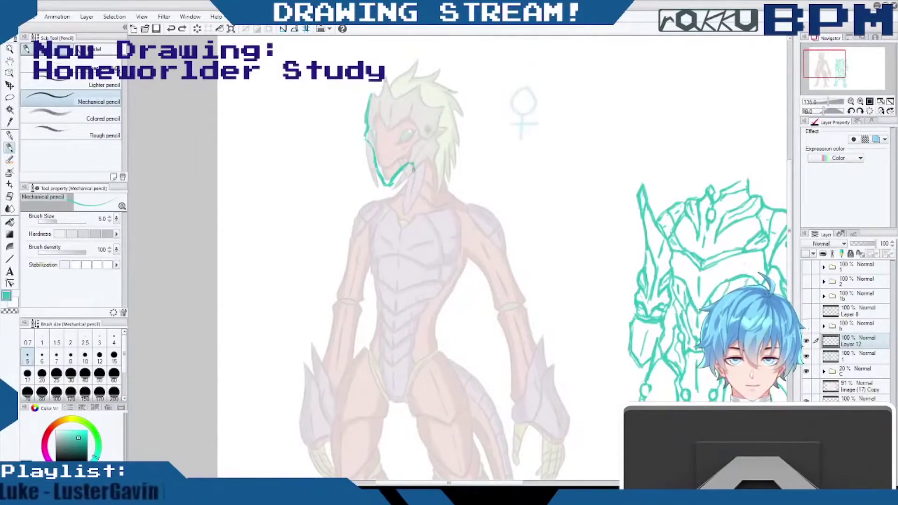
Extend the helmet's jaw edge back under the cheek and outline the crown with a pointed crest down to the back of the head.
left_click_drag(407, 169, 413, 162)
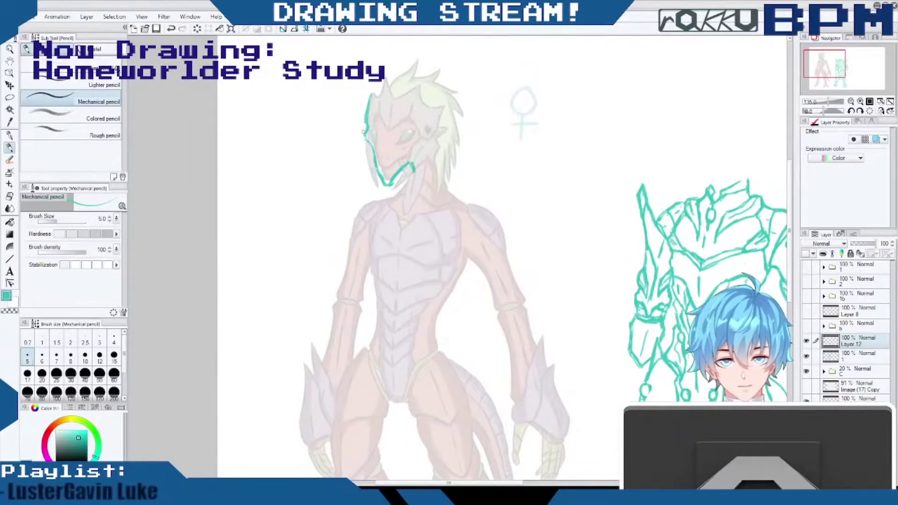
mouse_move(368, 142)
left_mouse_down()
mouse_move(377, 177)
mouse_move(373, 160)
mouse_move(439, 154)
left_mouse_up()
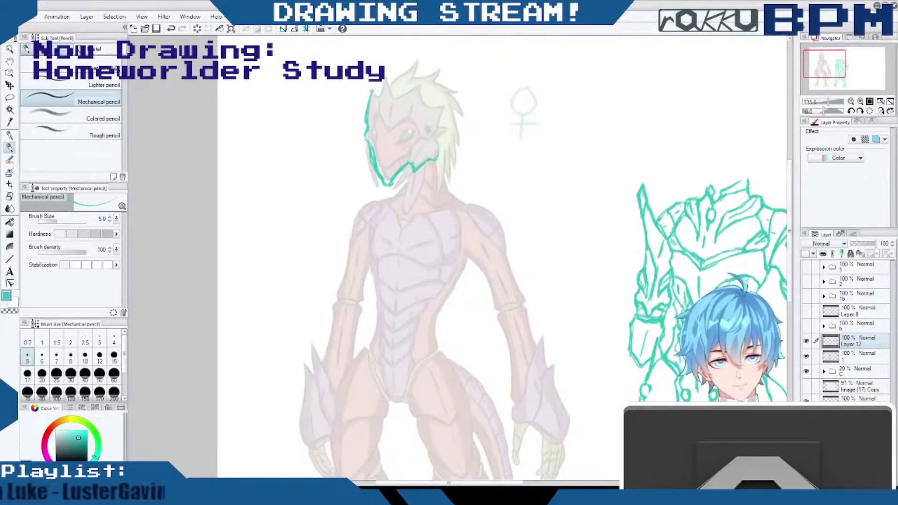
mouse_move(374, 85)
left_mouse_down()
mouse_move(413, 44)
mouse_move(418, 77)
mouse_move(442, 94)
left_mouse_up()
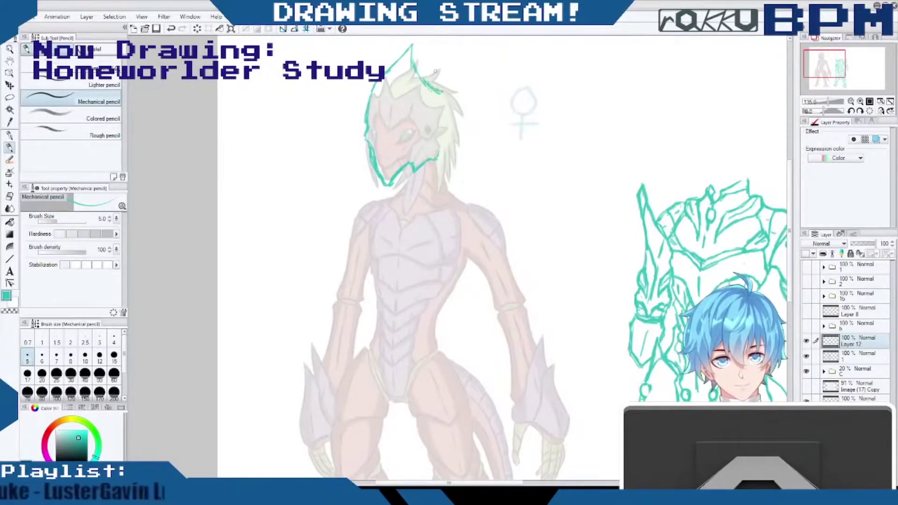
mouse_move(387, 65)
left_mouse_down()
mouse_move(368, 104)
mouse_move(409, 47)
mouse_move(437, 93)
mouse_move(430, 87)
left_mouse_up()
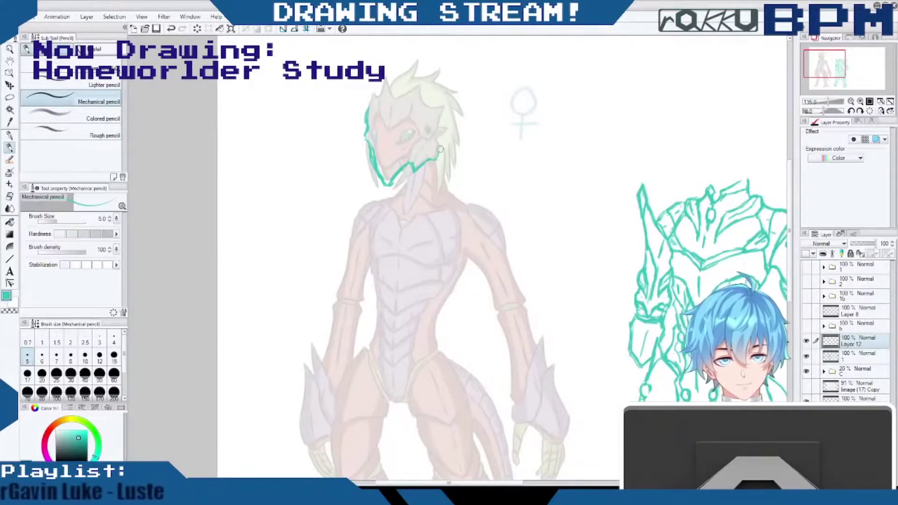
left_click_drag(366, 115, 383, 81)
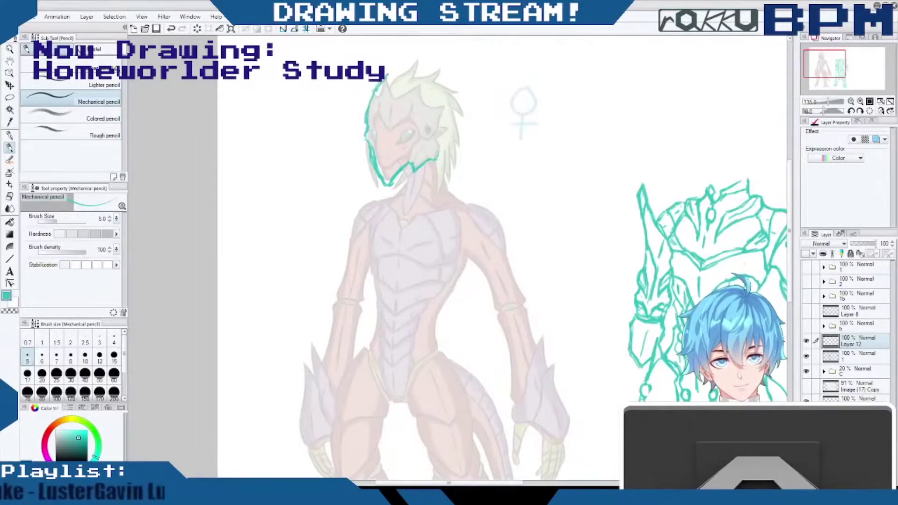
mouse_move(385, 79)
left_mouse_down()
mouse_move(413, 75)
mouse_move(444, 99)
mouse_move(441, 129)
left_mouse_up()
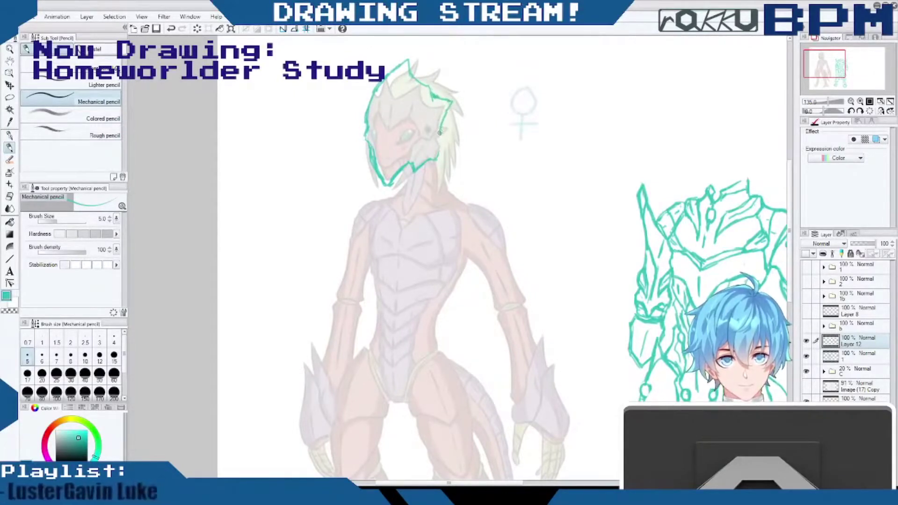
Draw the V-shaped face-plate line from the cheek down to the chin and remove the helmet's rear edge.
mouse_move(438, 133)
left_mouse_down()
mouse_move(386, 169)
mouse_move(377, 160)
mouse_move(442, 133)
left_mouse_up()
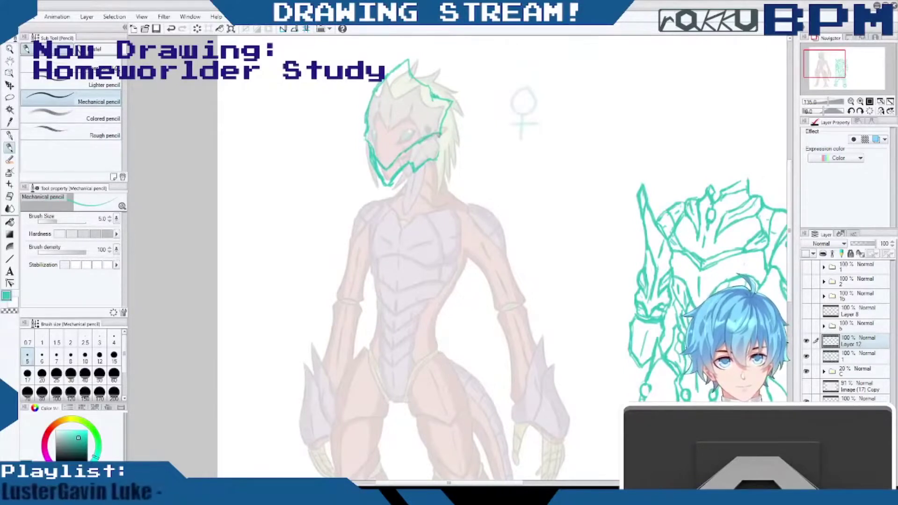
left_click_drag(439, 135, 424, 138)
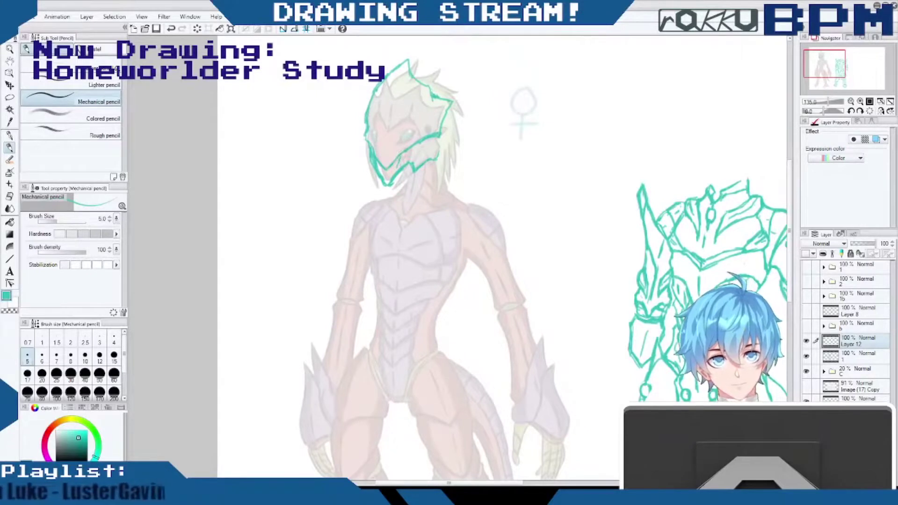
left_click_drag(451, 105, 445, 123)
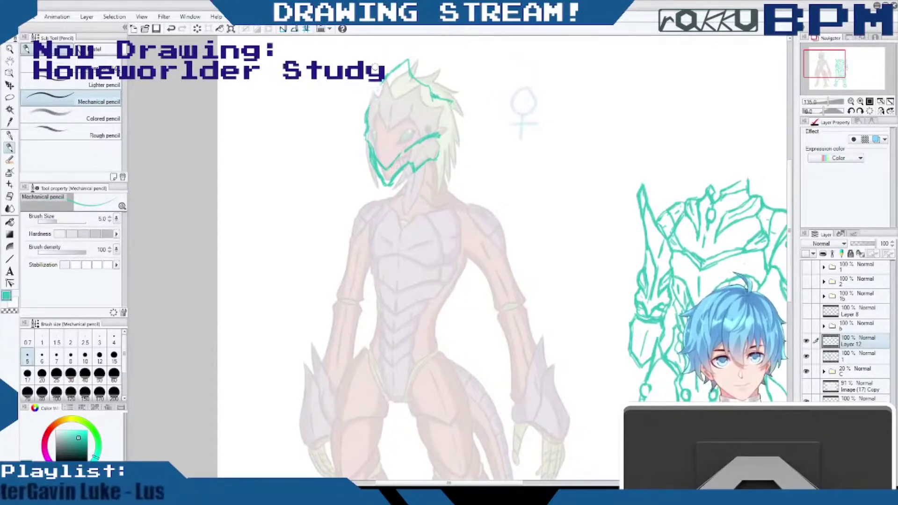
Redraw the helmet's front edge from the crest down and reshape the jaw plate's lower and rear edges.
mouse_move(381, 81)
left_mouse_down()
mouse_move(365, 109)
mouse_move(365, 136)
left_mouse_up()
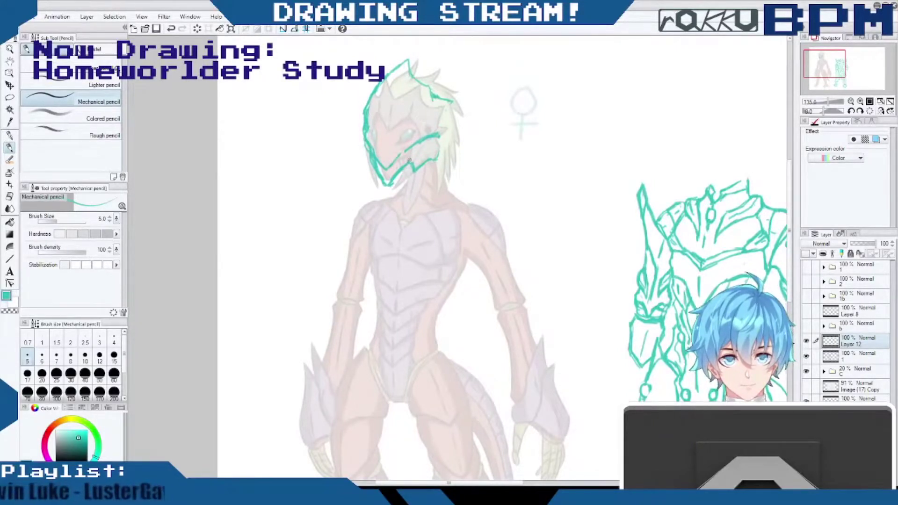
left_click_drag(410, 160, 423, 158)
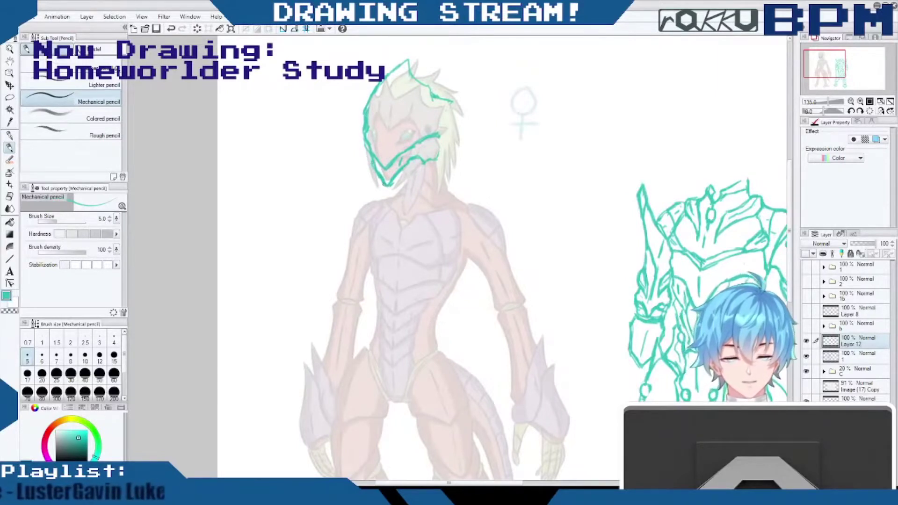
left_click_drag(438, 141, 431, 159)
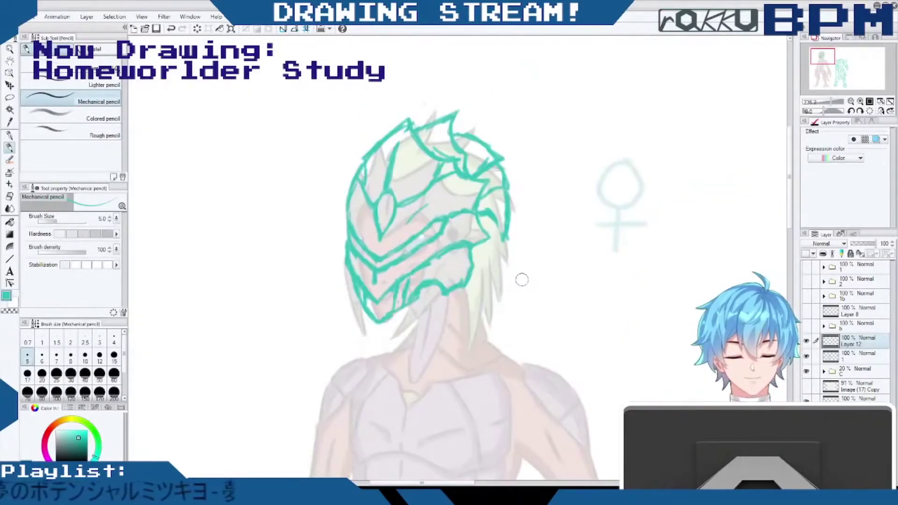
Try long pointed hair strands hanging from the back of the helmet down to the shoulder.
mouse_move(503, 240)
left_mouse_down()
mouse_move(511, 283)
mouse_move(496, 275)
mouse_move(509, 328)
left_mouse_up()
left_click_drag(466, 282, 501, 356)
left_click_drag(490, 301, 508, 348)
left_click_drag(497, 285, 520, 358)
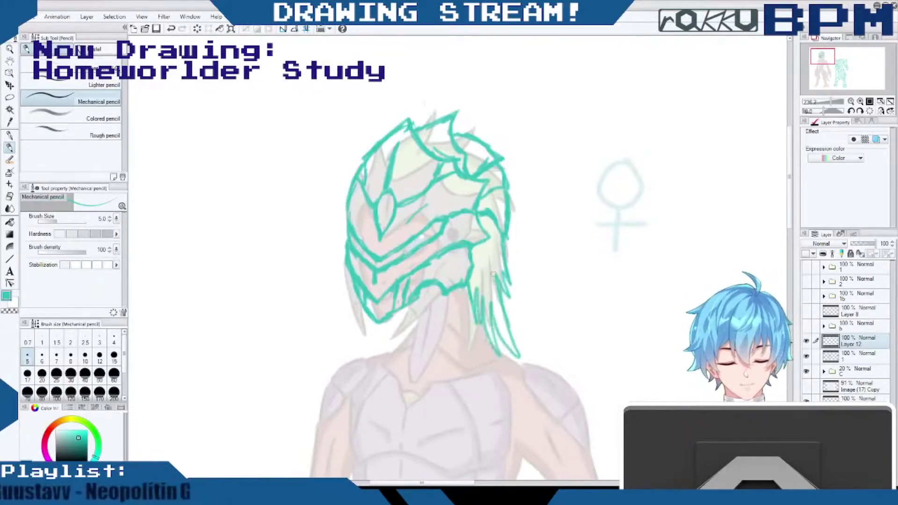
left_click_drag(491, 234, 478, 244)
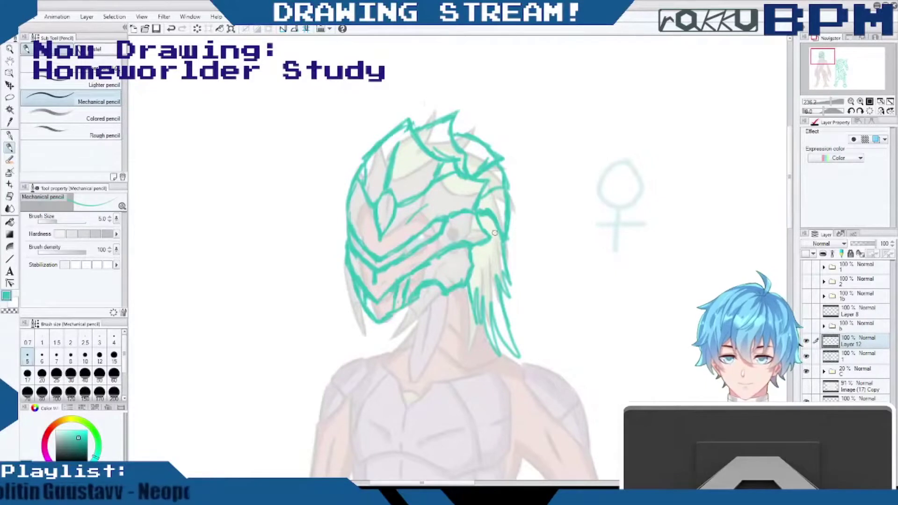
key("ctrl+z")
key("ctrl+z")
key("ctrl+z")
key("ctrl+z")
key("ctrl+z")
key("ctrl+z")
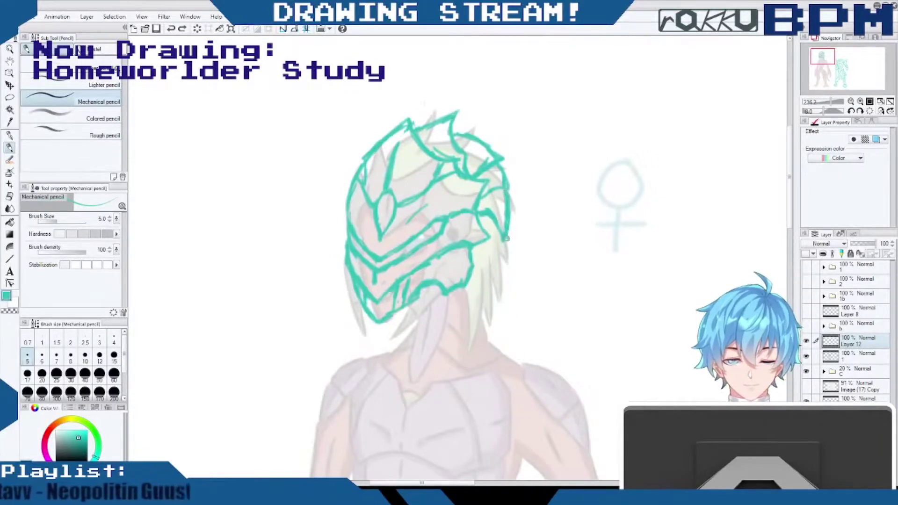
Try a tapered neck guard running from the helmet's rear edge and jaw down towards the shoulder.
mouse_move(509, 234)
left_mouse_down()
mouse_move(501, 265)
mouse_move(507, 309)
left_mouse_up()
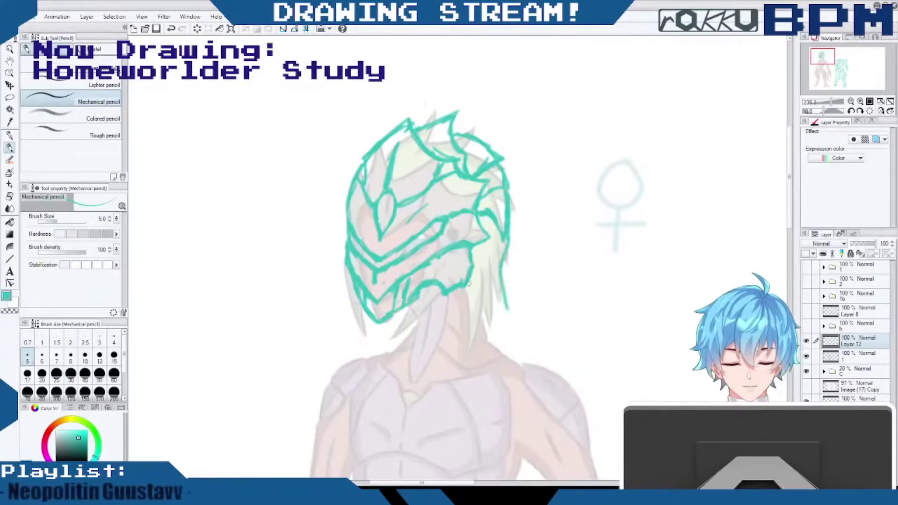
left_click_drag(469, 283, 516, 370)
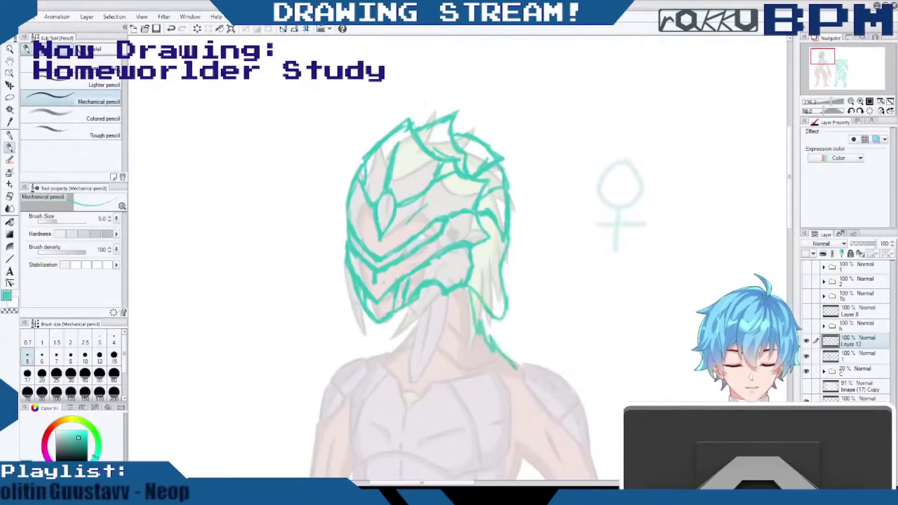
mouse_move(501, 278)
left_mouse_down()
mouse_move(510, 319)
mouse_move(496, 322)
left_mouse_up()
left_click_drag(469, 281, 496, 316)
left_click_drag(505, 279, 497, 324)
left_click_drag(508, 258, 502, 283)
left_click_drag(510, 246, 503, 276)
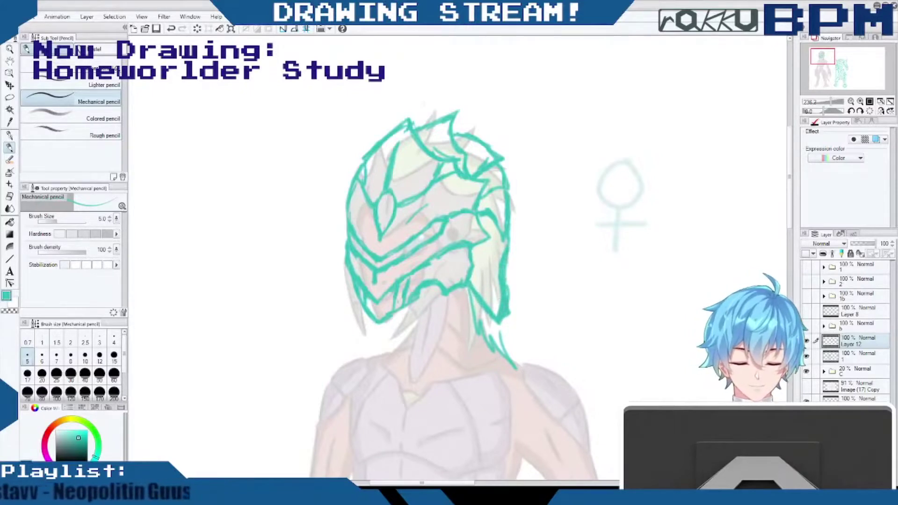
key("ctrl+z")
key("ctrl+z")
key("ctrl+z")
key("ctrl+z")
key("ctrl+z")
key("ctrl+z")
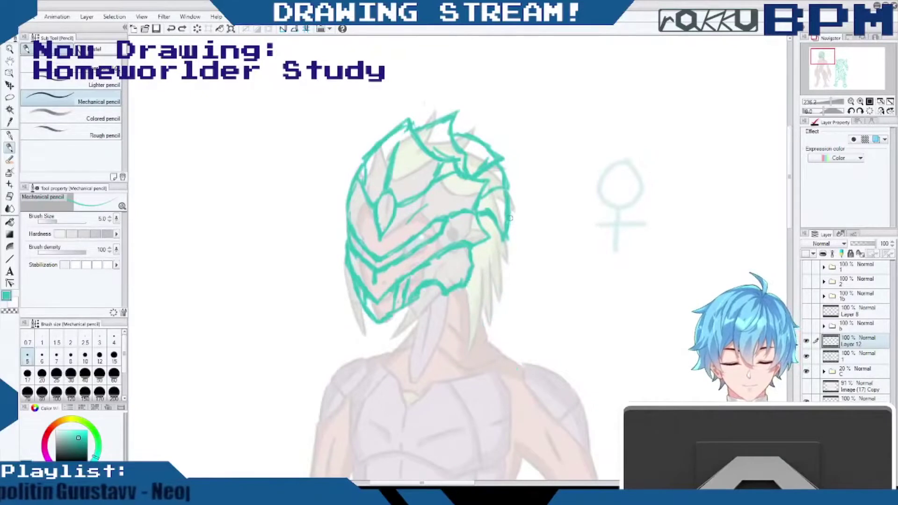
Touch up the helmet's rear edge and sketch a collar below the chin with a pointed front plate over the upper chest.
left_click(488, 215)
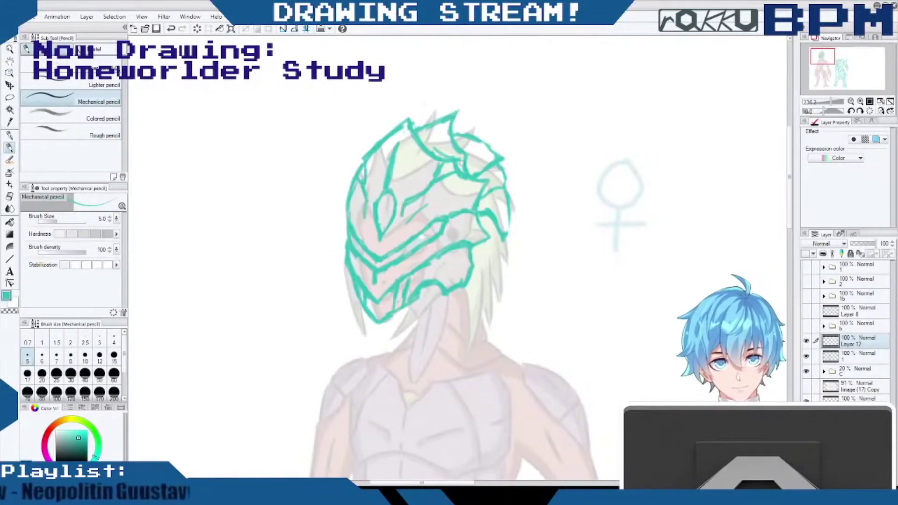
scroll(797, 222, "down", 3)
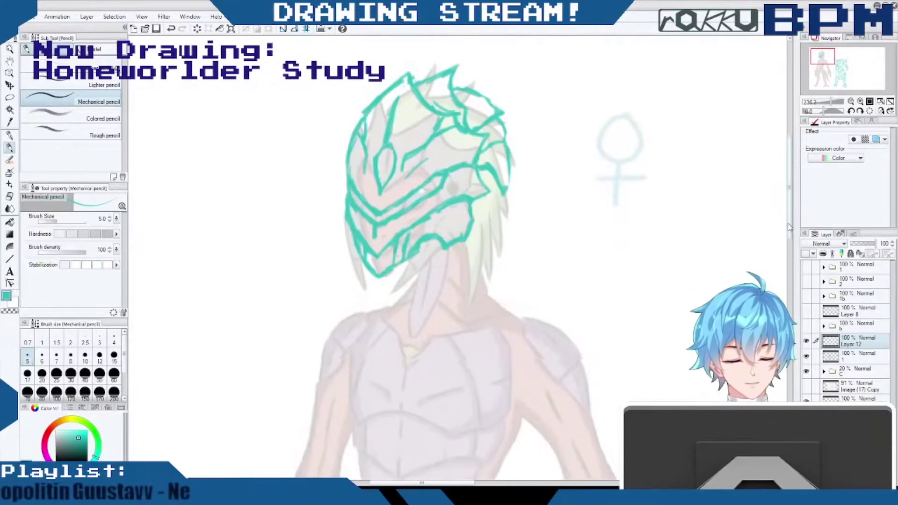
scroll(767, 244, "down", 3)
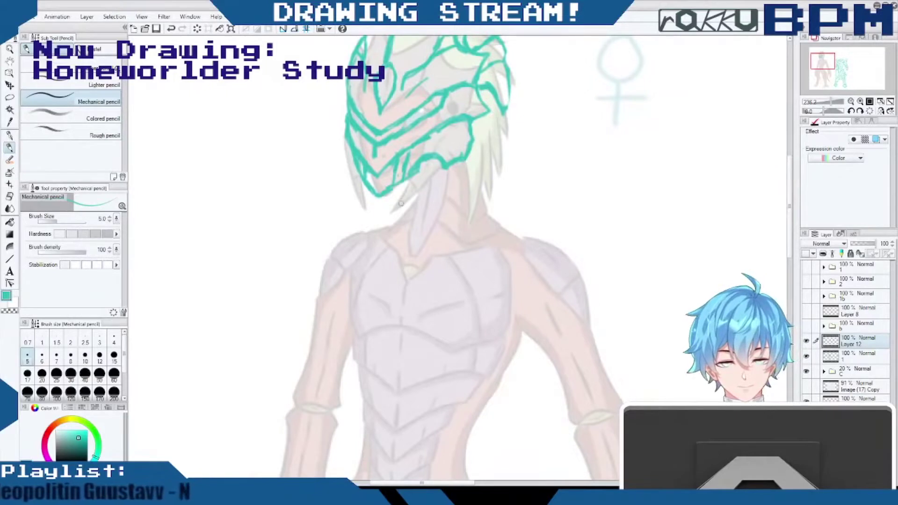
mouse_move(406, 209)
left_mouse_down()
mouse_move(397, 236)
mouse_move(404, 269)
left_mouse_up()
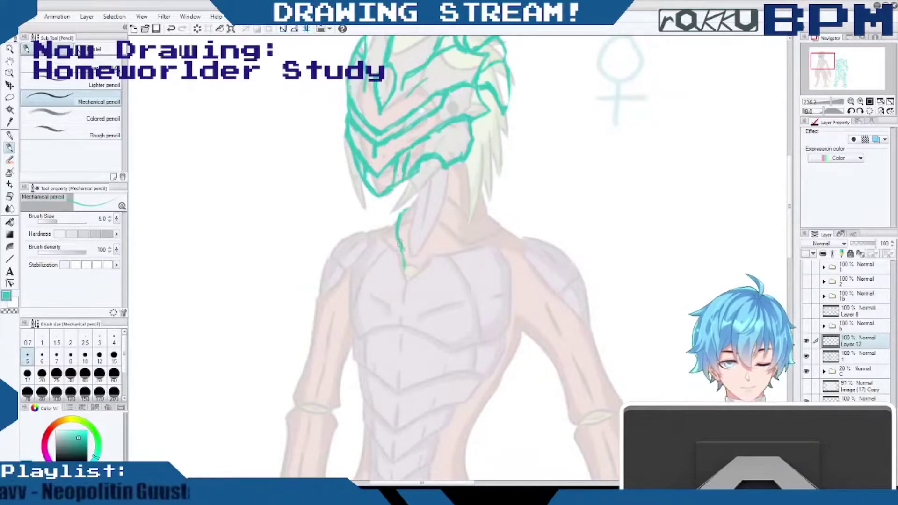
mouse_move(398, 234)
left_mouse_down()
mouse_move(431, 220)
mouse_move(445, 244)
mouse_move(392, 250)
left_mouse_up()
mouse_move(395, 213)
left_mouse_down()
mouse_move(372, 236)
mouse_move(390, 254)
mouse_move(378, 260)
mouse_move(387, 290)
left_mouse_up()
mouse_move(438, 226)
left_mouse_down()
mouse_move(445, 270)
mouse_move(407, 306)
left_mouse_up()
mouse_move(381, 265)
left_mouse_down()
mouse_move(397, 311)
mouse_move(423, 295)
left_mouse_up()
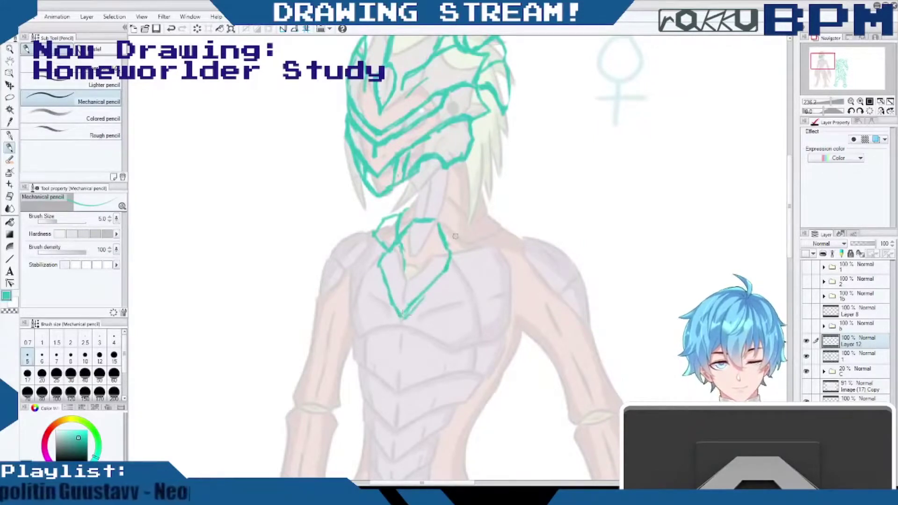
Sketch the raised collar flap rising behind the neck and wrapping across the shoulder to the front plate.
left_click_drag(455, 236, 468, 223)
mouse_move(471, 217)
left_mouse_down()
mouse_move(485, 197)
mouse_move(501, 227)
mouse_move(468, 269)
mouse_move(448, 276)
left_mouse_up()
mouse_move(502, 221)
left_mouse_down()
mouse_move(515, 236)
mouse_move(503, 274)
mouse_move(470, 291)
mouse_move(433, 284)
left_mouse_up()
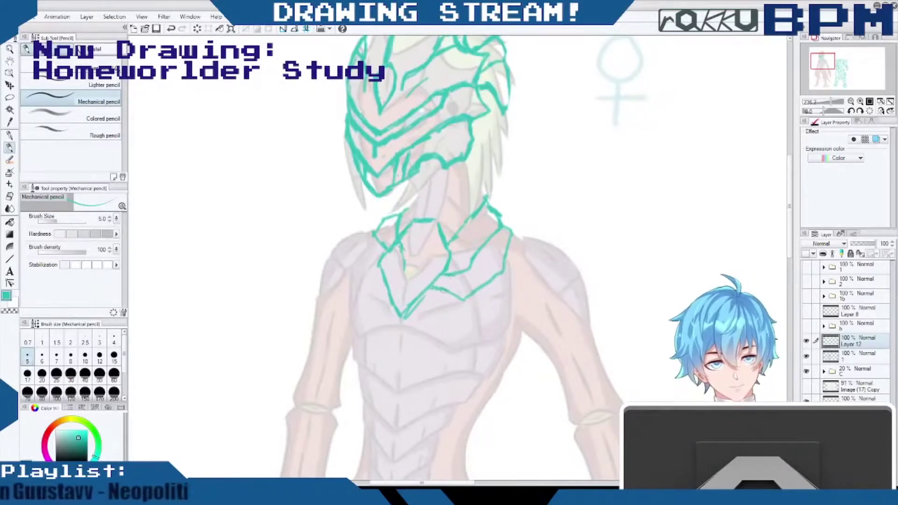
Outline the chestplate's edge from the far shoulder past the armpit to the ribs and along its curved lower edge.
mouse_move(500, 277)
left_mouse_down()
mouse_move(519, 347)
mouse_move(508, 373)
left_mouse_up()
left_click_drag(514, 232, 521, 240)
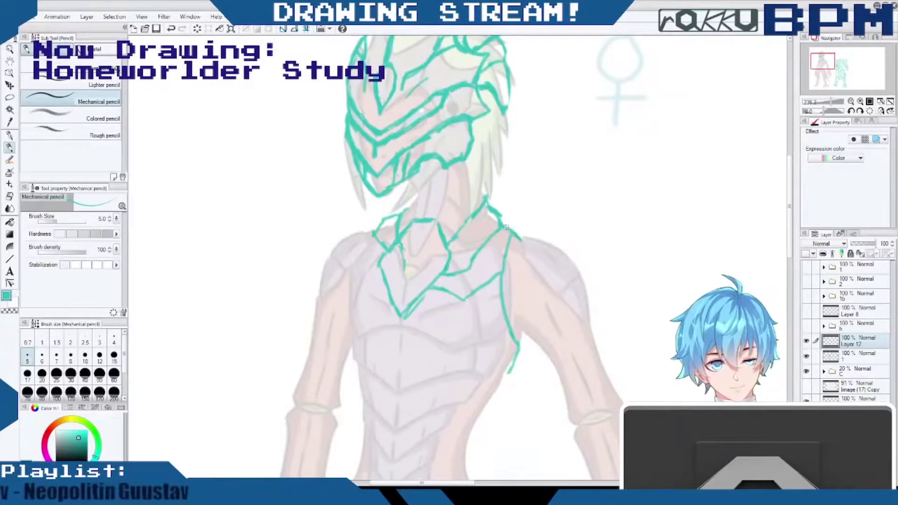
mouse_move(508, 372)
left_mouse_down()
mouse_move(494, 389)
mouse_move(452, 384)
mouse_move(392, 408)
left_mouse_up()
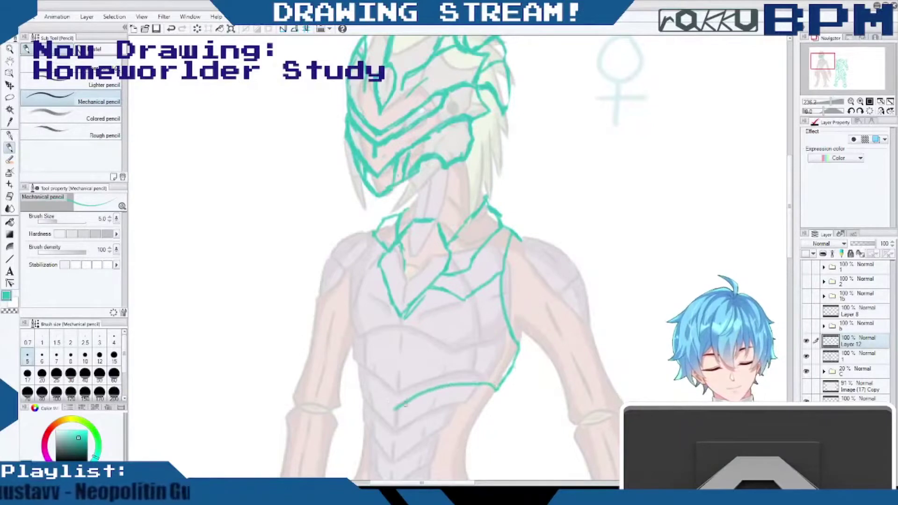
Erase the collar's sharp tip and the chestplate's bottom centre, and redraw the collar's base rounded with a side flap.
mouse_move(424, 298)
left_mouse_down()
mouse_move(407, 313)
mouse_move(394, 307)
mouse_move(400, 319)
left_mouse_up()
mouse_move(389, 403)
left_mouse_down()
mouse_move(399, 375)
mouse_move(406, 417)
left_mouse_up()
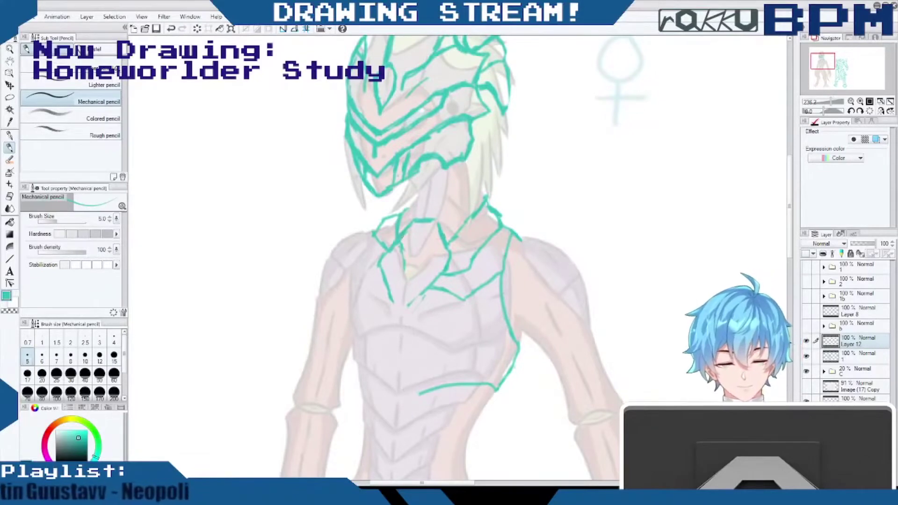
mouse_move(390, 285)
left_mouse_down()
mouse_move(405, 306)
mouse_move(434, 283)
mouse_move(408, 308)
mouse_move(390, 231)
mouse_move(370, 289)
left_mouse_up()
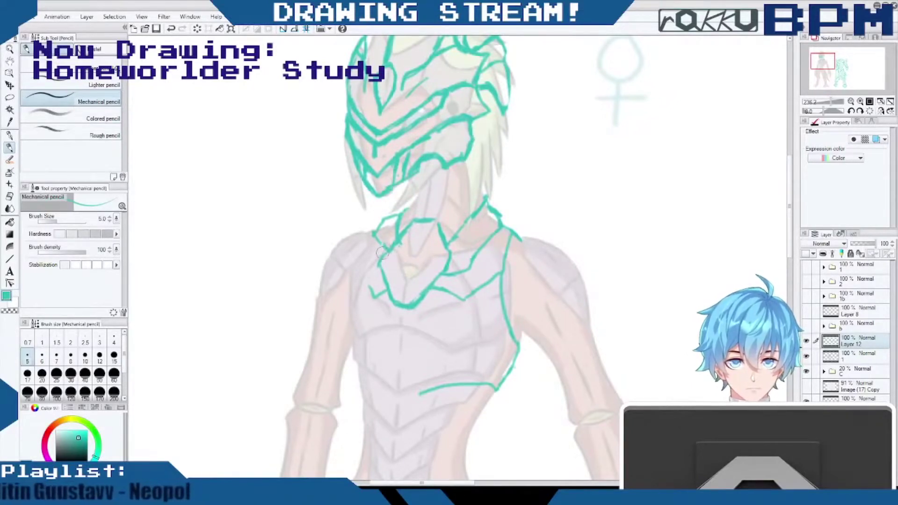
left_click_drag(380, 218, 377, 270)
left_click_drag(470, 216, 447, 247)
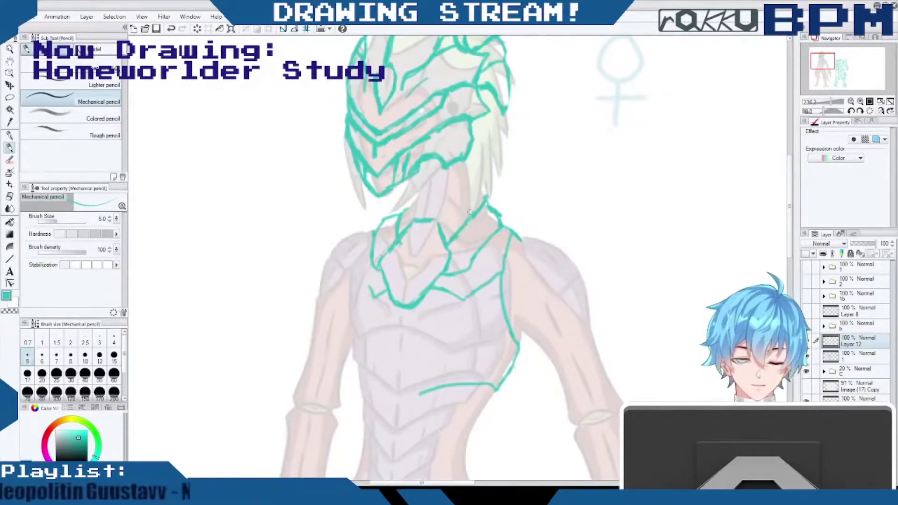
Outline the chestplate's other shoulder and side, and join them to the lower edge at the centre.
mouse_move(377, 227)
left_mouse_down()
mouse_move(360, 230)
mouse_move(378, 213)
mouse_move(351, 247)
mouse_move(373, 293)
mouse_move(345, 296)
left_mouse_up()
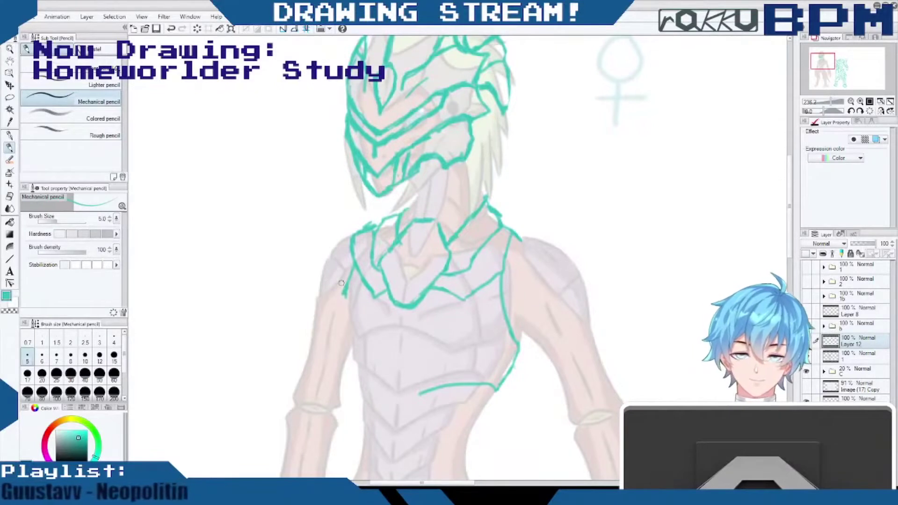
mouse_move(345, 295)
left_mouse_down()
mouse_move(351, 365)
mouse_move(394, 395)
left_mouse_up()
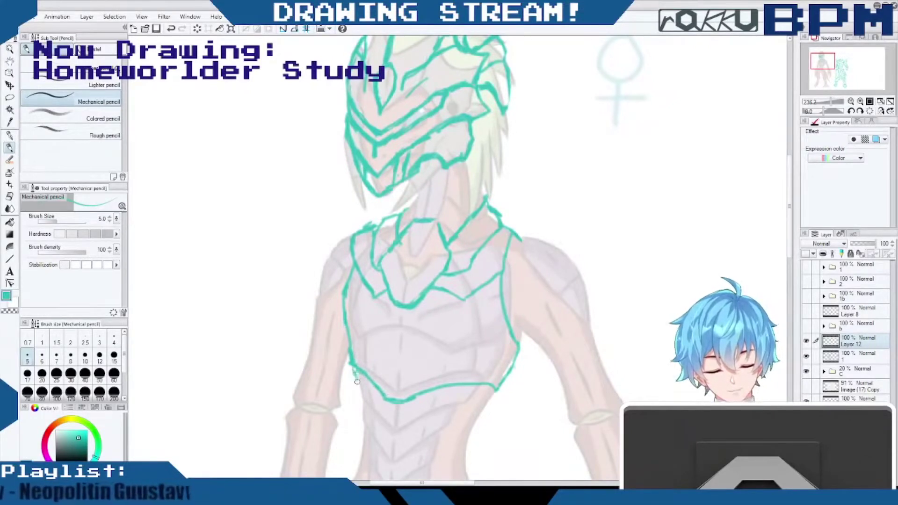
Add a second plate below the chestplate with a pointed bottom edge, and strengthen the collar and chestplate edges.
left_click_drag(357, 377, 360, 413)
left_click_drag(386, 294, 377, 298)
left_click_drag(448, 286, 467, 297)
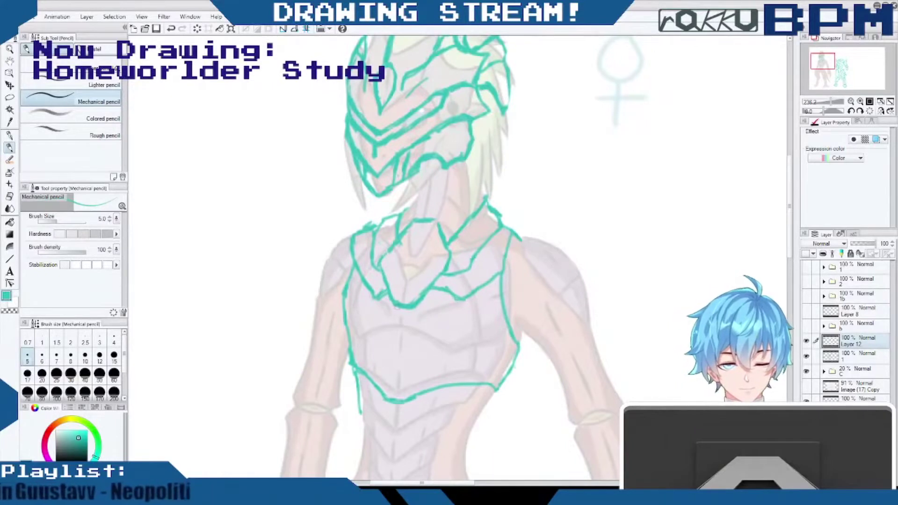
mouse_move(521, 338)
left_mouse_down()
mouse_move(482, 418)
mouse_move(458, 436)
mouse_move(390, 442)
mouse_move(355, 398)
left_mouse_up()
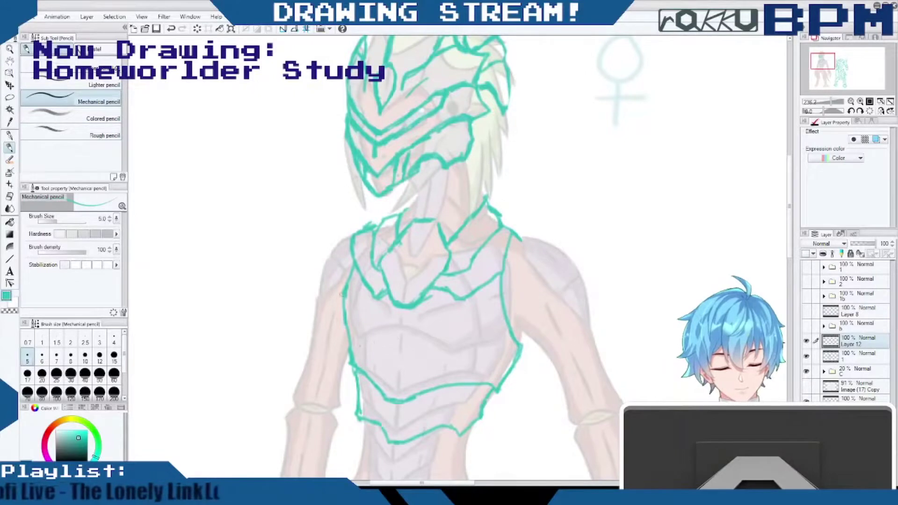
mouse_move(344, 344)
left_mouse_down()
mouse_move(353, 369)
mouse_move(343, 337)
mouse_move(353, 370)
mouse_move(395, 398)
mouse_move(446, 384)
mouse_move(488, 388)
mouse_move(435, 380)
left_mouse_up()
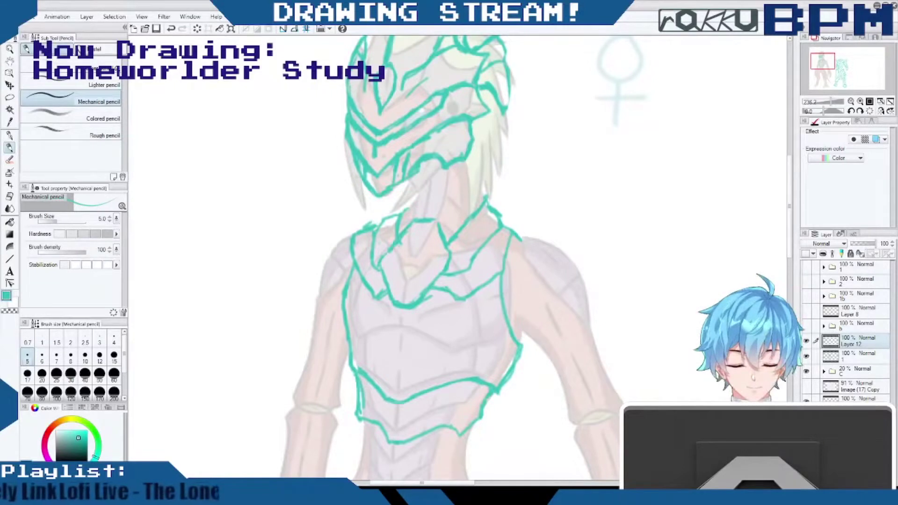
Draw the chestplate's centre line and converging side contours, and detail the lower plate's centre and bottom edge.
left_click_drag(400, 314, 398, 359)
left_click_drag(490, 301, 410, 381)
mouse_move(355, 300)
left_mouse_down()
mouse_move(375, 327)
mouse_move(385, 376)
left_mouse_up()
mouse_move(394, 412)
left_mouse_down()
mouse_move(363, 421)
mouse_move(396, 447)
mouse_move(446, 422)
mouse_move(463, 436)
left_mouse_up()
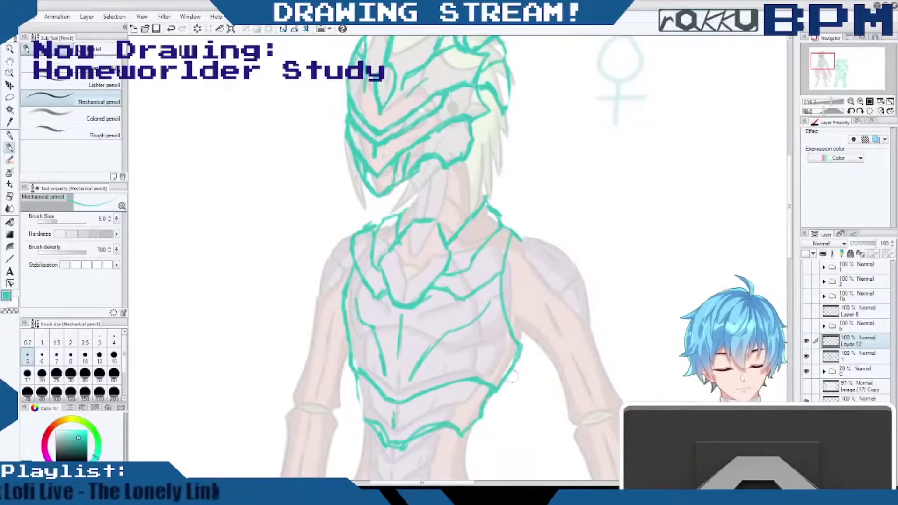
Try a small spike on the chestplate's shoulder corner beside the collar.
left_click_drag(368, 223, 371, 213)
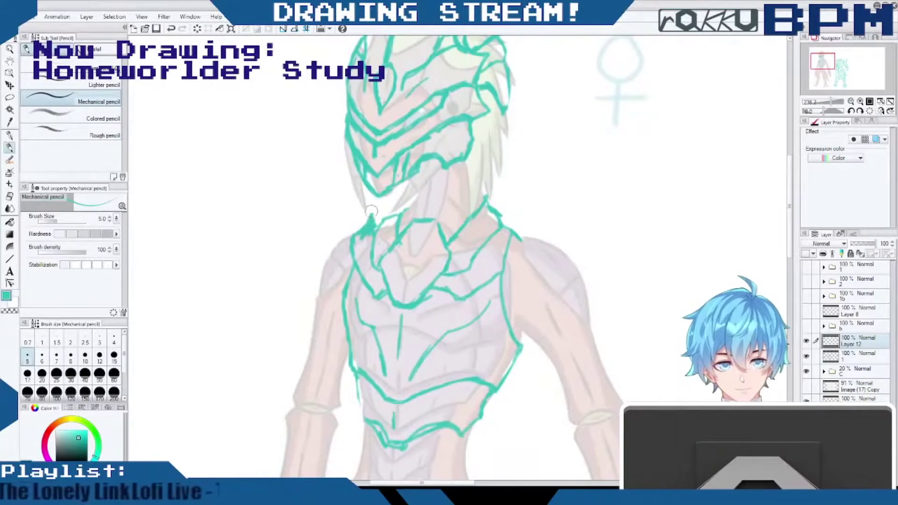
mouse_move(336, 213)
left_mouse_down()
mouse_move(325, 224)
mouse_move(341, 203)
left_mouse_up()
key("ctrl+z")
key("ctrl+z")
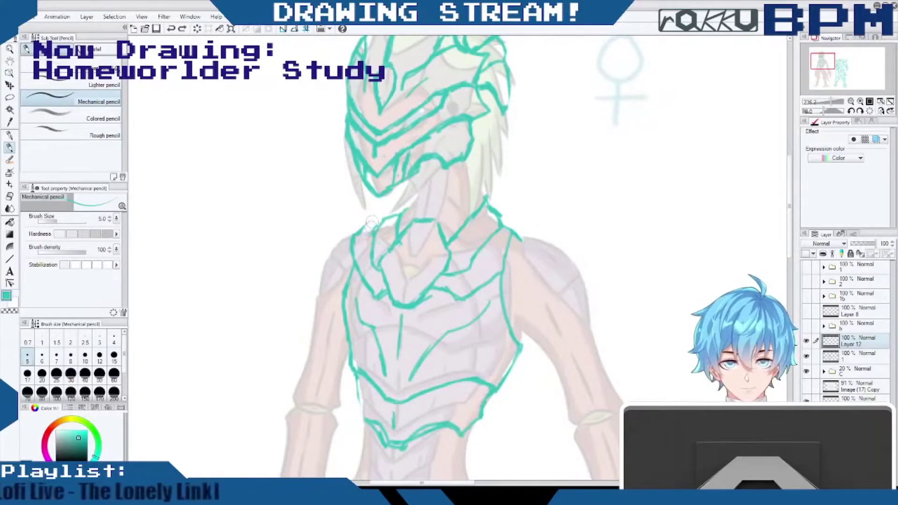
Clean up the chestplate's shoulder corner beside the collar and redraw the lower plate's side edge.
left_click_drag(381, 223, 354, 249)
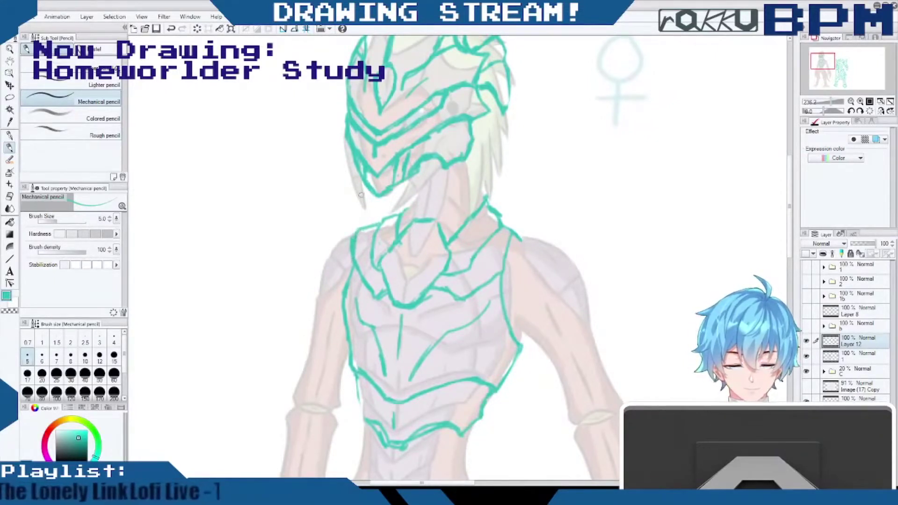
left_click_drag(356, 375, 368, 425)
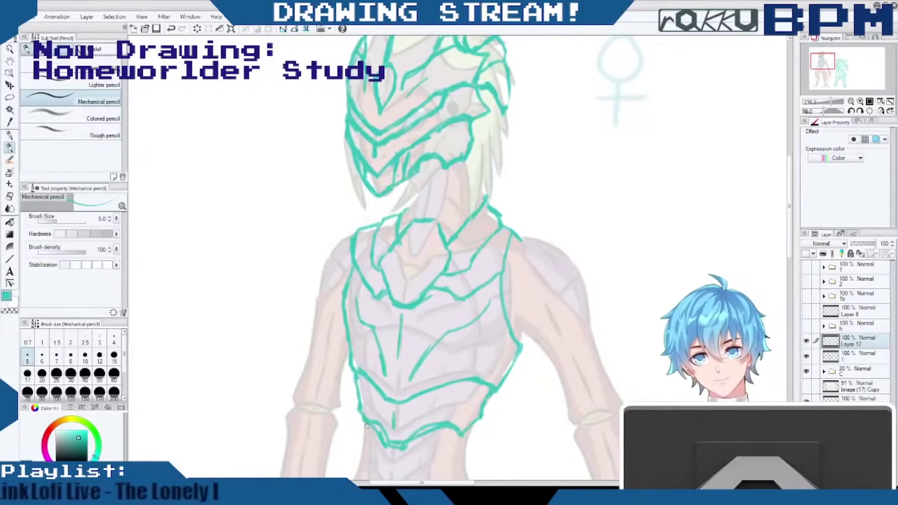
Add a small round stud on each side of the collar and a short line down the front of the neck.
scroll(780, 264, "down", 5)
scroll(780, 265, "up", 5)
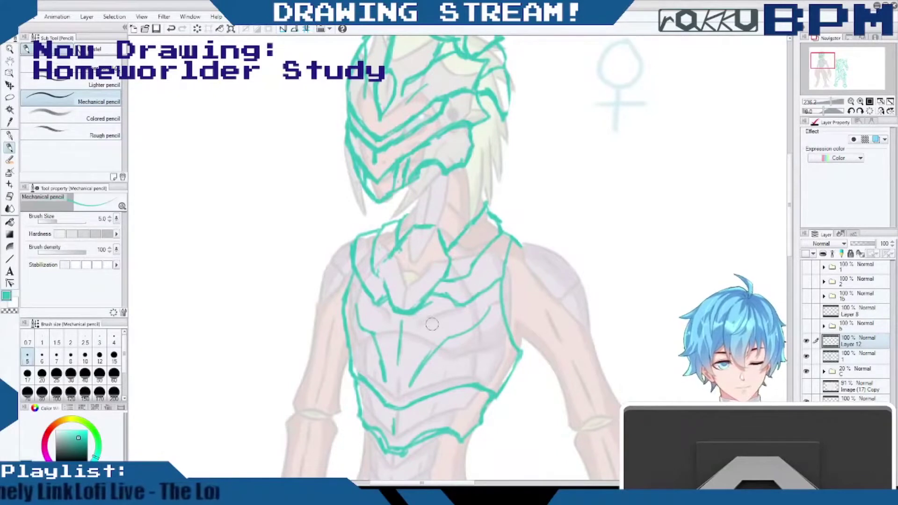
mouse_move(381, 275)
left_mouse_down()
mouse_move(385, 263)
mouse_move(386, 277)
left_mouse_up()
mouse_move(441, 264)
left_mouse_down()
mouse_move(443, 277)
mouse_move(445, 264)
left_mouse_up()
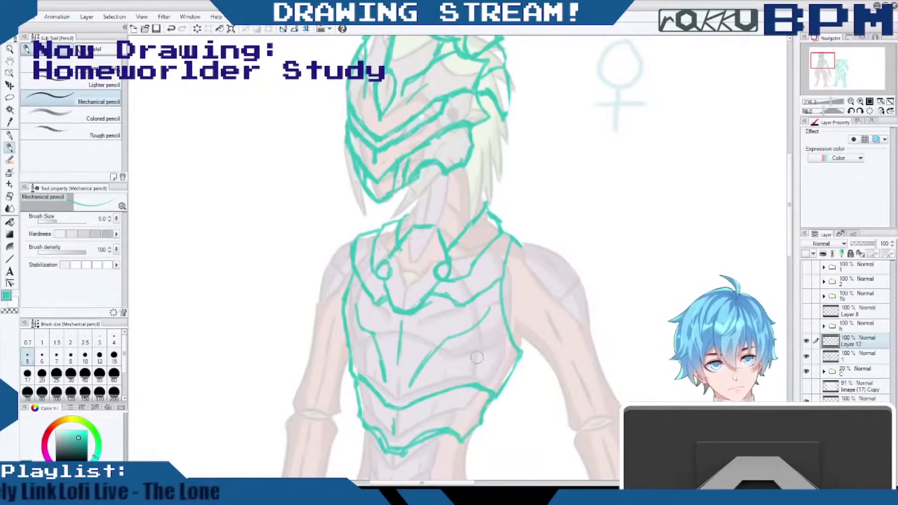
left_click_drag(415, 238, 407, 270)
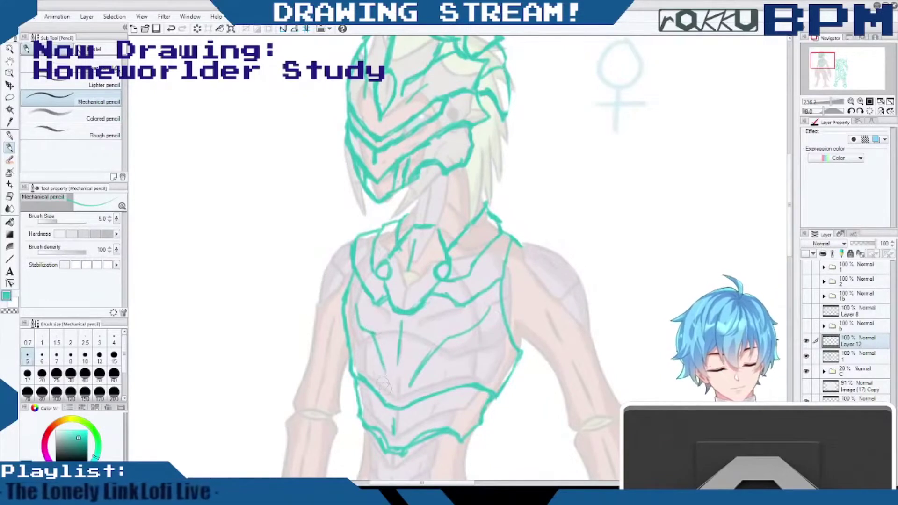
Refine the lower plate's side and the collar's top edge, and add an outer rim along both armholes of the chestplate.
mouse_move(372, 336)
left_mouse_down()
mouse_move(384, 378)
mouse_move(358, 421)
mouse_move(369, 430)
left_mouse_up()
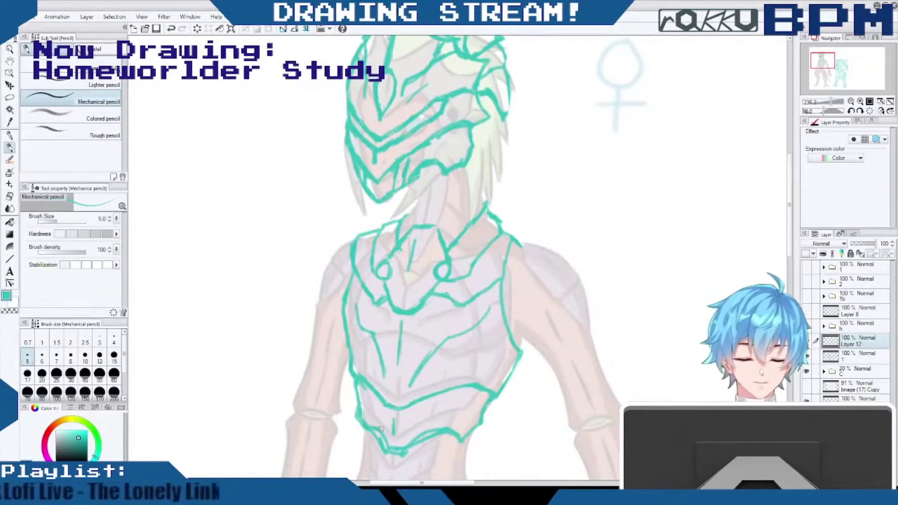
left_click_drag(405, 215, 386, 224)
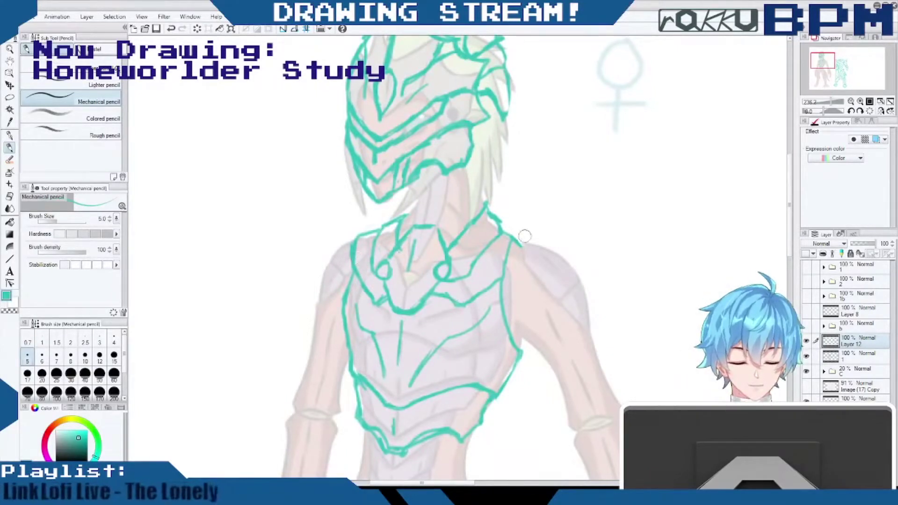
mouse_move(522, 241)
left_mouse_down()
mouse_move(512, 283)
mouse_move(519, 342)
left_mouse_up()
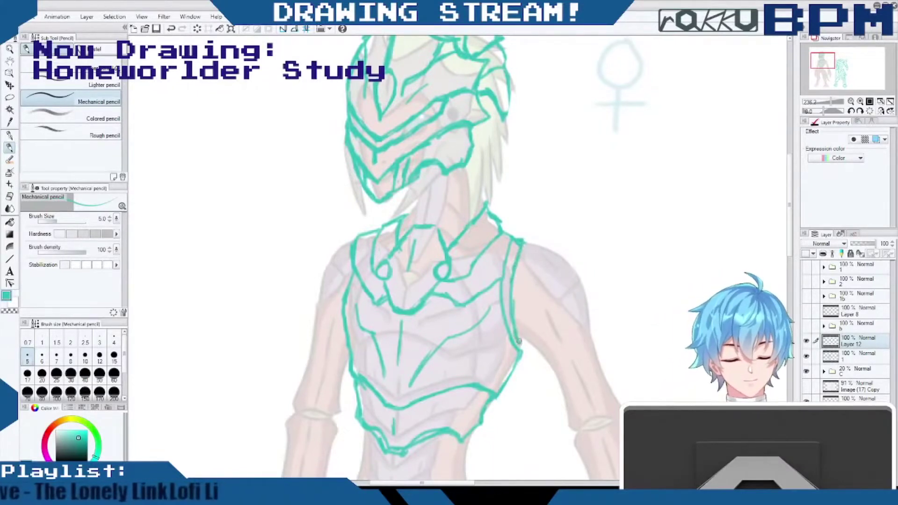
left_click_drag(341, 241, 341, 296)
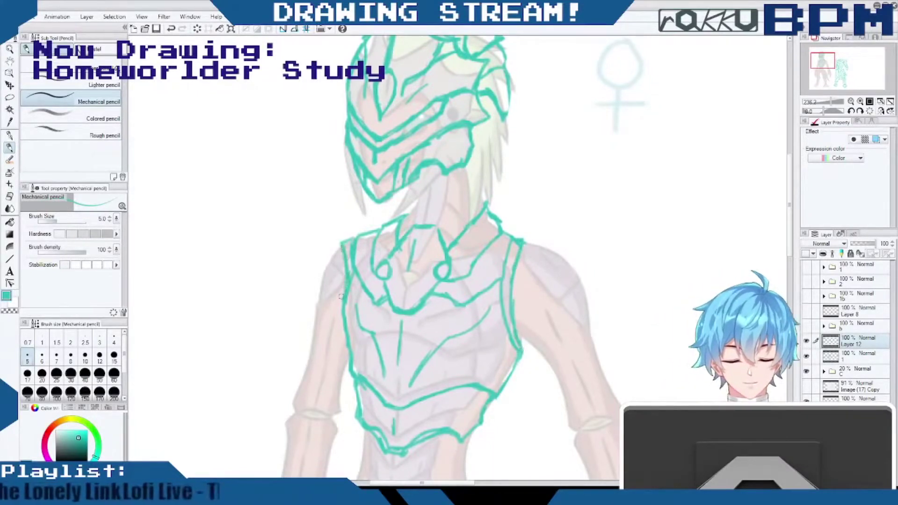
Clean up the lower plate's pointed bottom edge and redraw its side edge down from the chestplate.
mouse_move(790, 210)
left_mouse_down()
mouse_move(784, 252)
mouse_move(780, 223)
left_mouse_up()
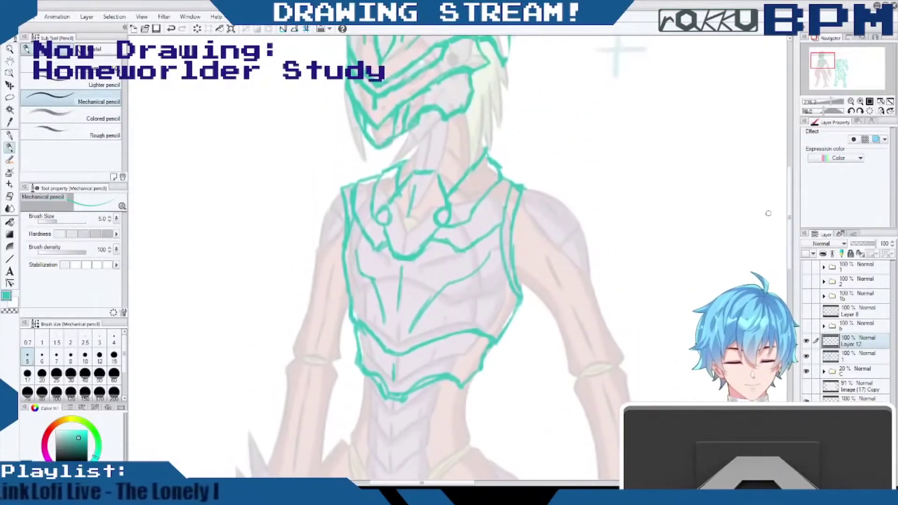
left_click_drag(368, 370, 392, 395)
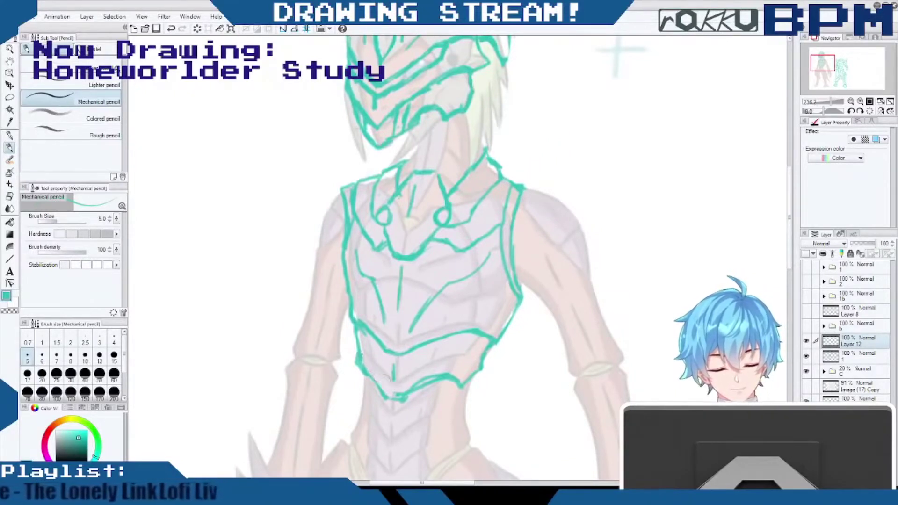
mouse_move(356, 365)
left_mouse_down()
mouse_move(392, 402)
mouse_move(433, 379)
mouse_move(460, 377)
left_mouse_up()
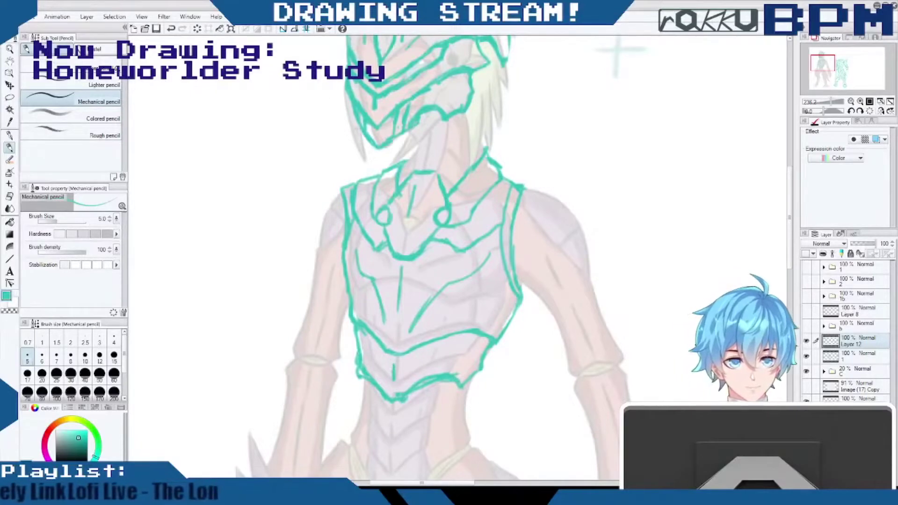
left_click_drag(789, 266, 785, 235)
scroll(785, 234, "down", 1)
left_click_drag(785, 235, 785, 266)
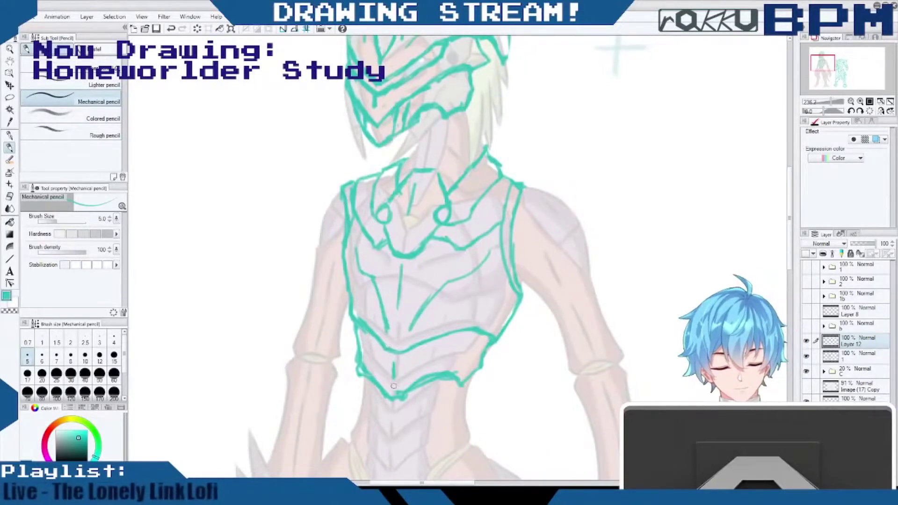
mouse_move(351, 348)
left_mouse_down()
mouse_move(360, 355)
mouse_move(352, 341)
left_mouse_up()
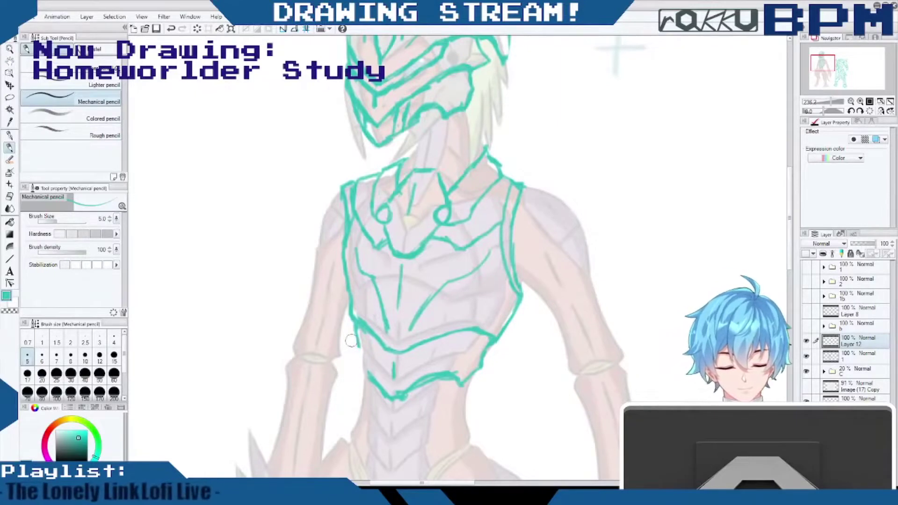
left_click_drag(355, 326, 369, 378)
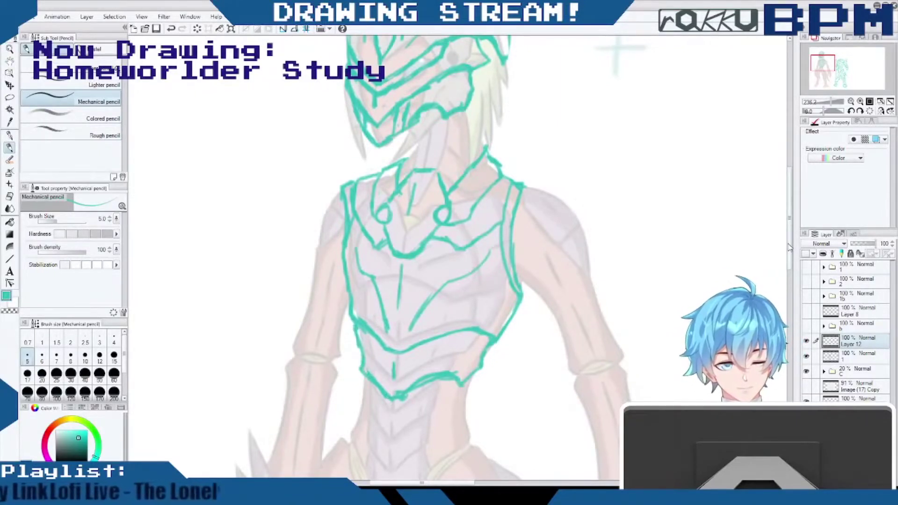
scroll(482, 295, "down", 5)
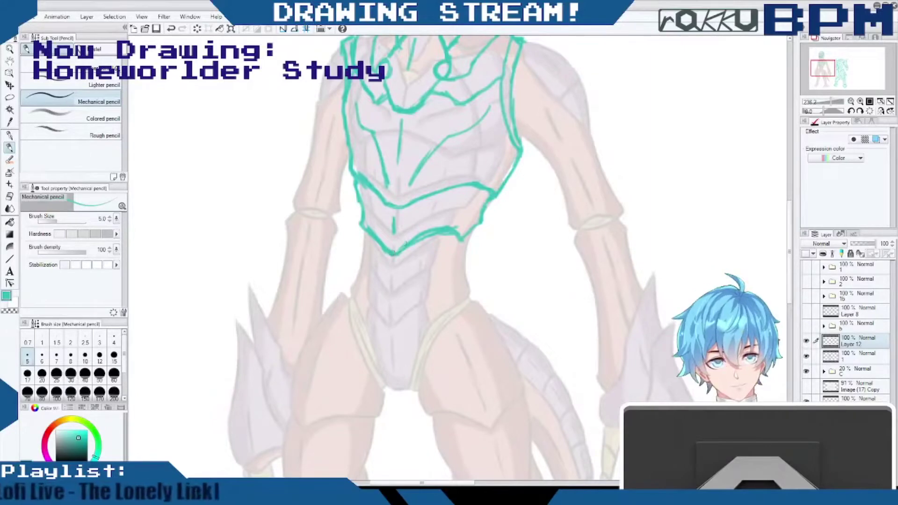
scroll(792, 200, "up", 3)
scroll(792, 200, "up", 2)
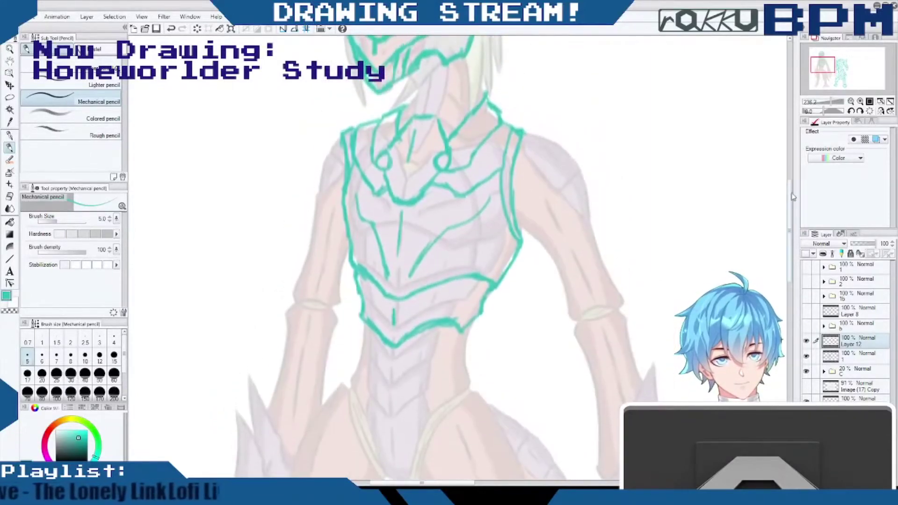
scroll(792, 200, "down", 2)
scroll(792, 200, "down", 3)
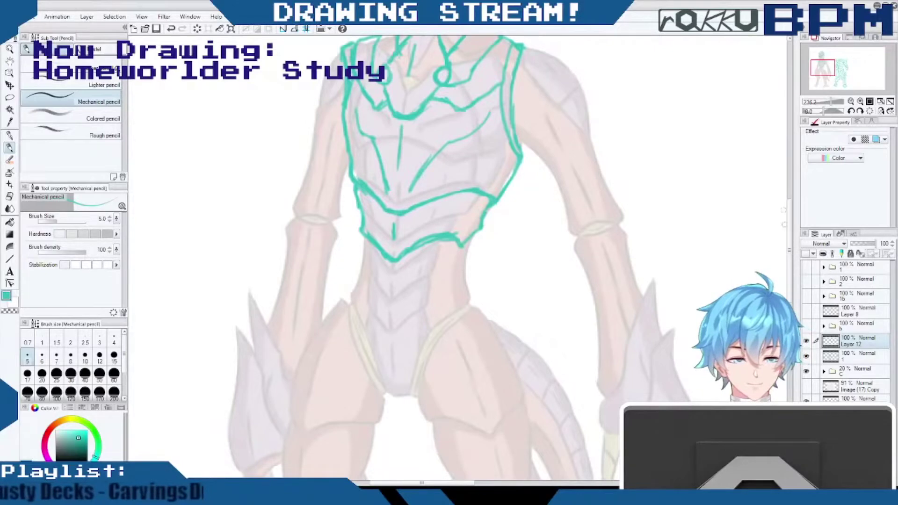
scroll(789, 229, "up", 6)
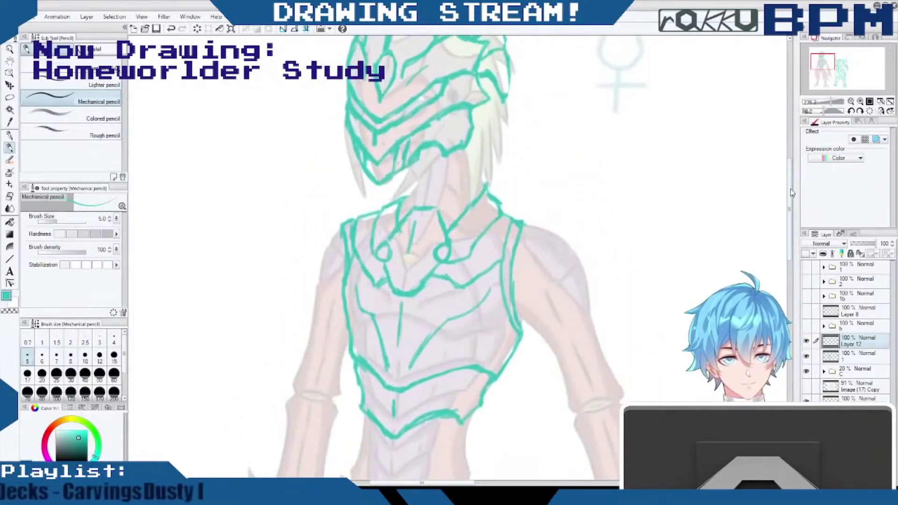
Redraw the neck opening's edge as a curved arch between the two collar studs and add short detail lines on the lower plate.
mouse_move(790, 190)
left_mouse_down()
mouse_move(778, 227)
mouse_move(778, 215)
left_mouse_up()
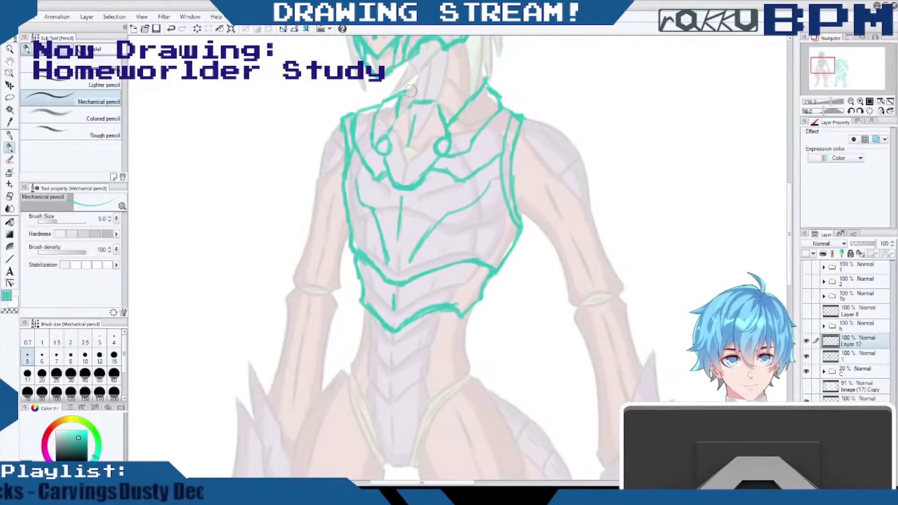
mouse_move(424, 96)
left_mouse_down()
mouse_move(434, 104)
mouse_move(406, 103)
mouse_move(385, 138)
left_mouse_up()
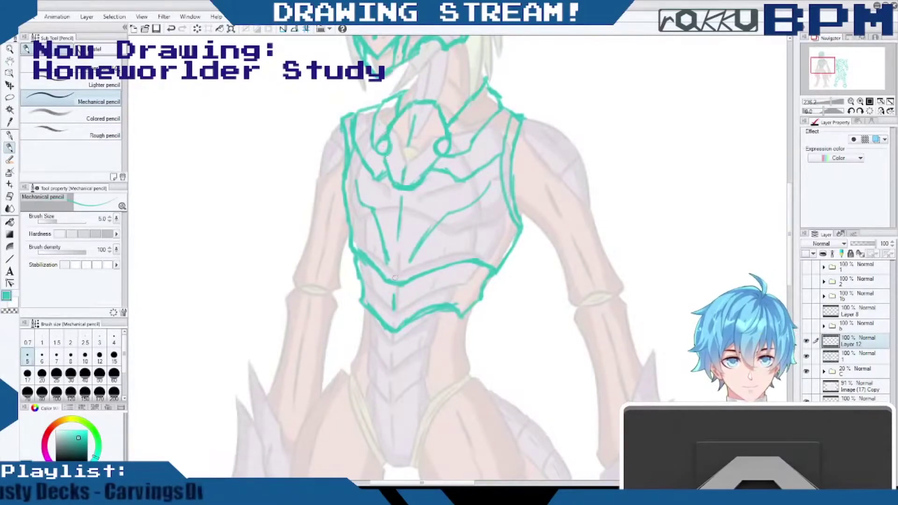
left_click_drag(462, 270, 434, 305)
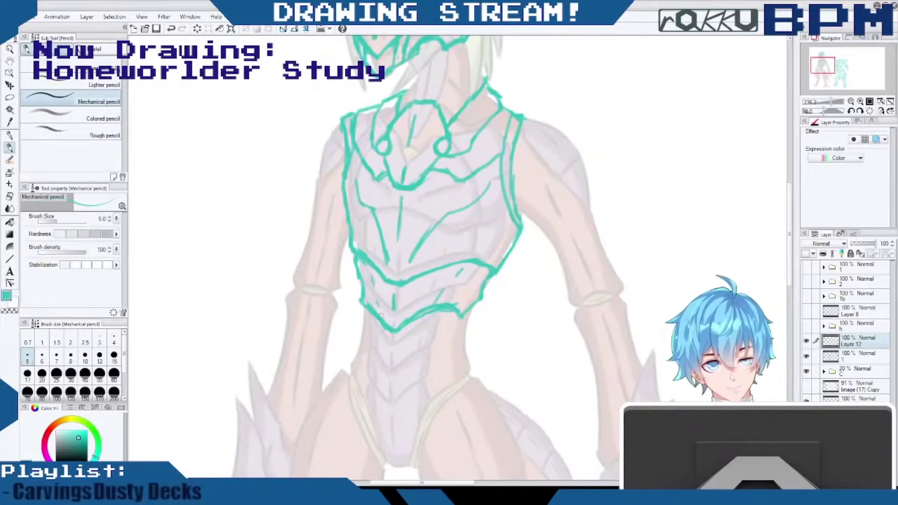
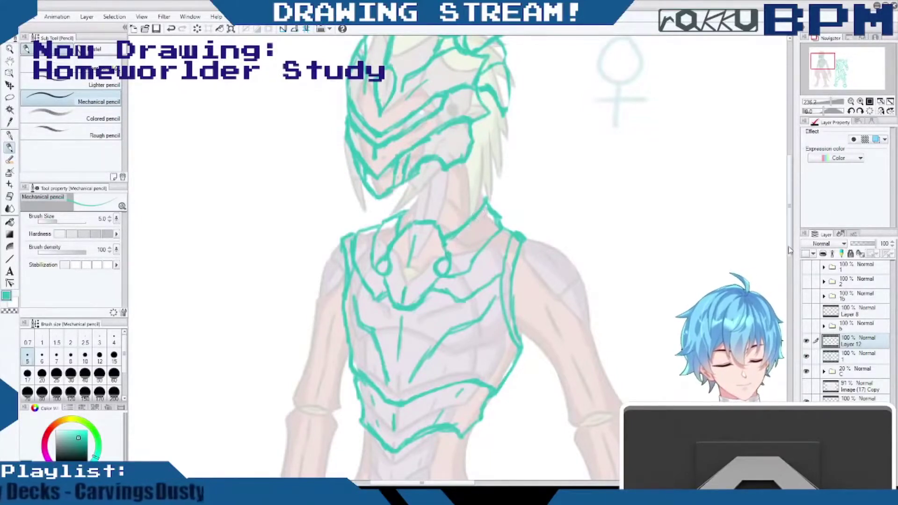
Sketch both sides of the waist in teal, running down from the lower edge of the chest armor.
scroll(784, 273, "down", 5)
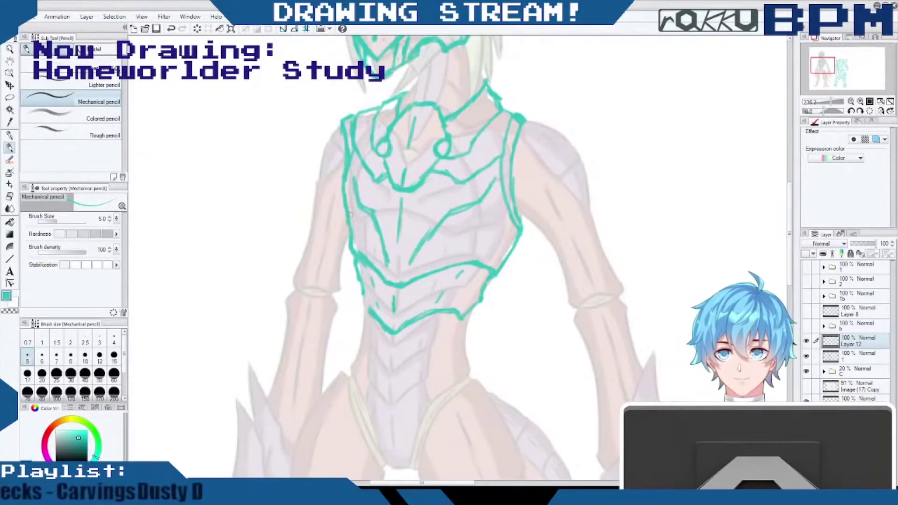
left_click_drag(363, 294, 363, 312)
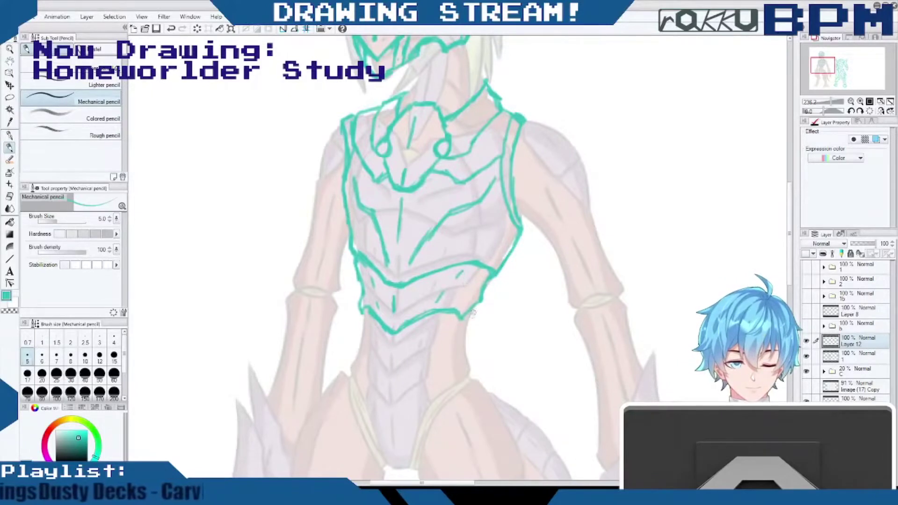
left_click_drag(472, 311, 470, 362)
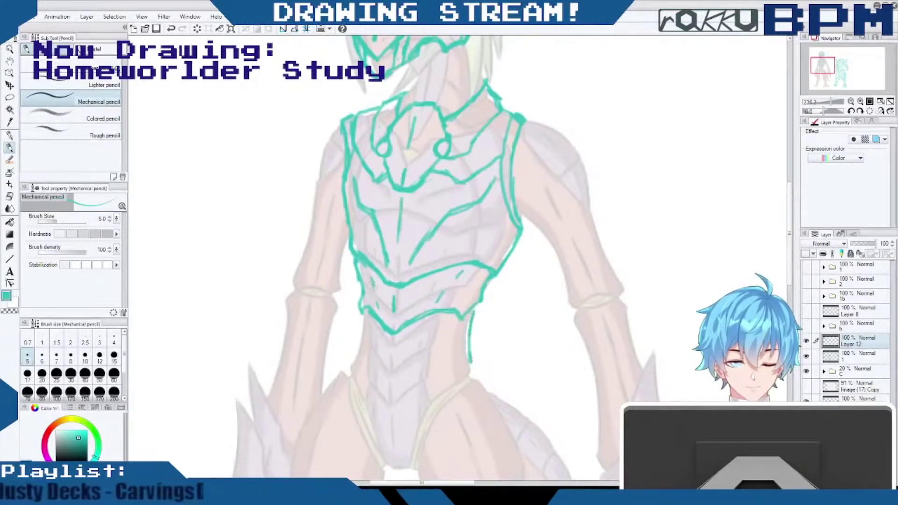
left_click_drag(364, 311, 354, 344)
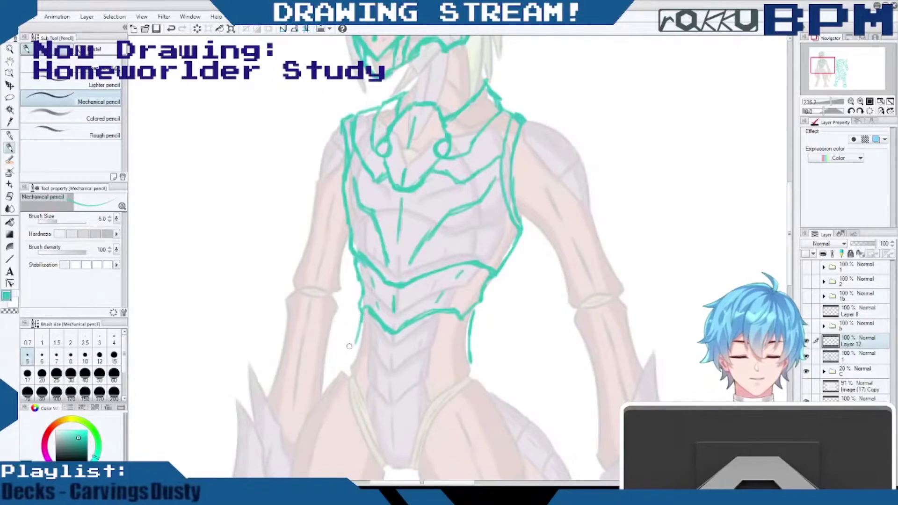
Sketch a curved waistband above the hips with upper and lower edges, joining it to the waist sides.
left_click_drag(789, 247, 789, 269)
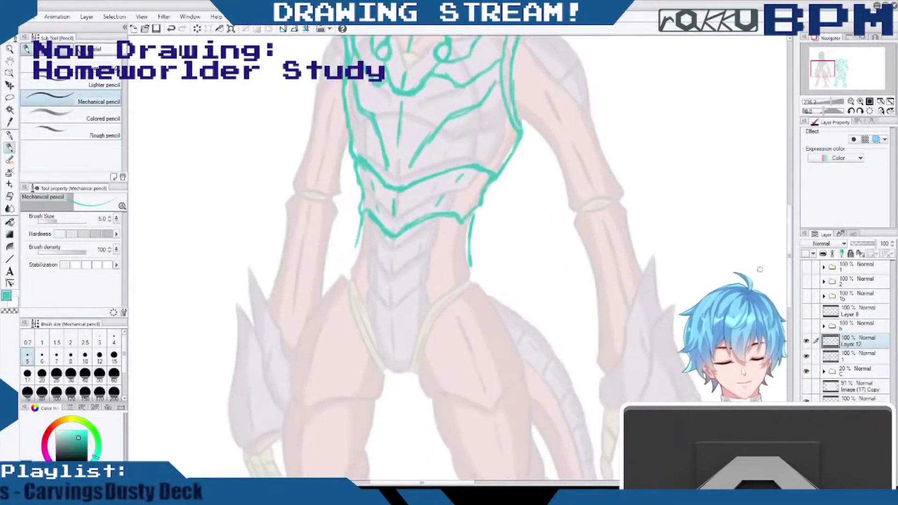
mouse_move(358, 233)
left_mouse_down()
mouse_move(341, 277)
mouse_move(373, 263)
mouse_move(359, 267)
mouse_move(468, 256)
mouse_move(435, 269)
mouse_move(469, 256)
left_mouse_up()
left_click_drag(470, 257, 467, 282)
left_click_drag(374, 269, 433, 268)
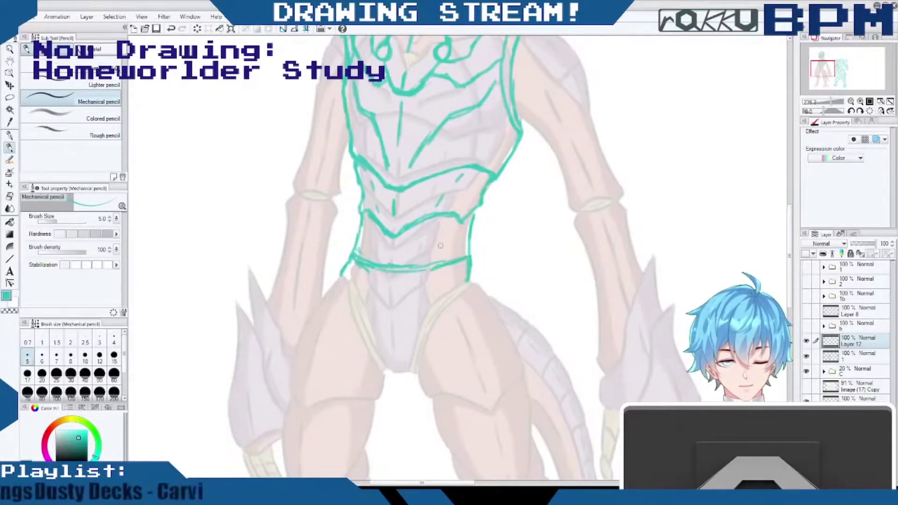
mouse_move(345, 276)
left_mouse_down()
mouse_move(363, 290)
mouse_move(430, 291)
left_mouse_up()
mouse_move(471, 271)
left_mouse_down()
mouse_move(439, 290)
mouse_move(381, 296)
mouse_move(357, 257)
mouse_move(342, 287)
mouse_move(362, 290)
left_mouse_up()
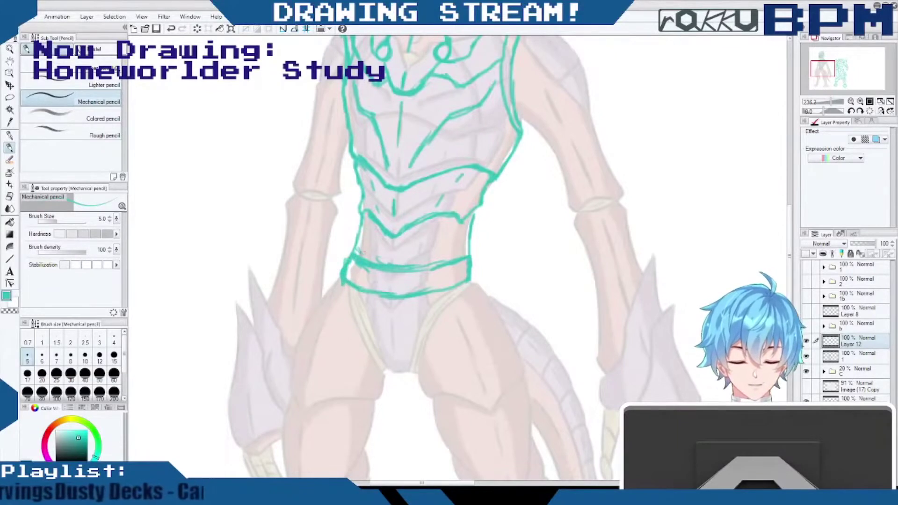
Divide the waistband into segments with short slanted lines between its two edges.
mouse_move(366, 269)
left_mouse_down()
mouse_move(378, 290)
mouse_move(402, 294)
left_mouse_up()
mouse_move(389, 273)
left_mouse_down()
mouse_move(405, 296)
mouse_move(454, 292)
left_mouse_up()
mouse_move(453, 264)
left_mouse_down()
mouse_move(468, 286)
mouse_move(444, 291)
left_mouse_up()
Reinforce the waist side and add fold and panel lines to the abdomen between chest armor and waistband.
left_click_drag(472, 214, 467, 255)
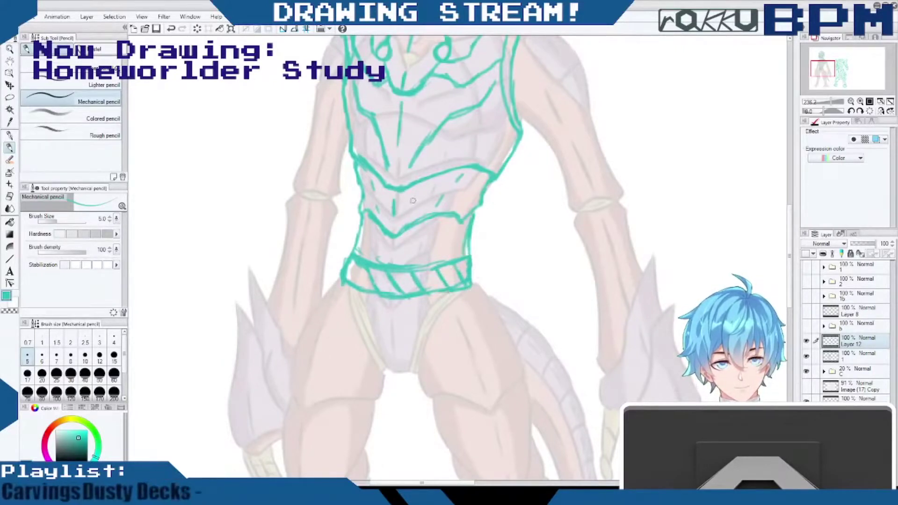
left_click_drag(437, 219, 423, 257)
left_click_drag(789, 229, 789, 196)
left_click_drag(434, 369, 410, 399)
left_click_drag(447, 360, 448, 394)
left_click_drag(367, 359, 379, 402)
left_click_drag(363, 374, 361, 399)
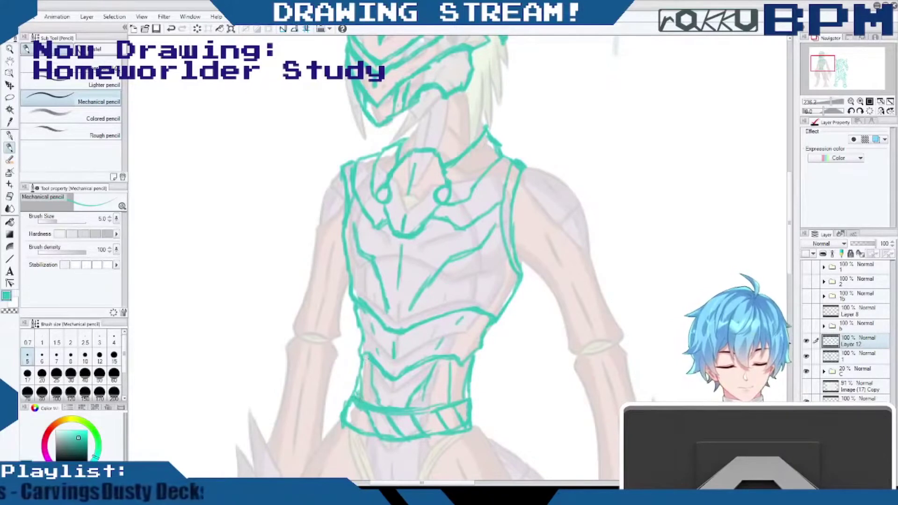
Sketch a short sleeve on the figure's left upper arm with shoulder contour, hem, underside and inner panel lines.
mouse_move(519, 162)
left_mouse_down()
mouse_move(579, 199)
mouse_move(609, 293)
left_mouse_up()
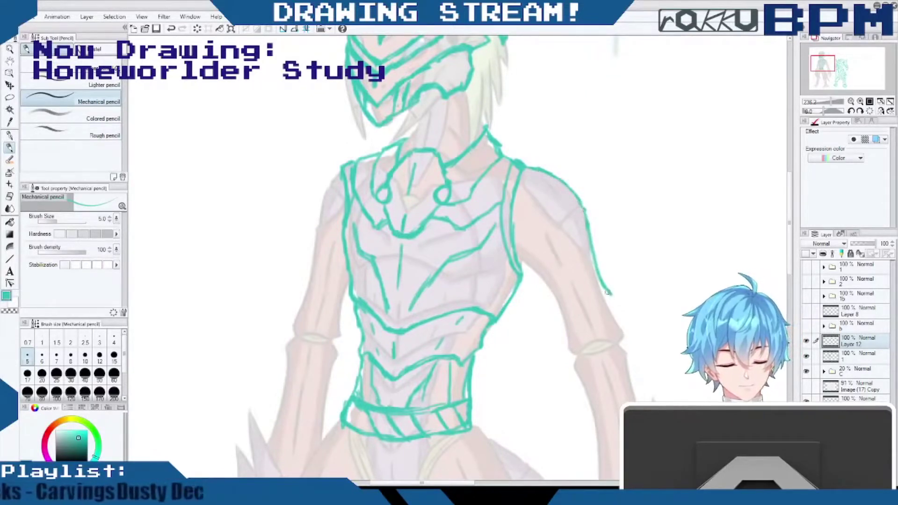
mouse_move(598, 300)
left_mouse_down()
mouse_move(559, 311)
mouse_move(542, 275)
mouse_move(517, 254)
left_mouse_up()
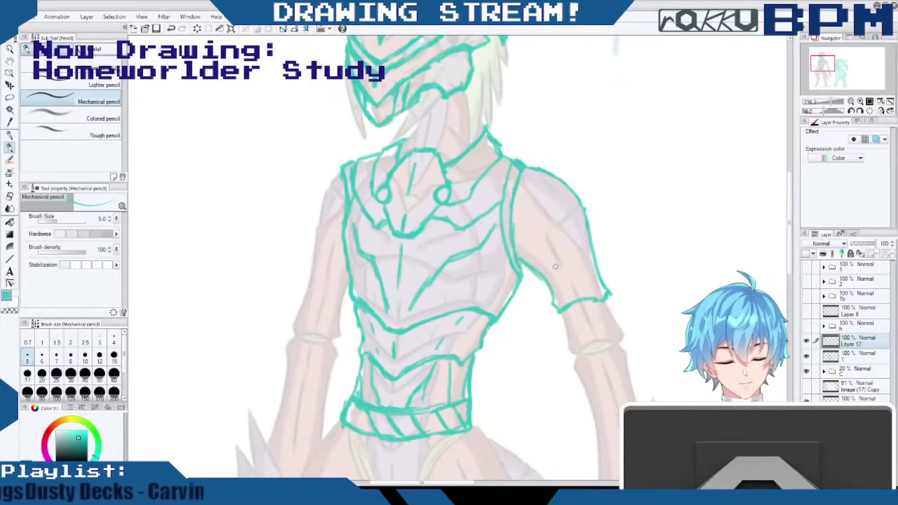
mouse_move(515, 202)
left_mouse_down()
mouse_move(547, 204)
mouse_move(594, 271)
left_mouse_up()
left_click_drag(560, 225, 578, 297)
mouse_move(528, 166)
left_mouse_down()
mouse_move(573, 191)
mouse_move(592, 230)
mouse_move(608, 288)
left_mouse_up()
left_click_drag(519, 261, 533, 280)
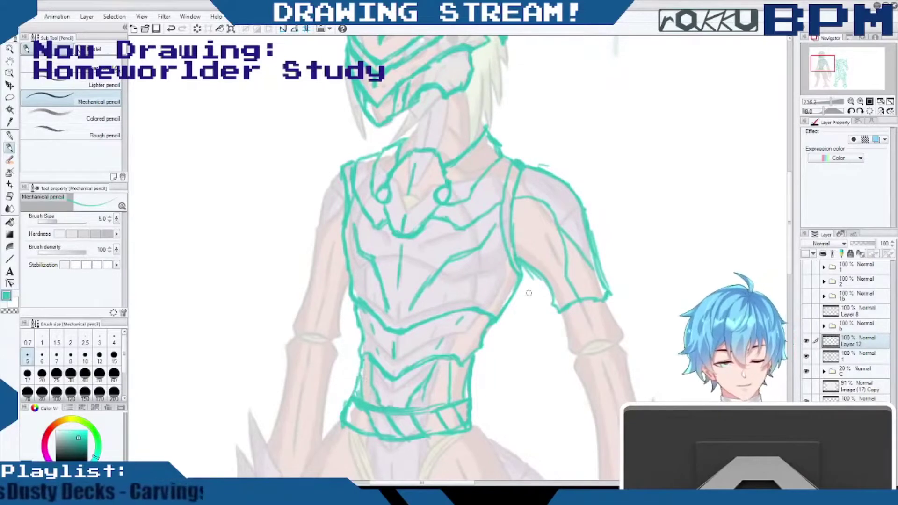
left_click_drag(529, 293, 536, 309)
left_click_drag(458, 383, 503, 361)
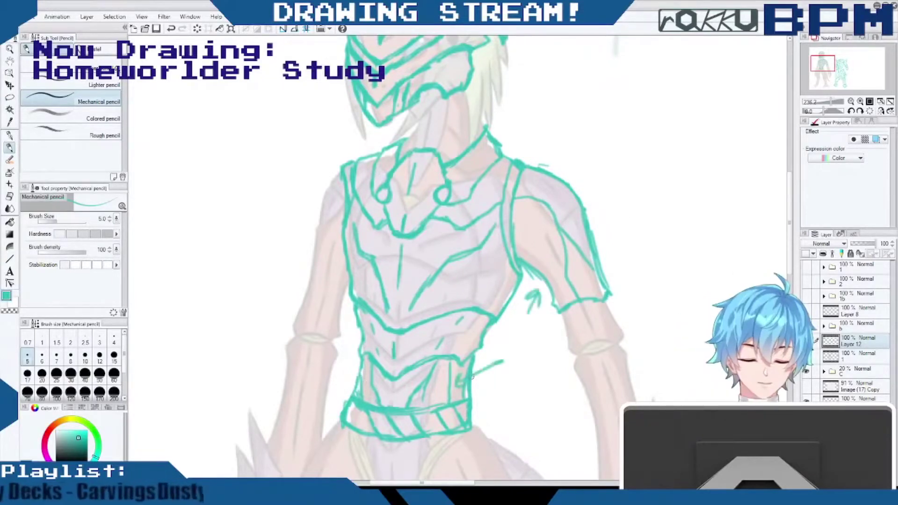
key("ctrl+z")
key("ctrl+z")
key("ctrl+z")
key("ctrl+z")
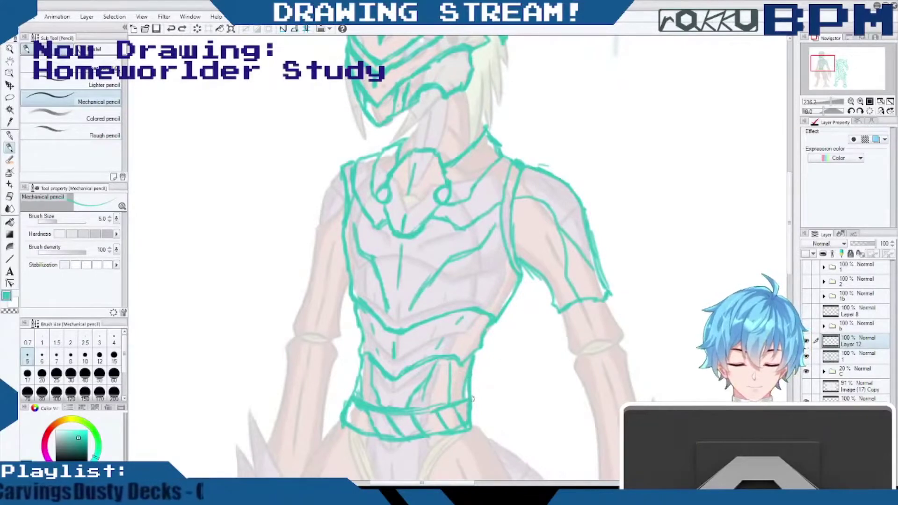
scroll(473, 399, "down", 5)
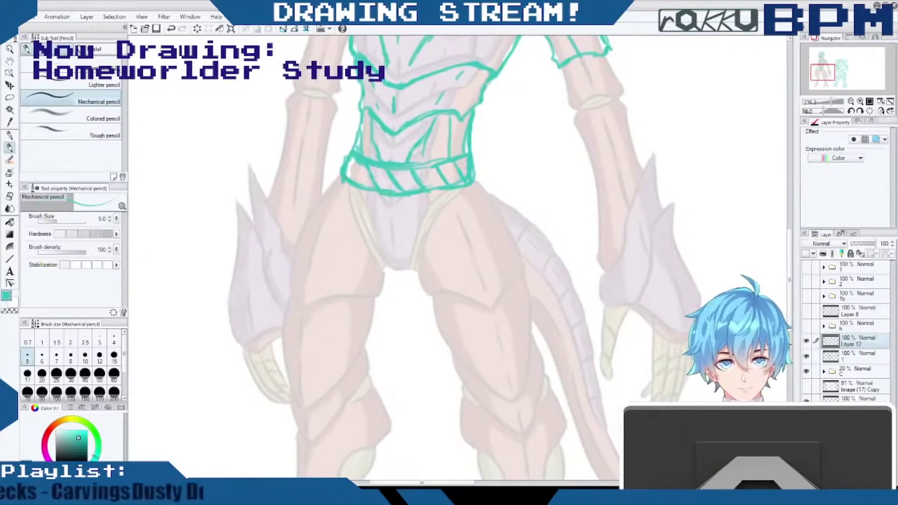
left_click_drag(380, 204, 392, 229)
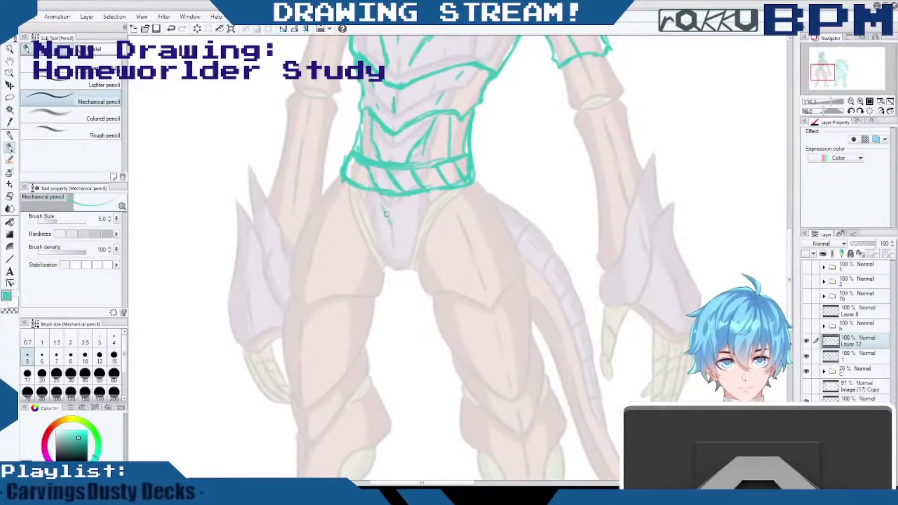
mouse_move(386, 187)
left_mouse_down()
mouse_move(393, 235)
mouse_move(380, 208)
left_mouse_up()
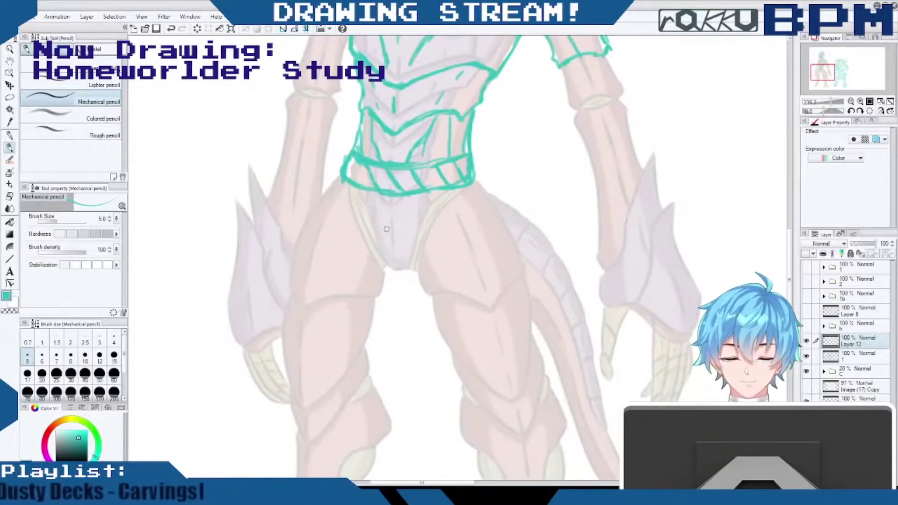
Sketch the inner contour of the trouser leg over the figure's left leg, from crotch to a curved hem above the ankle.
mouse_move(394, 272)
left_mouse_down()
mouse_move(426, 310)
mouse_move(448, 364)
mouse_move(438, 333)
mouse_move(459, 440)
left_mouse_up()
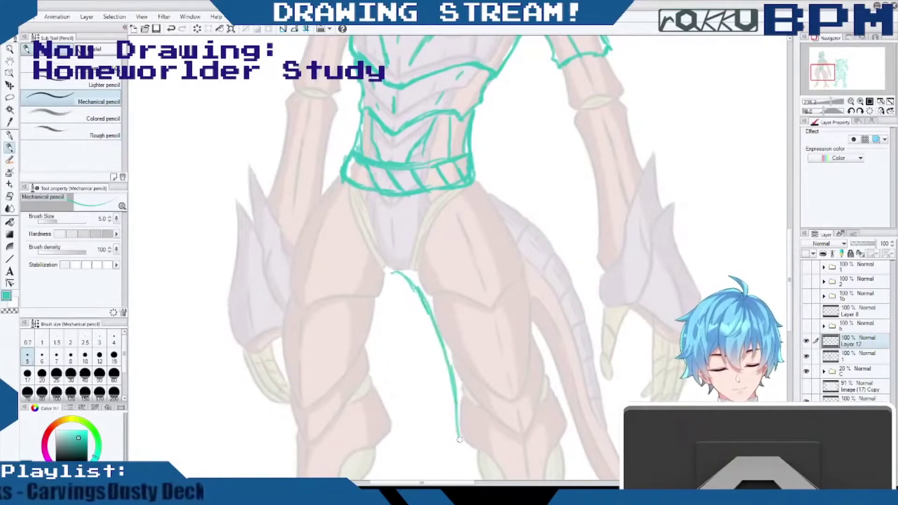
scroll(457, 272, "down", 5)
mouse_move(458, 306)
left_mouse_down()
mouse_move(479, 349)
mouse_move(469, 333)
mouse_move(503, 432)
mouse_move(535, 433)
left_mouse_up()
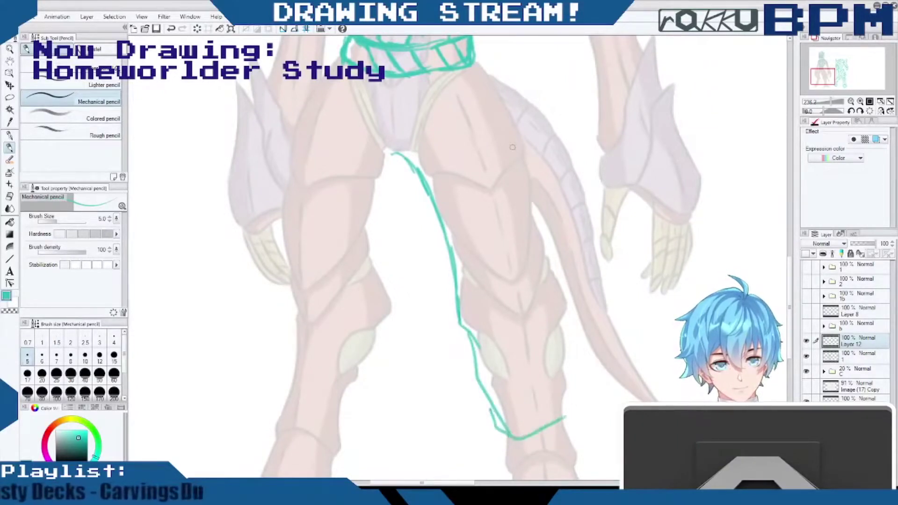
Sketch the left trouser leg's outer contour from waistband to hem, close the hem, and start the right inner thigh line.
mouse_move(475, 56)
left_mouse_down()
mouse_move(523, 149)
mouse_move(536, 247)
left_mouse_up()
mouse_move(533, 216)
left_mouse_down()
mouse_move(546, 291)
mouse_move(555, 273)
mouse_move(572, 394)
mouse_move(563, 426)
mouse_move(529, 438)
left_mouse_up()
mouse_move(491, 405)
left_mouse_down()
mouse_move(501, 424)
mouse_move(533, 435)
left_mouse_up()
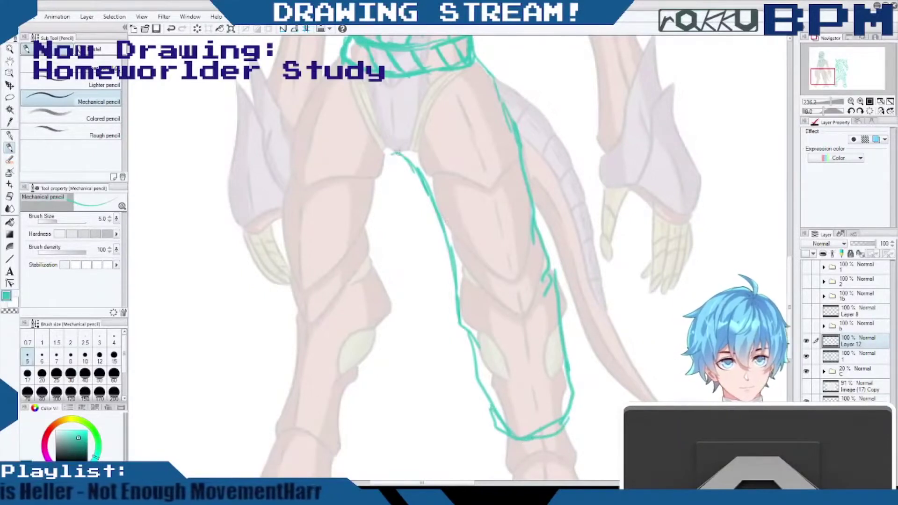
mouse_move(394, 153)
left_mouse_down()
mouse_move(405, 153)
mouse_move(377, 191)
left_mouse_up()
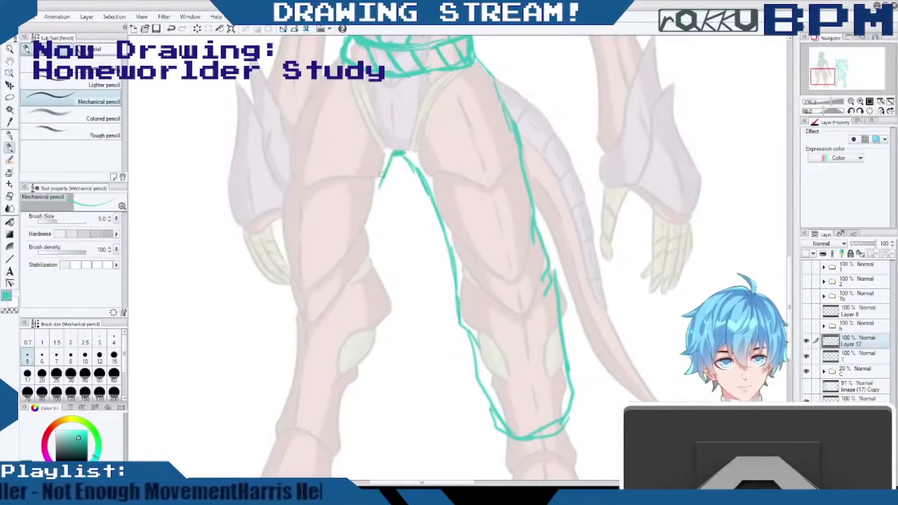
mouse_move(458, 273)
left_mouse_down()
mouse_move(462, 318)
mouse_move(473, 333)
left_mouse_up()
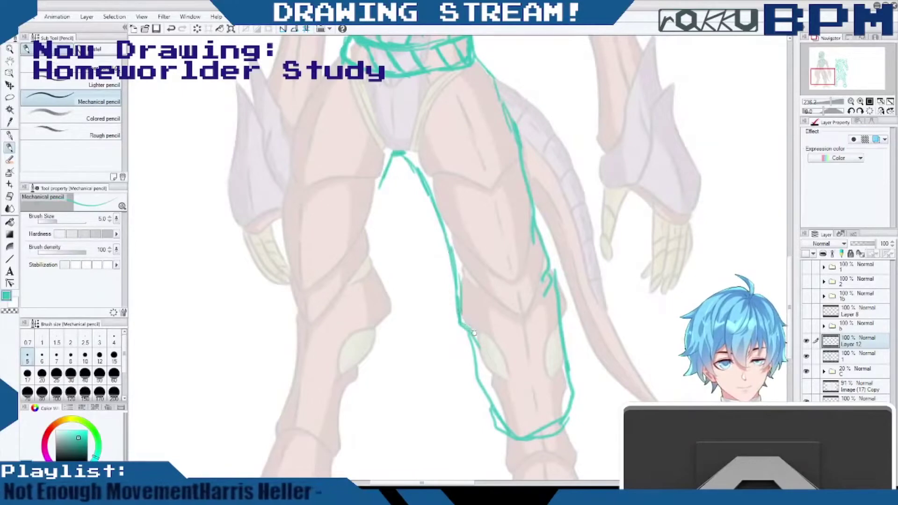
Draw the trousers' front seam from waistband to crotch and reinforce the contour of the figure's left hip.
scroll(474, 333, "up", 3)
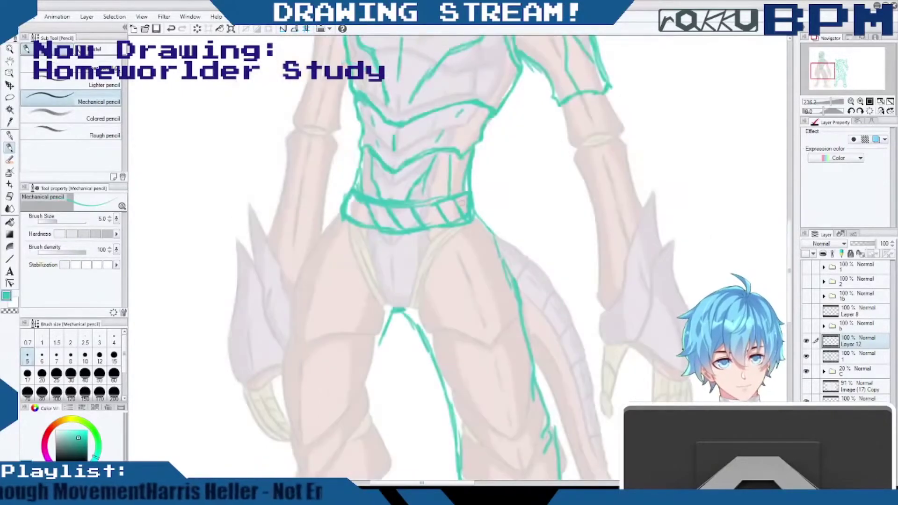
mouse_move(448, 230)
left_mouse_down()
mouse_move(417, 228)
mouse_move(396, 290)
left_mouse_up()
left_click_drag(390, 260, 395, 308)
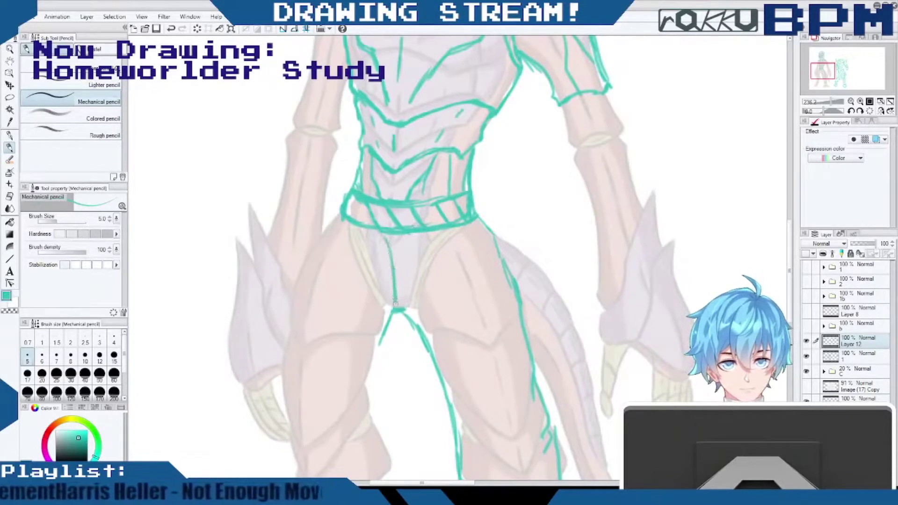
mouse_move(380, 233)
left_mouse_down()
mouse_move(406, 303)
mouse_move(396, 286)
left_mouse_up()
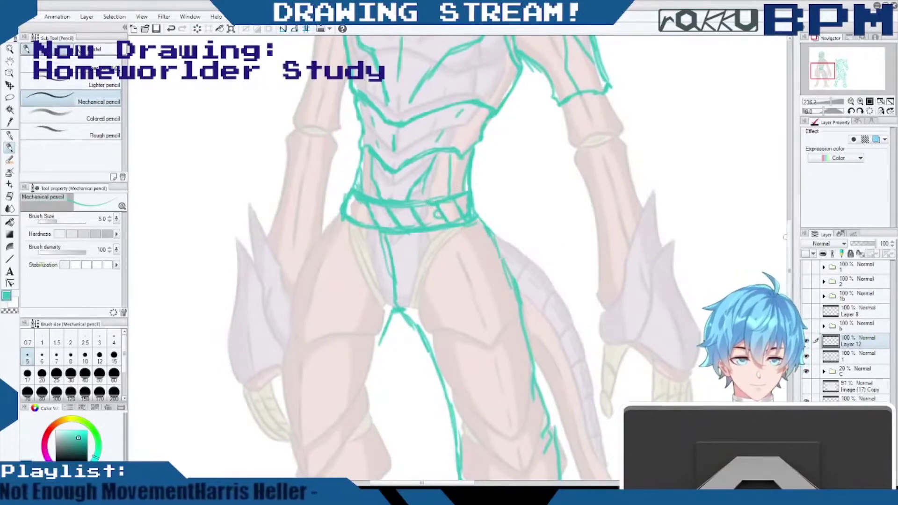
left_click_drag(480, 221, 511, 291)
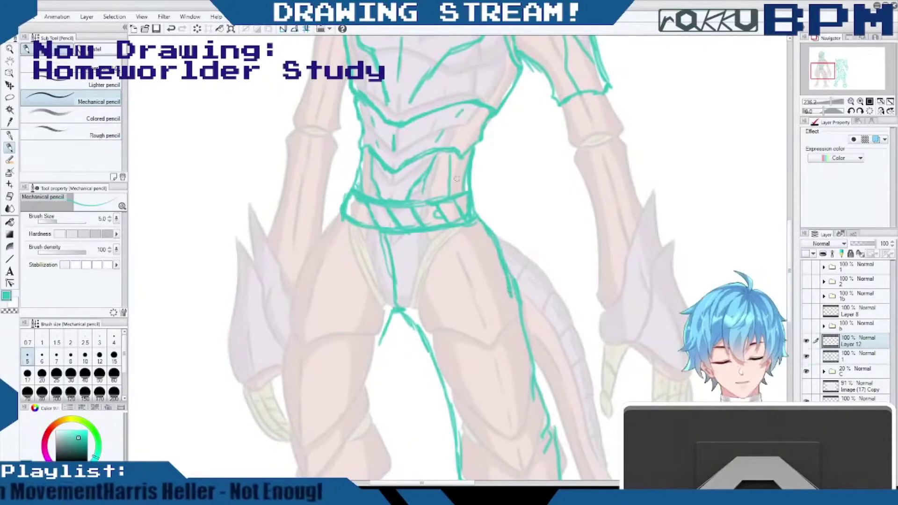
Sketch the inner contour of the figure's right trouser leg from thigh past the knee to the hem.
left_click_drag(789, 263, 788, 287)
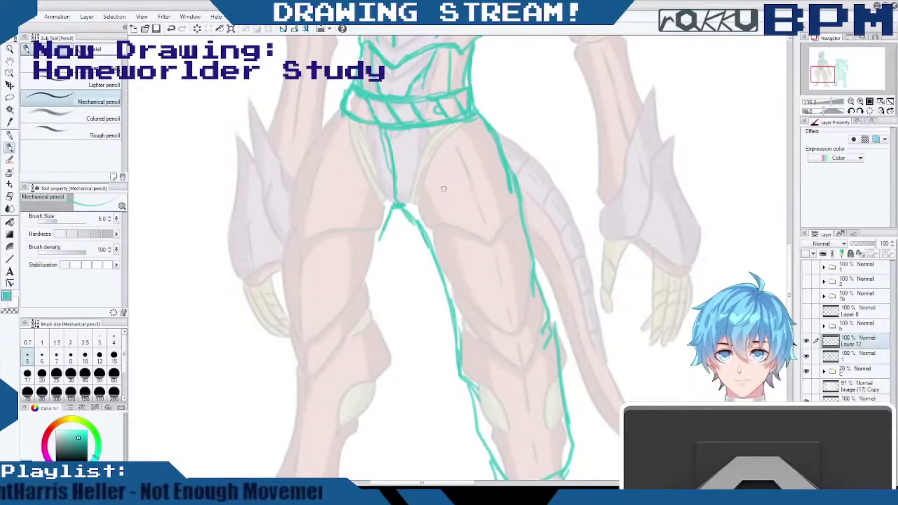
scroll(793, 298, "up", 3)
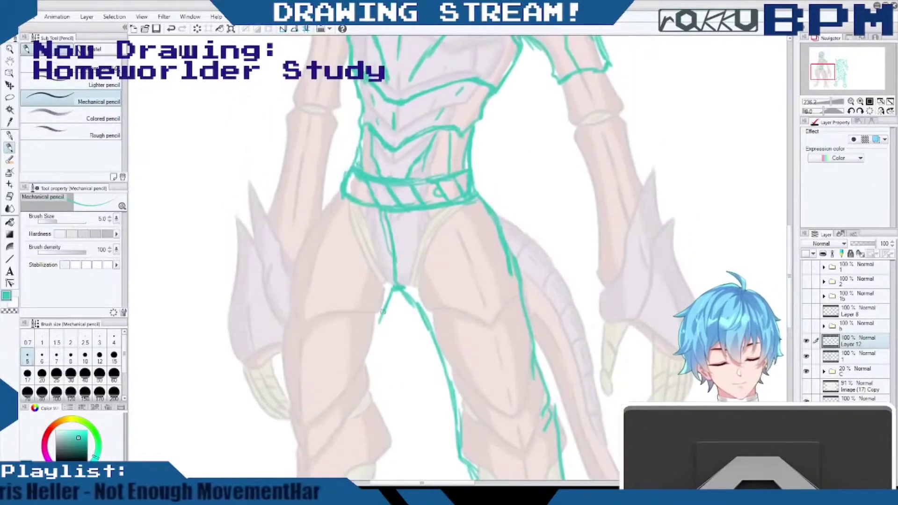
mouse_move(369, 351)
left_mouse_down()
mouse_move(369, 409)
mouse_move(373, 385)
mouse_move(387, 444)
mouse_move(382, 464)
left_mouse_up()
scroll(382, 464, "down", 8)
mouse_move(384, 253)
left_mouse_down()
mouse_move(344, 350)
mouse_move(314, 369)
left_mouse_up()
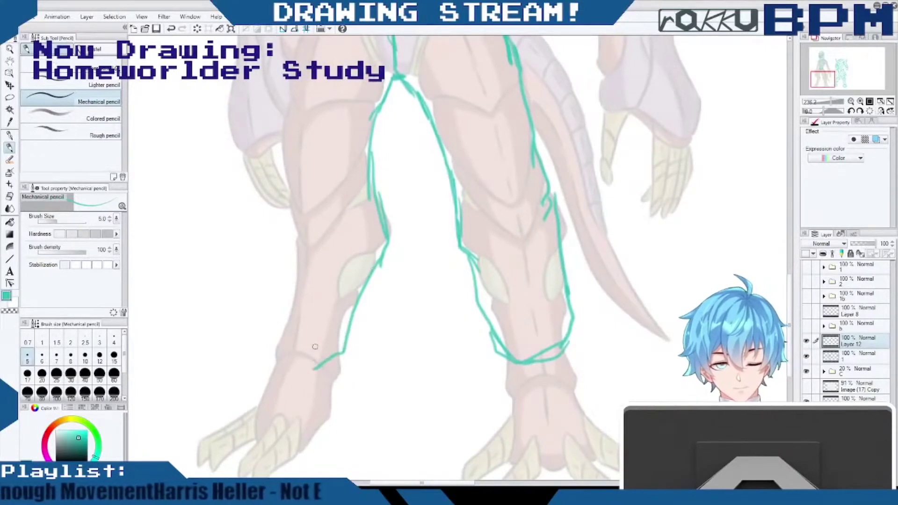
Sketch the right trouser leg's outer contour from hip to ankle, add knee fold lines, and close the hem.
scroll(315, 346, "up", 5)
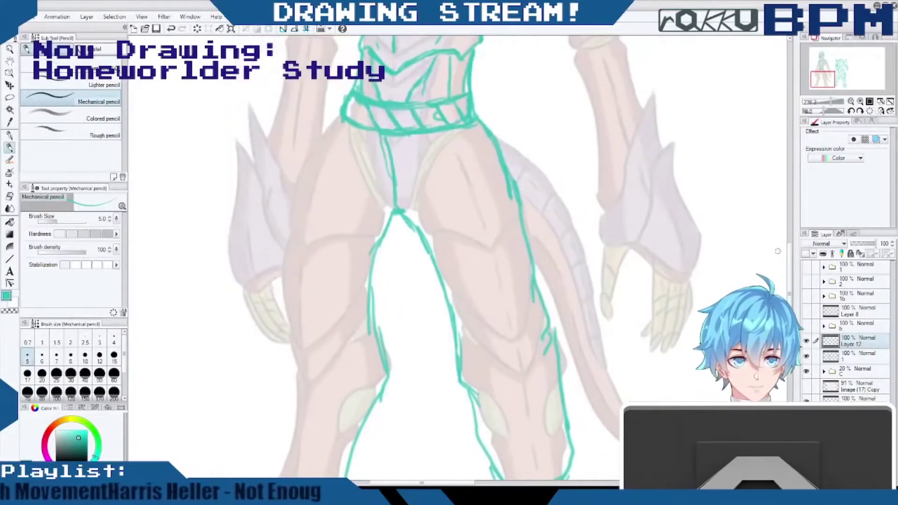
mouse_move(337, 113)
left_mouse_down()
mouse_move(286, 219)
mouse_move(279, 323)
mouse_move(307, 358)
mouse_move(295, 367)
mouse_move(314, 380)
left_mouse_up()
left_click_drag(327, 380, 379, 342)
left_click_drag(296, 370, 283, 441)
left_click_drag(293, 410, 281, 451)
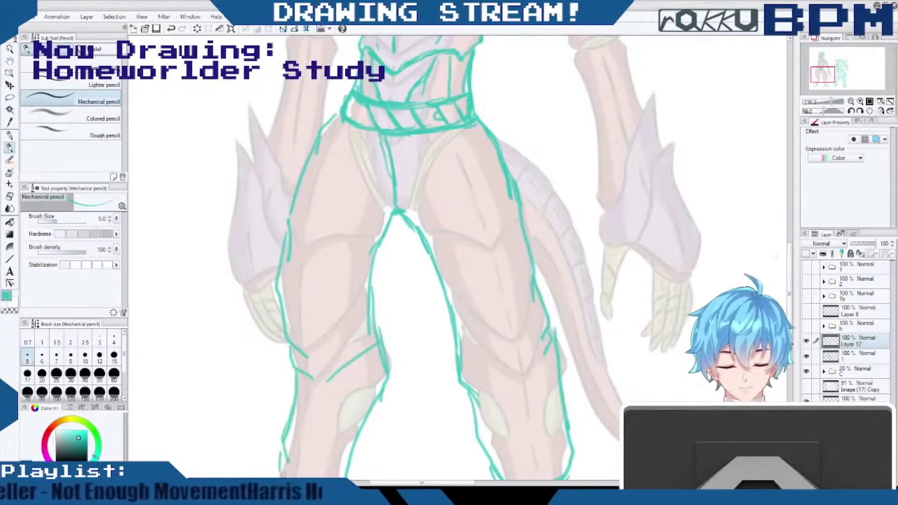
scroll(793, 288, "down", 3)
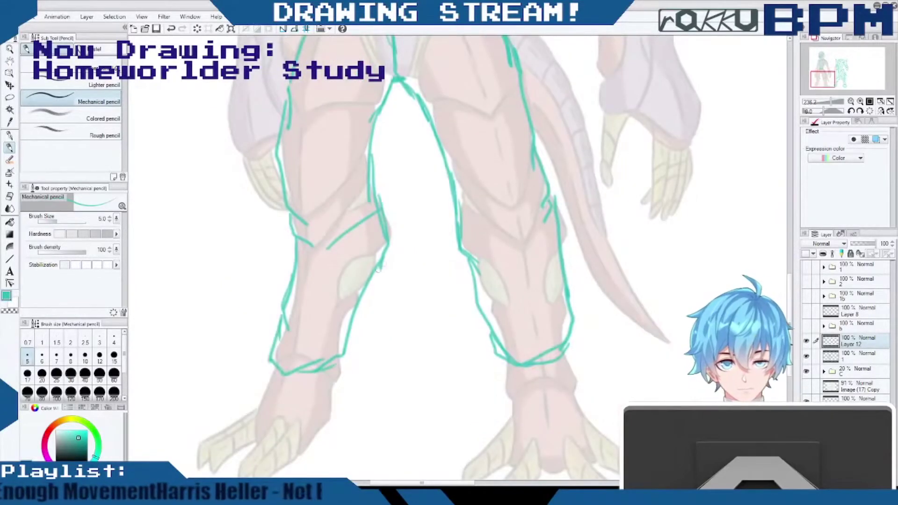
left_click_drag(348, 328, 330, 370)
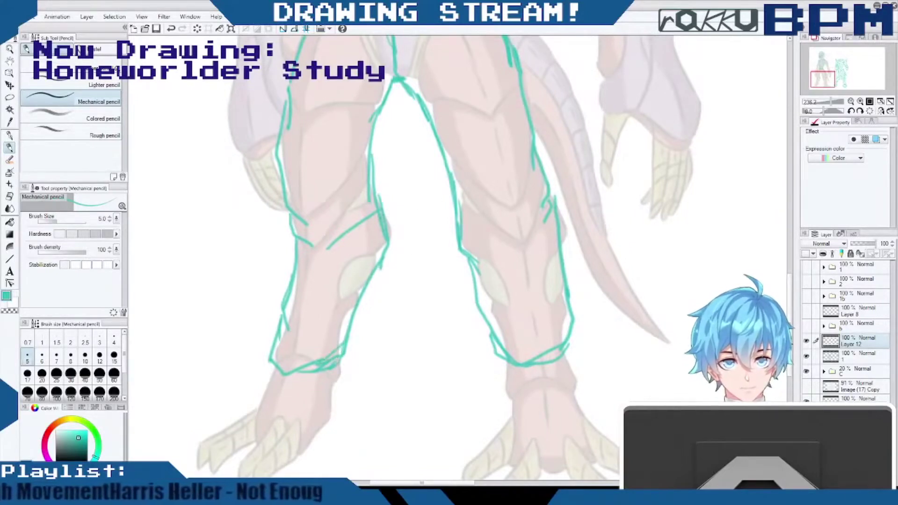
Rework the fold lines at the right inner knee and add fold strokes at the left inner knee.
left_click_drag(382, 225, 382, 261)
mouse_move(374, 183)
left_mouse_down()
mouse_move(367, 225)
mouse_move(328, 249)
left_mouse_up()
key("ctrl+z")
key("ctrl+z")
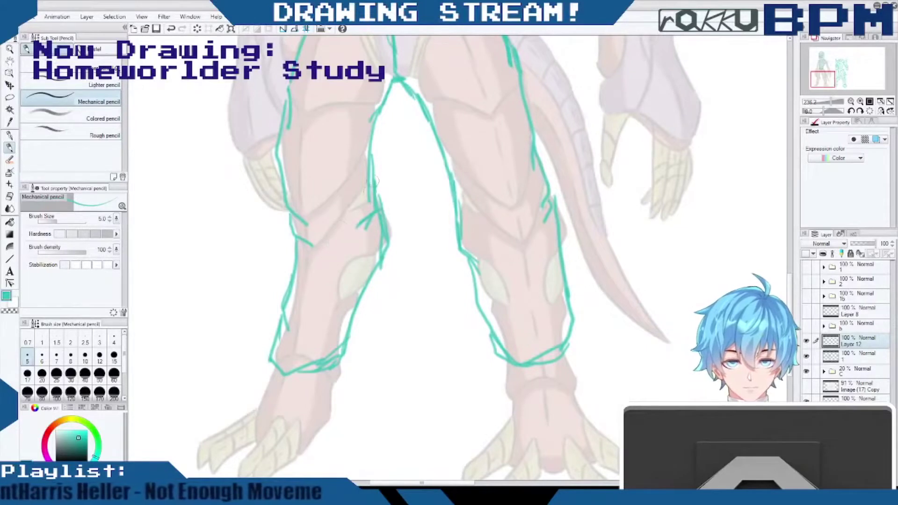
left_click_drag(459, 245, 490, 279)
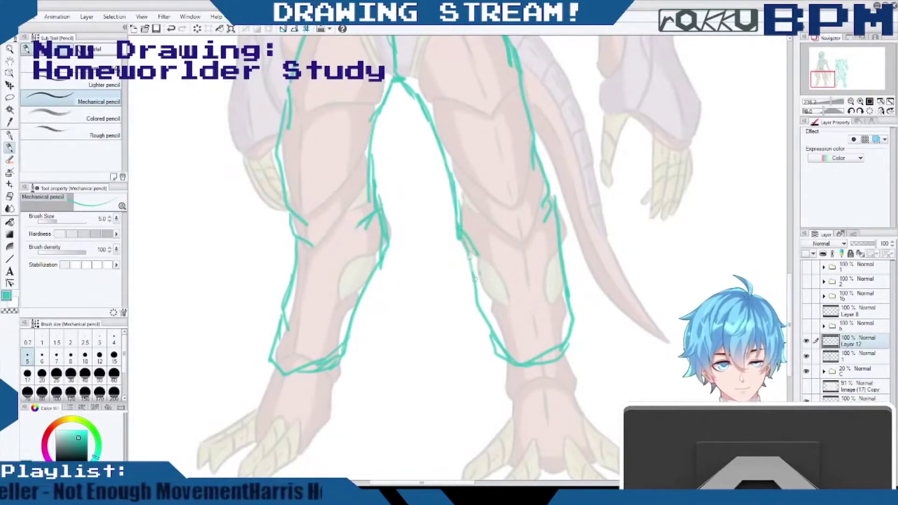
Sketch an angular hip panel on the figure's left thigh, running from the belt down to a point on the outer thigh.
scroll(759, 264, "up", 5)
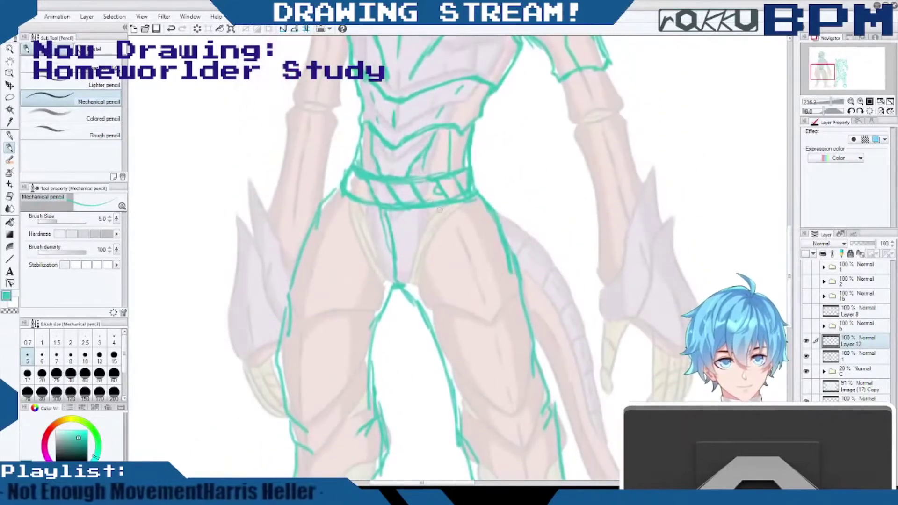
left_click_drag(443, 214, 446, 224)
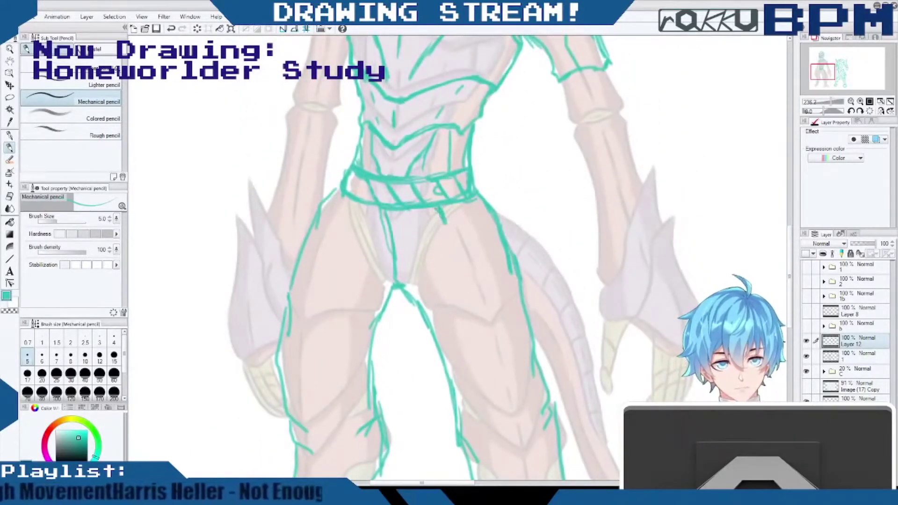
left_click_drag(468, 203, 473, 232)
mouse_move(443, 211)
left_mouse_down()
mouse_move(459, 246)
mouse_move(487, 276)
left_mouse_up()
mouse_move(487, 199)
left_mouse_down()
mouse_move(548, 331)
mouse_move(472, 244)
left_mouse_up()
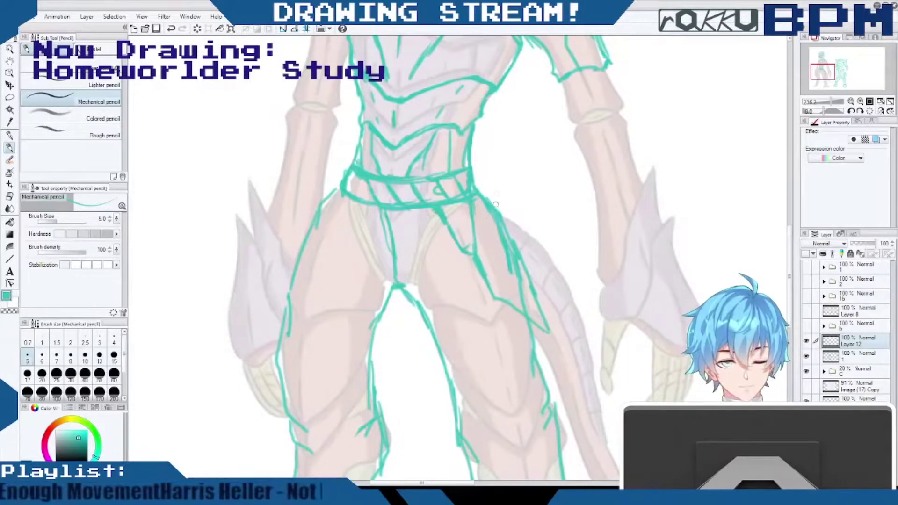
left_click_drag(499, 229, 547, 333)
left_click_drag(513, 287, 533, 324)
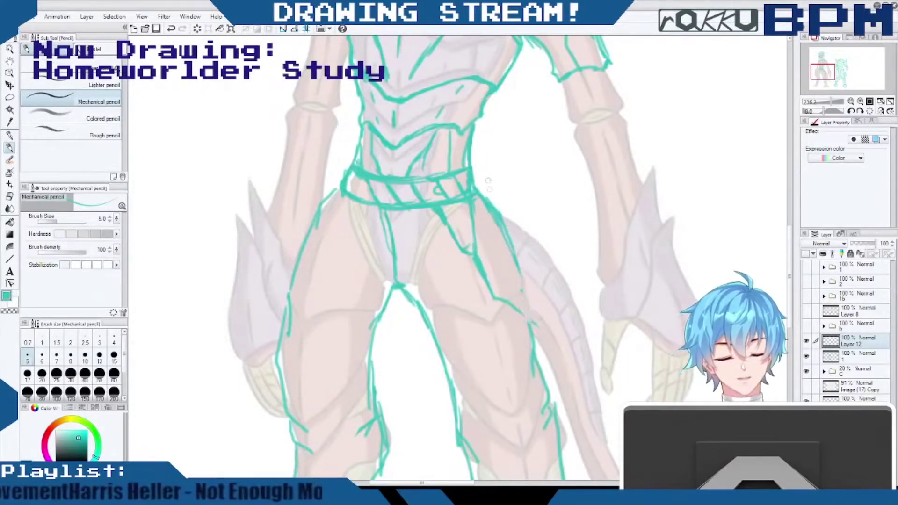
mouse_move(517, 255)
left_mouse_down()
mouse_move(533, 309)
mouse_move(524, 330)
mouse_move(494, 302)
left_mouse_up()
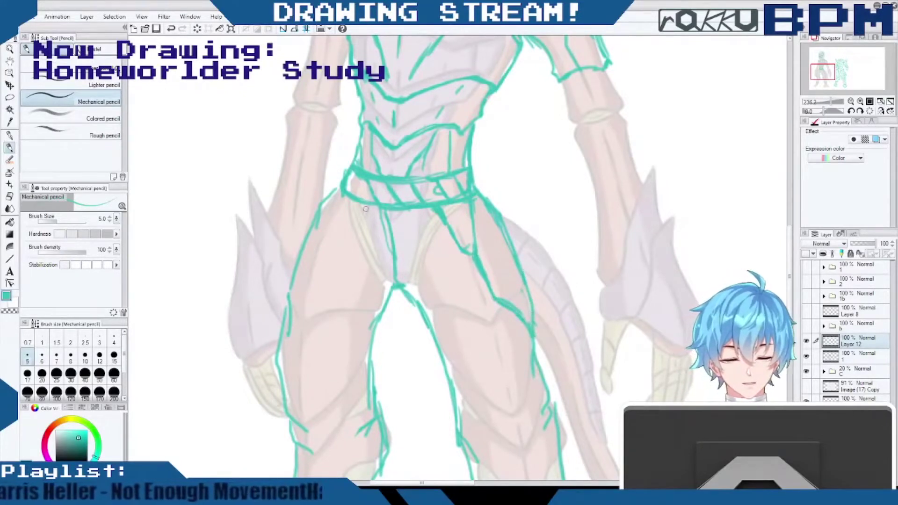
Sketch the matching angular hip panel on the figure's right thigh, with a short pocket line below the belt.
left_click_drag(366, 209, 350, 229)
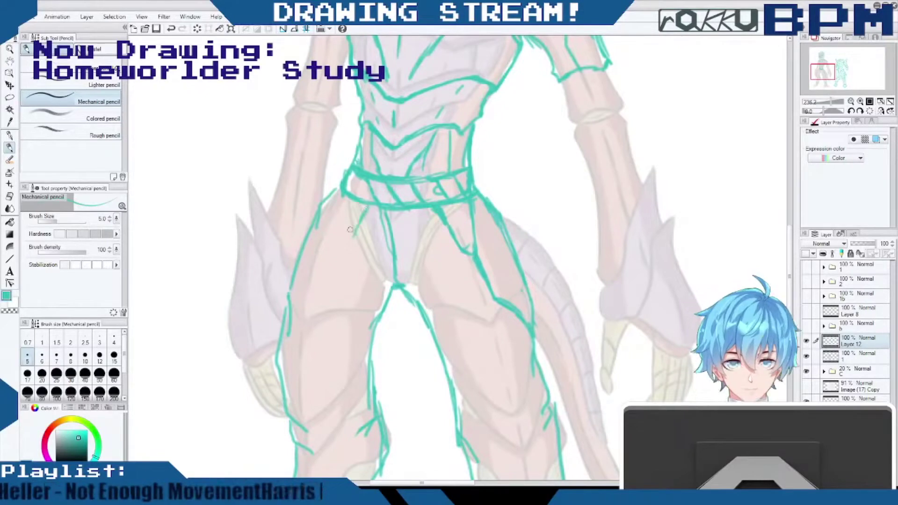
mouse_move(347, 198)
left_mouse_down()
mouse_move(341, 251)
mouse_move(279, 325)
mouse_move(286, 321)
left_mouse_up()
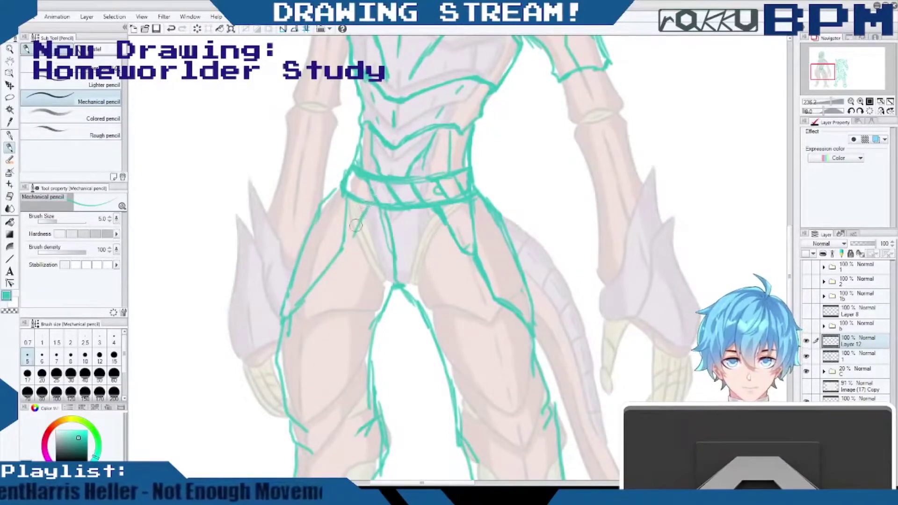
left_click_drag(366, 205, 338, 243)
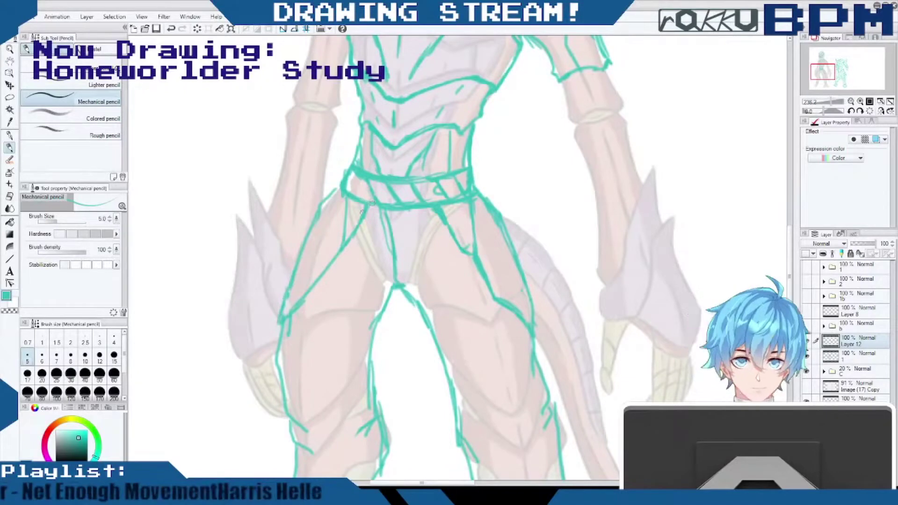
left_click_drag(356, 238, 337, 252)
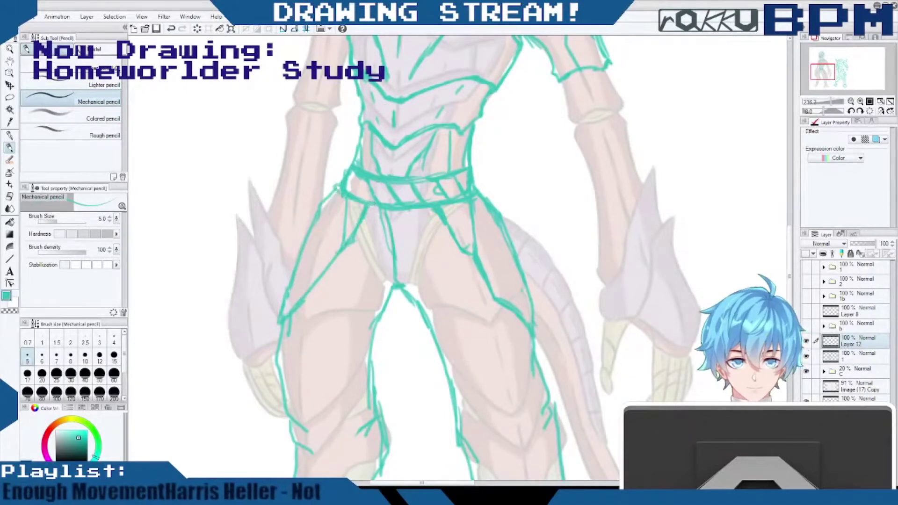
Add pointed fabric tips above the belt on both sides of the waist and diagonal folds across the lower abdomen.
scroll(790, 268, "up", 5)
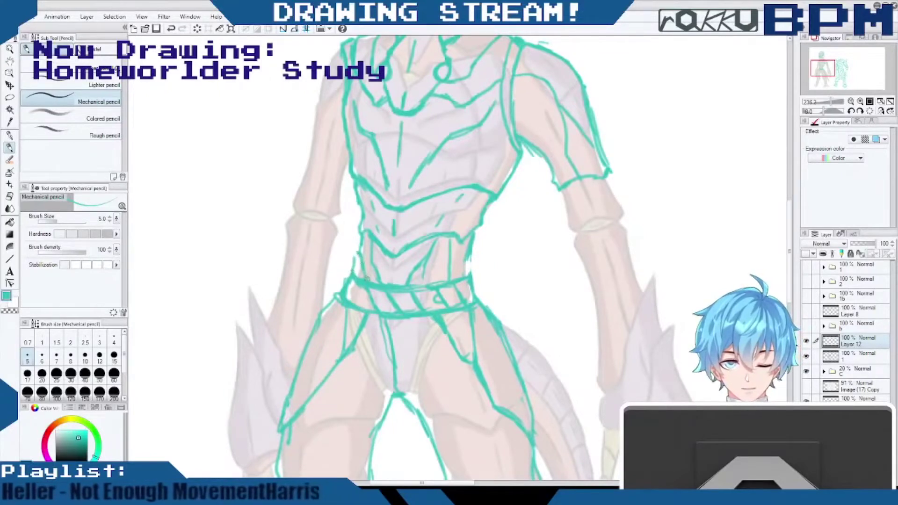
left_click_drag(359, 251, 350, 276)
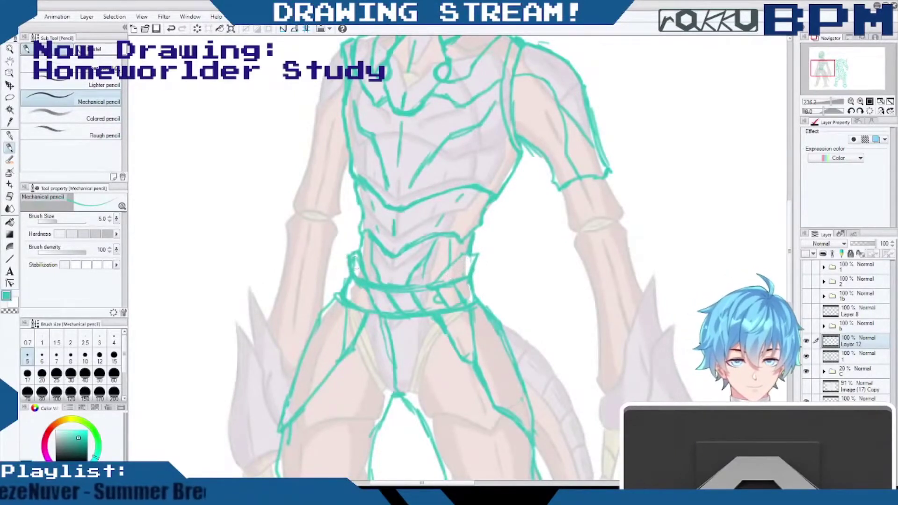
left_click_drag(350, 249, 353, 271)
left_click_drag(351, 248, 354, 260)
left_click_drag(462, 256, 437, 279)
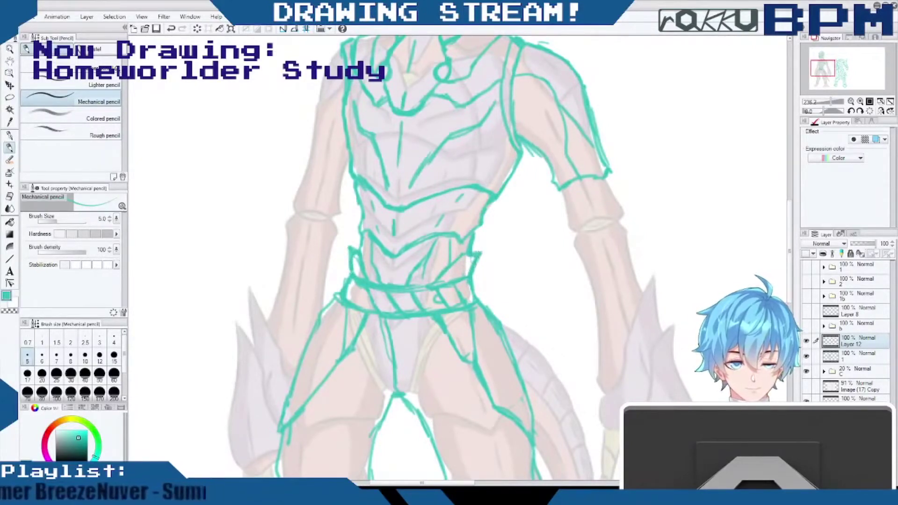
mouse_move(439, 242)
left_mouse_down()
mouse_move(418, 278)
mouse_move(392, 278)
left_mouse_up()
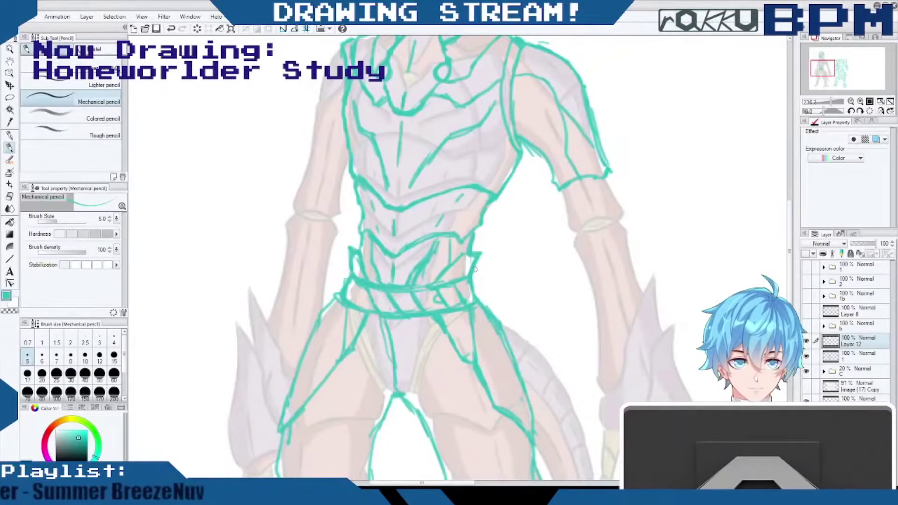
Rework the belt's edges and inner band lines, and reinforce the contours of the figure's right hip panel.
mouse_move(476, 303)
left_mouse_down()
mouse_move(470, 283)
mouse_move(470, 303)
left_mouse_up()
left_click_drag(350, 289, 414, 301)
left_click_drag(338, 286, 278, 429)
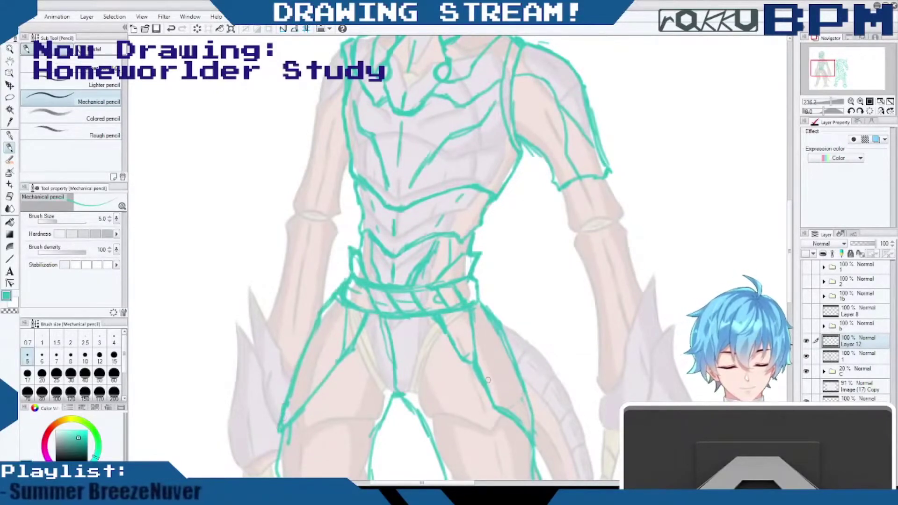
left_click_drag(335, 369, 279, 421)
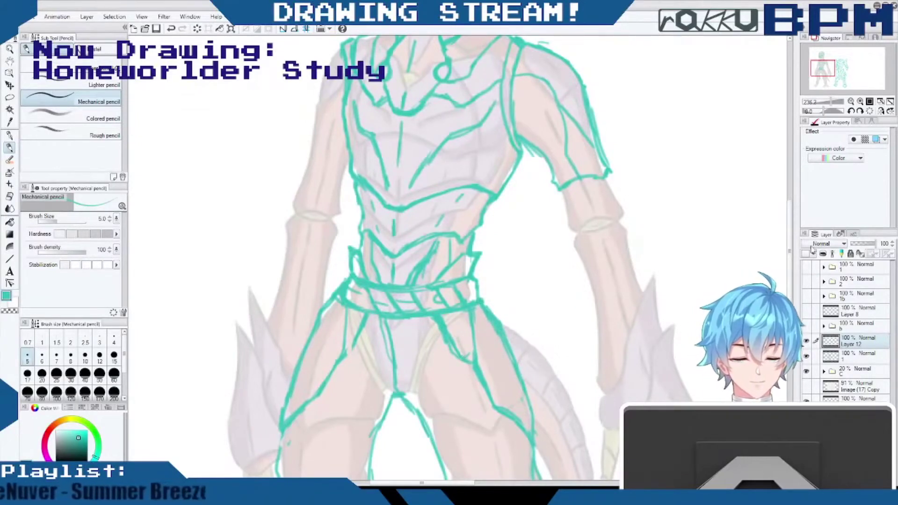
Sketch the short sleeve on the figure's right arm from the shoulder to a flared hem above the elbow.
mouse_move(789, 275)
left_mouse_down()
mouse_move(789, 260)
mouse_move(788, 280)
left_mouse_up()
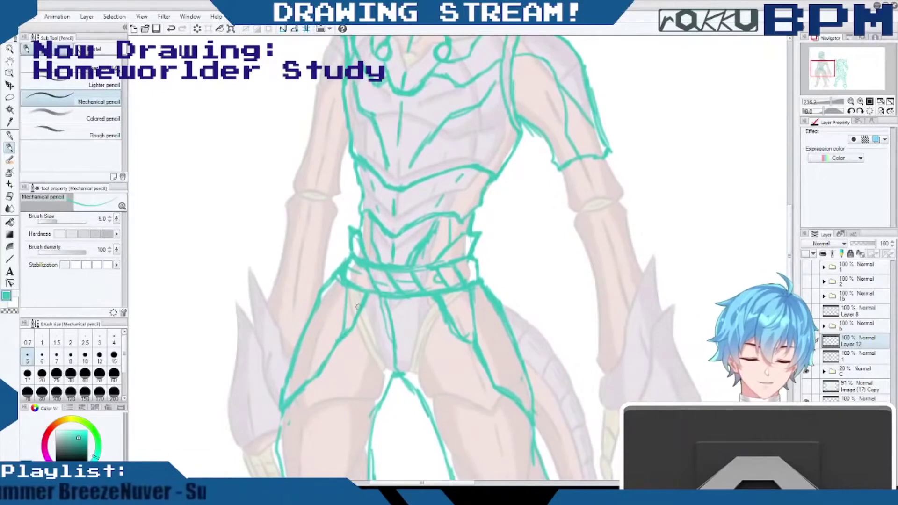
left_click_drag(790, 253, 791, 203)
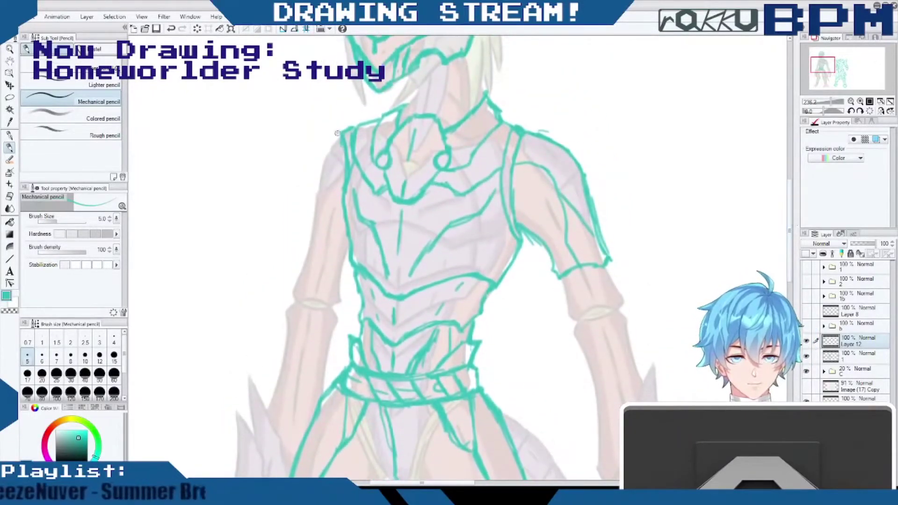
mouse_move(337, 133)
left_mouse_down()
mouse_move(298, 249)
mouse_move(299, 257)
mouse_move(339, 248)
mouse_move(312, 255)
mouse_move(341, 265)
mouse_move(348, 255)
mouse_move(303, 266)
left_mouse_up()
left_click_drag(322, 187, 307, 243)
left_click_drag(322, 169, 318, 193)
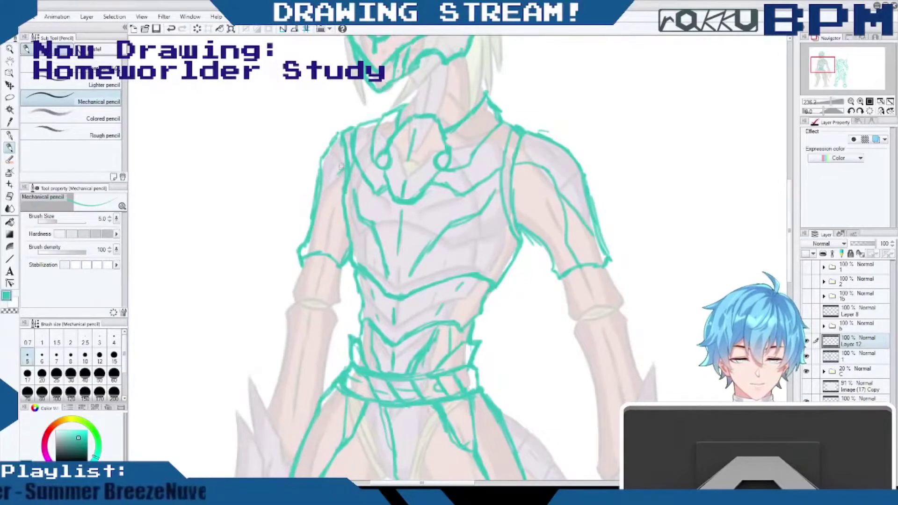
Draw an inner seam with a fold down the figure's right sleeve and add hem bands to both sleeves.
mouse_move(341, 168)
left_mouse_down()
mouse_move(320, 226)
mouse_move(327, 207)
mouse_move(326, 251)
left_mouse_up()
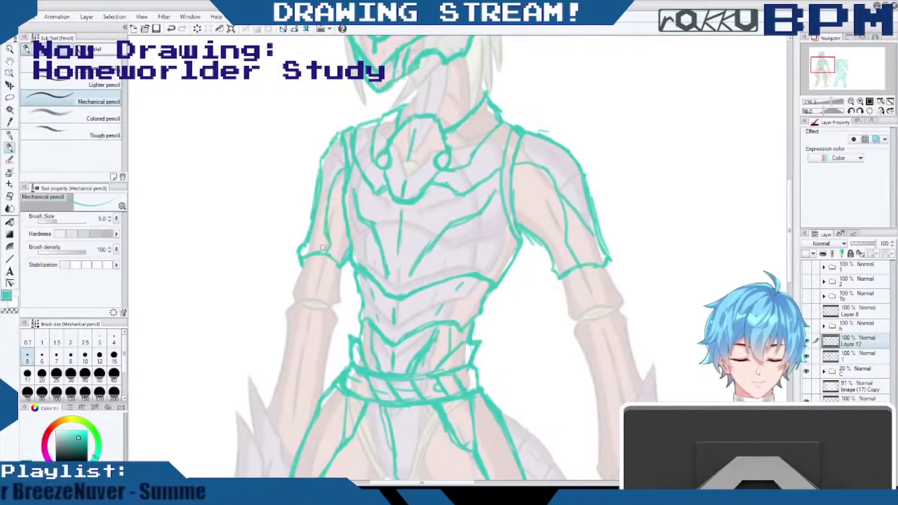
left_click_drag(342, 189, 331, 202)
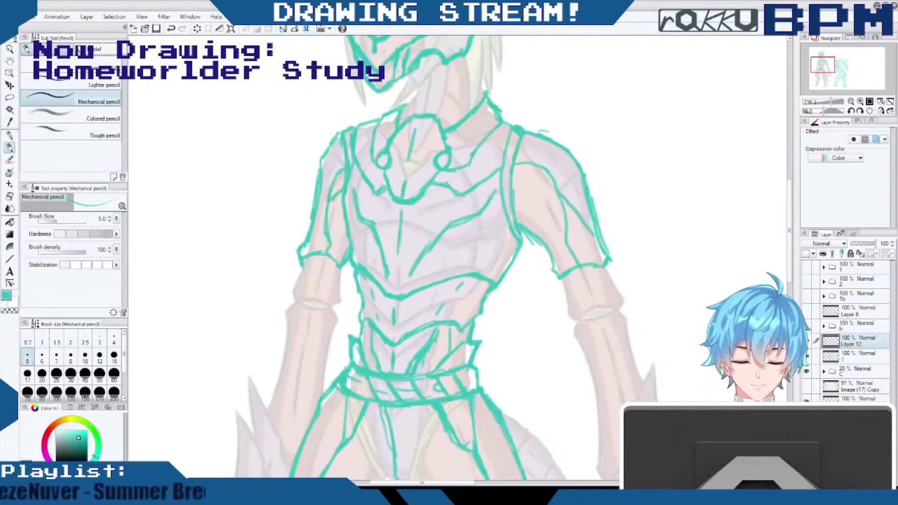
mouse_move(332, 170)
left_mouse_down()
mouse_move(331, 202)
mouse_move(335, 196)
left_mouse_up()
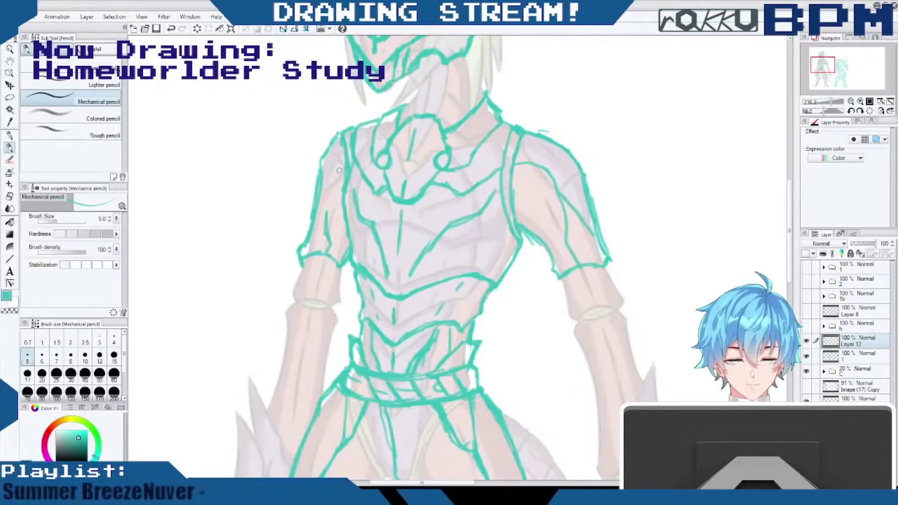
mouse_move(335, 177)
left_mouse_down()
mouse_move(332, 241)
mouse_move(323, 251)
left_mouse_up()
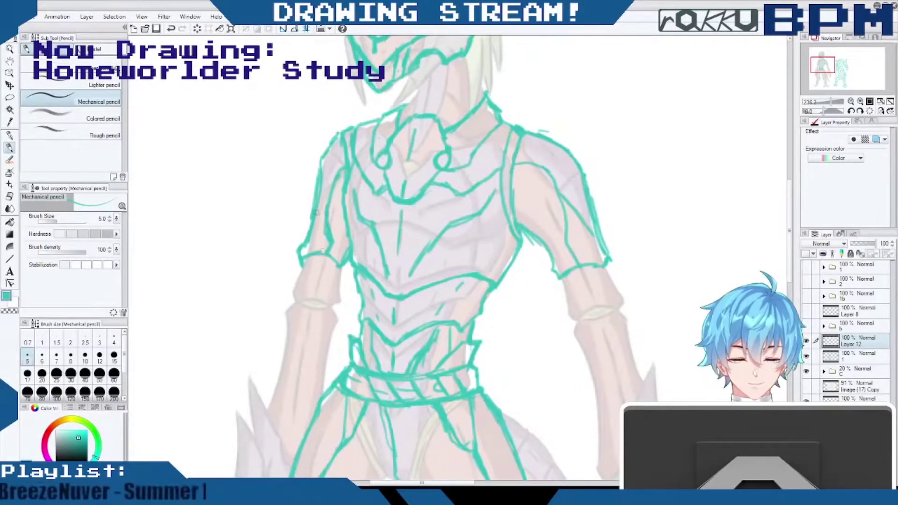
left_click_drag(316, 212, 329, 200)
mouse_move(314, 257)
left_mouse_down()
mouse_move(337, 270)
mouse_move(348, 262)
mouse_move(344, 271)
left_mouse_up()
mouse_move(561, 280)
left_mouse_down()
mouse_move(611, 266)
mouse_move(602, 266)
left_mouse_up()
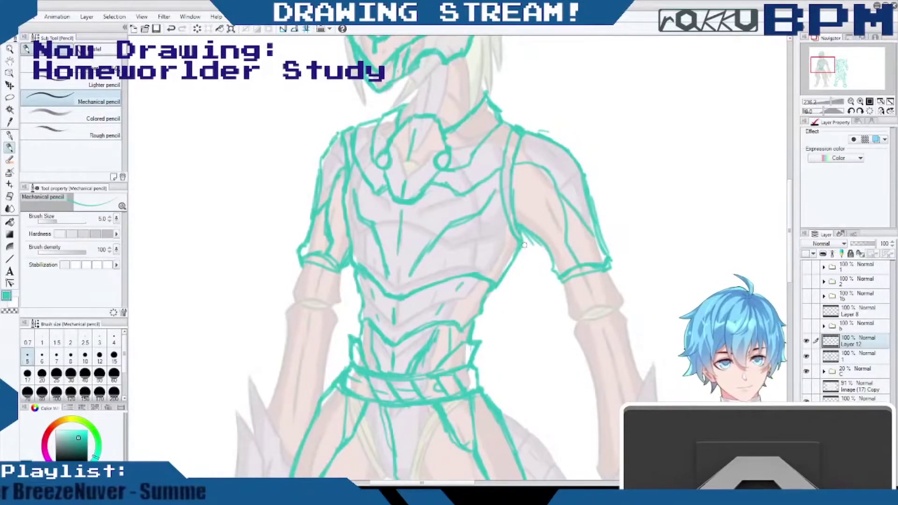
Reinforce the inner thigh contours of both trouser legs from the crotch toward the knees.
left_click_drag(790, 235, 787, 276)
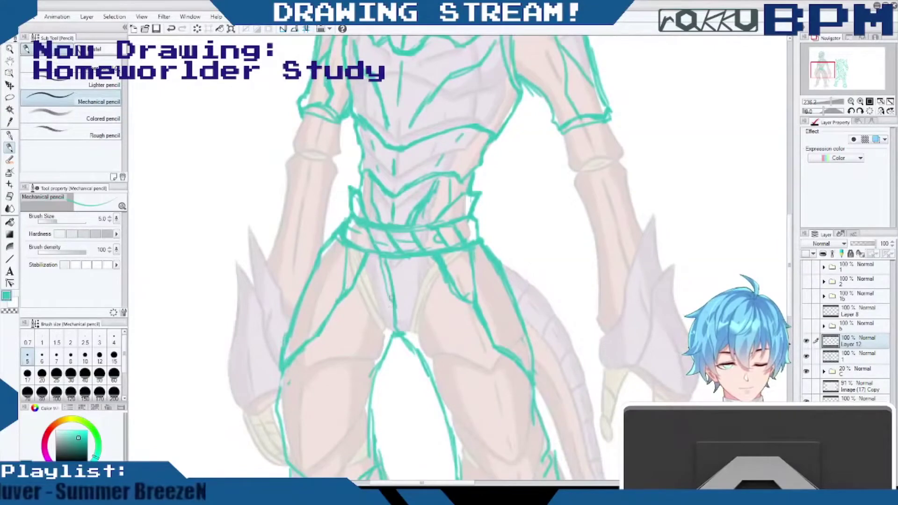
left_click_drag(381, 357, 372, 456)
mouse_move(402, 331)
left_mouse_down()
mouse_move(452, 408)
mouse_move(462, 452)
left_mouse_up()
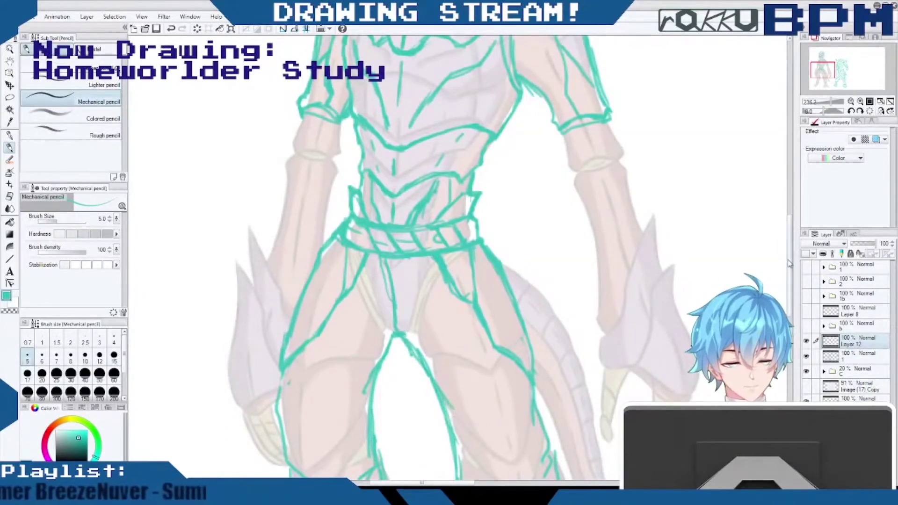
Redraw the outer thigh contour of the figure's right trouser leg straighter and add fold strokes below the knee.
scroll(521, 412, "down", 5)
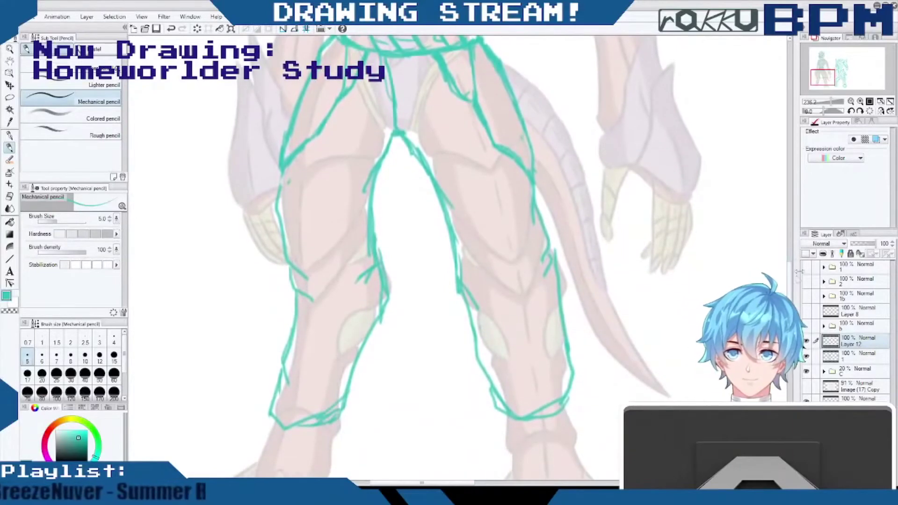
scroll(341, 283, "down", 3)
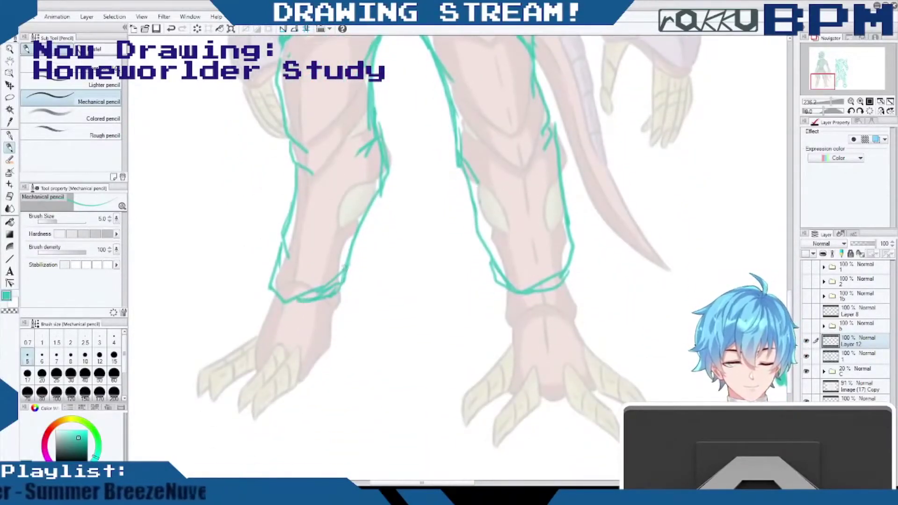
scroll(341, 282, "up", 1)
left_click_drag(789, 307, 790, 256)
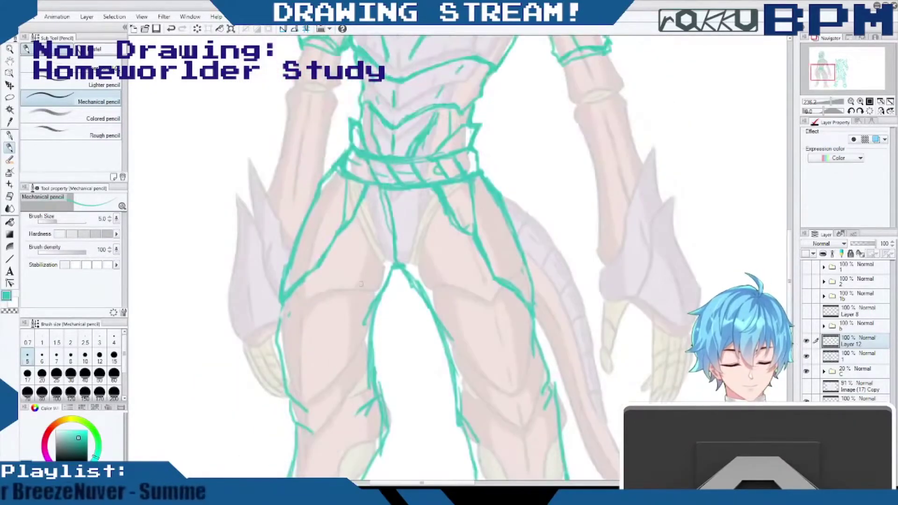
left_click_drag(282, 302, 280, 380)
left_click_drag(275, 313, 279, 396)
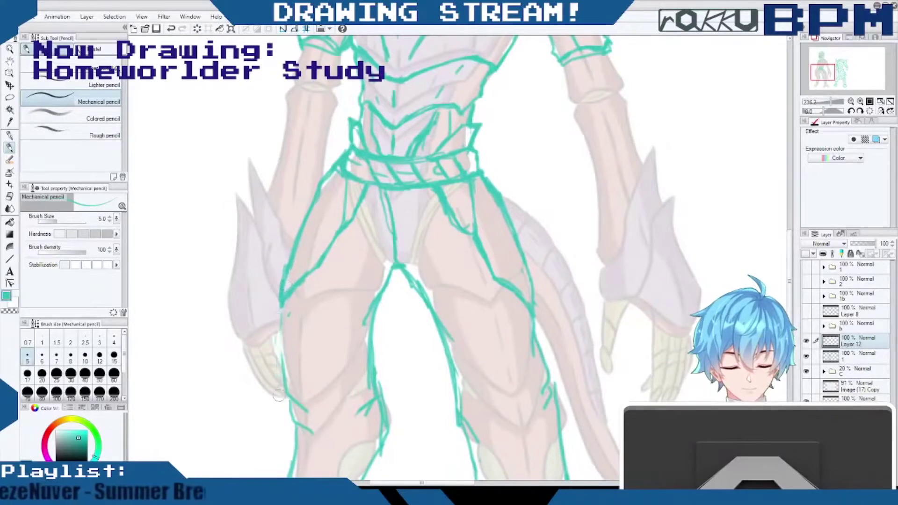
mouse_move(280, 307)
left_mouse_down()
mouse_move(281, 397)
mouse_move(354, 423)
left_mouse_up()
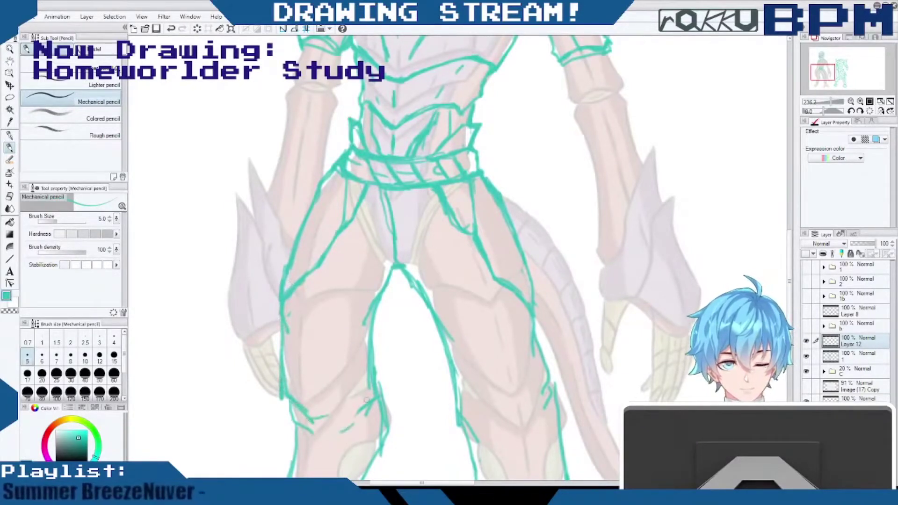
Rework the right leg's inner thigh line with an overlapping fold, and reinforce the left leg's inner contour to the knee.
left_click_drag(377, 308, 356, 345)
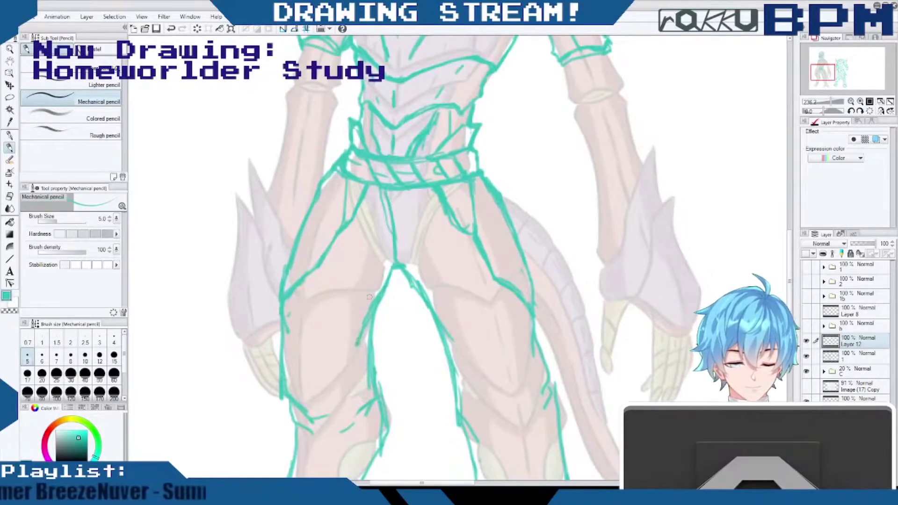
mouse_move(376, 298)
left_mouse_down()
mouse_move(367, 395)
mouse_move(379, 310)
mouse_move(379, 401)
left_mouse_up()
key("ctrl+z")
mouse_move(432, 321)
left_mouse_down()
mouse_move(454, 403)
mouse_move(491, 453)
left_mouse_up()
left_click_drag(453, 415, 478, 462)
Redraw the inner shin contour and hem of the figure's left trouser leg, and touch up the right leg's hem.
scroll(544, 353, "down", 5)
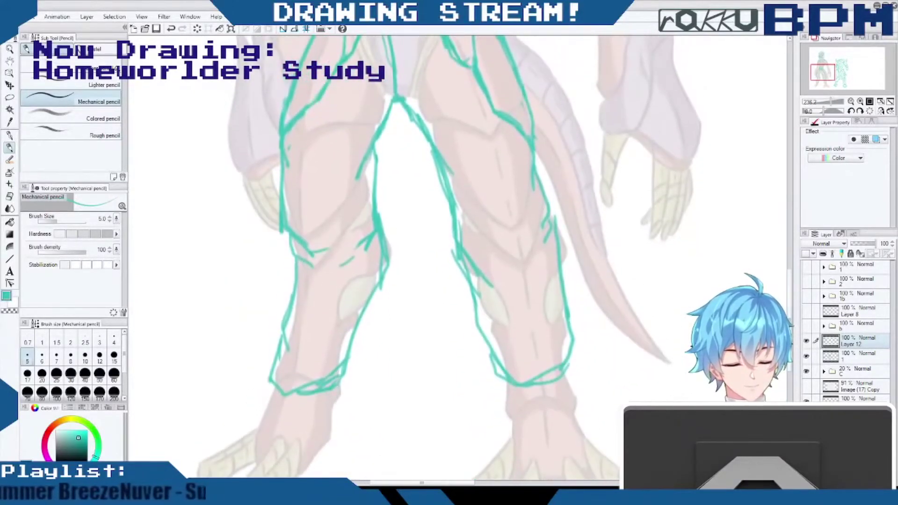
mouse_move(472, 293)
left_mouse_down()
mouse_move(532, 397)
mouse_move(497, 356)
mouse_move(527, 392)
mouse_move(552, 375)
left_mouse_up()
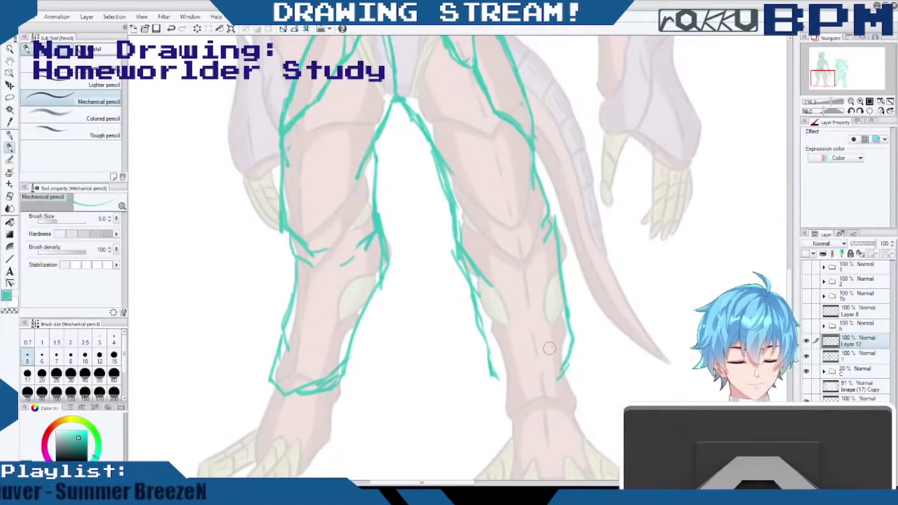
left_click_drag(471, 299, 561, 377)
mouse_move(501, 371)
left_mouse_down()
mouse_move(576, 370)
mouse_move(568, 366)
mouse_move(566, 382)
mouse_move(543, 387)
mouse_move(518, 380)
mouse_move(561, 383)
left_mouse_up()
mouse_move(313, 394)
left_mouse_down()
mouse_move(293, 398)
mouse_move(270, 383)
left_mouse_up()
Reinforce the trousers' front seam below the belt and sketch diagonal fold lines across the figure's left thigh and knee.
scroll(760, 268, "up", 5)
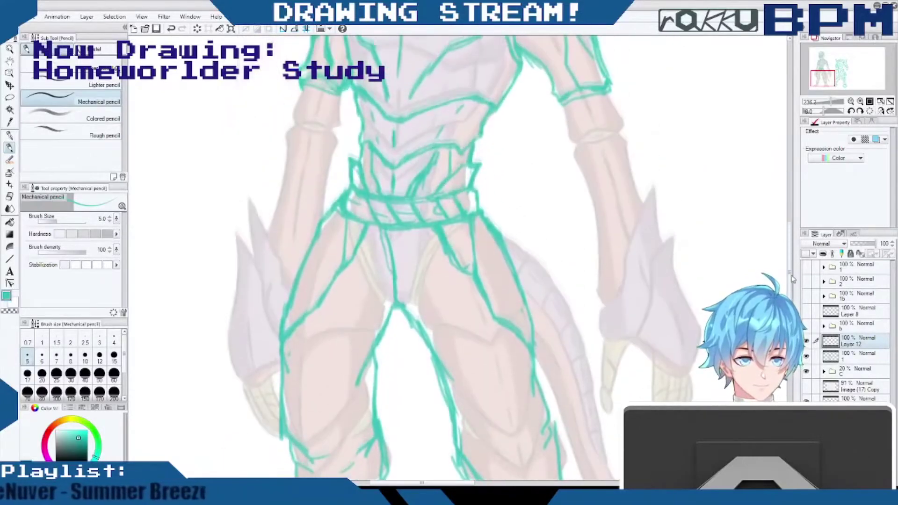
left_click_drag(389, 227, 393, 256)
left_click_drag(381, 226, 392, 268)
mouse_move(448, 335)
left_mouse_down()
mouse_move(511, 401)
mouse_move(503, 381)
mouse_move(525, 344)
left_mouse_up()
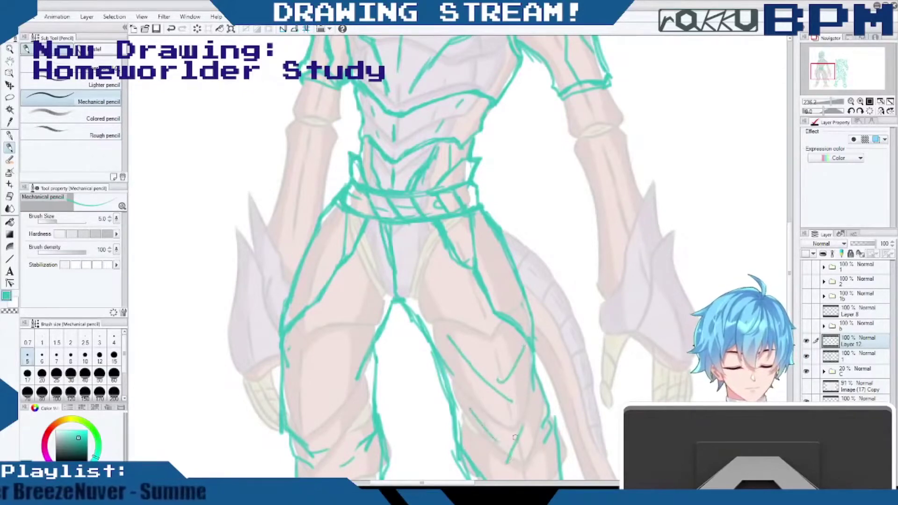
Add diagonal fold strokes to the figure's left trouser shin and to the right leg's knee and shin.
scroll(789, 313, "down", 5)
left_click_drag(788, 311, 788, 308)
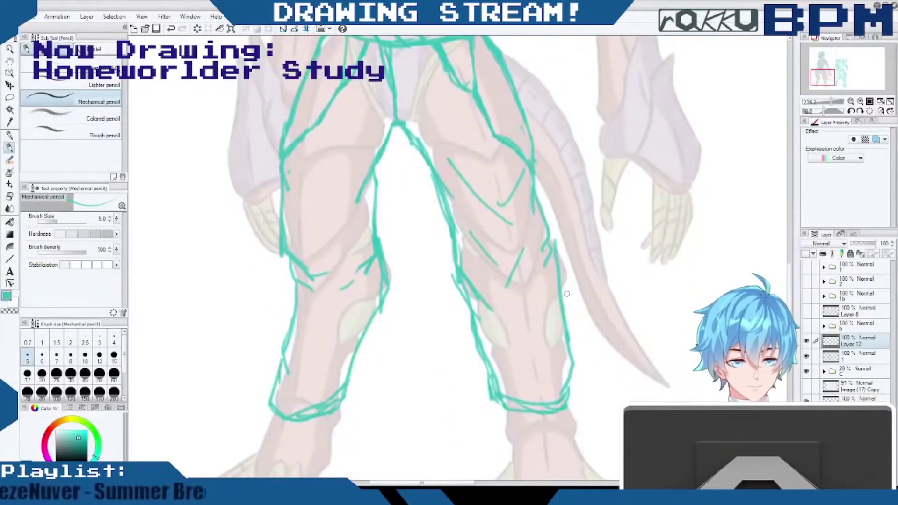
left_click_drag(558, 350, 529, 400)
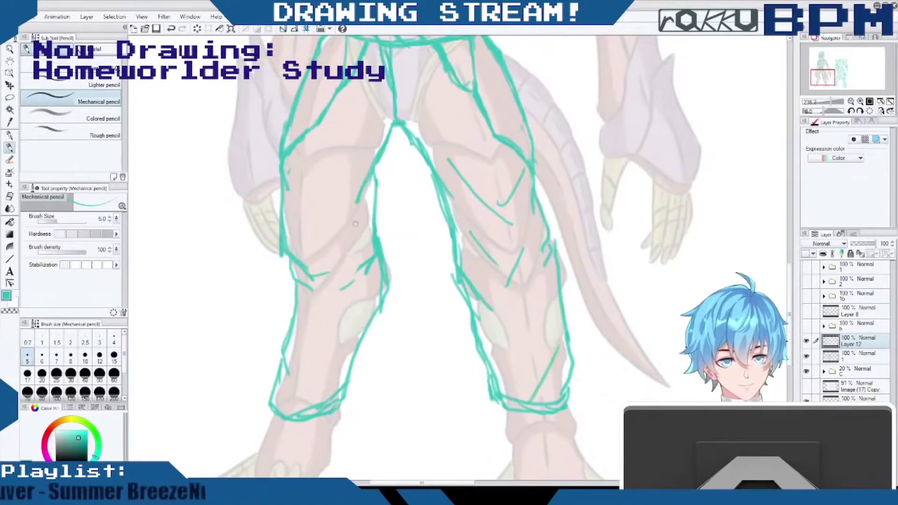
left_click_drag(364, 240, 343, 257)
mouse_move(363, 333)
left_mouse_down()
mouse_move(325, 377)
mouse_move(345, 395)
mouse_move(317, 403)
left_mouse_up()
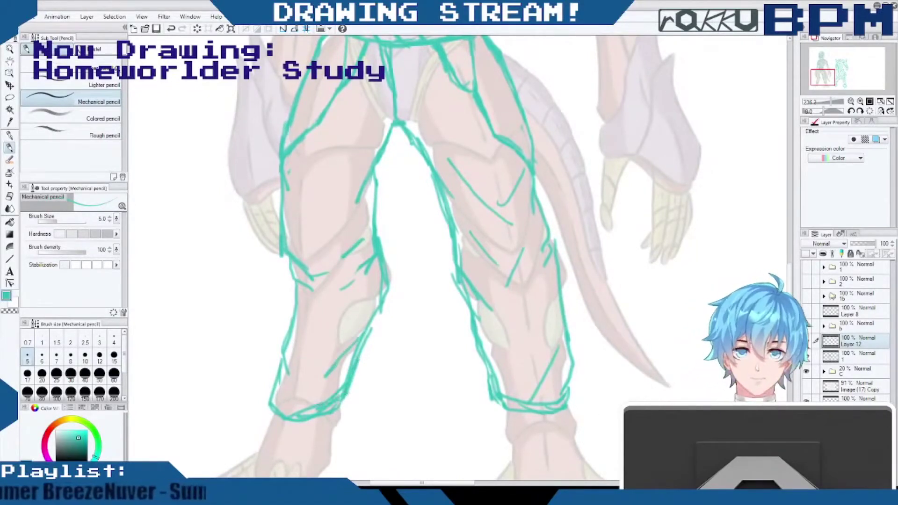
Reinforce the helmet's front contour from the brow down along the jaw to the chin.
left_click_drag(789, 328, 789, 266)
scroll(773, 266, "up", 5)
mouse_move(794, 200)
left_mouse_down()
mouse_move(794, 186)
mouse_move(792, 200)
left_mouse_up()
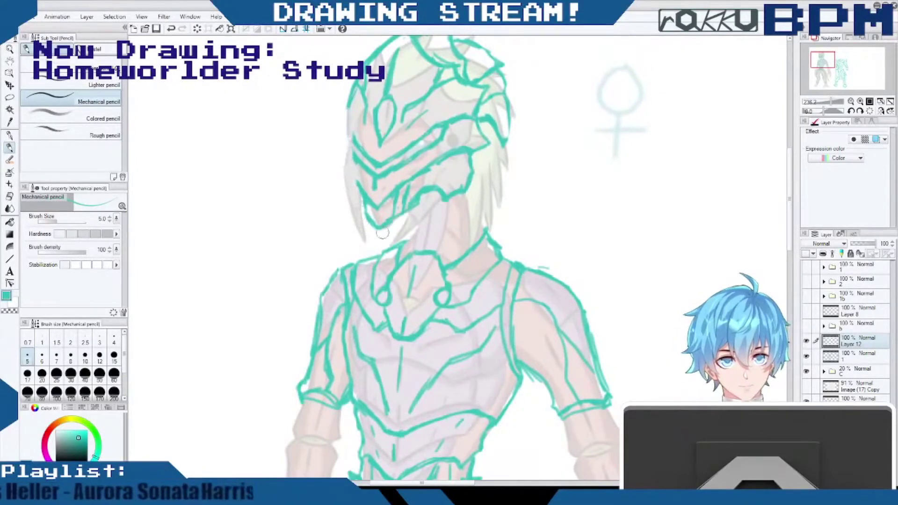
mouse_move(352, 100)
left_mouse_down()
mouse_move(357, 192)
mouse_move(381, 228)
mouse_move(368, 197)
mouse_move(384, 209)
left_mouse_up()
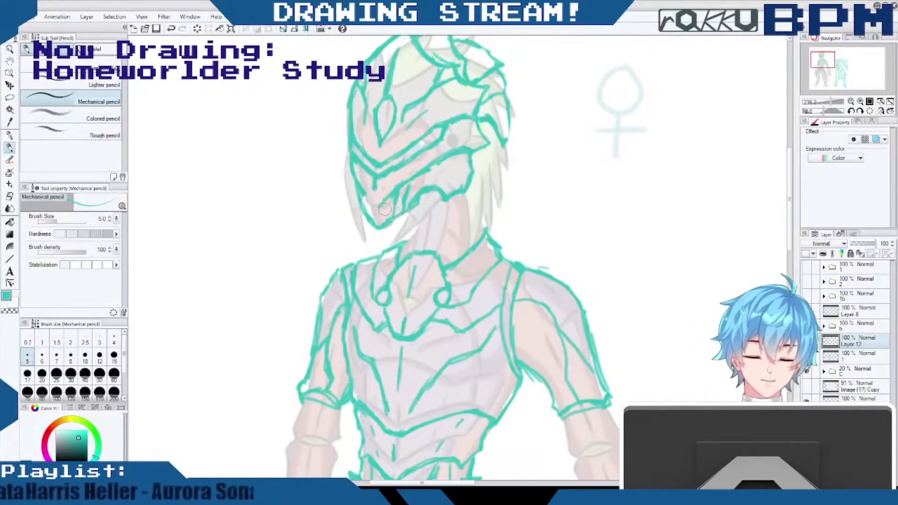
left_click_drag(362, 196, 370, 213)
left_click_drag(367, 208, 377, 229)
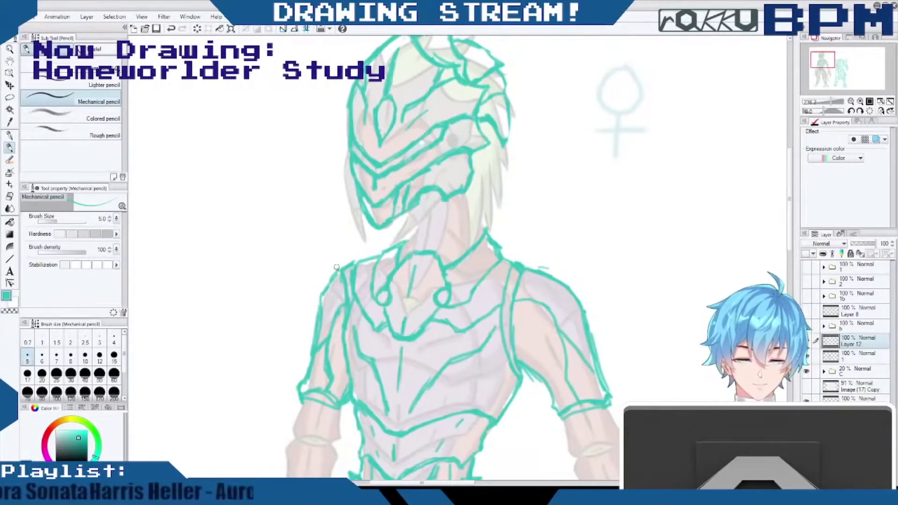
Touch up the outer edge of the figure's right shoulder, the left sleeve's hem and the pointed waist edge above the belt.
scroll(451, 124, "down", 6)
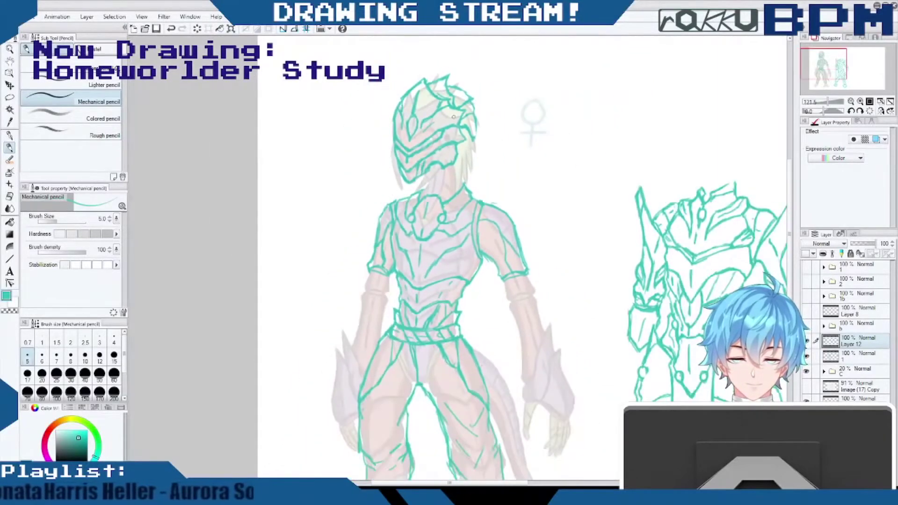
scroll(453, 116, "up", 5)
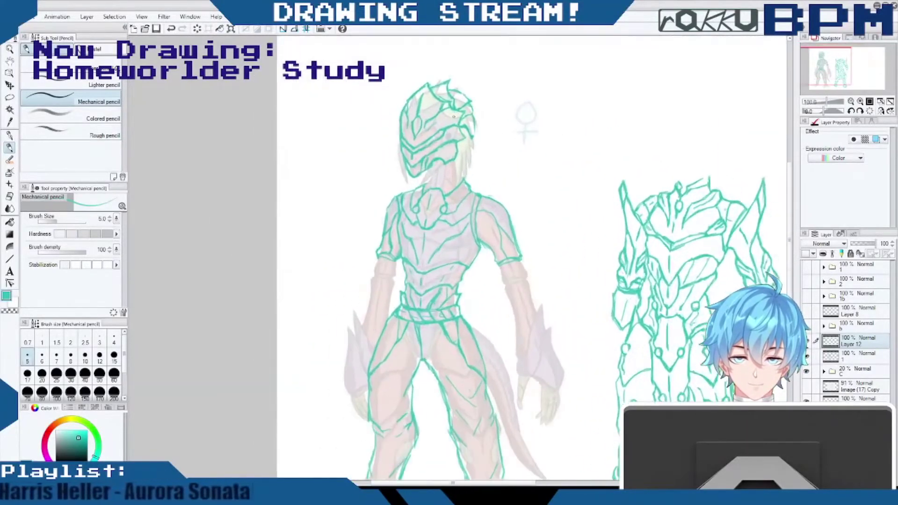
scroll(453, 116, "down", 3)
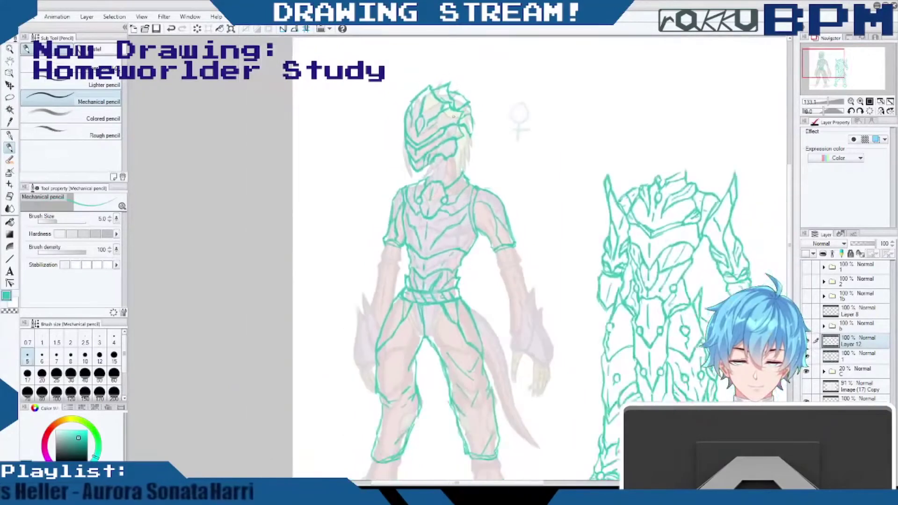
scroll(454, 116, "up", 1)
scroll(453, 116, "up", 1)
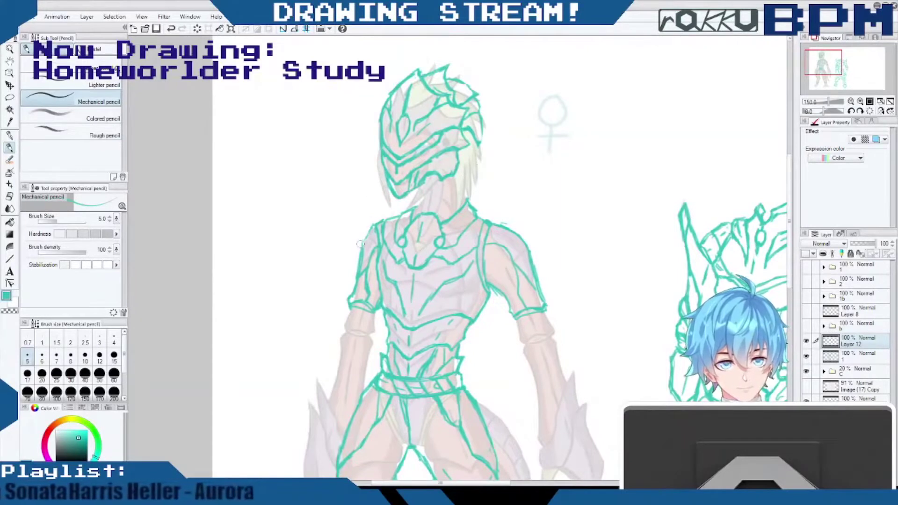
left_click_drag(372, 227, 362, 249)
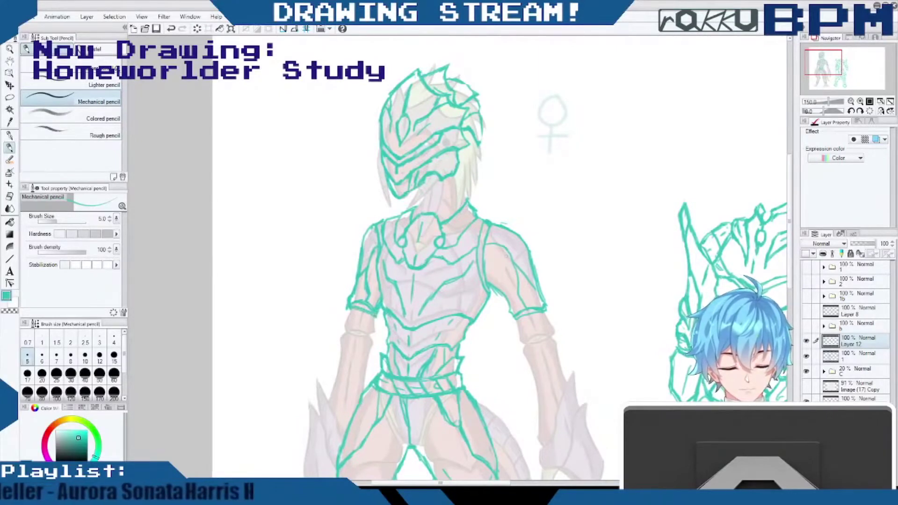
left_click_drag(509, 308, 535, 314)
left_click_drag(459, 360, 463, 374)
Sketch a short fold mark on the thigh of the figure's right trouser leg.
left_click_drag(789, 220, 789, 290)
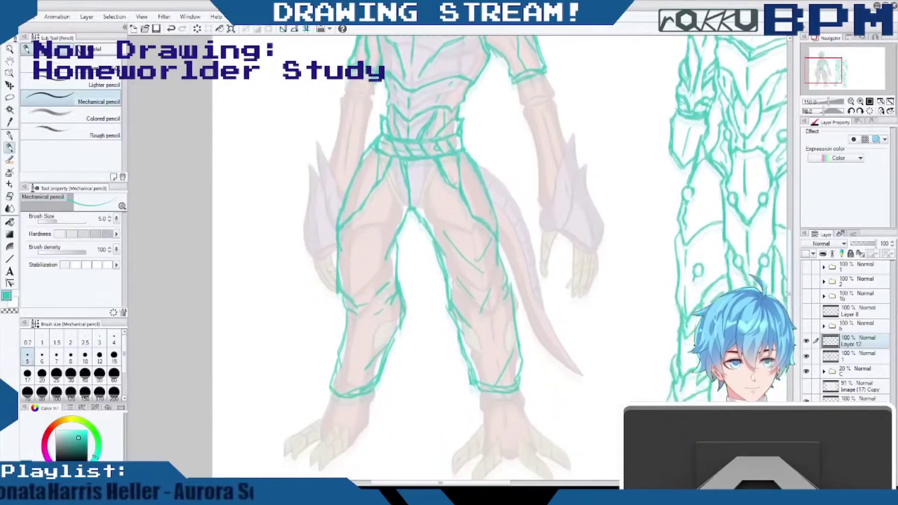
scroll(454, 258, "up", 3)
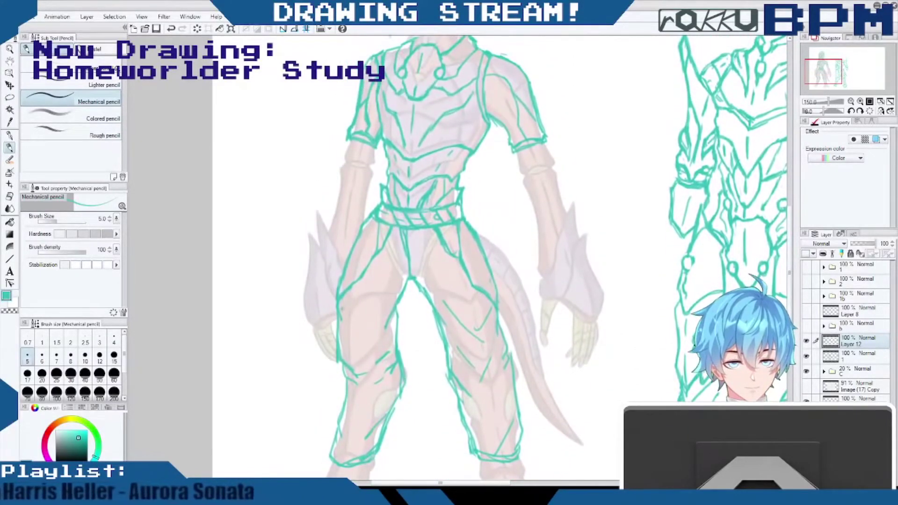
mouse_move(346, 304)
left_mouse_down()
mouse_move(338, 325)
mouse_move(343, 376)
left_mouse_up()
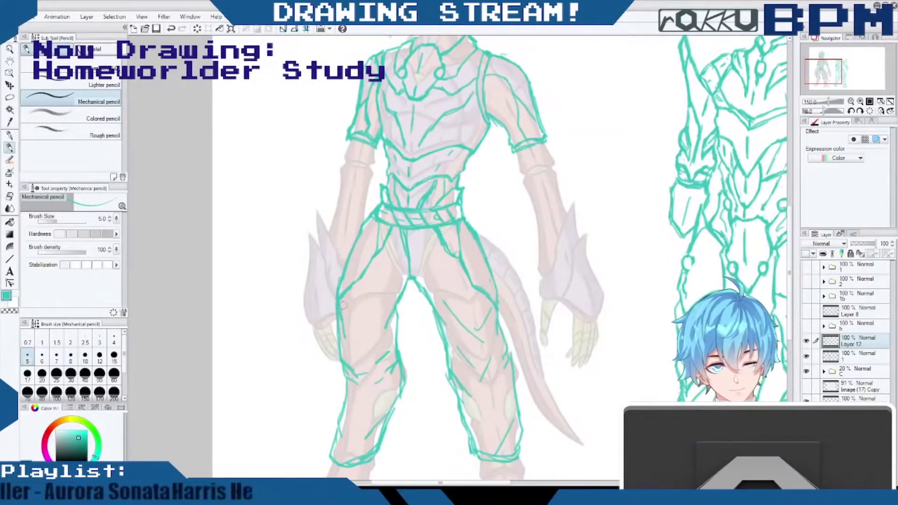
key("ctrl+z")
mouse_move(376, 324)
left_mouse_down()
mouse_move(390, 297)
mouse_move(364, 327)
left_mouse_up()
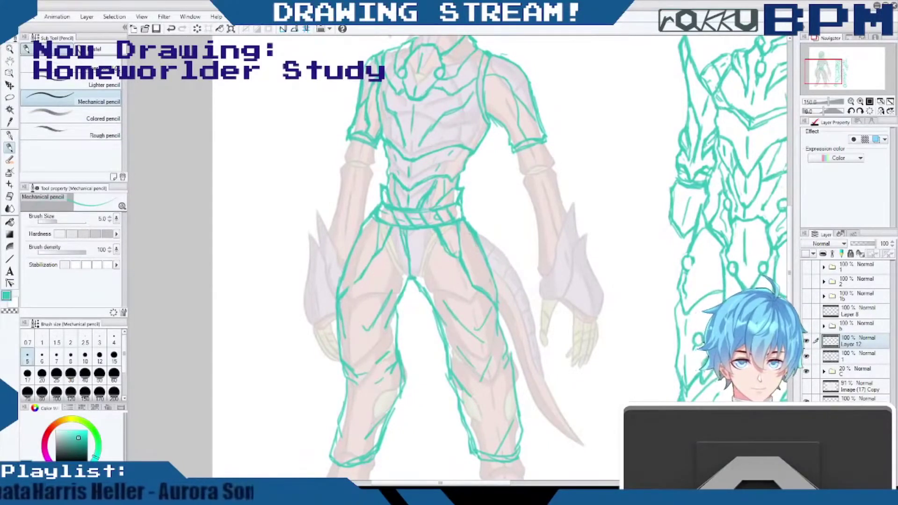
Rework the trousers' hip panels with sharper lower corners and inner diagonal lines, and touch up the belt and right hem.
left_click_drag(493, 291, 500, 309)
left_click_drag(363, 280, 334, 306)
left_click_drag(337, 286, 332, 306)
left_click_drag(376, 234, 352, 264)
left_click_drag(443, 231, 491, 285)
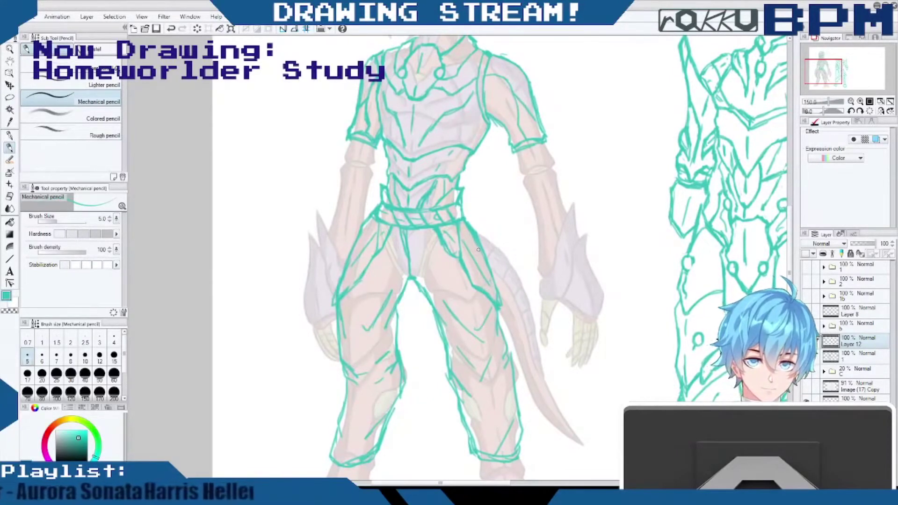
left_click_drag(421, 212, 435, 210)
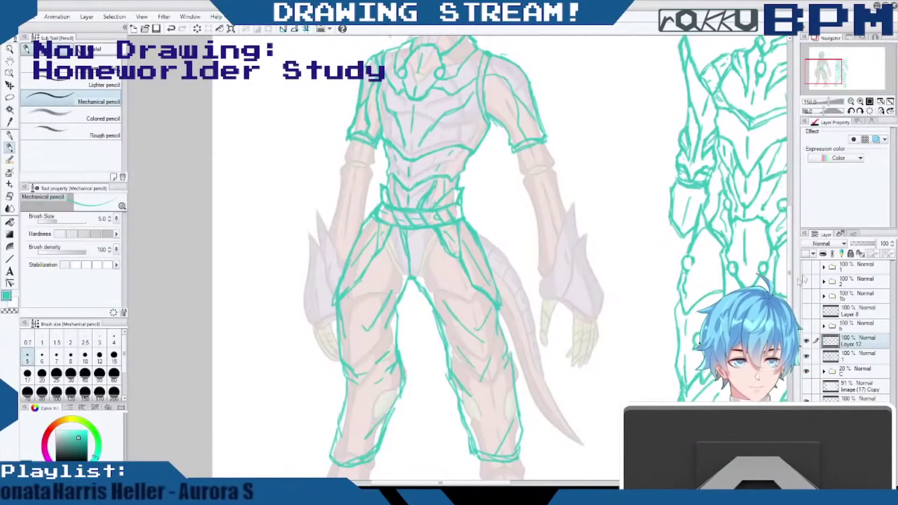
left_click_drag(791, 284, 791, 322)
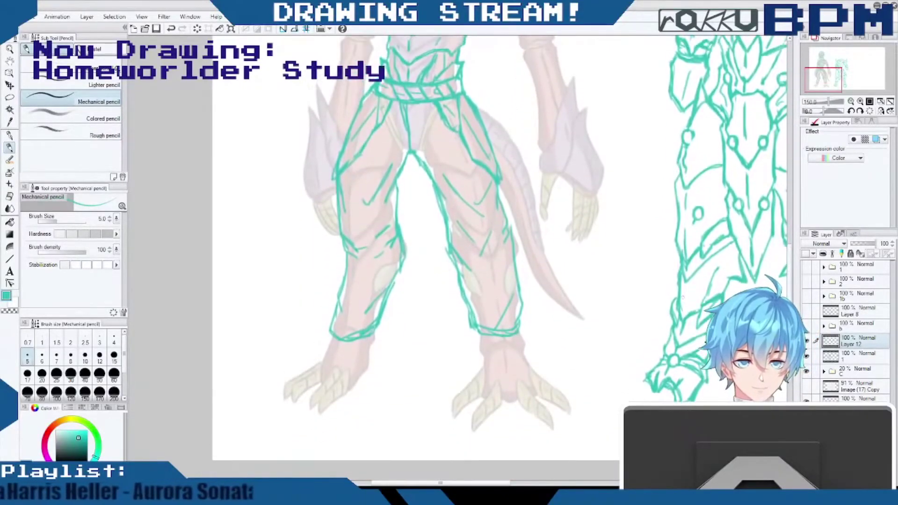
mouse_move(339, 311)
left_mouse_down()
mouse_move(333, 335)
mouse_move(330, 326)
mouse_move(336, 340)
left_mouse_up()
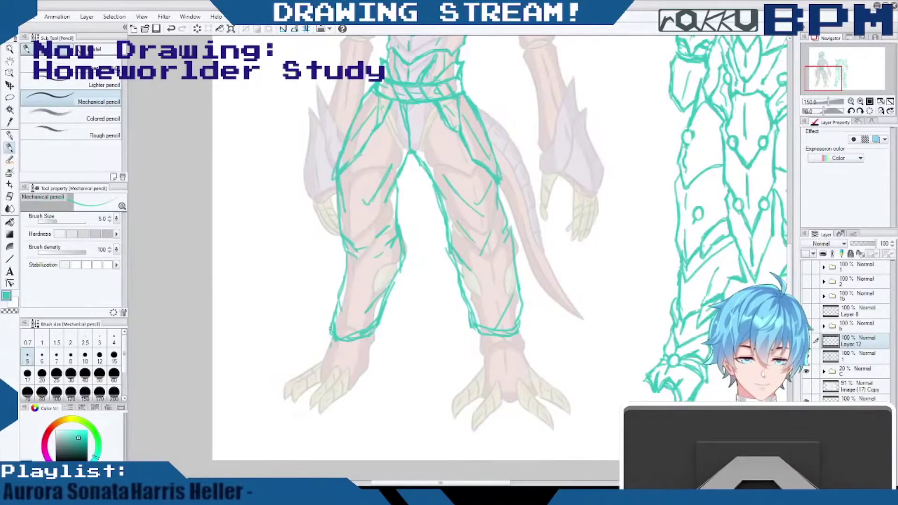
left_click_drag(788, 314, 788, 219)
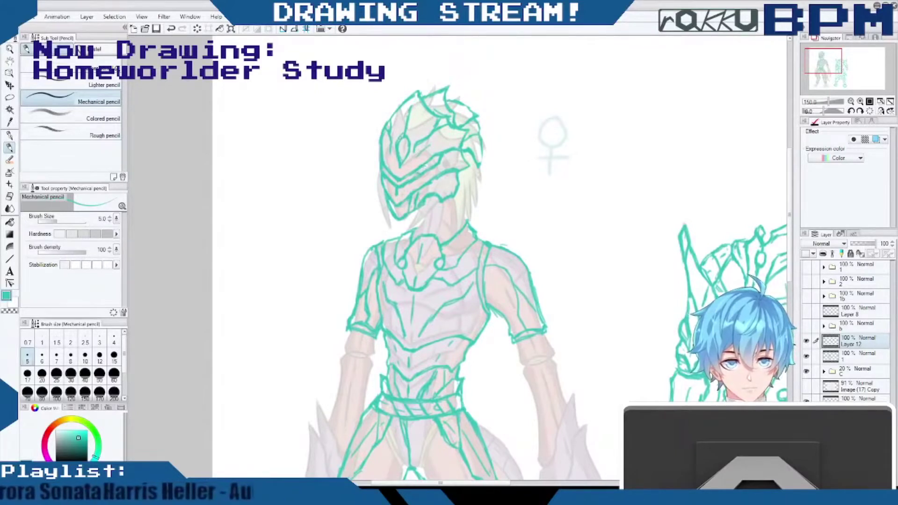
mouse_move(431, 164)
left_mouse_down()
mouse_move(438, 156)
mouse_move(405, 184)
mouse_move(384, 169)
left_mouse_up()
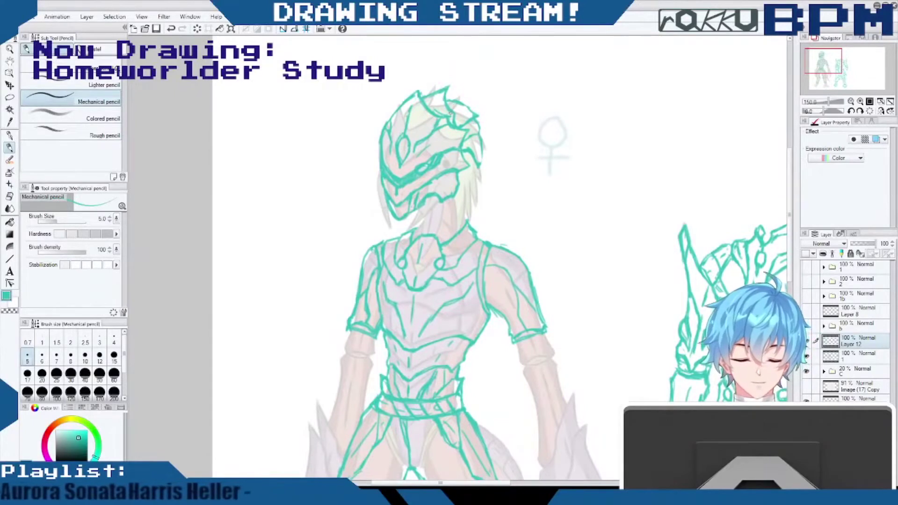
key("ctrl+z")
key("ctrl+z")
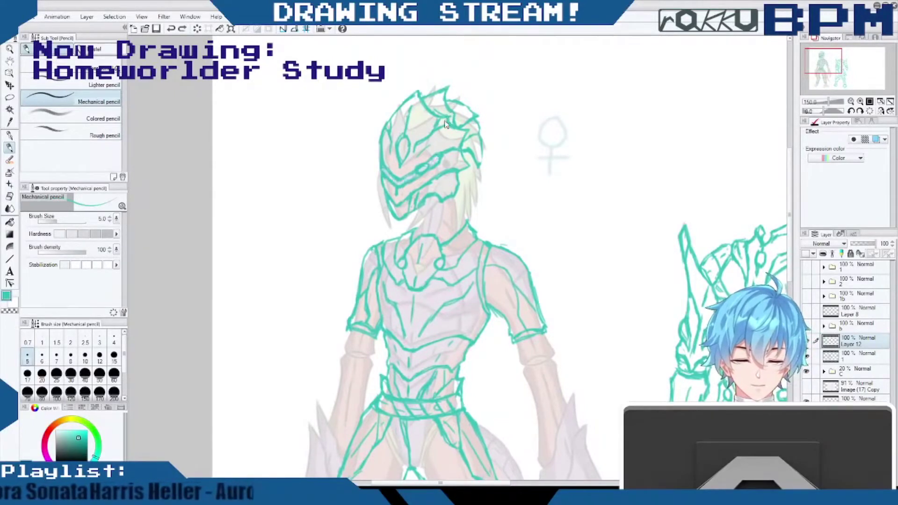
key("ctrl+z")
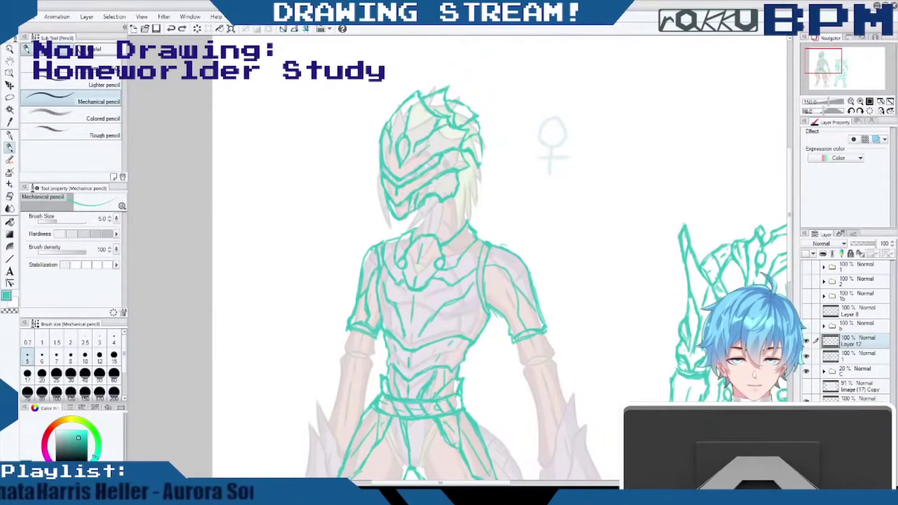
key("ctrl+y")
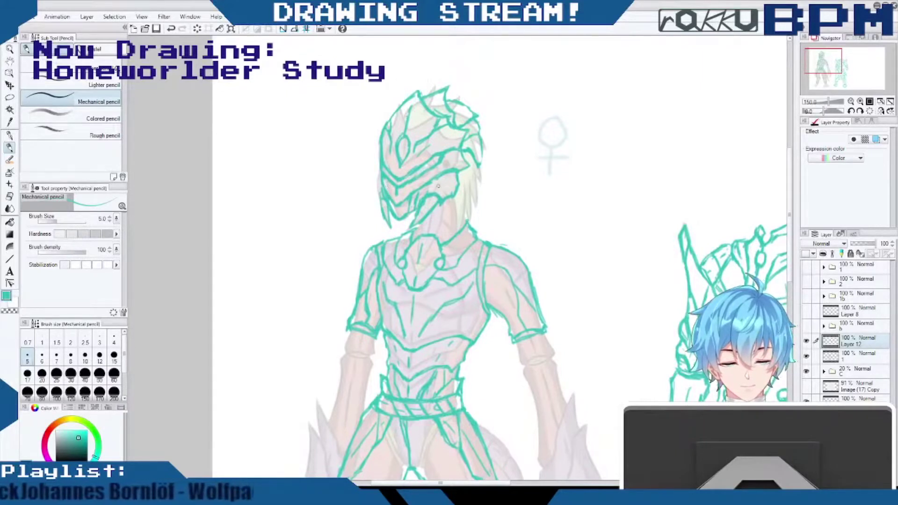
key("ctrl+z")
key("ctrl+z")
key("ctrl+z")
key("ctrl+z")
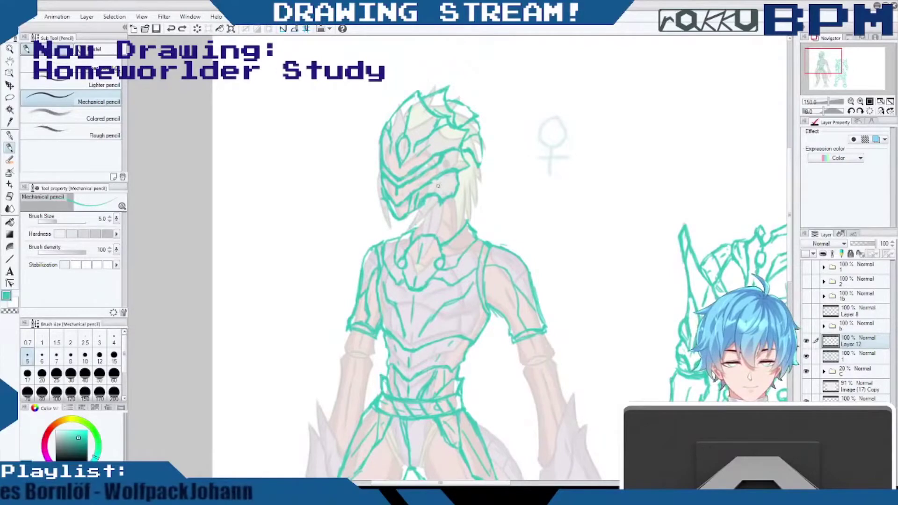
Rename the clothing sketch's layer, Layer 12, as 2.
scroll(439, 186, "down", 2)
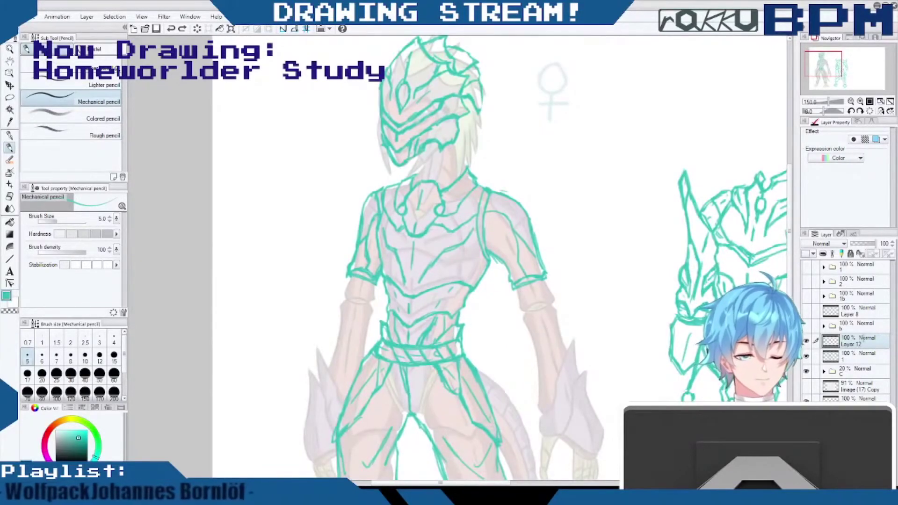
double_click(863, 340)
type("2")
key("Return")
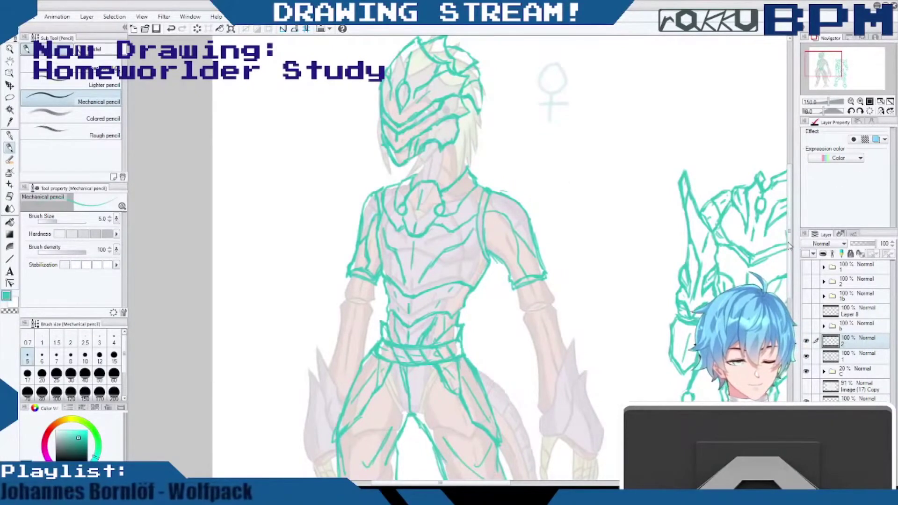
scroll(793, 201, "up", 5)
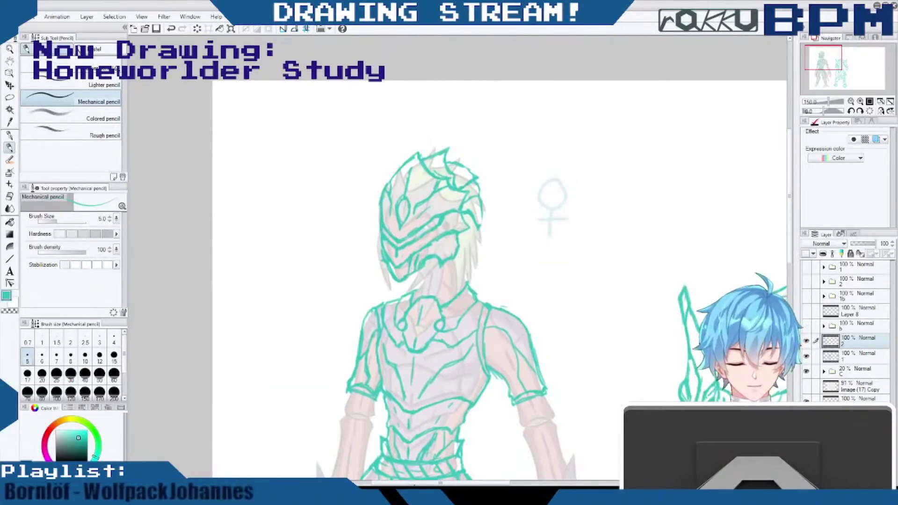
scroll(606, 305, "up", 1)
scroll(606, 305, "down", 4)
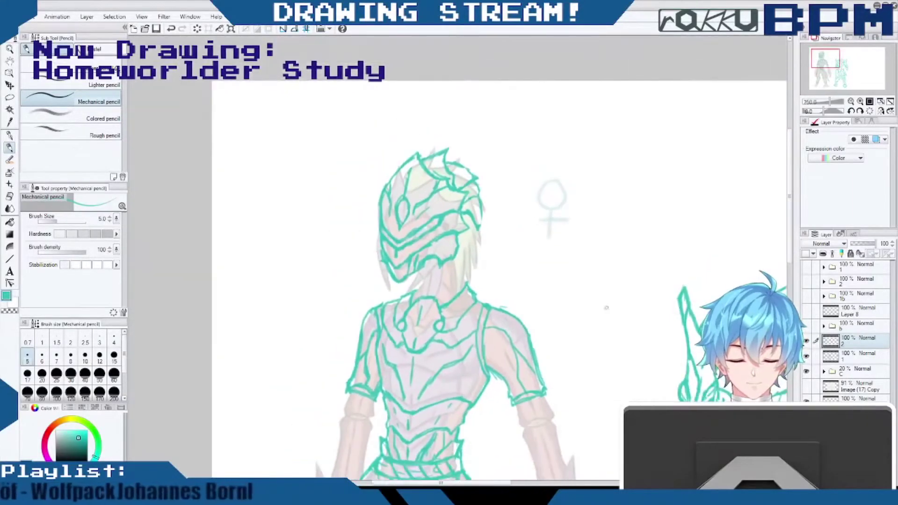
scroll(608, 346, "down", 3)
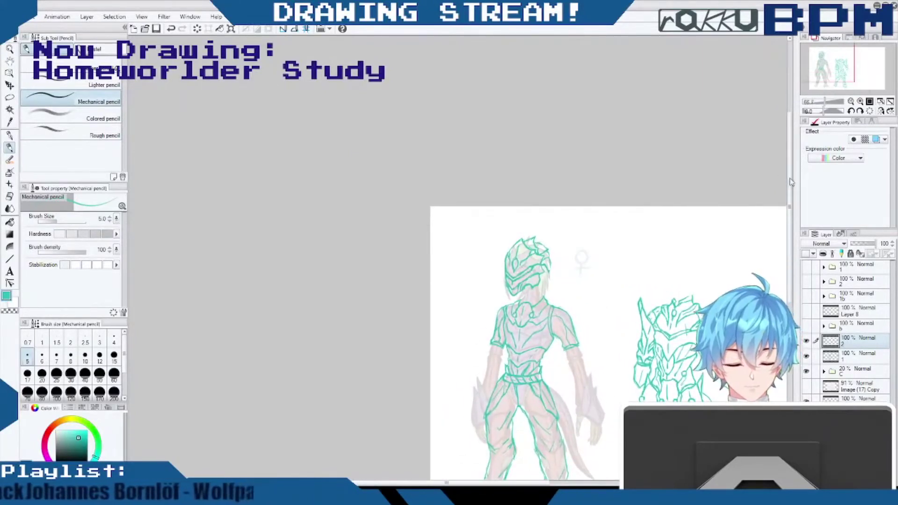
left_click_drag(789, 203, 789, 253)
left_click_drag(446, 483, 486, 483)
left_click_drag(790, 252, 789, 243)
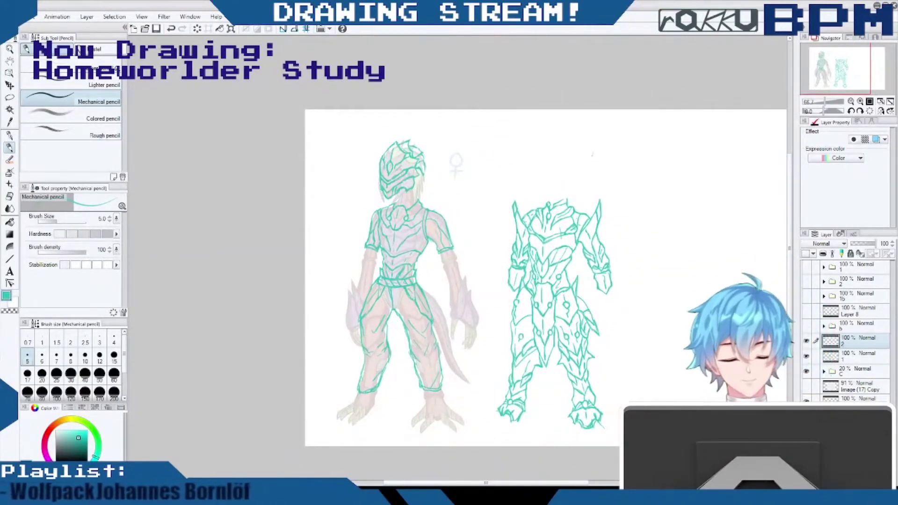
left_click_drag(595, 166, 592, 188)
left_click_drag(587, 180, 597, 182)
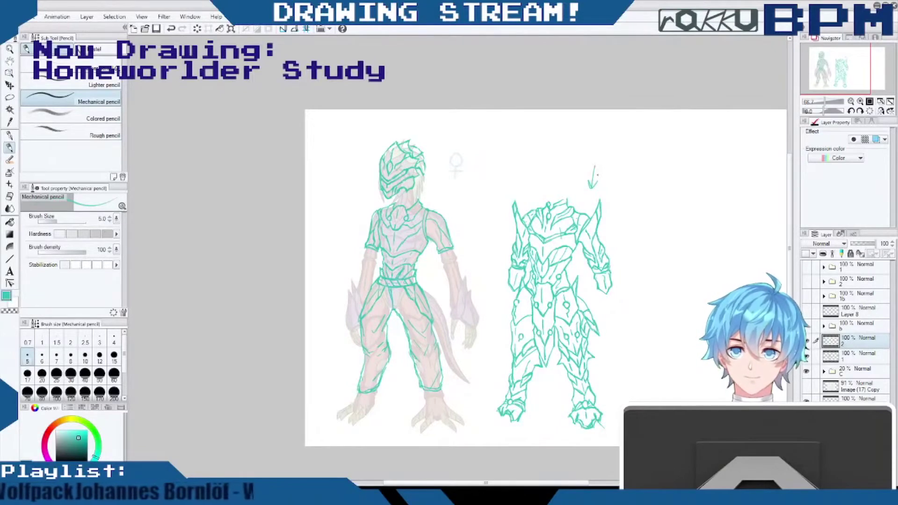
key("ctrl+z")
left_click_drag(457, 188, 455, 201)
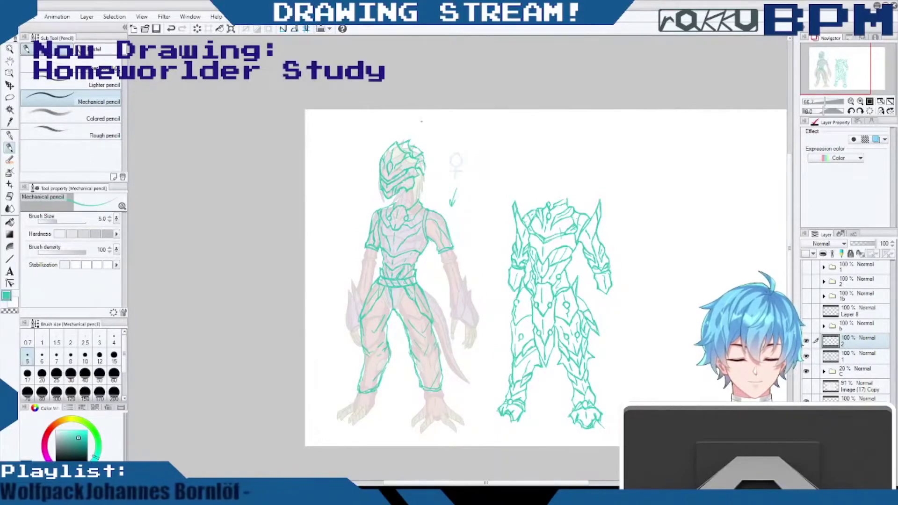
Move layer 2's clothing sketch off the base figure to the empty area beside the armor sketch, and select folder C.
key("k")
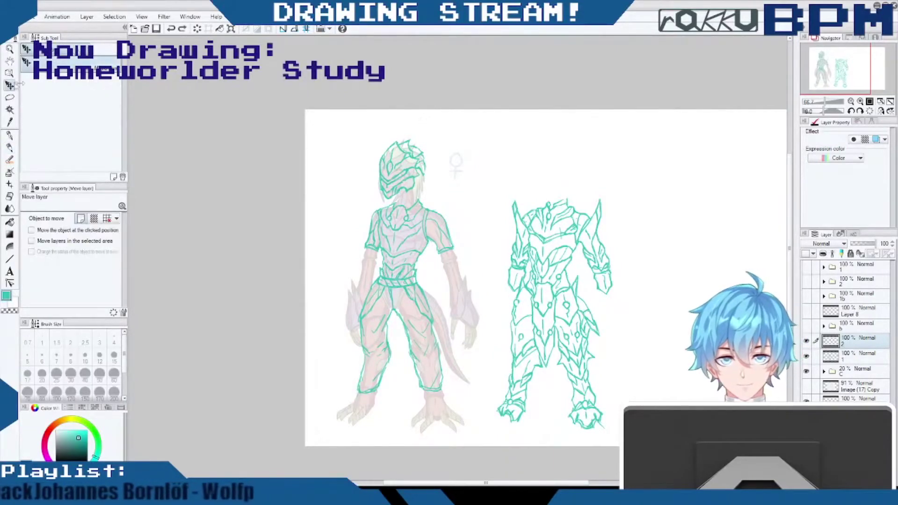
mouse_move(451, 321)
left_mouse_down()
mouse_move(458, 308)
mouse_move(702, 274)
mouse_move(757, 295)
mouse_move(739, 352)
mouse_move(727, 341)
mouse_move(456, 299)
mouse_move(447, 316)
left_mouse_up()
key("ctrl+y")
key("ctrl+z")
key("ctrl+y")
mouse_move(432, 280)
left_mouse_down()
mouse_move(617, 271)
mouse_move(741, 303)
mouse_move(725, 294)
left_mouse_up()
left_click(858, 370)
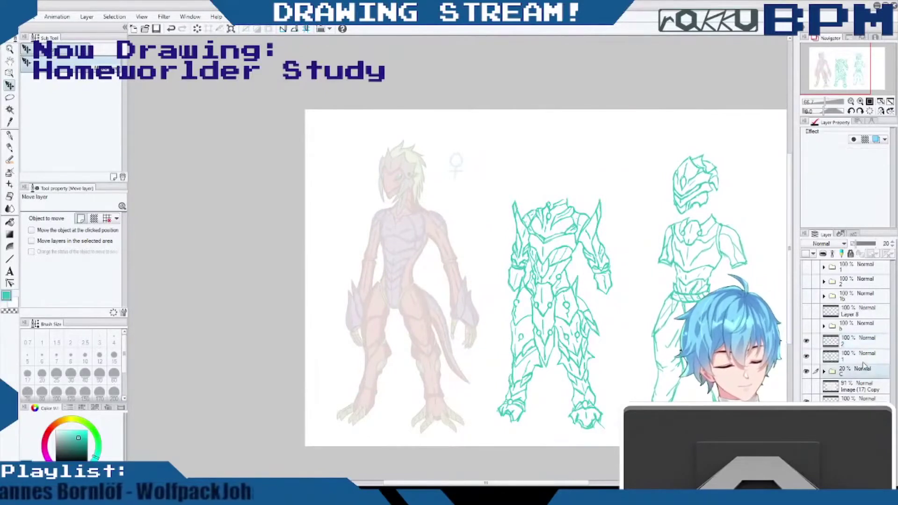
Move layer 1's armor sketch back onto the base figure and hide layer 2's clothing sketch.
left_click(859, 356)
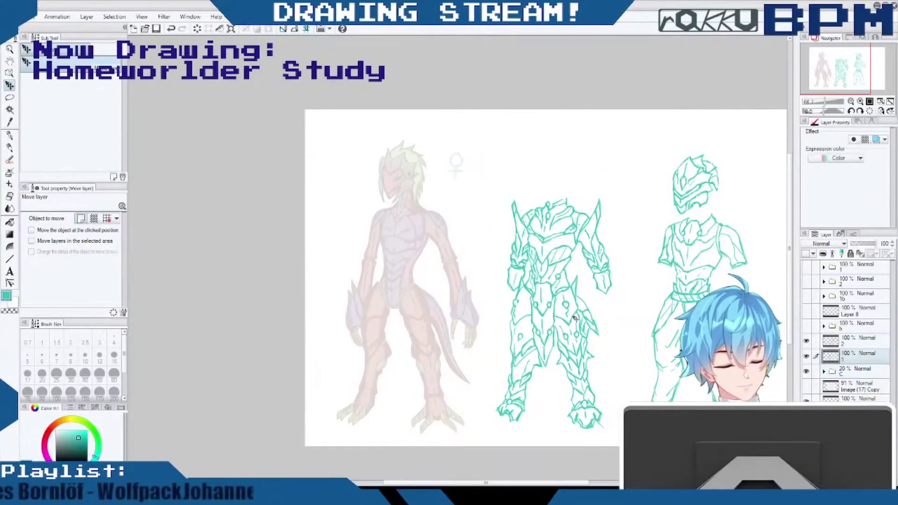
left_click_drag(574, 318, 422, 314)
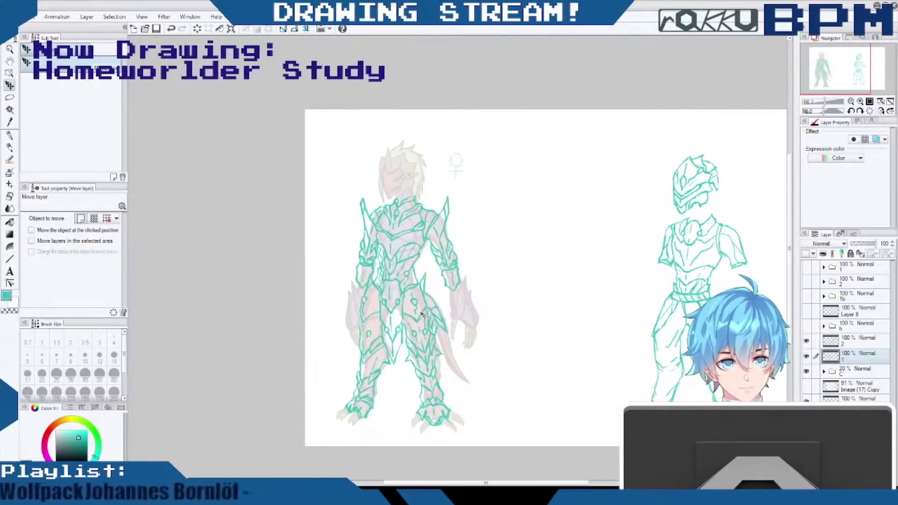
left_click_drag(421, 325, 422, 322)
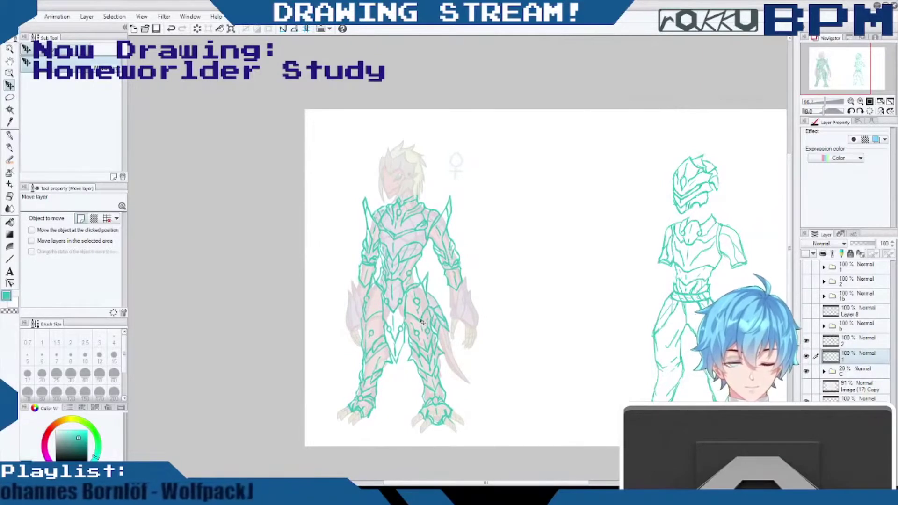
mouse_move(789, 247)
left_mouse_down()
mouse_move(789, 237)
mouse_move(789, 249)
left_mouse_up()
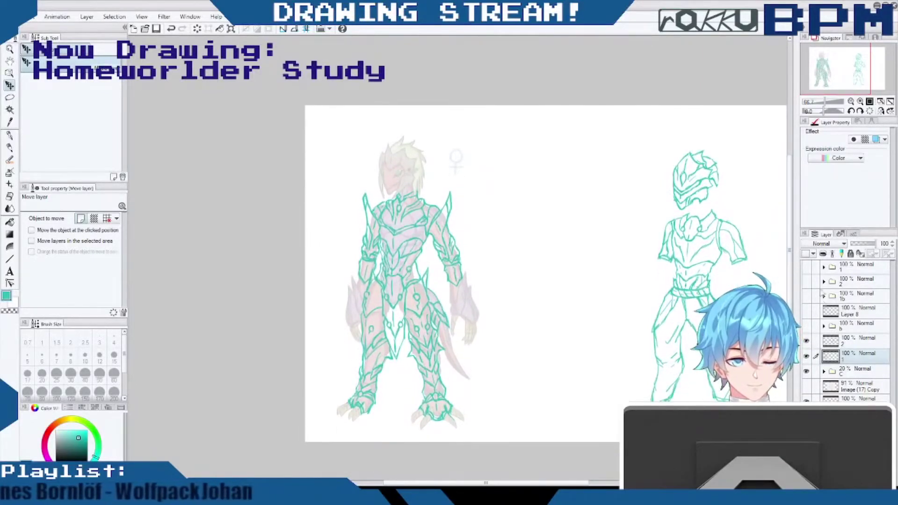
left_click(806, 341)
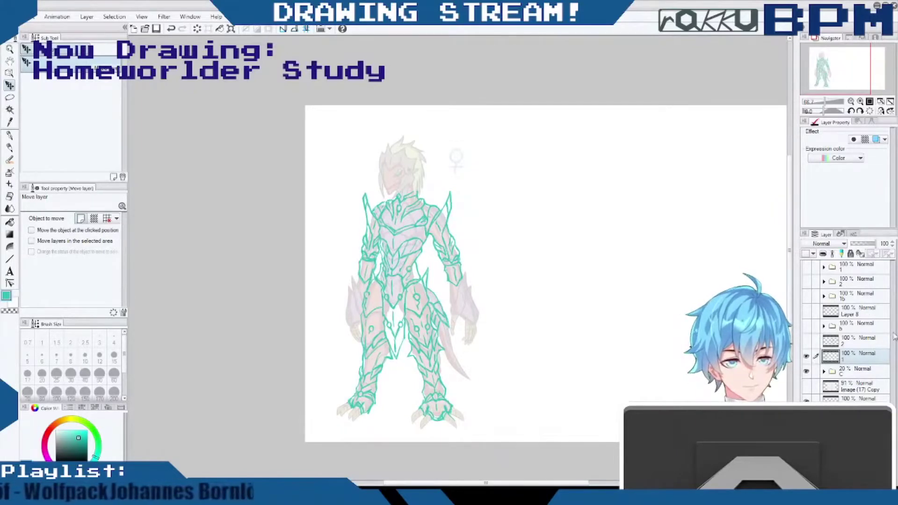
Save the file and nudge layer 1's armor sketch slightly downward on the base figure's torso.
scroll(393, 178, "up", 1)
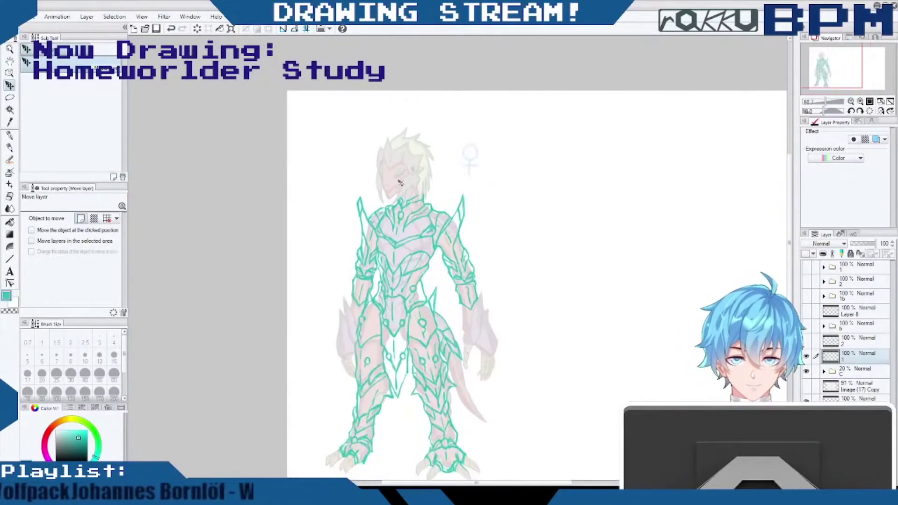
scroll(399, 183, "up", 3)
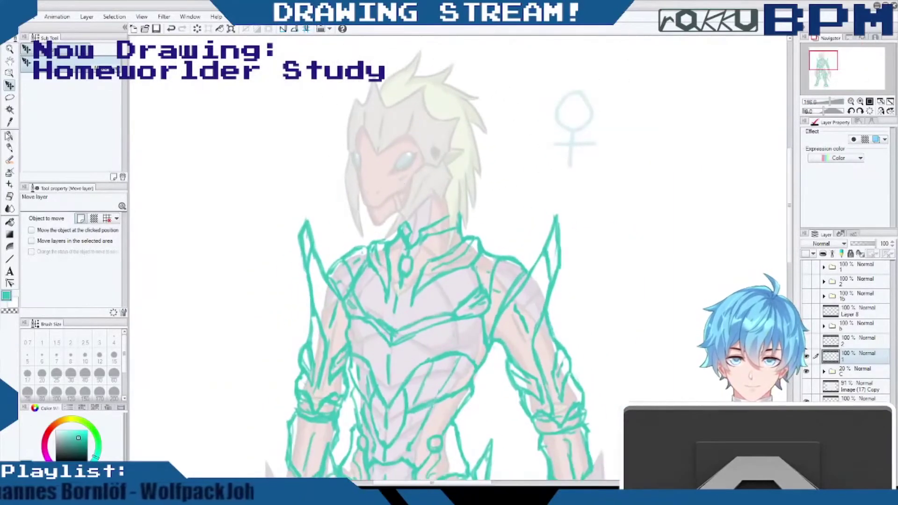
left_click(9, 135)
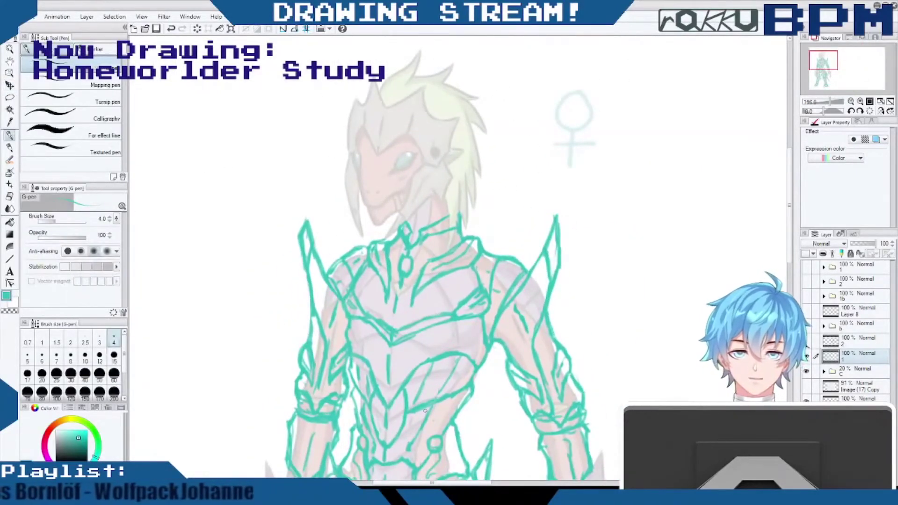
left_click(158, 31)
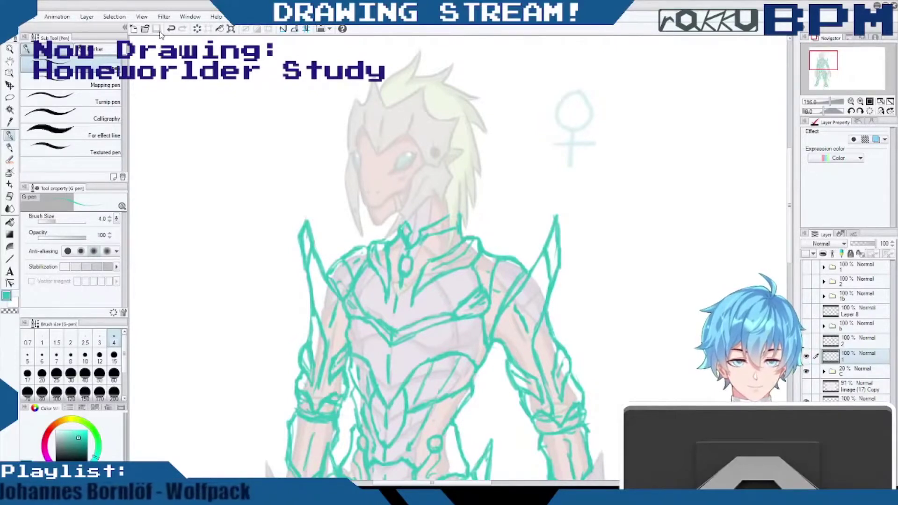
left_click(10, 85)
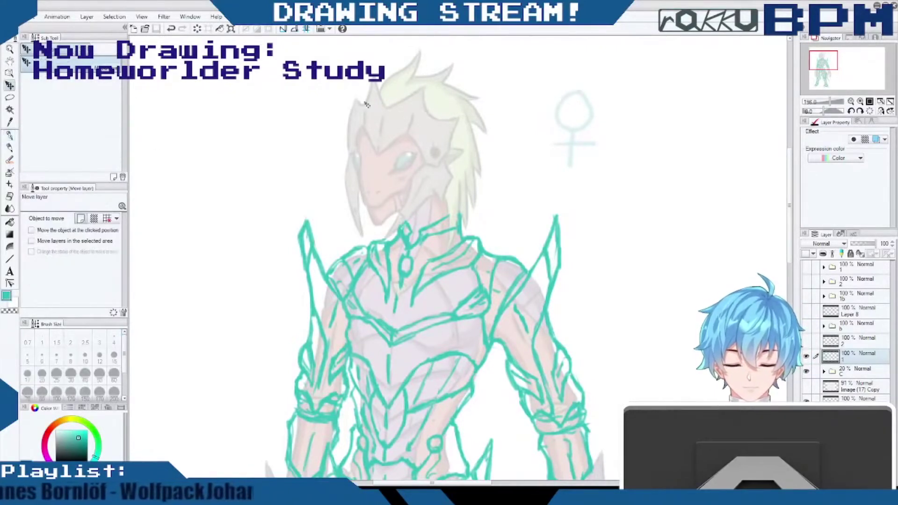
left_click_drag(442, 279, 441, 284)
left_click_drag(496, 282, 497, 285)
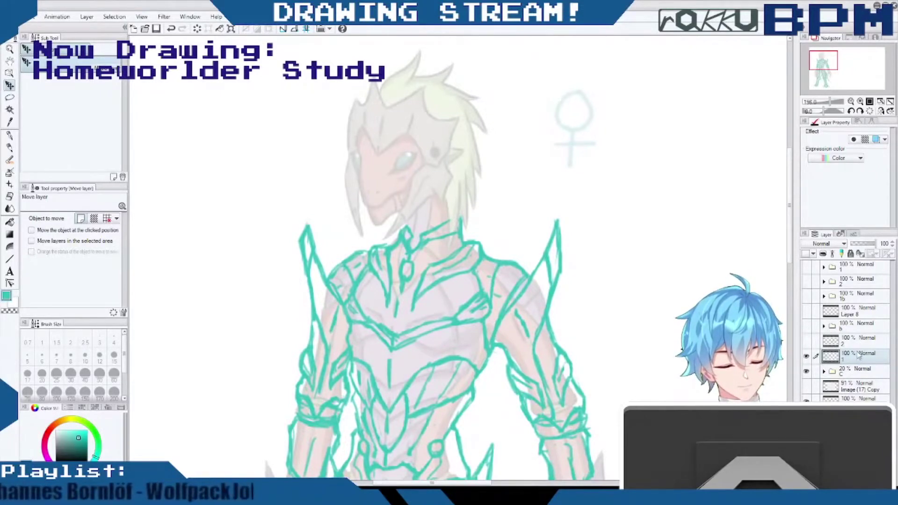
Set up black G-pen inking on the layer below Layer 10 Copy in folder C, with C at 100% opacity and layer 1 at 35%.
left_click(853, 371)
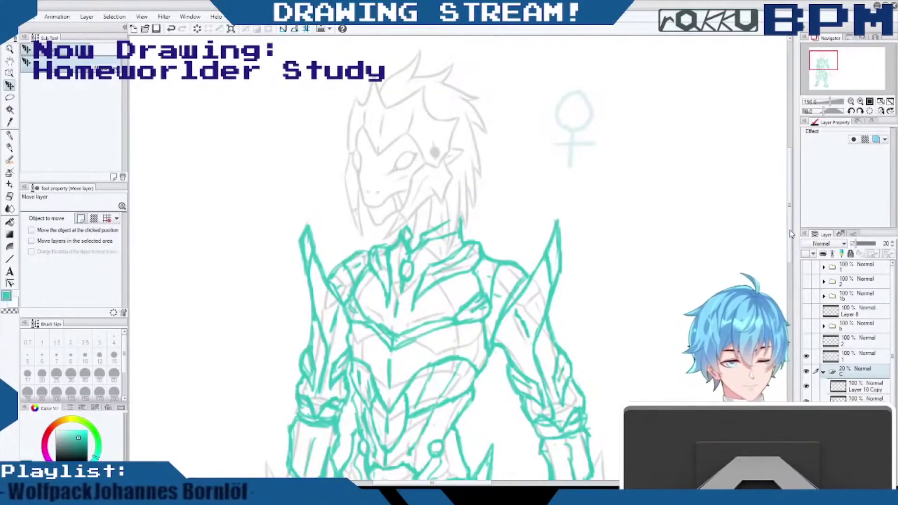
scroll(797, 242, "down", 3)
left_click(871, 390)
left_click(873, 399)
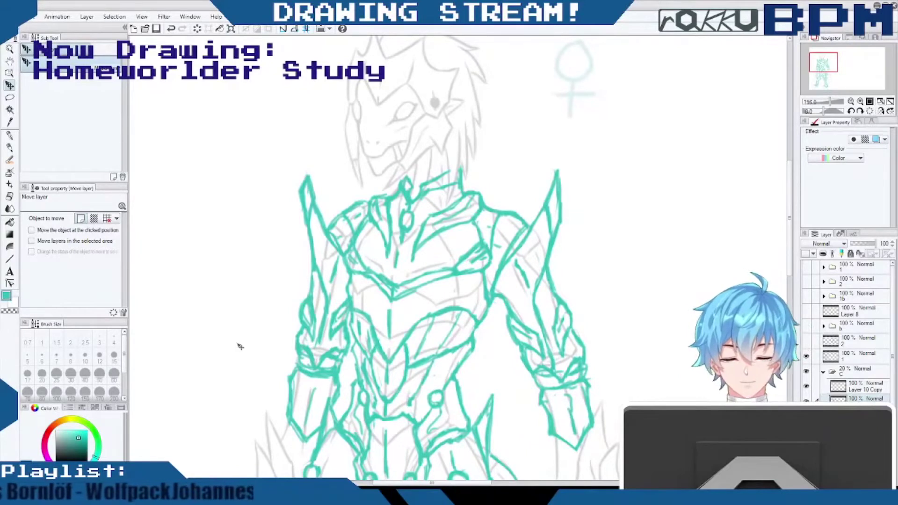
key("p")
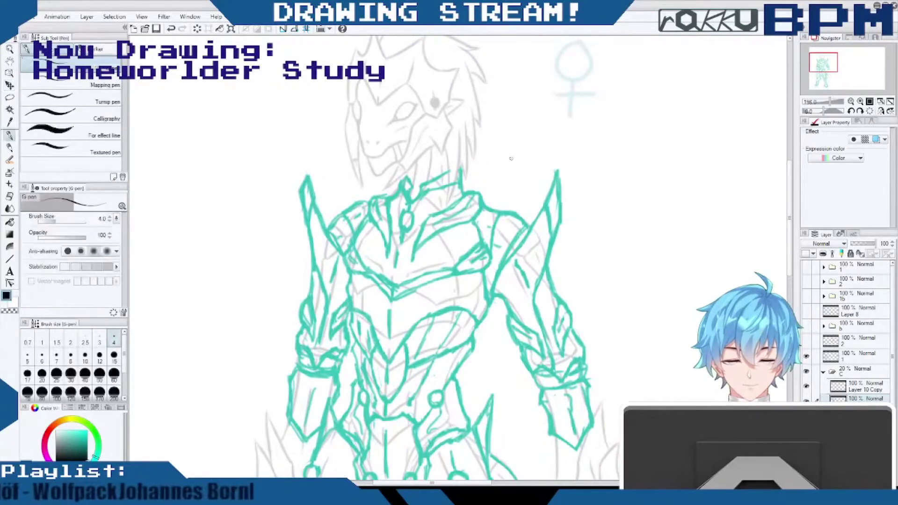
left_click_drag(485, 138, 489, 162)
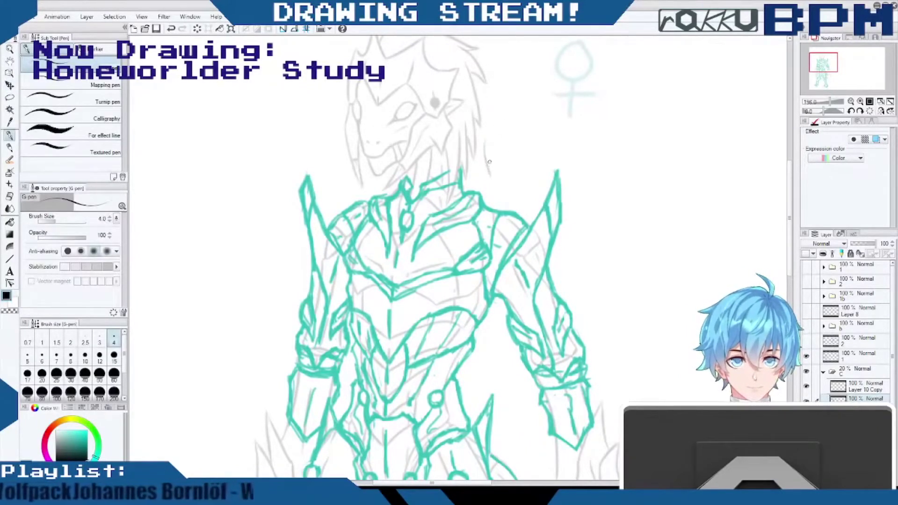
key("ctrl+z")
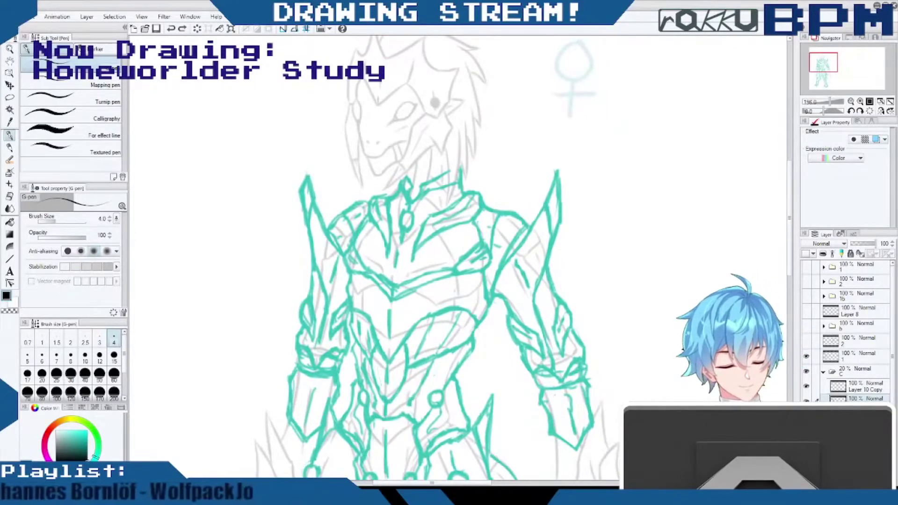
key("ctrl+shift+n")
key("alt+[")
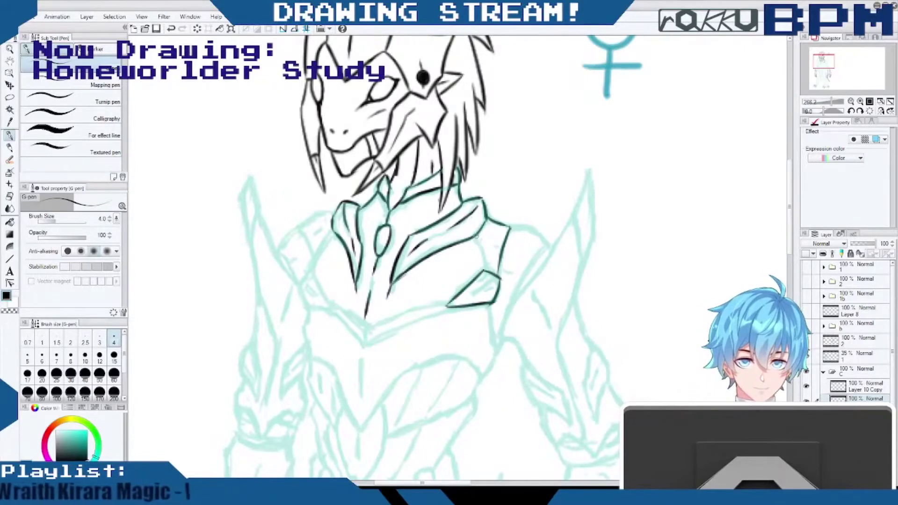
Ink the upper chest plate's side edges and the angular corner pieces at both ends, with a facet line on the viewer's-right one.
left_click_drag(475, 235, 482, 274)
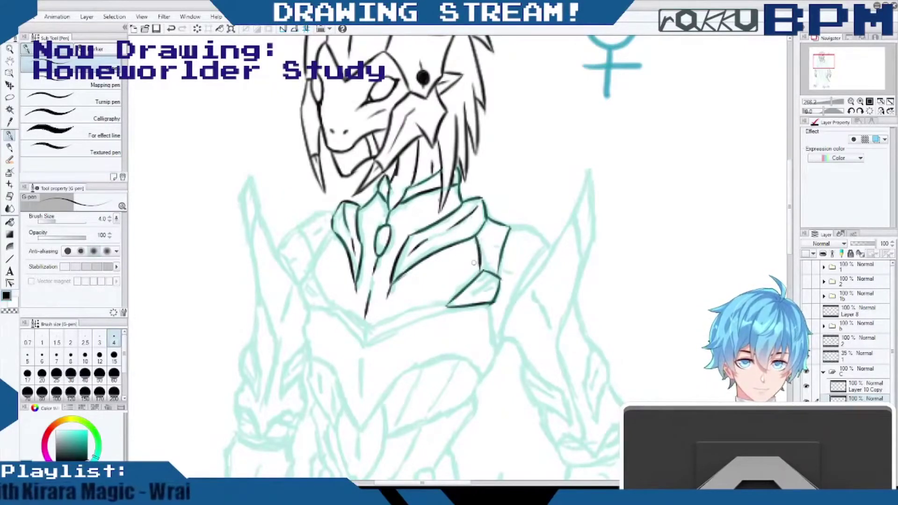
mouse_move(333, 229)
left_mouse_down()
mouse_move(312, 269)
mouse_move(329, 305)
left_mouse_up()
mouse_move(312, 269)
left_mouse_down()
mouse_move(308, 306)
mouse_move(331, 309)
mouse_move(304, 302)
mouse_move(328, 311)
left_mouse_up()
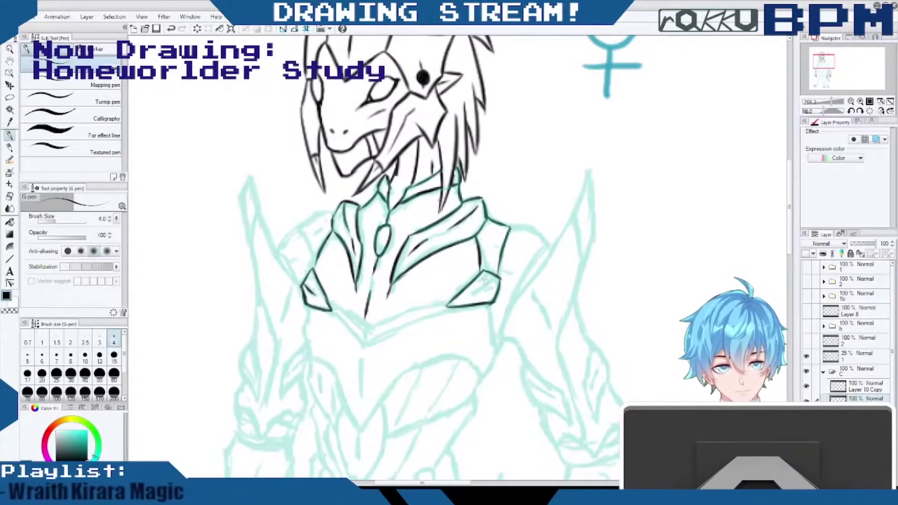
left_click_drag(497, 278, 473, 292)
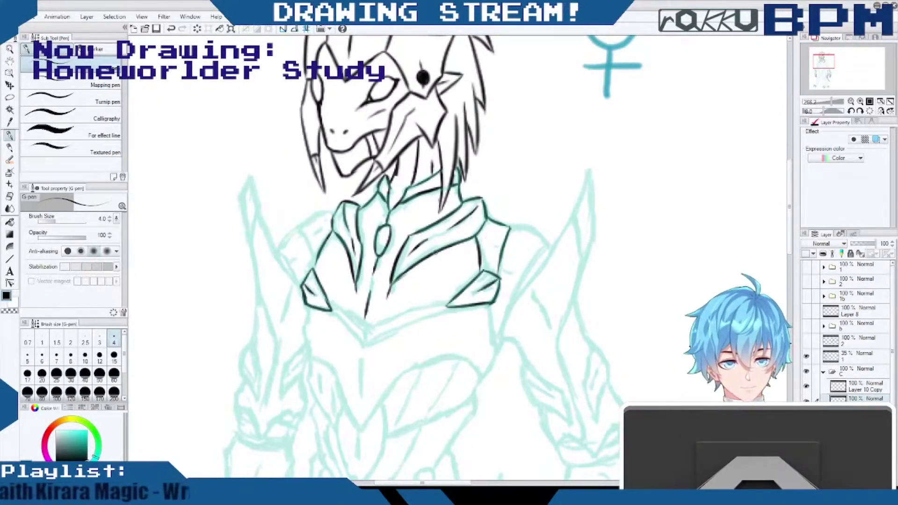
Ink the double V-shaped trim along the upper chest plate's bottom edge and touch up where it meets the viewer's-right corner piece.
left_click_drag(330, 310, 364, 332)
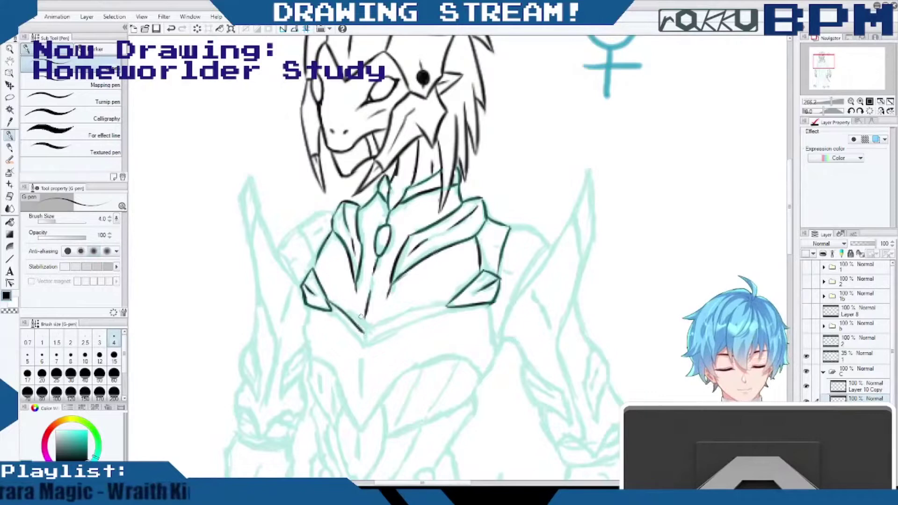
mouse_move(449, 304)
left_mouse_down()
mouse_move(370, 330)
mouse_move(330, 313)
mouse_move(365, 351)
left_mouse_up()
left_click_drag(450, 311, 361, 347)
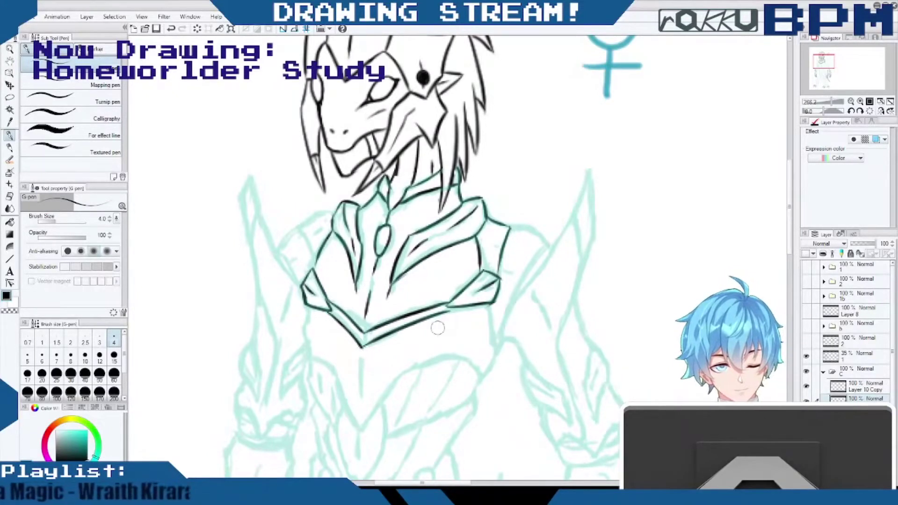
left_click_drag(455, 310, 444, 311)
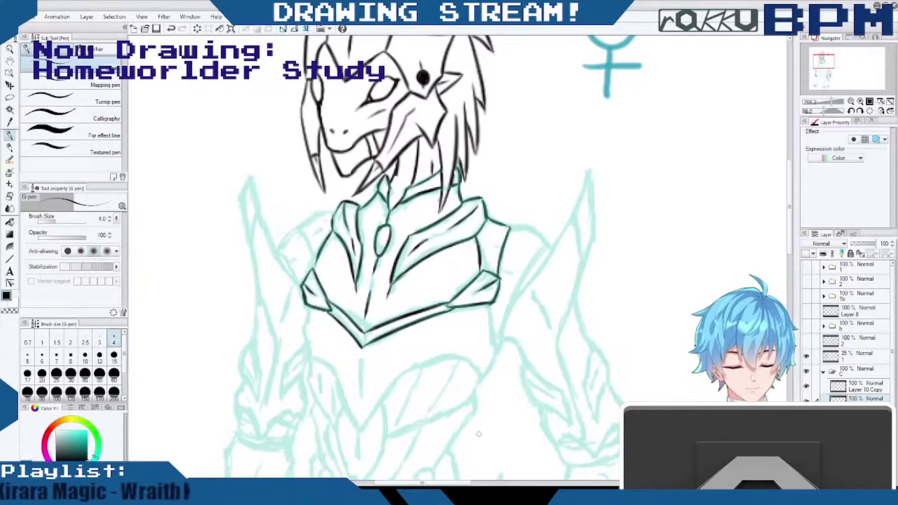
Ink the lower chest plate with curved sides, a pointed lower edge and a broken vertical centre line.
mouse_move(489, 303)
left_mouse_down()
mouse_move(499, 355)
mouse_move(472, 379)
left_mouse_up()
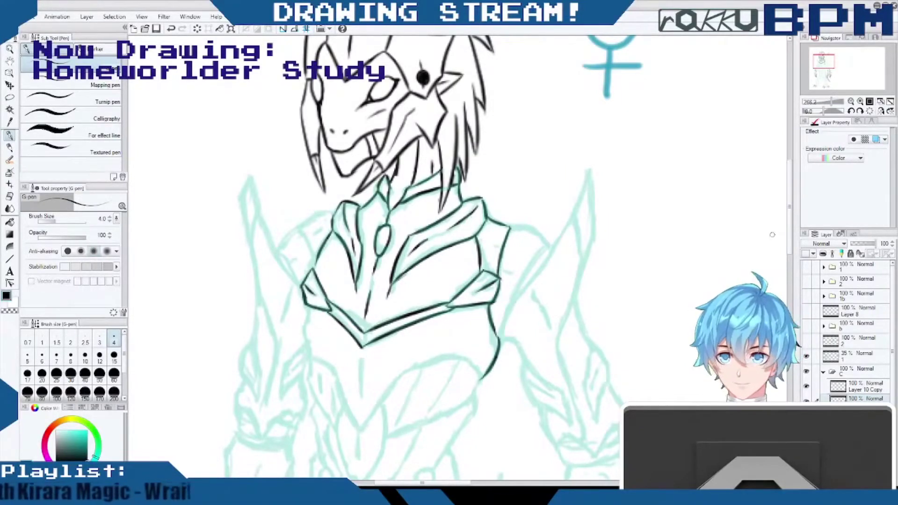
scroll(773, 235, "down", 3)
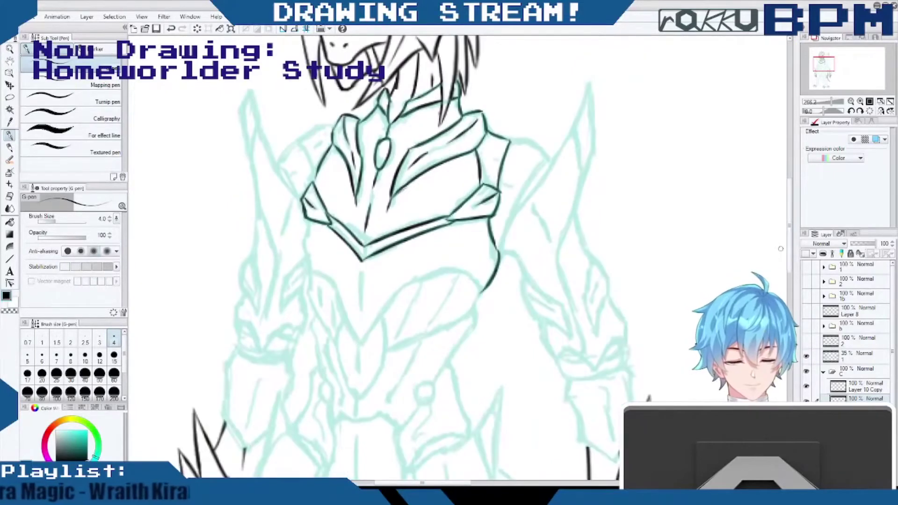
left_click_drag(307, 216, 304, 264)
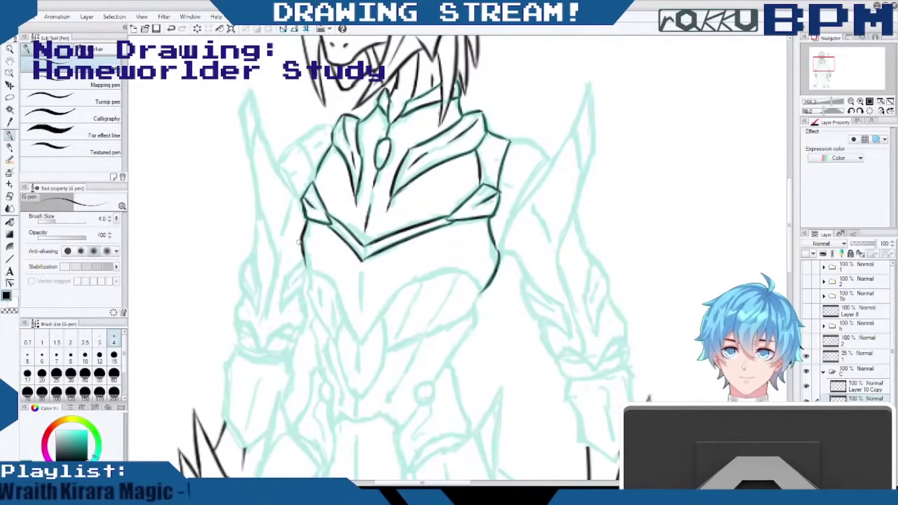
mouse_move(305, 261)
left_mouse_down()
mouse_move(348, 337)
mouse_move(362, 333)
mouse_move(357, 347)
mouse_move(438, 265)
mouse_move(431, 269)
mouse_move(422, 276)
mouse_move(459, 266)
mouse_move(486, 288)
left_mouse_up()
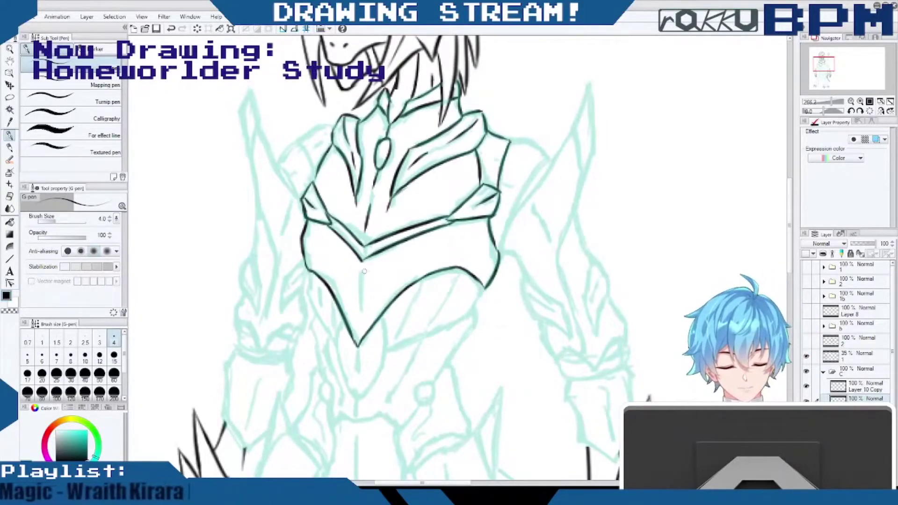
left_click_drag(361, 269, 360, 300)
key("ctrl+z")
left_click_drag(359, 269, 357, 325)
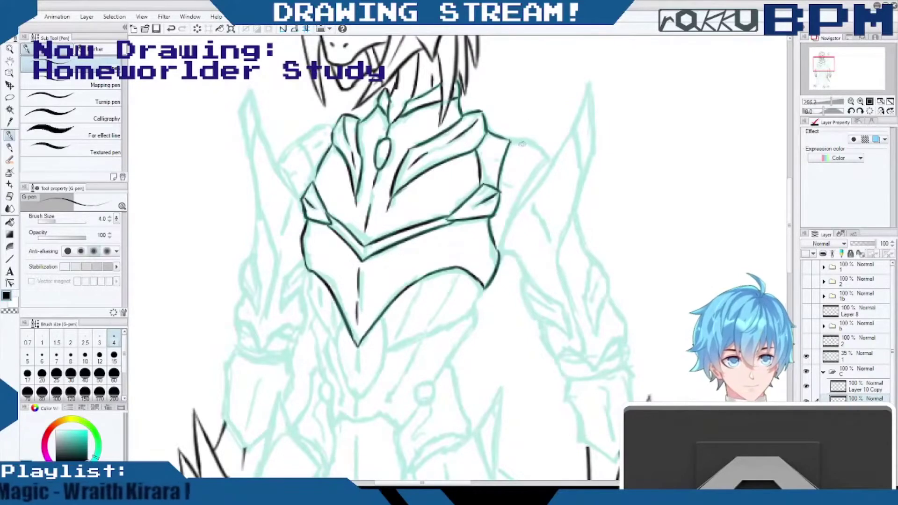
Ink the shoulder piece on the viewer's-right arm with its short detail marks, and the two faceted plates on either side of the elbow.
mouse_move(514, 138)
left_mouse_down()
mouse_move(548, 152)
mouse_move(496, 258)
left_mouse_up()
mouse_move(510, 140)
left_mouse_down()
mouse_move(503, 164)
mouse_move(518, 167)
mouse_move(478, 192)
left_mouse_up()
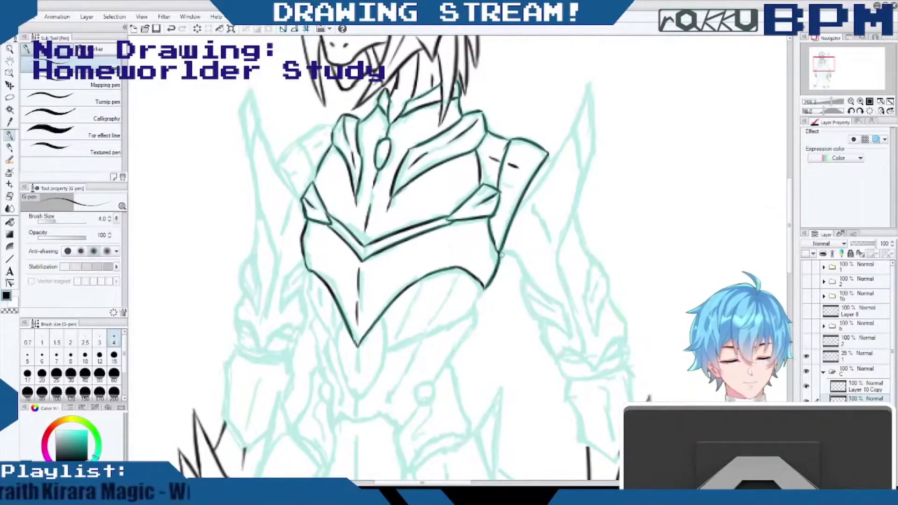
mouse_move(500, 246)
left_mouse_down()
mouse_move(523, 277)
mouse_move(534, 317)
left_mouse_up()
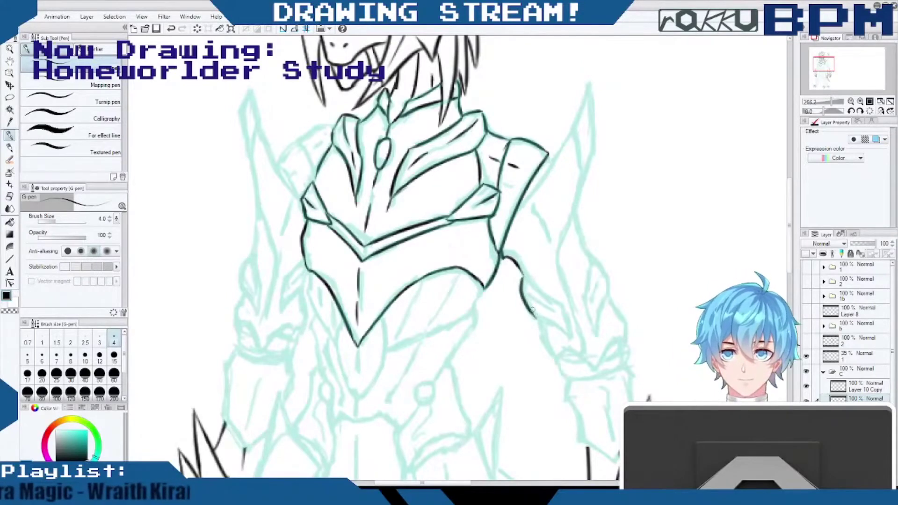
mouse_move(523, 278)
left_mouse_down()
mouse_move(562, 308)
mouse_move(569, 341)
mouse_move(533, 314)
left_mouse_up()
mouse_move(592, 257)
left_mouse_down()
mouse_move(583, 303)
mouse_move(610, 292)
mouse_move(590, 258)
left_mouse_up()
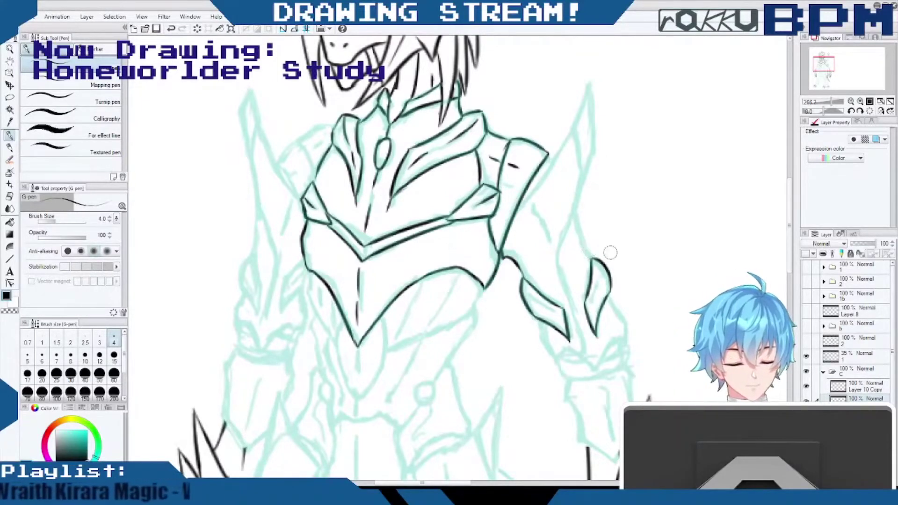
left_click_drag(604, 267, 594, 305)
left_click_drag(523, 294, 554, 310)
Ink the long spiked arm guard on the viewer's-right arm, including its tip facet, inner crease and the ridge running down to the elbow.
mouse_move(520, 208)
left_mouse_down()
mouse_move(588, 85)
mouse_move(590, 161)
mouse_move(579, 213)
mouse_move(587, 255)
left_mouse_up()
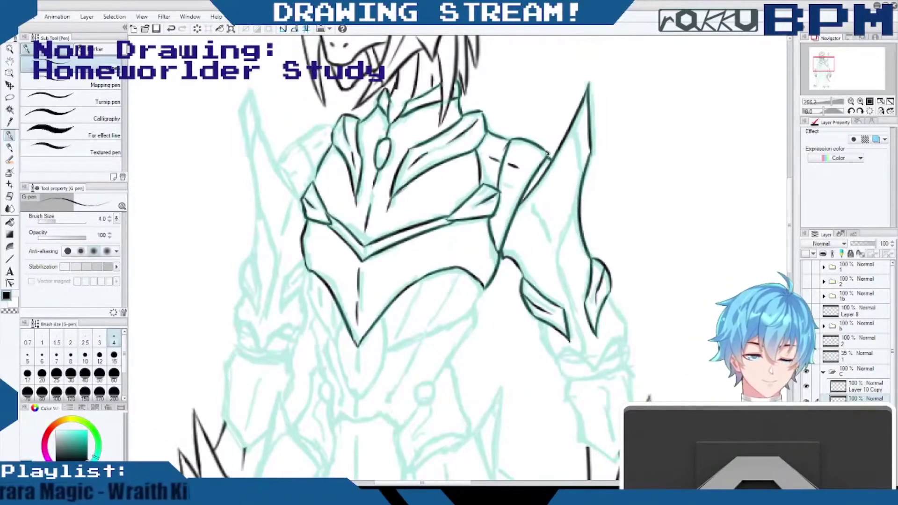
left_click_drag(573, 125, 581, 180)
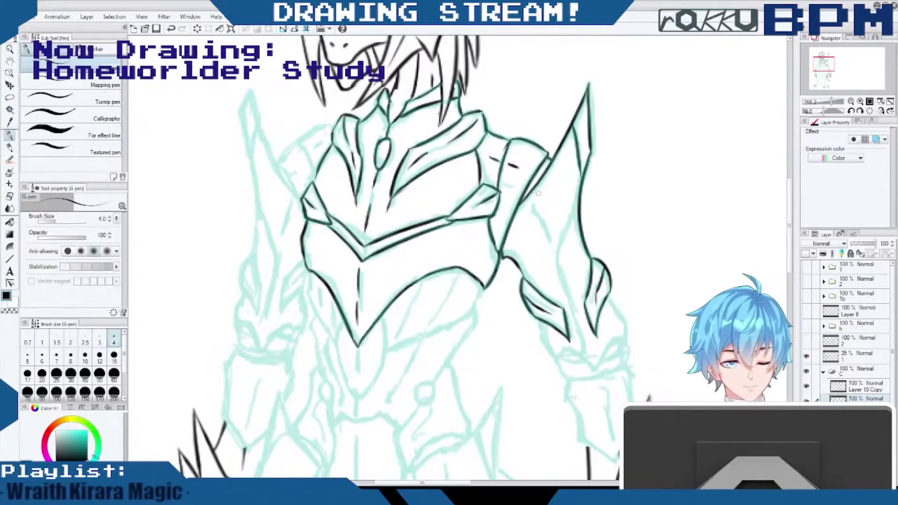
left_click_drag(531, 206, 550, 249)
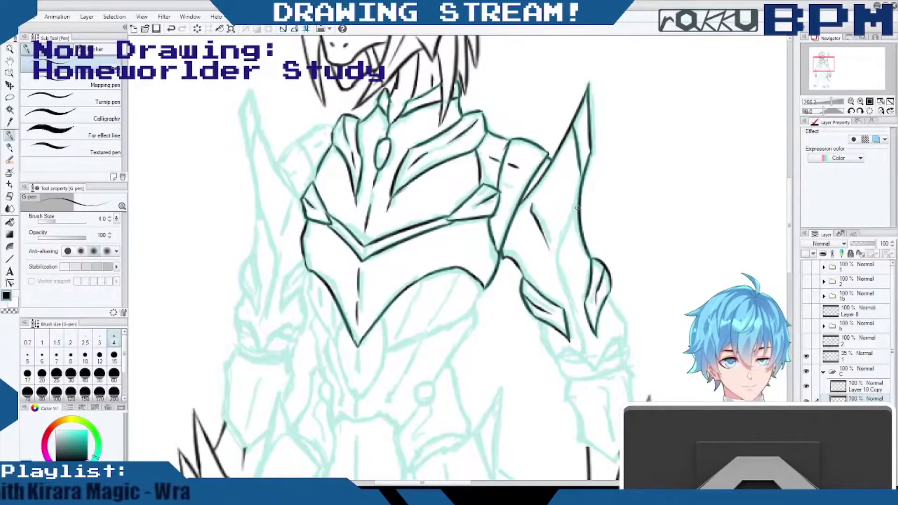
mouse_move(578, 206)
left_mouse_down()
mouse_move(559, 255)
mouse_move(580, 336)
left_mouse_up()
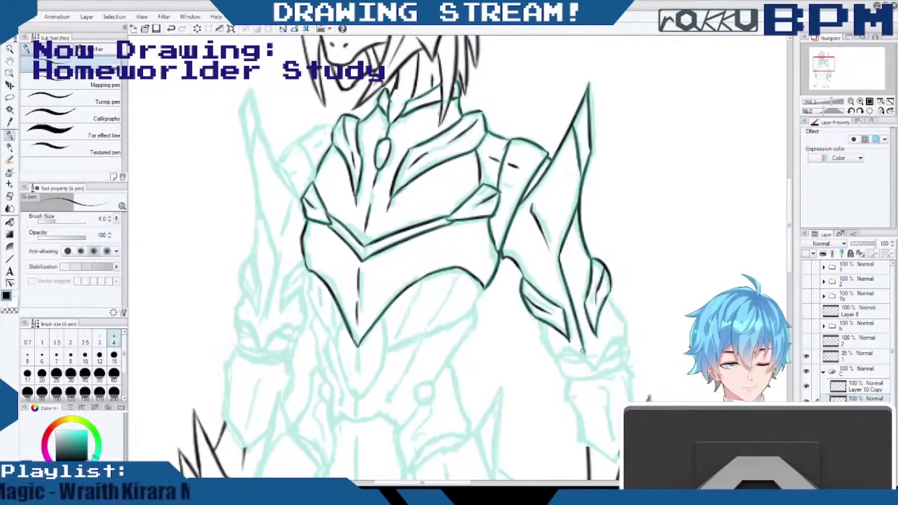
Ink the outer side, inner side and pointed lower edge of the elbow guard on the viewer's-right arm.
scroll(726, 274, "down", 3)
left_click_drag(607, 217, 628, 264)
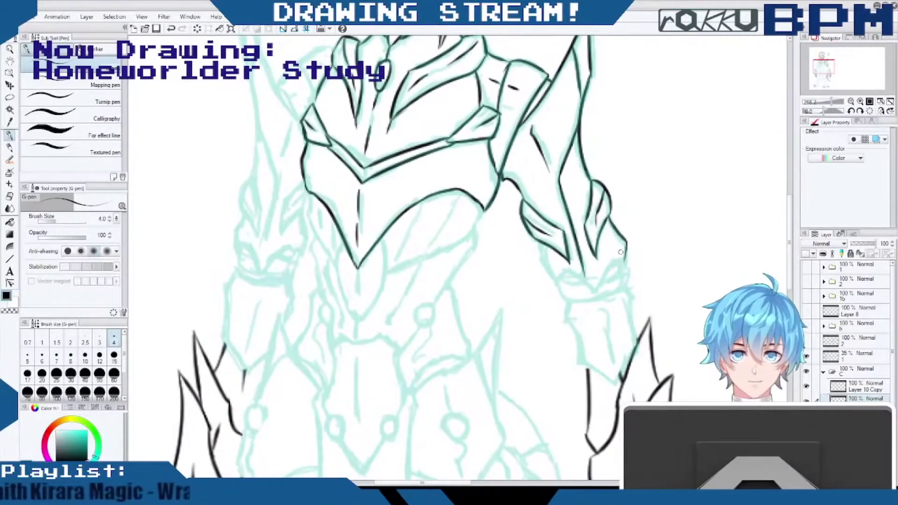
mouse_move(625, 260)
left_mouse_down()
mouse_move(593, 275)
mouse_move(595, 293)
mouse_move(553, 275)
left_mouse_up()
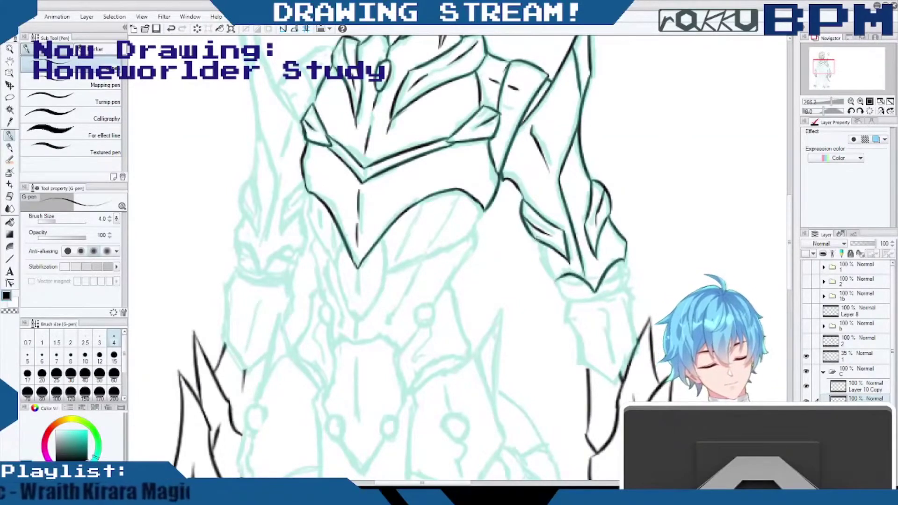
left_click_drag(532, 237, 551, 280)
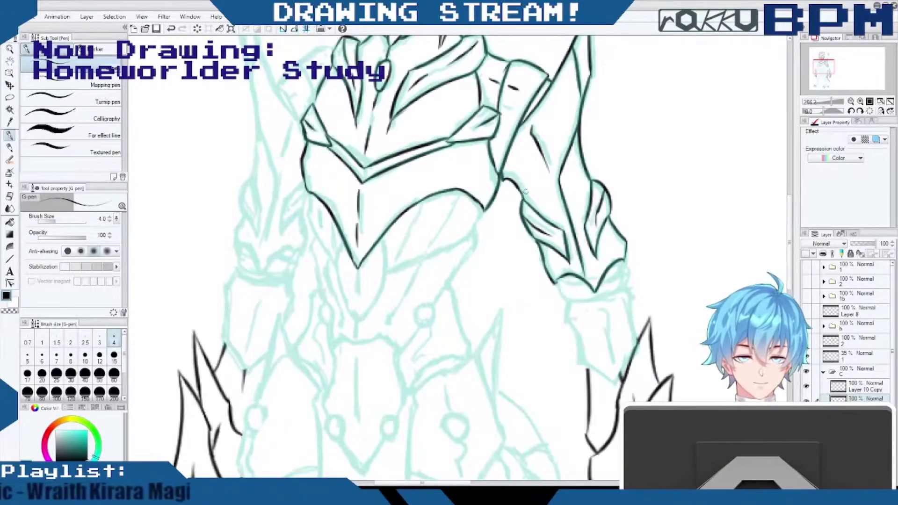
Ink the shoulder piece on the viewer's-left side, with its outer edge and short detail marks.
left_click_drag(790, 284, 795, 250)
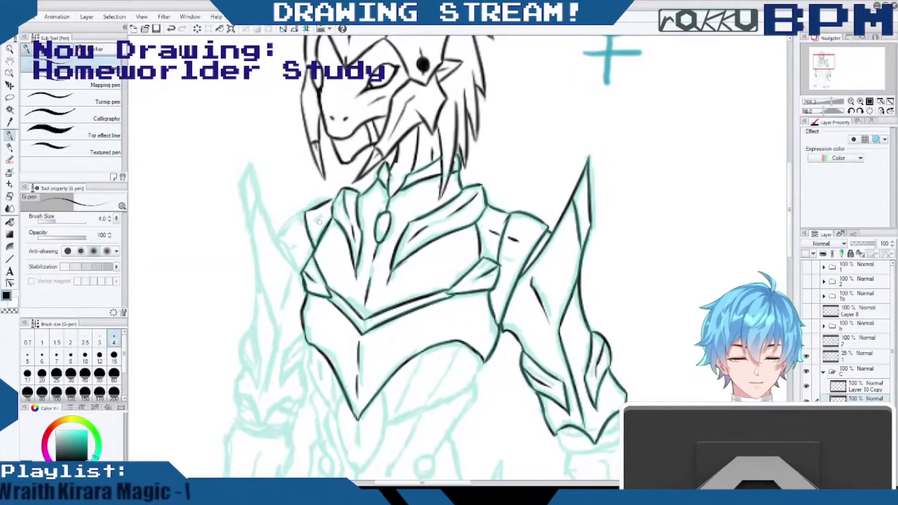
mouse_move(313, 223)
left_mouse_down()
mouse_move(323, 215)
mouse_move(300, 214)
mouse_move(276, 229)
left_mouse_up()
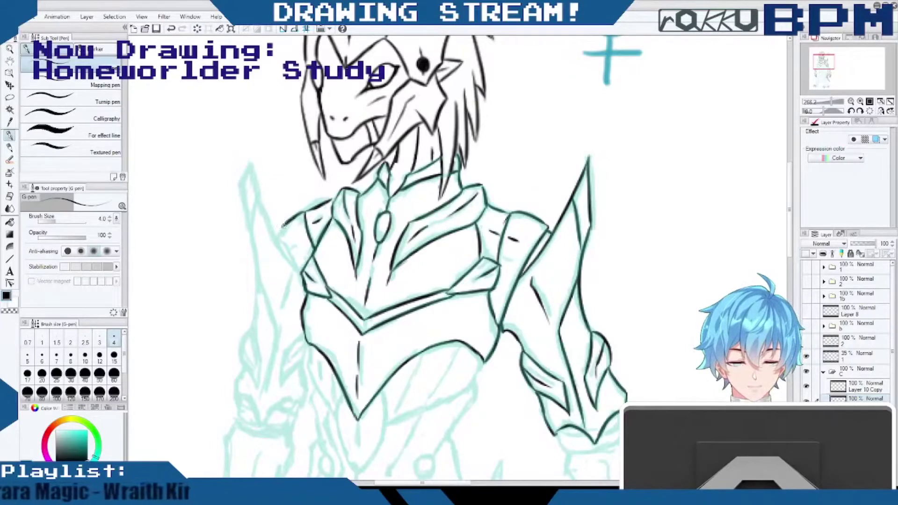
left_click_drag(282, 226, 298, 275)
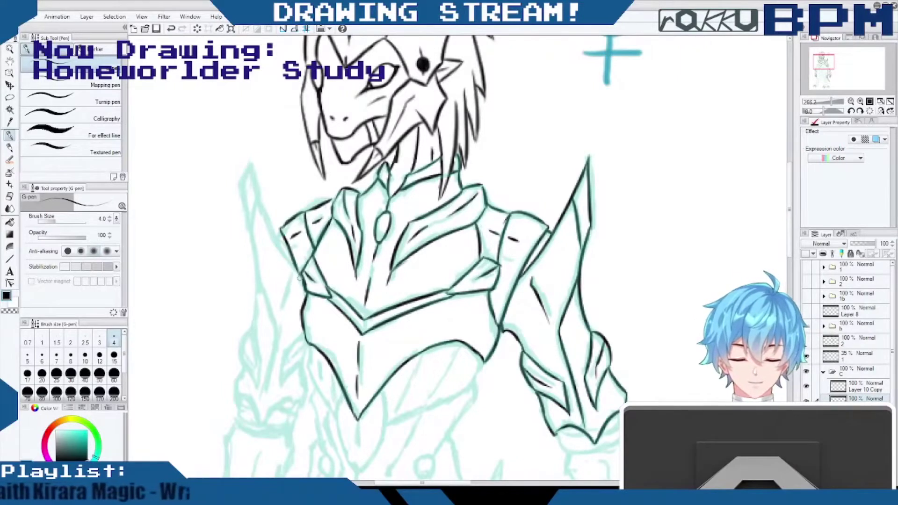
Ink the long spiked outline of the viewer's-left arm guard and the two faceted plates on either side of its elbow.
mouse_move(300, 279)
left_mouse_down()
mouse_move(258, 205)
mouse_move(249, 154)
left_mouse_up()
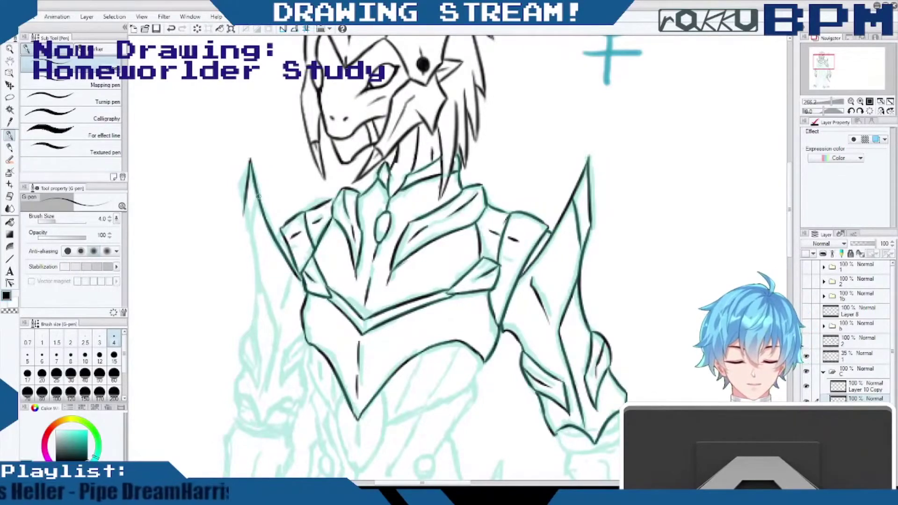
mouse_move(243, 211)
left_mouse_down()
mouse_move(253, 290)
mouse_move(243, 324)
left_mouse_up()
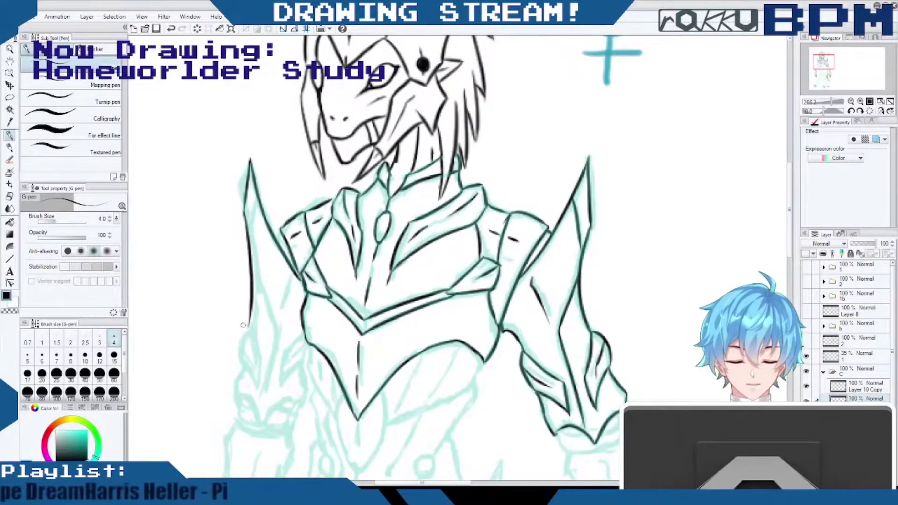
mouse_move(243, 324)
left_mouse_down()
mouse_move(260, 363)
mouse_move(256, 390)
mouse_move(242, 364)
left_mouse_up()
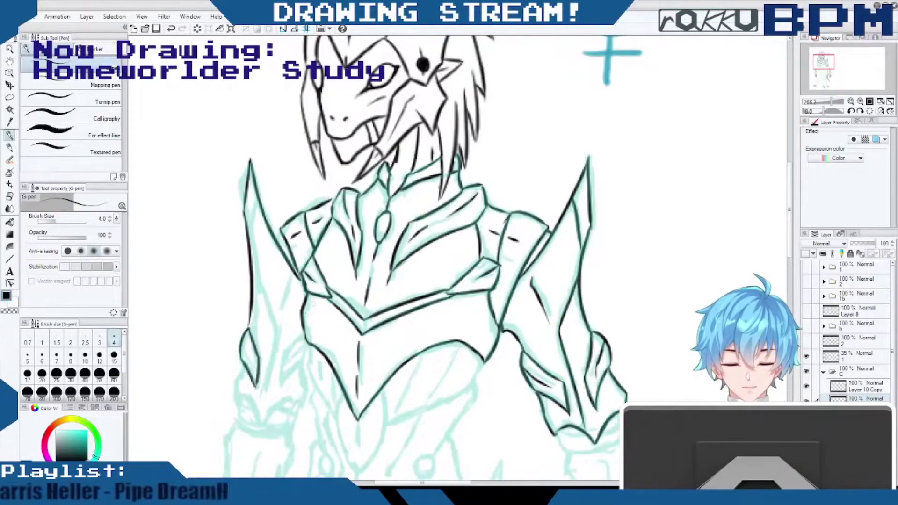
mouse_move(302, 329)
left_mouse_down()
mouse_move(279, 379)
mouse_move(307, 351)
mouse_move(301, 331)
left_mouse_up()
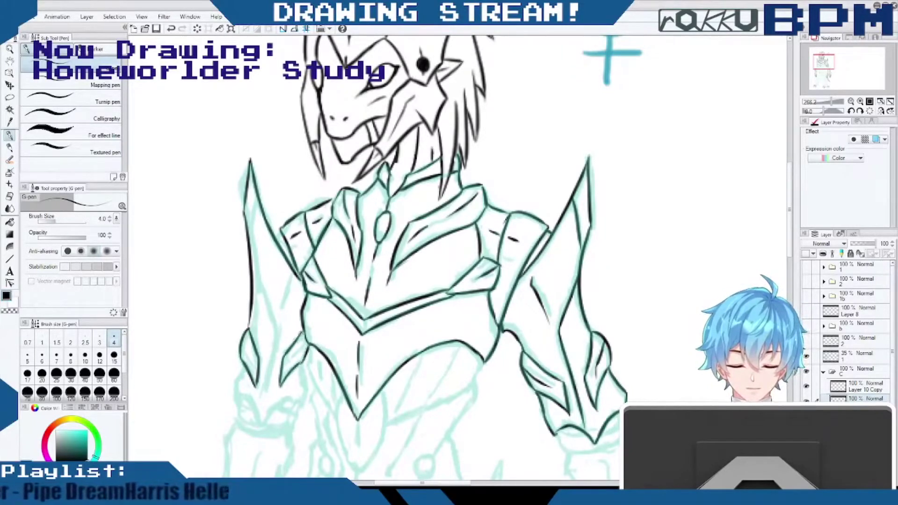
left_click_drag(243, 340, 252, 362)
left_click_drag(303, 342, 284, 361)
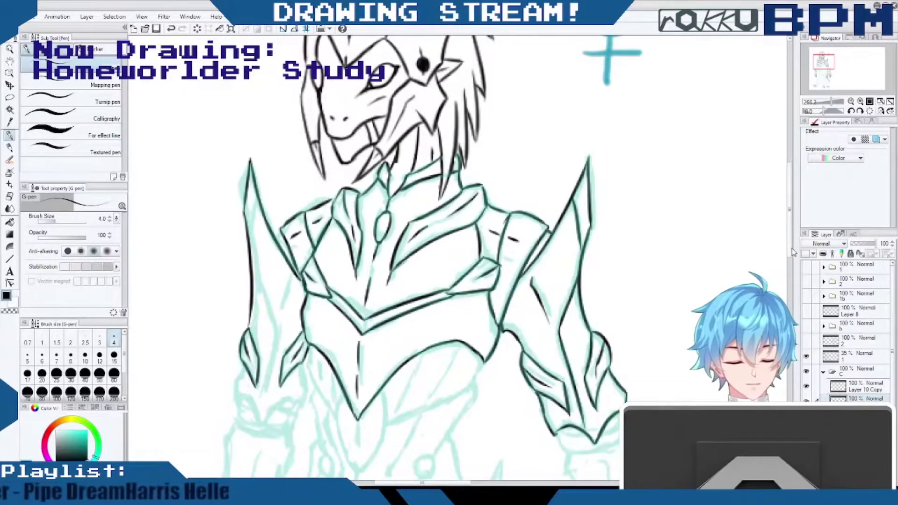
Ink the sides and pointed lower edge of the viewer's-left elbow guard, plus the crease and ridge running down its middle.
scroll(791, 253, "down", 5)
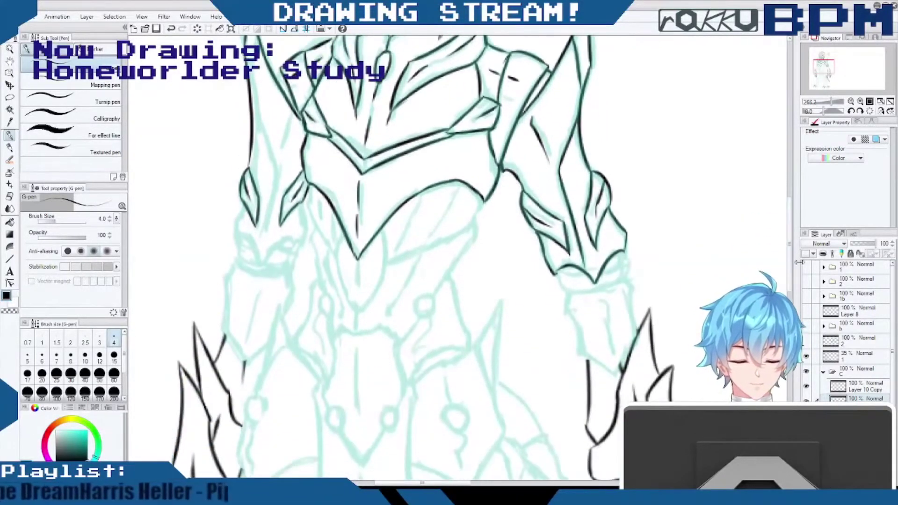
left_click_drag(304, 201, 292, 250)
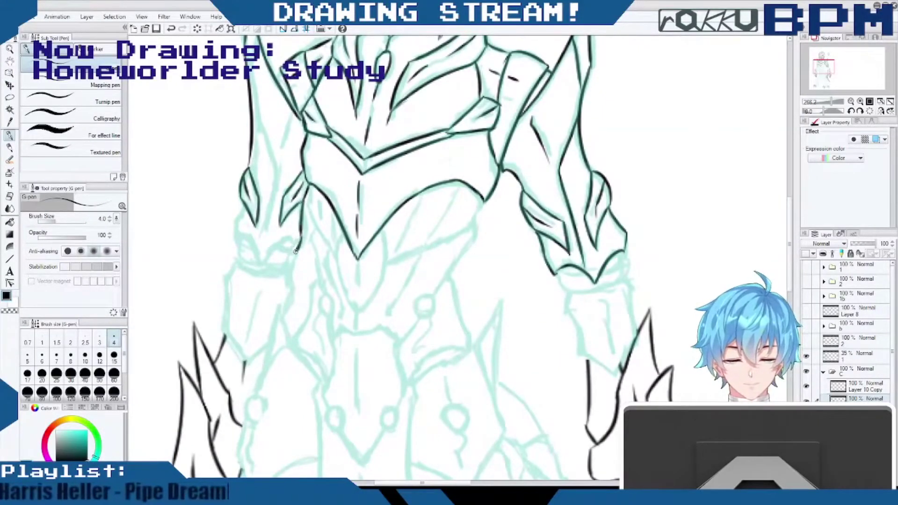
mouse_move(296, 251)
left_mouse_down()
mouse_move(259, 267)
mouse_move(251, 244)
mouse_move(236, 240)
left_mouse_up()
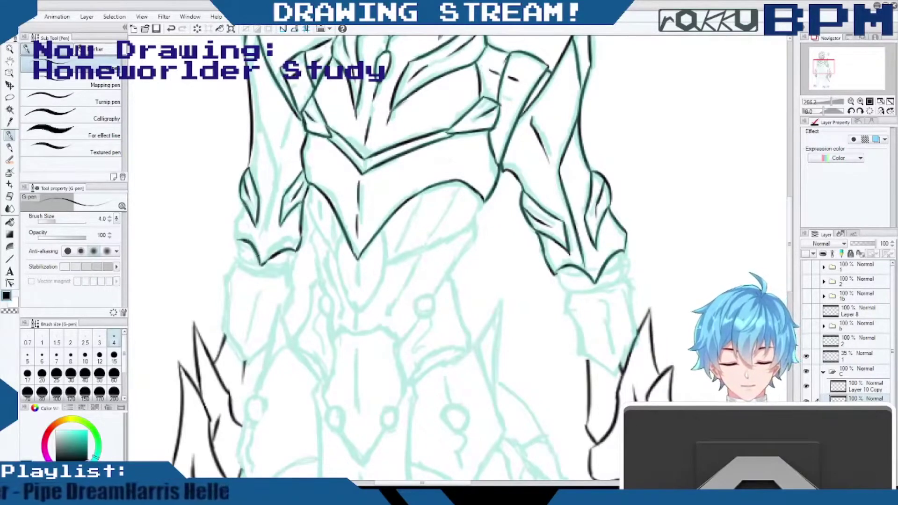
mouse_move(244, 206)
left_mouse_down()
mouse_move(233, 229)
mouse_move(238, 244)
mouse_move(249, 240)
left_mouse_up()
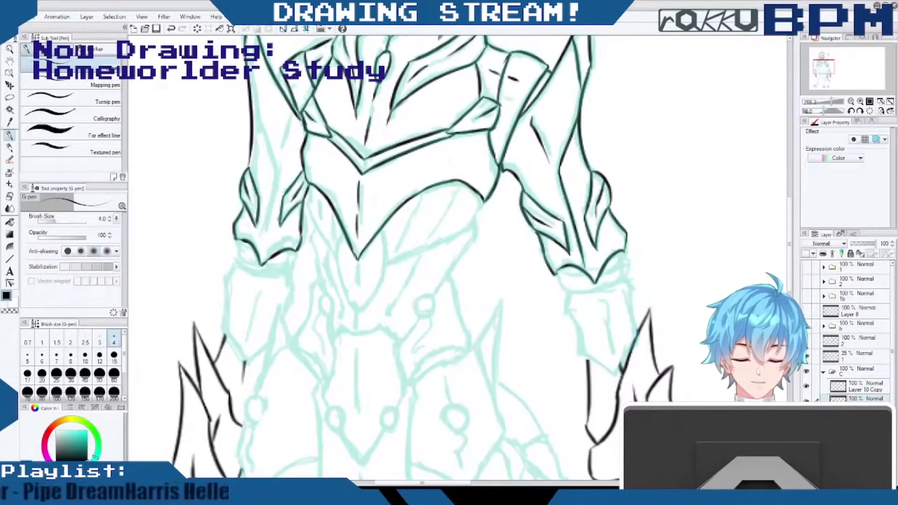
left_click_drag(252, 115, 272, 157)
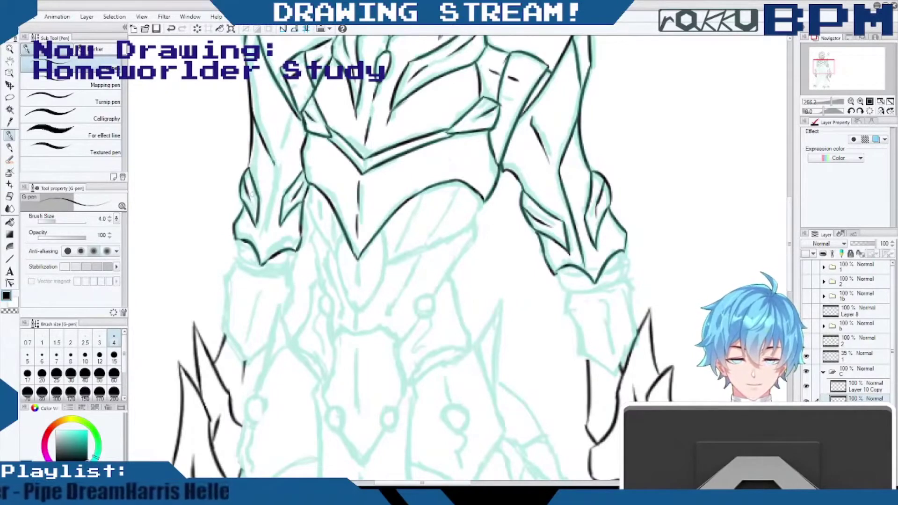
left_click_drag(274, 167, 256, 253)
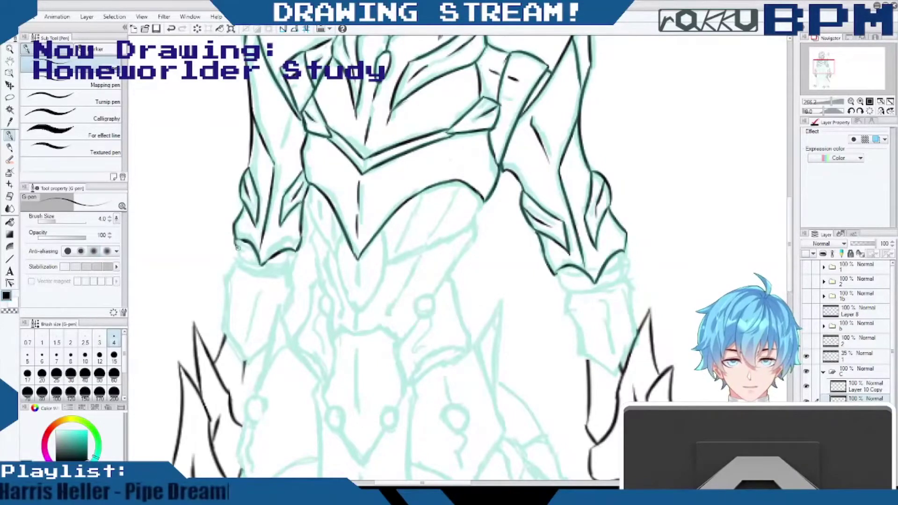
Ink the rounded cuff bands below both elbow guards, with their curved upper folds and short centre marks.
mouse_move(237, 248)
left_mouse_down()
mouse_move(294, 253)
mouse_move(289, 273)
mouse_move(273, 280)
mouse_move(240, 265)
mouse_move(261, 278)
left_mouse_up()
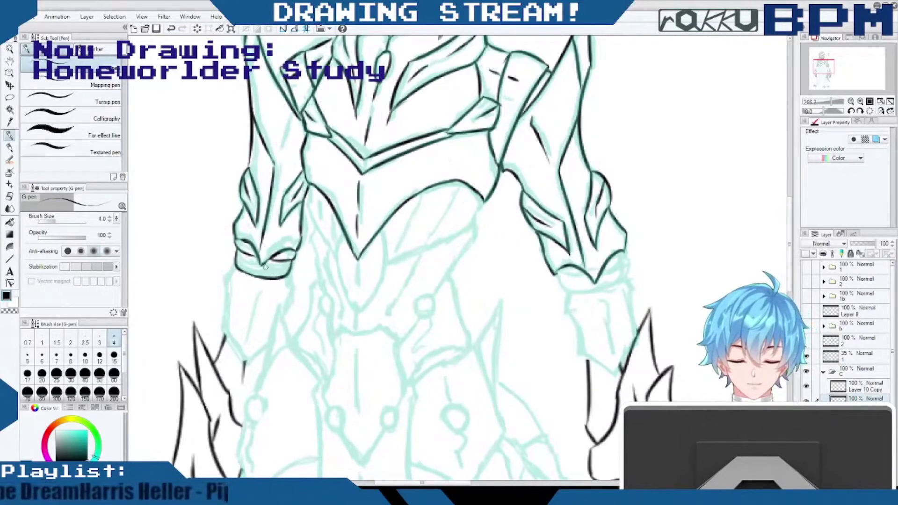
mouse_move(564, 261)
left_mouse_down()
mouse_move(560, 271)
mouse_move(588, 279)
left_mouse_up()
mouse_move(617, 251)
left_mouse_down()
mouse_move(621, 265)
mouse_move(602, 276)
mouse_move(565, 273)
left_mouse_up()
mouse_move(557, 276)
left_mouse_down()
mouse_move(561, 289)
mouse_move(591, 293)
left_mouse_up()
mouse_move(623, 261)
left_mouse_down()
mouse_move(626, 276)
mouse_move(613, 289)
mouse_move(587, 294)
left_mouse_up()
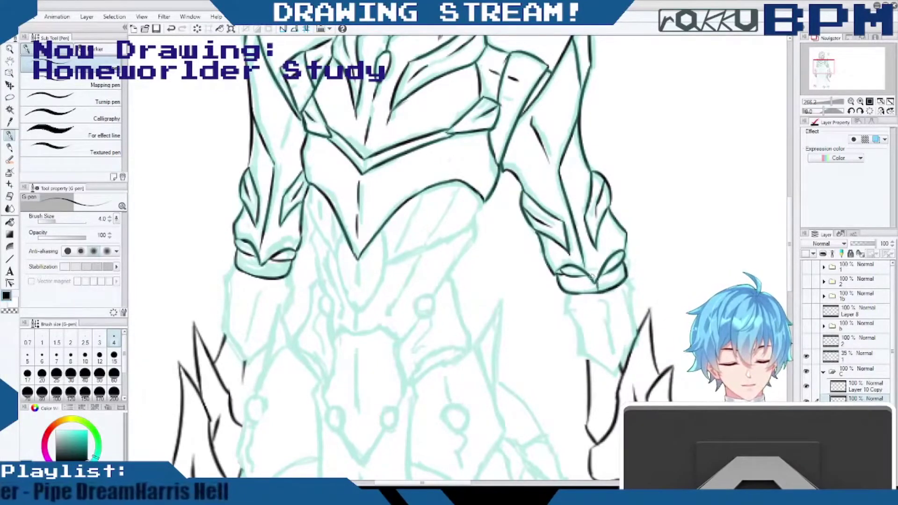
left_click_drag(260, 267, 257, 274)
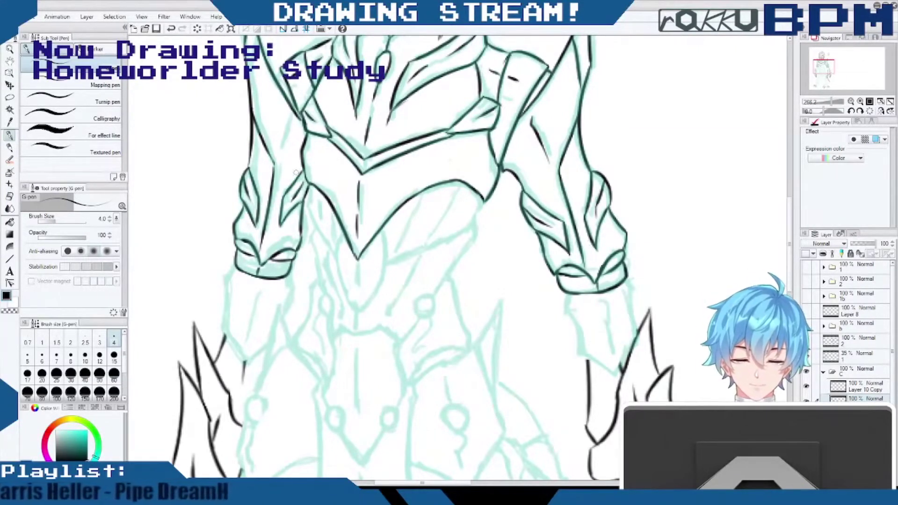
Ink the viewer's-left waist panel's curved edge and the pointed oval piece with a centre line beneath the lower chest plate.
left_click_drag(310, 185, 308, 218)
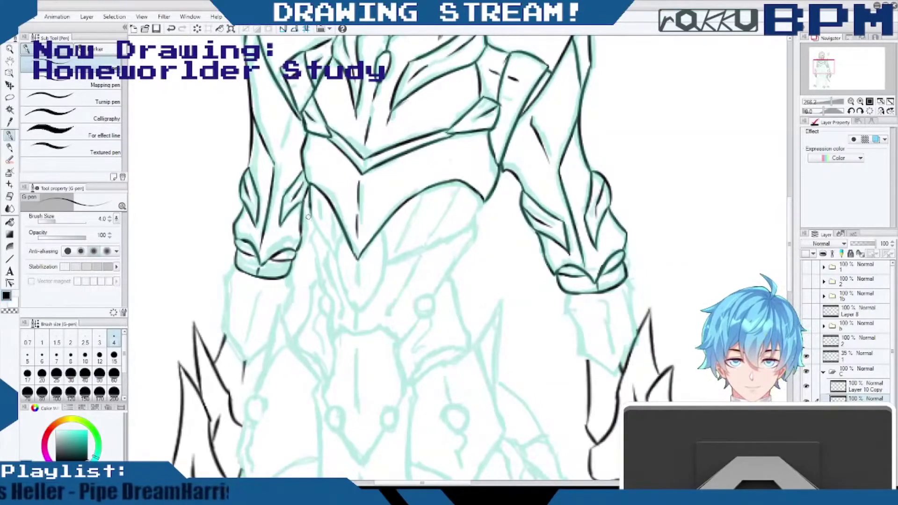
left_click_drag(307, 217, 336, 257)
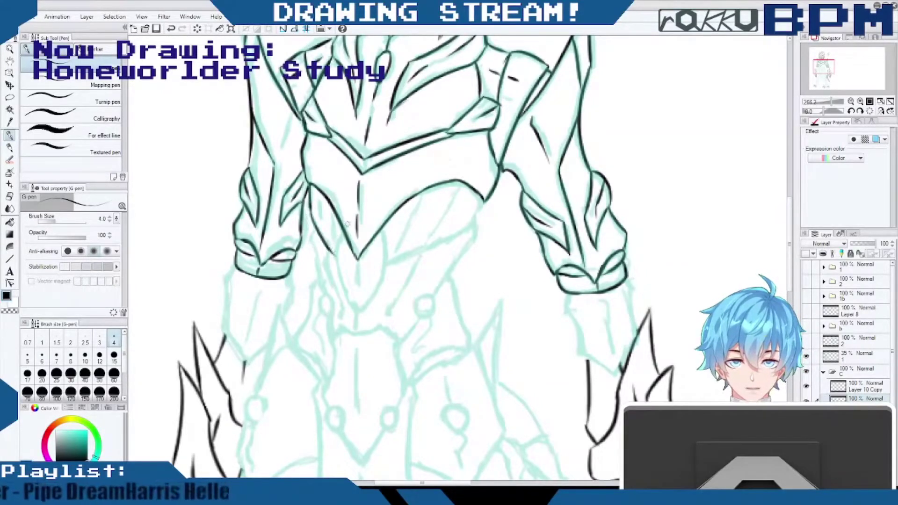
mouse_move(343, 233)
left_mouse_down()
mouse_move(340, 273)
mouse_move(355, 287)
left_mouse_up()
mouse_move(380, 234)
left_mouse_down()
mouse_move(381, 269)
mouse_move(354, 304)
mouse_move(365, 291)
left_mouse_up()
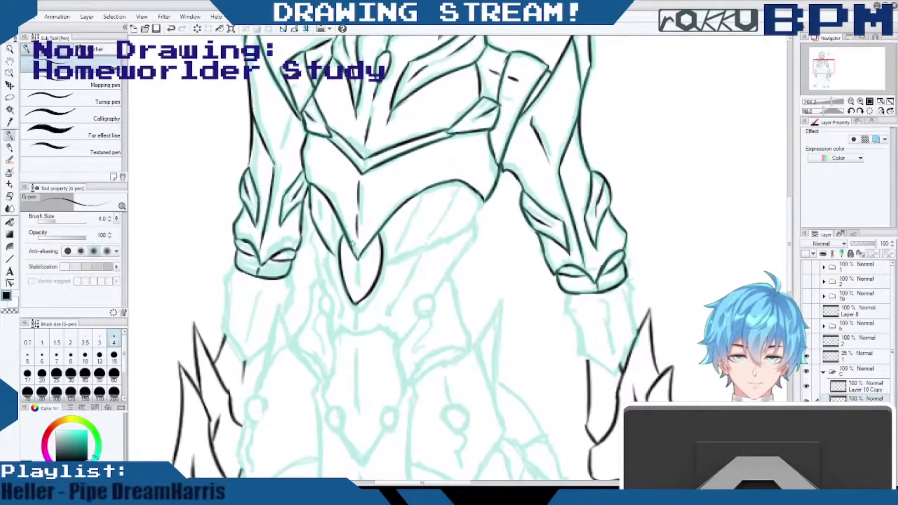
left_click_drag(361, 293, 364, 296)
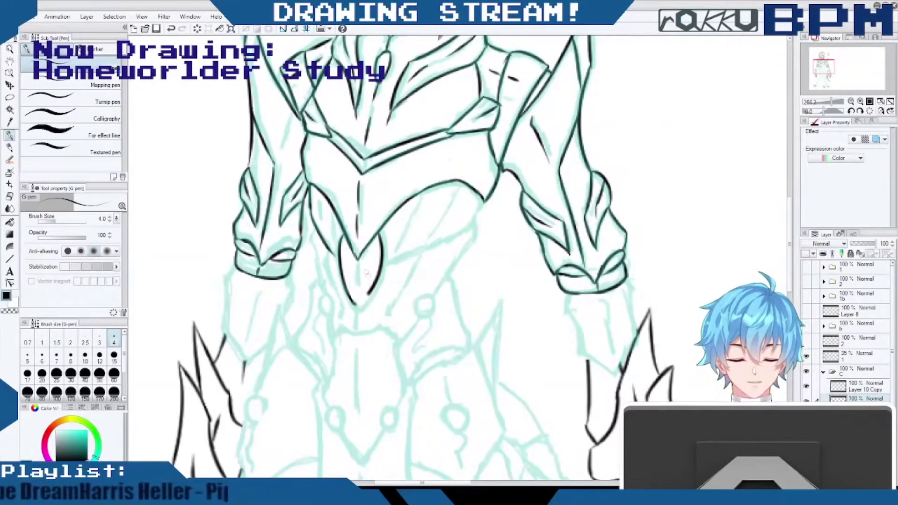
left_click_drag(373, 286, 357, 305)
left_click_drag(357, 267, 357, 288)
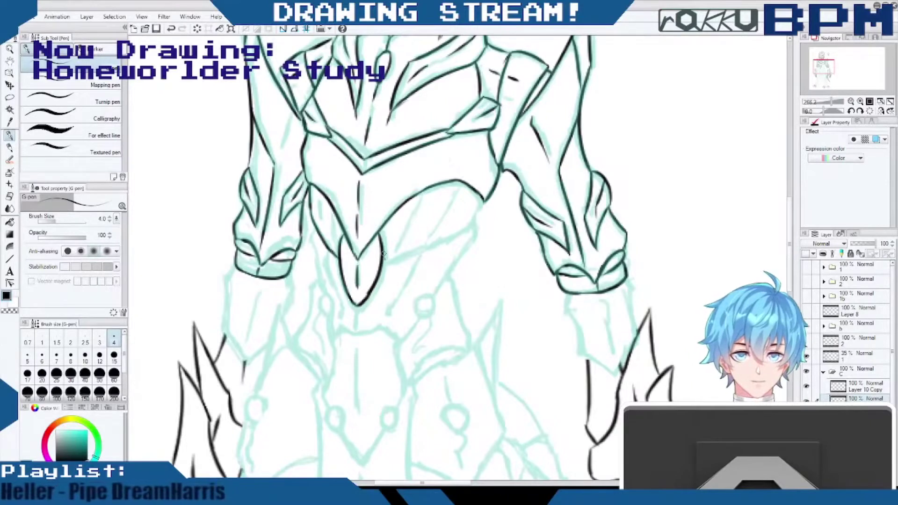
Ink the viewer's-right waist panel down to the side of the waist and add short rib lines inside both waist panels.
mouse_move(382, 259)
left_mouse_down()
mouse_move(475, 219)
mouse_move(449, 275)
left_mouse_up()
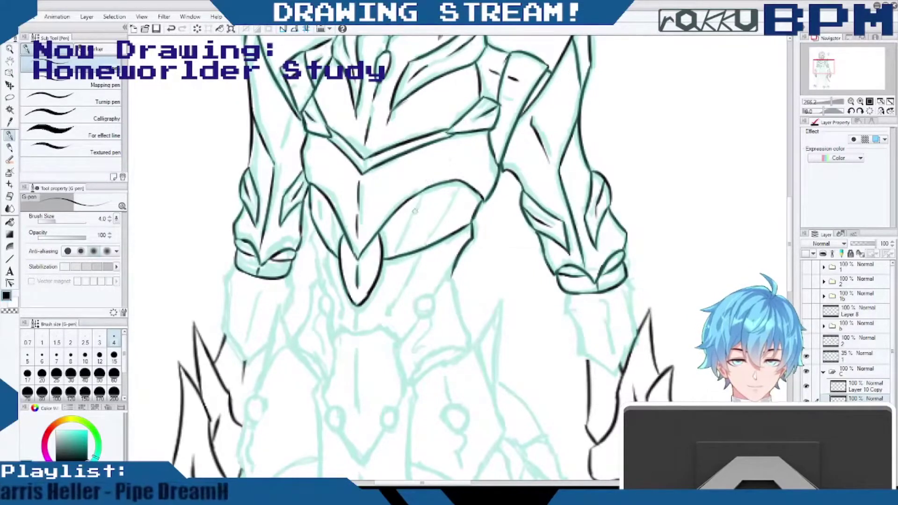
left_click_drag(419, 200, 394, 249)
left_click_drag(452, 196, 428, 239)
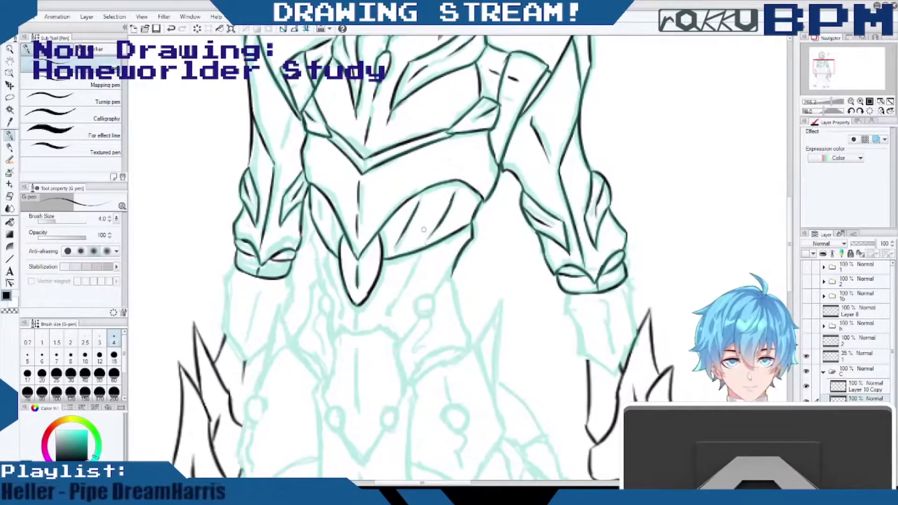
left_click_drag(319, 194, 322, 216)
left_click_drag(327, 208, 333, 242)
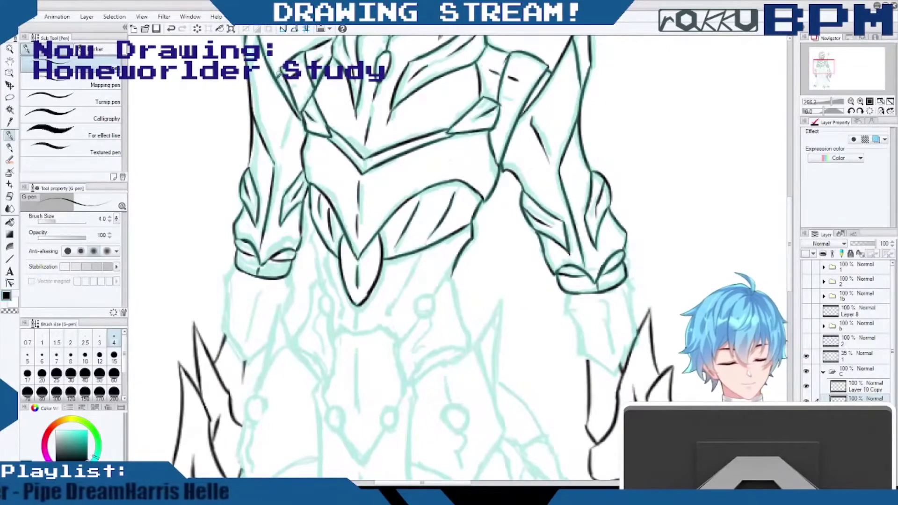
Ink the angular forearm plate below the viewer's-right cuff, with its pointed lower end and inner crease line.
scroll(776, 214, "down", 3)
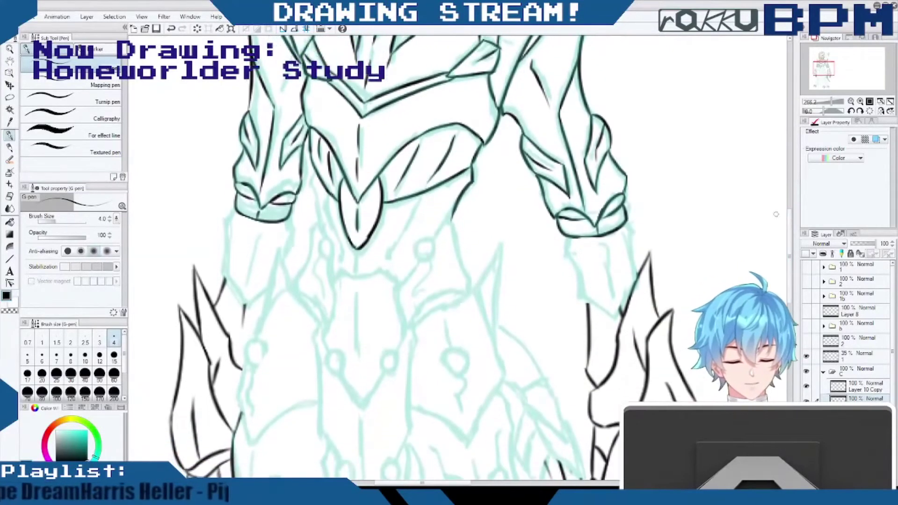
left_click_drag(623, 227, 635, 276)
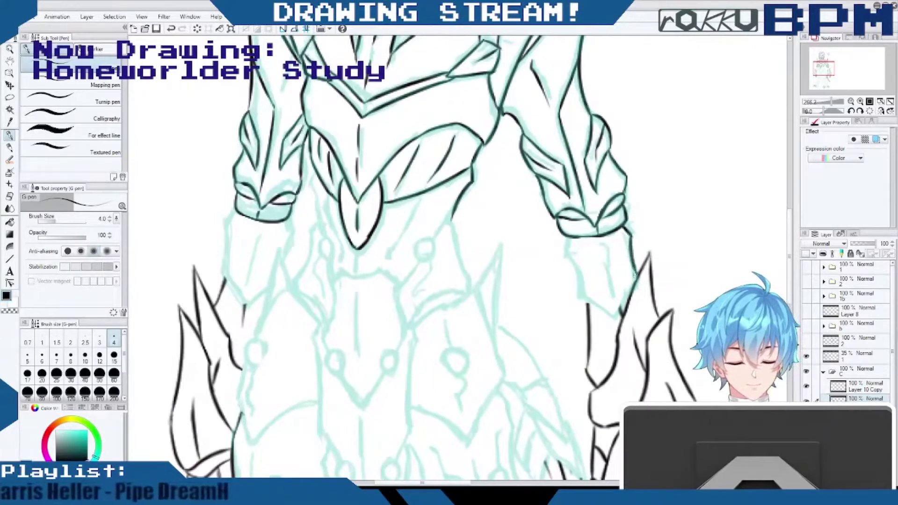
left_click_drag(565, 237, 582, 286)
mouse_move(566, 253)
left_mouse_down()
mouse_move(580, 297)
mouse_move(615, 317)
mouse_move(622, 298)
mouse_move(620, 317)
left_mouse_up()
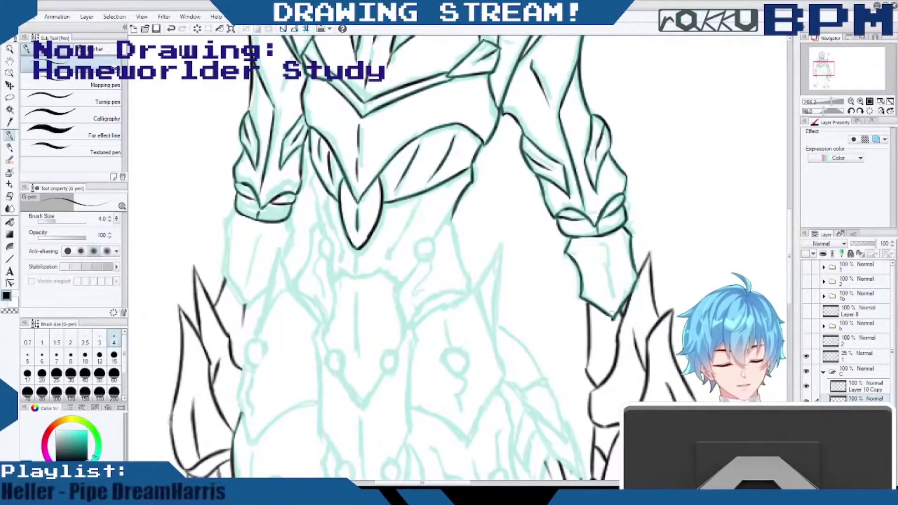
left_click_drag(601, 247, 608, 299)
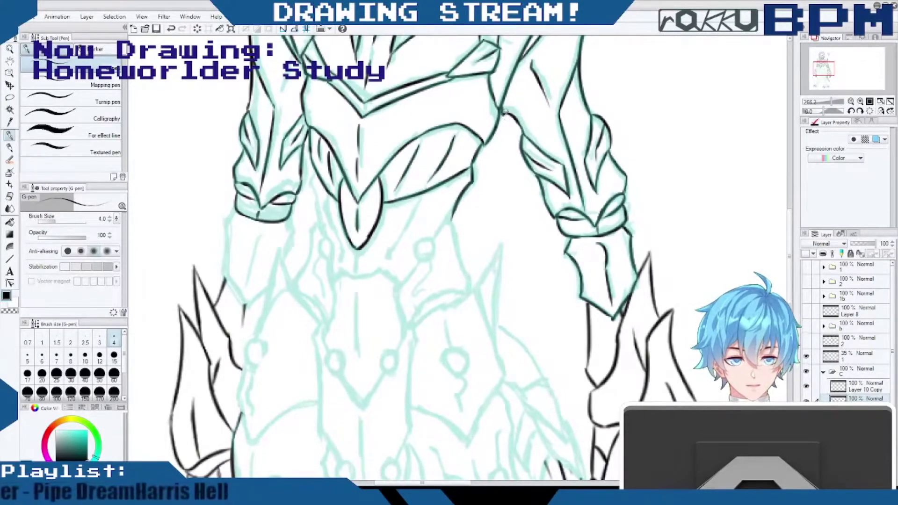
Touch up the outer edge near the spike tip of the viewer's-left arm guard.
scroll(790, 259, "up", 3)
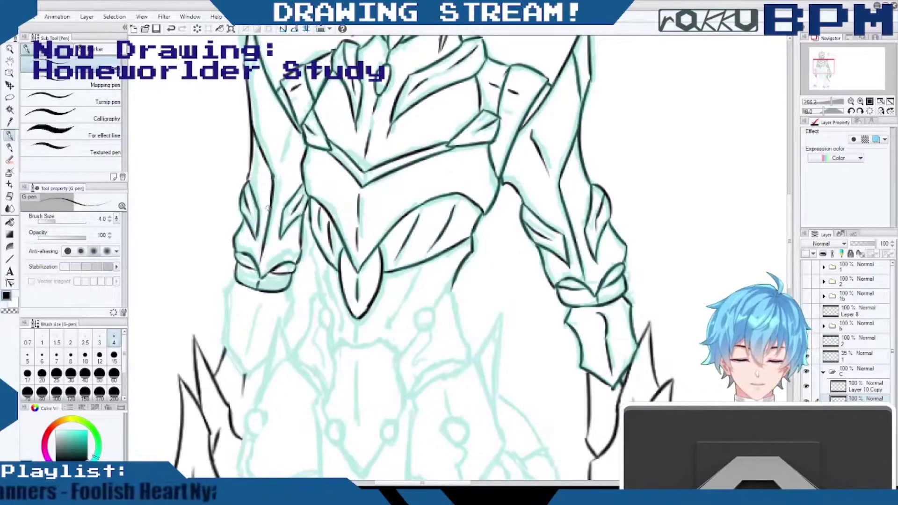
scroll(387, 89, "up", 2)
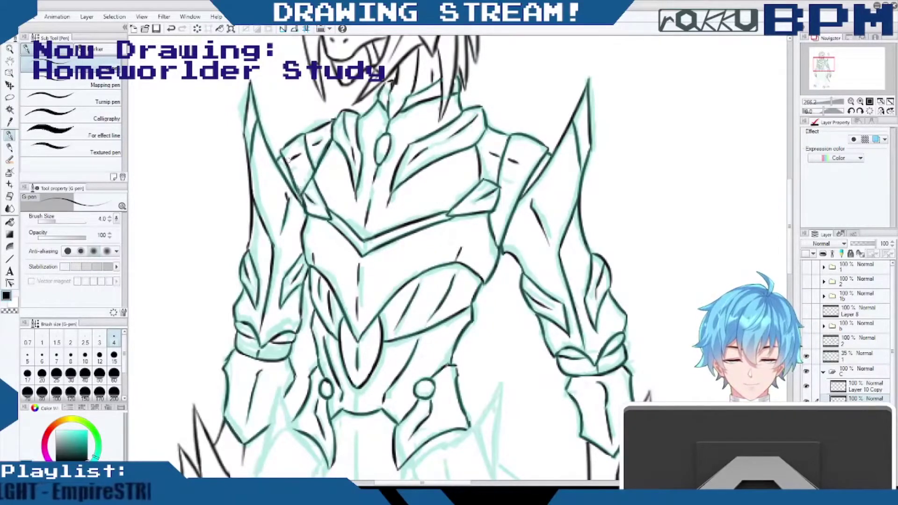
left_click_drag(244, 125, 243, 138)
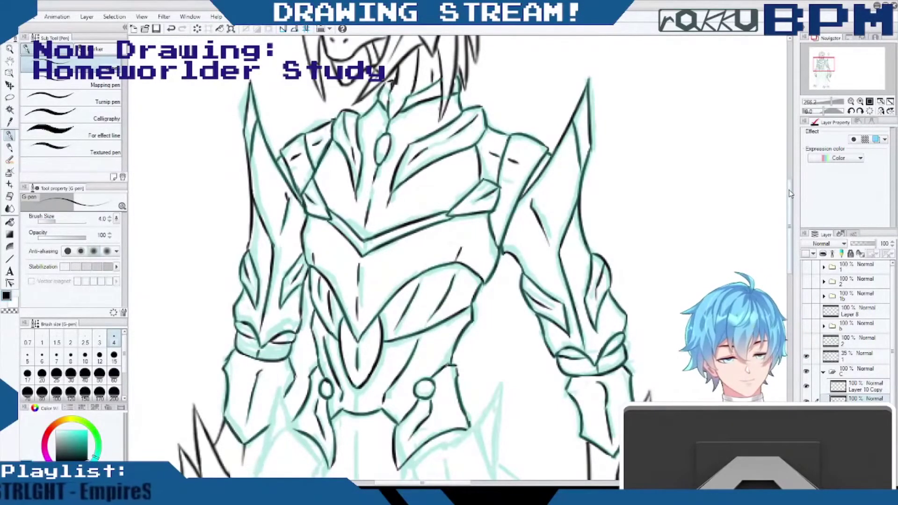
Ink the top central plate hanging below the waist: both lower side edges, a vertical centre line and a pair of round studs.
scroll(790, 193, "down", 8)
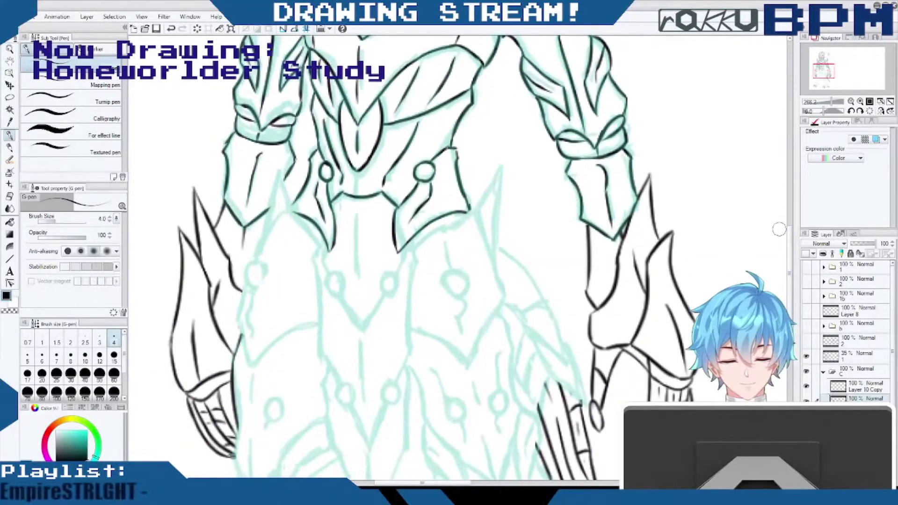
left_click_drag(326, 255, 323, 271)
left_click_drag(399, 251, 399, 274)
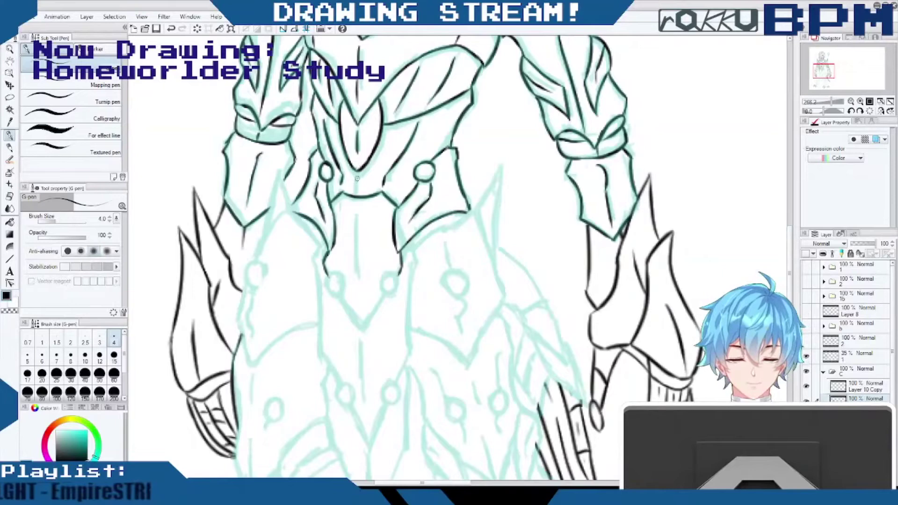
left_click_drag(356, 178, 358, 282)
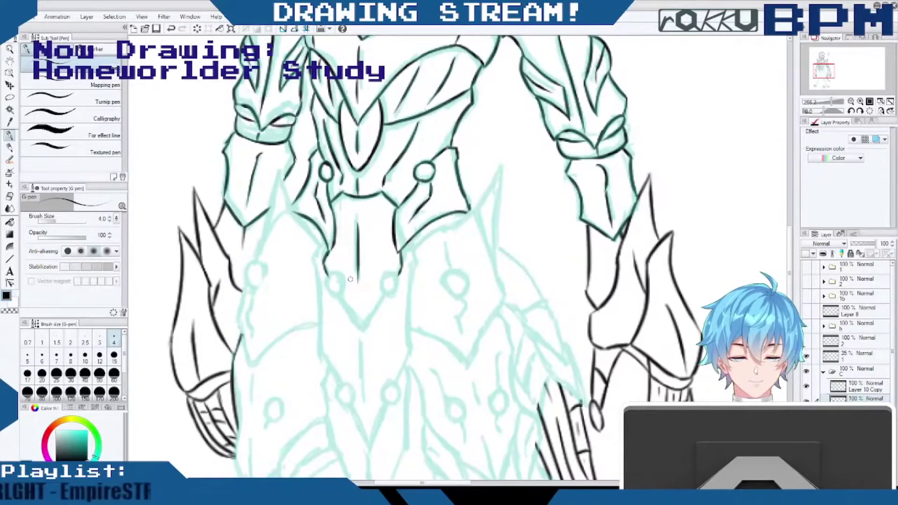
left_click_drag(392, 291, 387, 274)
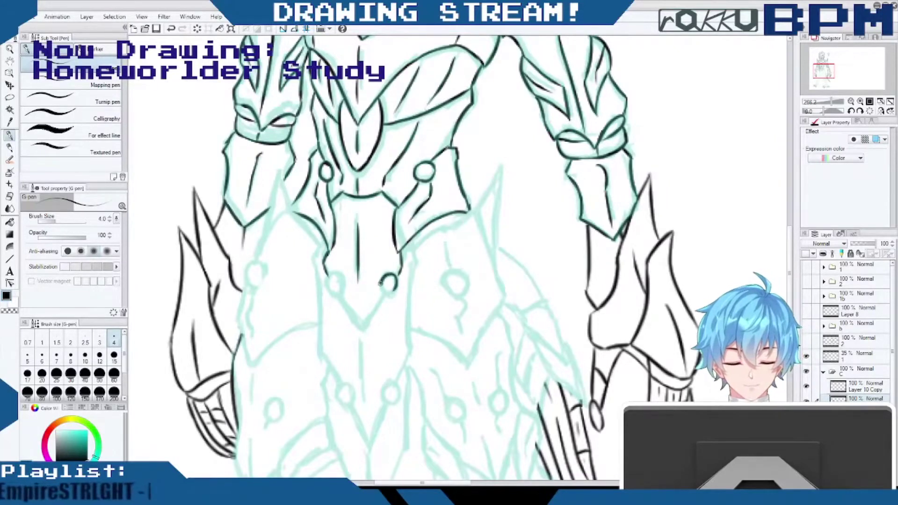
mouse_move(329, 275)
left_mouse_down()
mouse_move(340, 276)
mouse_move(338, 292)
mouse_move(325, 286)
mouse_move(333, 295)
mouse_move(341, 279)
left_mouse_up()
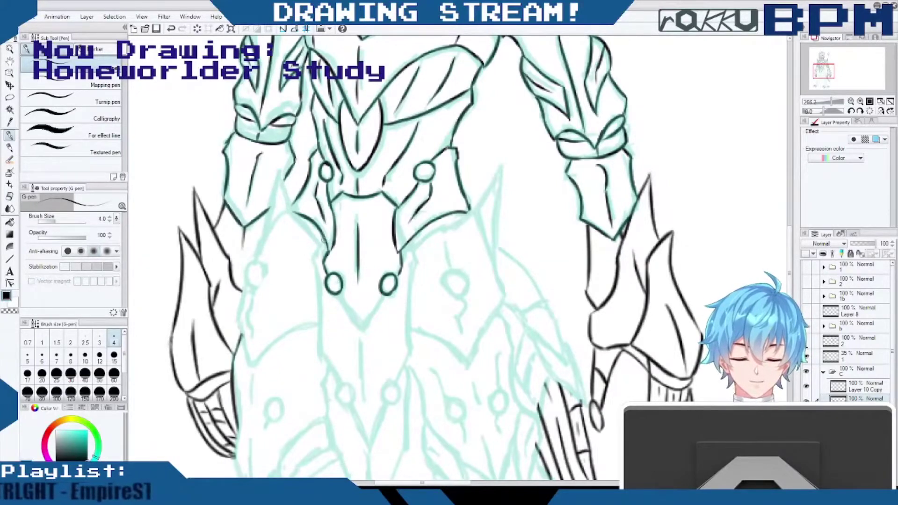
Ink the top central plate's V-shaped tip and the second plate's side edges, converging on a lower pair of round studs.
left_click_drag(321, 243, 310, 257)
left_click_drag(409, 243, 416, 266)
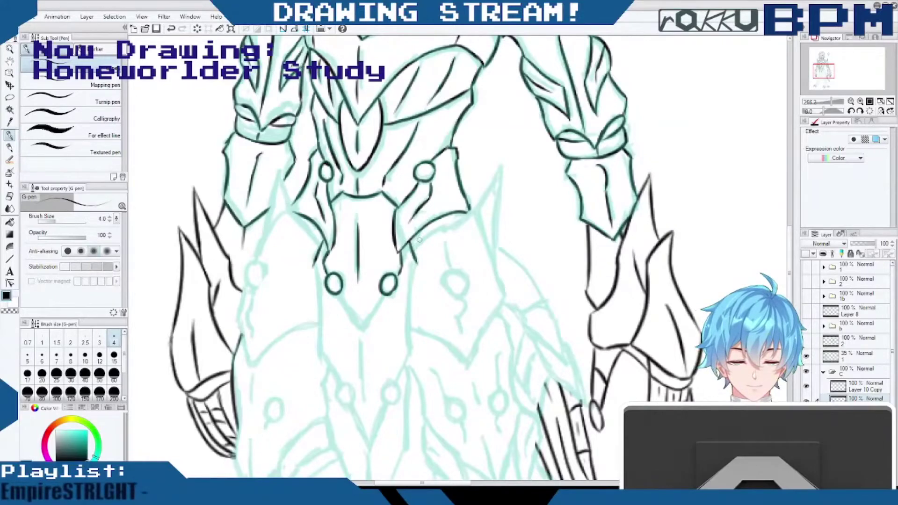
left_click_drag(413, 260, 406, 352)
mouse_move(340, 387)
left_mouse_down()
mouse_move(335, 392)
mouse_move(352, 392)
mouse_move(333, 397)
left_mouse_up()
mouse_move(387, 386)
left_mouse_down()
mouse_move(379, 393)
mouse_move(392, 409)
mouse_move(381, 405)
left_mouse_up()
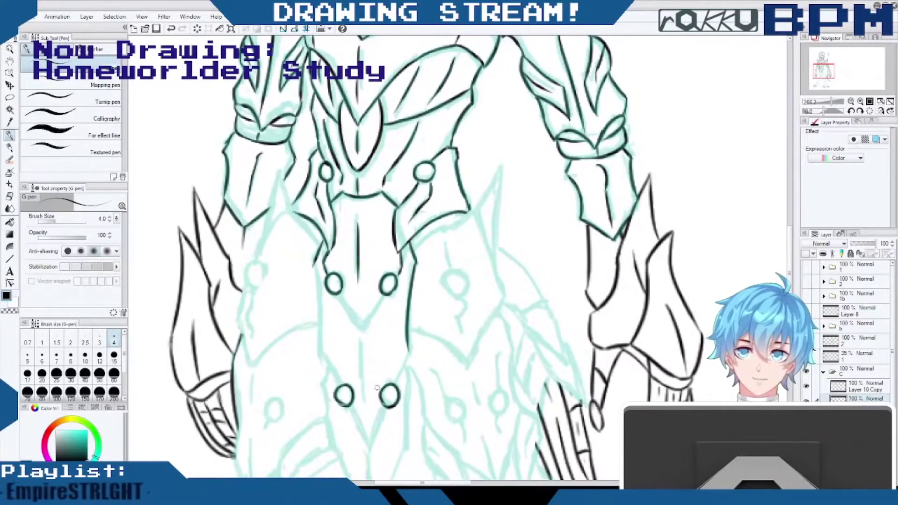
left_click_drag(336, 293, 361, 332)
left_click_drag(388, 294, 360, 330)
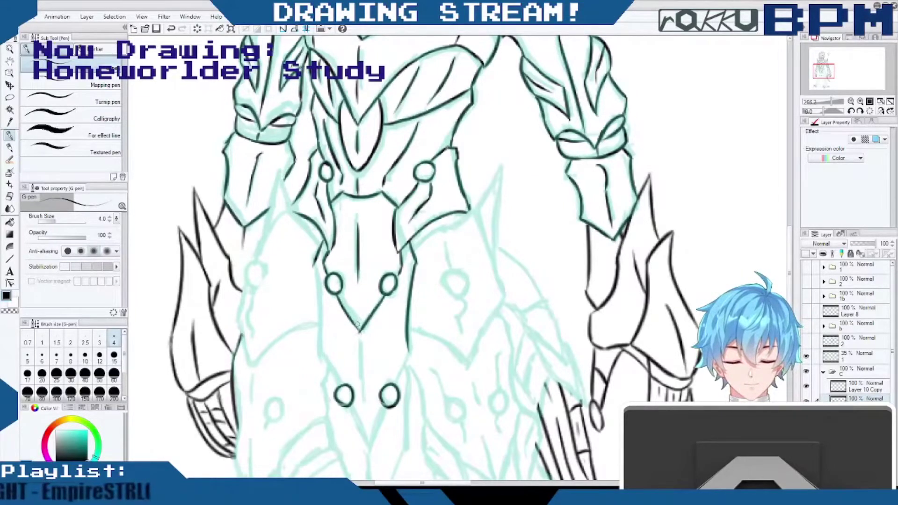
mouse_move(312, 264)
left_mouse_down()
mouse_move(321, 356)
mouse_move(336, 381)
left_mouse_up()
left_click_drag(409, 341, 393, 384)
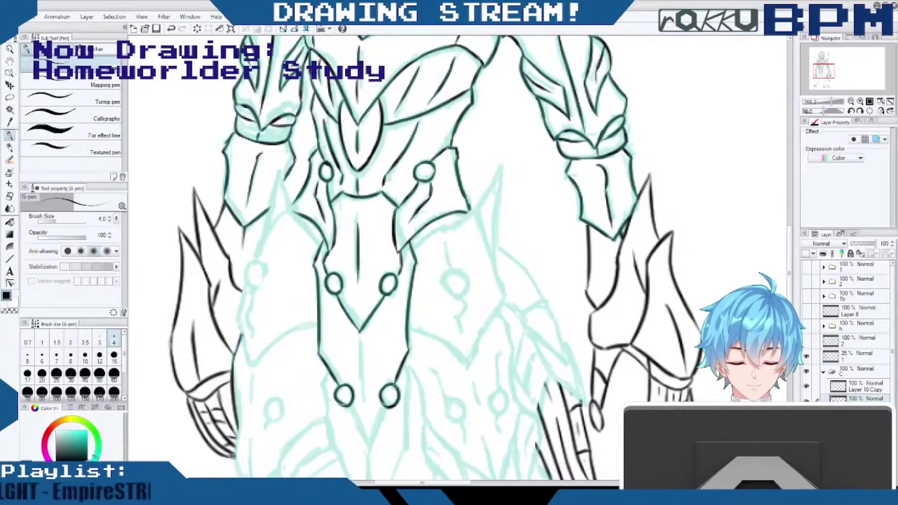
Ink the second plate's V-shaped tip between its studs and the third plate's long side edges meeting in a point.
left_click_drag(403, 366, 409, 387)
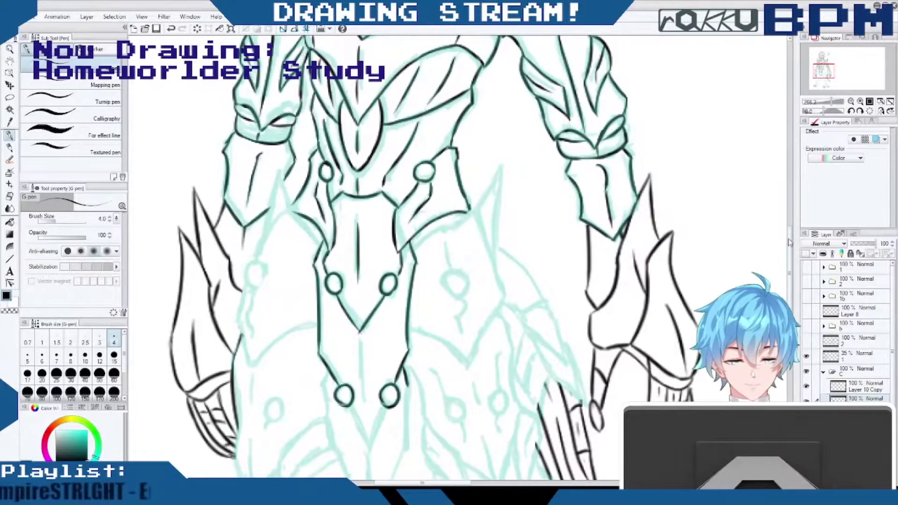
scroll(476, 260, "down", 3)
left_click_drag(406, 233, 401, 301)
left_click_drag(386, 252, 367, 290)
left_click_drag(346, 255, 368, 290)
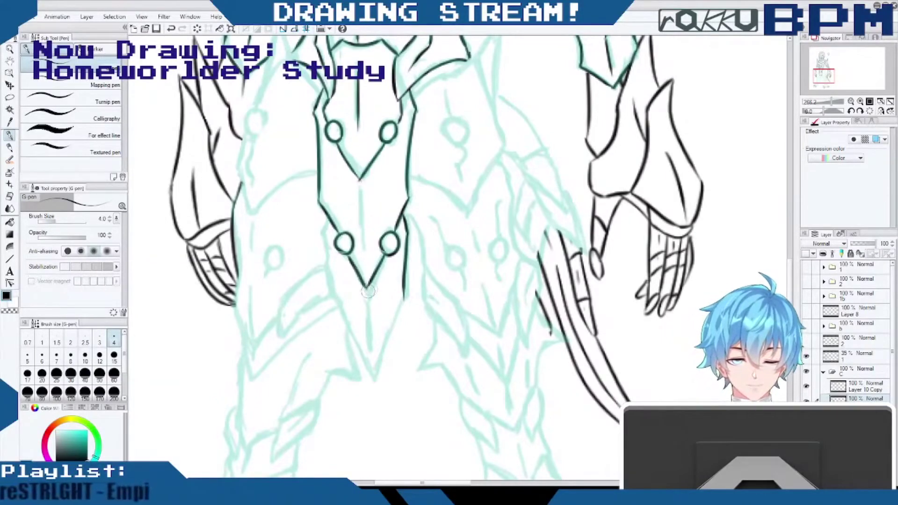
mouse_move(327, 215)
left_mouse_down()
mouse_move(332, 301)
mouse_move(373, 376)
left_mouse_up()
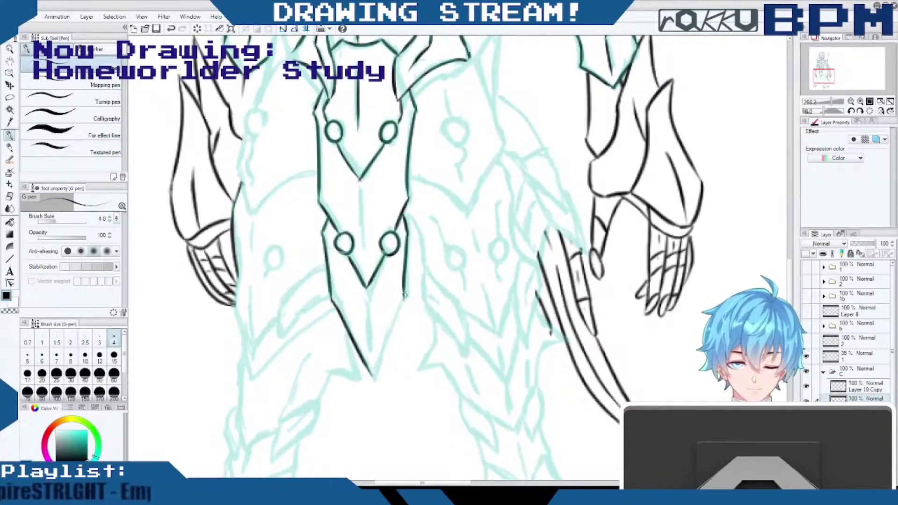
left_click_drag(402, 303, 371, 385)
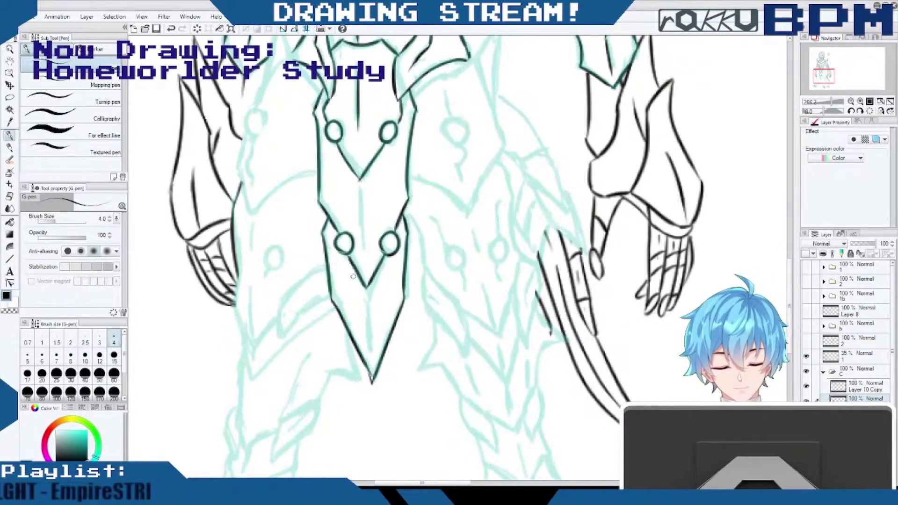
Undo the last stroke and add short vertical centre lines inside the second and third hanging plates.
key("ctrl+z")
left_click_drag(359, 187, 363, 220)
left_click_drag(366, 296, 369, 331)
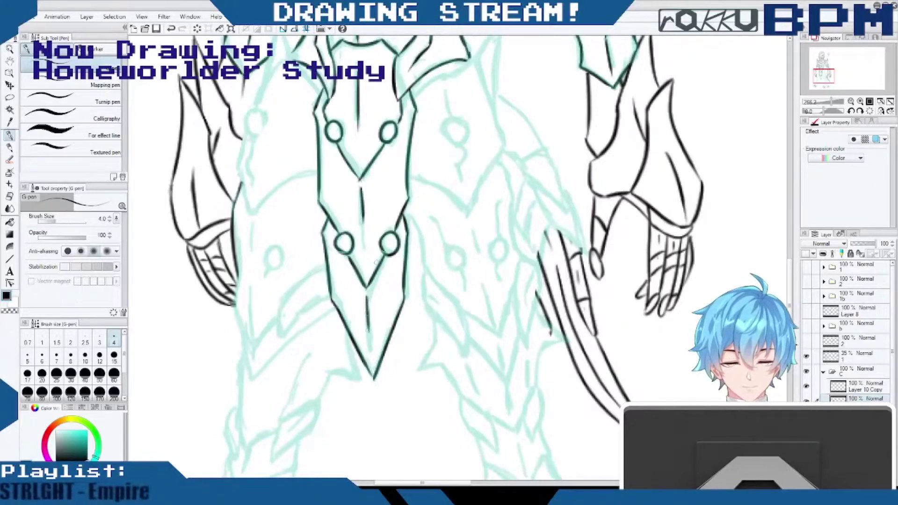
Ink the viewer's-left hip plate with its upper spike, round stud, wavy outer edge and curved lower edge ending in a point.
scroll(789, 264, "up", 1)
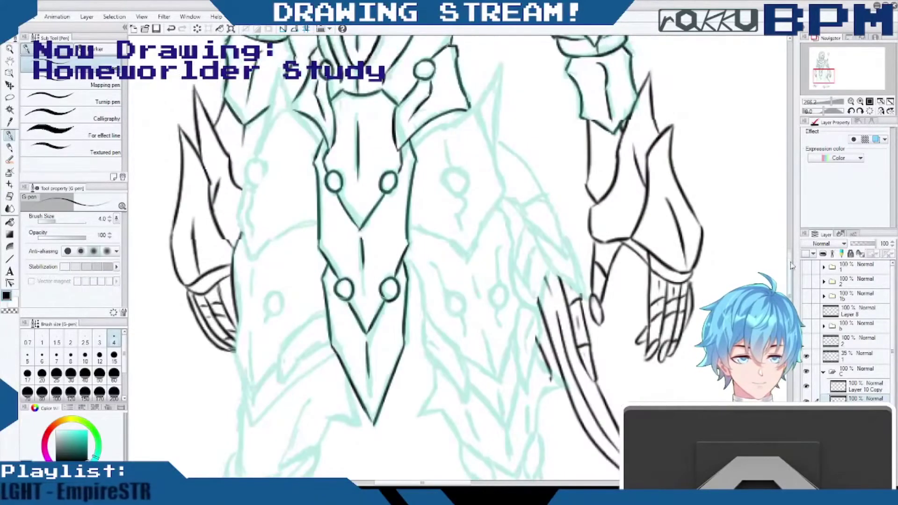
left_click_drag(790, 266, 790, 230)
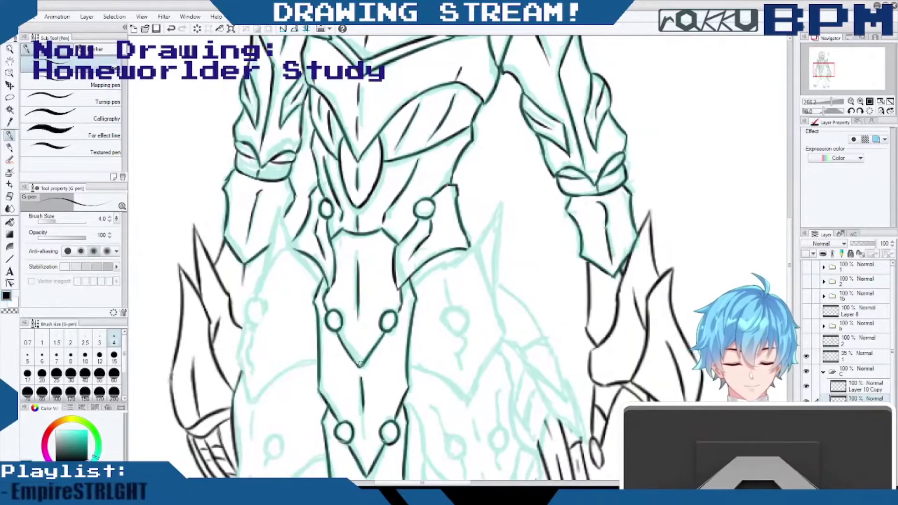
left_click_drag(276, 208, 315, 282)
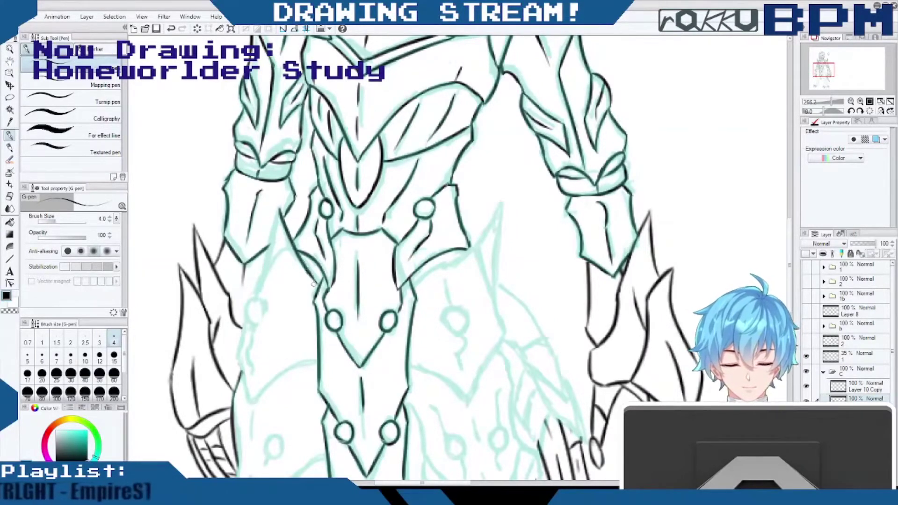
mouse_move(279, 210)
left_mouse_down()
mouse_move(260, 318)
mouse_move(251, 323)
mouse_move(250, 297)
mouse_move(261, 319)
left_mouse_up()
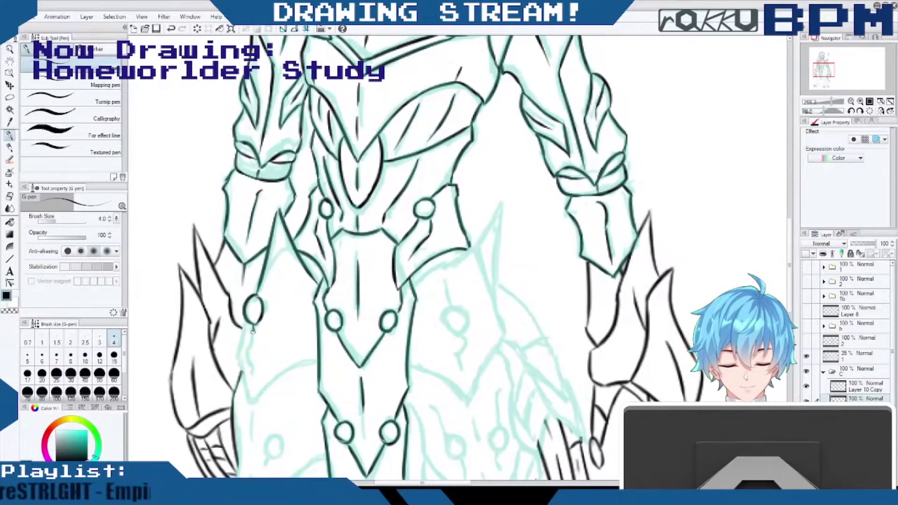
mouse_move(252, 331)
left_mouse_down()
mouse_move(237, 371)
mouse_move(248, 405)
left_mouse_up()
left_click_drag(317, 364, 248, 405)
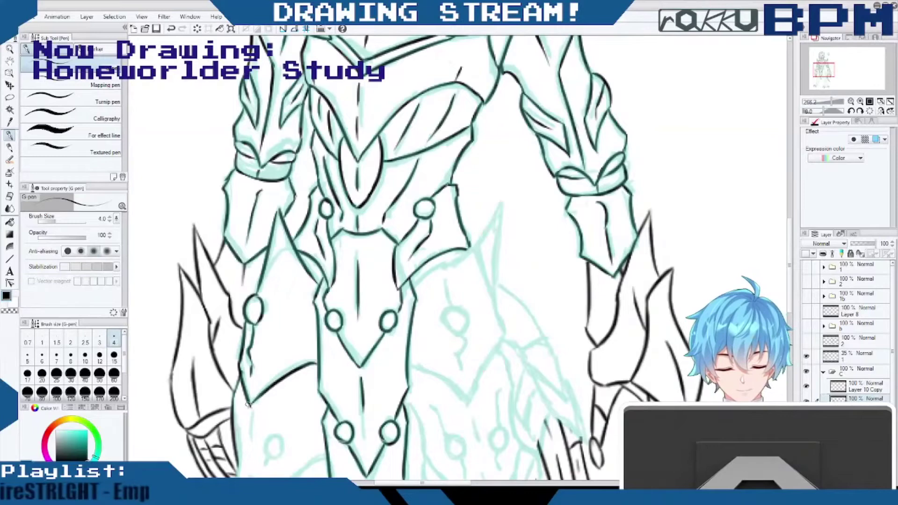
Ink the viewer's-right hip plate's pointed lower edge, upper edge and outer spike, redoing the crease line inside the spike.
mouse_move(414, 363)
left_mouse_down()
mouse_move(468, 400)
mouse_move(504, 341)
left_mouse_up()
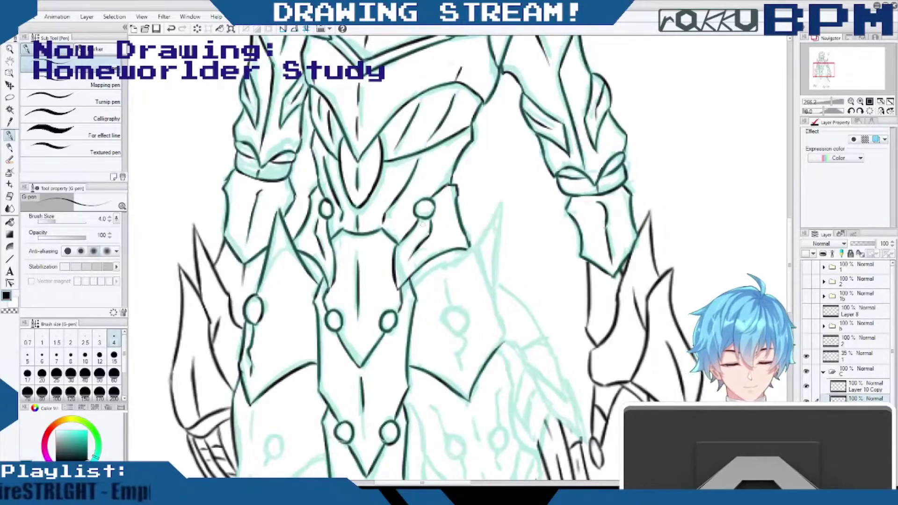
mouse_move(414, 285)
left_mouse_down()
mouse_move(470, 249)
mouse_move(505, 198)
mouse_move(497, 272)
mouse_move(504, 347)
left_mouse_up()
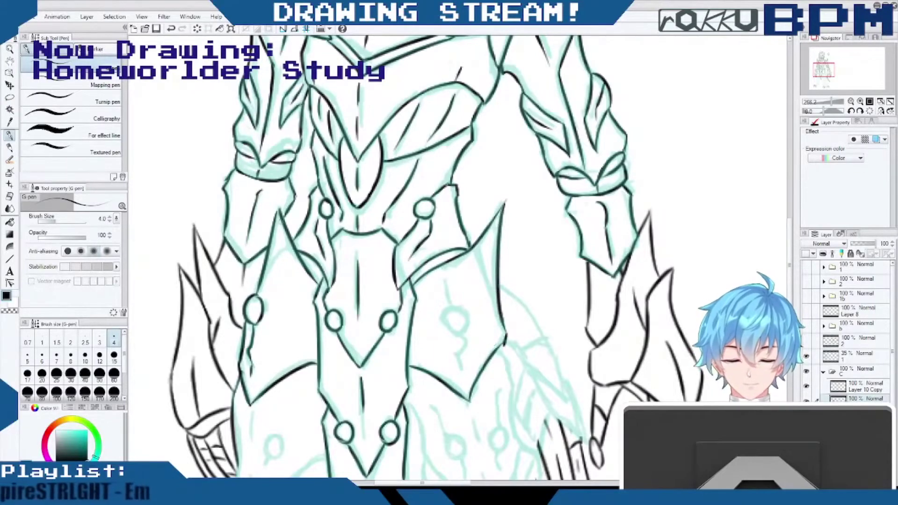
left_click_drag(294, 240, 265, 268)
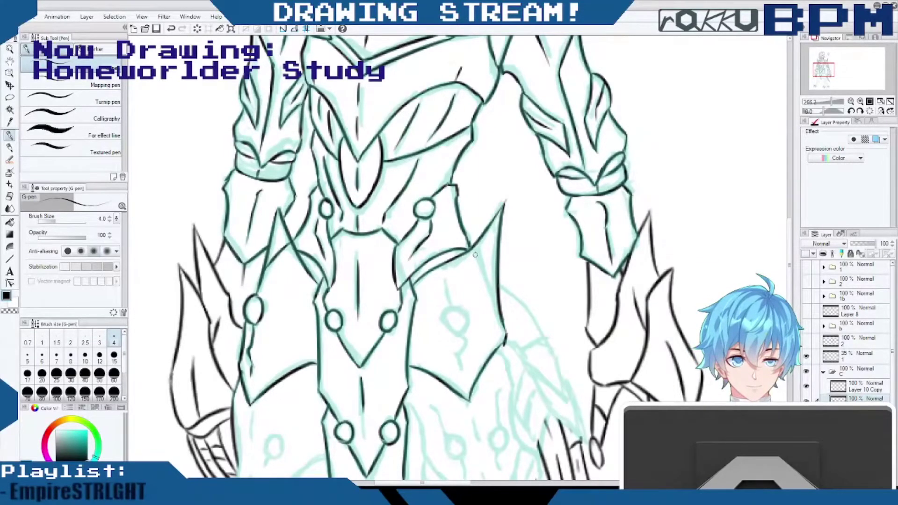
left_click_drag(475, 255, 490, 309)
key("ctrl+z")
key("ctrl+z")
left_click_drag(475, 239, 492, 288)
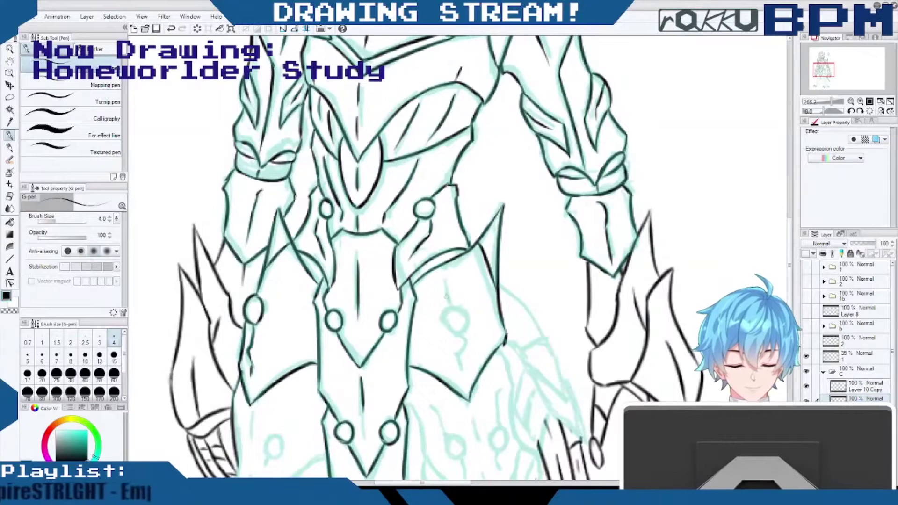
Ink the viewer's-right hip plate's round stud with a short line above and a wavy line below, and touch up the top central plate's edge.
mouse_move(451, 305)
left_mouse_down()
mouse_move(453, 330)
mouse_move(464, 307)
mouse_move(467, 321)
mouse_move(451, 331)
left_mouse_up()
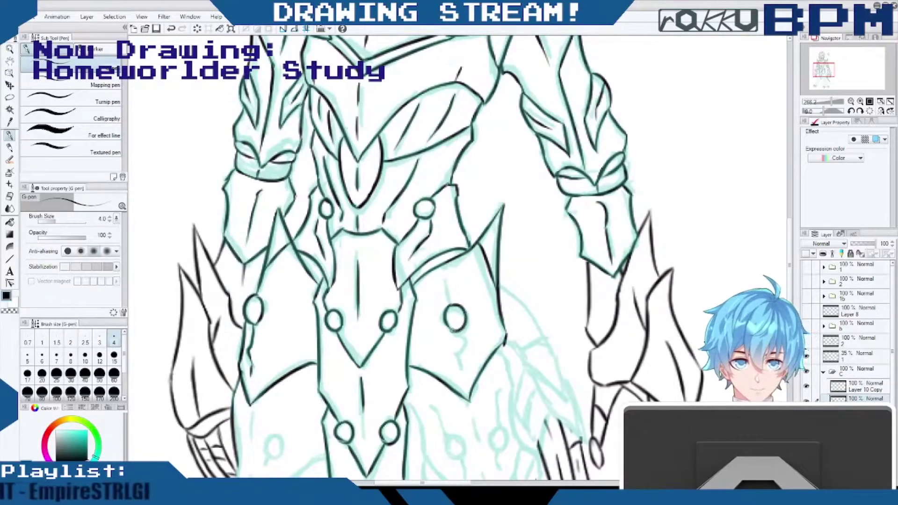
left_click_drag(449, 290, 461, 363)
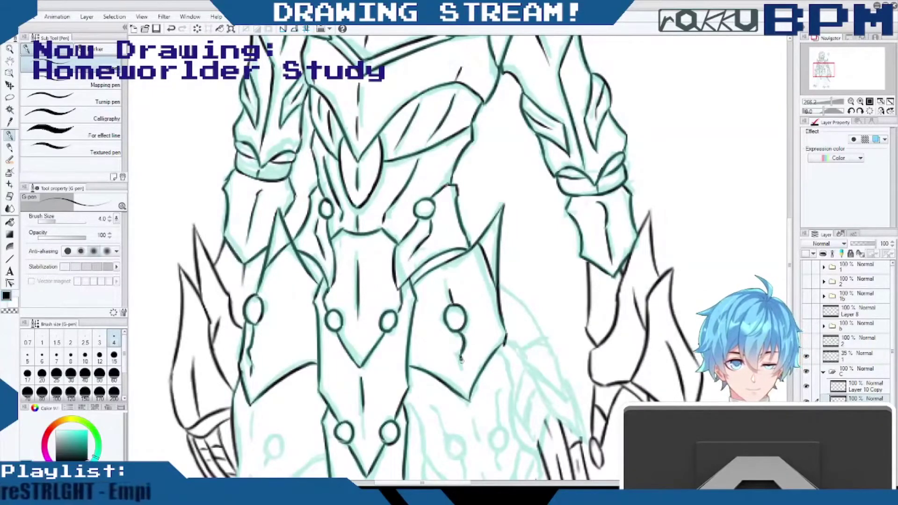
scroll(461, 360, "down", 10)
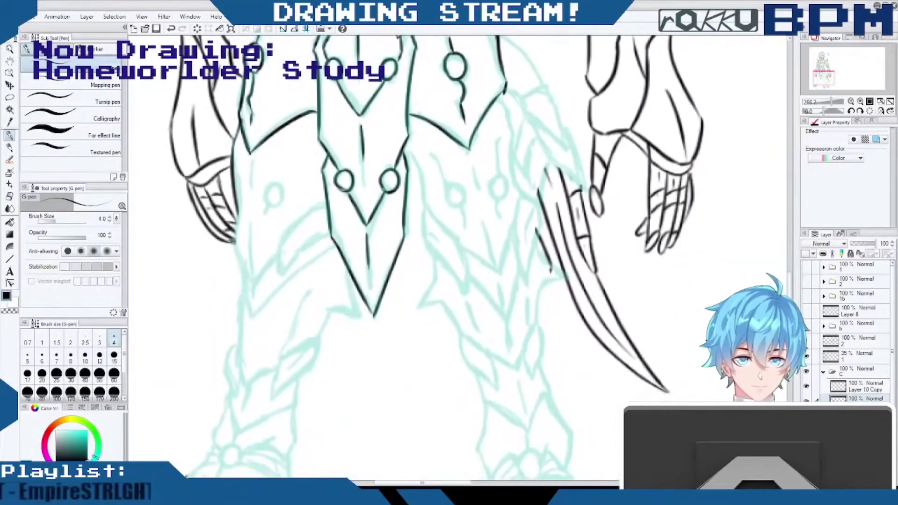
scroll(407, 274, "up", 10)
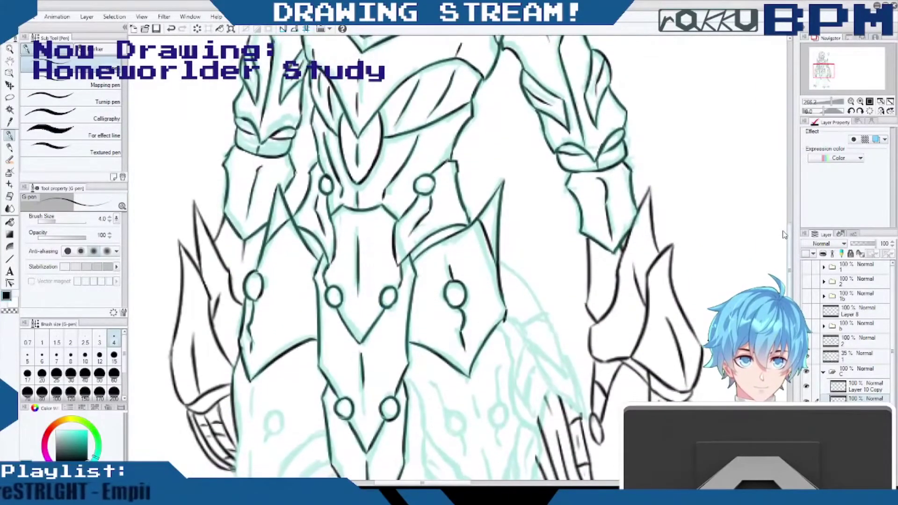
left_click_drag(401, 259, 398, 273)
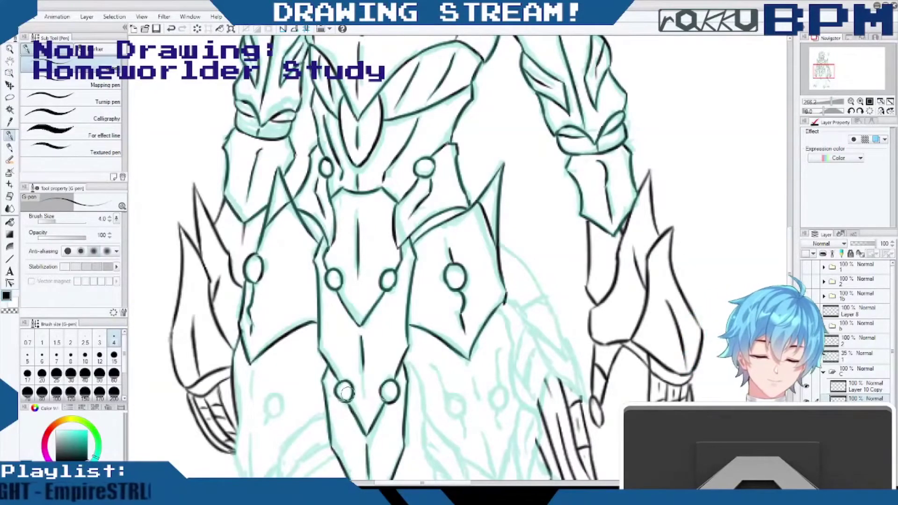
Save the drawing and touch up the outline of the inner side plate on the viewer's-right leg.
scroll(345, 393, "down", 3)
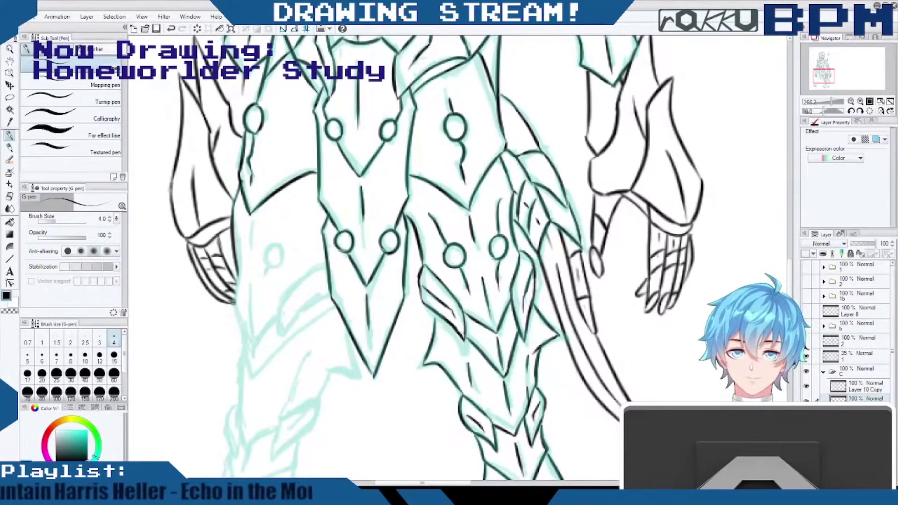
key("ctrl+s")
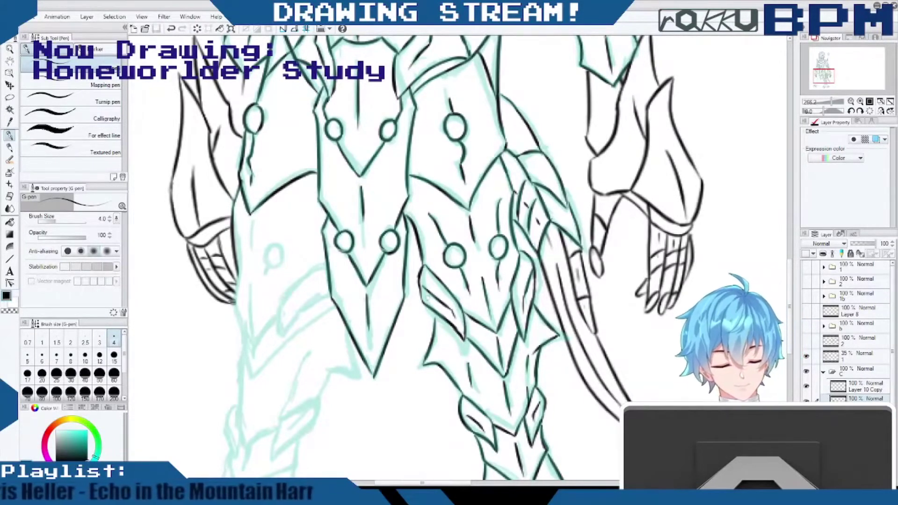
left_click_drag(433, 310, 434, 319)
left_click_drag(422, 286, 424, 301)
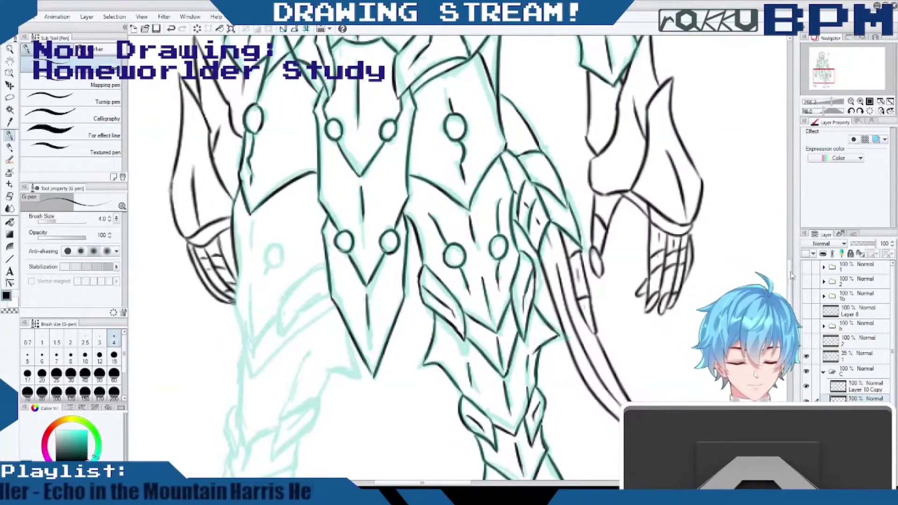
Ink the curved ankle band around the round stud on the viewer's-right leg, with its side edge, lower arc and inner crease.
scroll(460, 258, "down", 5)
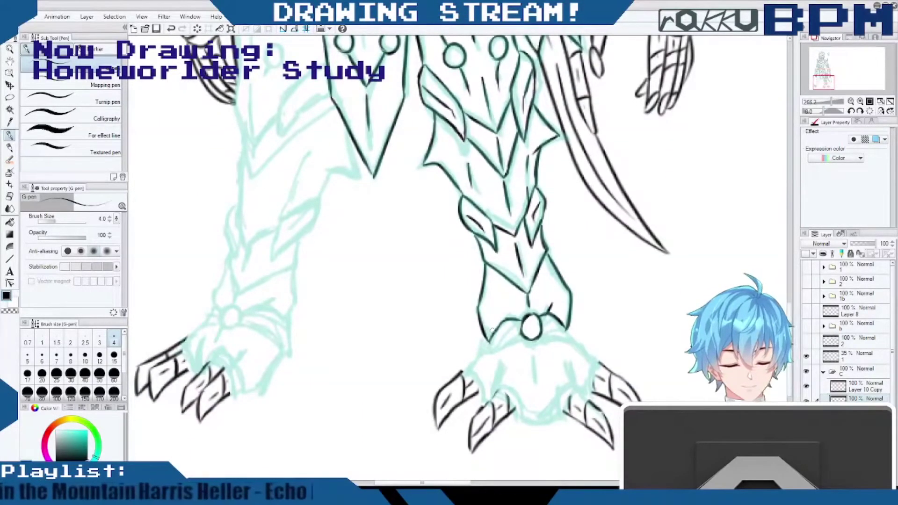
left_click_drag(488, 338, 478, 362)
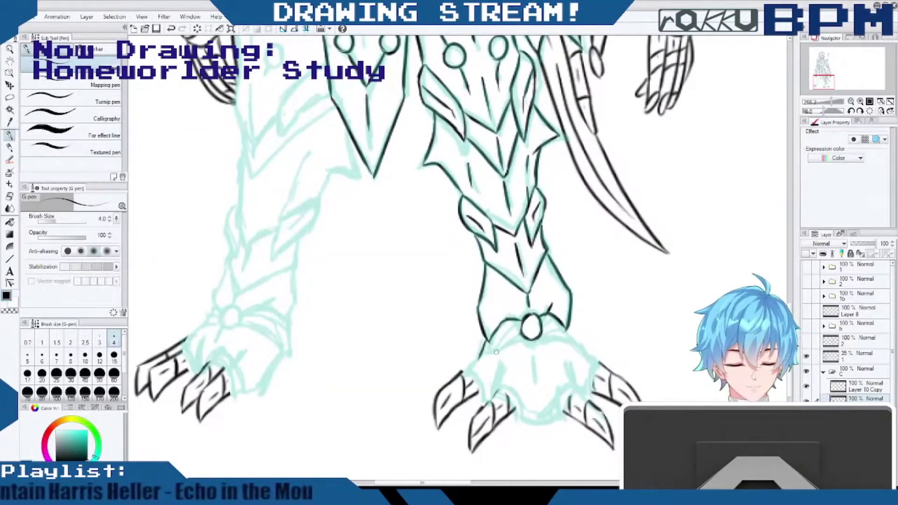
mouse_move(483, 355)
left_mouse_down()
mouse_move(530, 332)
mouse_move(587, 343)
left_mouse_up()
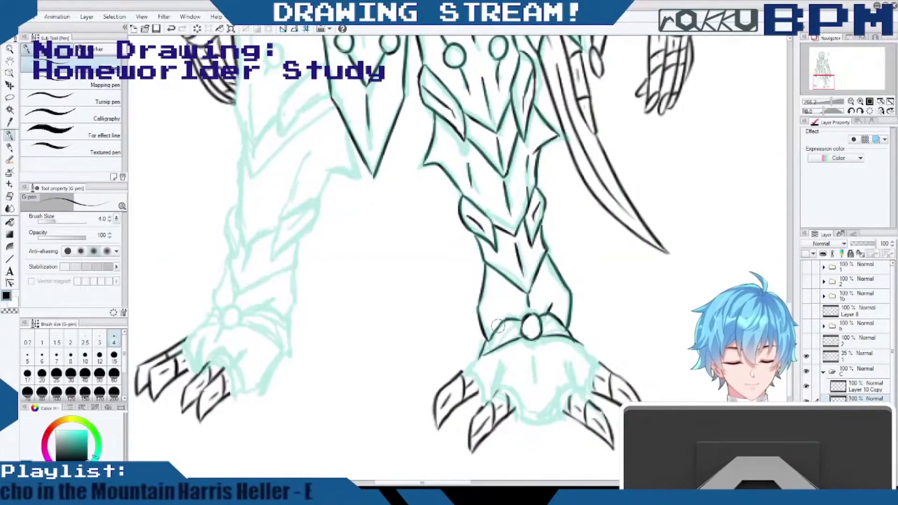
left_click_drag(520, 329, 490, 338)
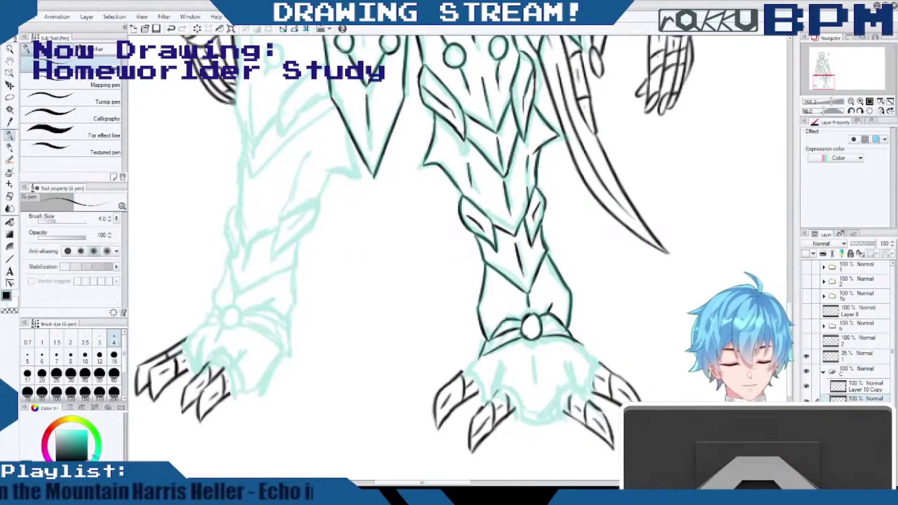
Finish the ankle band on the viewer's-right leg and ink the foot's side edges, curved toe-side outline, lower rim and short centre crease.
left_click_drag(543, 328, 569, 330)
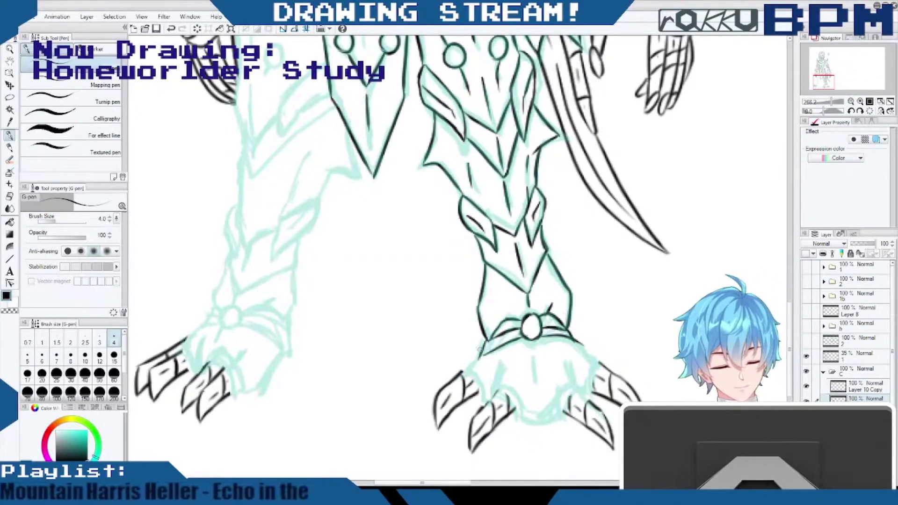
mouse_move(477, 358)
left_mouse_down()
mouse_move(463, 374)
mouse_move(478, 396)
mouse_move(491, 398)
left_mouse_up()
mouse_move(500, 366)
left_mouse_down()
mouse_move(498, 389)
mouse_move(514, 416)
mouse_move(546, 425)
left_mouse_up()
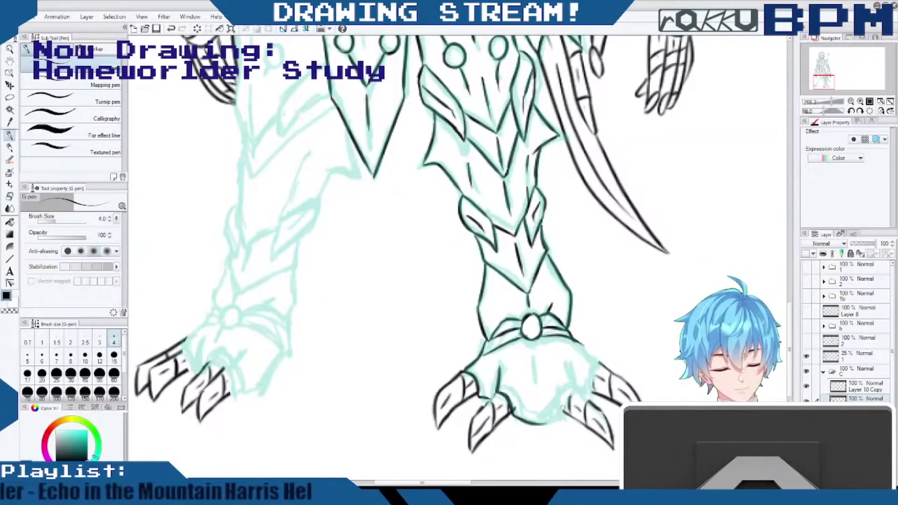
mouse_move(545, 424)
left_mouse_down()
mouse_move(583, 387)
mouse_move(569, 362)
mouse_move(586, 354)
mouse_move(589, 392)
left_mouse_up()
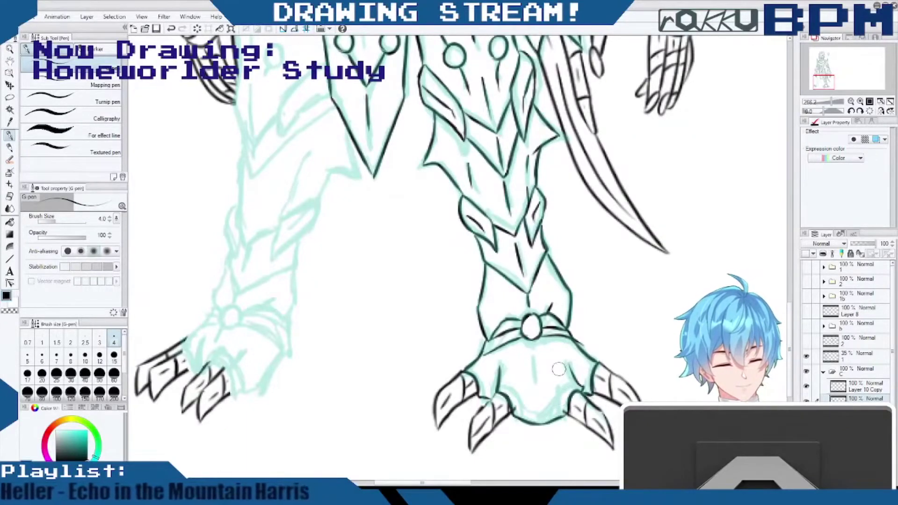
left_click_drag(533, 354, 534, 376)
mouse_move(512, 408)
left_mouse_down()
mouse_move(535, 414)
mouse_move(564, 406)
mouse_move(543, 415)
mouse_move(542, 424)
left_mouse_up()
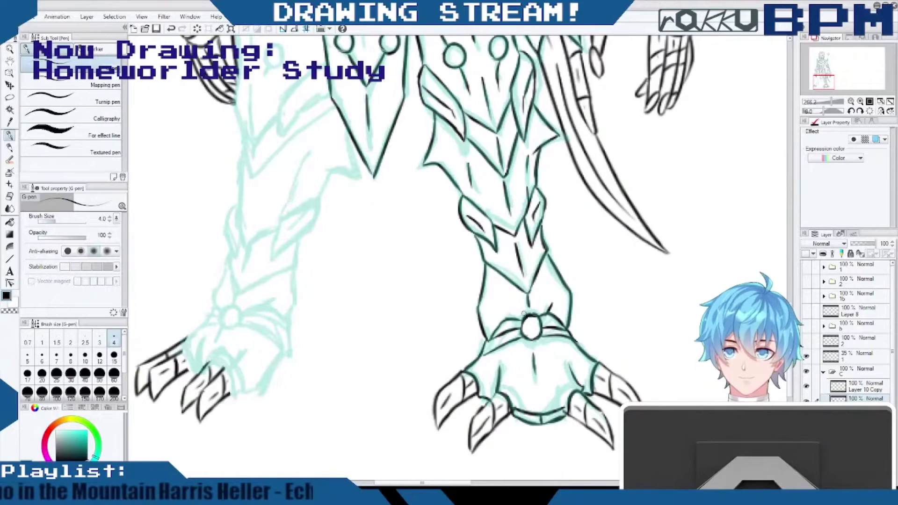
Ink the viewer's-left thigh plate's outer edge and pointed lower tip, plus the creased leaf-shaped plate on its inner side.
scroll(655, 281, "up", 5)
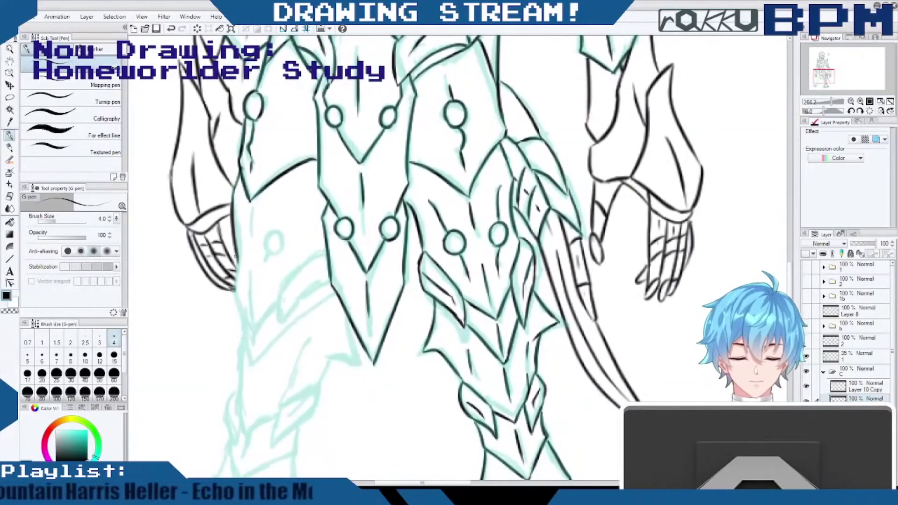
left_click_drag(235, 271, 247, 328)
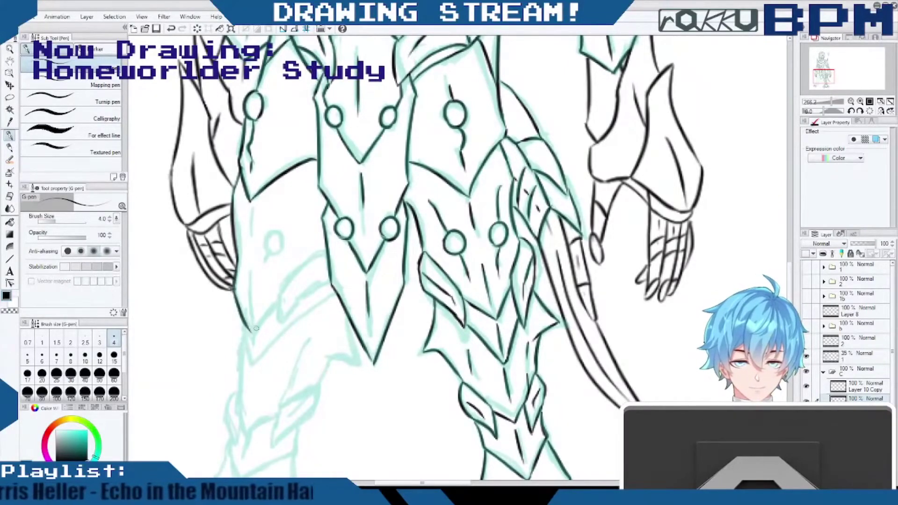
left_click_drag(251, 333, 280, 298)
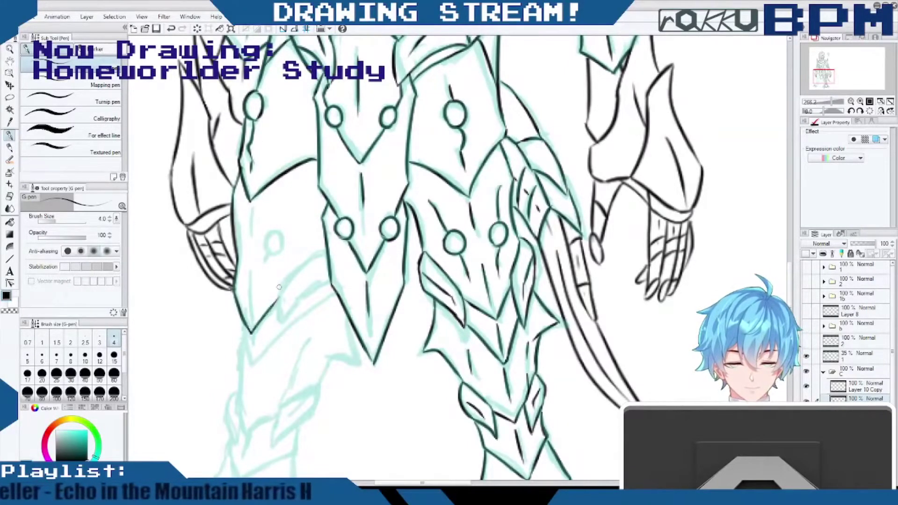
left_click_drag(324, 251, 279, 294)
mouse_move(277, 296)
left_mouse_down()
mouse_move(278, 320)
mouse_move(308, 292)
left_mouse_up()
mouse_move(308, 292)
left_mouse_down()
mouse_move(322, 283)
mouse_move(293, 286)
mouse_move(281, 304)
left_mouse_up()
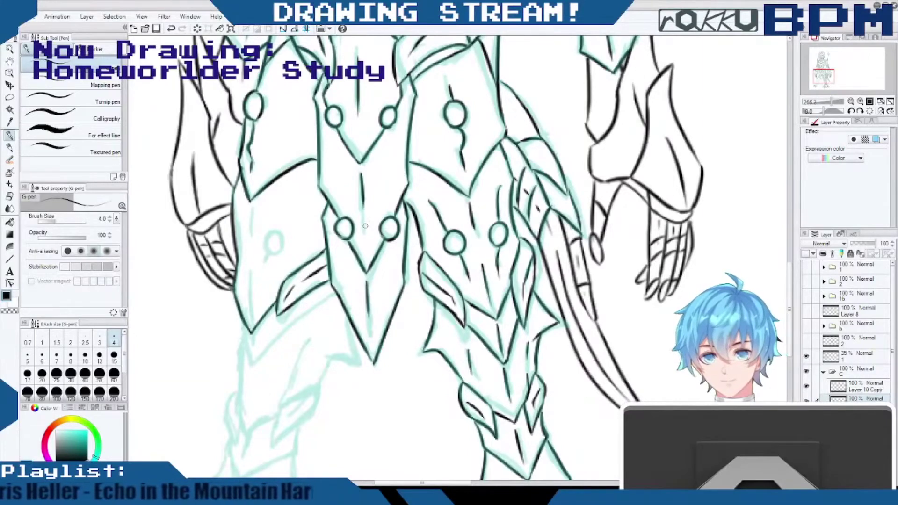
Ink the inner knee spike on the viewer's-left leg and the two small side plates below it, redoing the inner plate's pointed end.
mouse_move(345, 314)
left_mouse_down()
mouse_move(357, 355)
mouse_move(334, 359)
mouse_move(317, 383)
left_mouse_up()
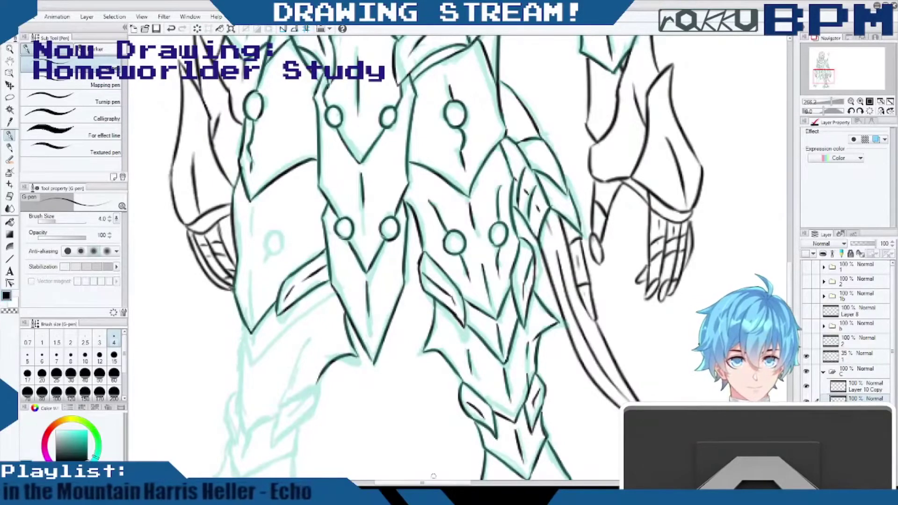
left_click_drag(441, 482, 411, 482)
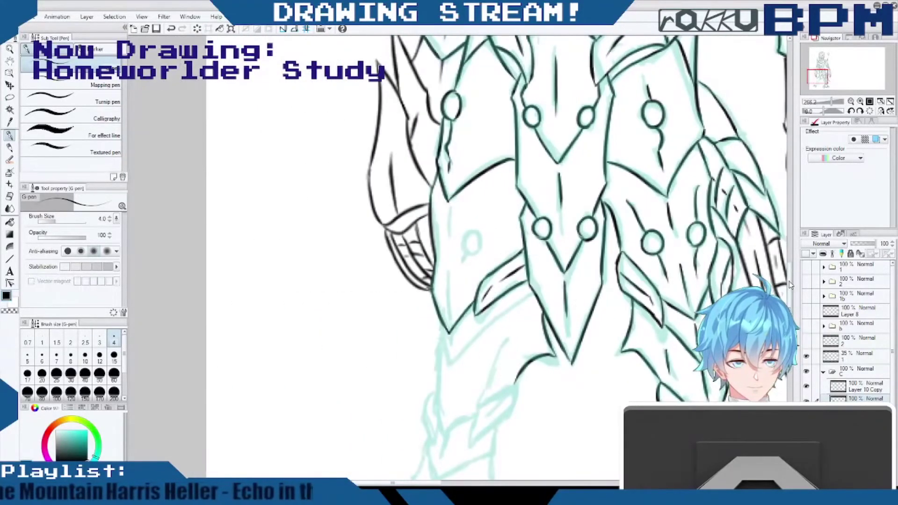
scroll(789, 281, "down", 3)
mouse_move(517, 270)
left_mouse_down()
mouse_move(513, 302)
mouse_move(490, 323)
left_mouse_up()
mouse_move(513, 277)
left_mouse_down()
mouse_move(477, 305)
mouse_move(466, 343)
mouse_move(502, 309)
left_mouse_up()
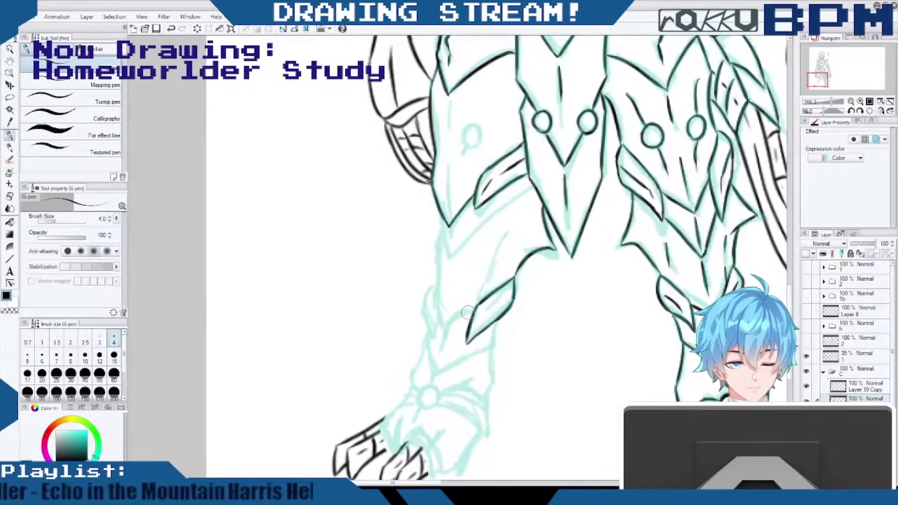
left_click_drag(471, 303, 469, 340)
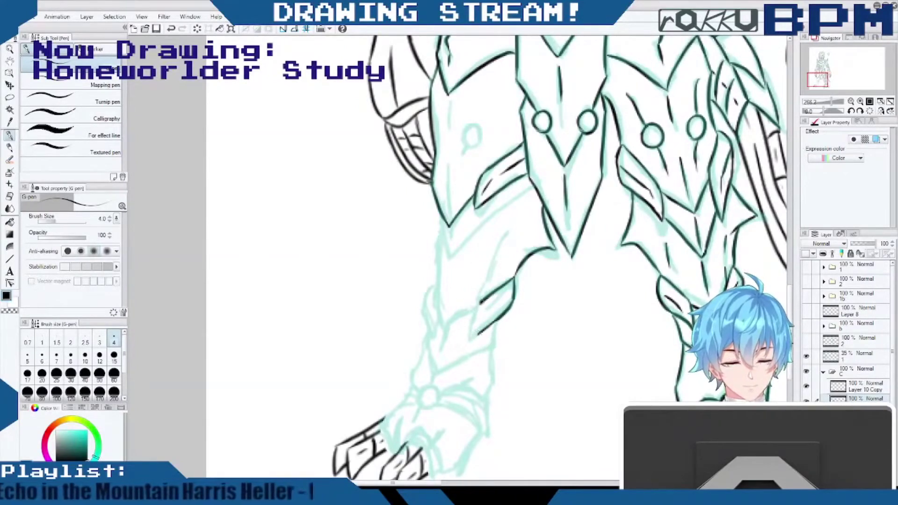
mouse_move(480, 305)
left_mouse_down()
mouse_move(477, 334)
mouse_move(510, 309)
mouse_move(479, 329)
mouse_move(516, 292)
mouse_move(487, 334)
left_mouse_up()
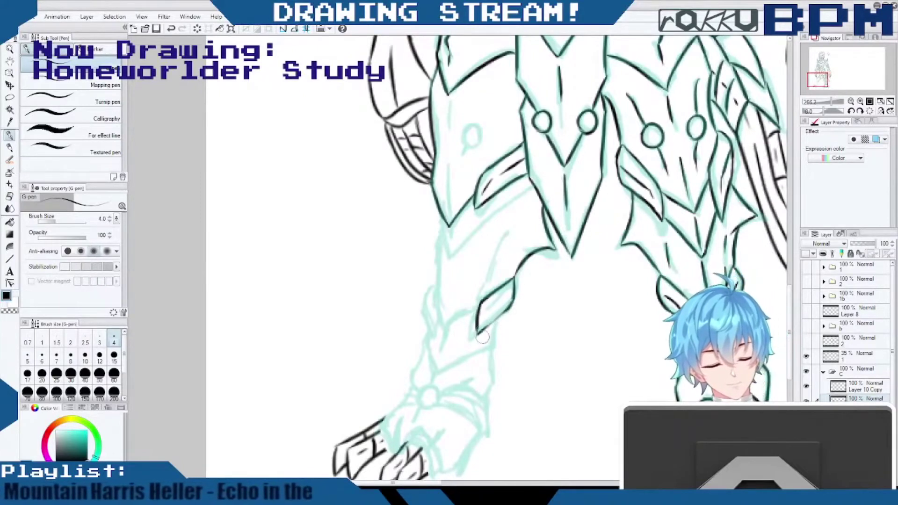
mouse_move(435, 284)
left_mouse_down()
mouse_move(423, 313)
mouse_move(435, 312)
mouse_move(429, 332)
left_mouse_up()
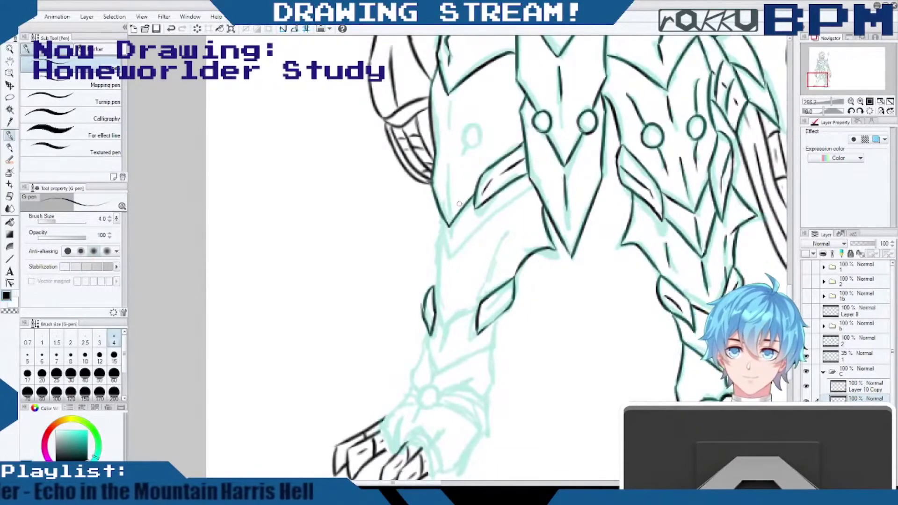
Ink the viewer's-left thigh plate's round stud with its upper and lower lines, the vertical crease and the short edge beside the lower tip.
left_click_drag(438, 211, 449, 247)
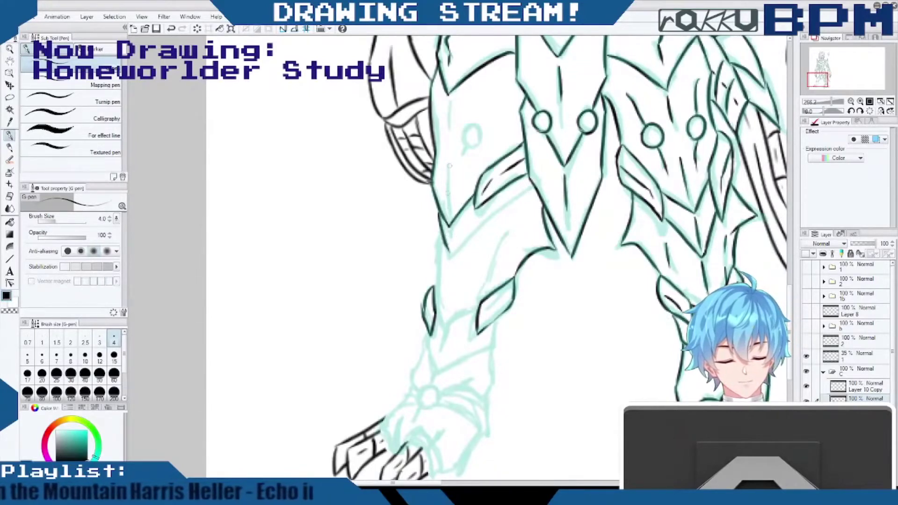
left_click_drag(448, 100, 450, 127)
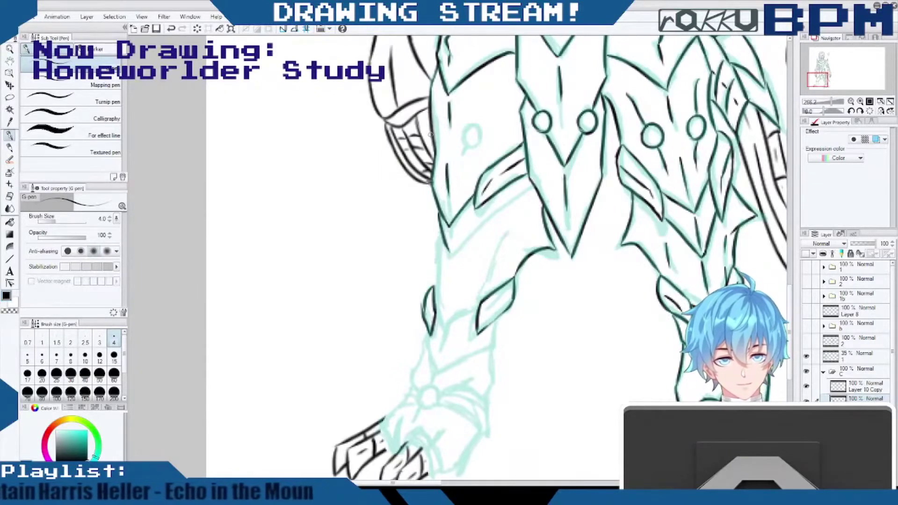
left_click_drag(426, 134, 433, 157)
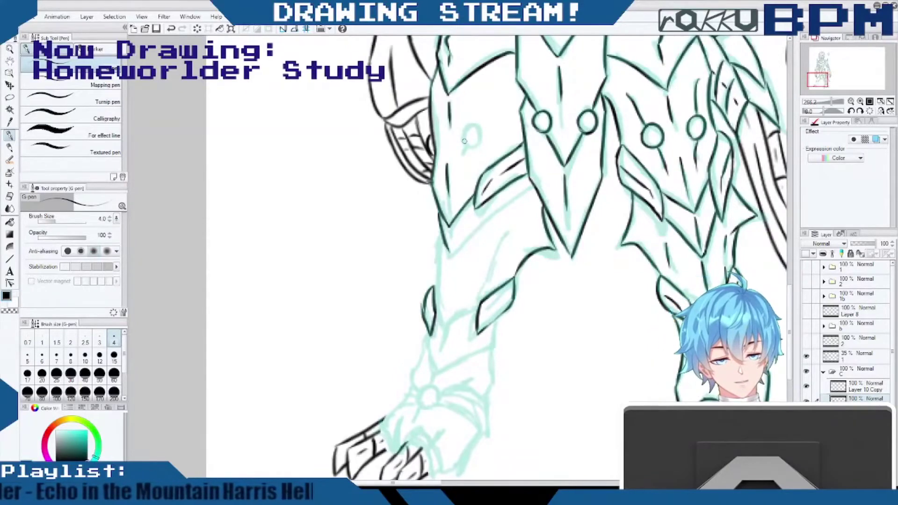
mouse_move(464, 141)
left_mouse_down()
mouse_move(481, 141)
mouse_move(465, 142)
left_mouse_up()
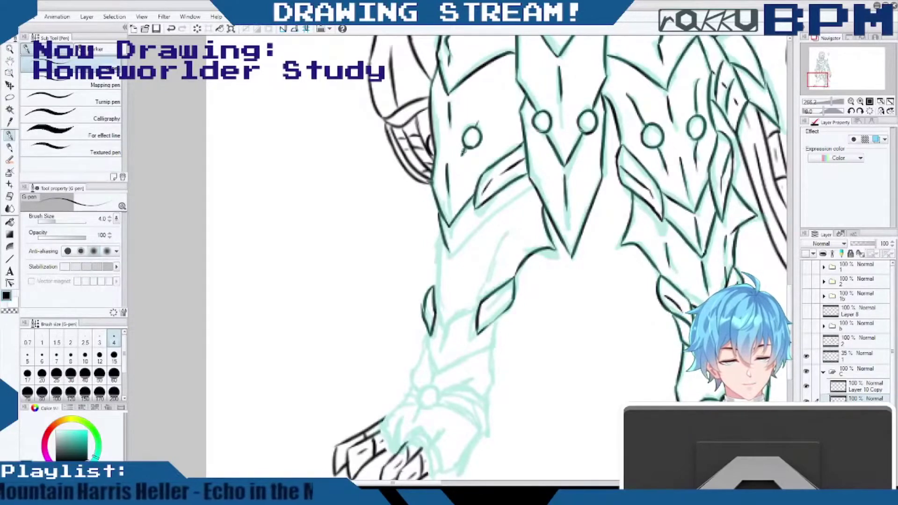
left_click_drag(464, 153, 458, 169)
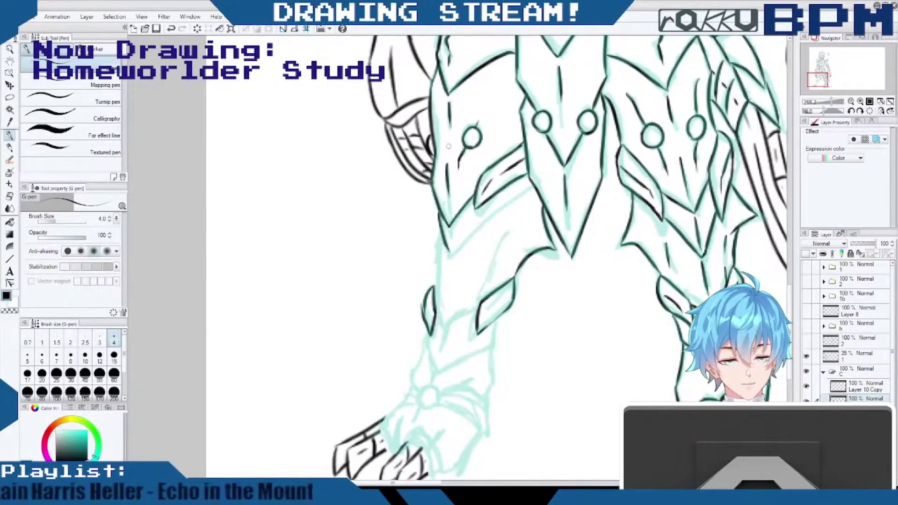
mouse_move(473, 127)
left_mouse_down()
mouse_move(481, 93)
mouse_move(492, 91)
left_mouse_up()
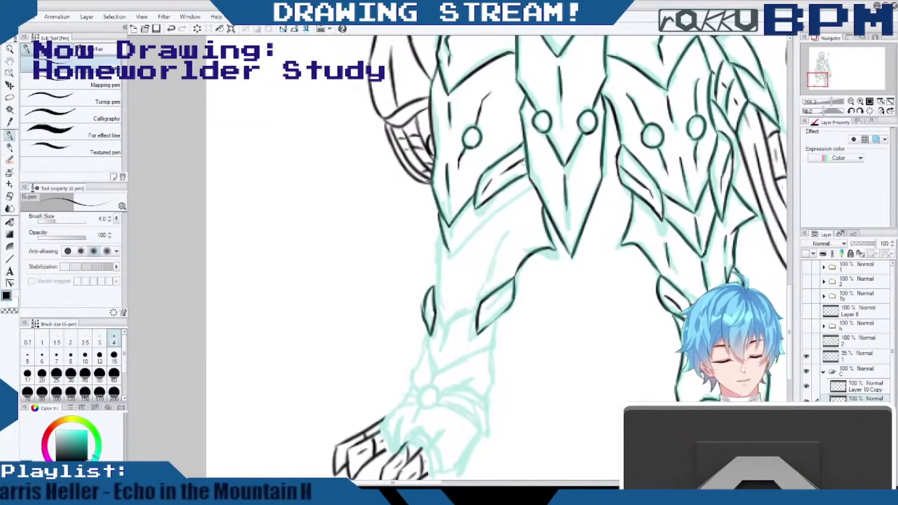
Redraw the pointed end of the leaf-shaped plate on the viewer's-left thigh and ink the second V-shaped edge beneath the thigh plate.
key("ctrl+z")
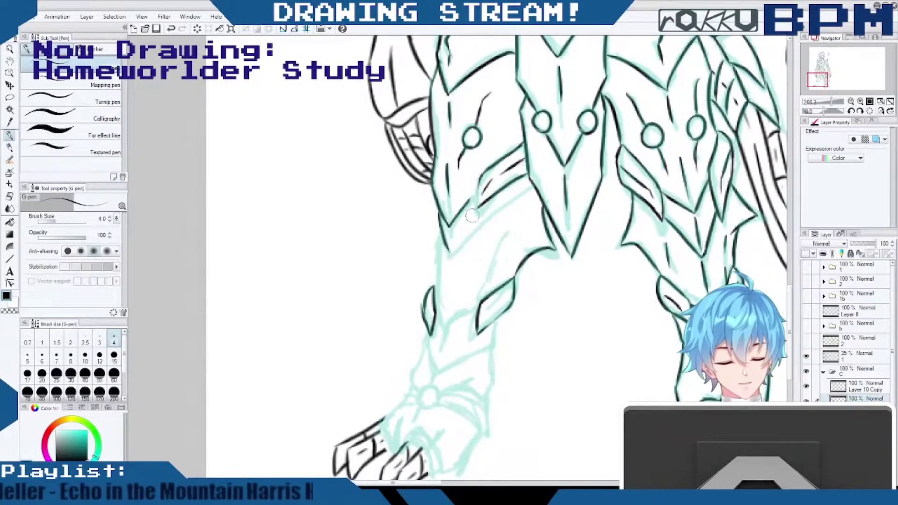
left_click_drag(481, 176, 477, 206)
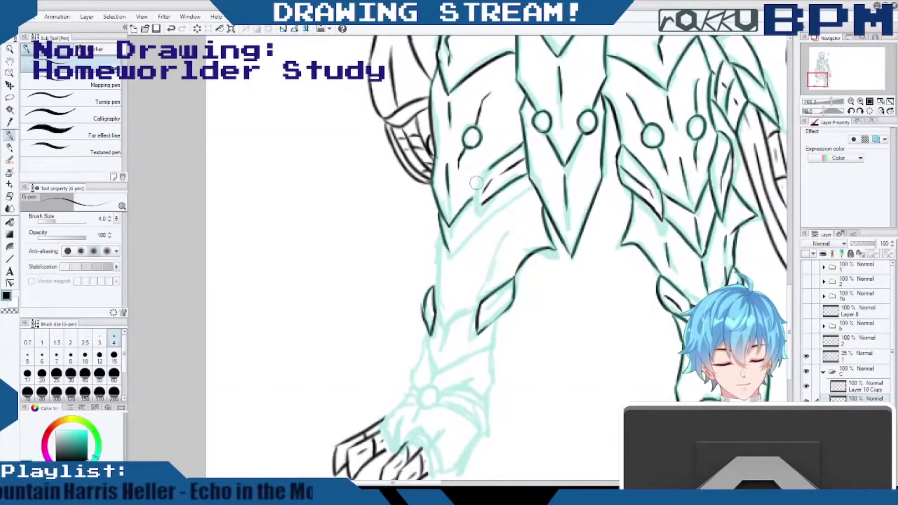
left_click_drag(490, 164, 477, 206)
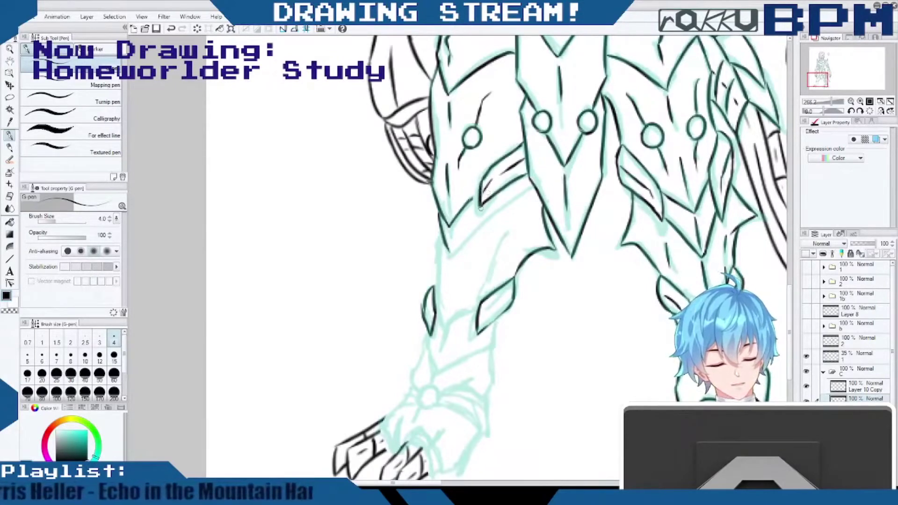
mouse_move(482, 206)
left_mouse_down()
mouse_move(453, 244)
mouse_move(449, 237)
mouse_move(449, 250)
left_mouse_up()
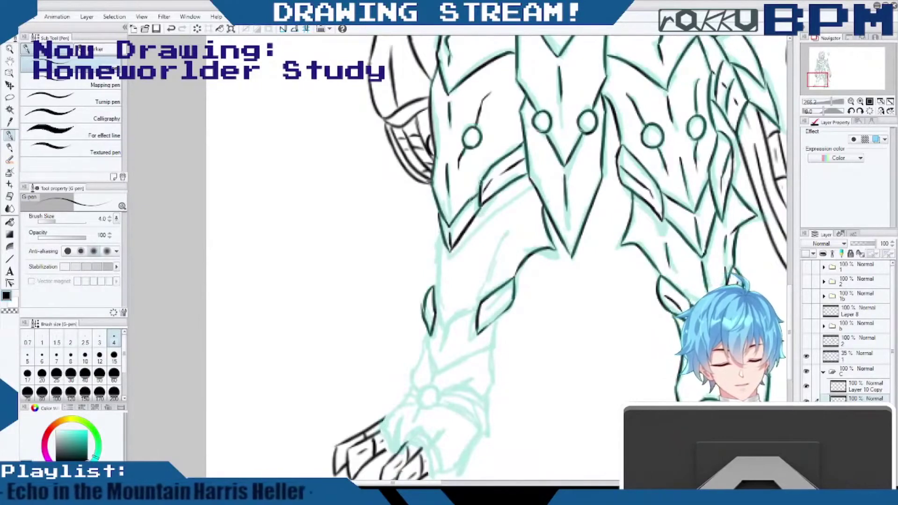
Ink the viewer's-left shin plate's outer and lower edges and add crease lines inside the two small side plates.
left_click_drag(438, 236, 429, 279)
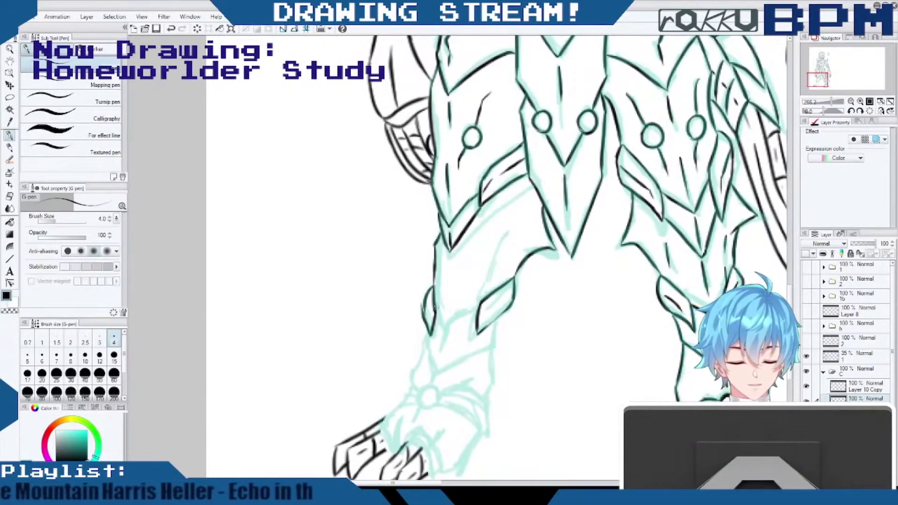
left_click_drag(473, 309, 441, 322)
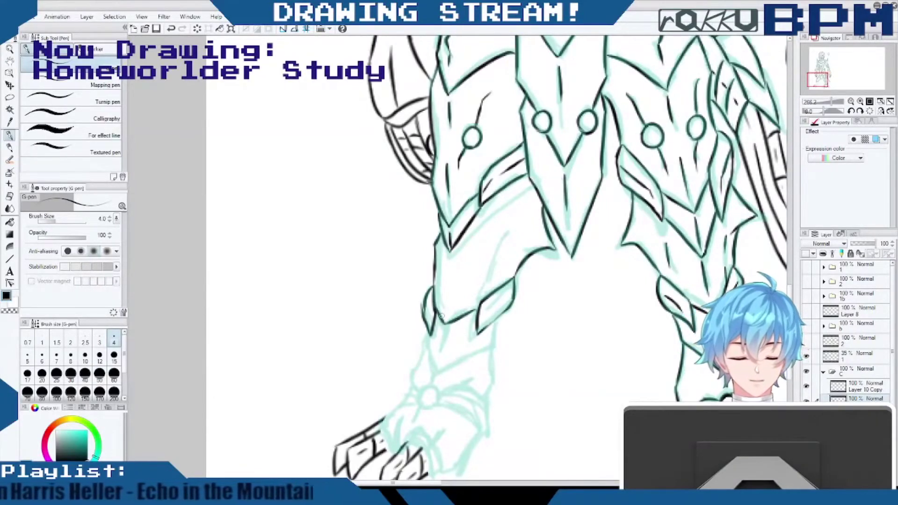
left_click_drag(511, 291, 488, 313)
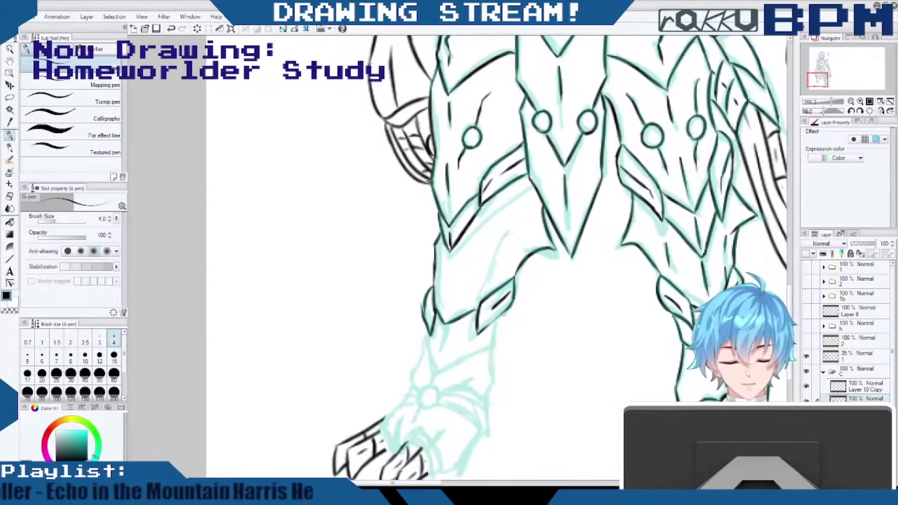
left_click_drag(425, 300, 431, 312)
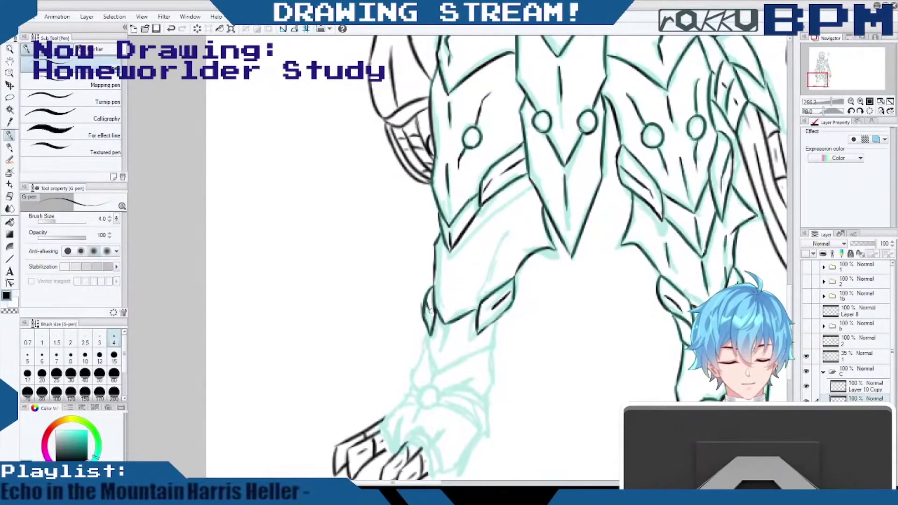
Ink the V-shaped plate below the viewer's-left shin plate with its side edges, and add vertical creases to both plates.
mouse_move(496, 318)
left_mouse_down()
mouse_move(492, 345)
mouse_move(436, 364)
left_mouse_up()
left_click_drag(425, 330, 434, 370)
left_click_drag(450, 269, 436, 372)
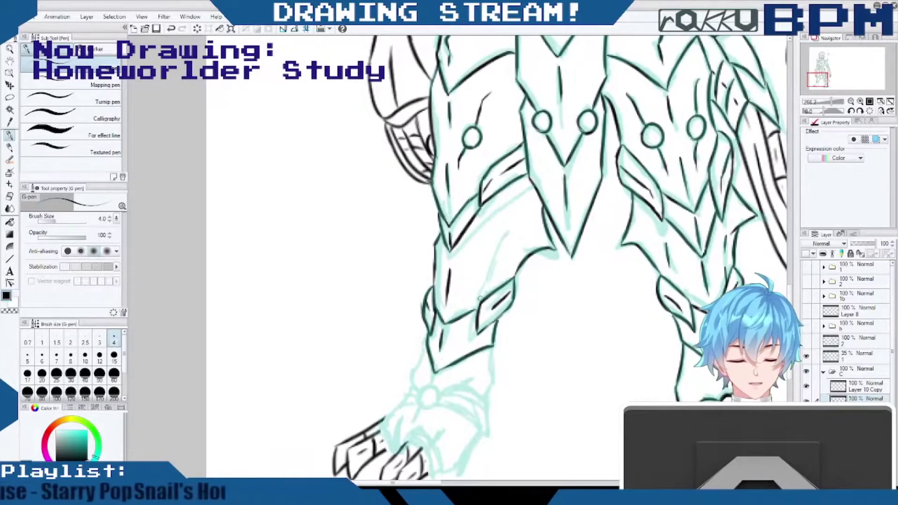
Ink the viewer's-left ankle cuff's side edges, curved lower edge and round stud, and start the foot's inner edge.
left_click_drag(490, 345, 487, 406)
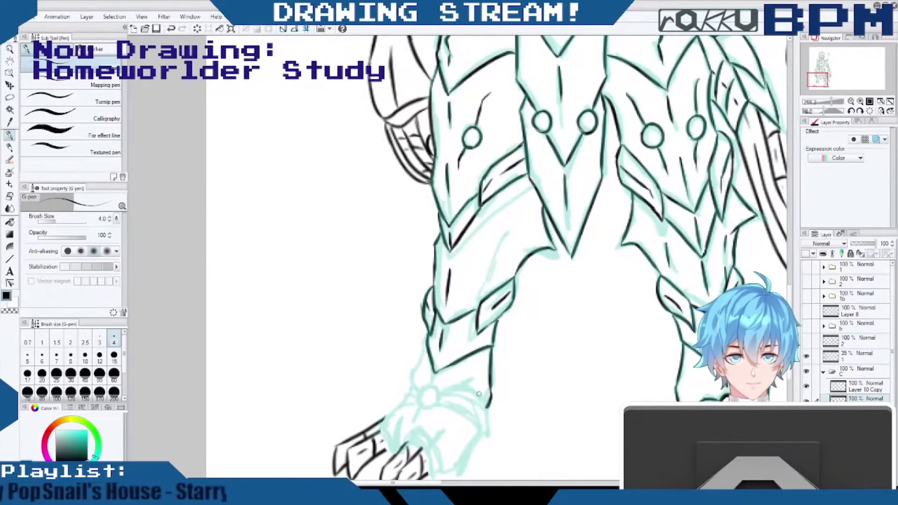
mouse_move(489, 407)
left_mouse_down()
mouse_move(461, 386)
mouse_move(418, 391)
mouse_move(435, 392)
mouse_move(423, 408)
mouse_move(414, 392)
mouse_move(425, 345)
left_mouse_up()
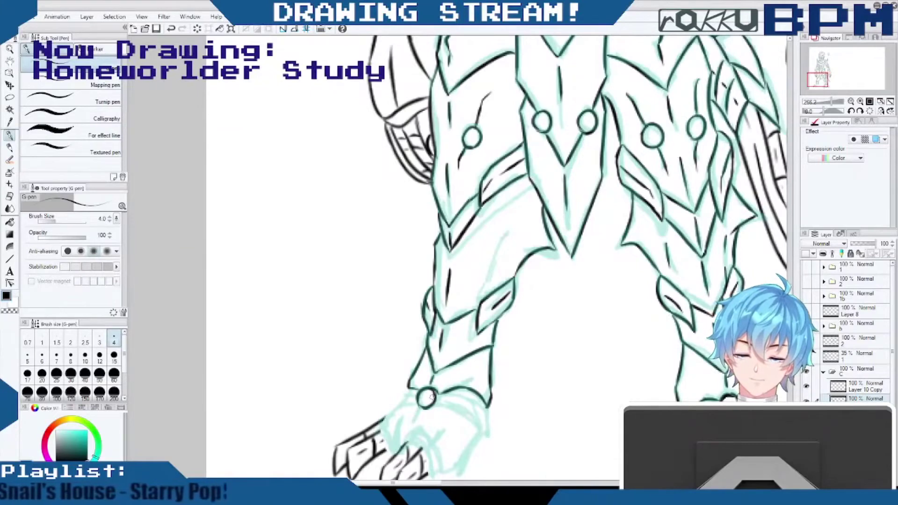
left_click_drag(489, 402, 476, 450)
Add the long inner crease to the viewer's-left shin plate, touch up the outer small side plate and add a short crease on the ankle cuff.
scroll(795, 280, "down", 3)
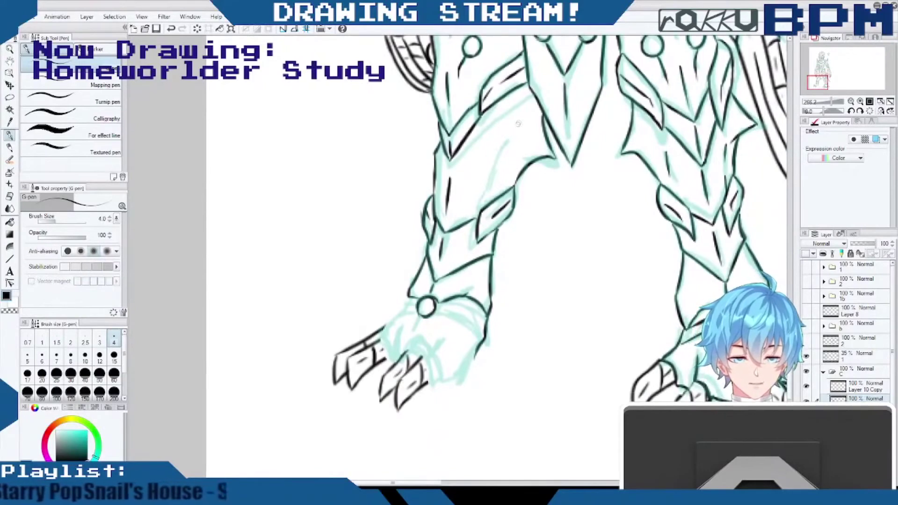
left_click_drag(503, 141, 477, 210)
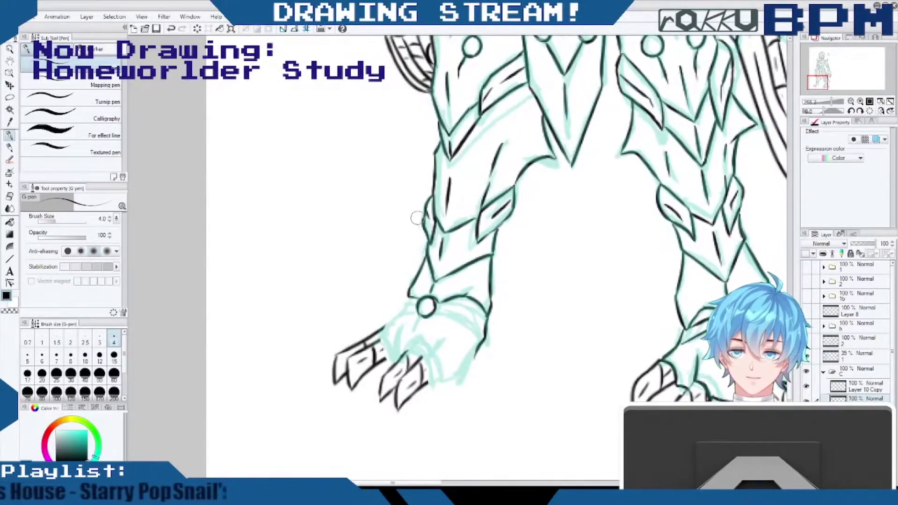
left_click_drag(429, 197, 426, 219)
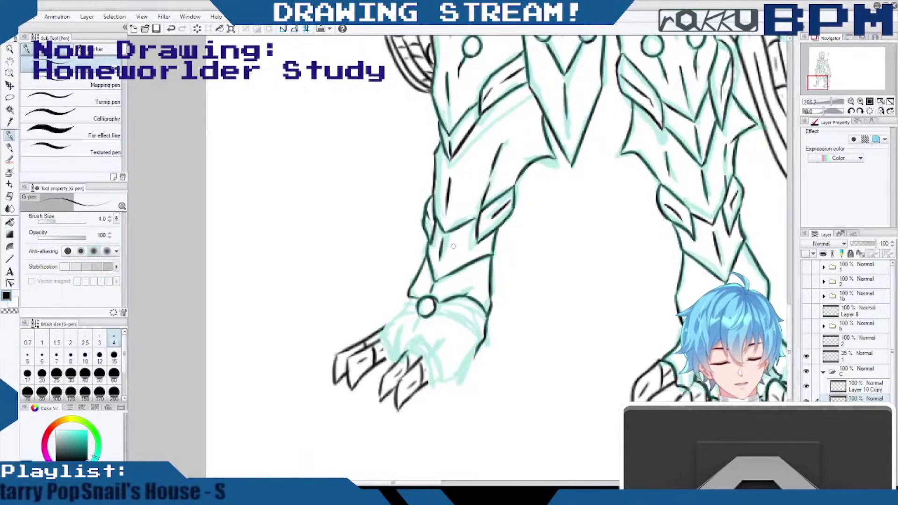
left_click_drag(467, 294, 473, 287)
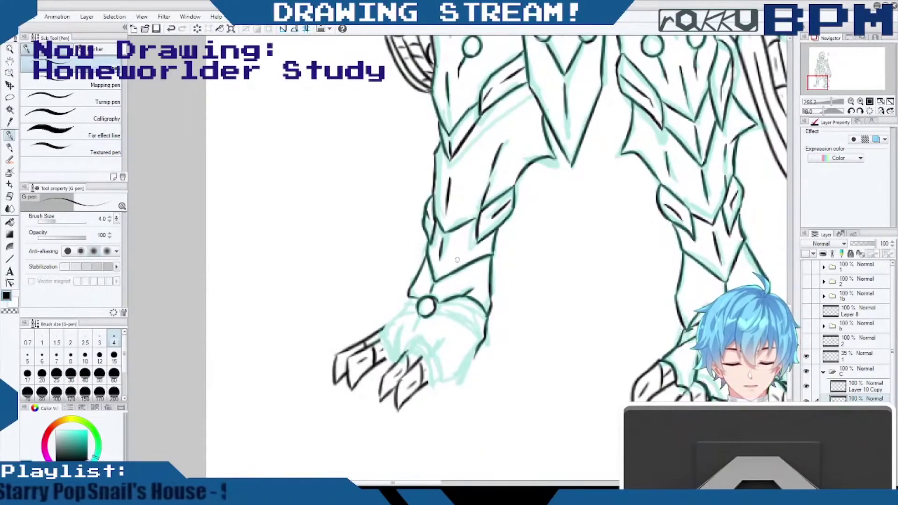
Ink the strap lines below the viewer's-left ankle cuff and add a short crease at the middle of the viewer's-right foot's lower rim.
left_click_drag(409, 297, 403, 309)
mouse_move(405, 307)
left_mouse_down()
mouse_move(417, 301)
mouse_move(402, 315)
mouse_move(482, 337)
left_mouse_up()
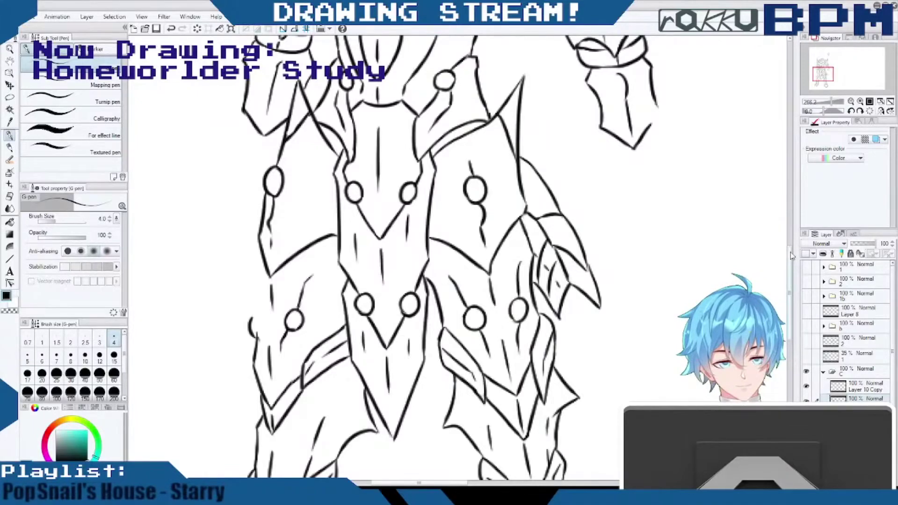
scroll(791, 255, "down", 5)
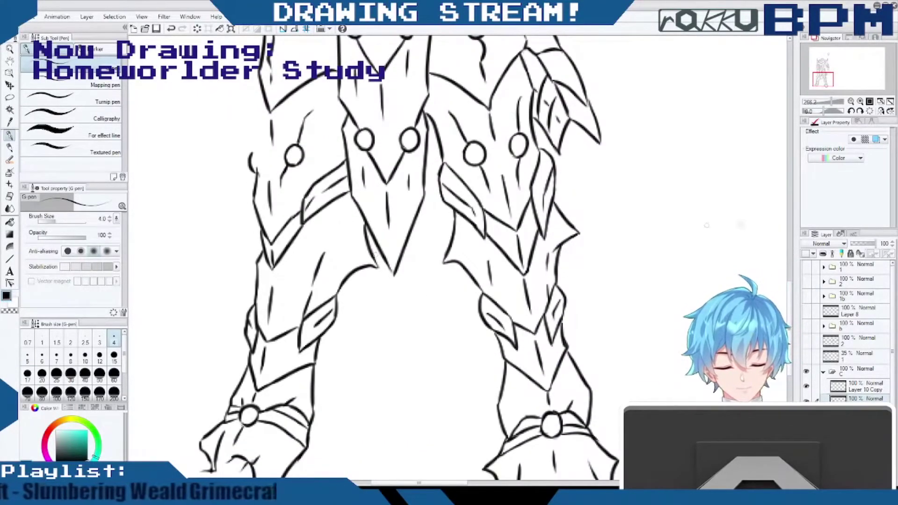
scroll(791, 285, "down", 3)
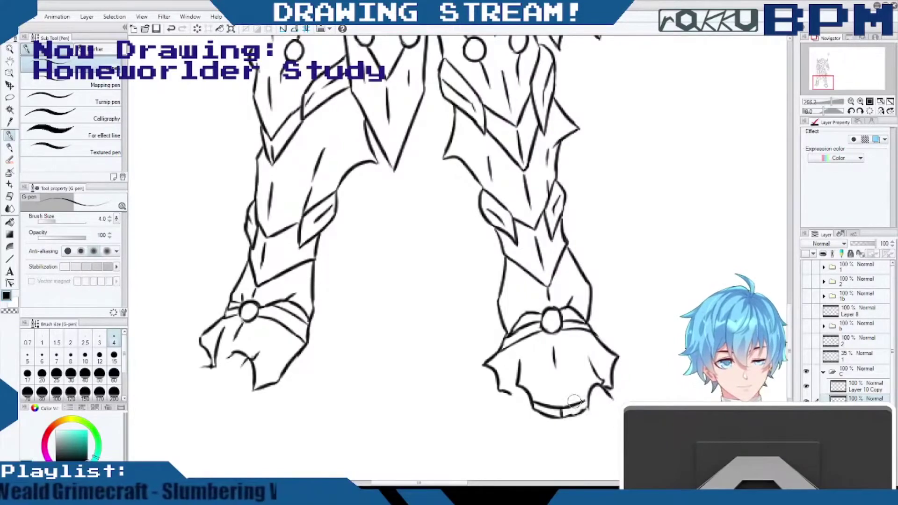
mouse_move(561, 419)
left_mouse_down()
mouse_move(590, 405)
mouse_move(562, 418)
left_mouse_up()
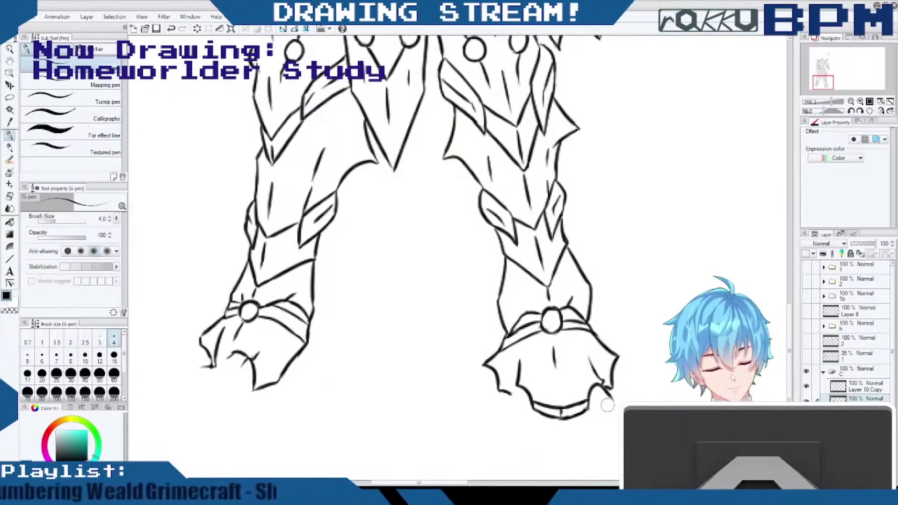
Ink the outer edge of the viewer's-left thigh plate over the teal sketch layer, leaving that layer hidden.
left_click_drag(789, 350, 789, 328)
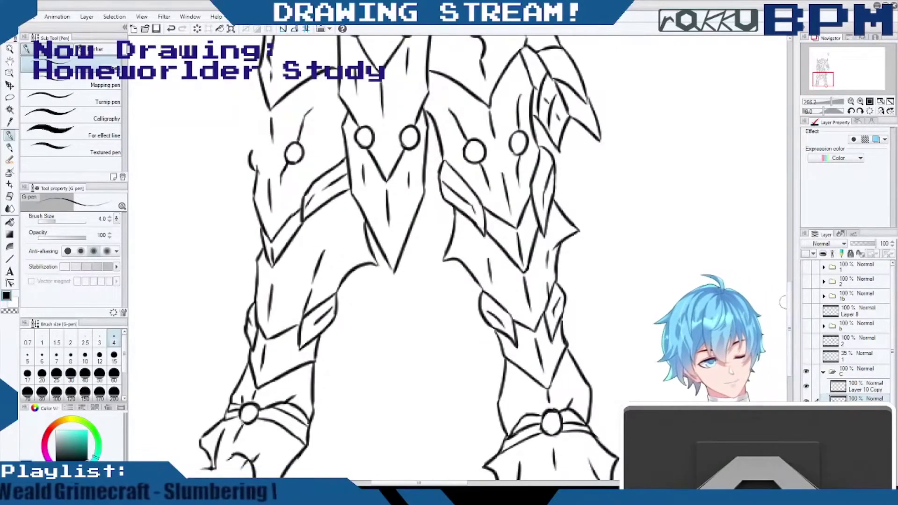
scroll(795, 299, "up", 6)
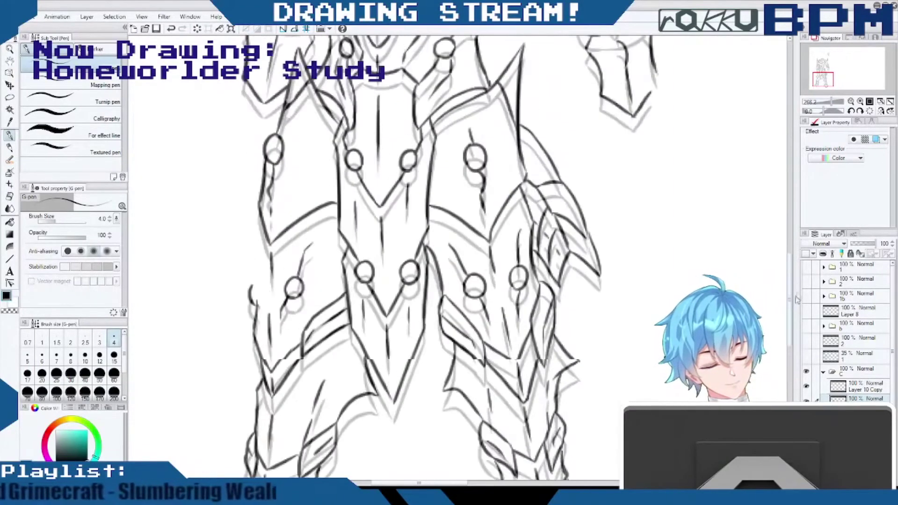
scroll(797, 297, "up", 1)
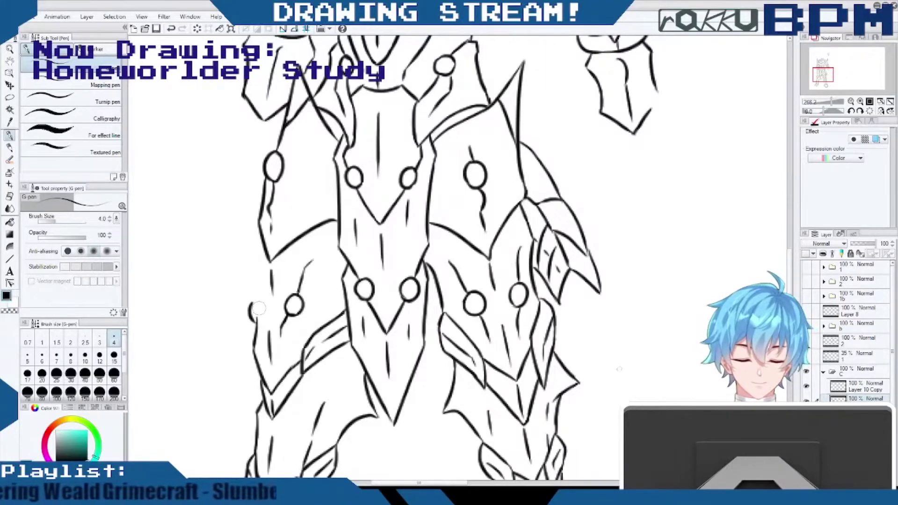
left_click(806, 356)
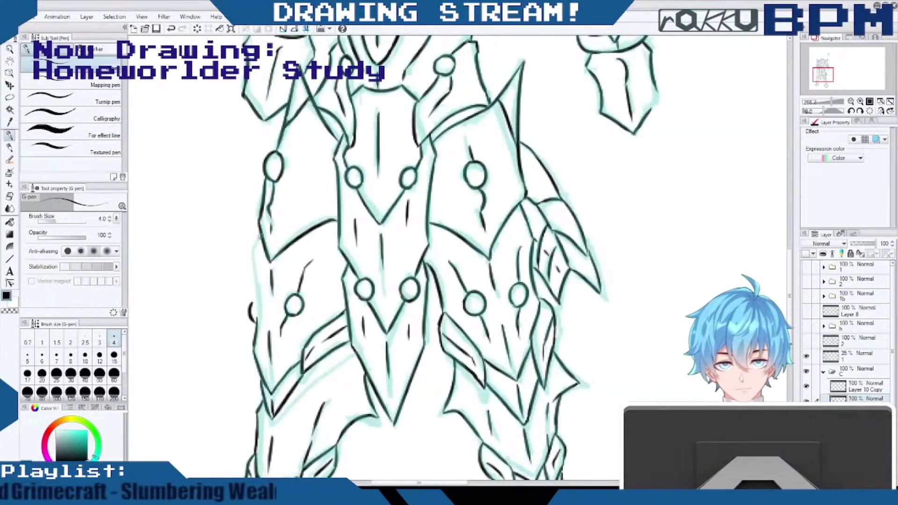
left_click_drag(254, 253, 259, 374)
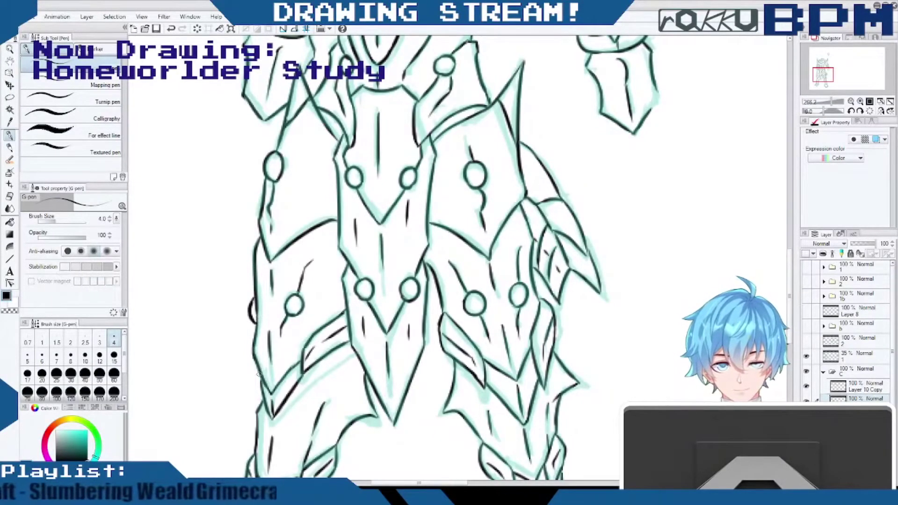
left_click(807, 357)
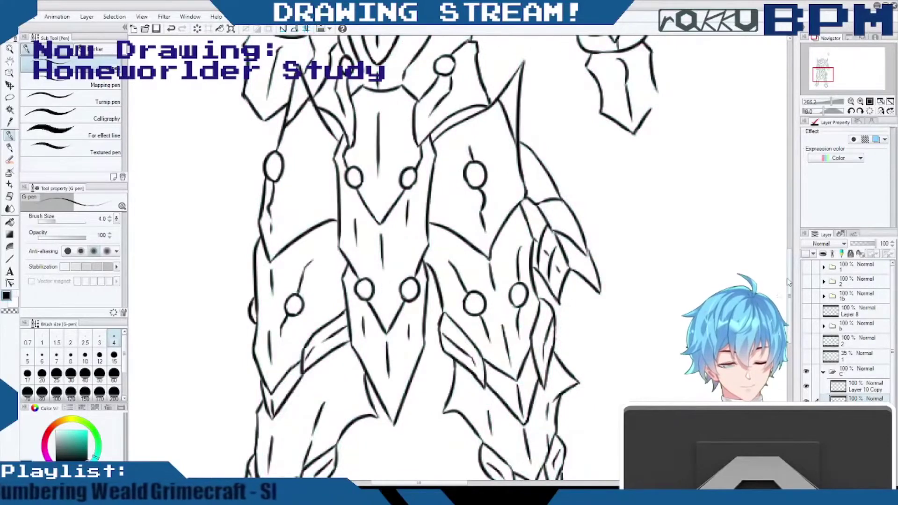
left_click(806, 357)
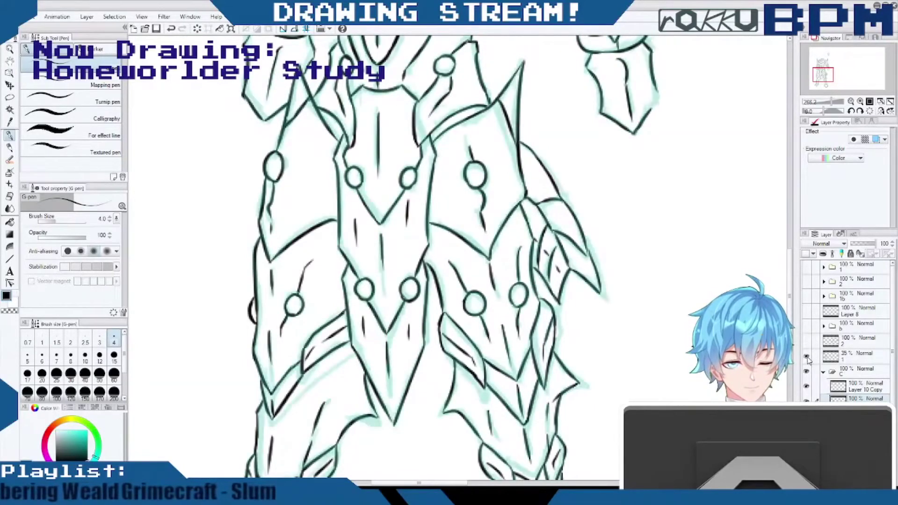
left_click(807, 358)
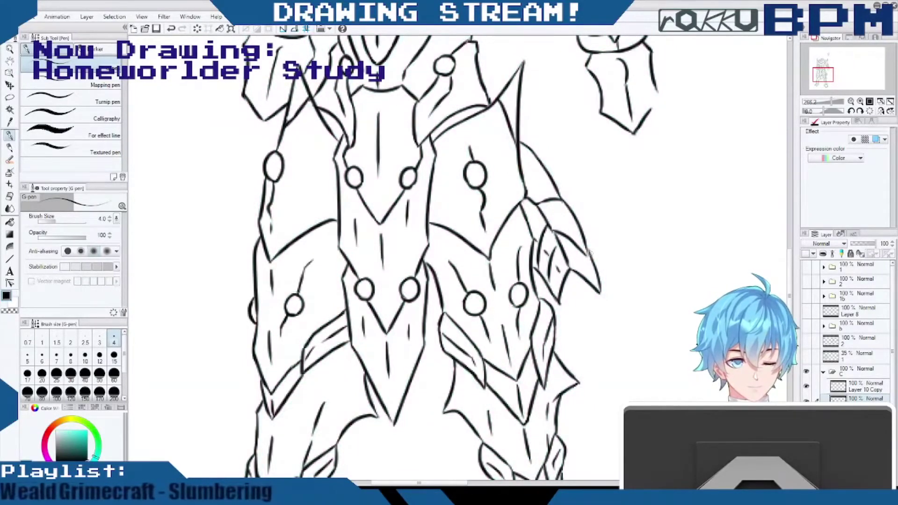
Add crease lines to the overlapping viewer's-right hip plates and a short crease beside the stud on the viewer's-right ankle strap.
left_click_drag(531, 169, 564, 228)
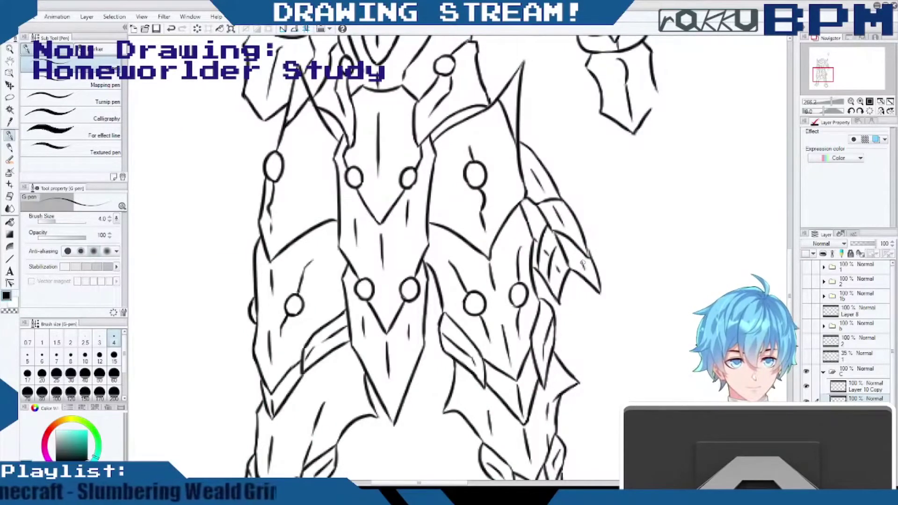
scroll(532, 257, "down", 10)
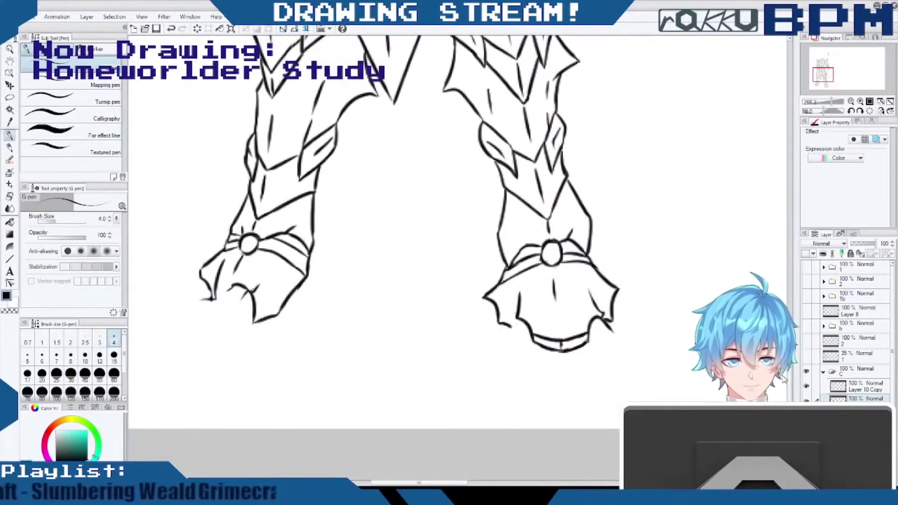
left_click_drag(521, 261, 555, 281)
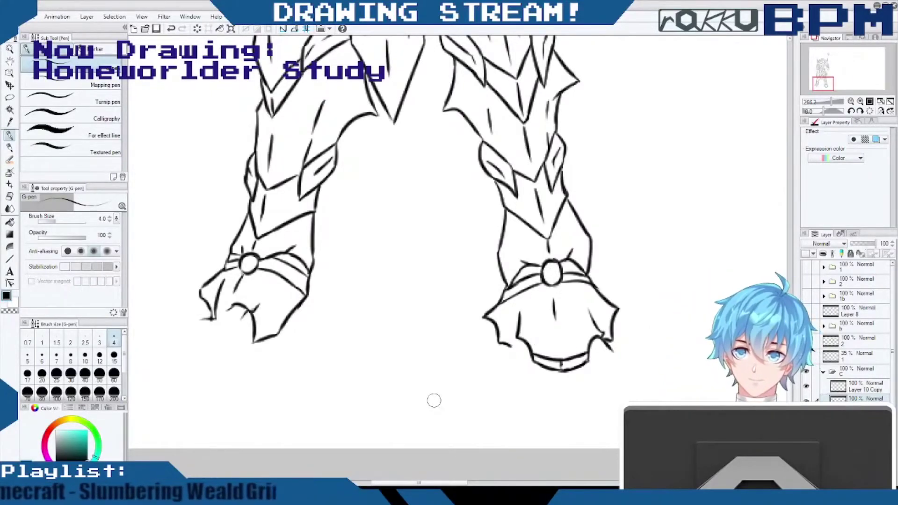
Redraw the viewer's-left foot armor's outer front edge behind the outer toe, comparing the armor line art with the base figure.
left_click_drag(790, 316, 799, 243)
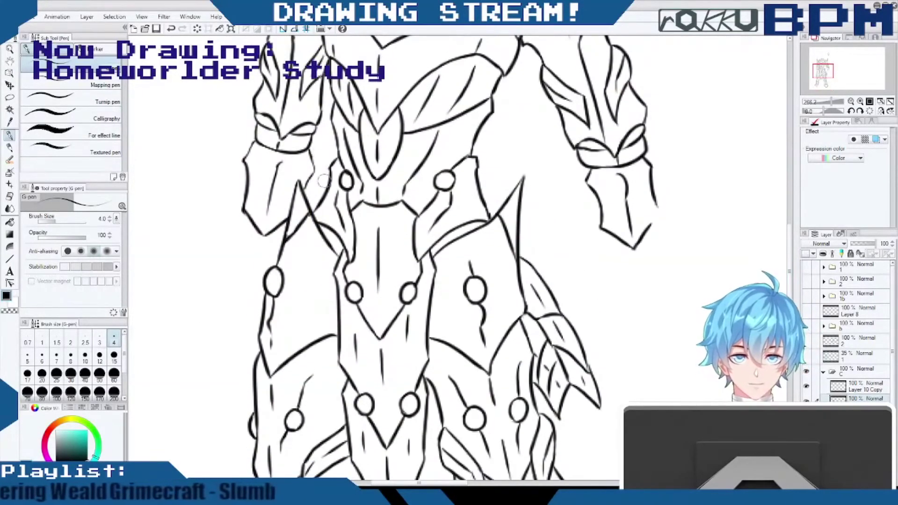
left_click_drag(792, 286, 795, 364)
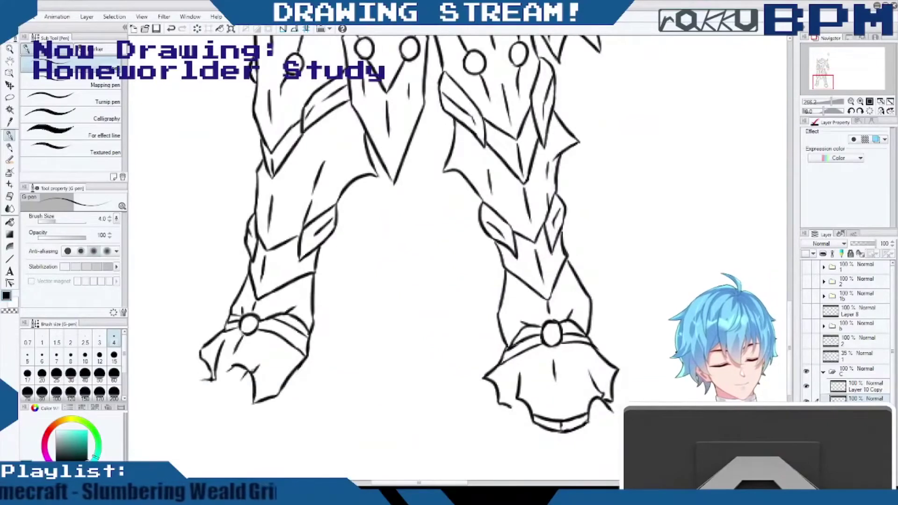
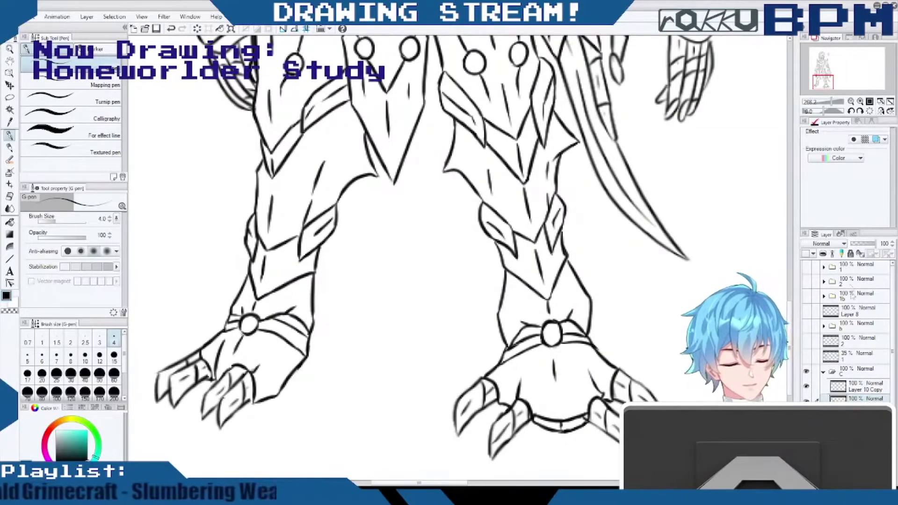
left_click(806, 371)
left_click(806, 372)
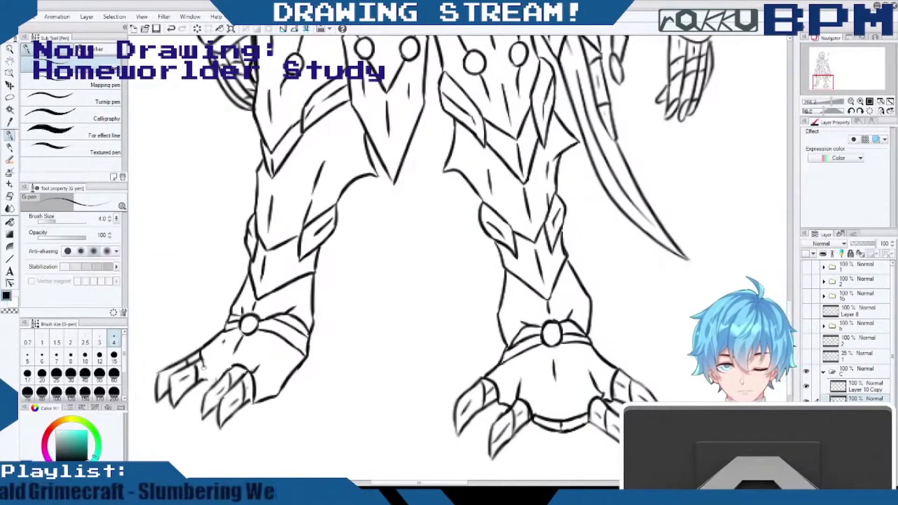
left_click_drag(203, 370, 213, 382)
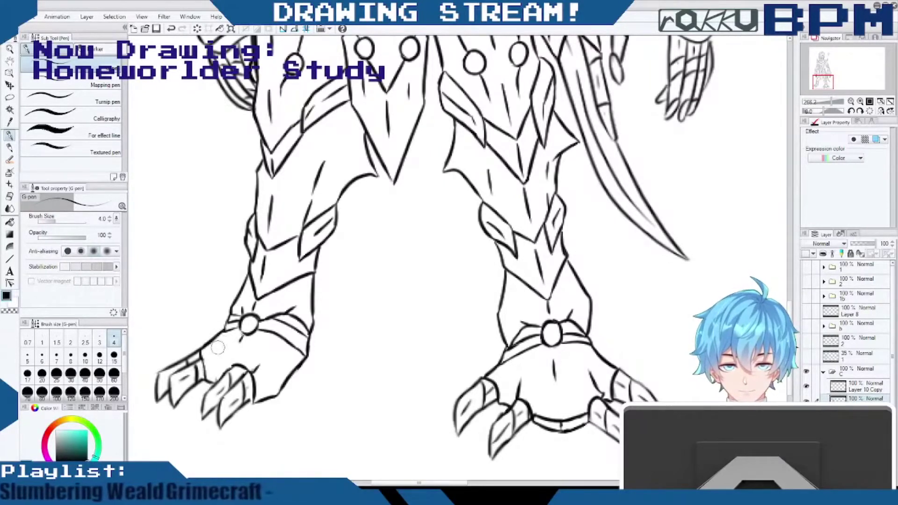
left_click_drag(212, 354, 202, 359)
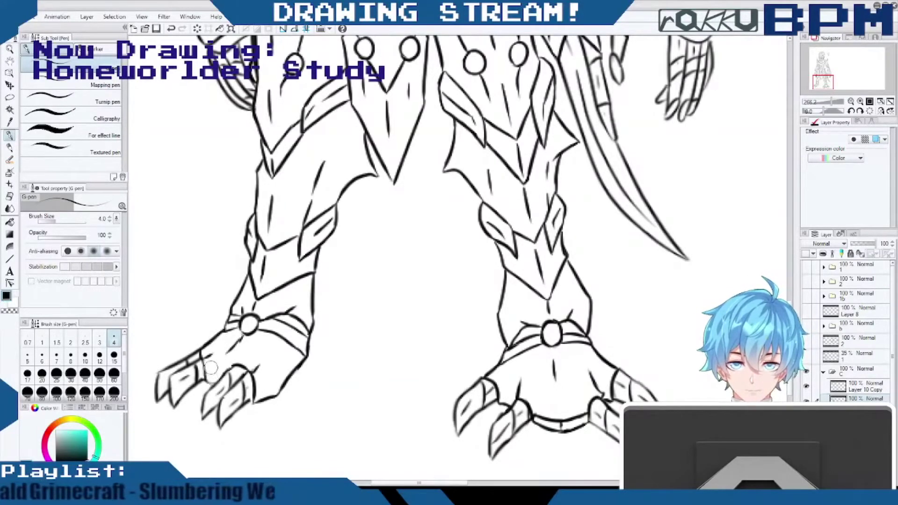
left_click_drag(204, 375, 210, 387)
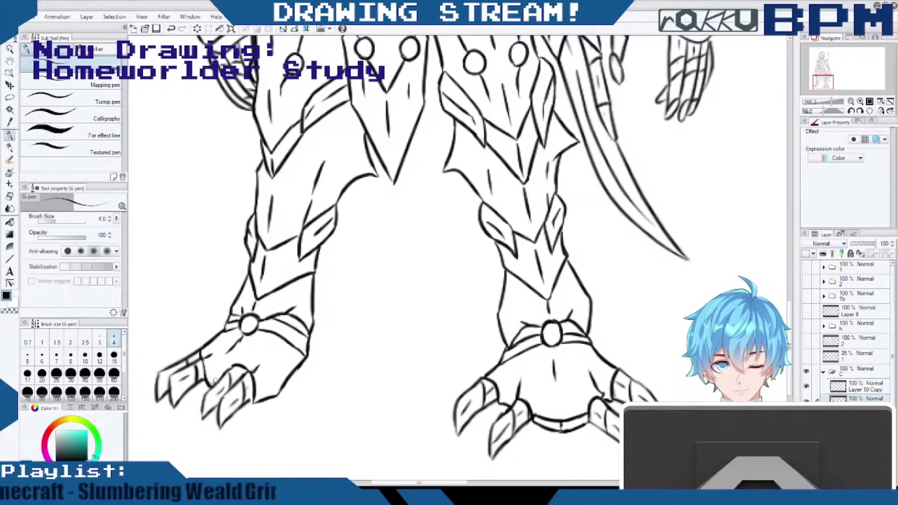
left_click_drag(201, 365, 203, 394)
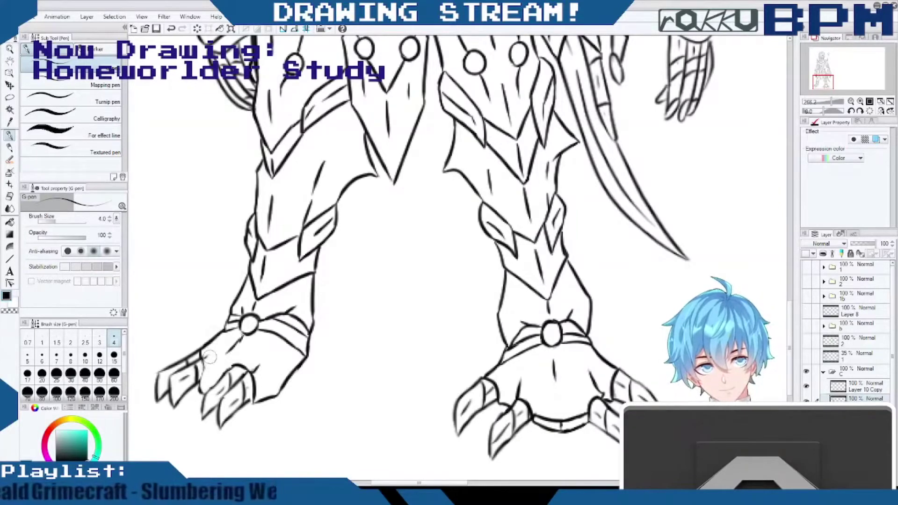
left_click_drag(206, 356, 199, 375)
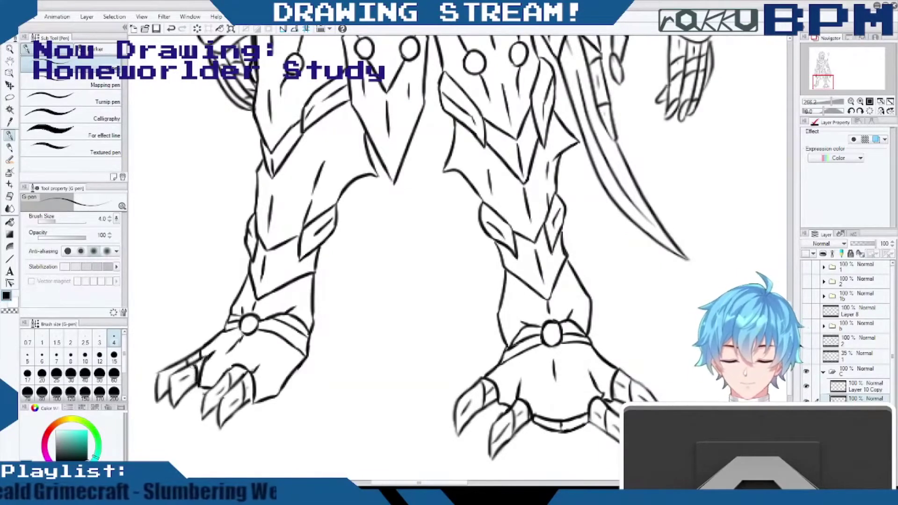
Ink the lower rim of the viewer's-left foot armor and a connecting edge between the toes of the viewer's-right foot.
left_click_drag(197, 389, 205, 394)
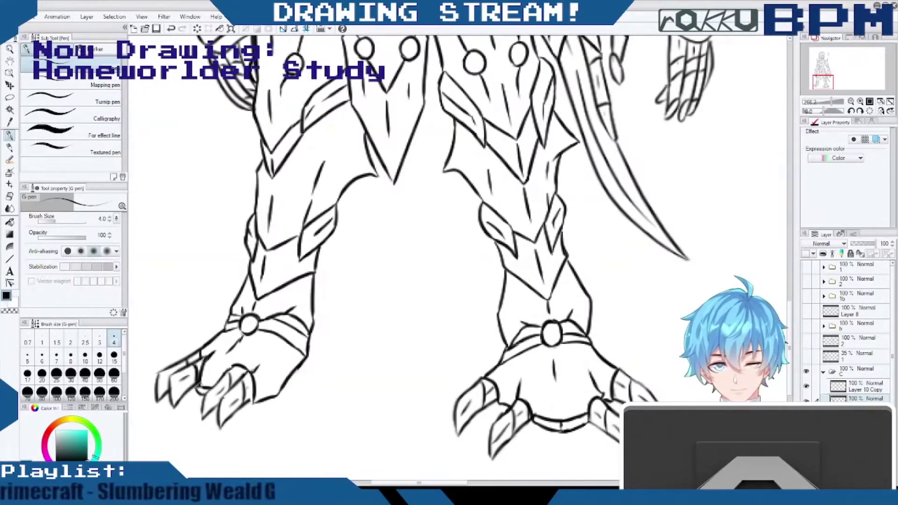
left_click_drag(255, 392, 278, 384)
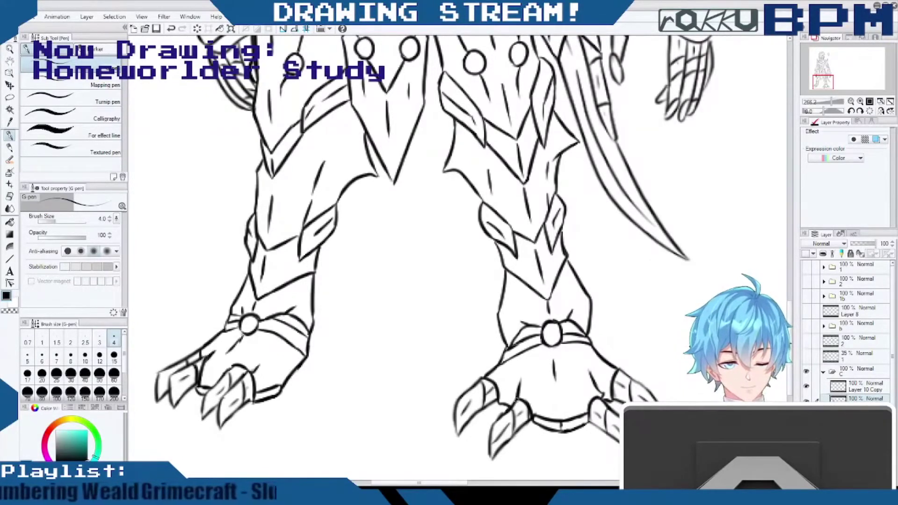
left_click_drag(495, 403, 518, 396)
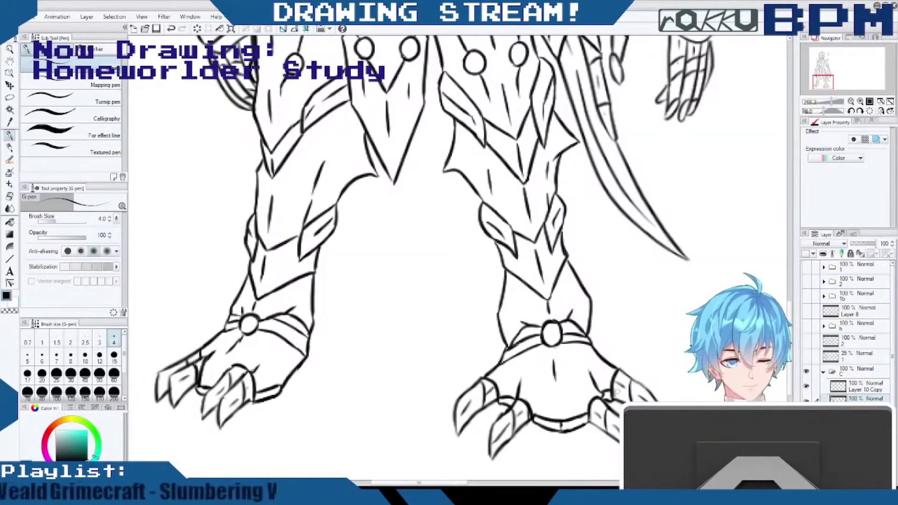
Examine the inked feet, leg and hip armor against the visible base figure for overlaps and missing lines.
scroll(617, 392, "down", 1)
scroll(617, 392, "up", 3)
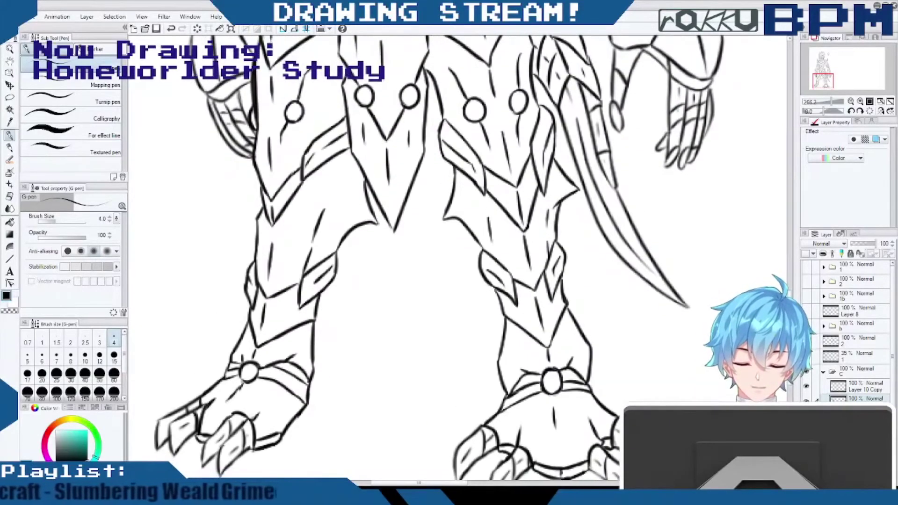
scroll(435, 257, "up", 1)
scroll(435, 258, "up", 3)
scroll(435, 257, "down", 3)
scroll(435, 257, "up", 1)
scroll(435, 257, "down", 1)
scroll(435, 258, "up", 1)
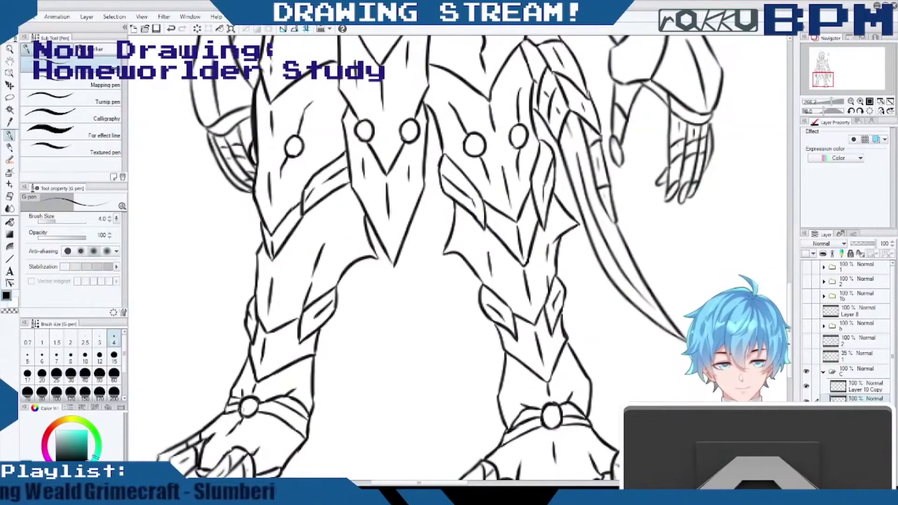
scroll(435, 257, "up", 6)
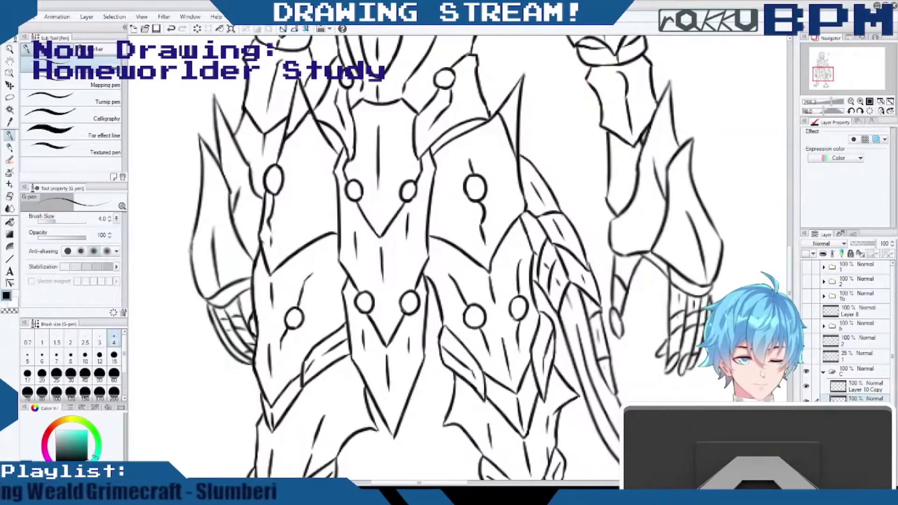
scroll(457, 257, "up", 2)
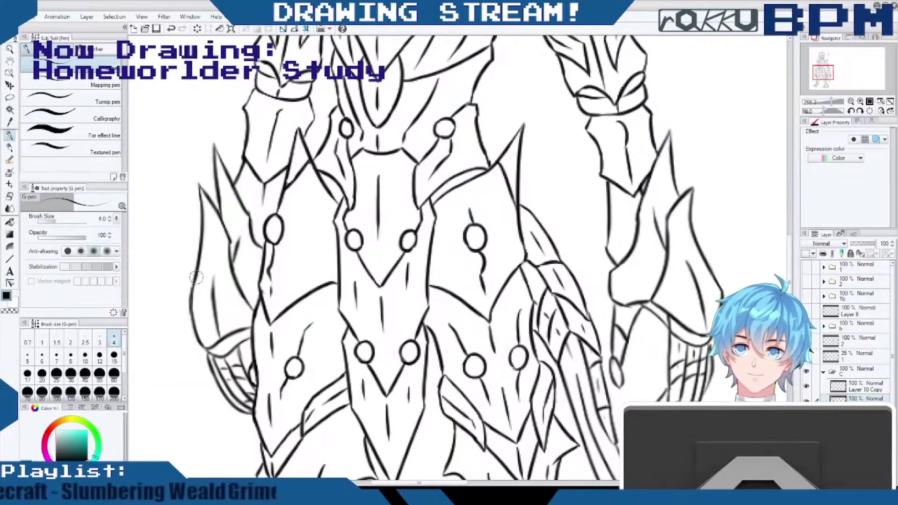
Touch up the neck lines between the jaw and the armor collar, and undo the last stroke.
left_click_drag(791, 279, 791, 203)
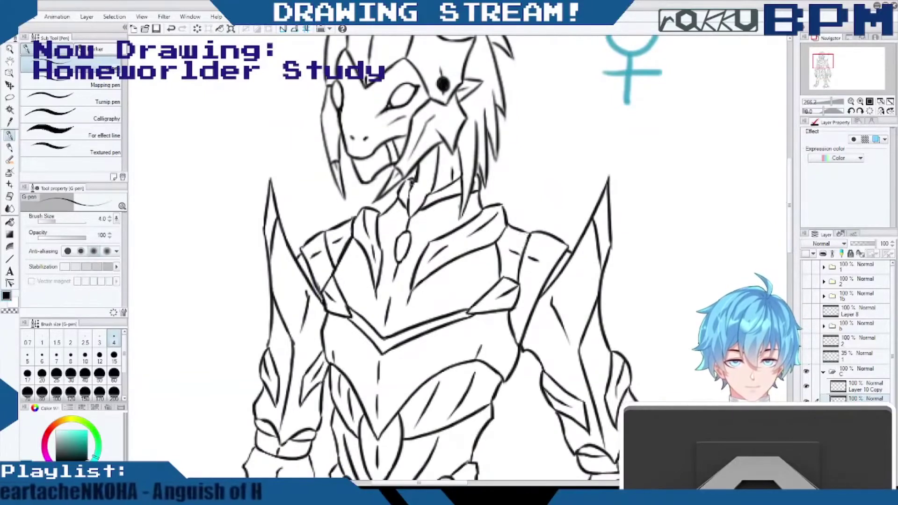
left_click_drag(425, 196, 449, 182)
left_click_drag(452, 169, 453, 180)
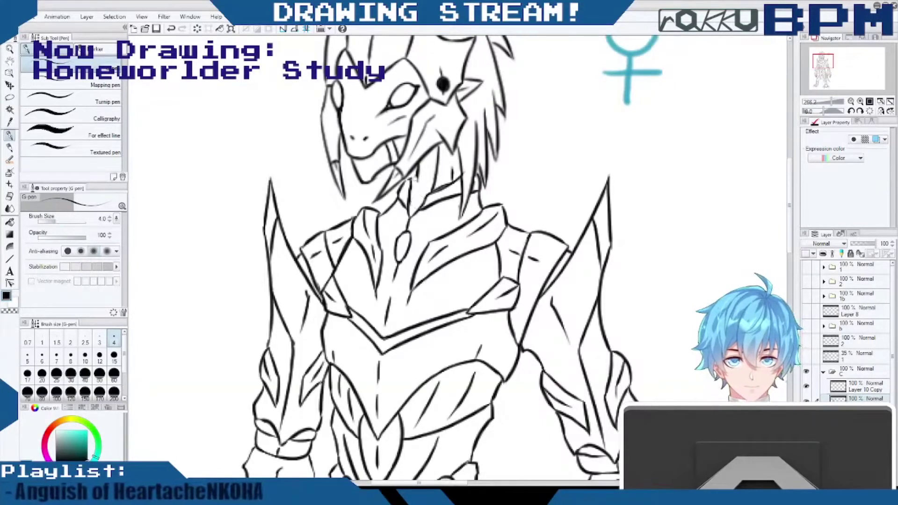
left_click_drag(418, 168, 415, 179)
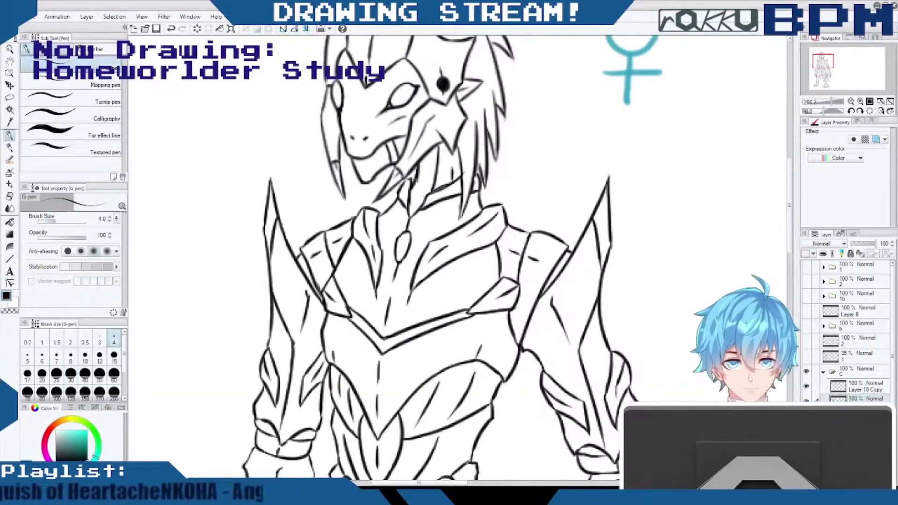
key("ctrl+z")
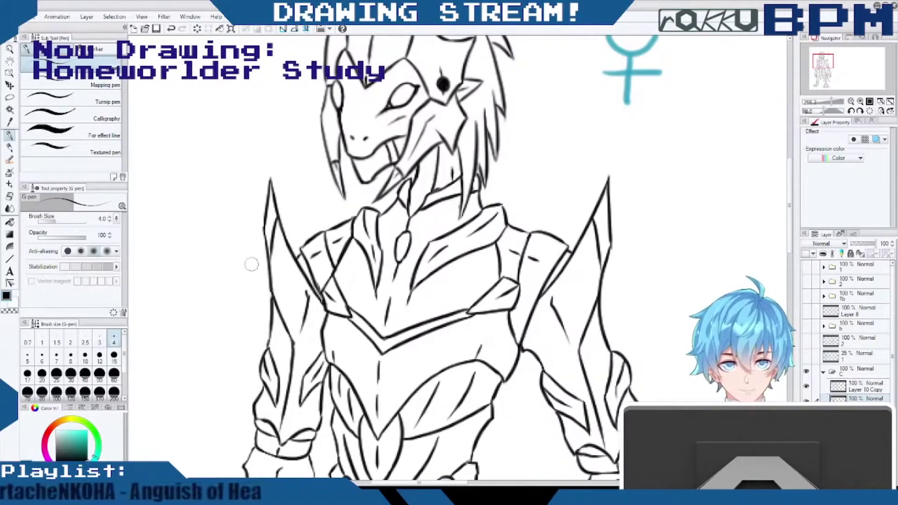
Check the armor line art over the whole figure and turn on the coloured base figure's layer folder 2.
left_click_drag(790, 239, 786, 280)
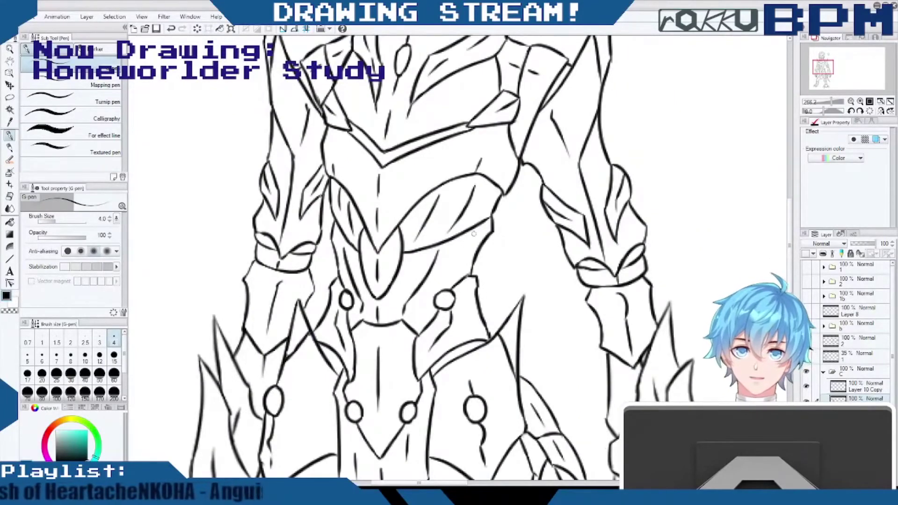
scroll(451, 165, "up", 2)
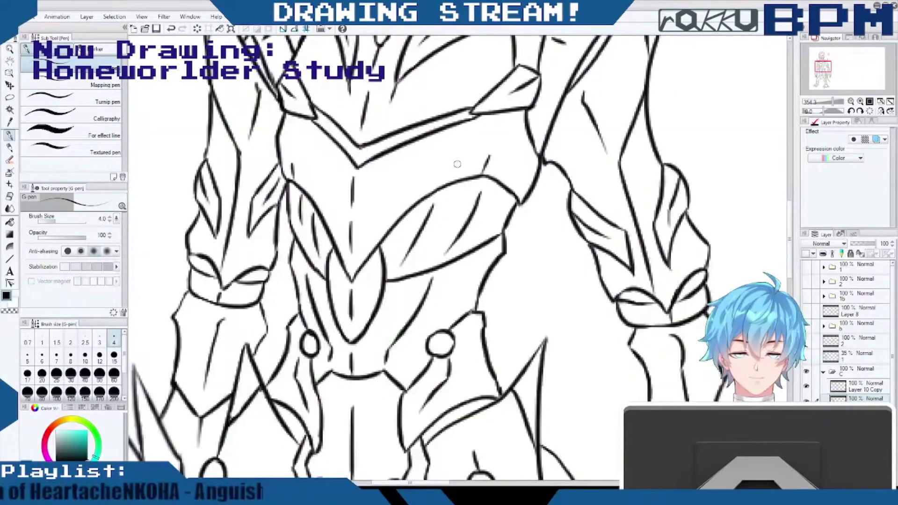
scroll(457, 163, "down", 5)
scroll(451, 178, "up", 2)
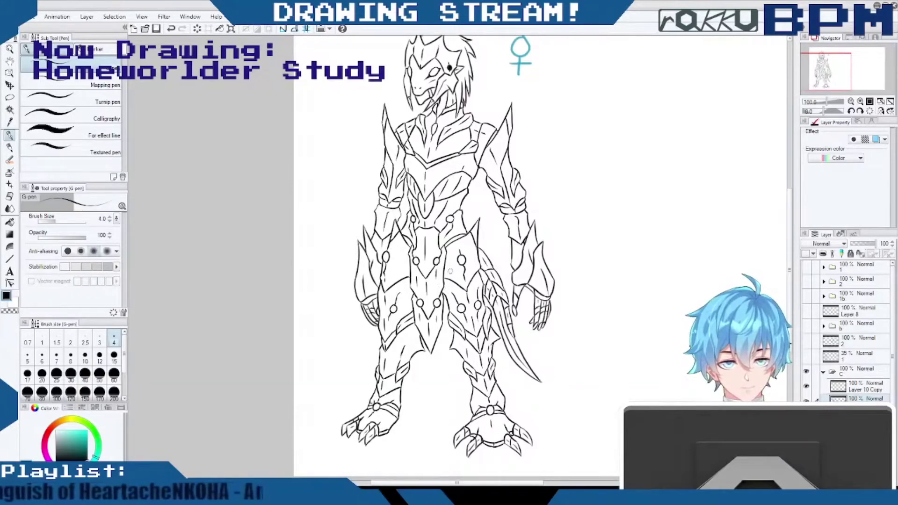
left_click_drag(792, 295, 795, 272)
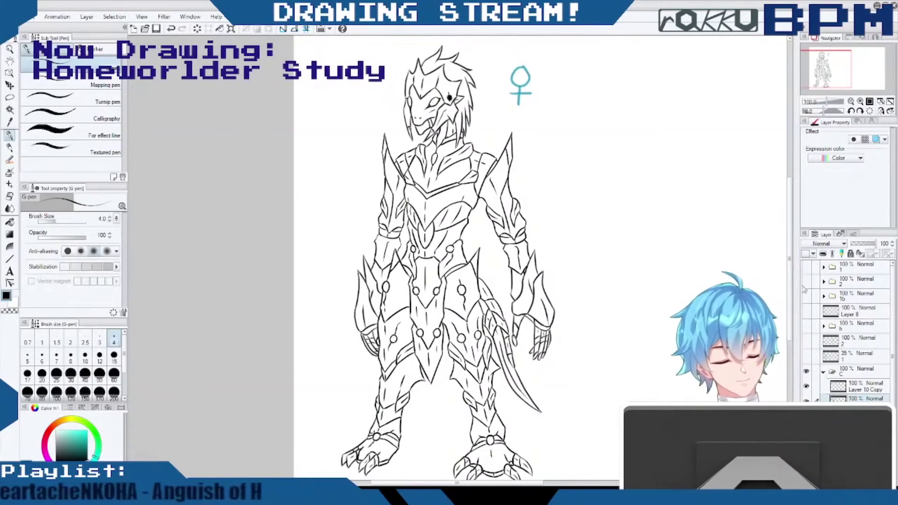
left_click(806, 282)
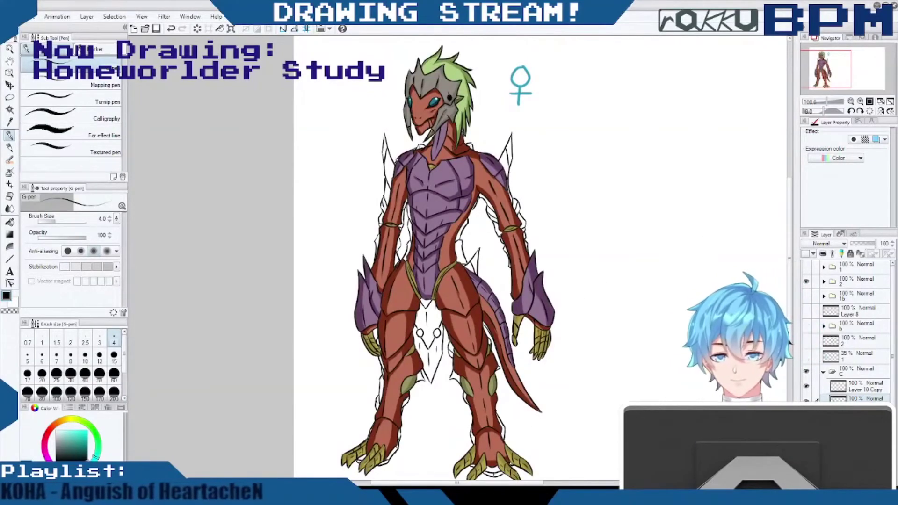
Move the coloured base figure in folder 2 horizontally to the blank canvas area right of the armor line art.
key("k")
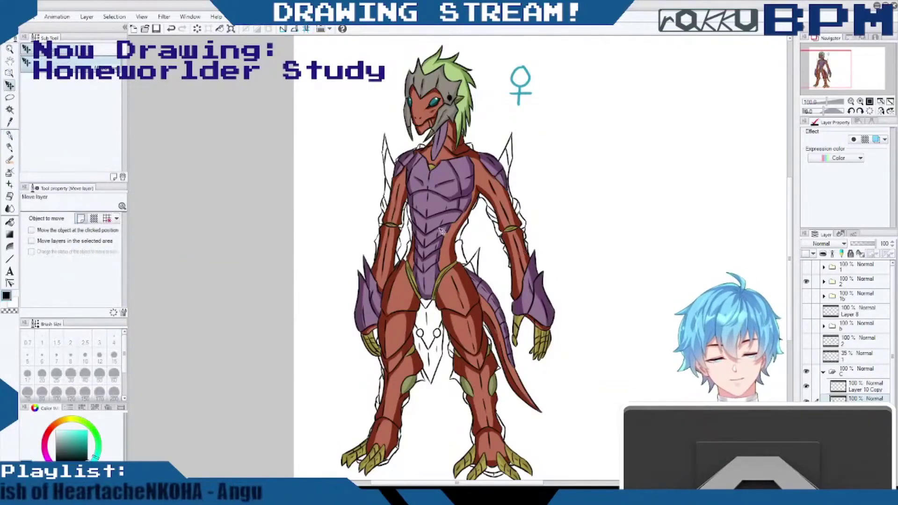
left_click_drag(442, 232, 542, 265)
key("ctrl+z")
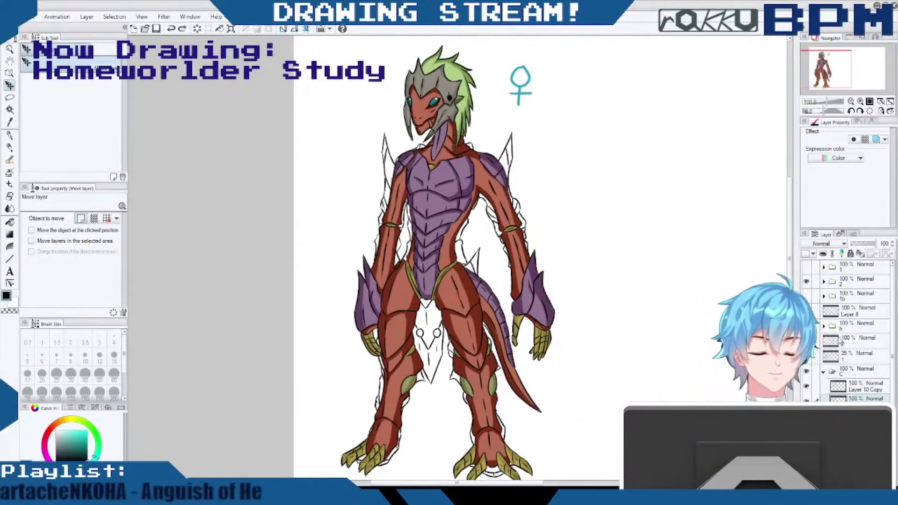
left_click(857, 280)
left_click_drag(400, 233, 619, 243)
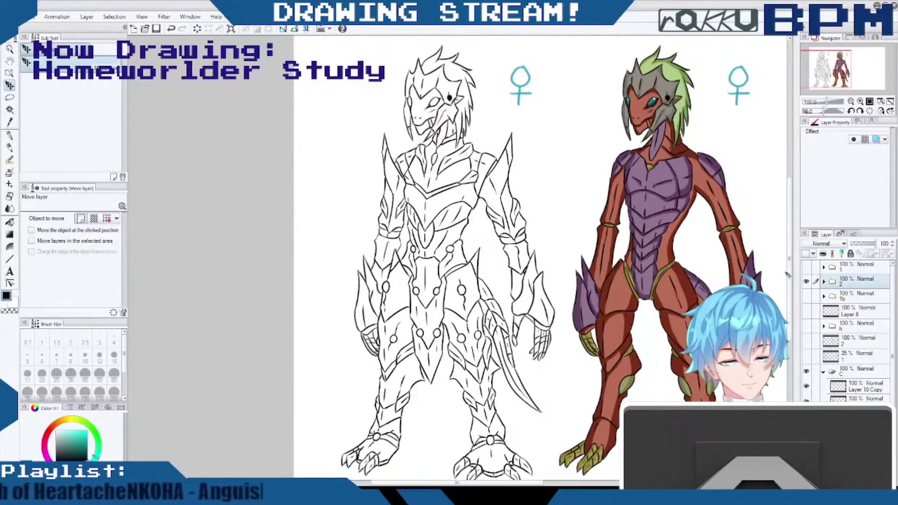
Paste a copy of the base figure's flat colors beneath the armor line art, aligned with its head, hands and tail.
scroll(789, 273, "down", 2)
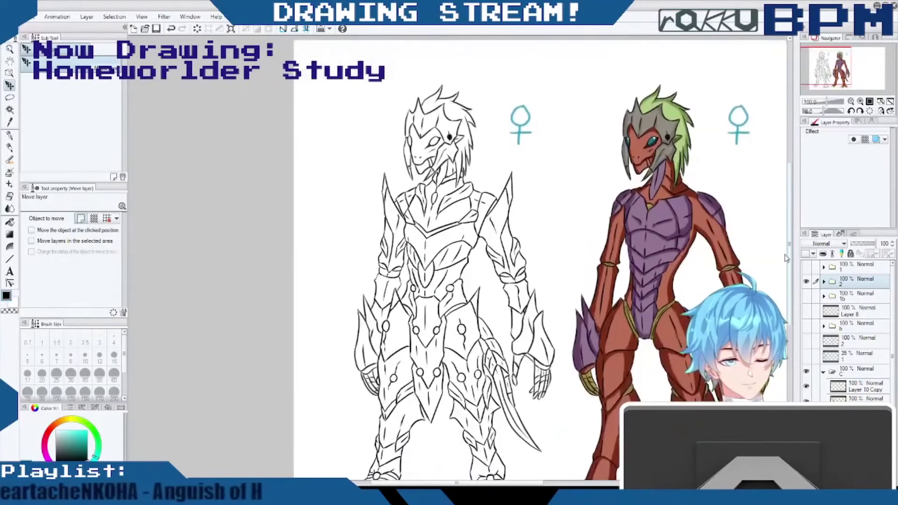
scroll(787, 276, "up", 3)
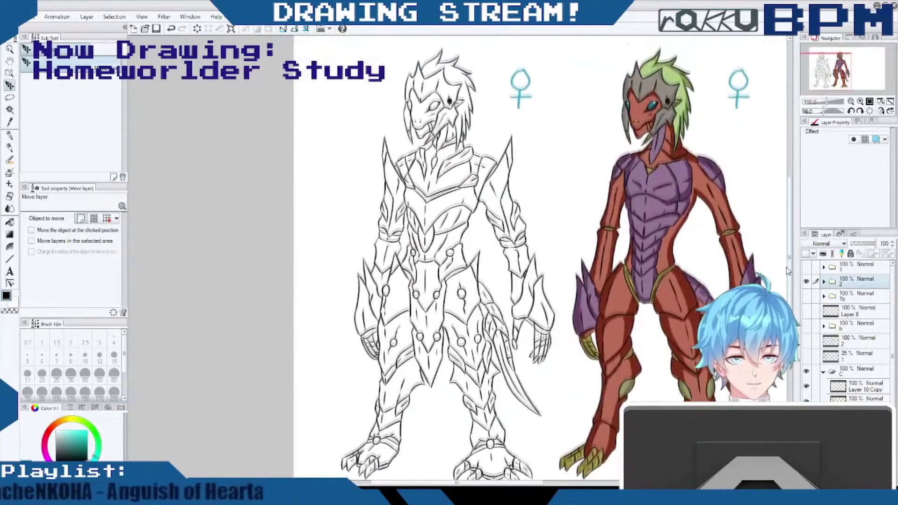
scroll(786, 271, "down", 2)
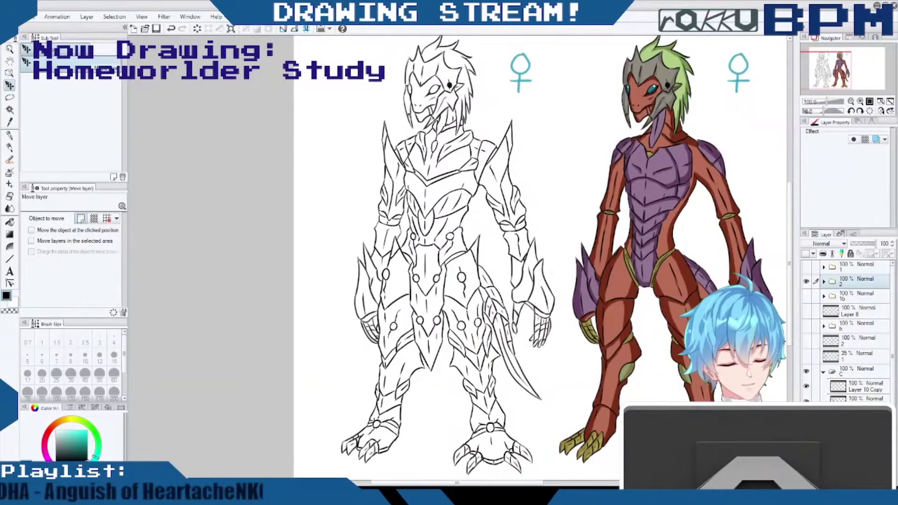
key("ctrl+v")
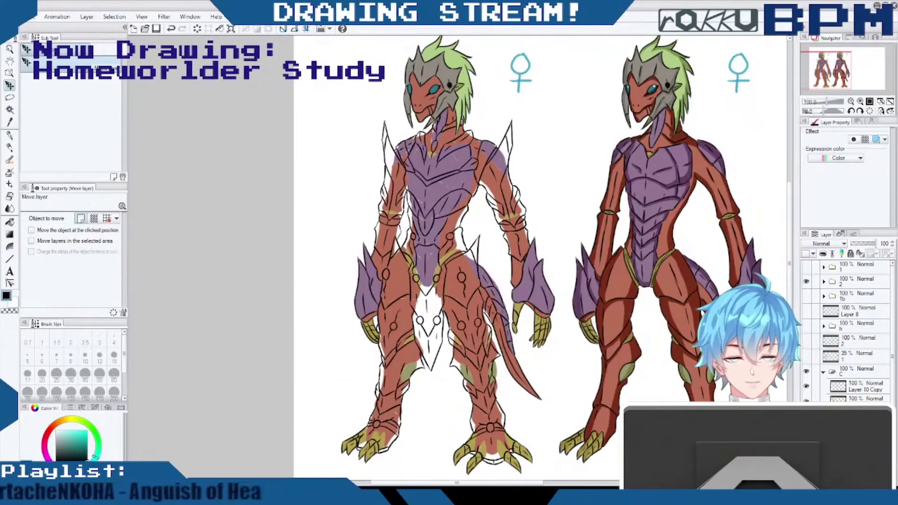
scroll(793, 234, "up", 1)
mouse_move(791, 230)
left_mouse_down()
mouse_move(791, 252)
mouse_move(790, 231)
left_mouse_up()
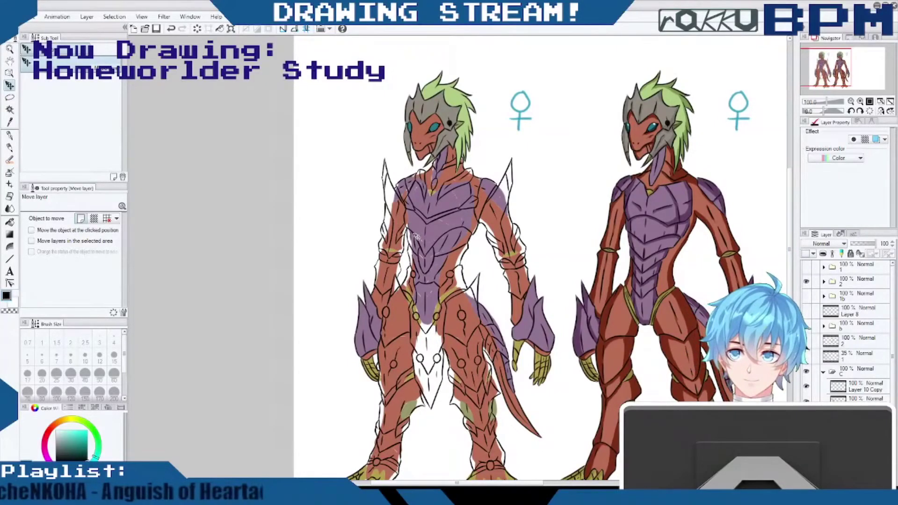
Lasso the torso, shoulders and arms of the armored figure, delete their flat colors and clear the selection.
scroll(417, 237, "up", 4)
key("w")
key("m")
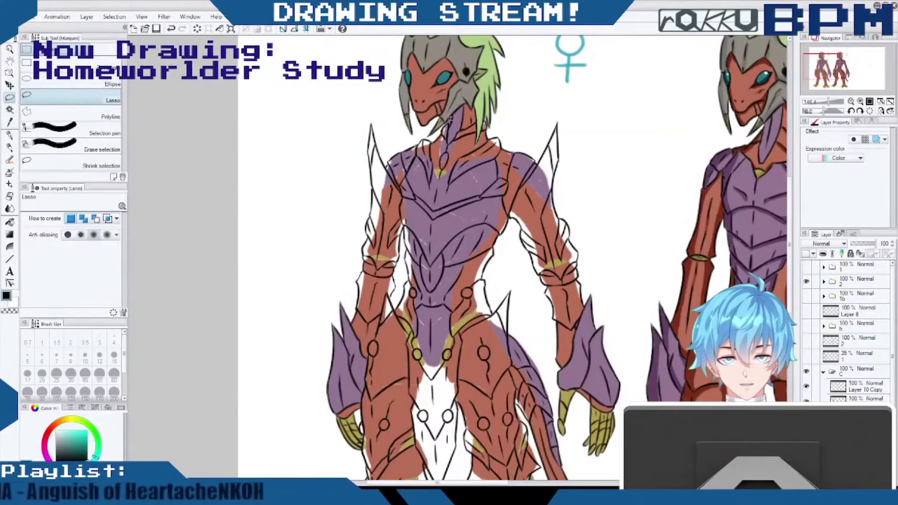
mouse_move(448, 120)
left_mouse_down()
mouse_move(410, 137)
mouse_move(384, 112)
mouse_move(367, 111)
mouse_move(346, 201)
mouse_move(371, 356)
left_mouse_up()
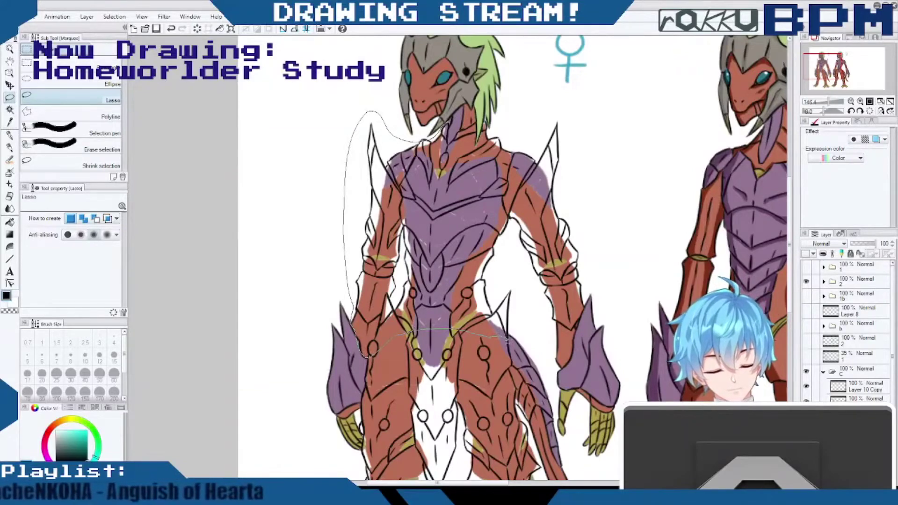
mouse_move(552, 416)
left_mouse_down()
mouse_move(553, 332)
mouse_move(556, 322)
mouse_move(576, 328)
mouse_move(524, 131)
mouse_move(496, 132)
mouse_move(489, 120)
left_mouse_up()
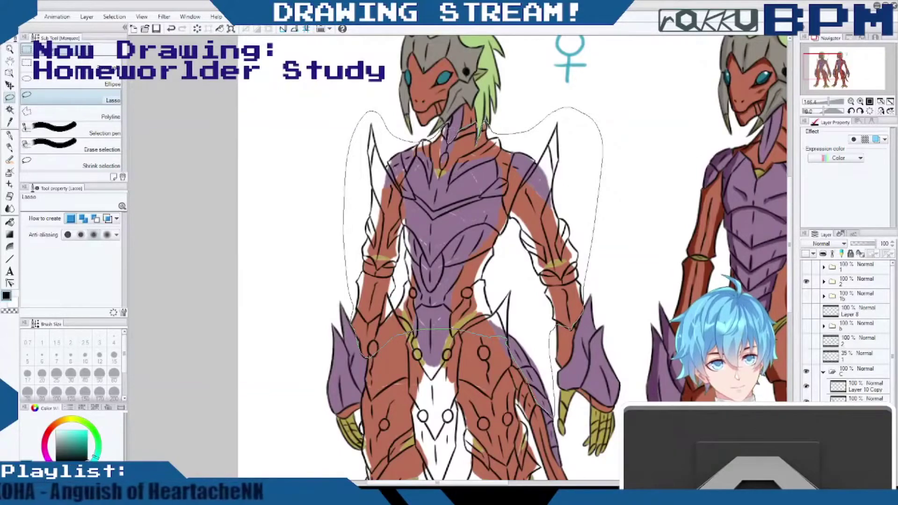
left_click_drag(450, 120, 449, 121)
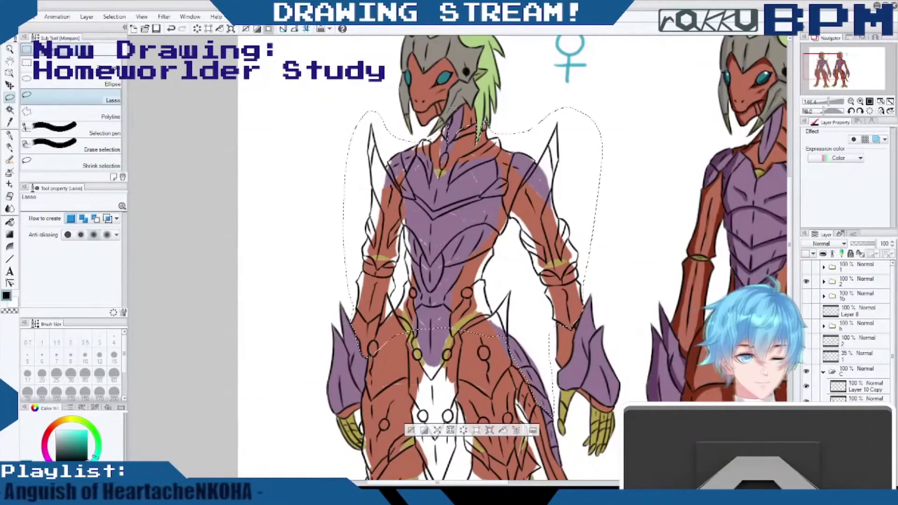
key("Delete")
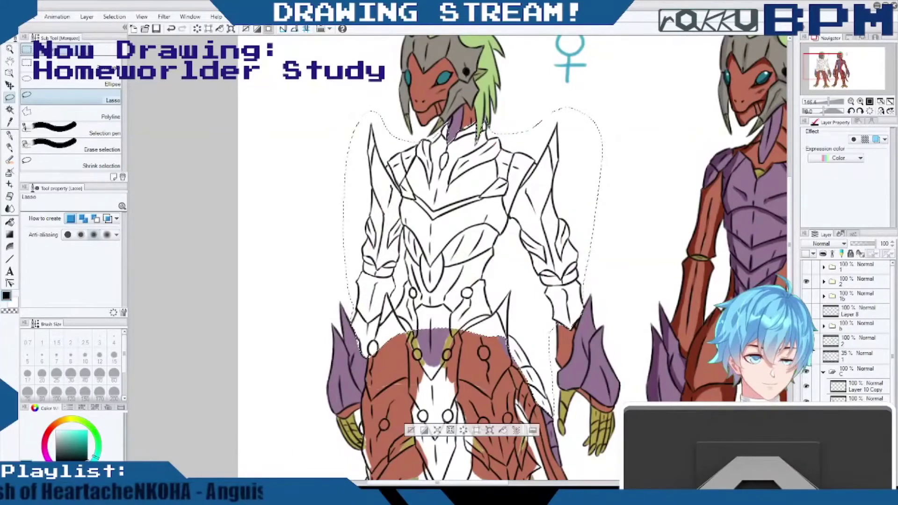
key("ctrl+d")
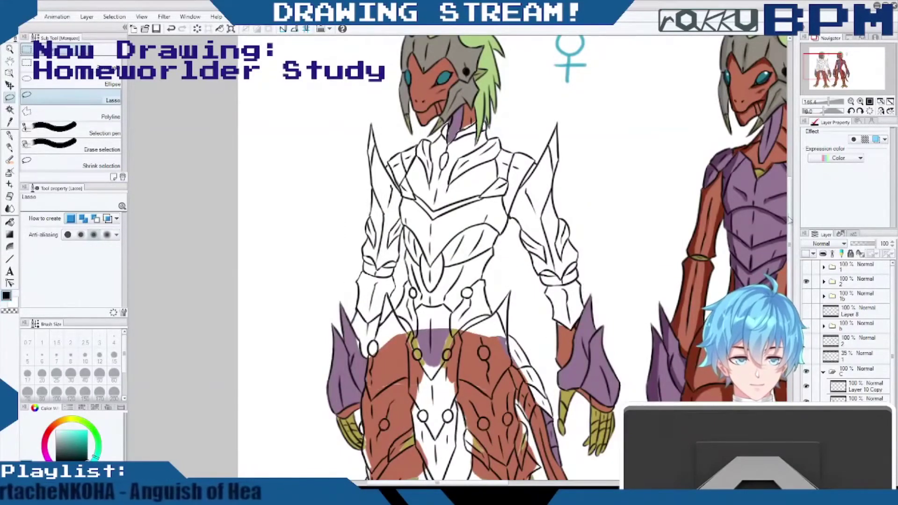
Lasso the armored figure's hips, legs and feet excluding the claws, delete their flat colors and clear the selection.
scroll(775, 261, "down", 5)
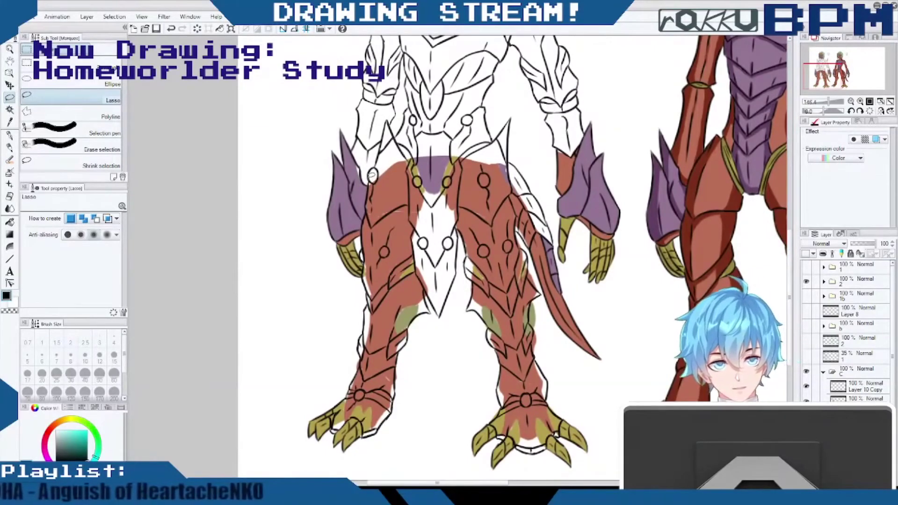
left_click_drag(367, 204, 363, 231)
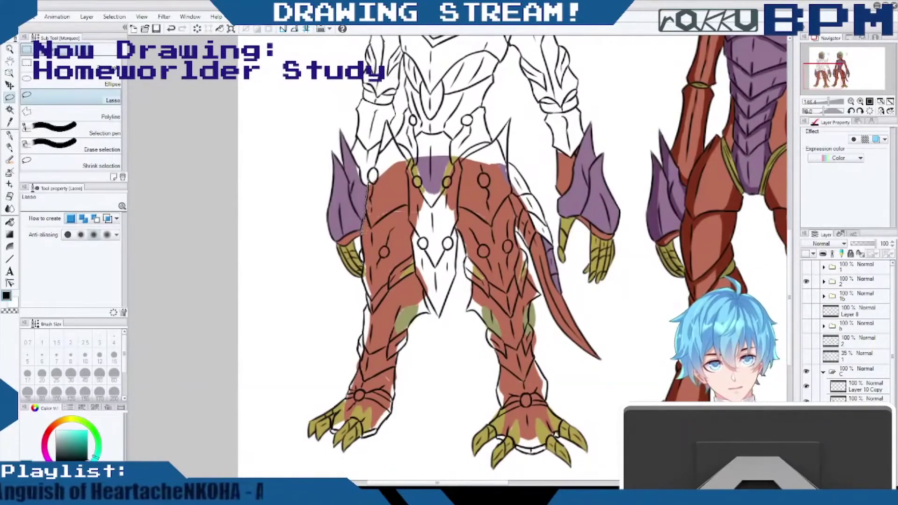
left_click_drag(363, 275, 333, 404)
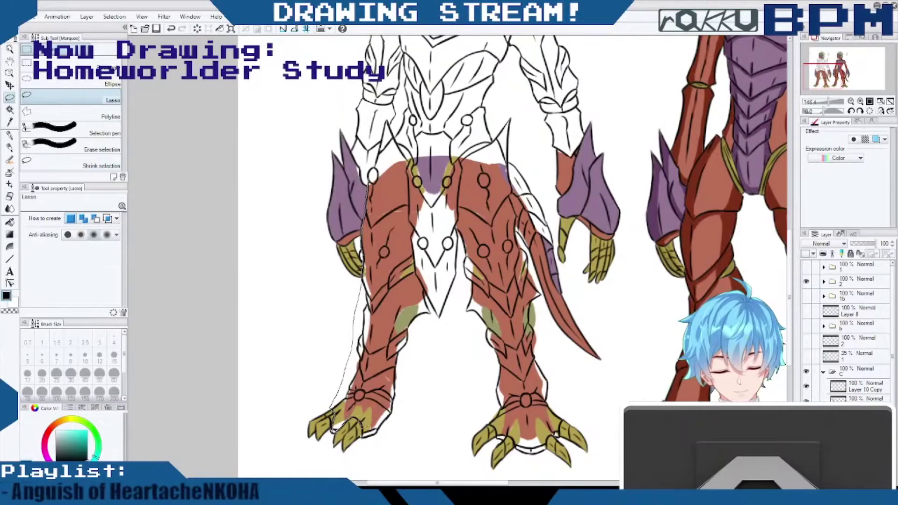
left_click_drag(360, 437, 490, 424)
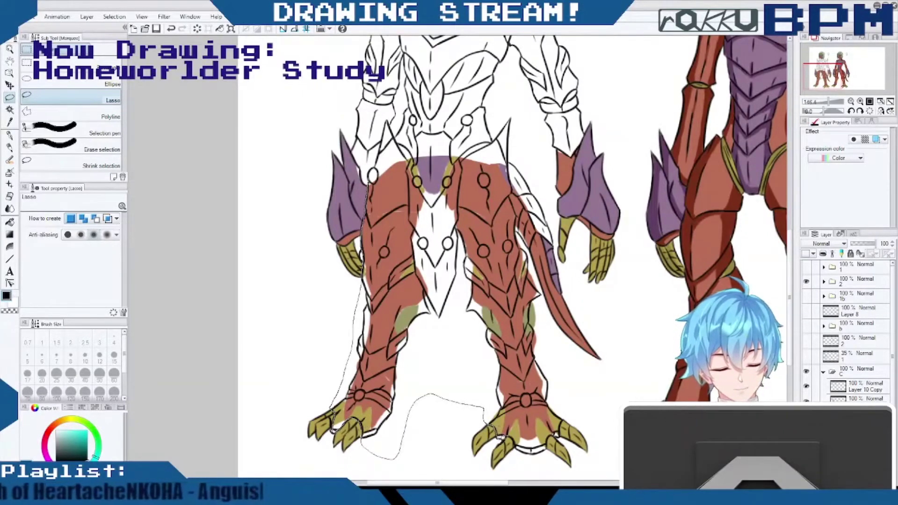
mouse_move(517, 441)
left_mouse_down()
mouse_move(533, 464)
mouse_move(547, 458)
left_mouse_up()
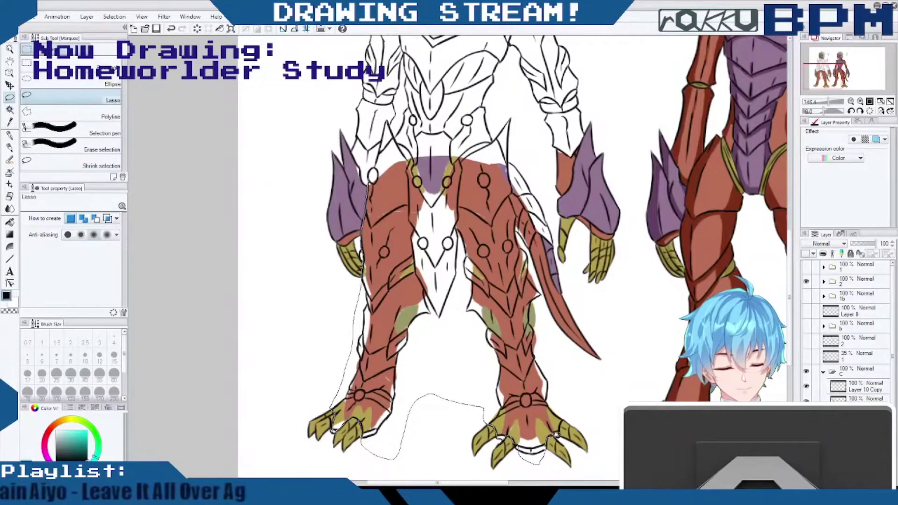
mouse_move(559, 437)
left_mouse_down()
mouse_move(566, 405)
mouse_move(527, 247)
mouse_move(542, 221)
mouse_move(520, 161)
mouse_move(423, 117)
mouse_move(371, 174)
left_mouse_up()
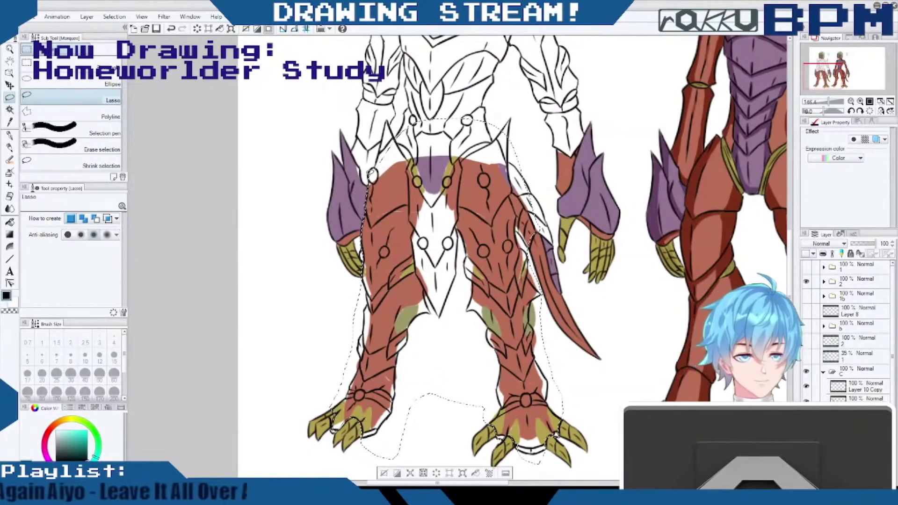
key("Delete")
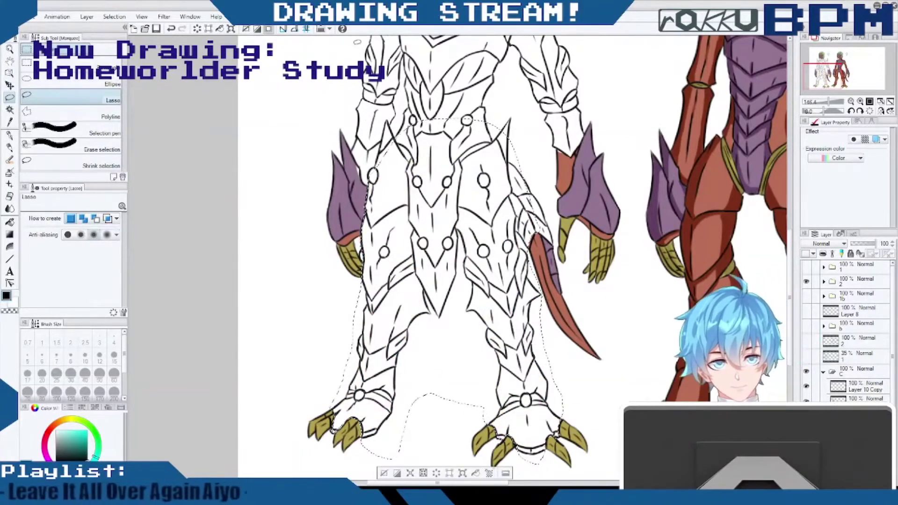
key("ctrl+d")
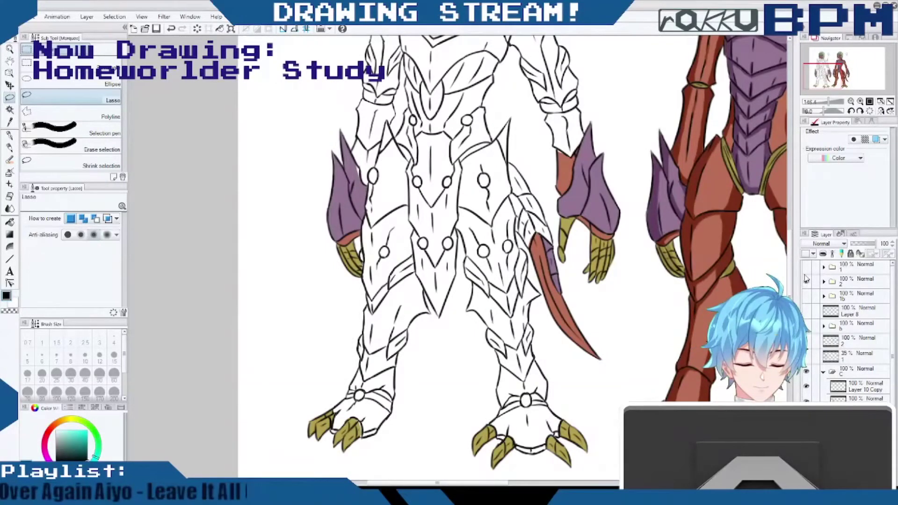
Switch to the Mechanical pencil and sample the armored figure's purple neck color followed by its red forearm color.
left_click_drag(437, 482, 485, 482)
scroll(478, 474, "left", 4)
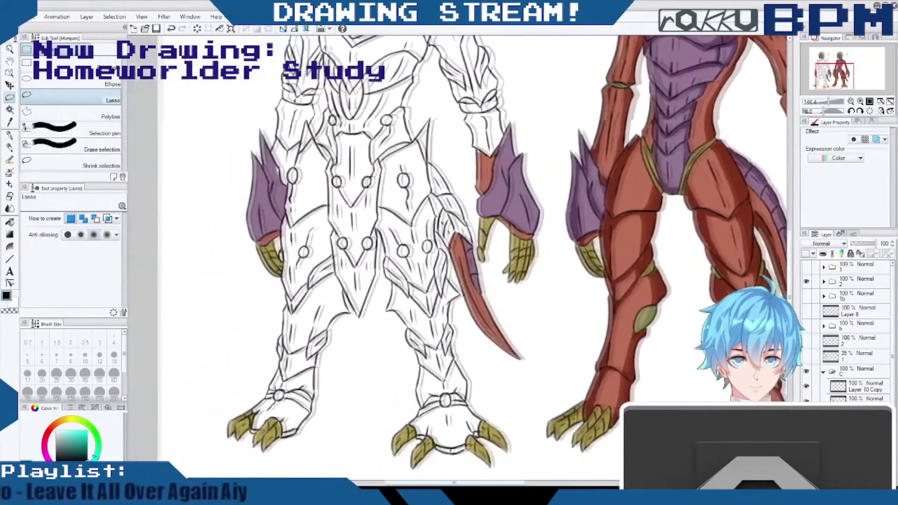
scroll(790, 301, "up", 4)
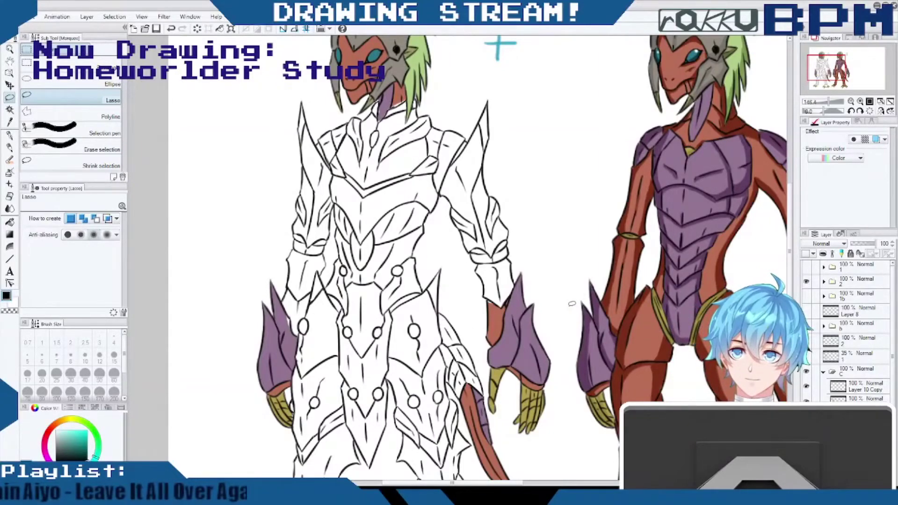
scroll(572, 303, "up", 2)
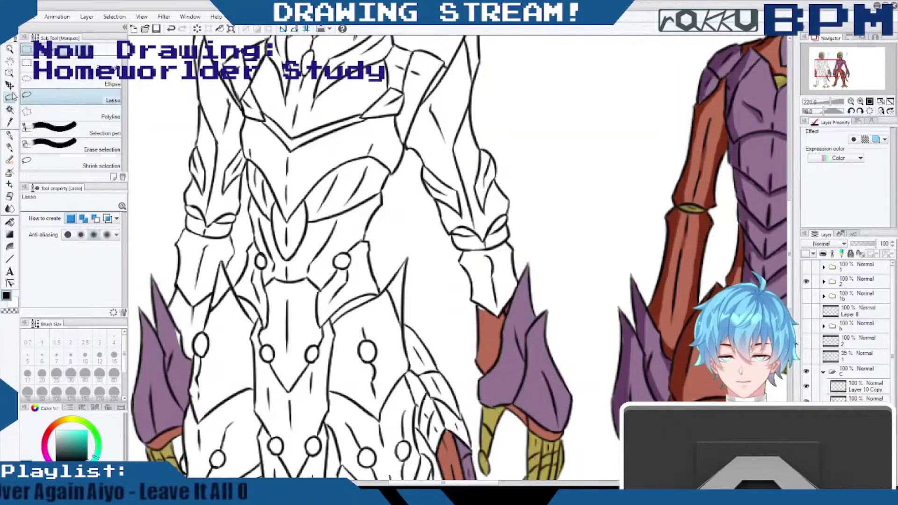
left_click(9, 147)
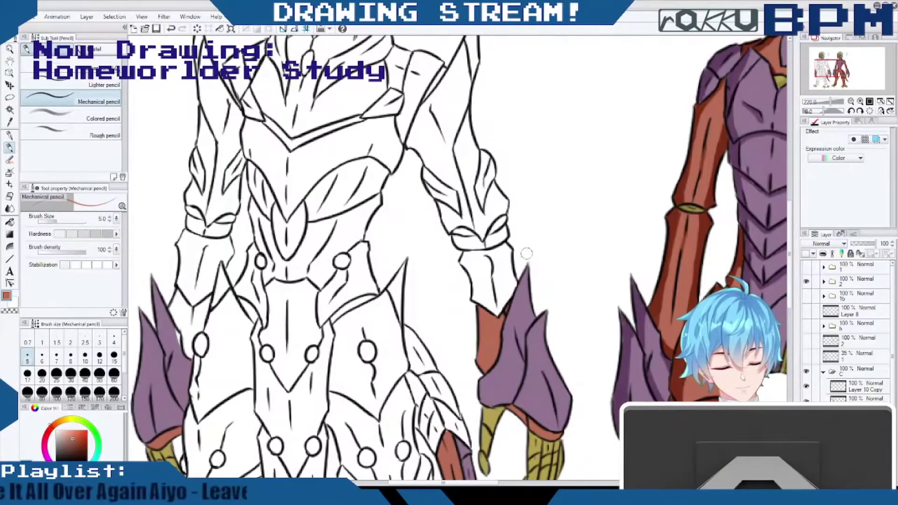
scroll(526, 253, "up", 4)
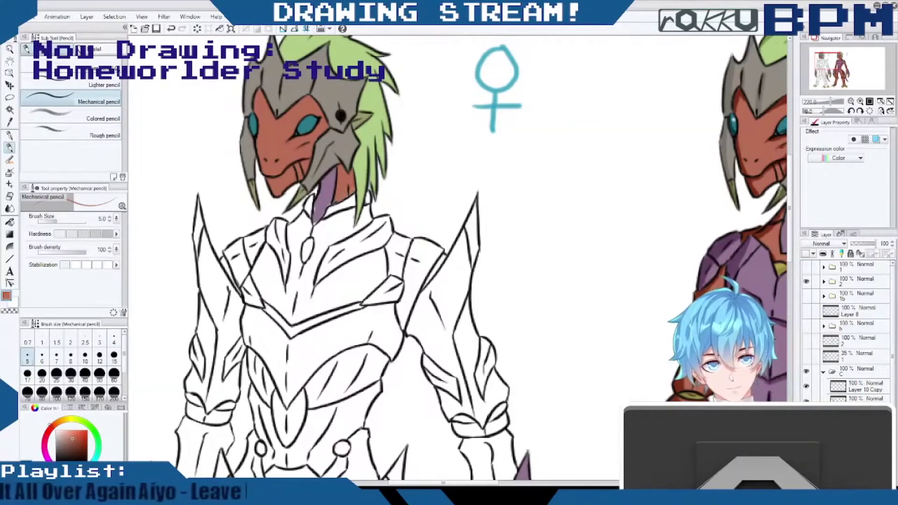
left_click(325, 196, "alt")
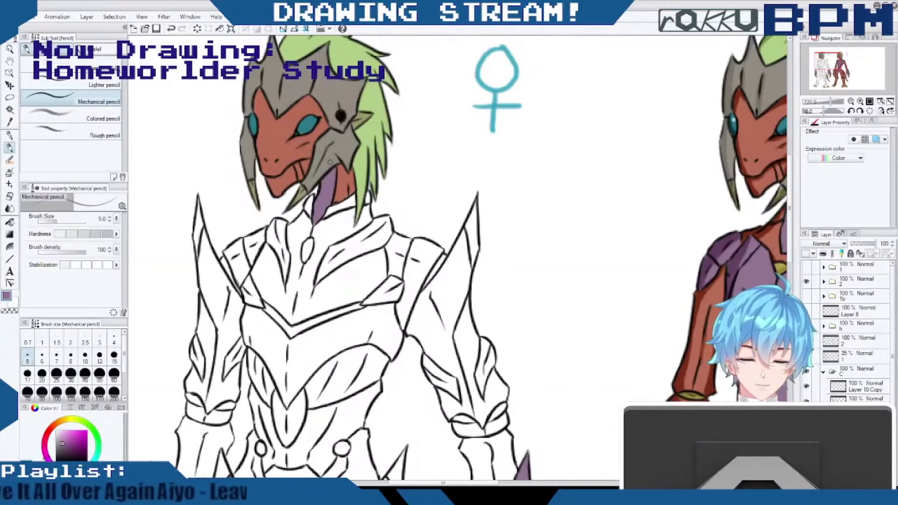
left_click_drag(788, 238, 787, 322)
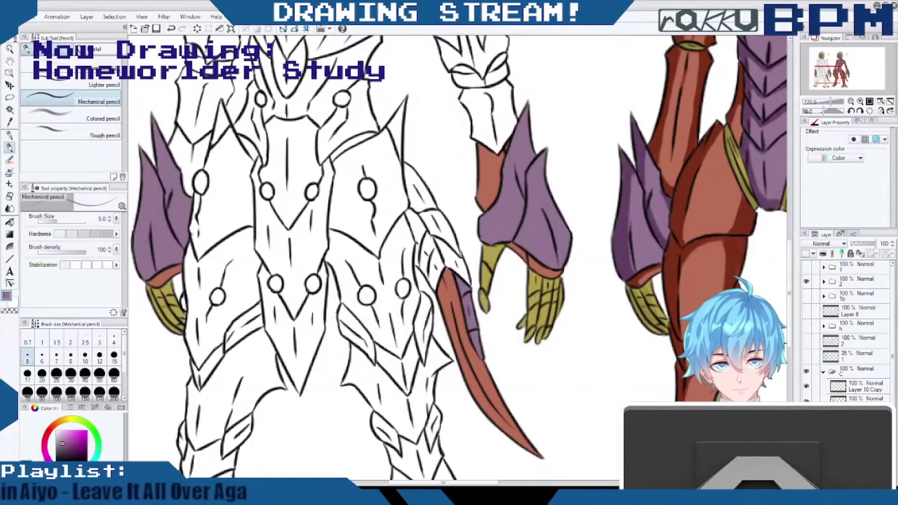
left_click(490, 178, "alt")
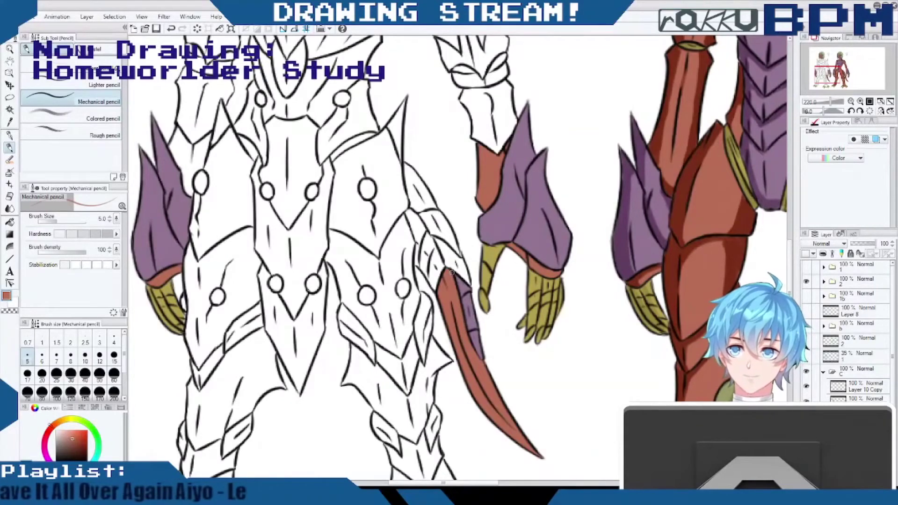
Change the drawing color from the sampled red to a muted dark violet.
left_click_drag(458, 483, 440, 482)
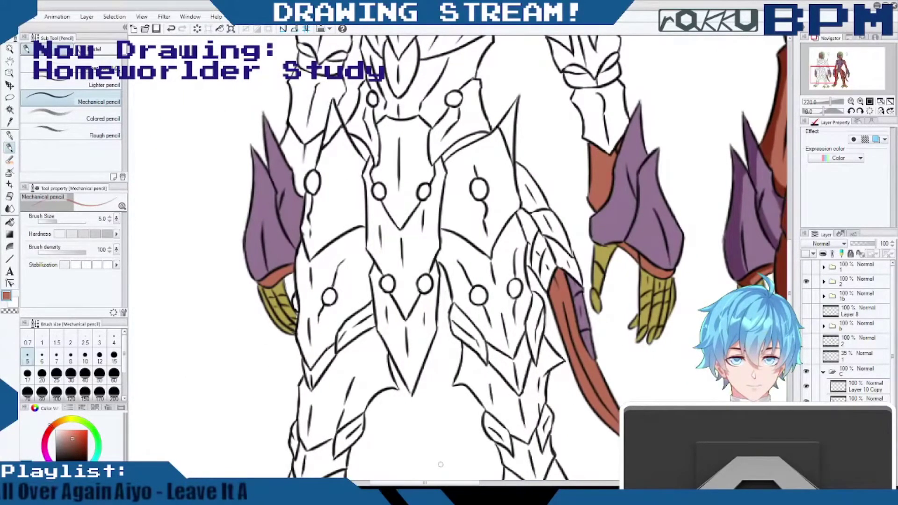
scroll(458, 257, "up", 10)
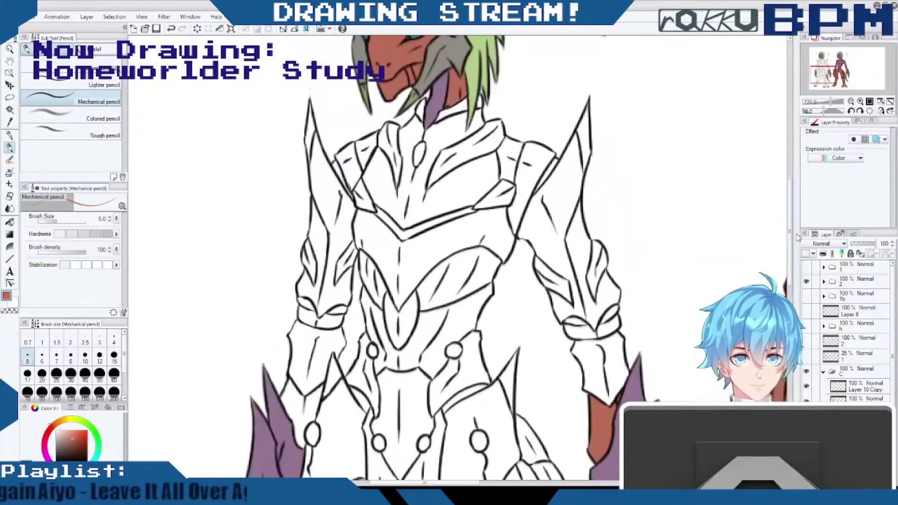
scroll(798, 235, "up", 3)
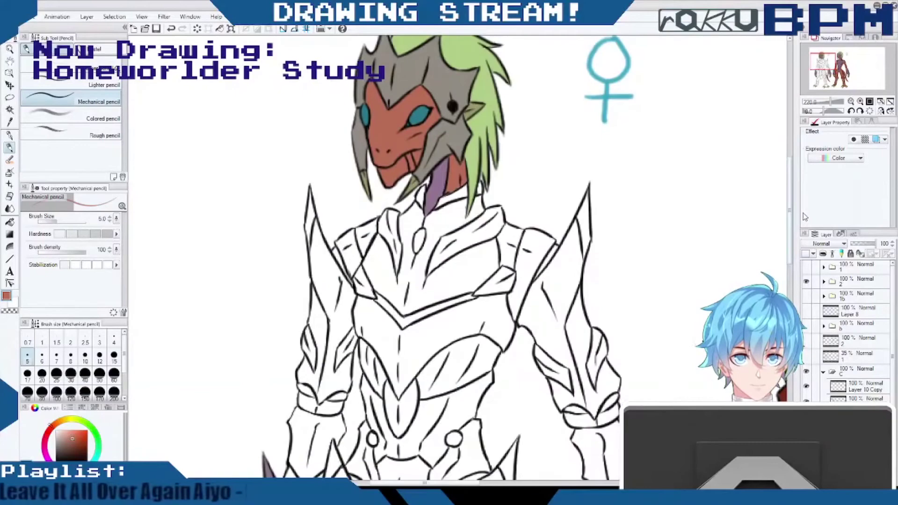
scroll(792, 270, "down", 9)
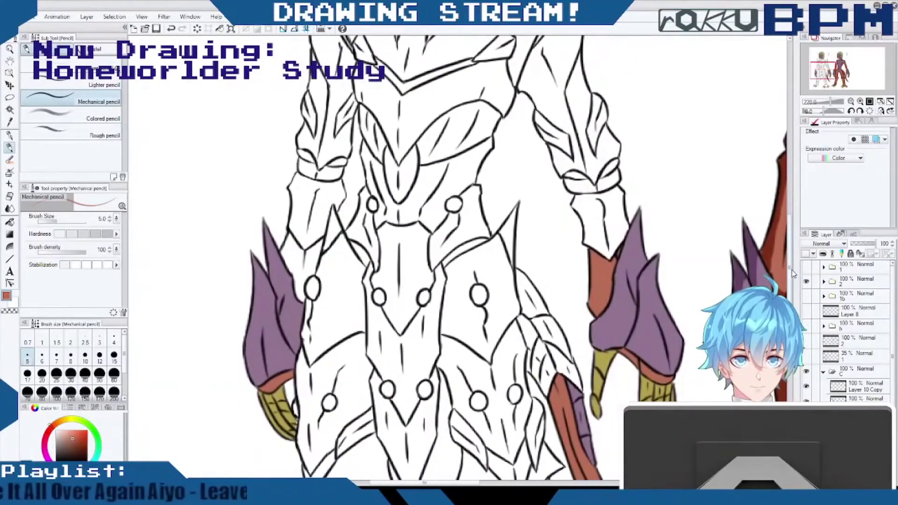
left_click_drag(793, 269, 792, 267)
scroll(792, 270, "up", 6)
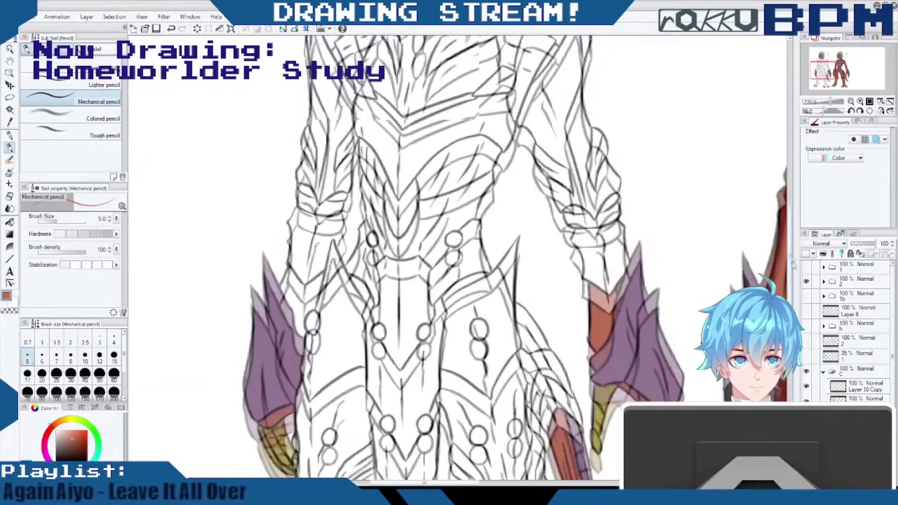
scroll(793, 229, "down", 1)
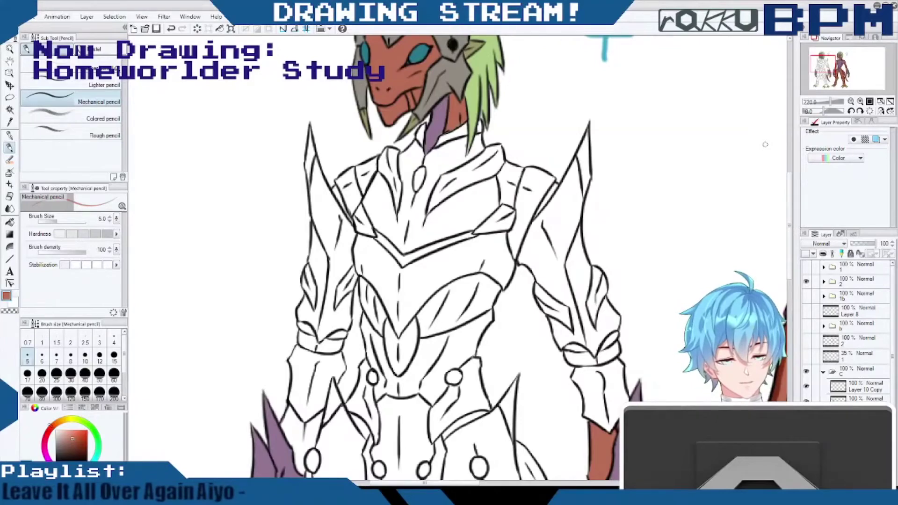
scroll(790, 230, "up", 4)
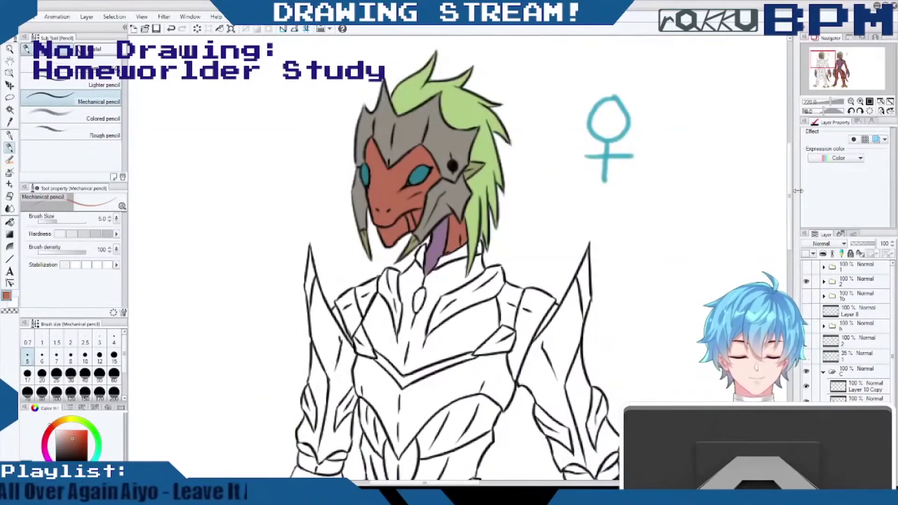
scroll(790, 230, "down", 10)
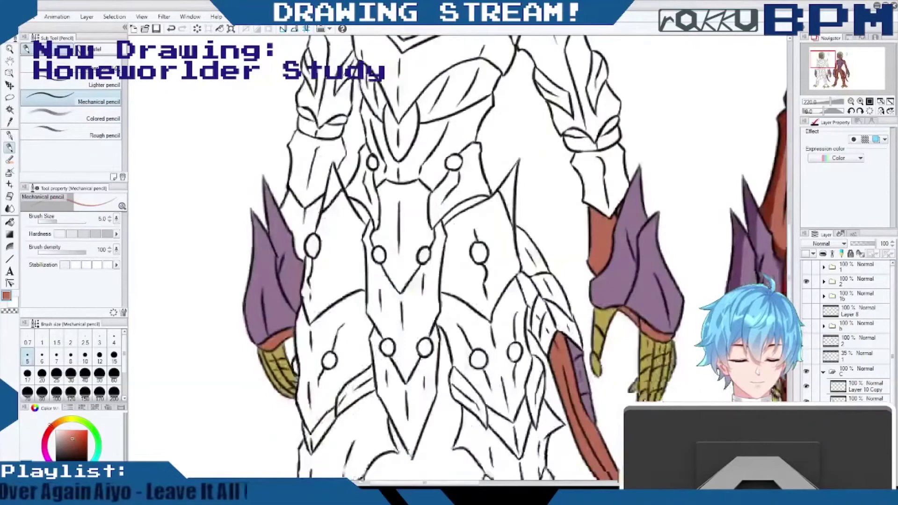
scroll(776, 239, "up", 10)
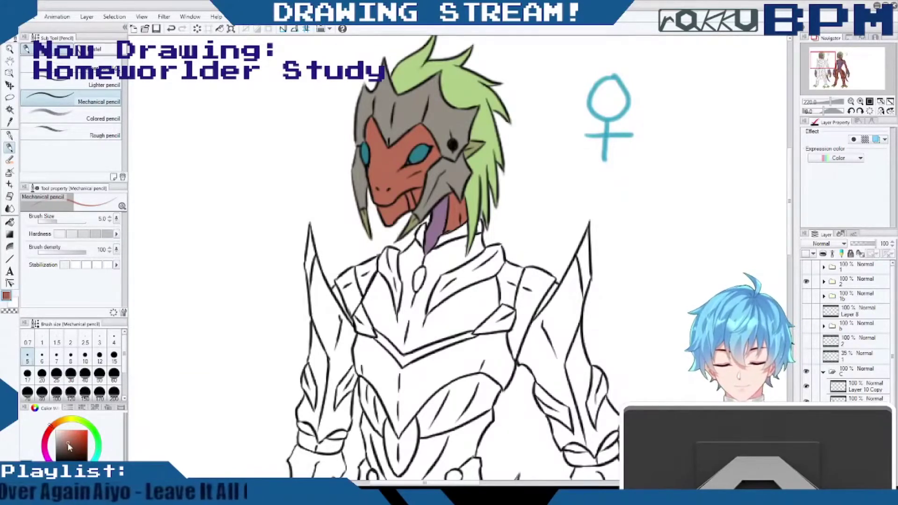
left_click(58, 428)
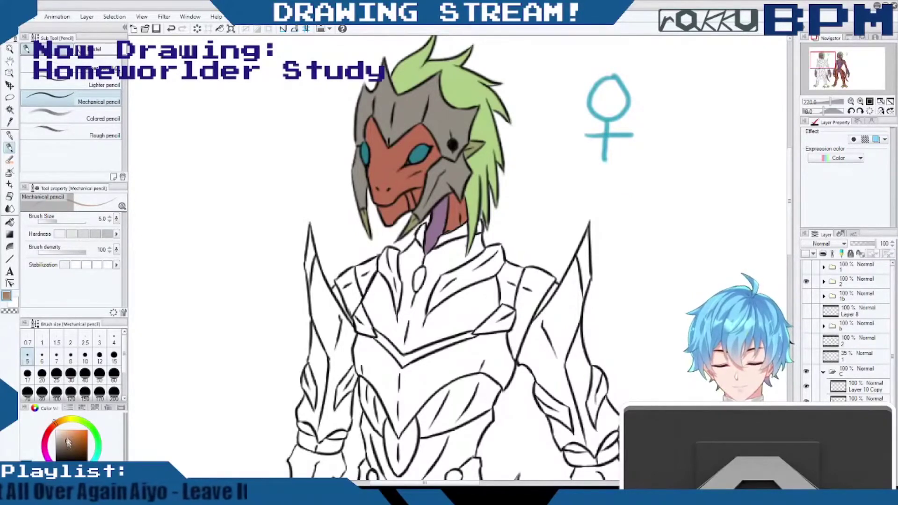
mouse_move(63, 424)
left_mouse_down()
mouse_move(94, 431)
mouse_move(98, 446)
mouse_move(92, 462)
mouse_move(58, 469)
left_mouse_up()
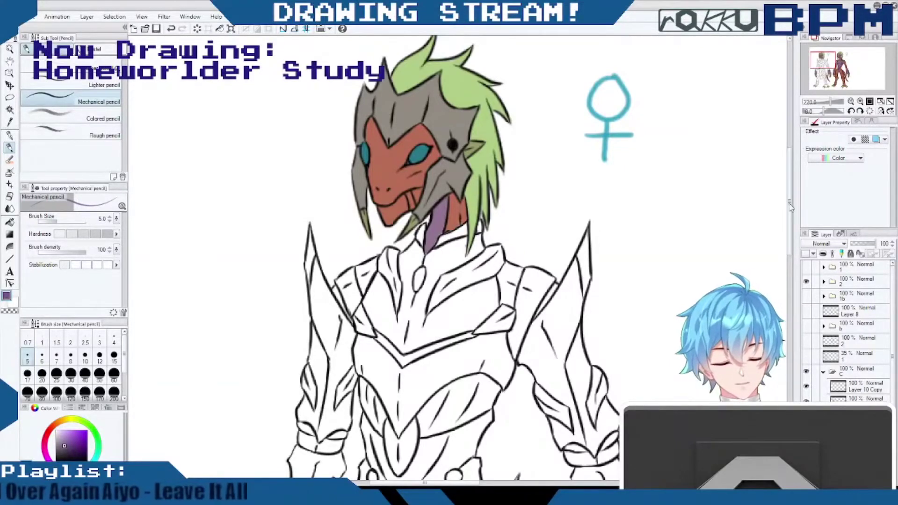
Examine the armored figure's uncolored armor line art from the feet up to the head and back to the hips.
left_click_drag(792, 200, 790, 335)
scroll(458, 257, "up", 4)
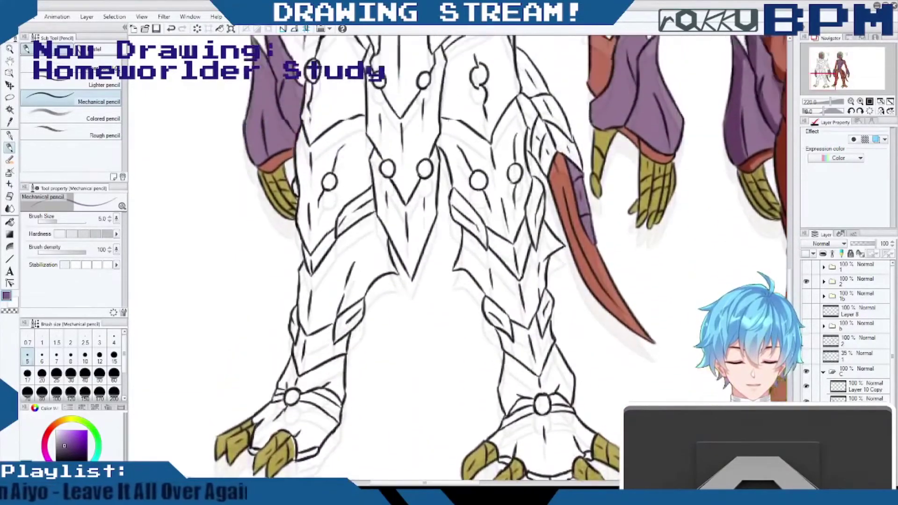
scroll(784, 246, "up", 11)
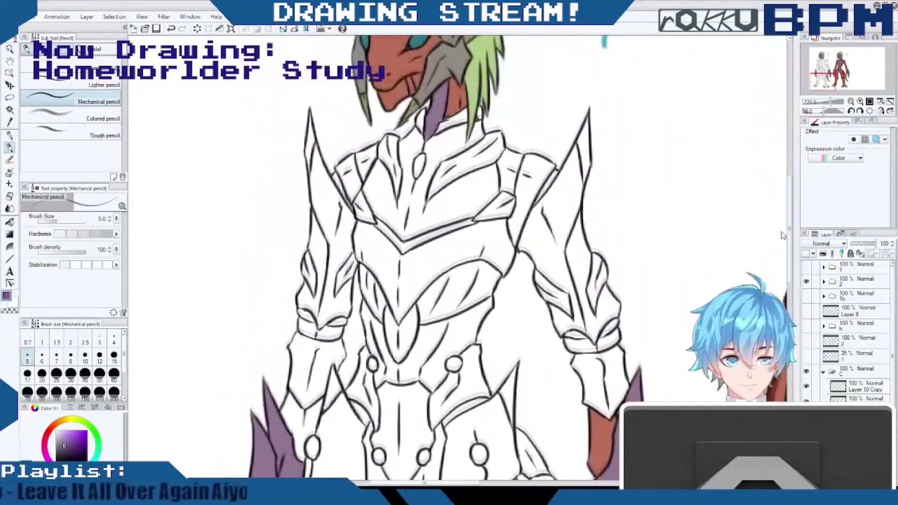
scroll(784, 246, "down", 5)
scroll(781, 249, "up", 4)
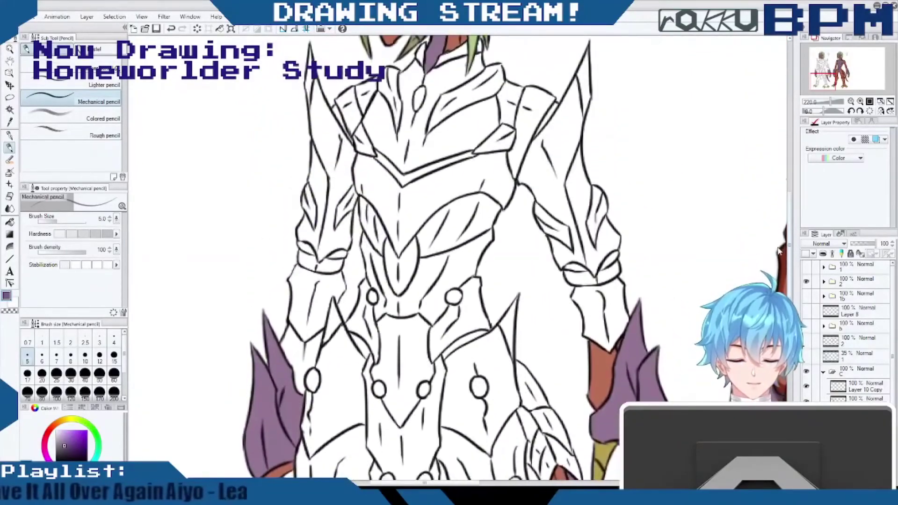
scroll(777, 253, "down", 3)
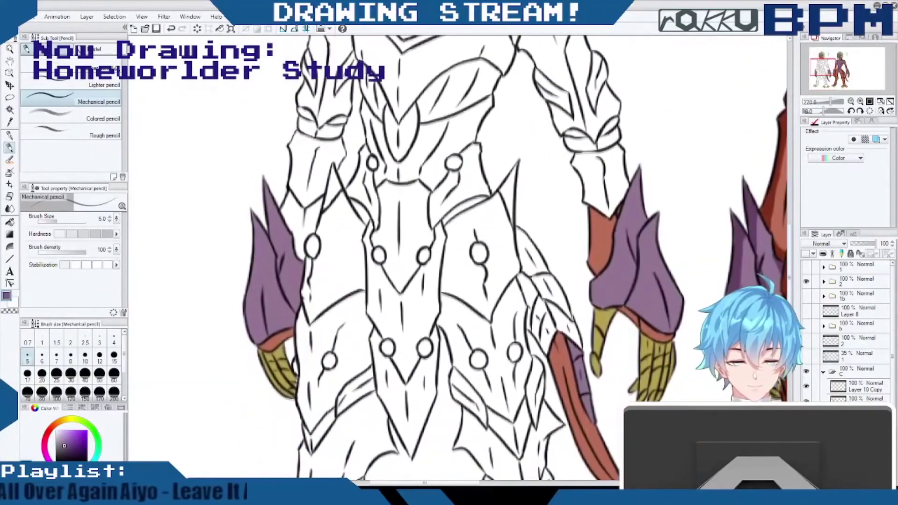
scroll(778, 261, "up", 10)
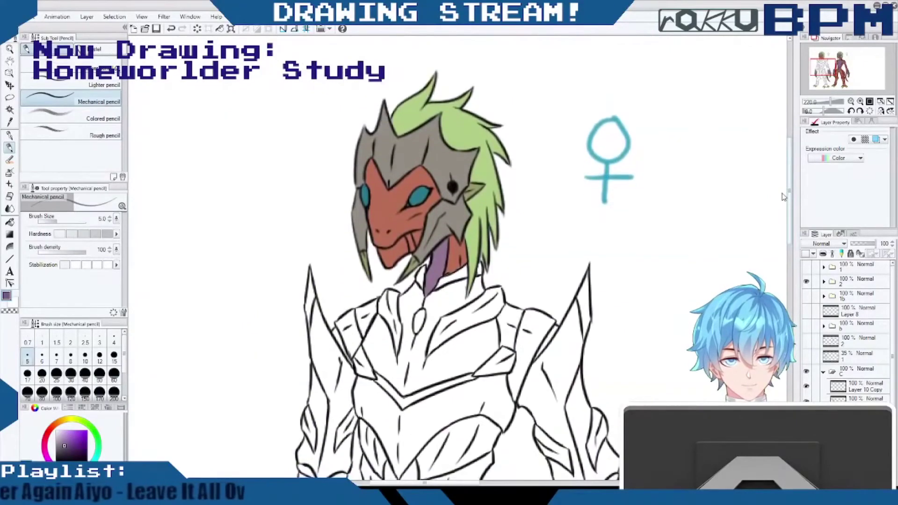
scroll(784, 196, "down", 4)
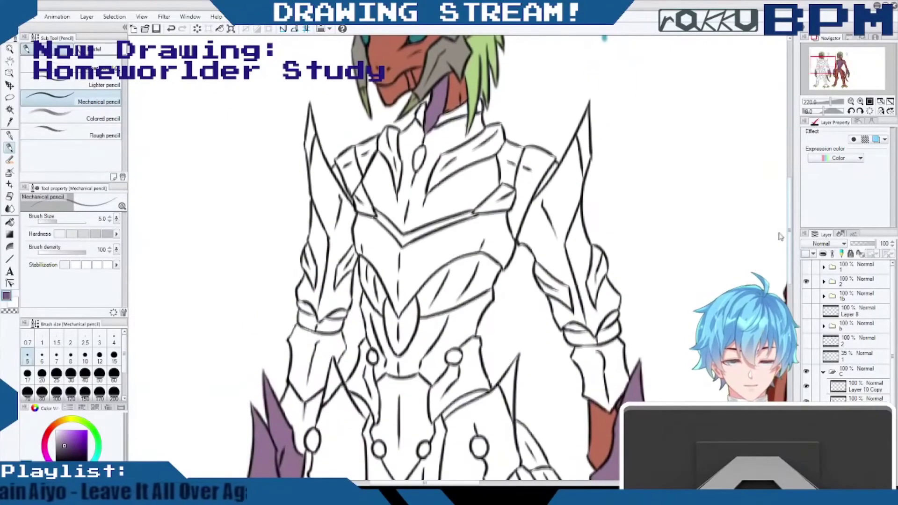
scroll(786, 226, "down", 2)
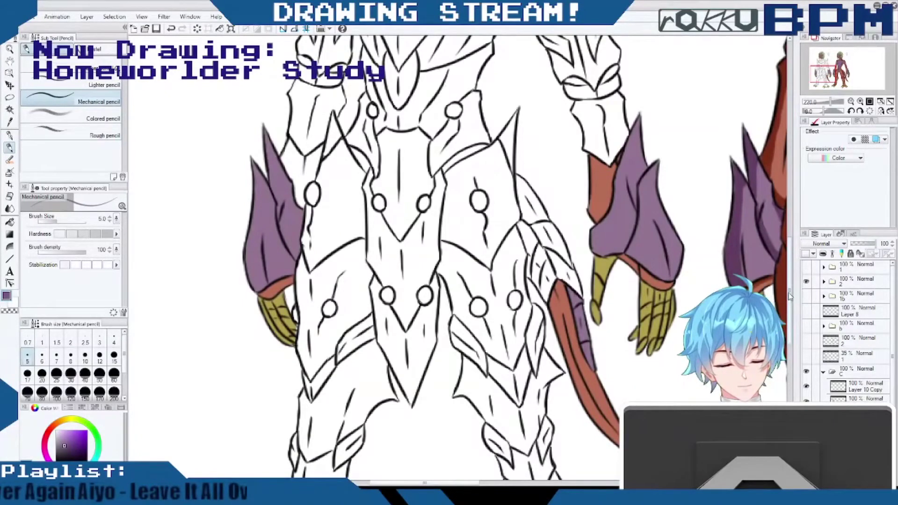
Sample the gold claw color and touch up the edge of a toe claw on the armored figure's foot.
left_click(763, 293, "alt")
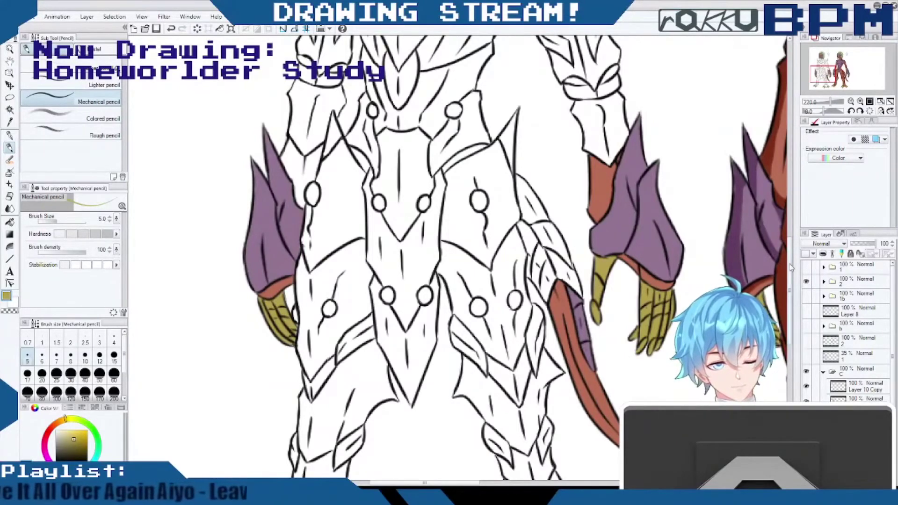
scroll(793, 291, "down", 3)
scroll(793, 291, "down", 3)
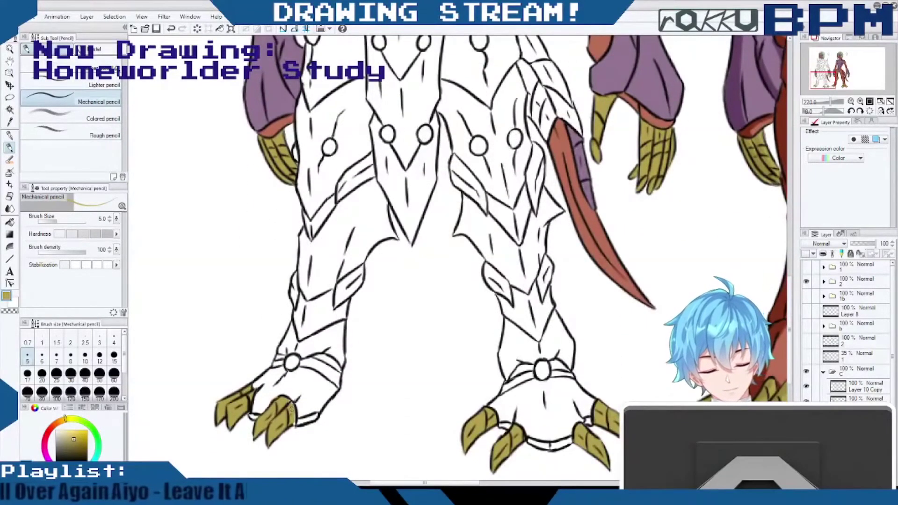
left_click_drag(294, 422, 291, 414)
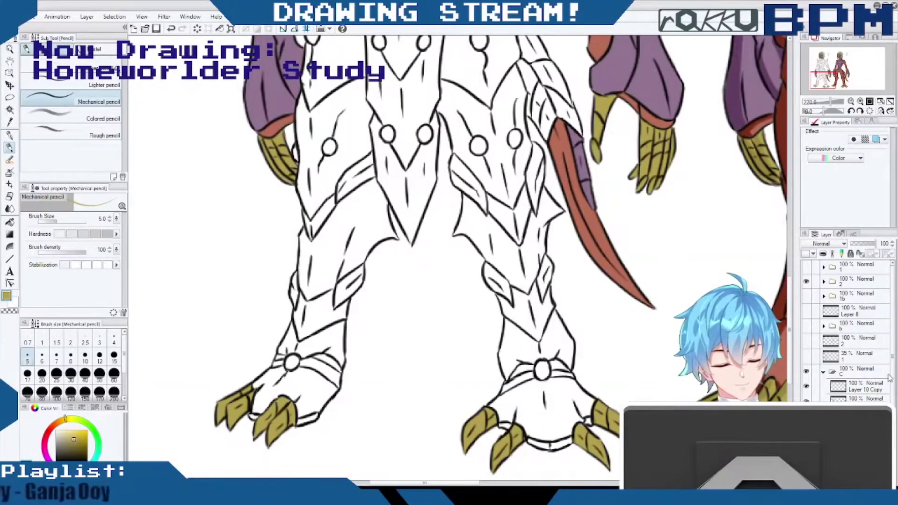
Set the drawing color to a muted purple for the armor.
left_click(54, 466)
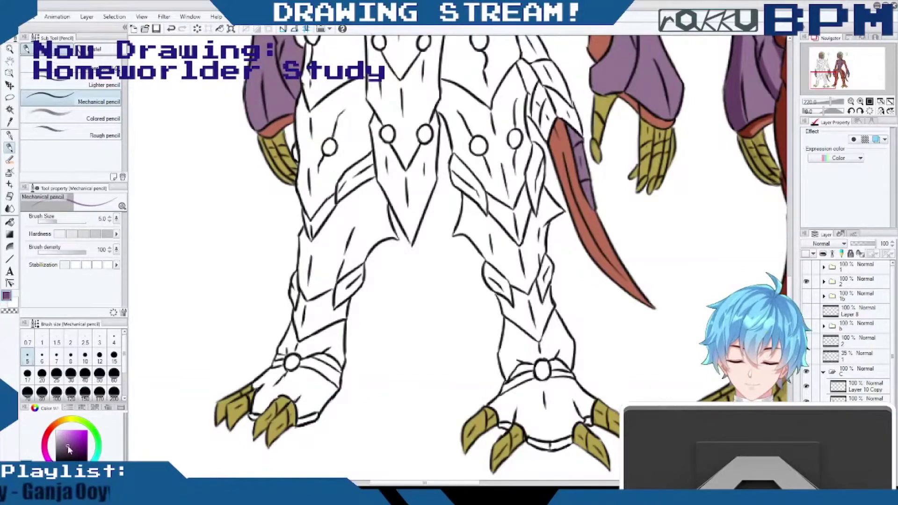
left_click_drag(789, 285, 789, 265)
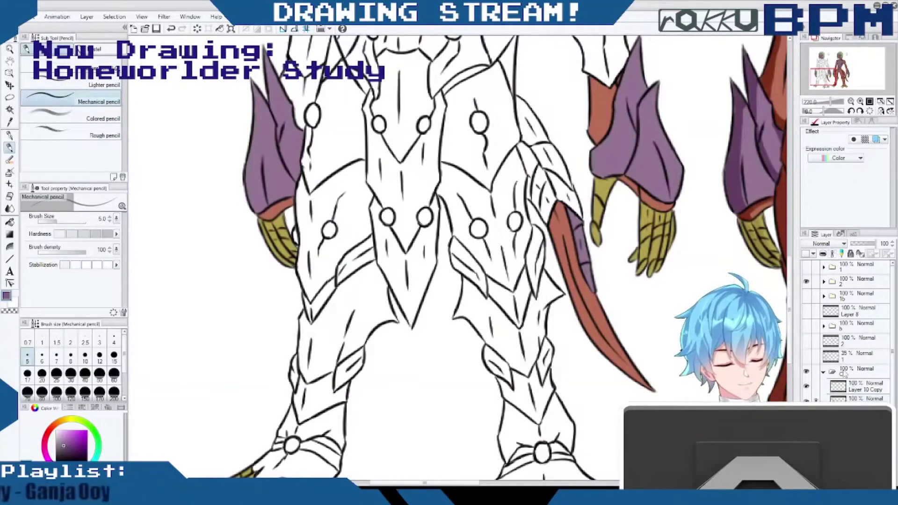
left_click_drag(794, 283, 790, 191)
left_click(15, 96)
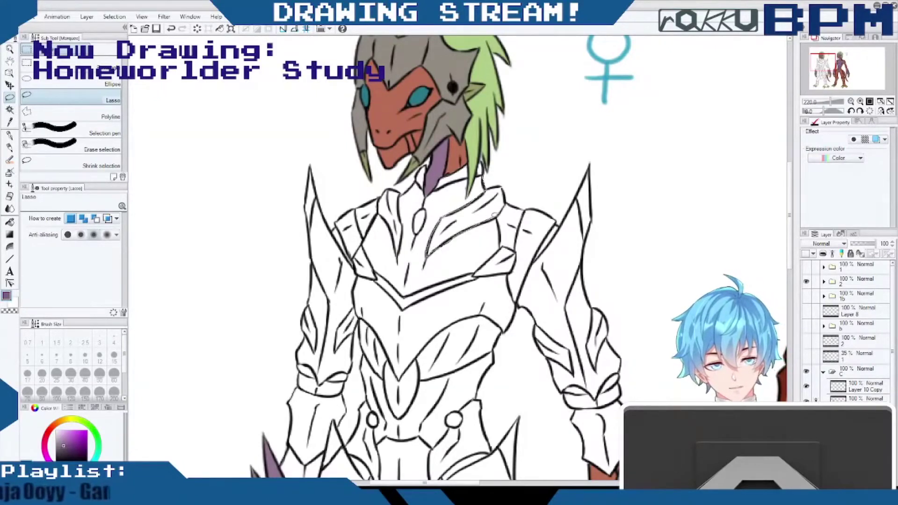
left_click_drag(500, 217, 483, 177)
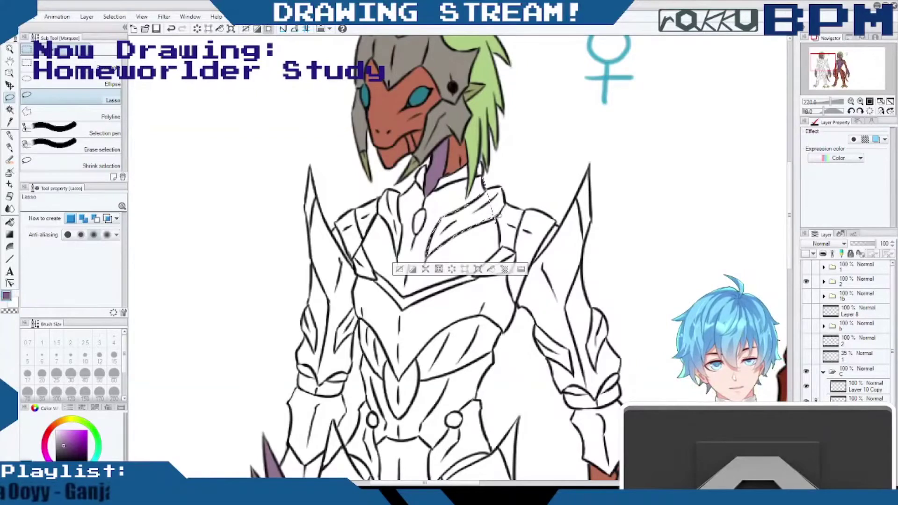
left_click(401, 258)
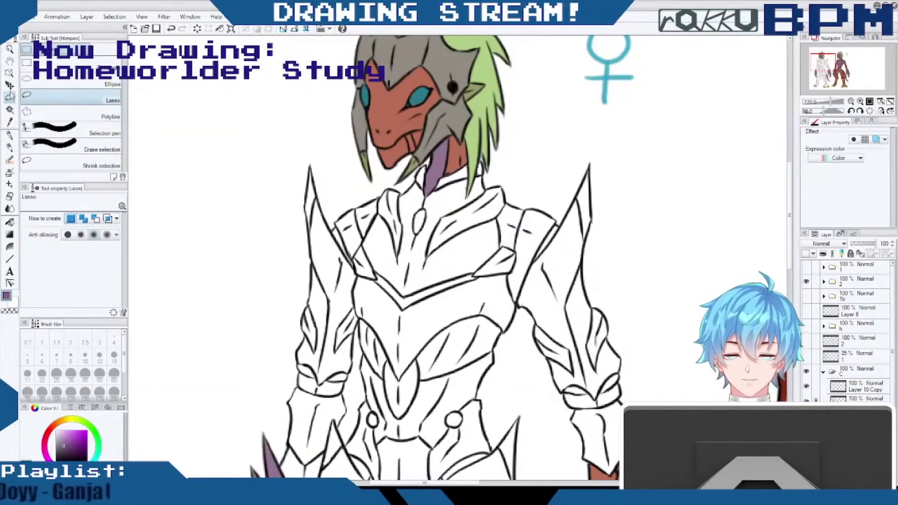
Auto-select the armored figure's upper chest, collar and the chevron-shaped chest plate beneath, filling each with the muted purple.
left_click(10, 109)
left_click(453, 202)
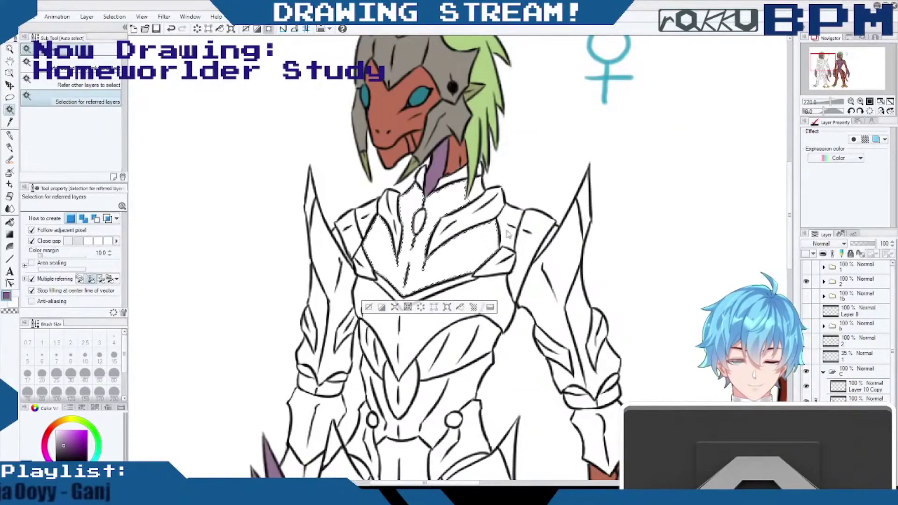
left_click(460, 309)
left_click(476, 190)
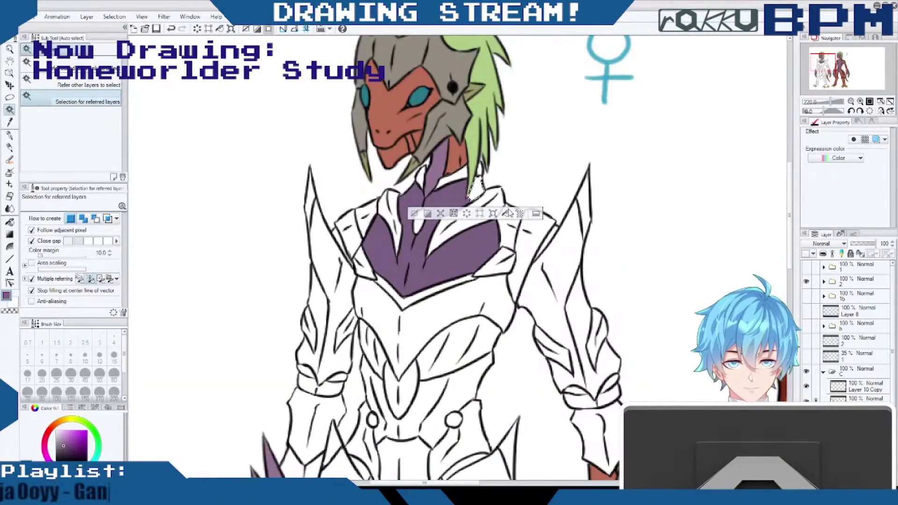
left_click(438, 298)
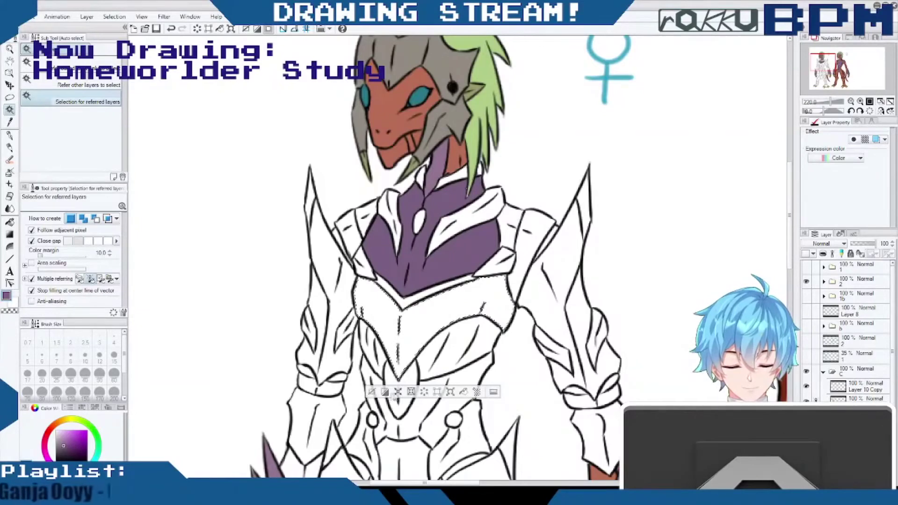
left_click(463, 391)
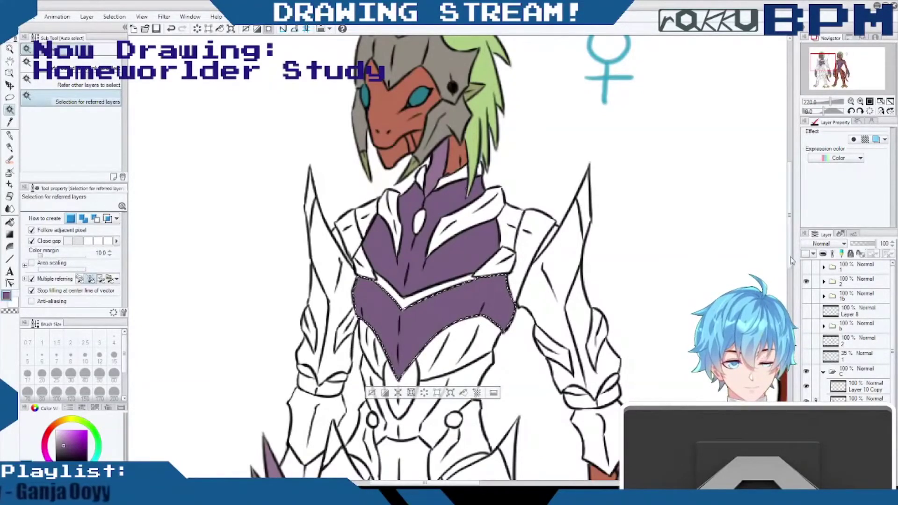
Fill the central abdomen section below the chest plate with the muted purple and select the adjoining waist section.
scroll(790, 276, "down", 3)
left_click_drag(790, 273, 790, 272)
left_click(480, 264)
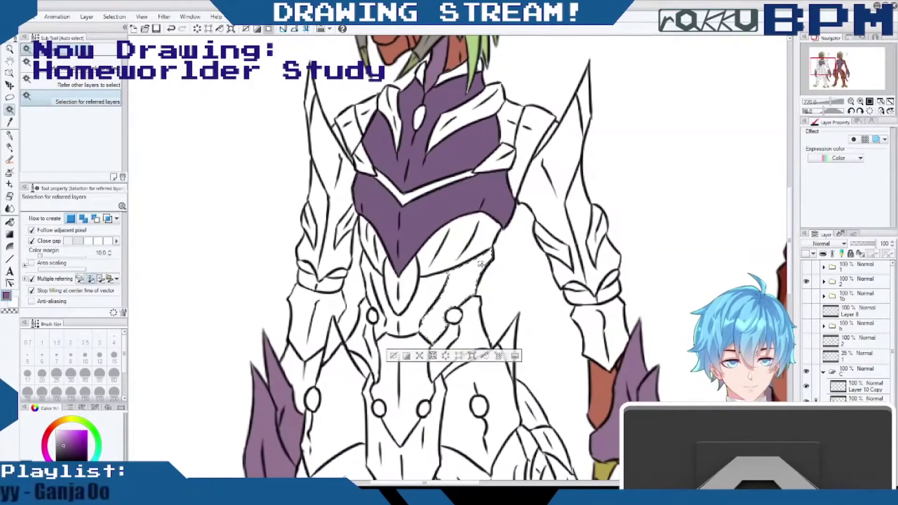
left_click(439, 290)
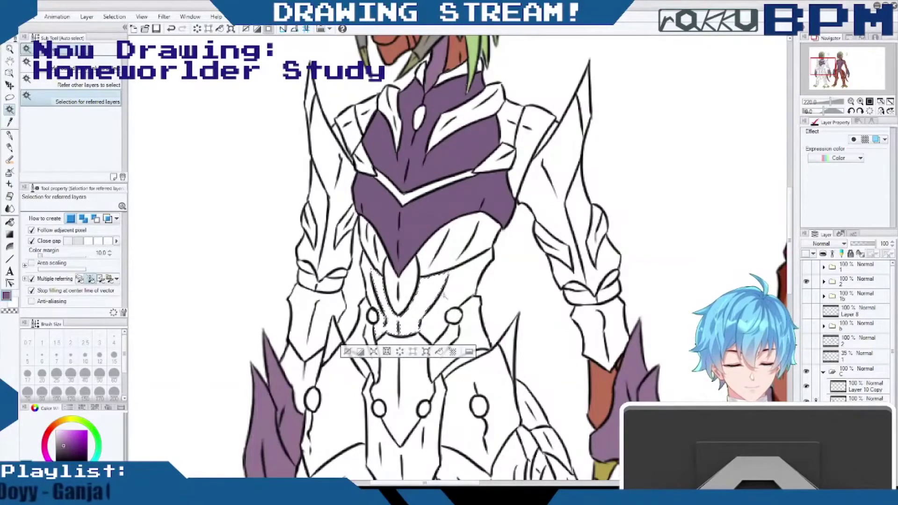
left_click(457, 265, "shift")
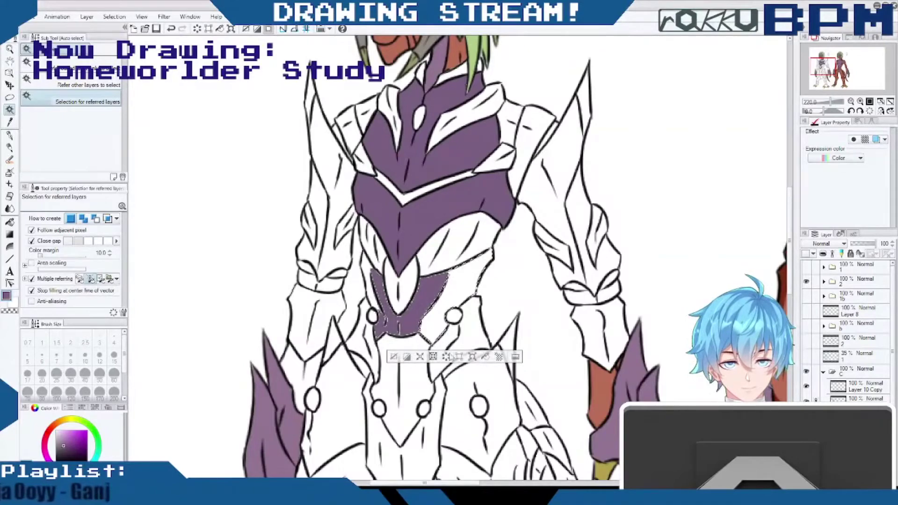
Fill the remaining uncoloured abdomen sections below the chest with purple and clear the selection.
left_click(485, 356)
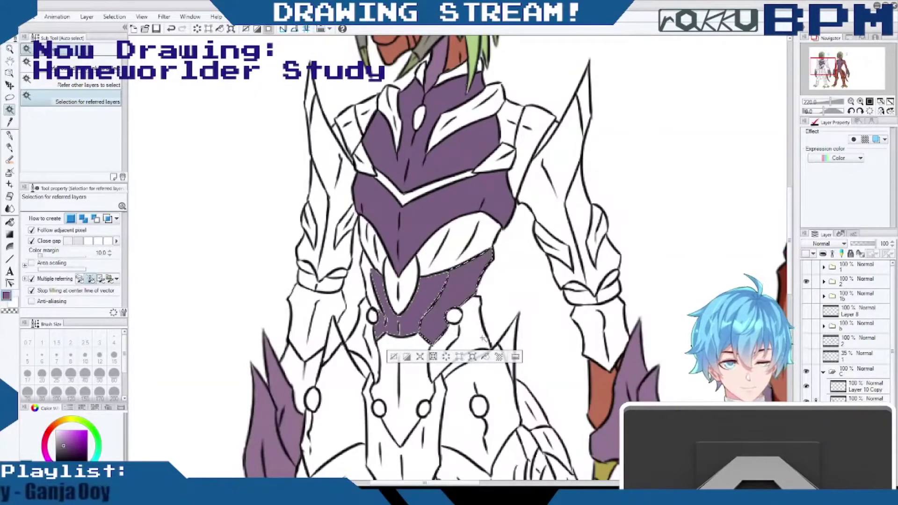
left_click(434, 280)
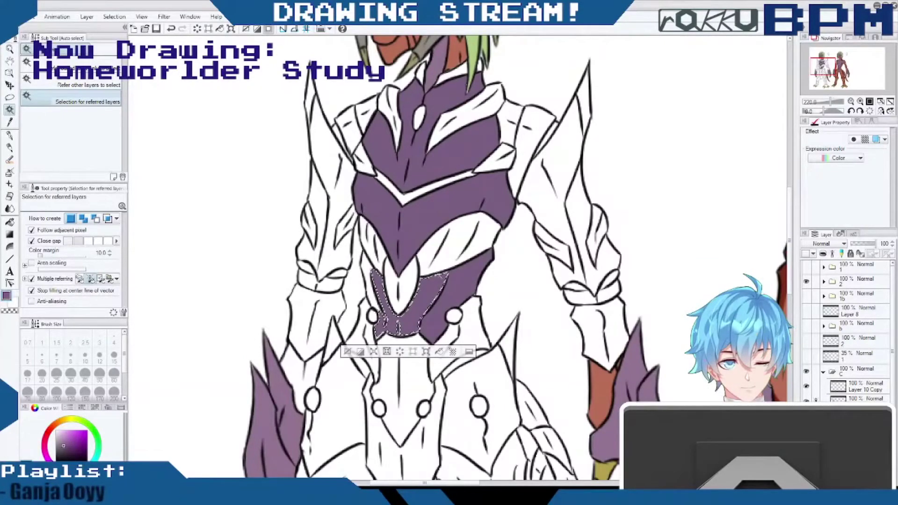
left_click(372, 294)
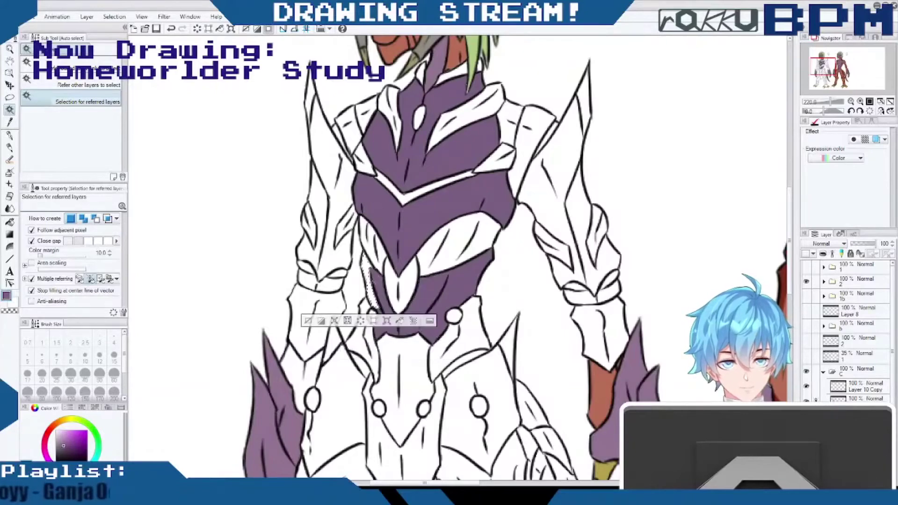
left_click(399, 321)
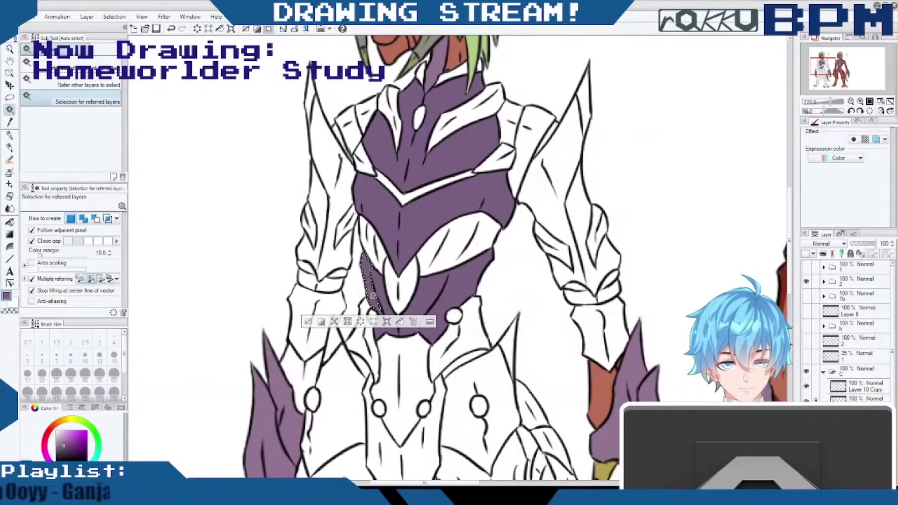
left_click(307, 321)
Choose a dark blue and fill the two hip plates beside the lower abdomen with it.
scroll(794, 250, "up", 3)
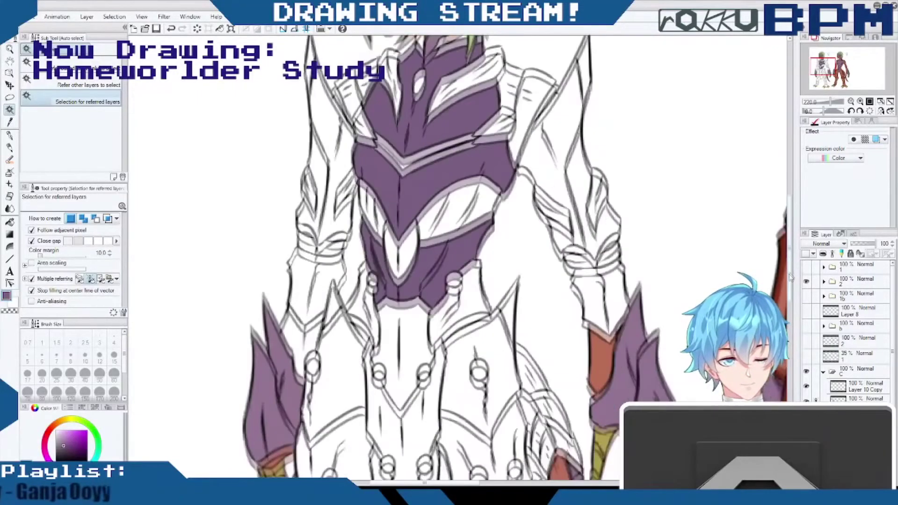
scroll(790, 270, "down", 5)
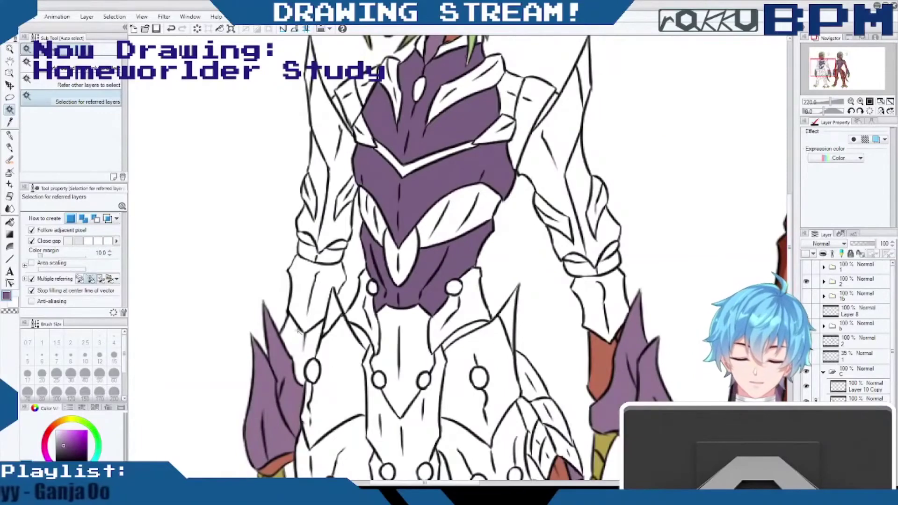
left_click(94, 456)
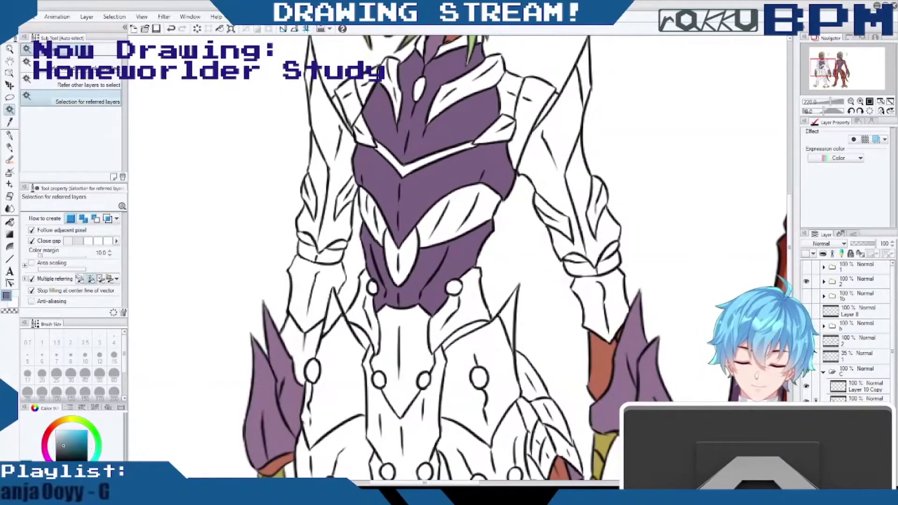
left_click(73, 446)
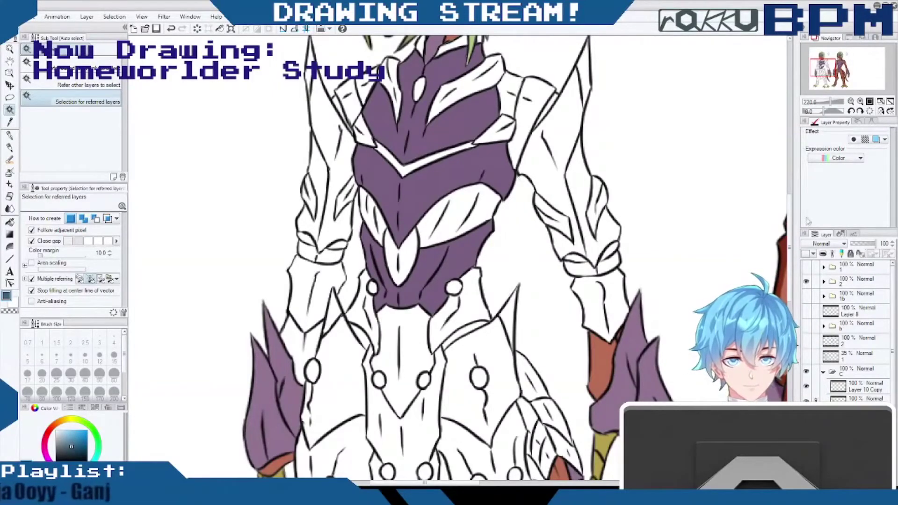
scroll(790, 245, "up", 2)
scroll(790, 246, "down", 3)
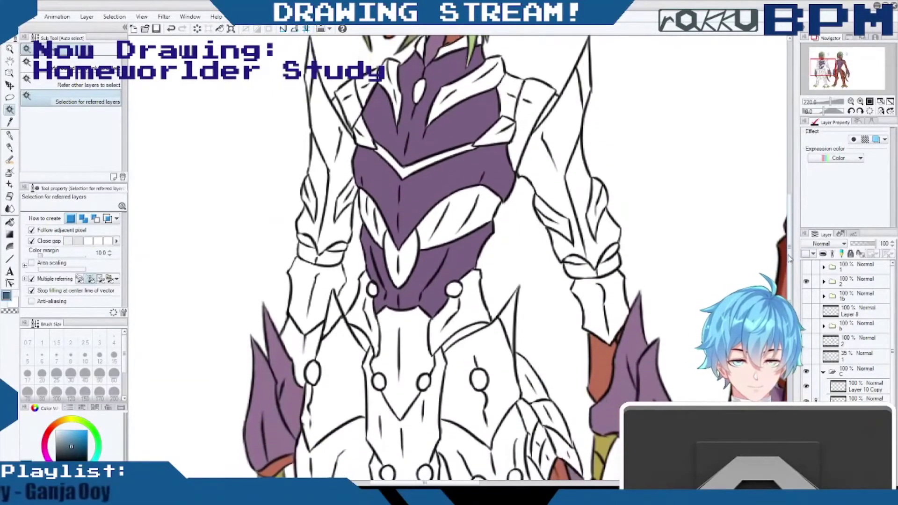
scroll(791, 246, "up", 3)
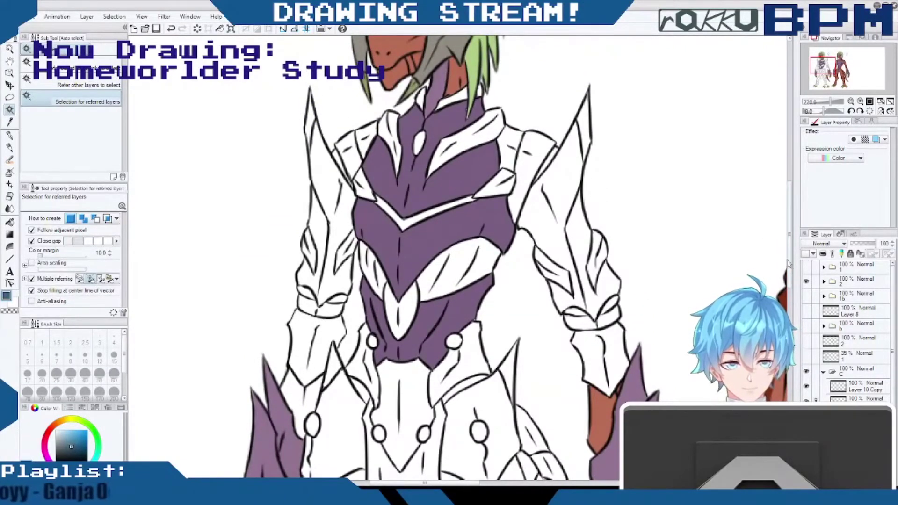
scroll(473, 351, "down", 3)
left_click(450, 304)
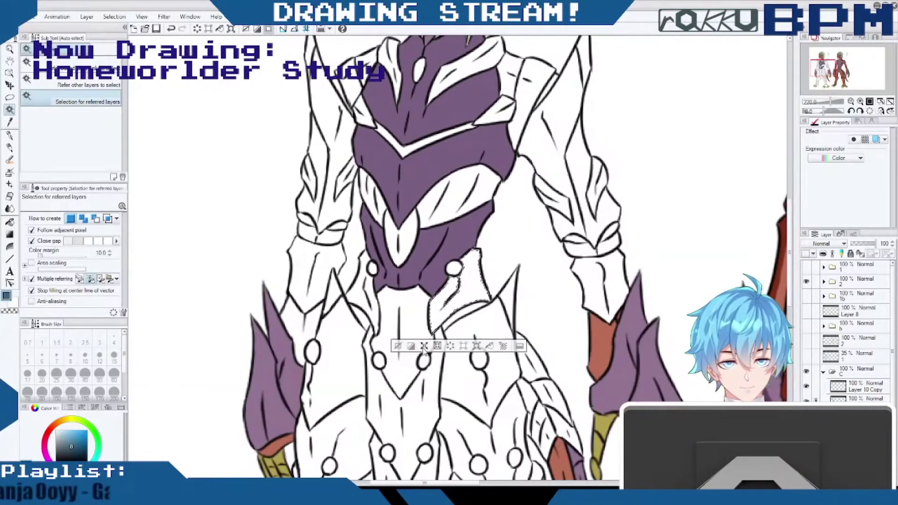
left_click(489, 346)
left_click(369, 297)
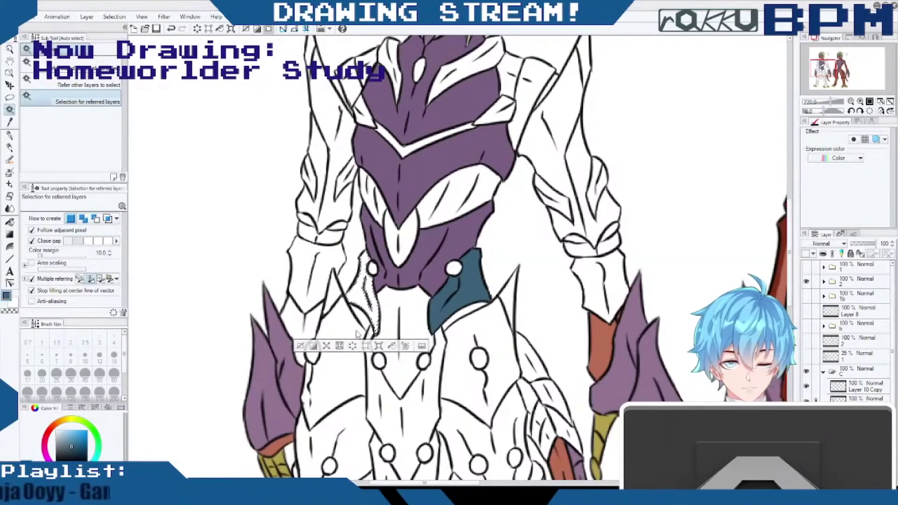
left_click(392, 347)
Fill the rib panels on both sides below the chest, including the small leftover gaps, with dark blue and deselect.
left_click(461, 203)
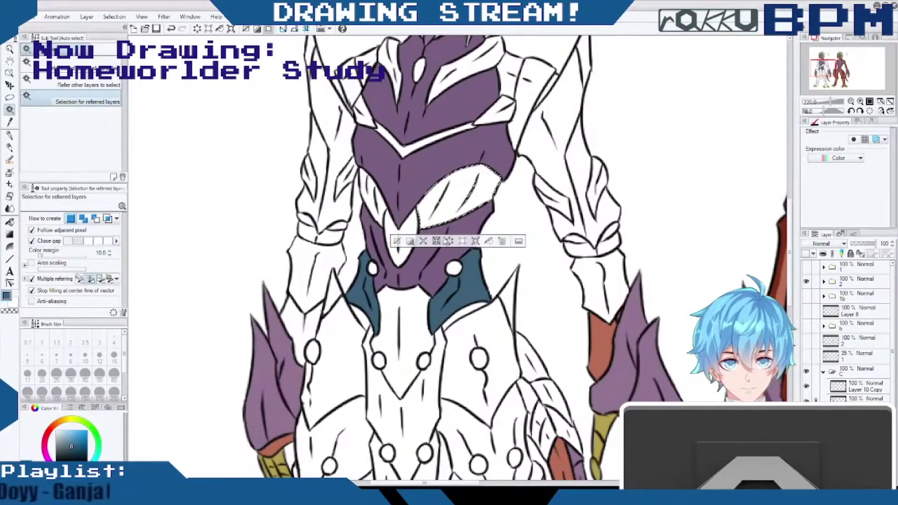
left_click(489, 241)
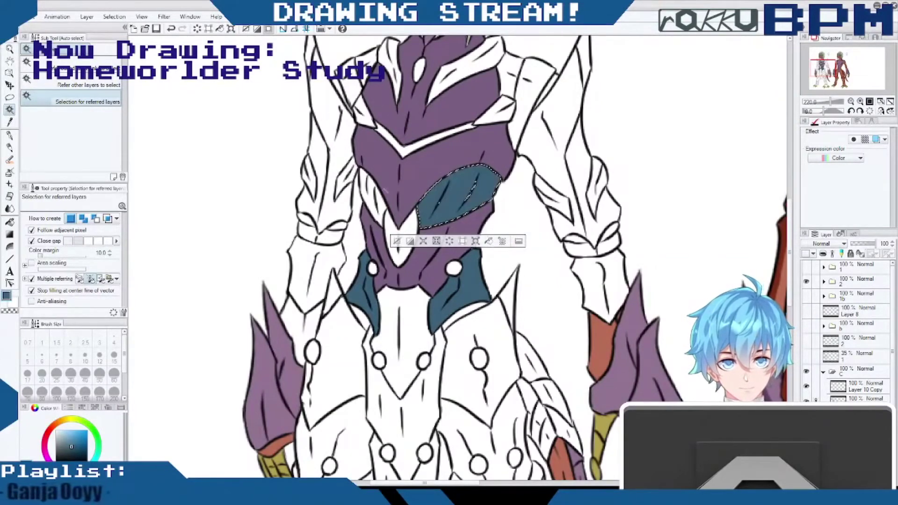
left_click(383, 201)
left_click(374, 203)
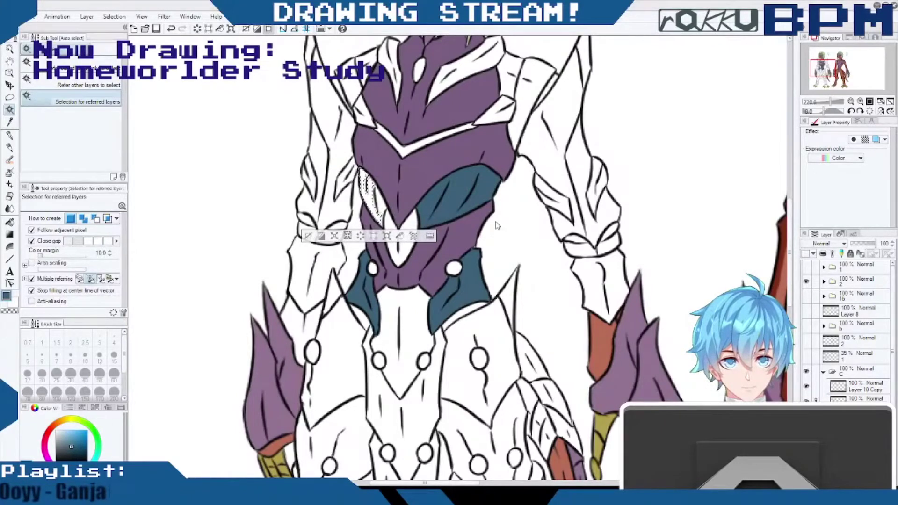
left_click(400, 235)
left_click(381, 201)
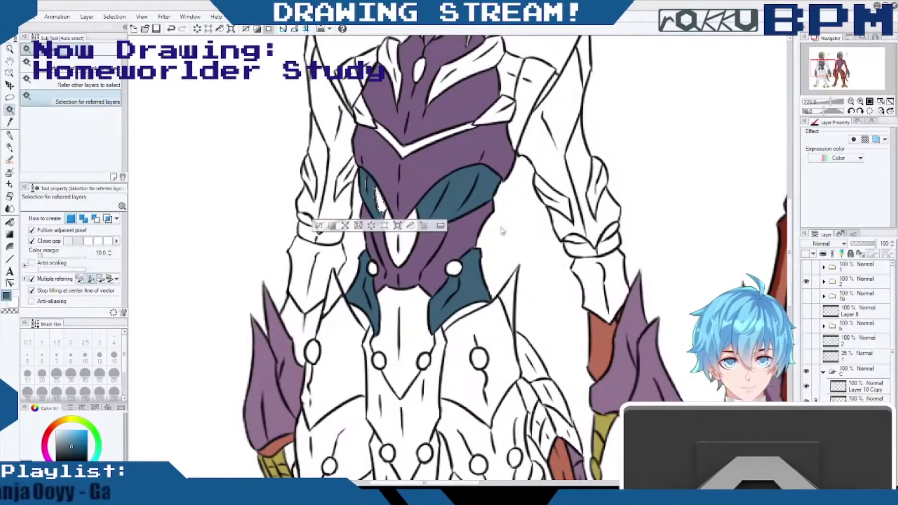
left_click(409, 226)
left_click(320, 225)
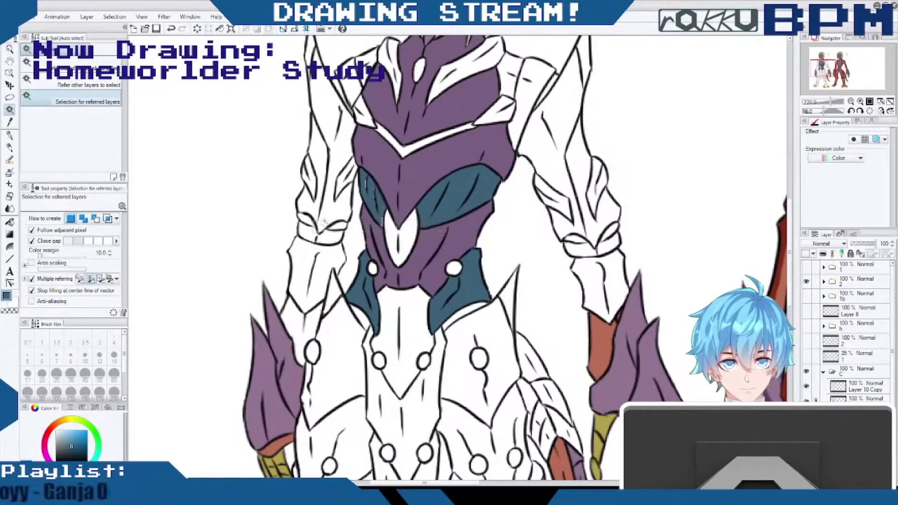
Fill the two shoulder sections beneath the green hair side of the figure with dark blue.
left_click_drag(789, 281, 794, 232)
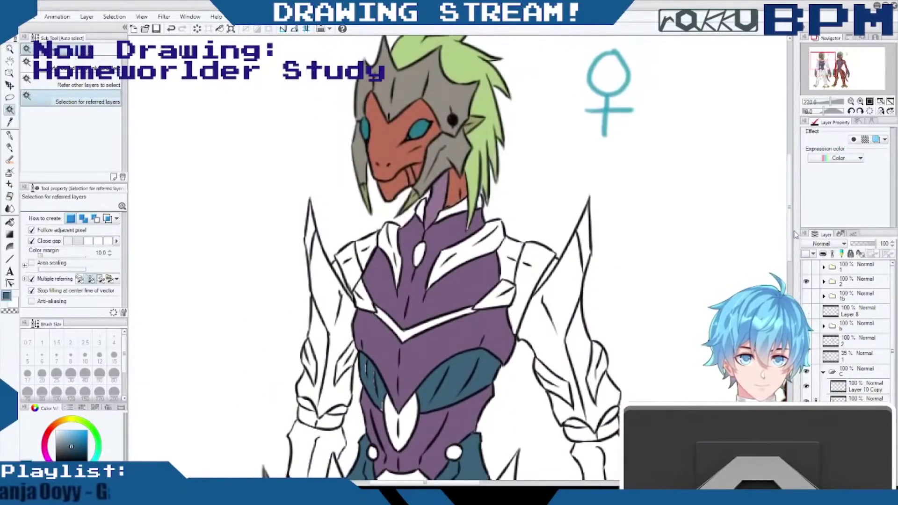
left_click(518, 246)
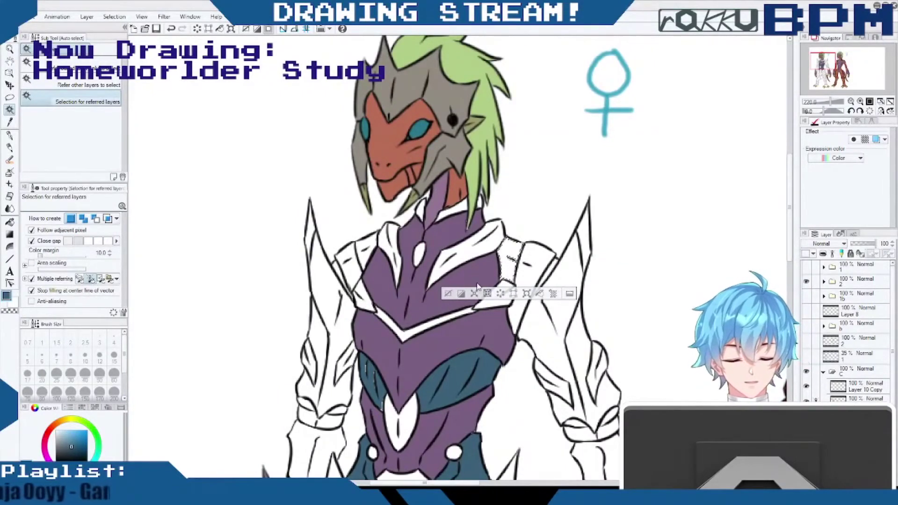
key("e")
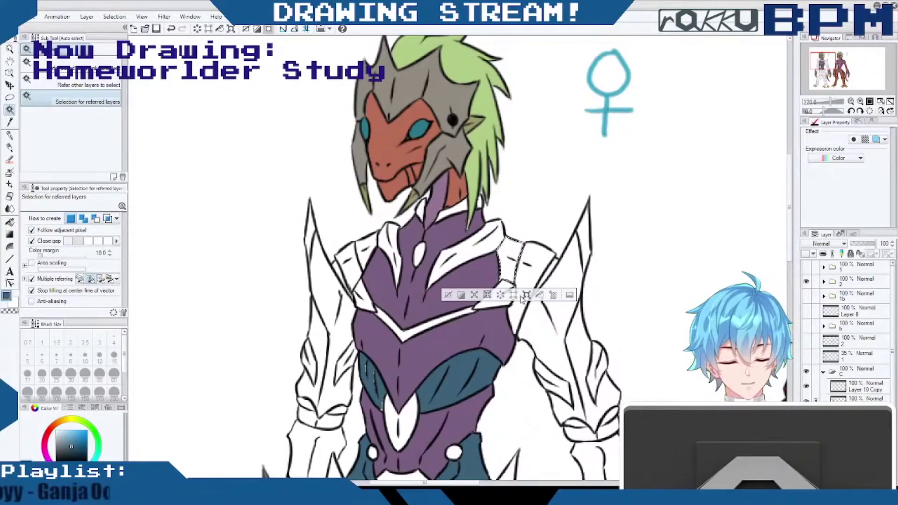
left_click(487, 295)
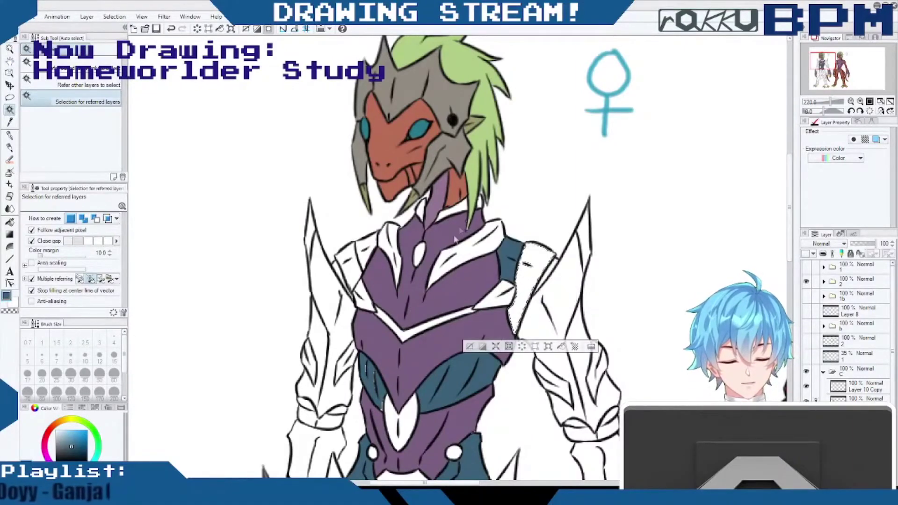
left_click(561, 347)
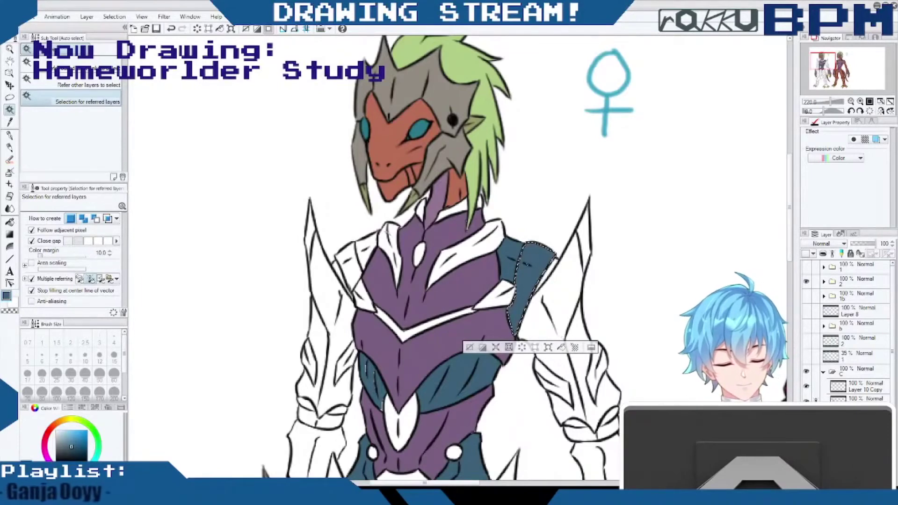
Fill the sections of the opposite shoulder with the same dark blue and clear the selection.
left_click(368, 244)
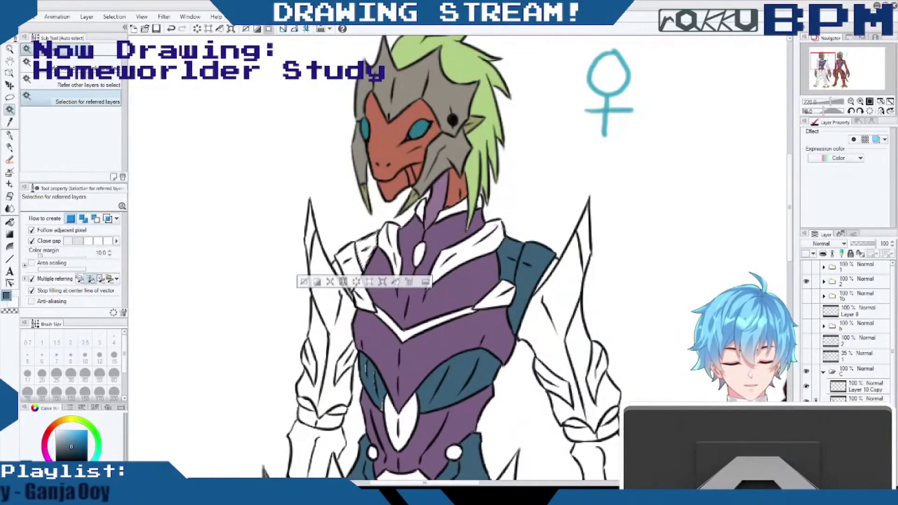
left_click(396, 281)
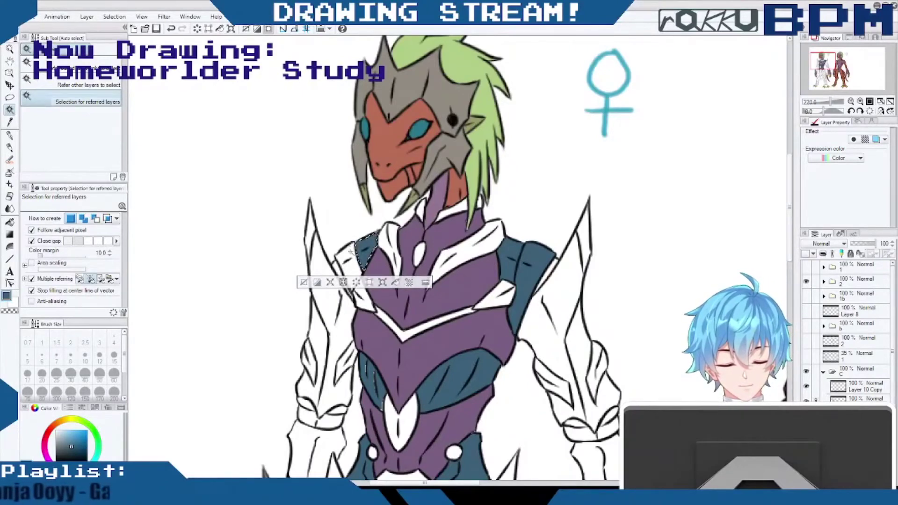
key("alt+BackSpace")
left_click(349, 255)
left_click(352, 266)
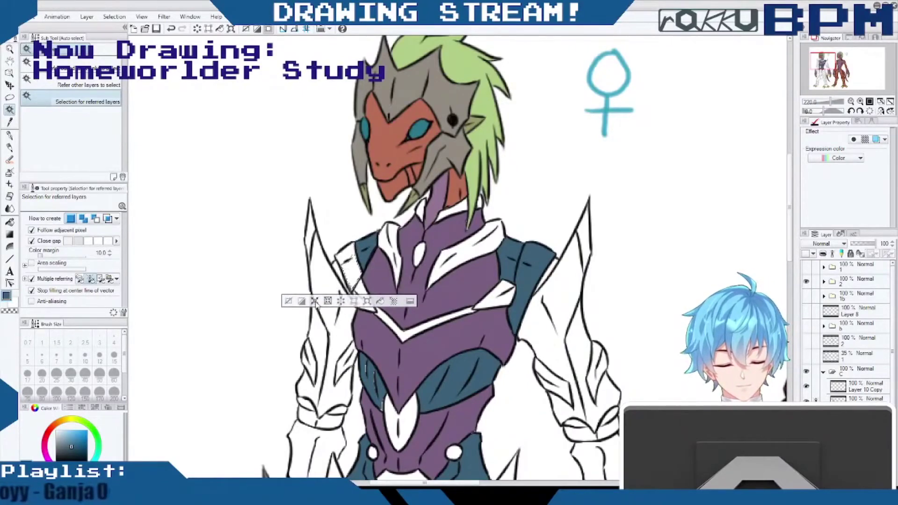
left_click(380, 302)
left_click(346, 255)
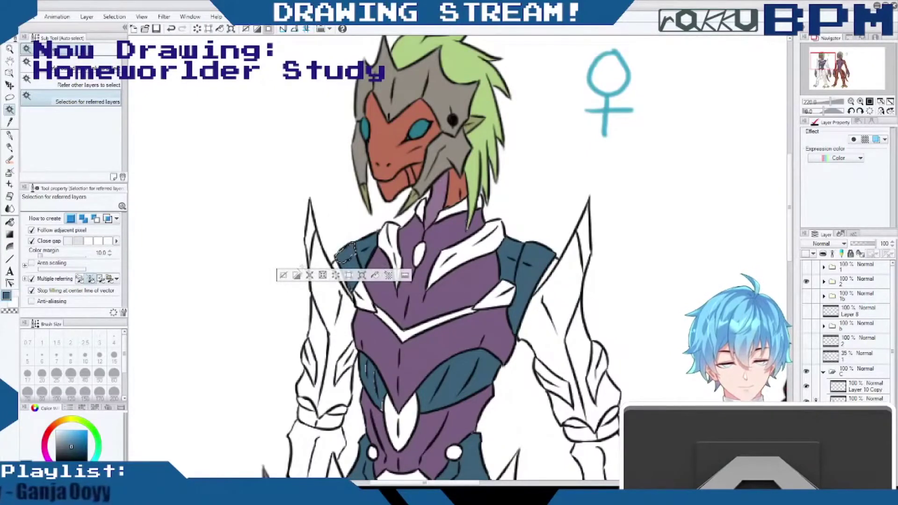
left_click(284, 276)
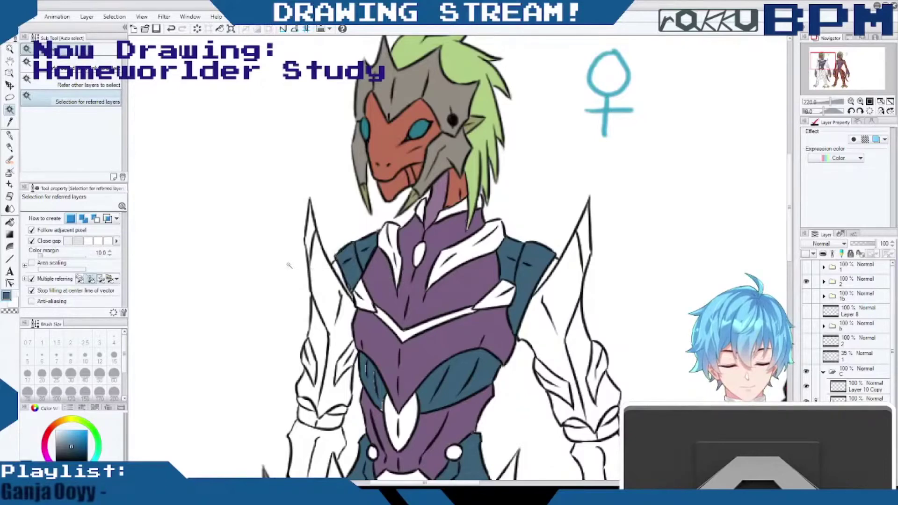
Choose a muted blue-grey and fill the large curved chest plate on the hair side of the figure with it.
scroll(790, 279, "down", 3)
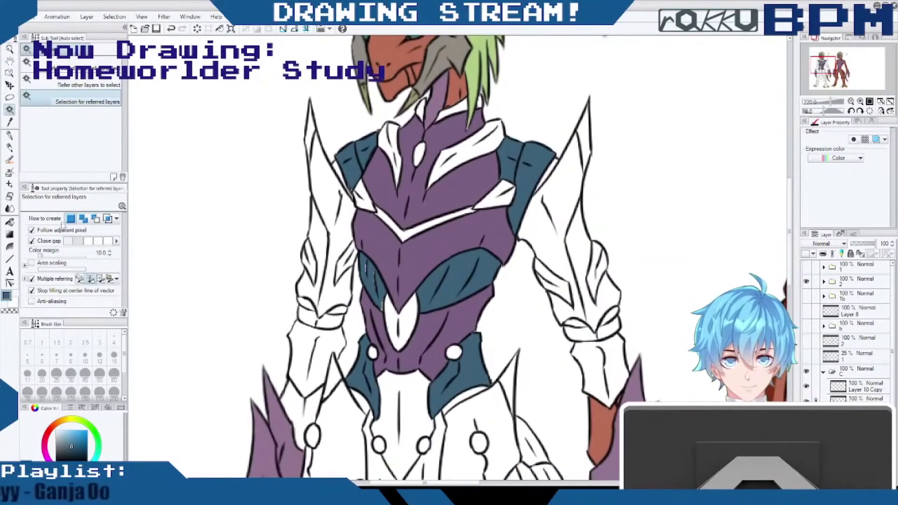
key("p")
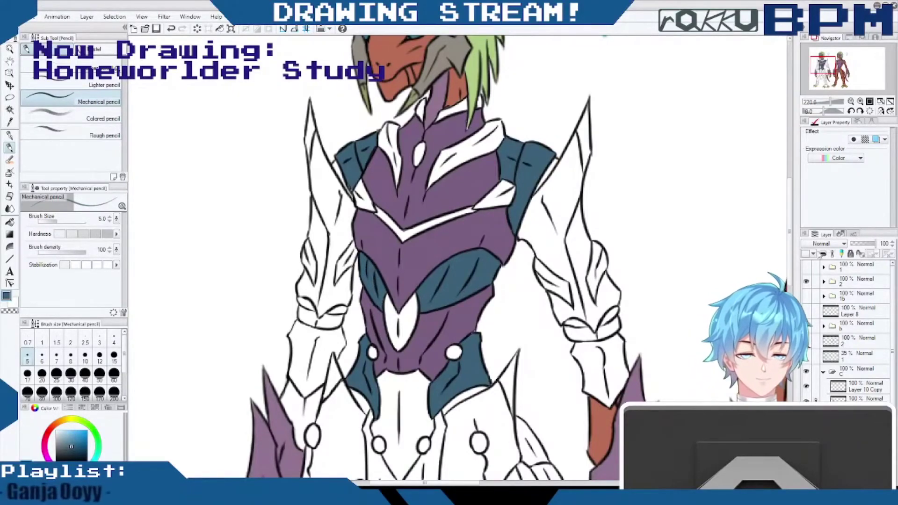
left_click_drag(790, 272, 792, 257)
scroll(792, 261, "up", 2)
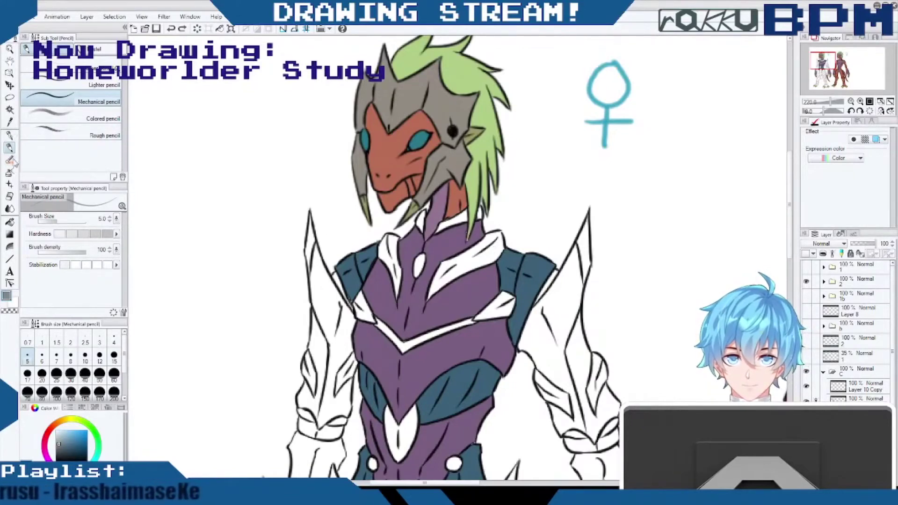
left_click(10, 110)
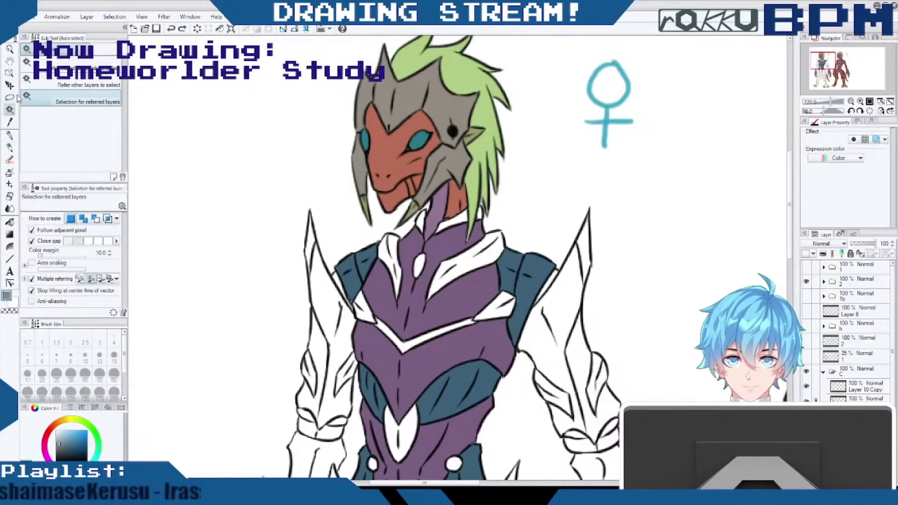
left_click(486, 253)
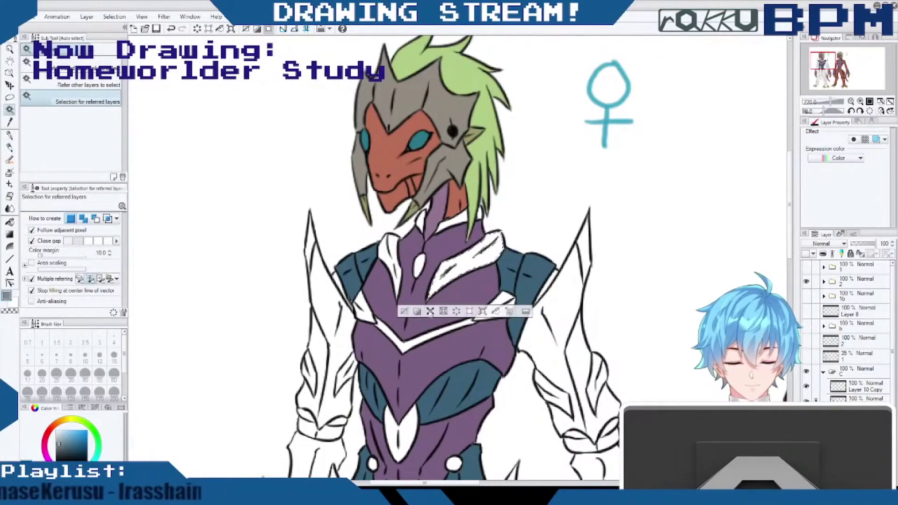
left_click(495, 311)
Fill the matching curved chest plate on the opposite side, including its leftover lower tip, with the same blue-grey.
left_click(392, 270)
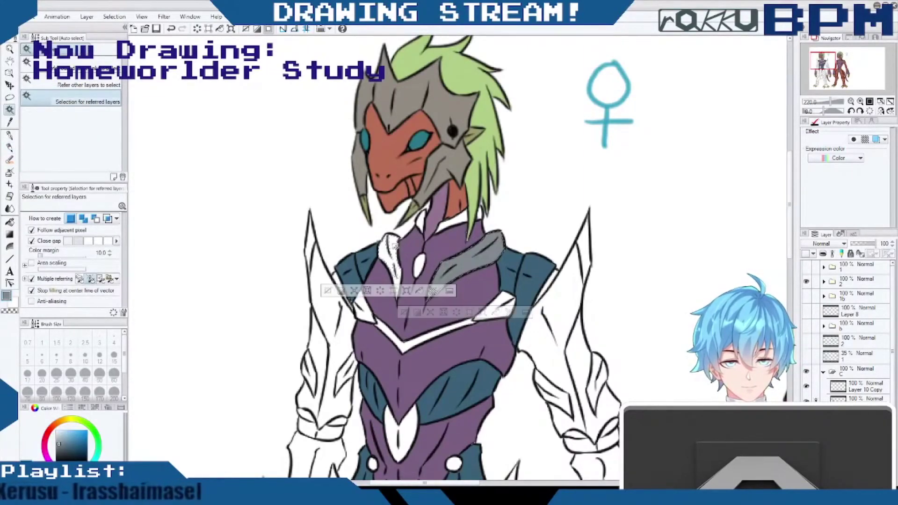
left_click(354, 291)
left_click(397, 281)
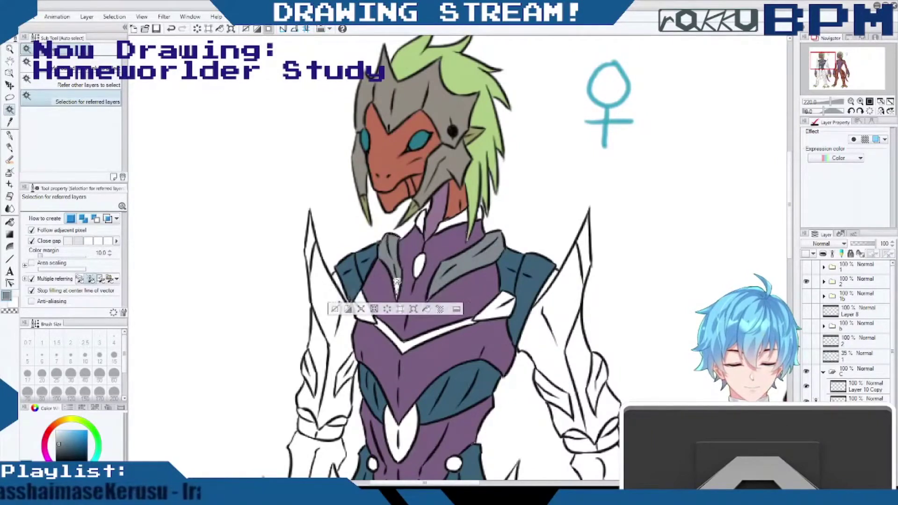
left_click(361, 309)
left_click(510, 233)
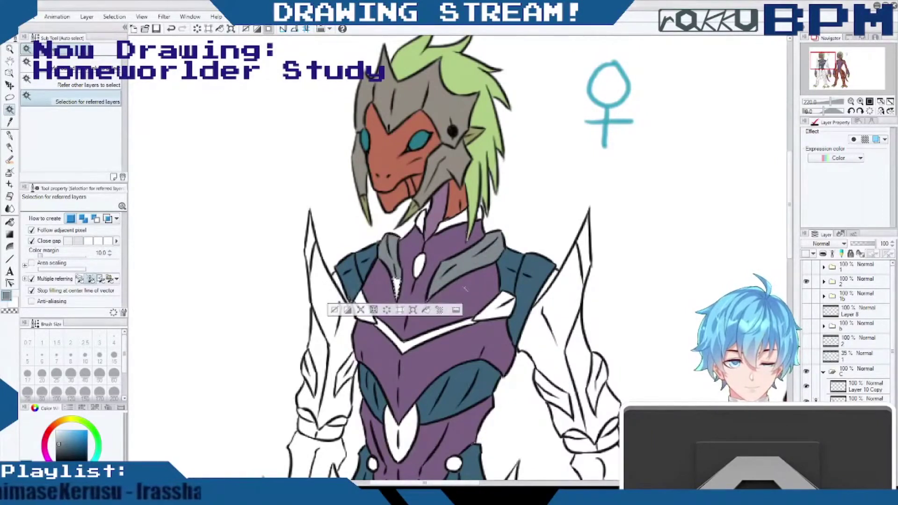
left_click(427, 313)
Fill the two small plates at the outer ends of the chest's V-shaped band with blue-grey and deselect.
left_click(492, 313)
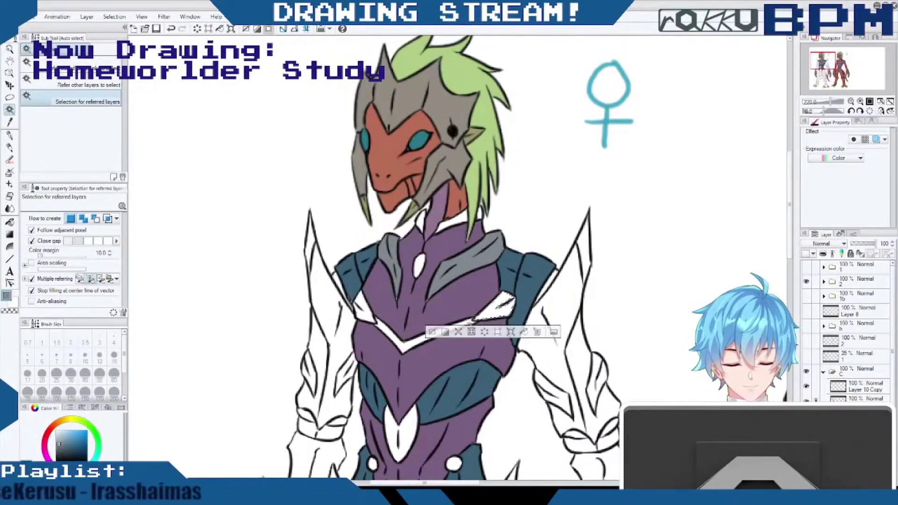
left_click(459, 333)
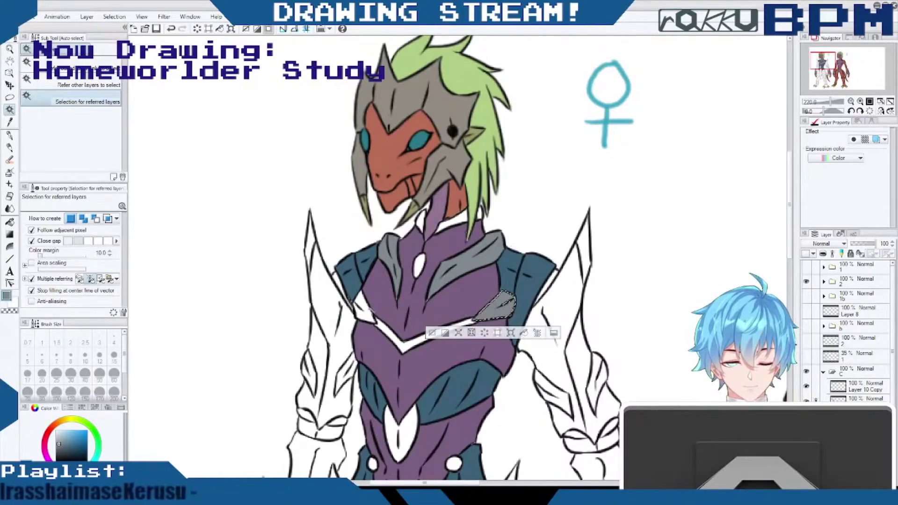
left_click(362, 311)
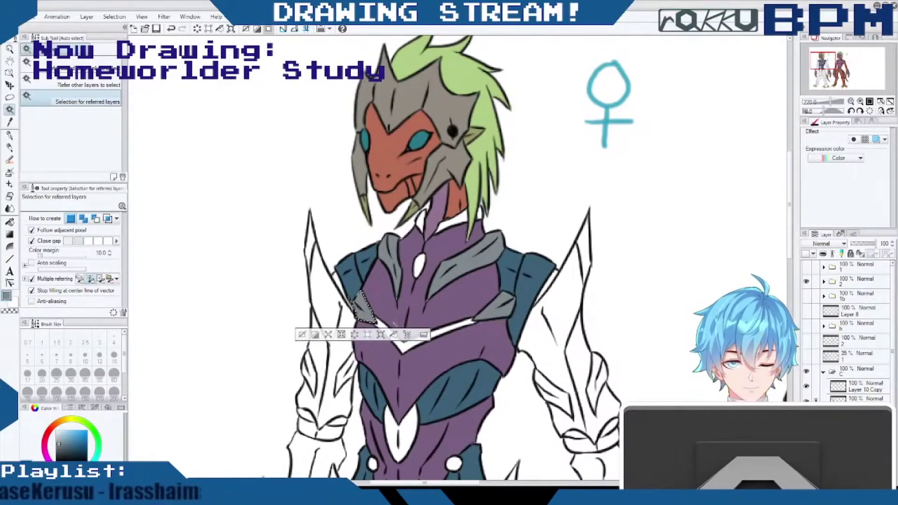
left_click(302, 334)
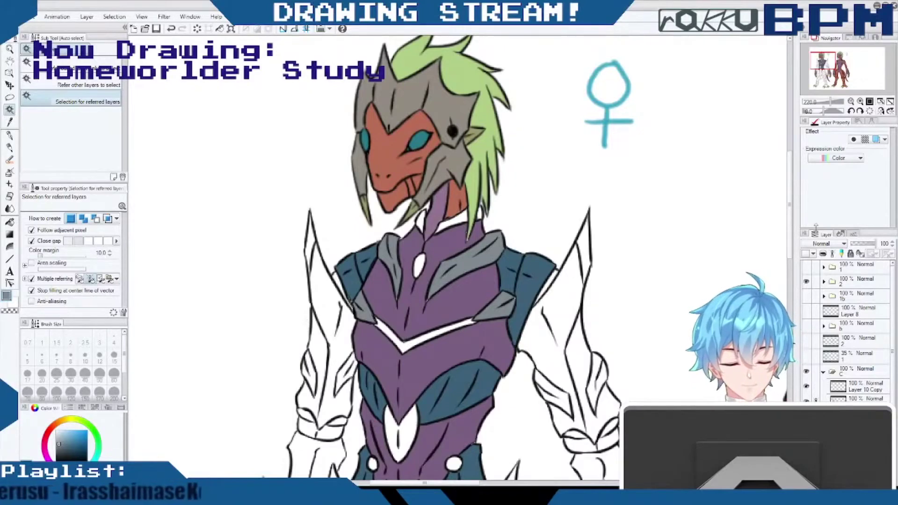
Pick up the dark blue from the shoulder, fill the collar pieces around the neck with it, and deselect.
scroll(794, 257, "down", 5)
scroll(791, 254, "up", 5)
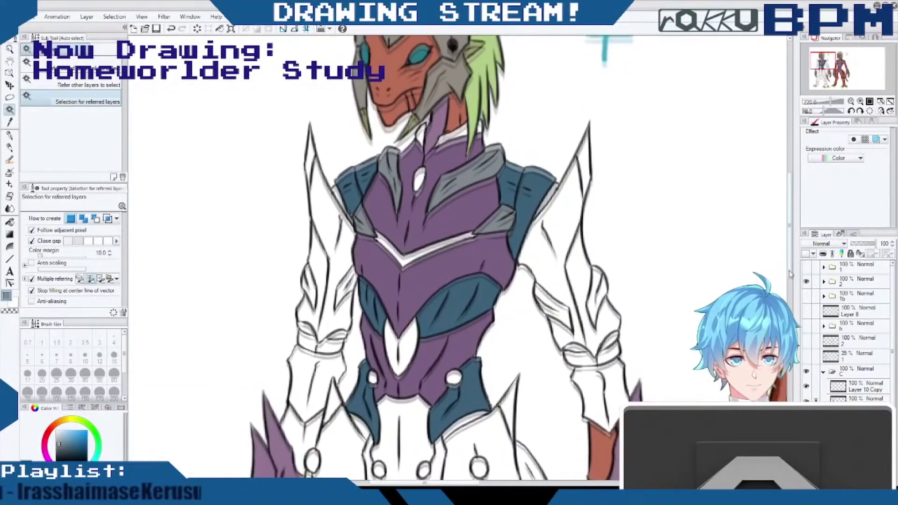
left_click_drag(791, 254, 790, 252)
left_click(535, 259, "alt")
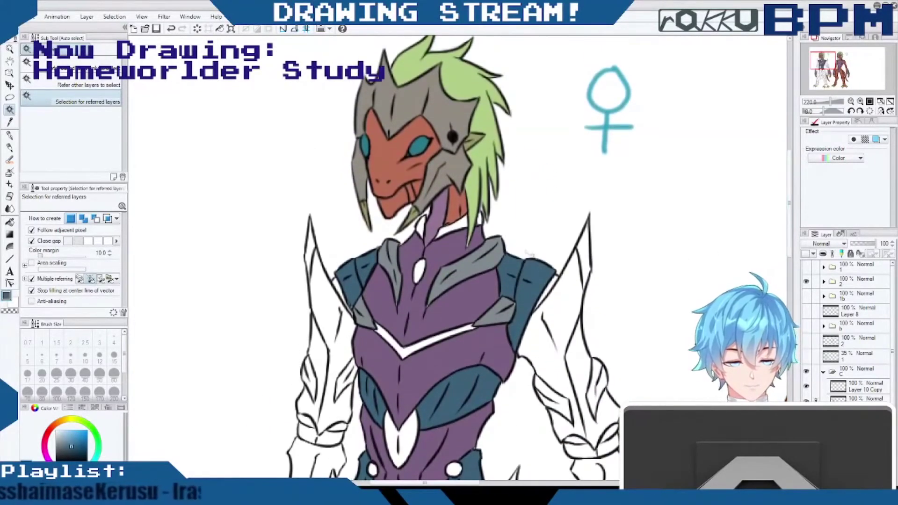
left_click(463, 223)
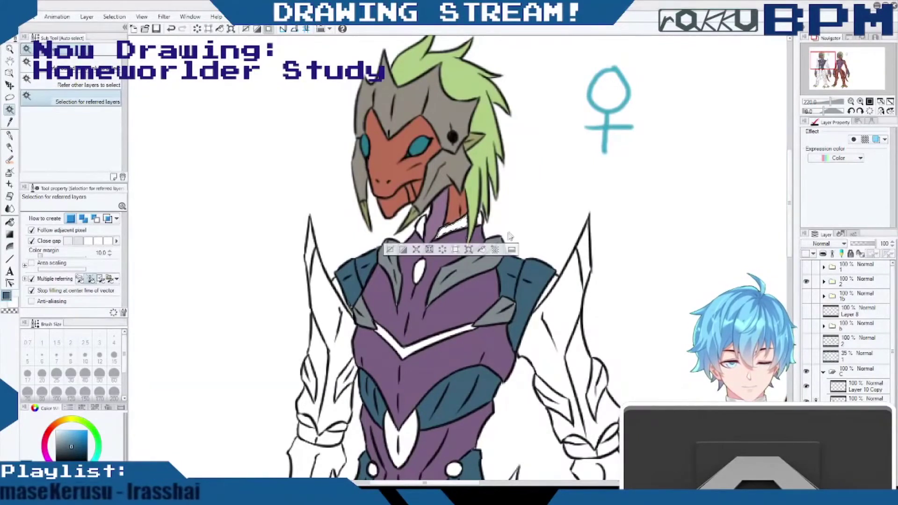
left_click(481, 251)
left_click(478, 219)
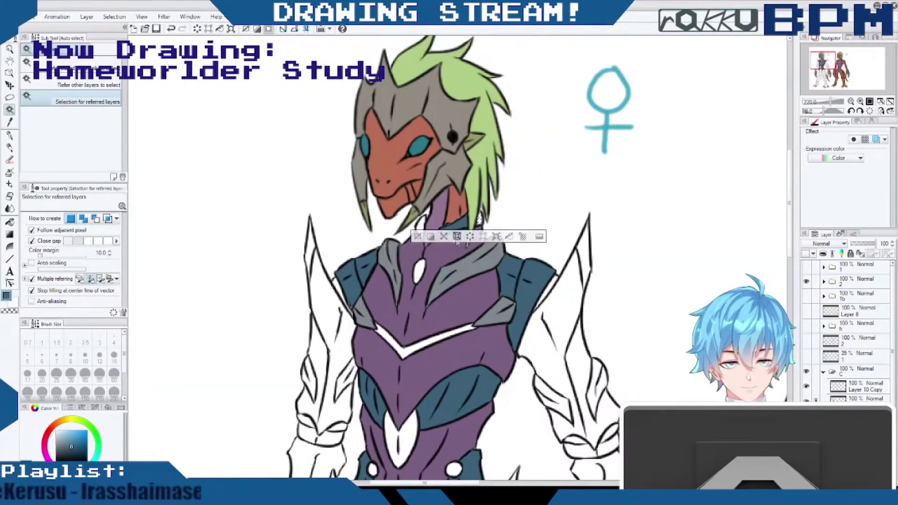
left_click(509, 236)
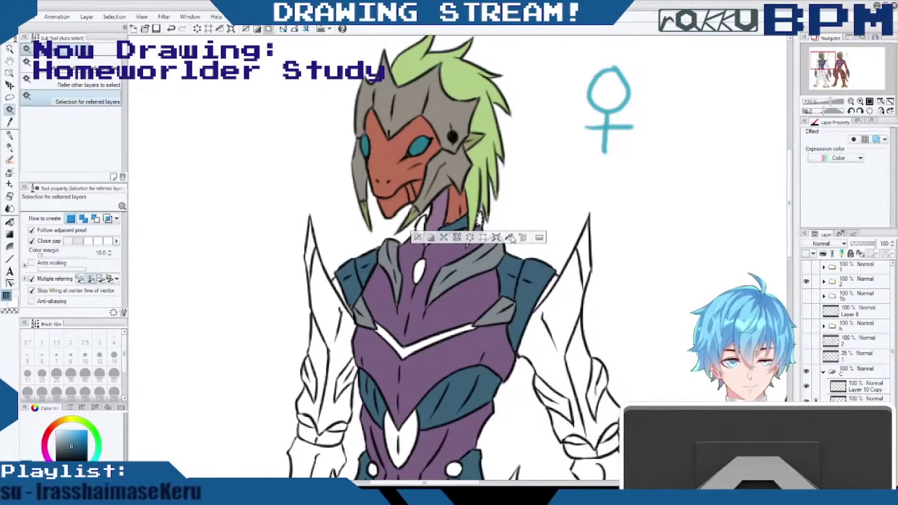
left_click(420, 224)
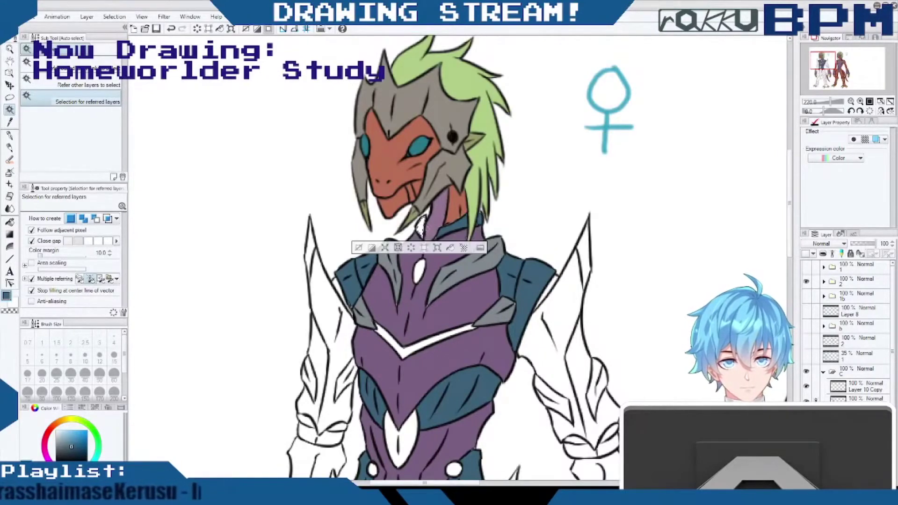
left_click(449, 248)
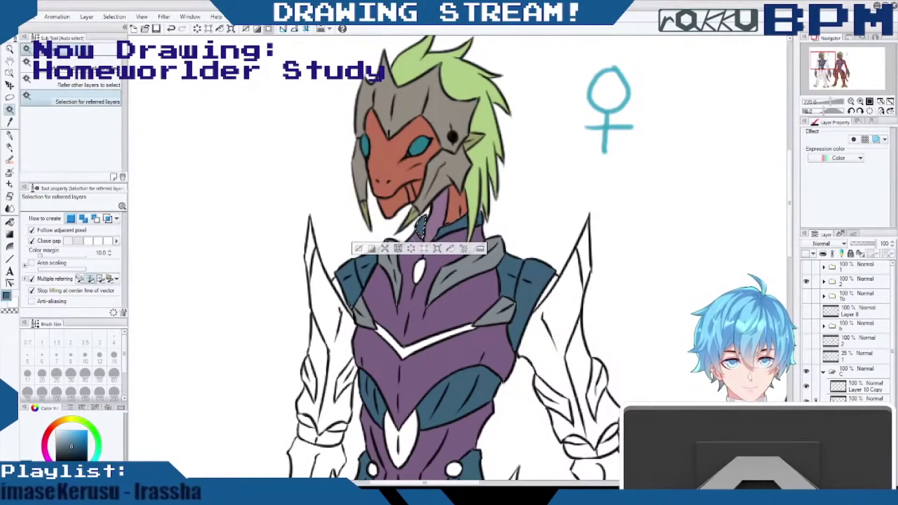
left_click(360, 247)
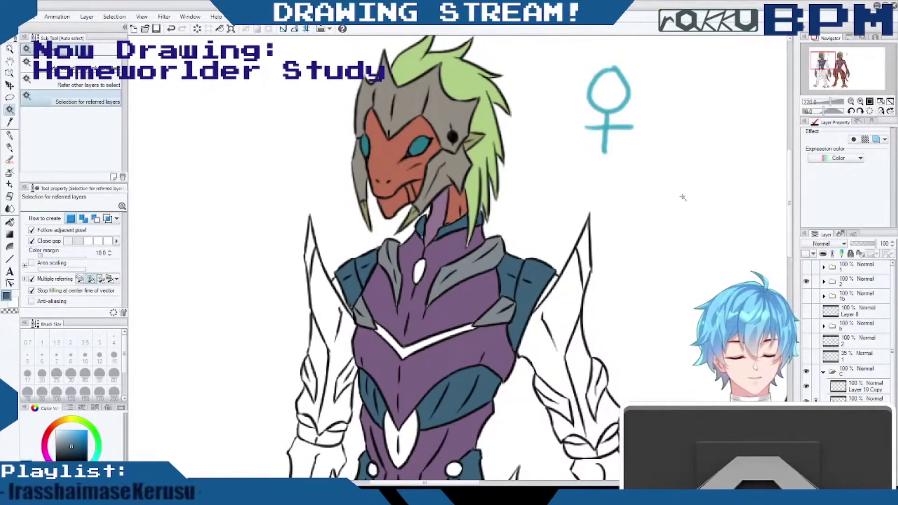
Fill the inner and outer upper-arm sections on the hair side of the figure with the body's purple.
left_click_drag(790, 236, 785, 261)
left_click(559, 192)
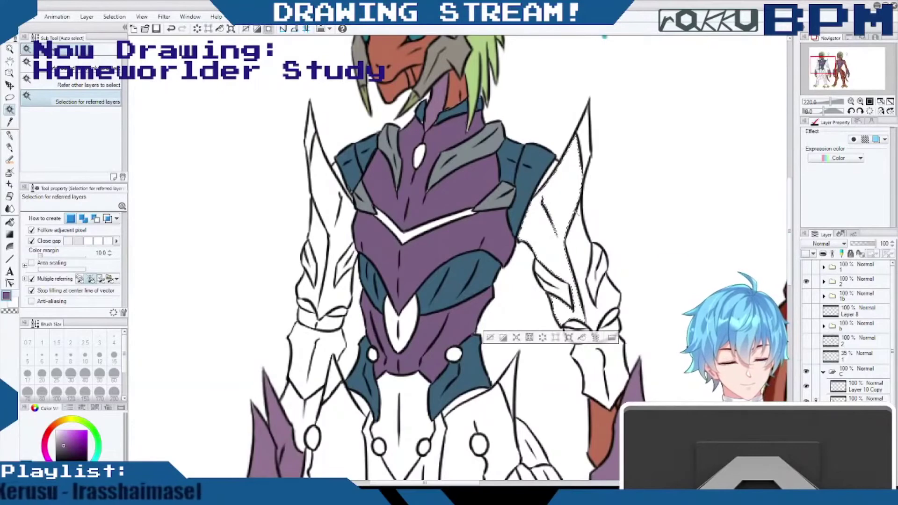
left_click(530, 336)
left_click(503, 228)
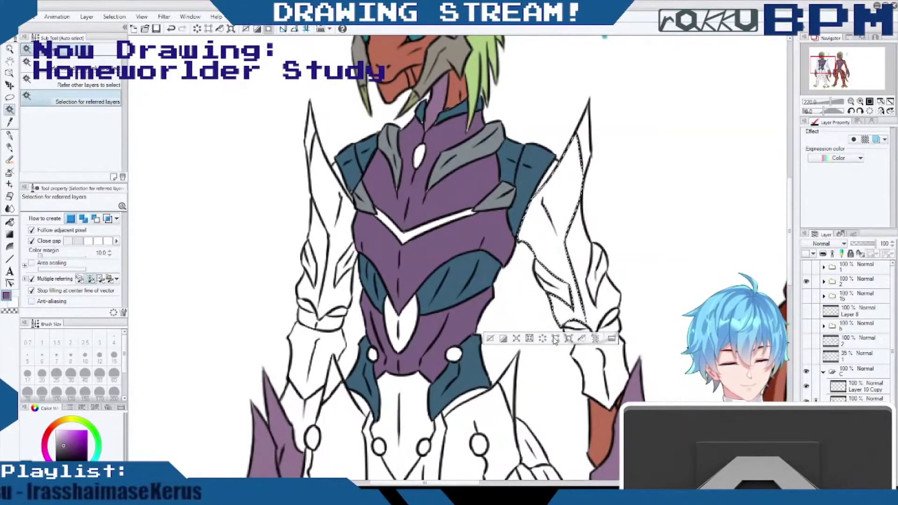
left_click(581, 338)
left_click(581, 244)
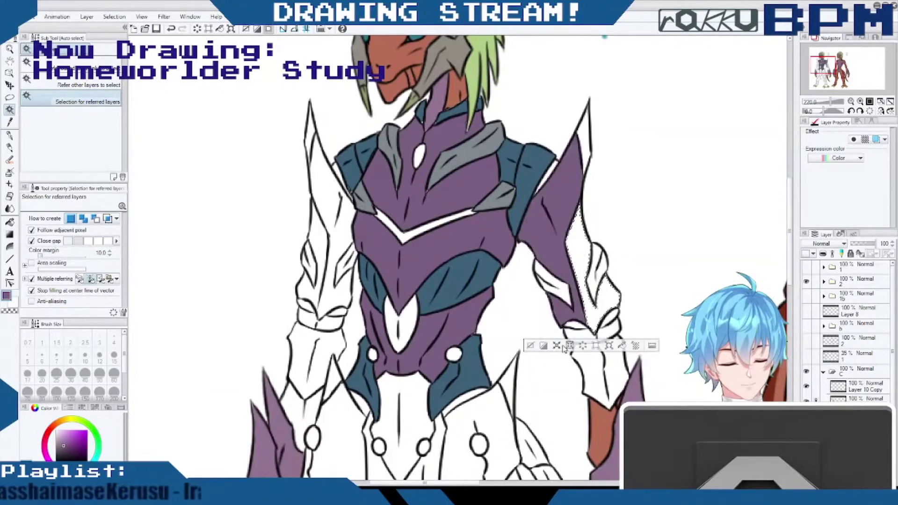
left_click(492, 252)
left_click(622, 345)
Fill the forearm section below the elbow band of the same arm with purple.
mouse_move(789, 281)
left_mouse_down()
mouse_move(789, 301)
mouse_move(789, 289)
left_mouse_up()
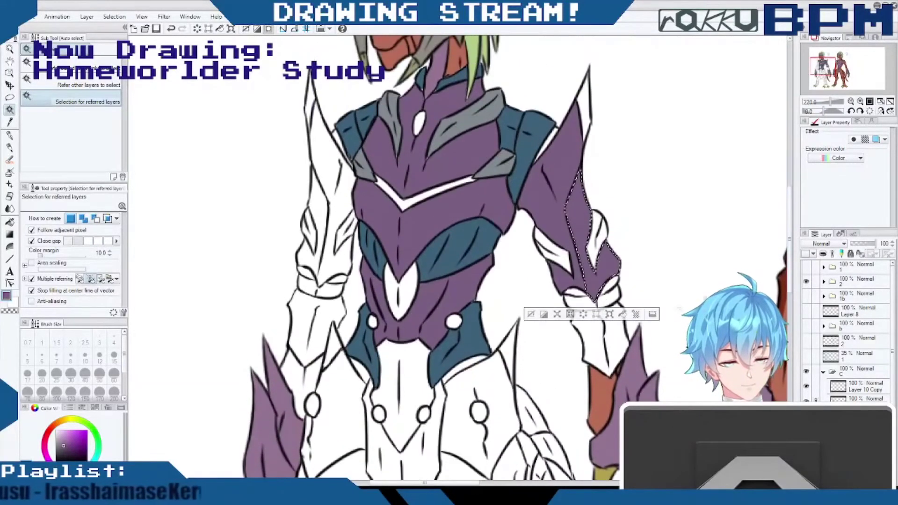
left_click(598, 339)
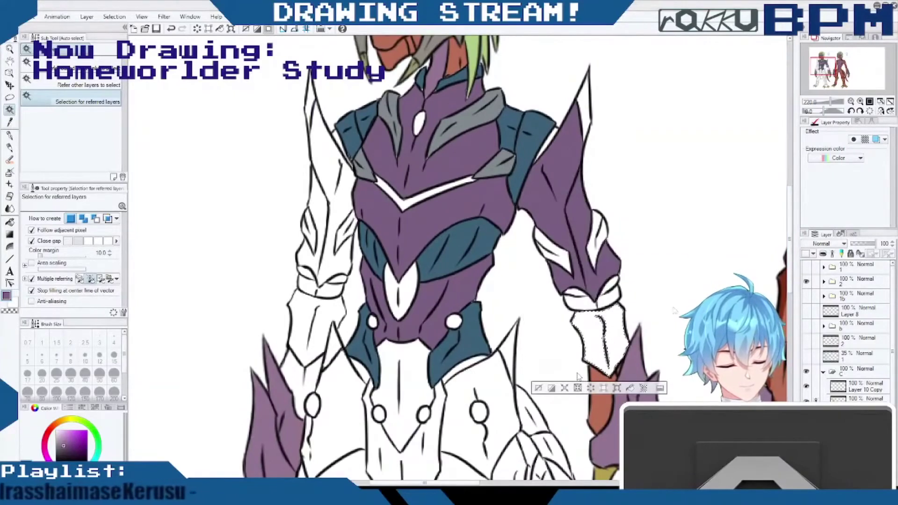
key("alt+BackSpace")
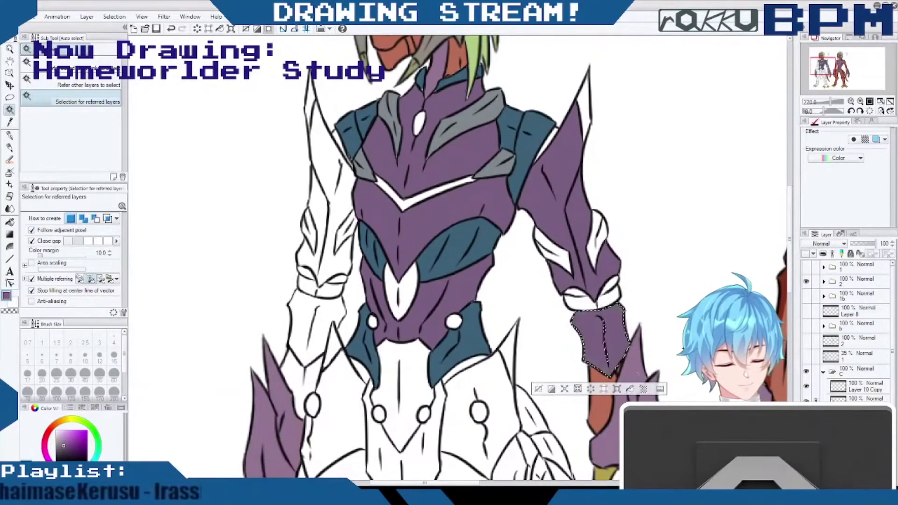
left_click(344, 185)
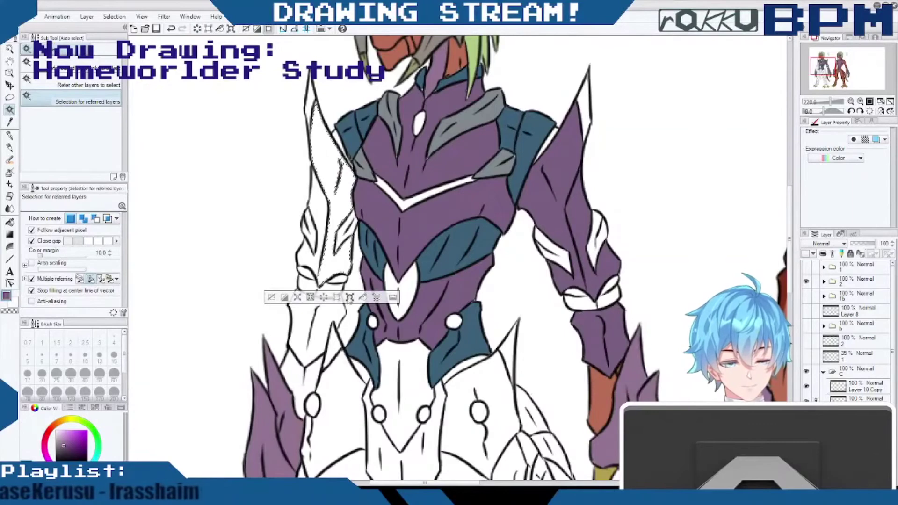
left_click(343, 162)
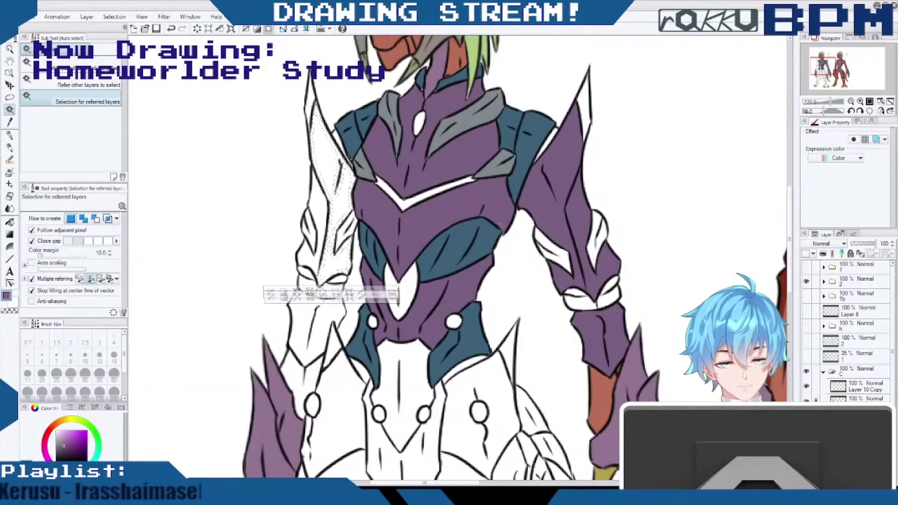
left_click(367, 293)
left_click(271, 292)
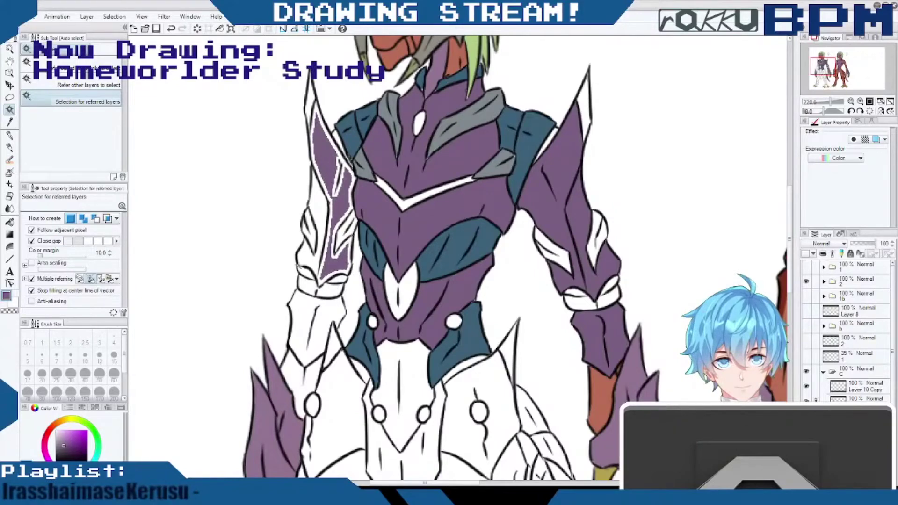
key("ctrl+z")
key("ctrl+z")
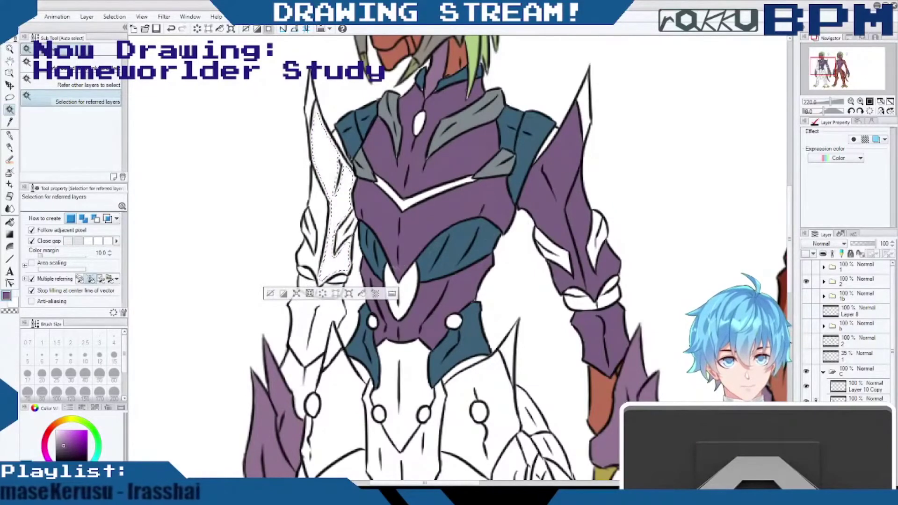
left_click(270, 294)
Fill the inner and outer upper-arm sections of the opposite arm with the same purple.
left_click(328, 173)
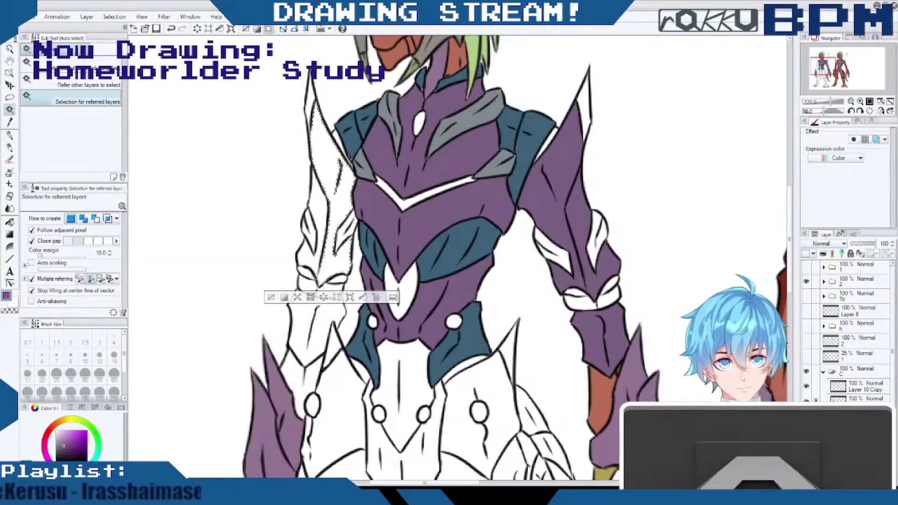
left_click(363, 298)
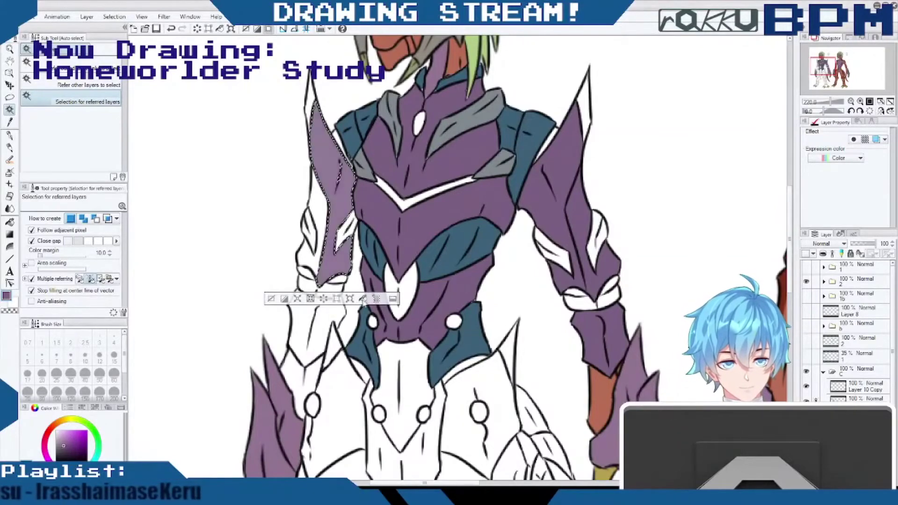
left_click(320, 212)
left_click(275, 286)
left_click(514, 233)
left_click(344, 289)
Select the whole forearm section below that arm's elbow band, including its centre line, and fill it with purple.
left_click(332, 311)
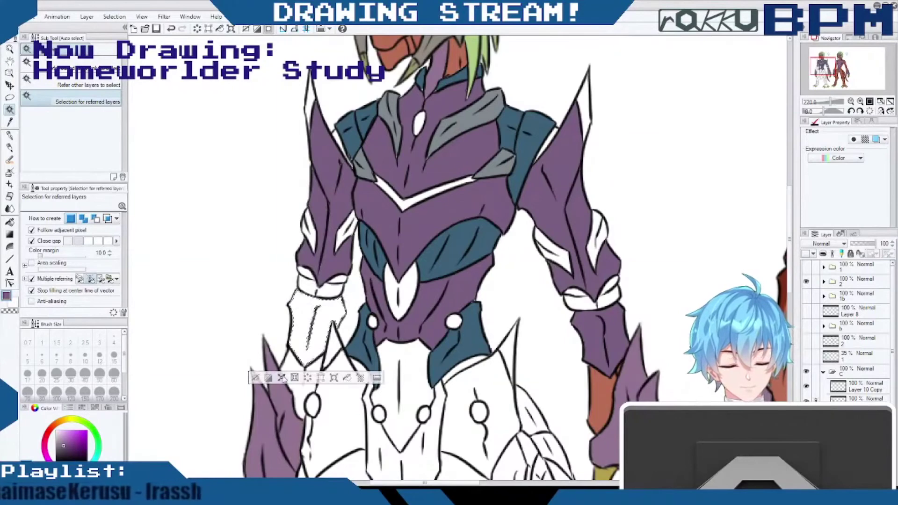
left_click(506, 235)
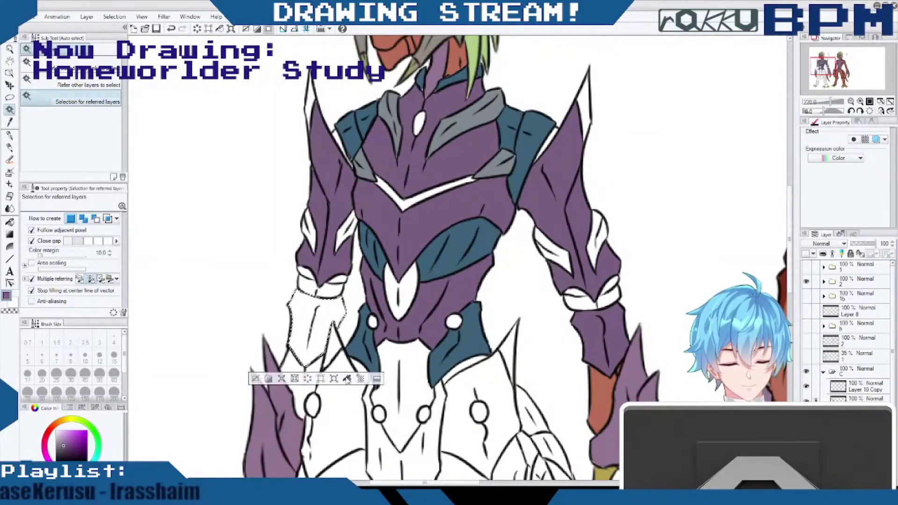
left_click(347, 378)
left_click_drag(790, 240, 789, 269)
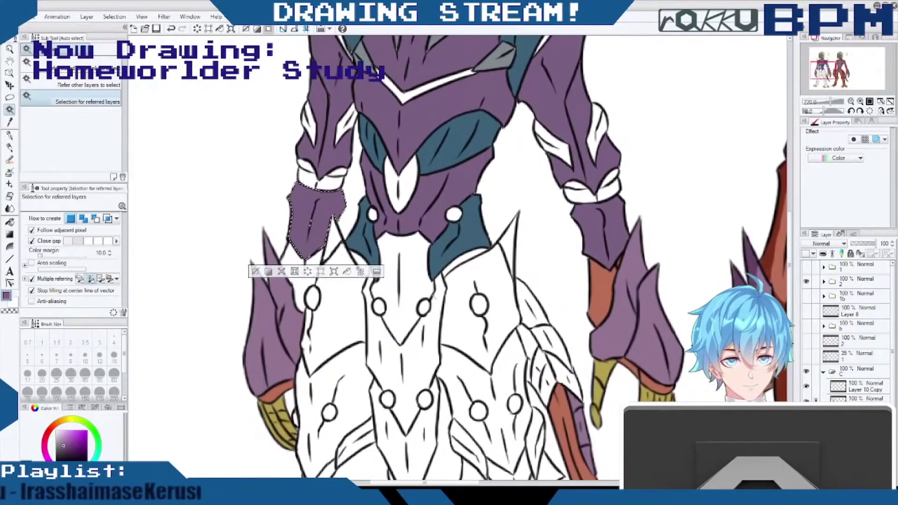
Fill the bare wrist section below the hair-side forearm with the orange-red sampled from the opposite wrist.
left_click(257, 271)
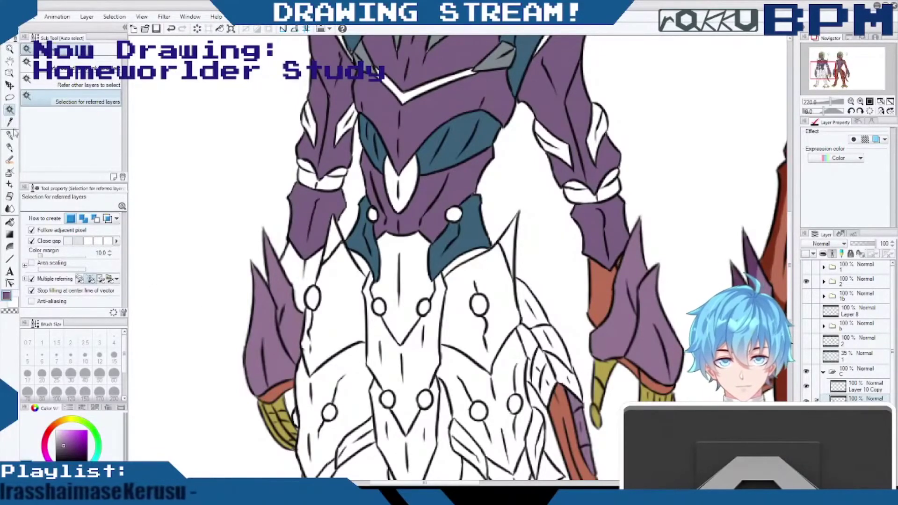
left_click(10, 148)
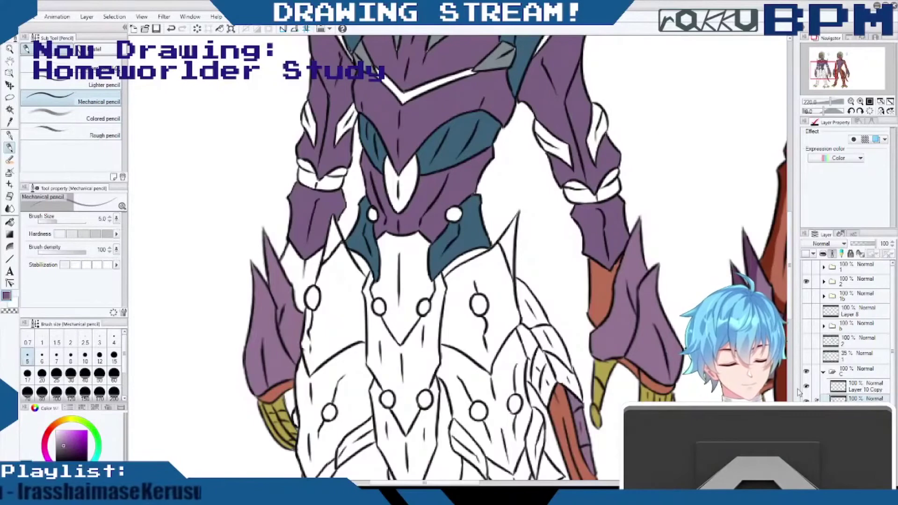
left_click(604, 287, "alt")
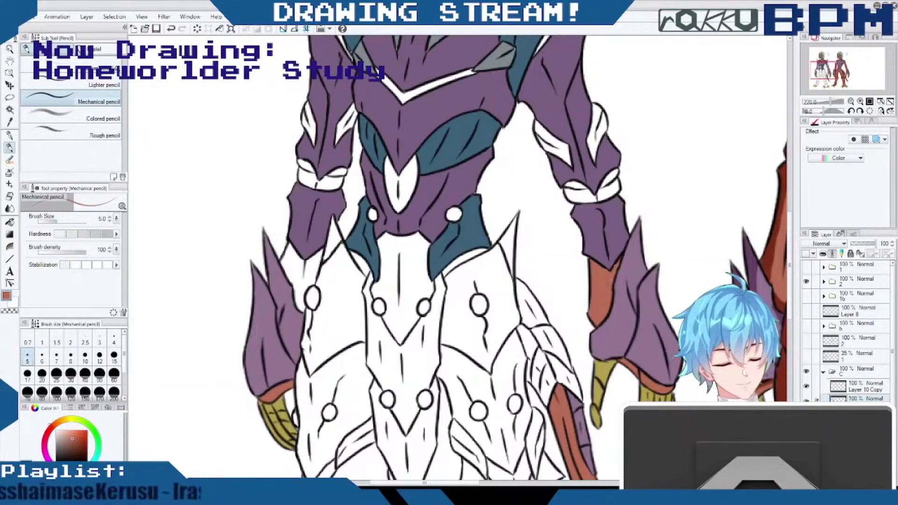
left_click(856, 416)
left_click(806, 416)
left_click(806, 416)
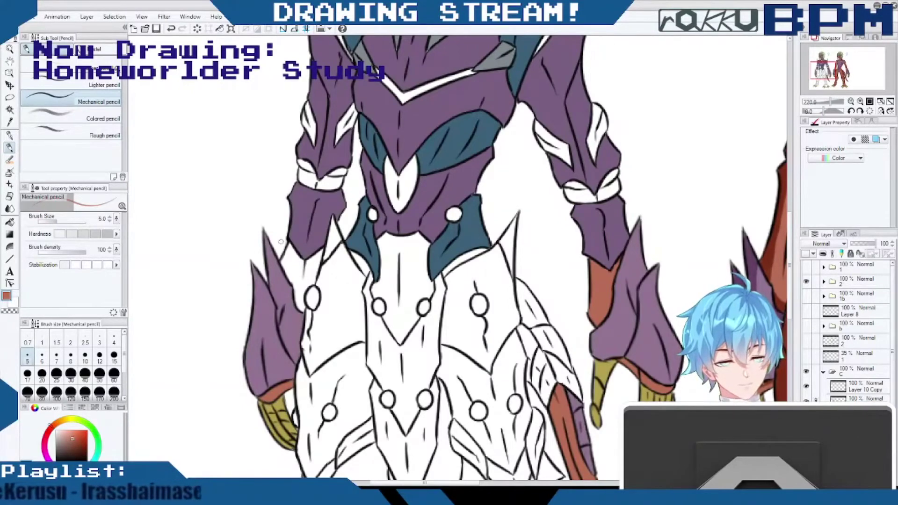
left_click(17, 107)
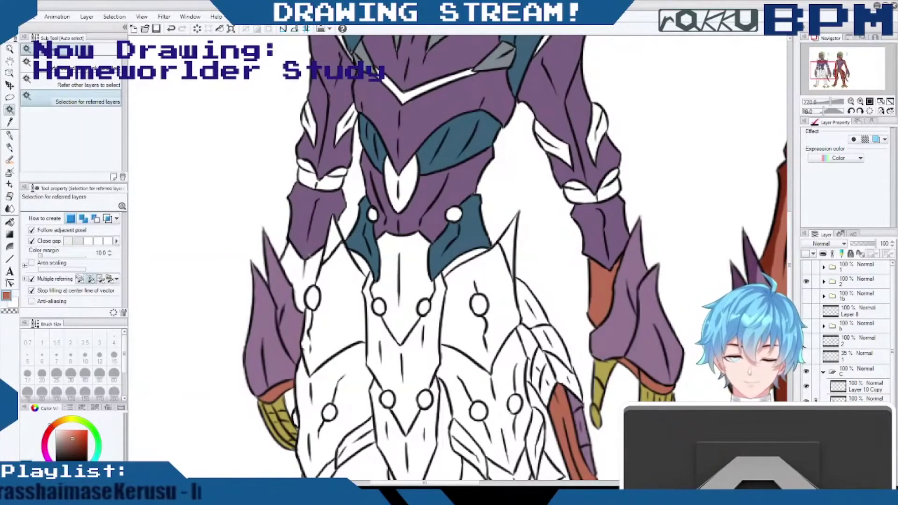
left_click(299, 272)
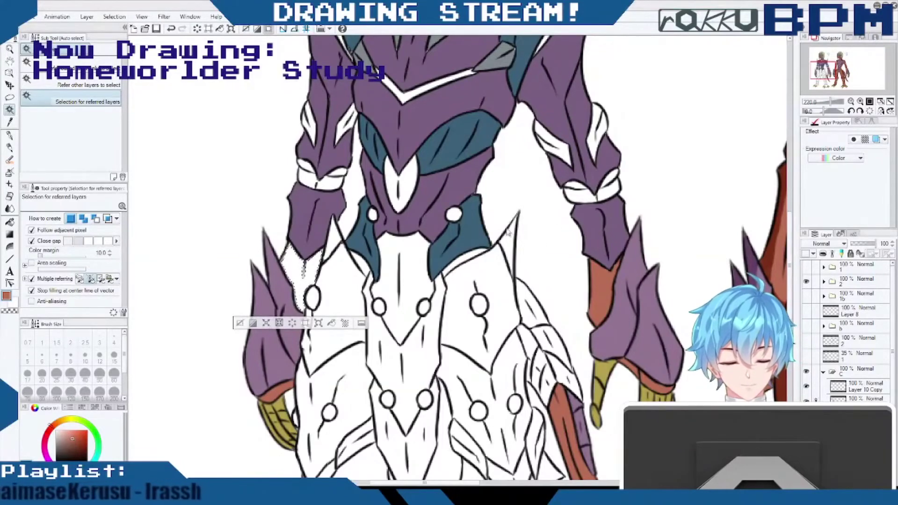
left_click(331, 323)
key("ctrl+d")
key("p")
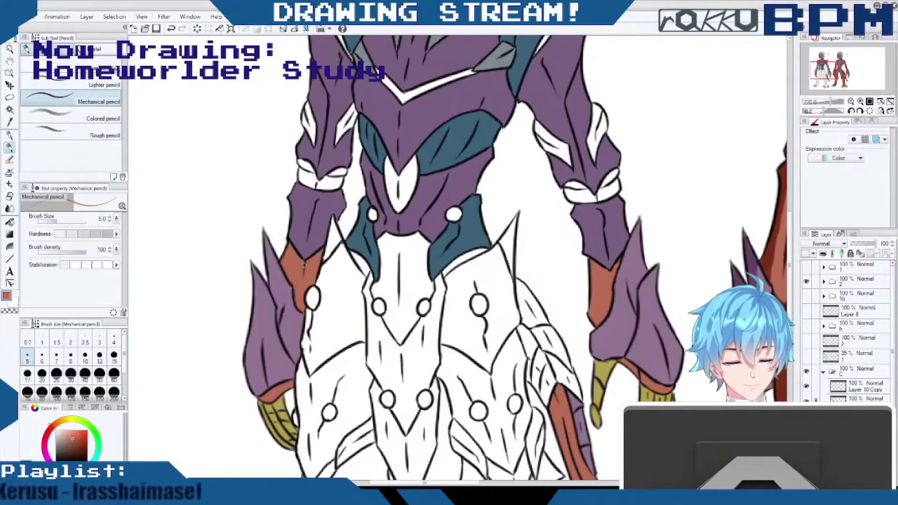
Select the central waist plates and the thigh plates on both sides, and fill them with the body's purple.
mouse_move(790, 232)
left_mouse_down()
mouse_move(794, 212)
mouse_move(794, 251)
mouse_move(794, 241)
left_mouse_up()
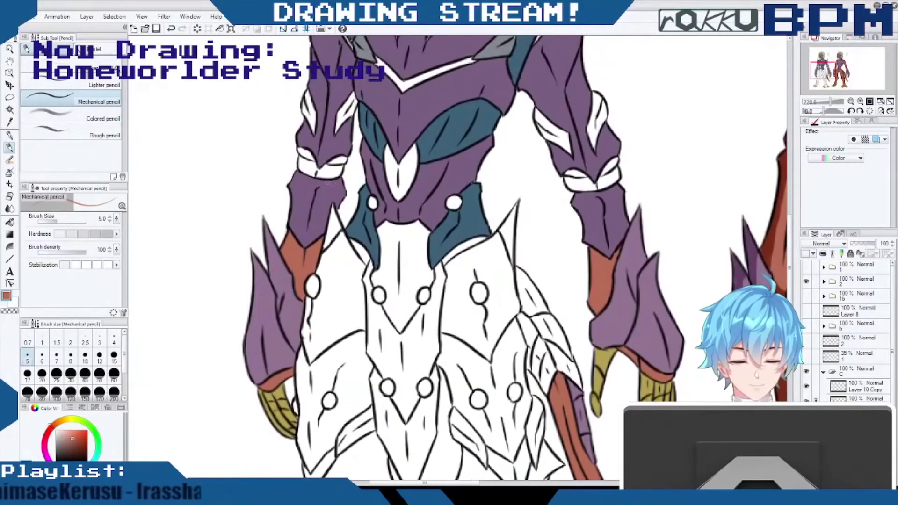
left_click(333, 187, "alt")
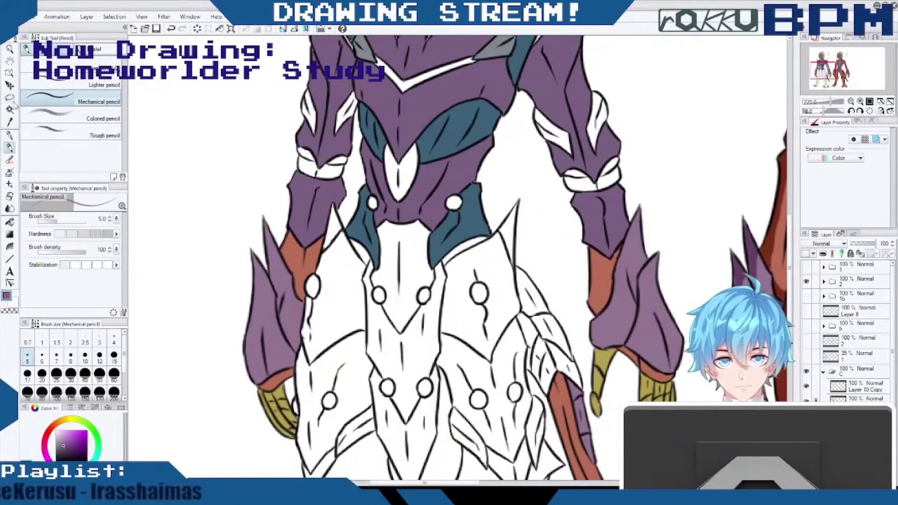
left_click(10, 110)
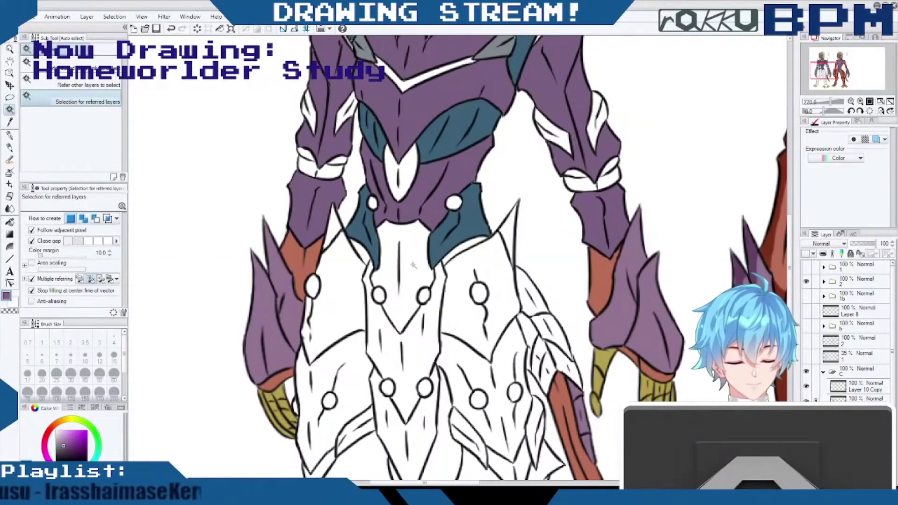
left_click(410, 272)
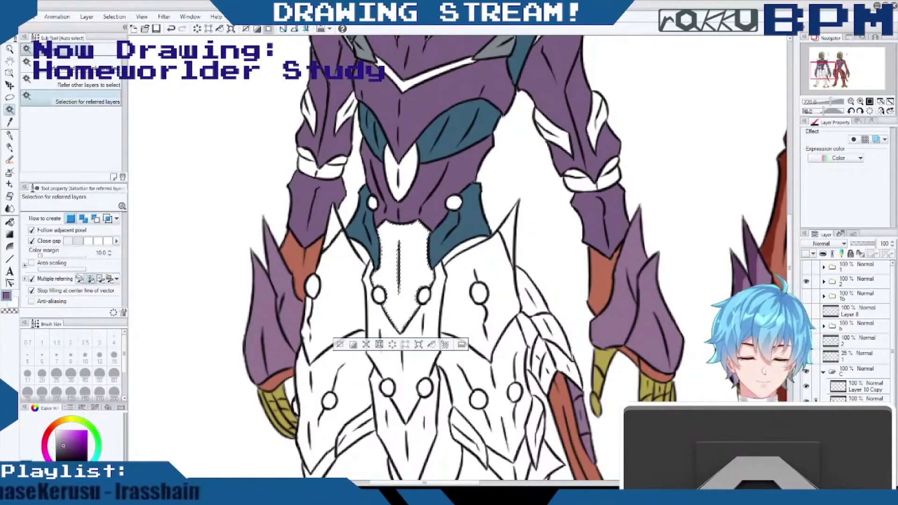
left_click(434, 311, "shift")
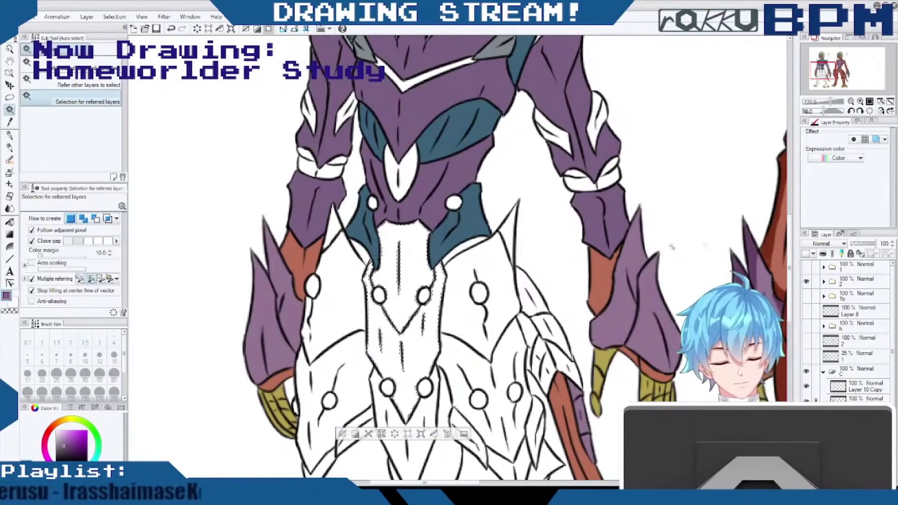
scroll(789, 255, "down", 5)
left_click(435, 289, "shift")
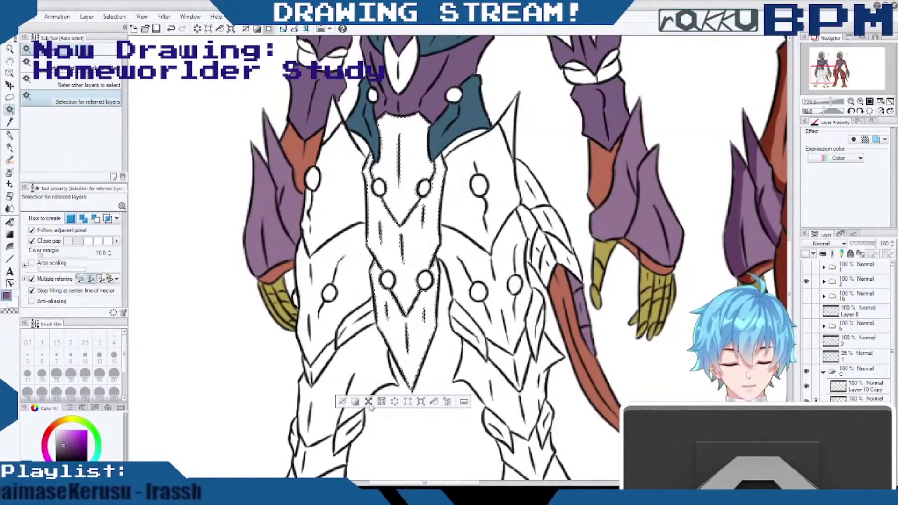
left_click(500, 208, "shift")
left_click(356, 284, "shift")
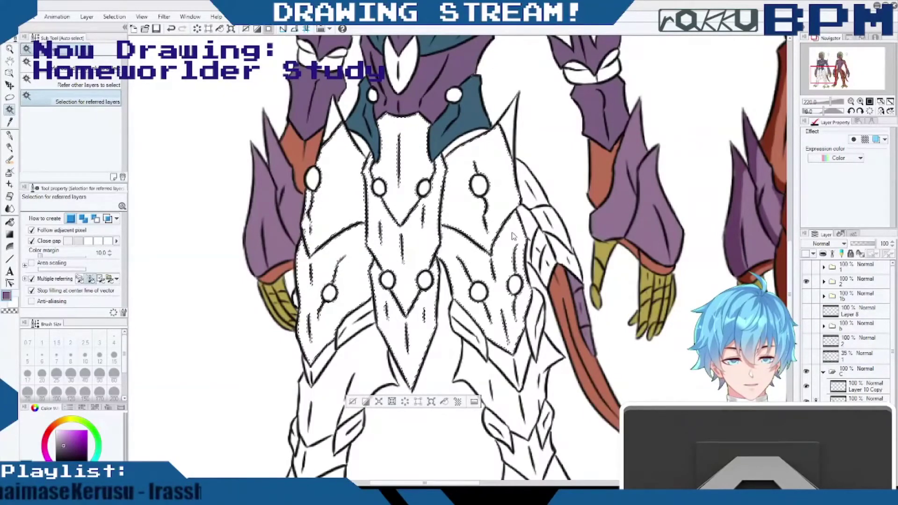
key("alt+BackSpace")
Select the knee and shin armour sections of both legs together, without the narrow side trims.
scroll(672, 321, "down", 3)
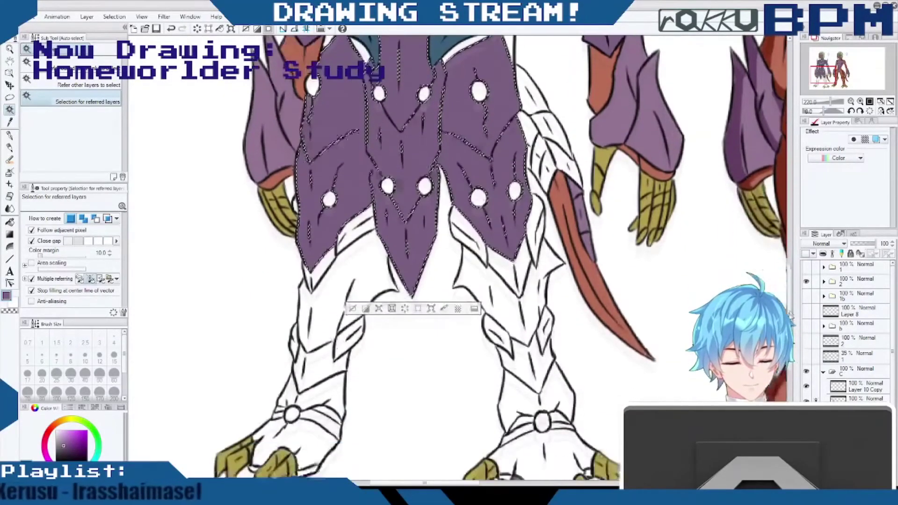
left_click(515, 280)
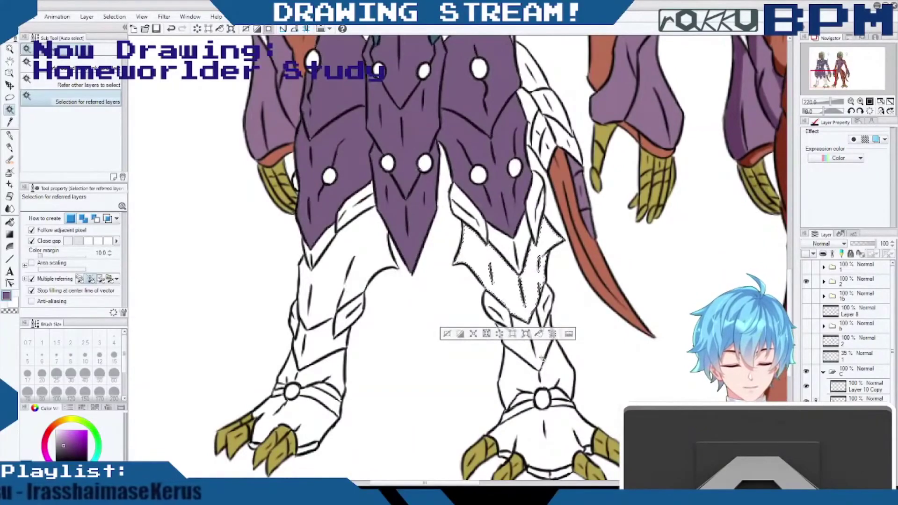
left_click(550, 364, "shift")
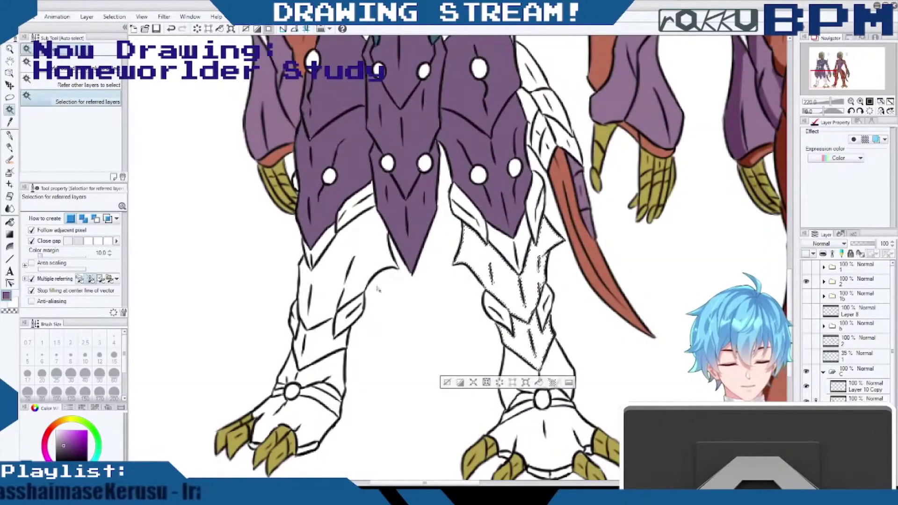
left_click(319, 344, "shift")
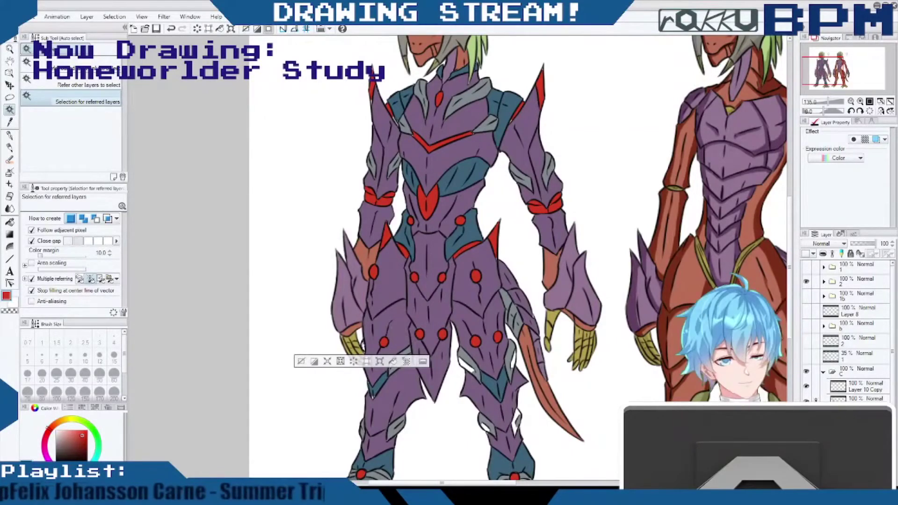
Undo the last edit on the coloured figure, redo it, and undo it again.
key("ctrl+z")
key("ctrl+y")
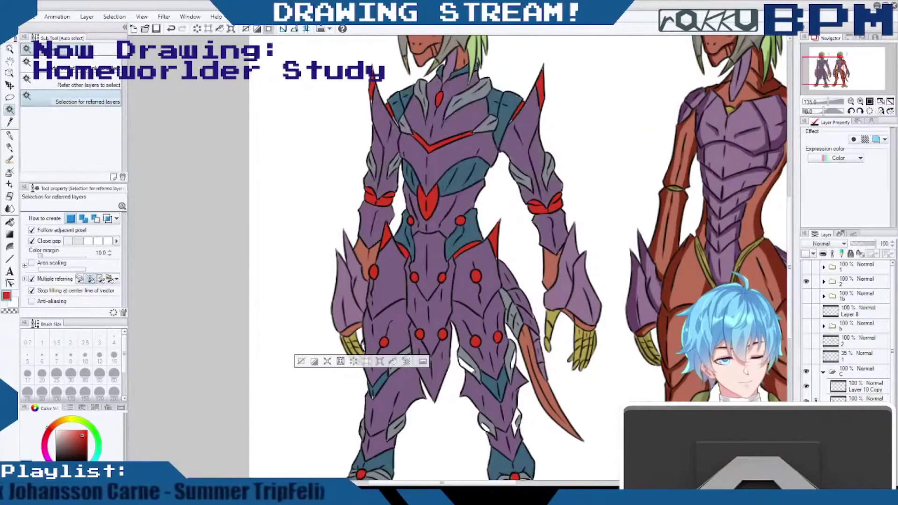
key("ctrl+z")
Examine the fills on the whole armoured figure, from the head down to the feet.
mouse_move(789, 300)
left_mouse_down()
mouse_move(792, 335)
mouse_move(794, 296)
left_mouse_up()
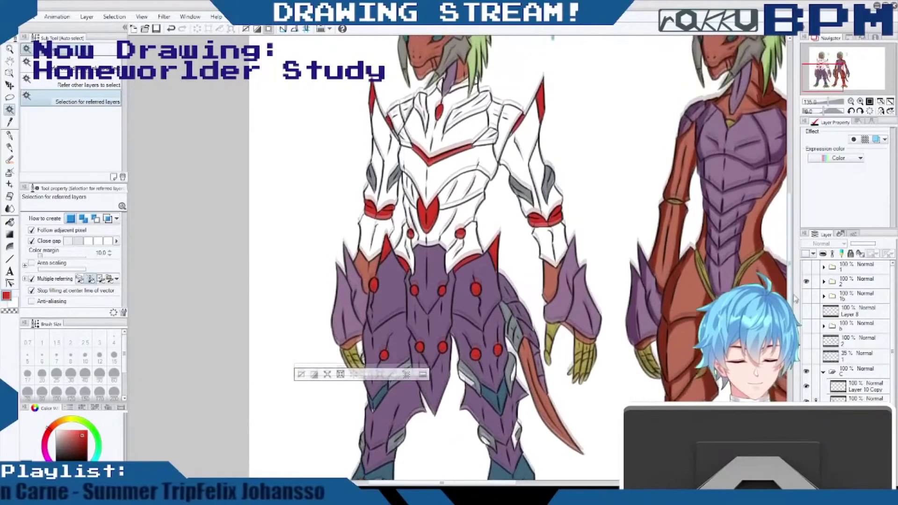
scroll(795, 298, "up", 2)
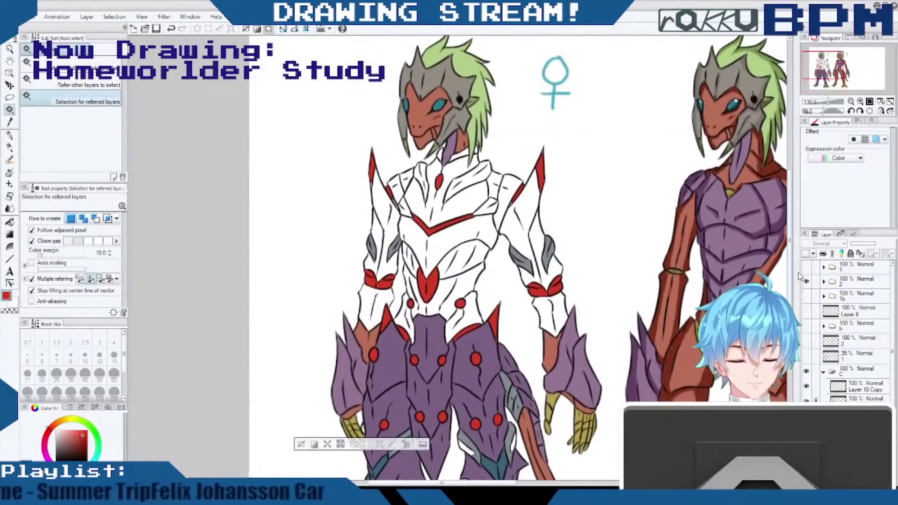
scroll(801, 277, "down", 4)
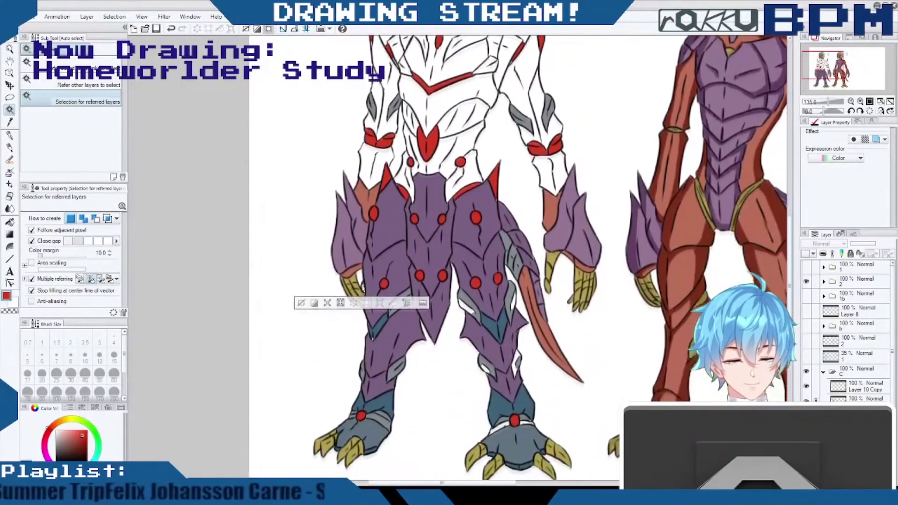
scroll(791, 298, "up", 3)
scroll(791, 298, "down", 1)
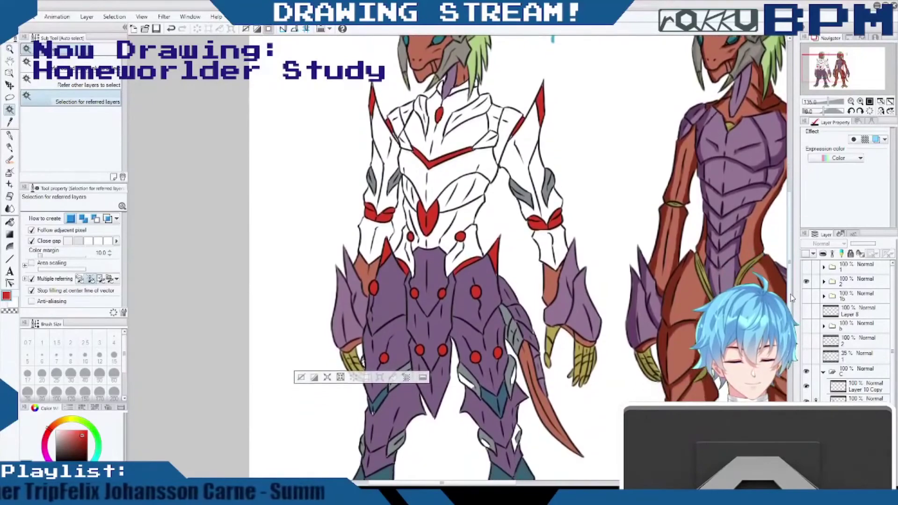
scroll(791, 298, "down", 2)
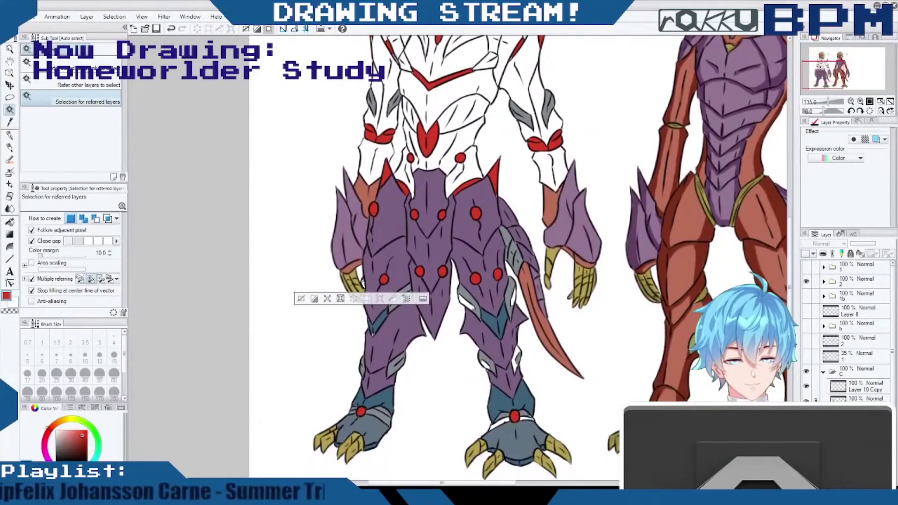
scroll(789, 312, "up", 2)
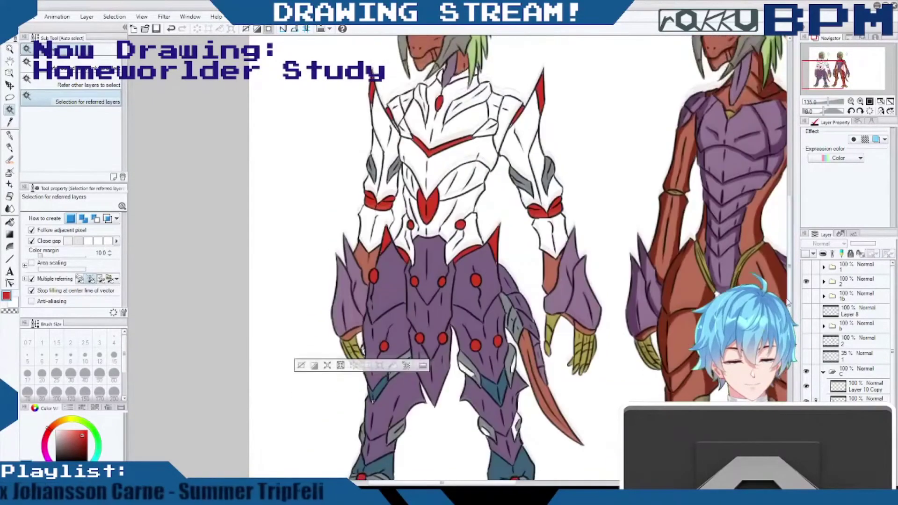
scroll(789, 312, "down", 1)
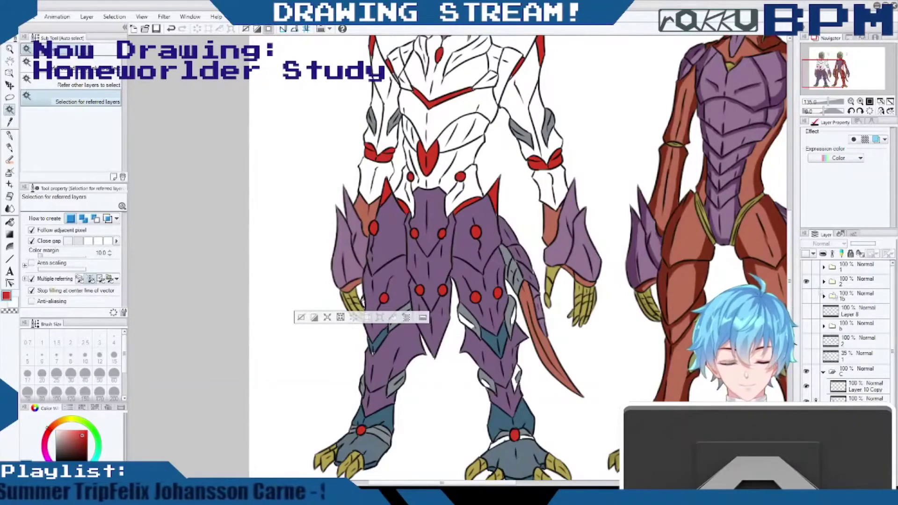
scroll(789, 316, "up", 3)
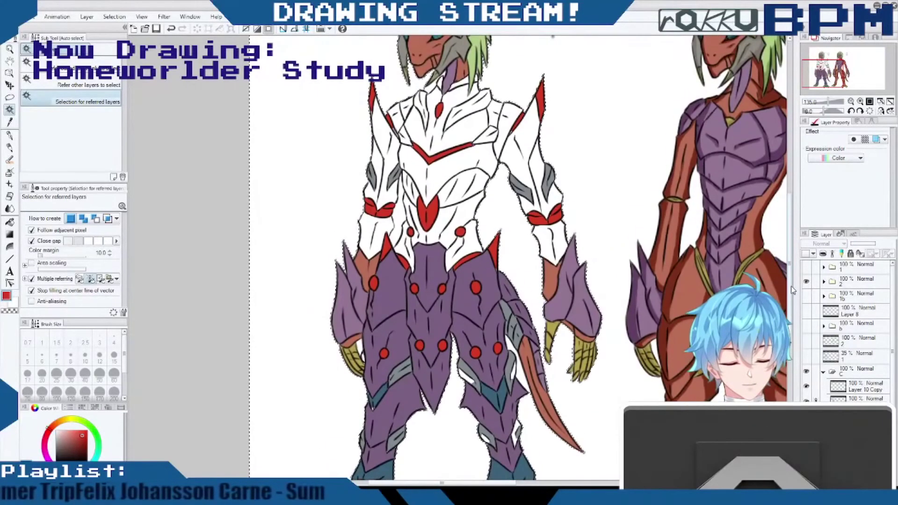
Undo the recent red fills on the armour's spikes, bands, chest trim and round gems.
key("ctrl+d")
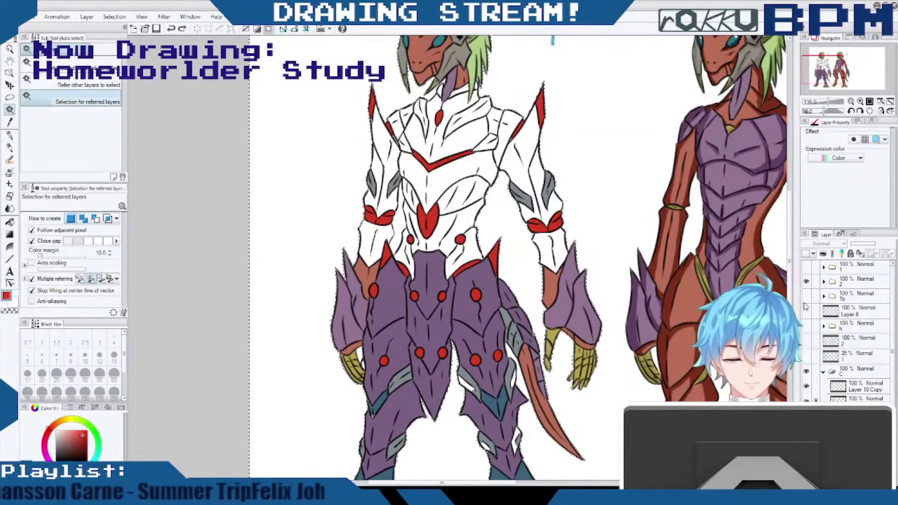
key("ctrl+z")
key("ctrl+z")
key("ctrl+z")
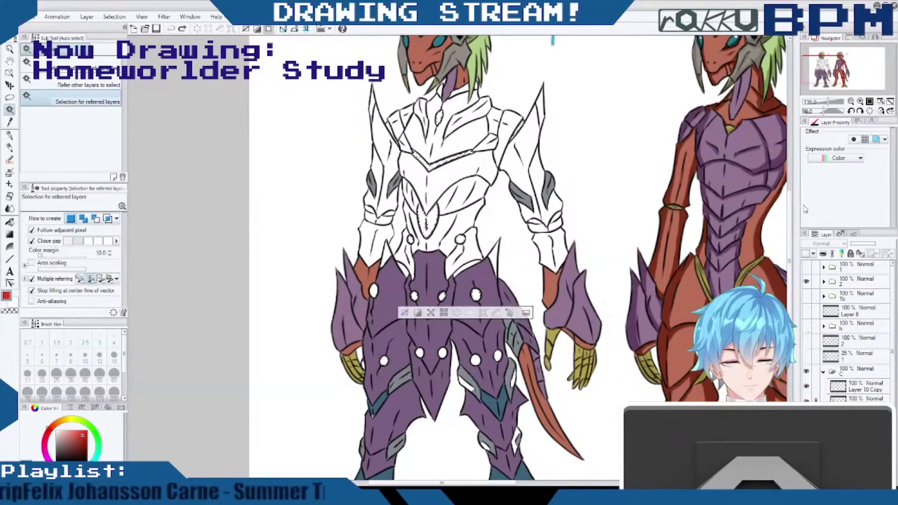
Check the figure after the undos and redo one change to restore the purple, teal and grey upper-body fills.
scroll(789, 234, "up", 2)
scroll(789, 225, "down", 5)
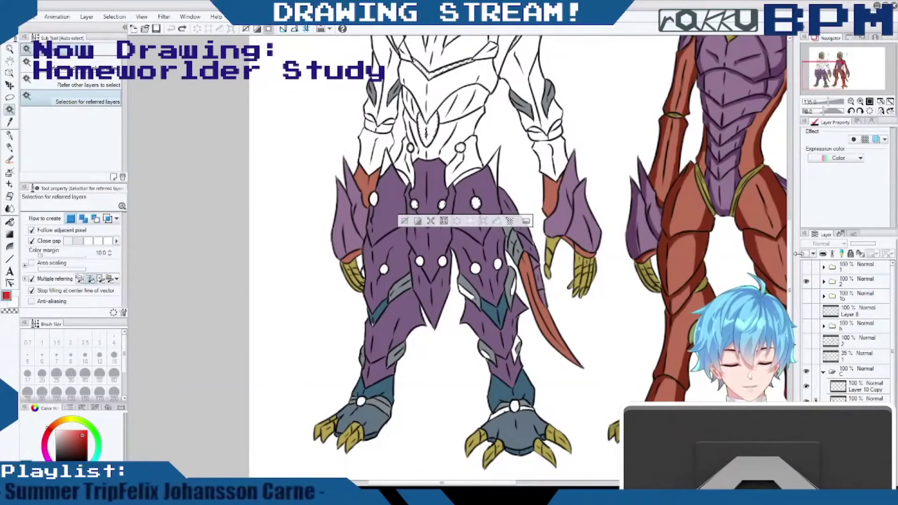
scroll(790, 269, "up", 4)
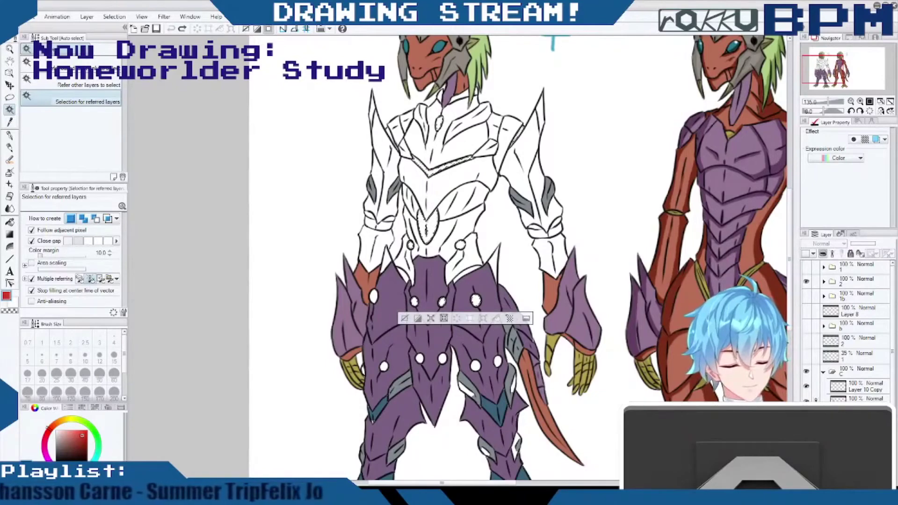
key("ctrl+y")
key("ctrl+z")
key("ctrl+y")
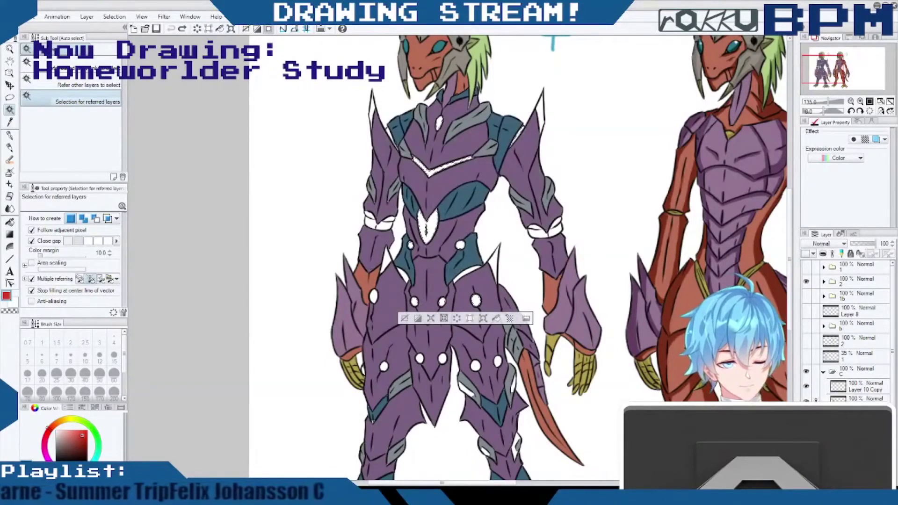
Try filling the selected chest trim and torso gems with red, undo that fill, and clear the selection.
left_click(497, 318)
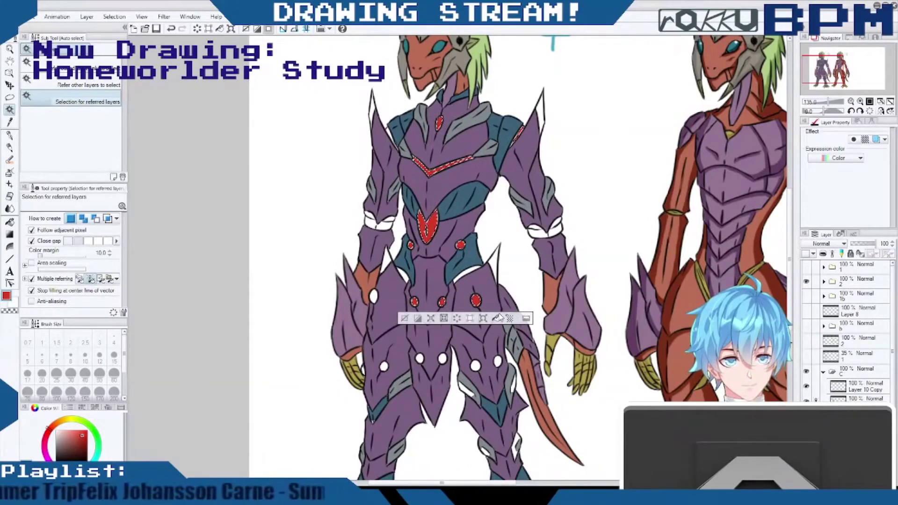
key("ctrl+z")
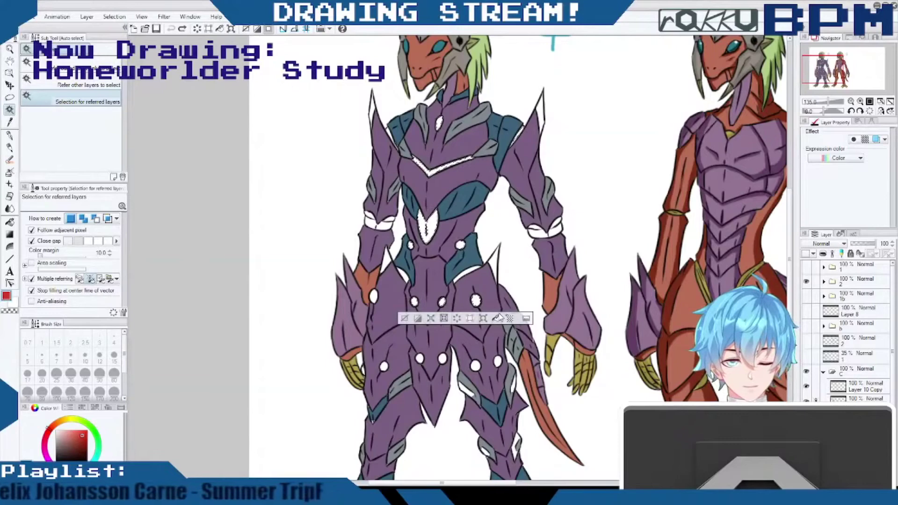
left_click(405, 318)
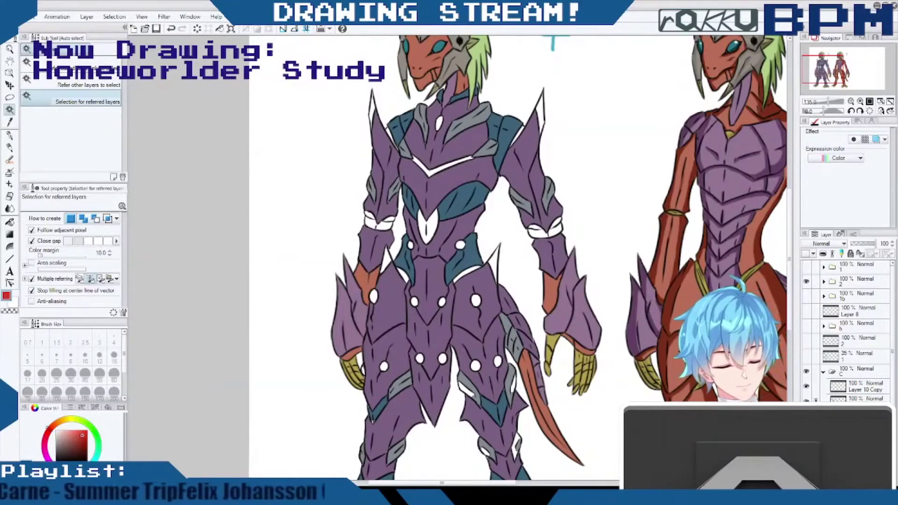
Remove the upper-body armour fills and try lassoing an area across the arms and chest, clearing that selection.
key("Delete")
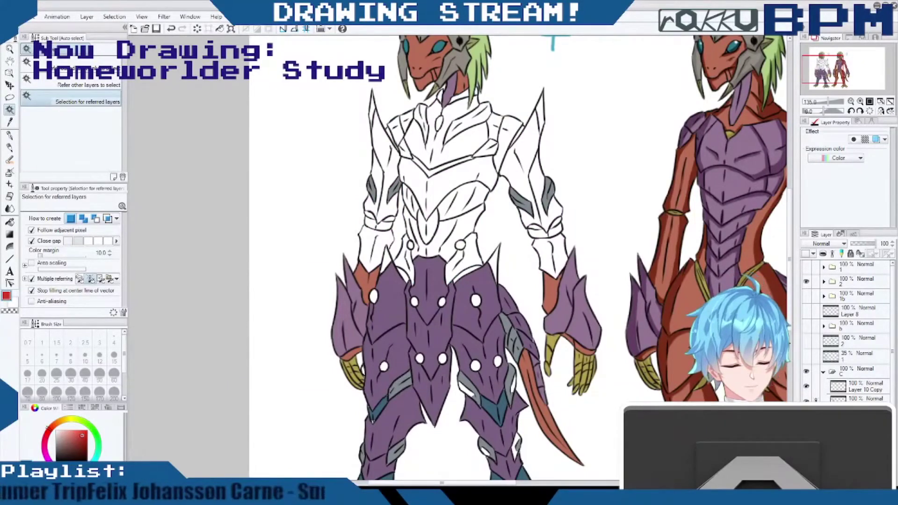
left_click(550, 192)
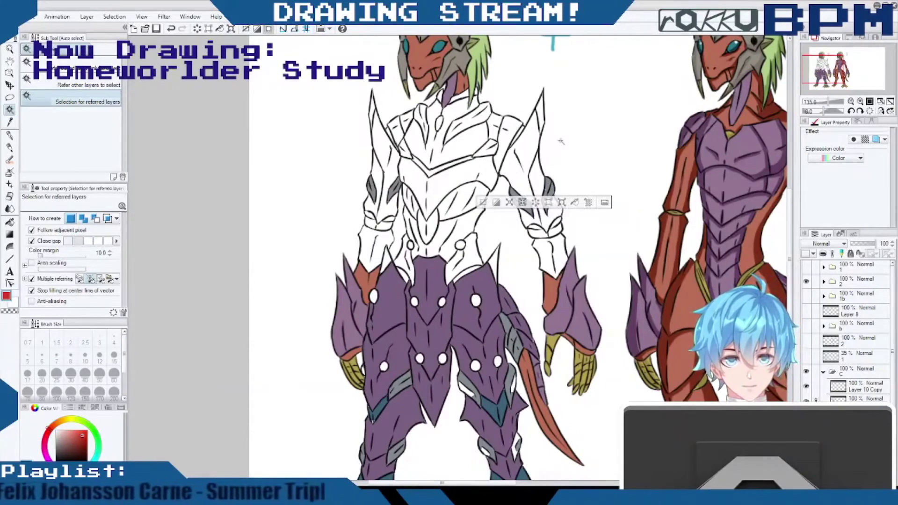
left_click(10, 97)
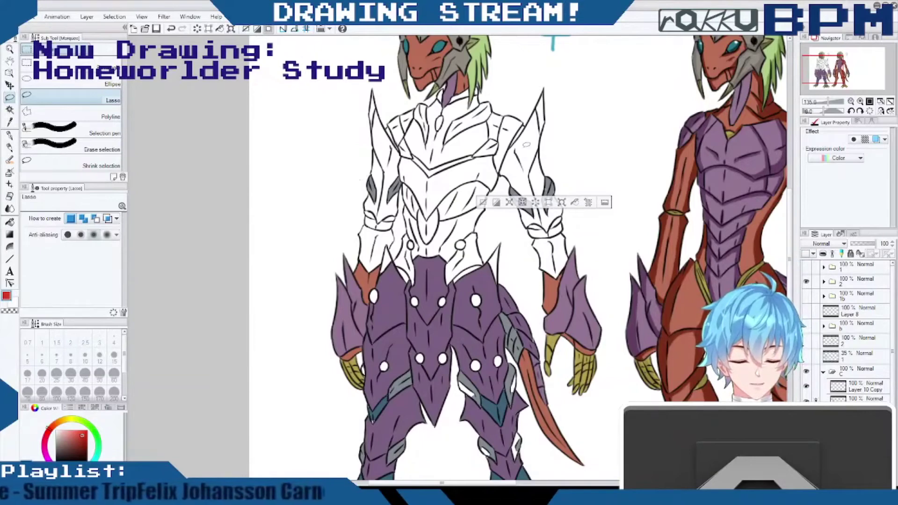
mouse_move(369, 158)
left_mouse_down()
mouse_move(365, 197)
mouse_move(405, 215)
mouse_move(542, 224)
mouse_move(572, 181)
mouse_move(469, 139)
mouse_move(367, 164)
left_mouse_up()
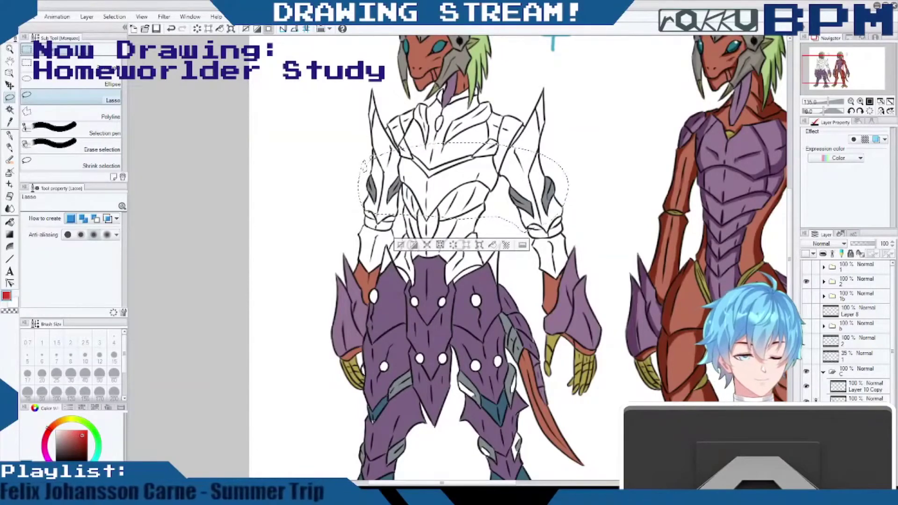
key("ctrl+d")
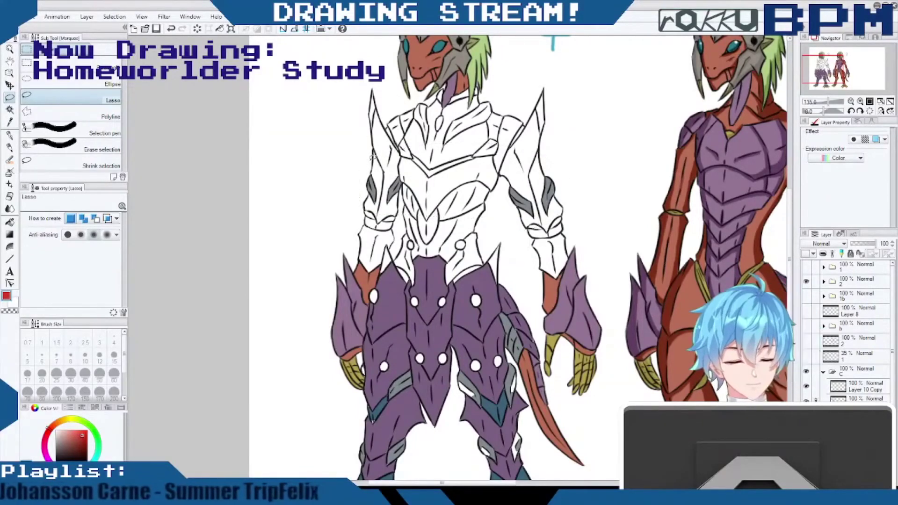
scroll(794, 288, "down", 3)
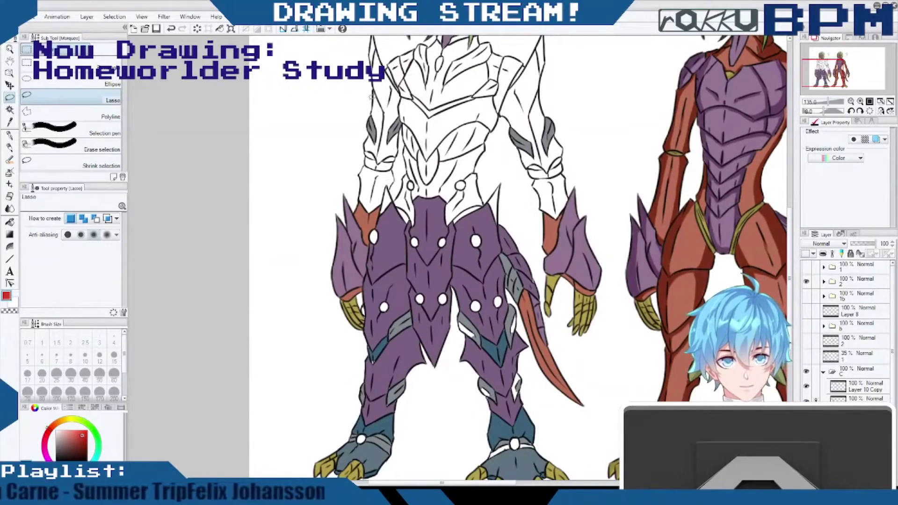
mouse_move(373, 96)
left_mouse_down()
mouse_move(363, 151)
mouse_move(387, 194)
mouse_move(380, 188)
left_mouse_up()
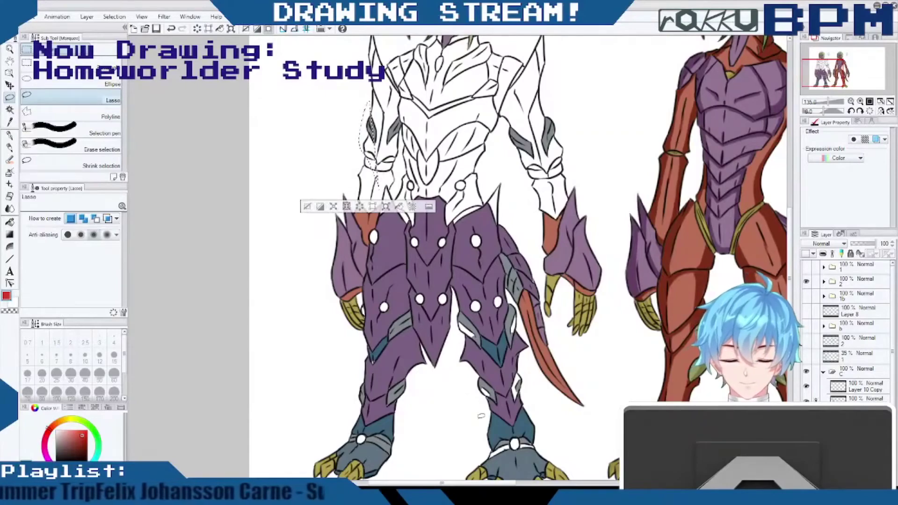
key("ctrl+d")
scroll(481, 416, "down", 2)
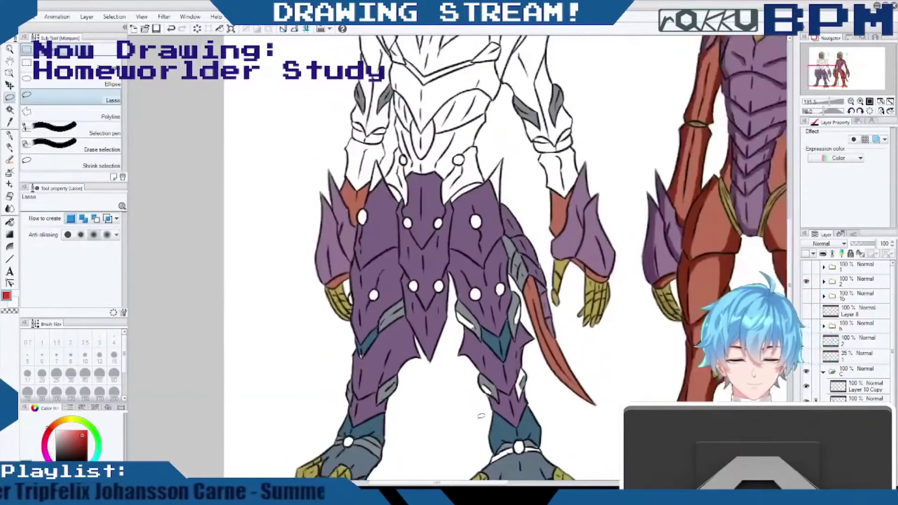
scroll(481, 415, "down", 3)
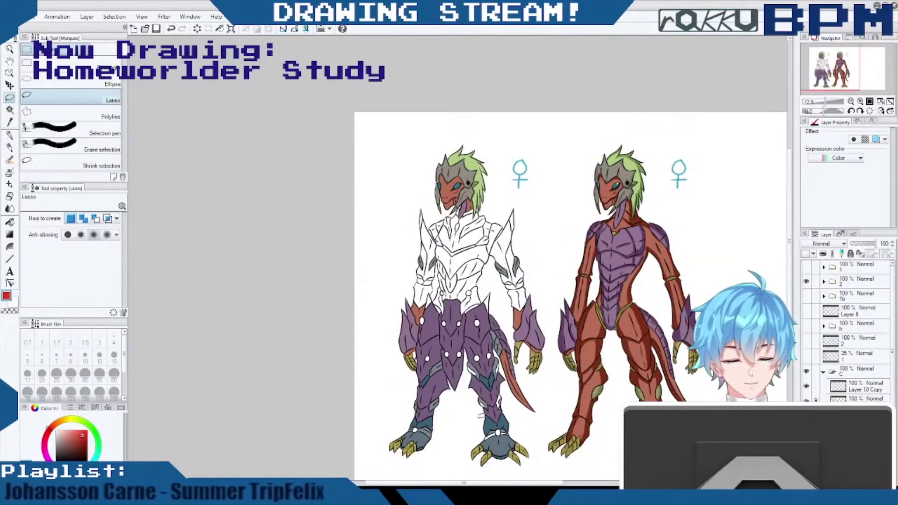
Lasso the armour from the upper arms and torso down to both feet, leaving out the head.
left_click_drag(422, 247, 429, 299)
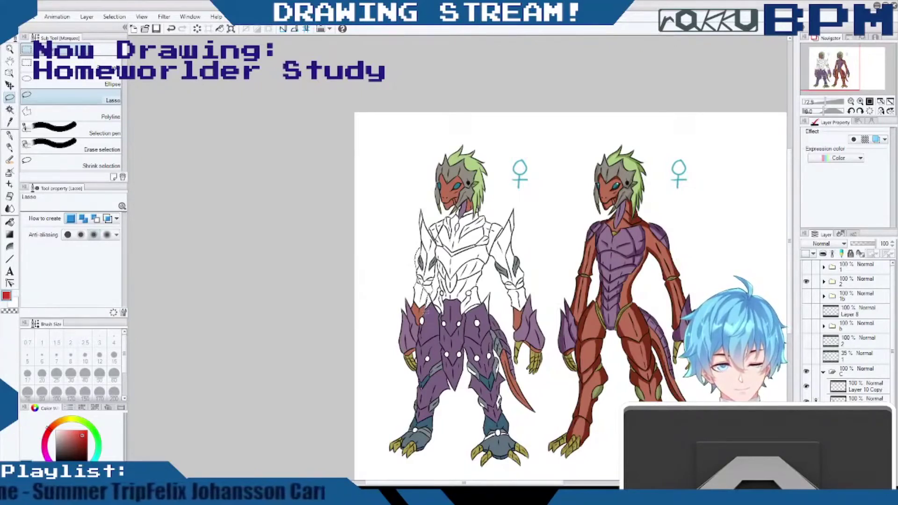
left_click_drag(421, 328, 421, 332)
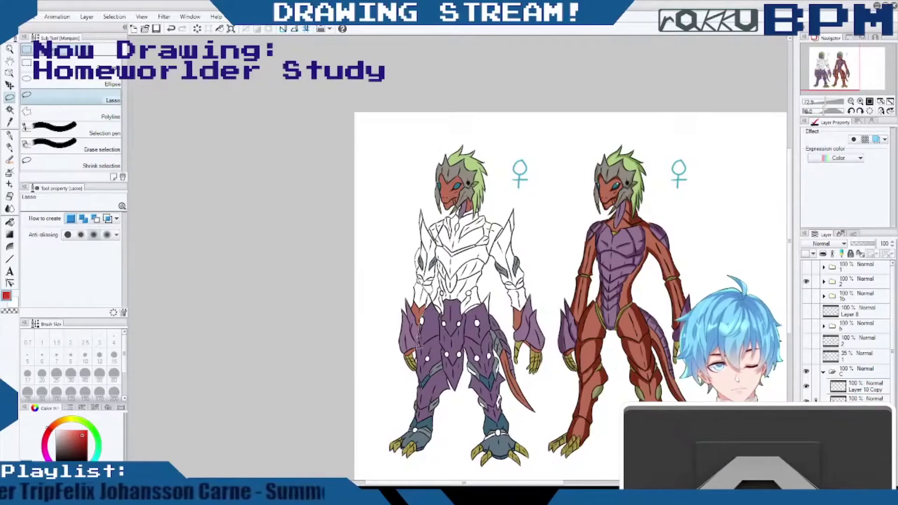
left_click_drag(416, 372, 401, 435)
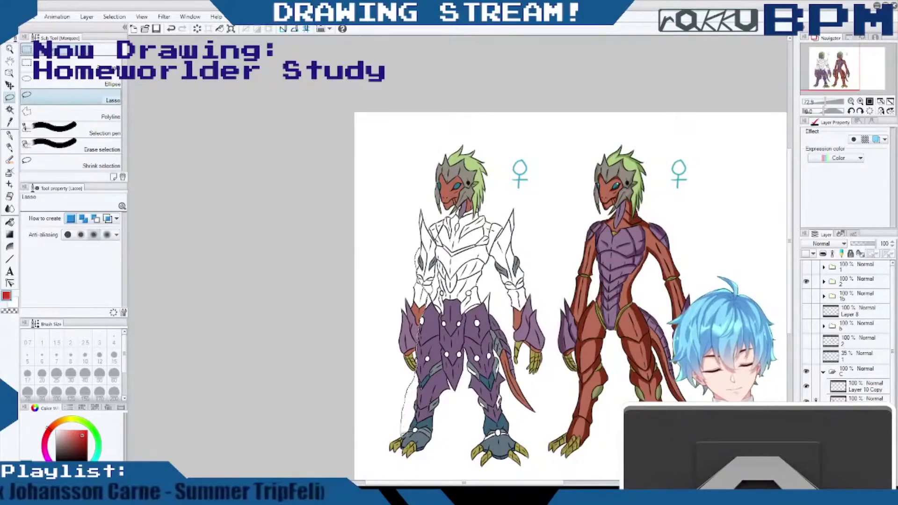
left_click_drag(402, 433, 399, 451)
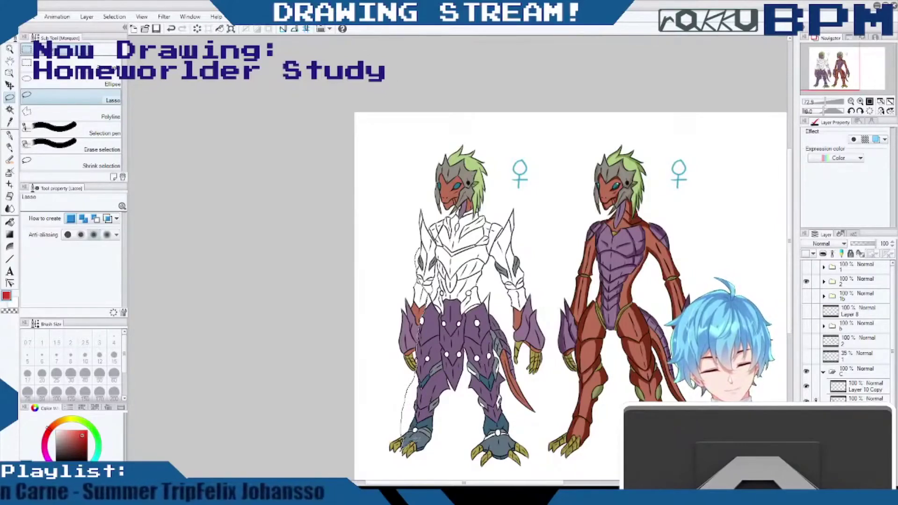
mouse_move(415, 453)
left_mouse_down()
mouse_move(464, 407)
mouse_move(483, 454)
mouse_move(507, 463)
mouse_move(518, 442)
mouse_move(506, 378)
left_mouse_up()
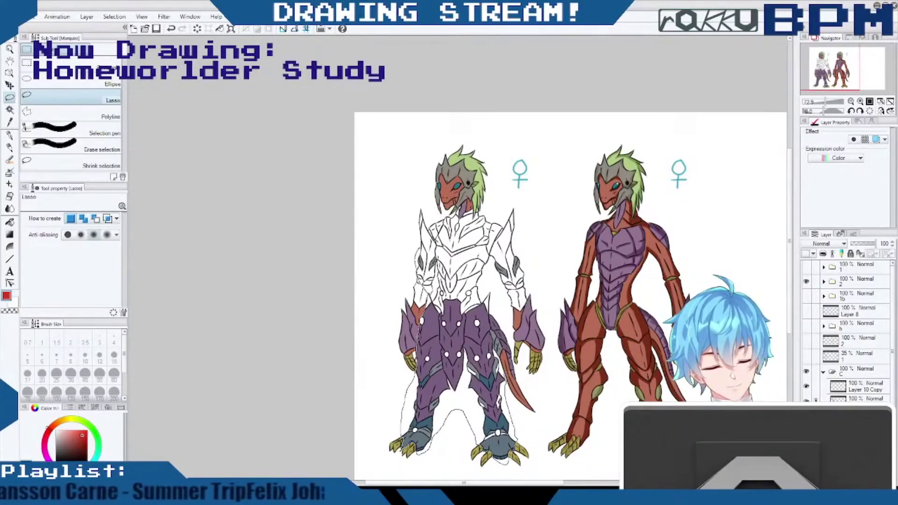
mouse_move(506, 347)
left_mouse_down()
mouse_move(491, 275)
mouse_move(467, 288)
mouse_move(439, 287)
mouse_move(437, 264)
mouse_move(472, 250)
mouse_move(505, 279)
mouse_move(527, 267)
mouse_move(514, 224)
mouse_move(466, 209)
mouse_move(424, 241)
left_mouse_up()
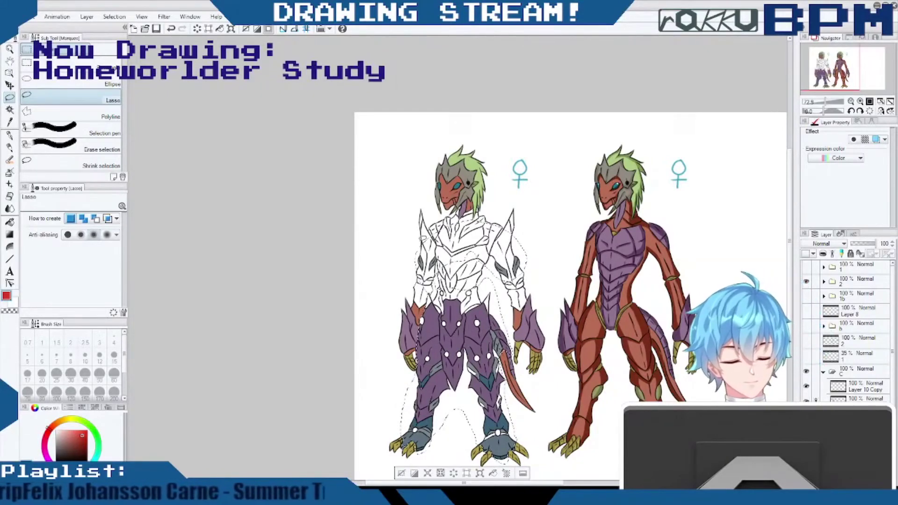
Toggle the armour colours' visibility, clear the lasso selection, and undo the removal of the upper-body armour fills.
key("Delete")
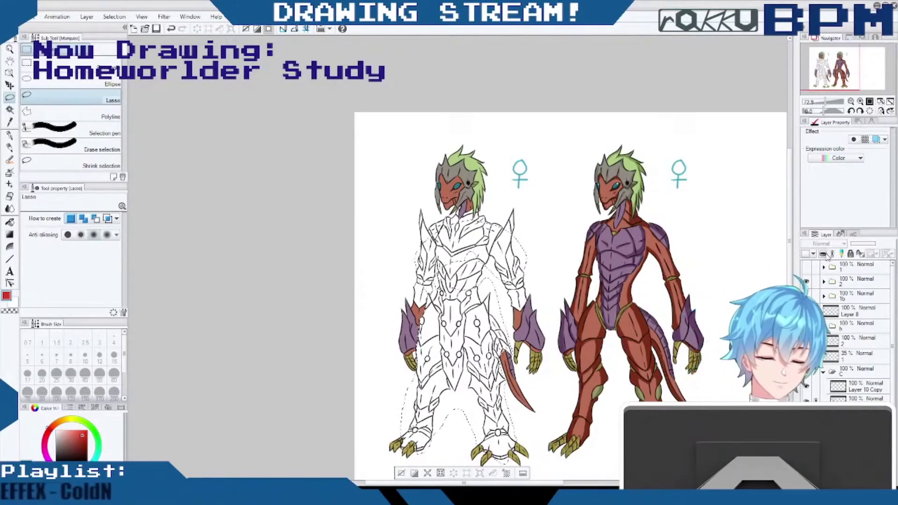
key("ctrl+v")
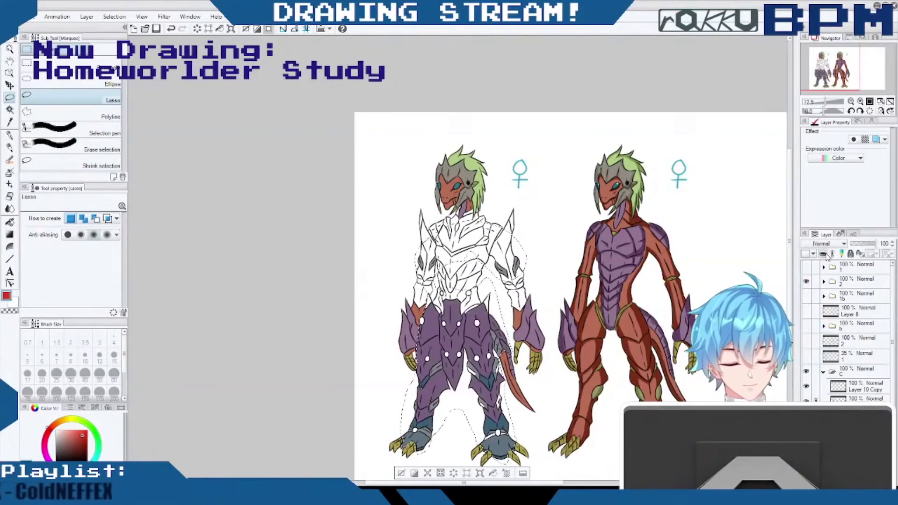
key("ctrl+d")
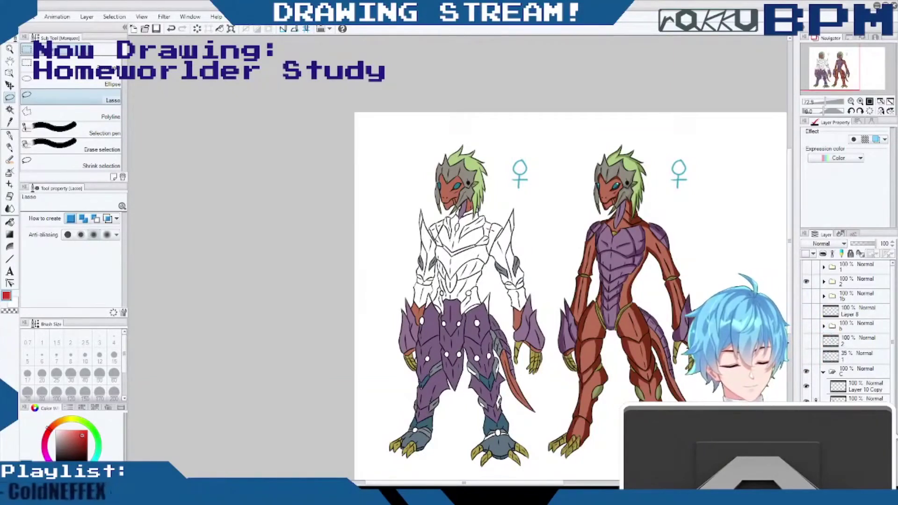
scroll(847, 332, "down", 3)
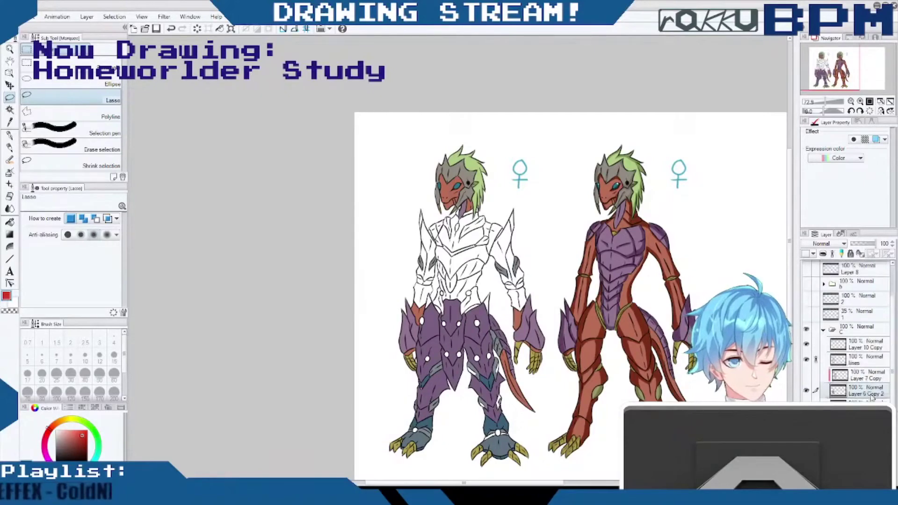
key("ctrl+z")
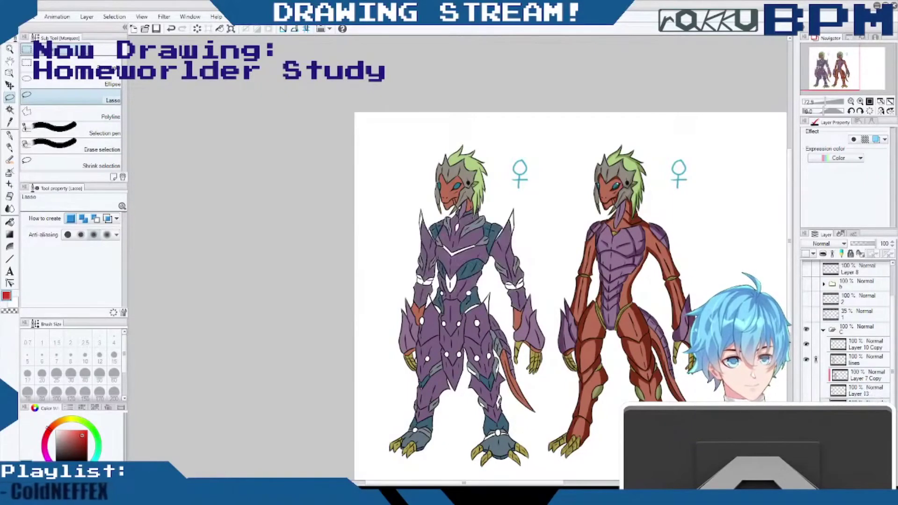
Hide the armour colour layer and select the body colour layer beneath it, checking its visibility.
left_click(806, 405)
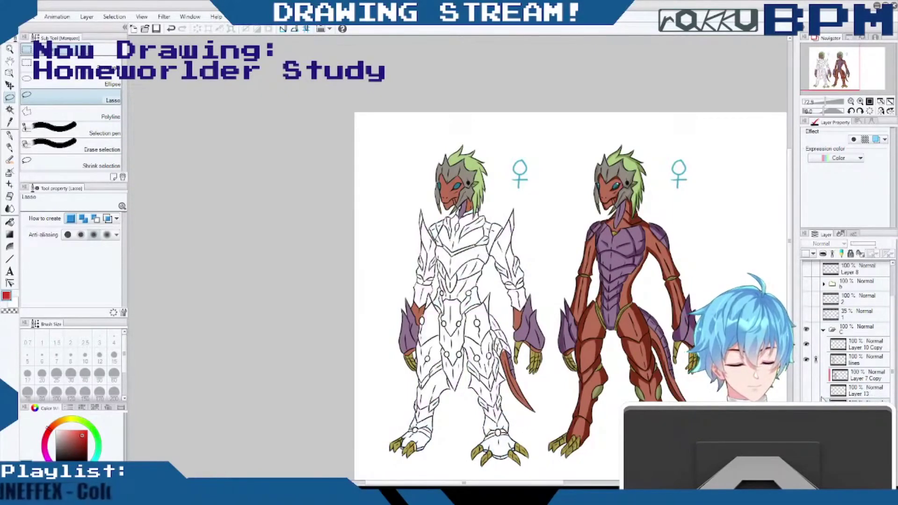
left_click(861, 420)
left_click(806, 420)
left_click(806, 420)
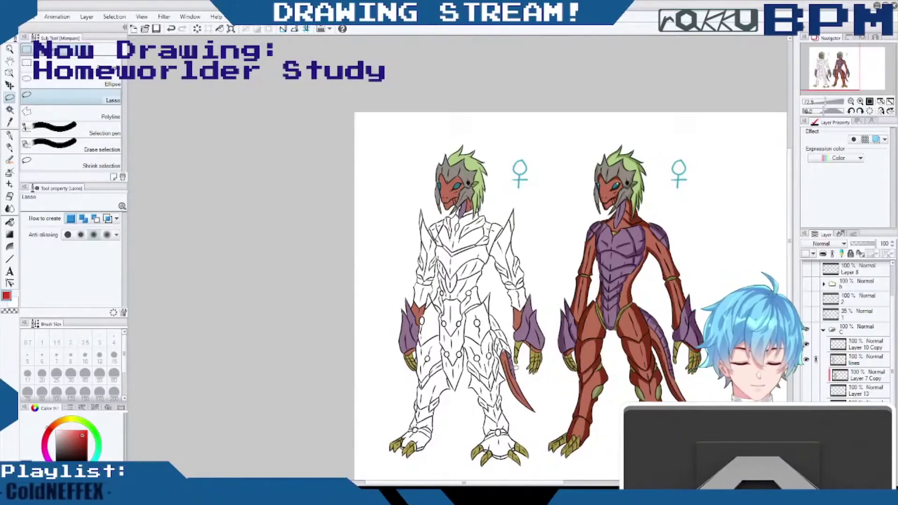
Choose the Mechanical pencil and sample the tail's purple and red as drawing colours.
scroll(511, 380, "up", 8)
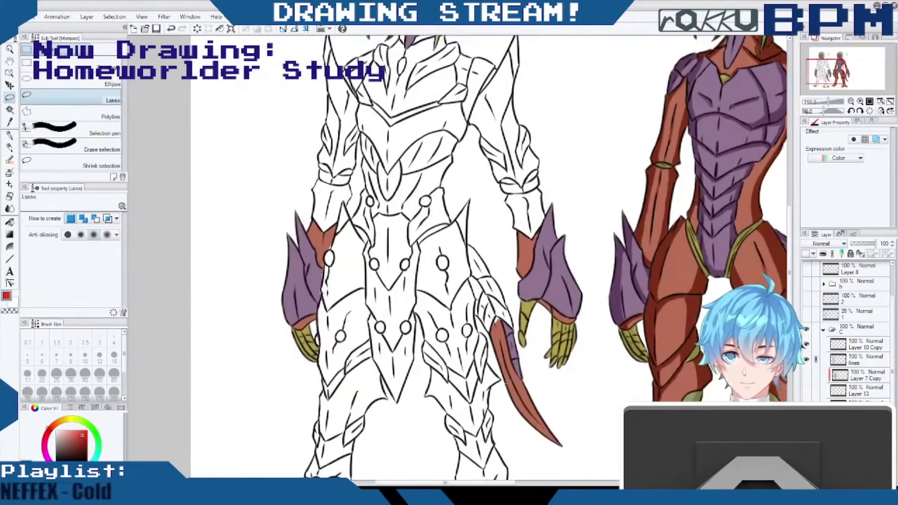
key("p")
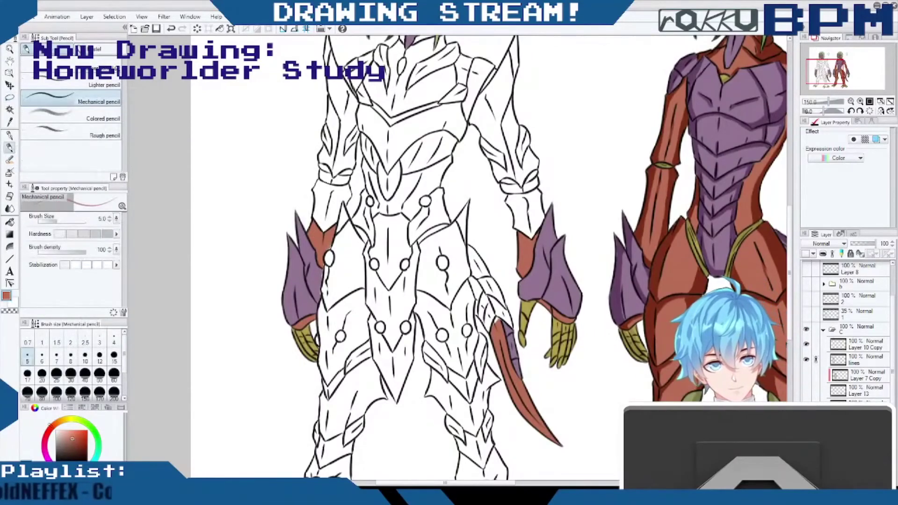
left_click(62, 443)
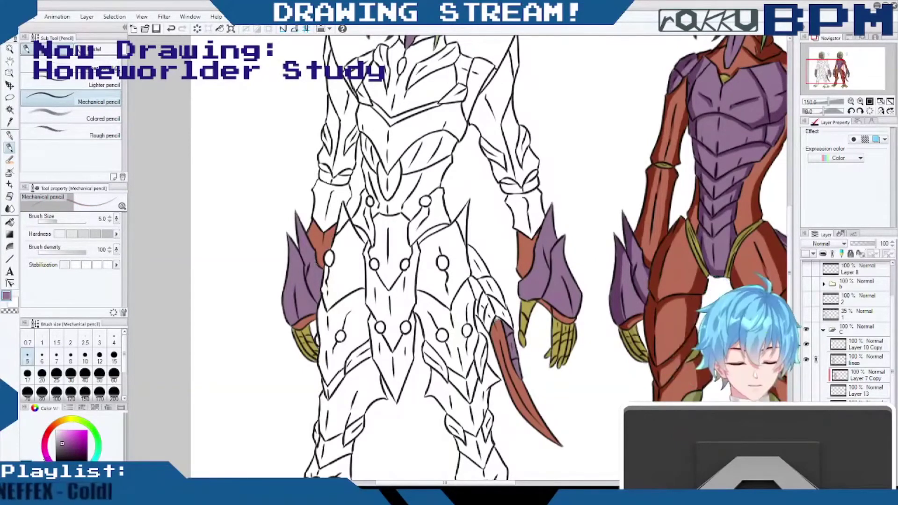
left_click(500, 327, "alt")
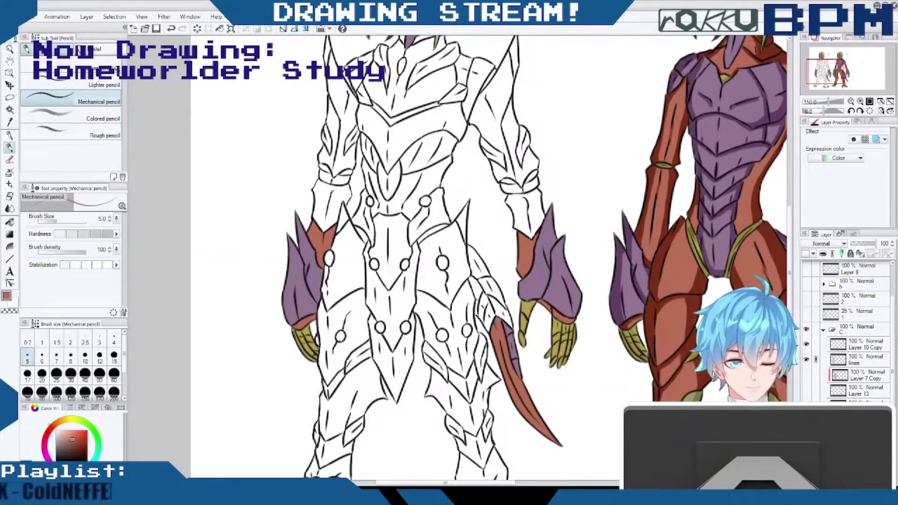
Touch up the base of the foot claws with their own olive yellow using the Mechanical pencil.
scroll(788, 310, "down", 5)
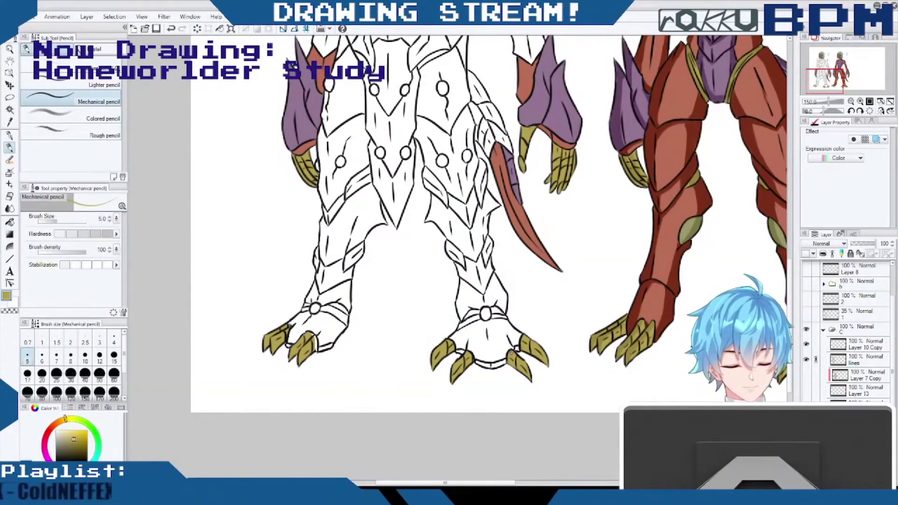
left_click_drag(312, 334, 316, 347)
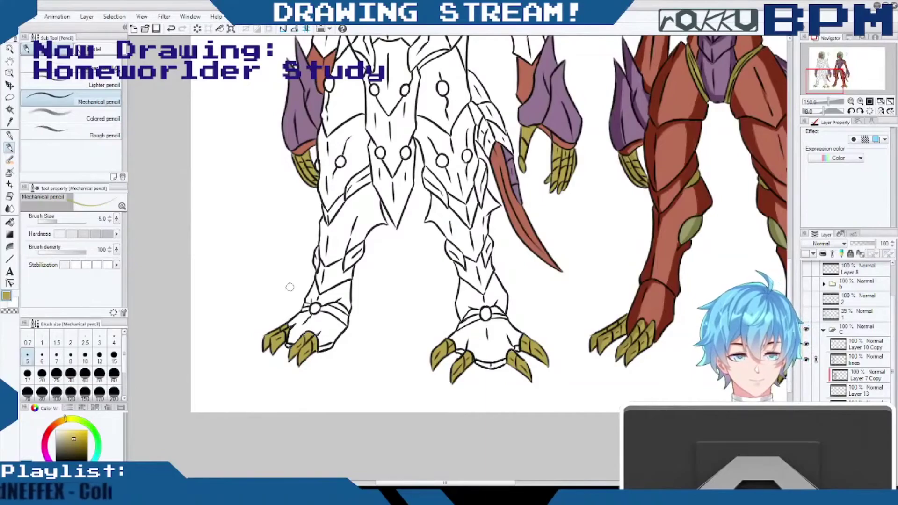
Show the armour colours again and check the figure from the feet up to the chest.
left_click_drag(790, 311, 789, 207)
scroll(790, 206, "down", 10)
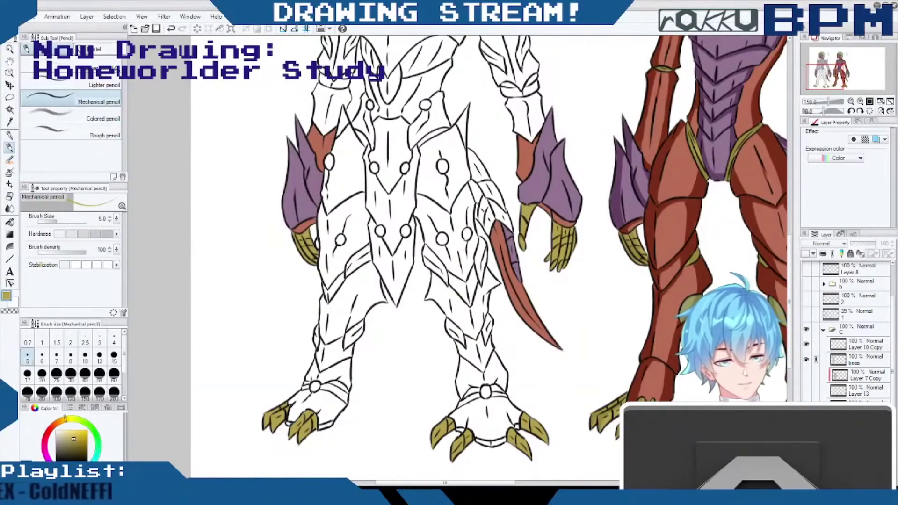
scroll(459, 257, "up", 3)
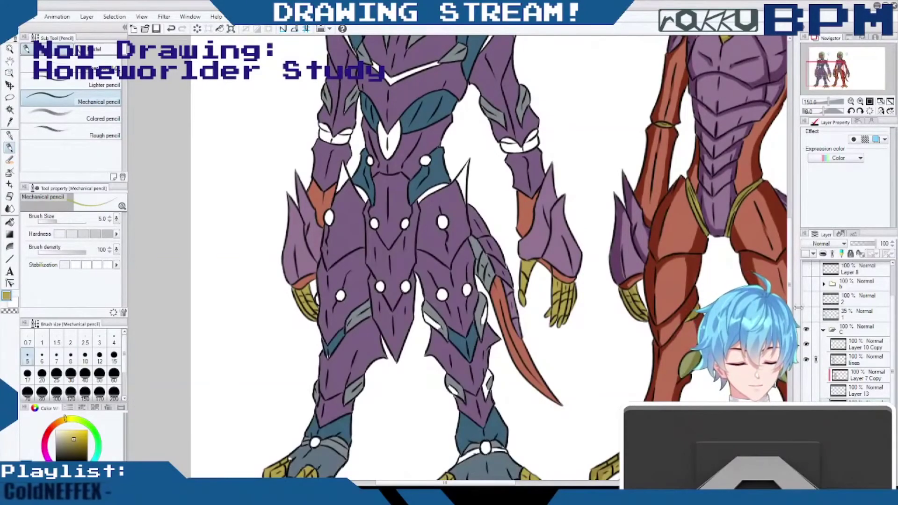
scroll(795, 315, "up", 5)
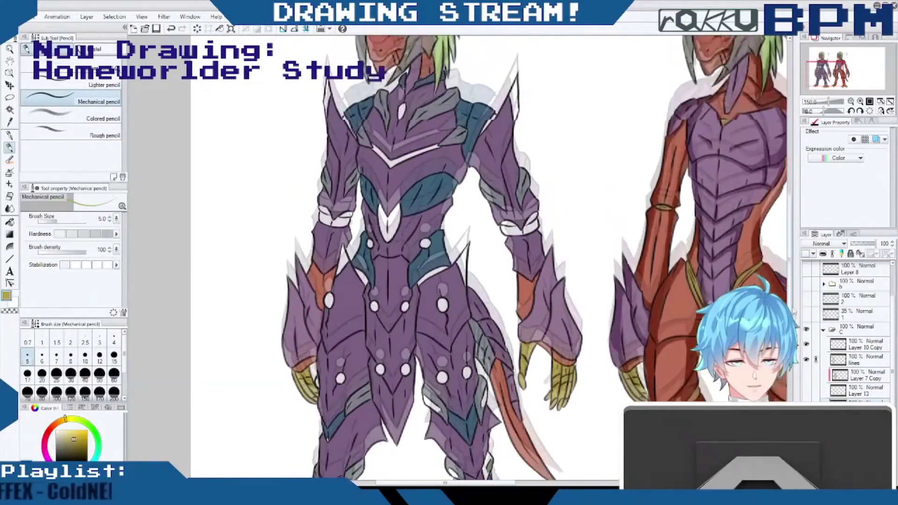
mouse_move(794, 312)
left_mouse_down()
mouse_move(793, 297)
mouse_move(794, 319)
left_mouse_up()
scroll(468, 257, "up", 2)
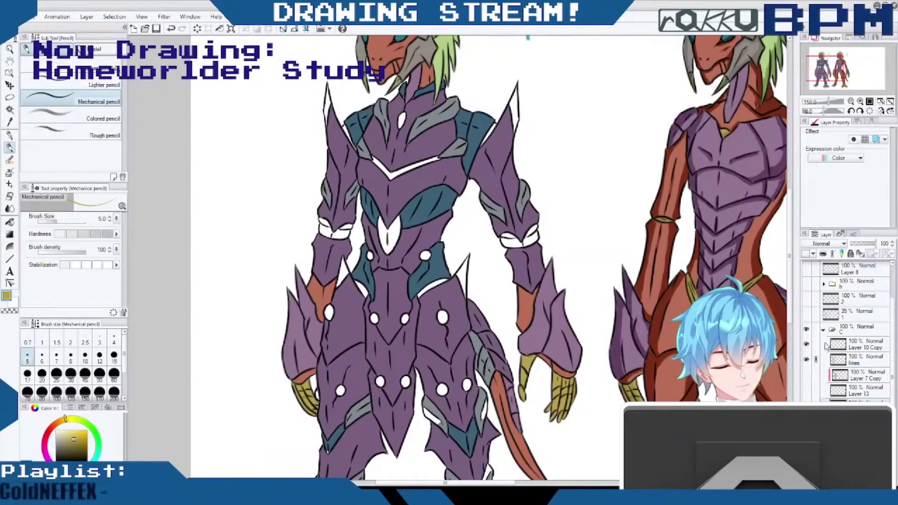
left_click(806, 405)
left_click(806, 405)
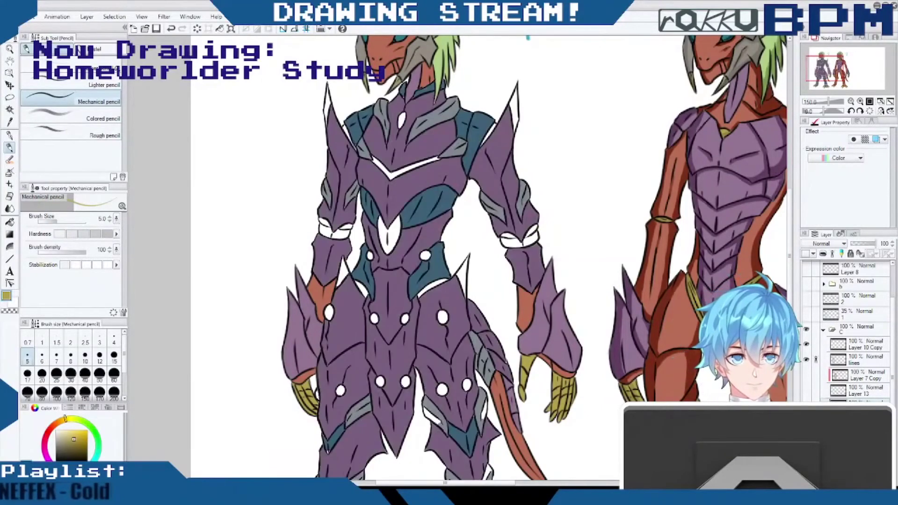
left_click(806, 405)
key("ctrl+y")
key("ctrl+y")
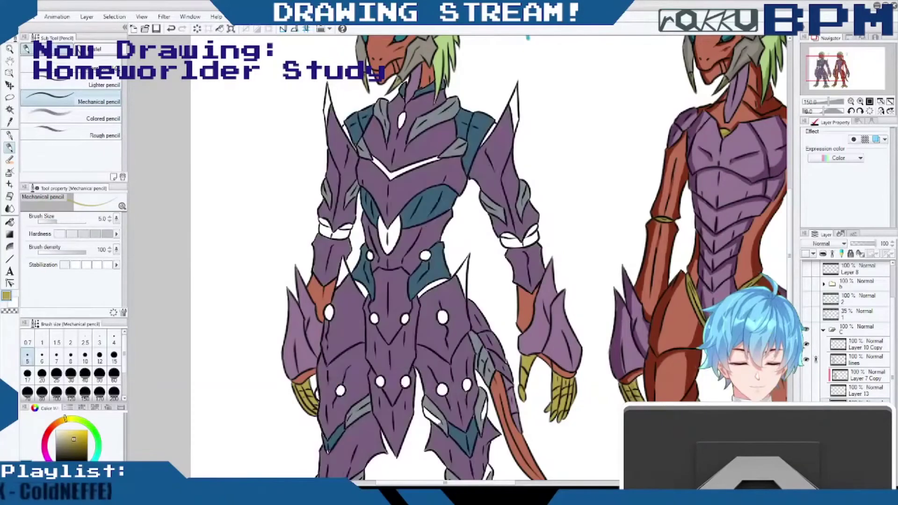
key("ctrl+z")
key("ctrl+y")
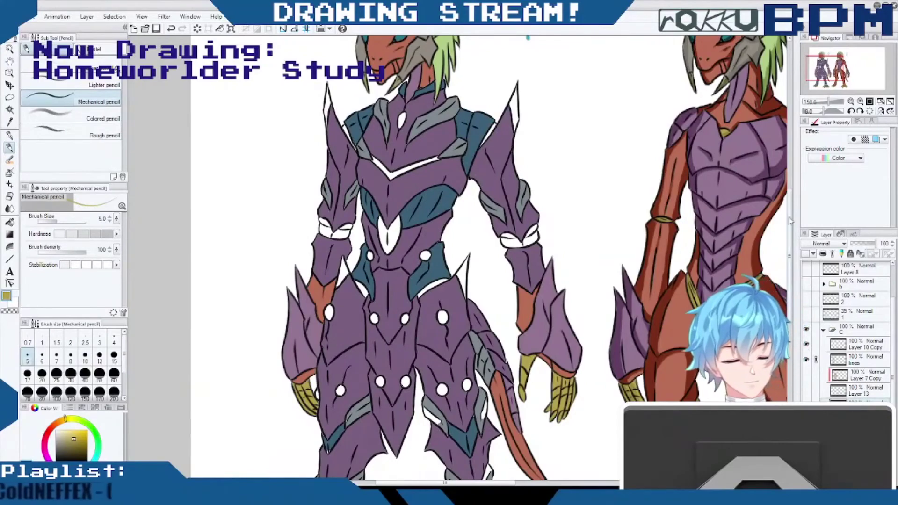
Mix a saturated red as the drawing colour and check the colour layer by toggling its visibility.
scroll(793, 198, "up", 3)
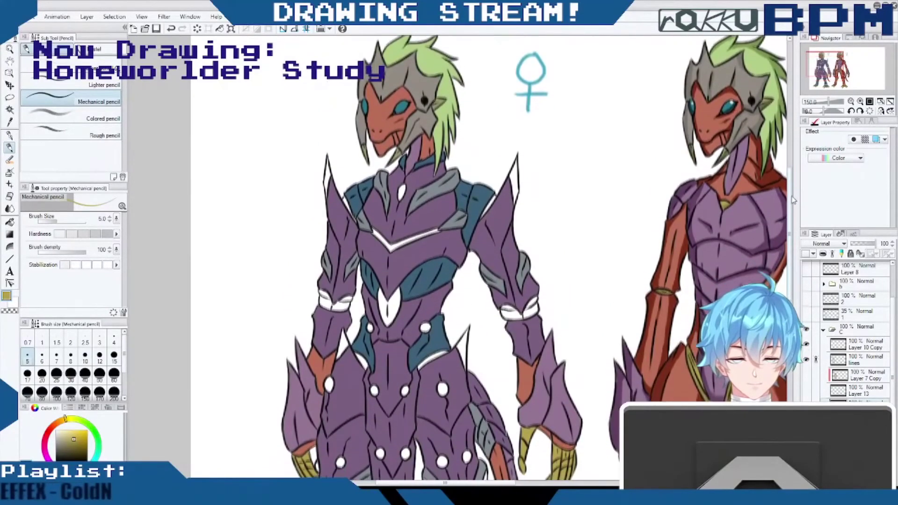
scroll(792, 201, "down", 1)
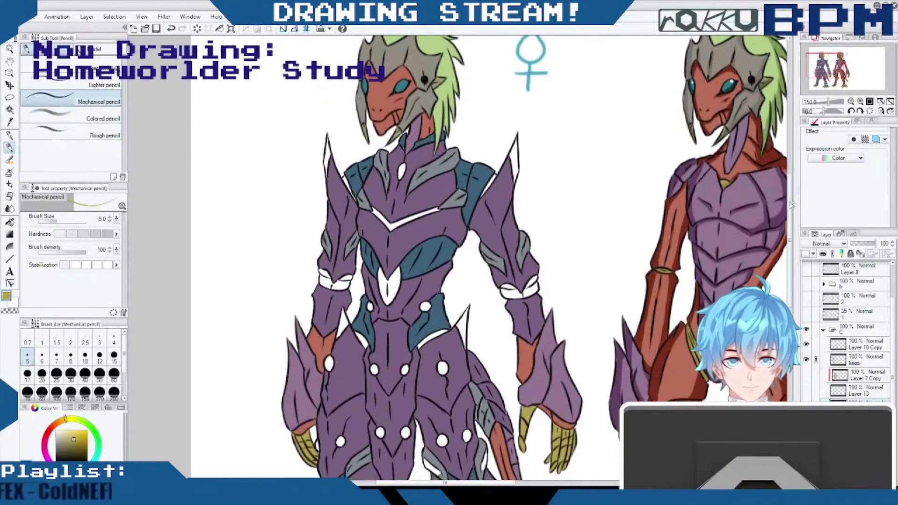
left_click(57, 424)
left_click(47, 428)
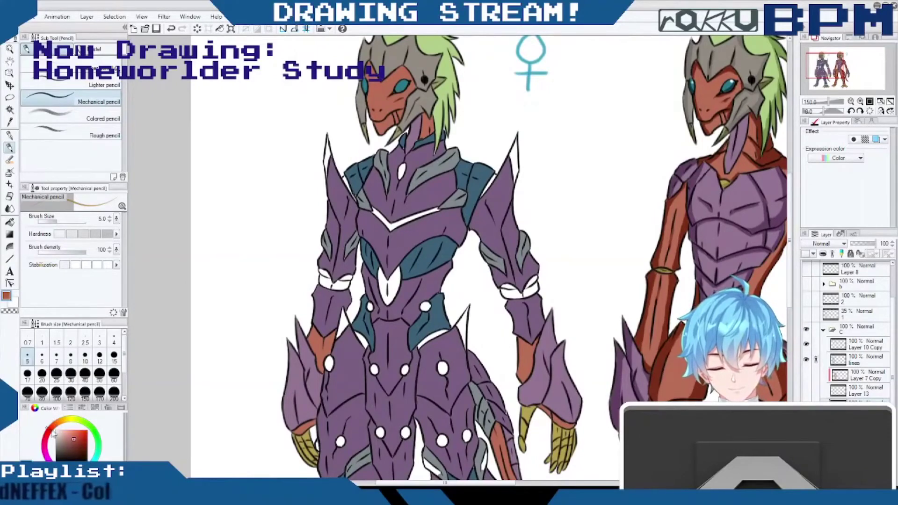
left_click(82, 439)
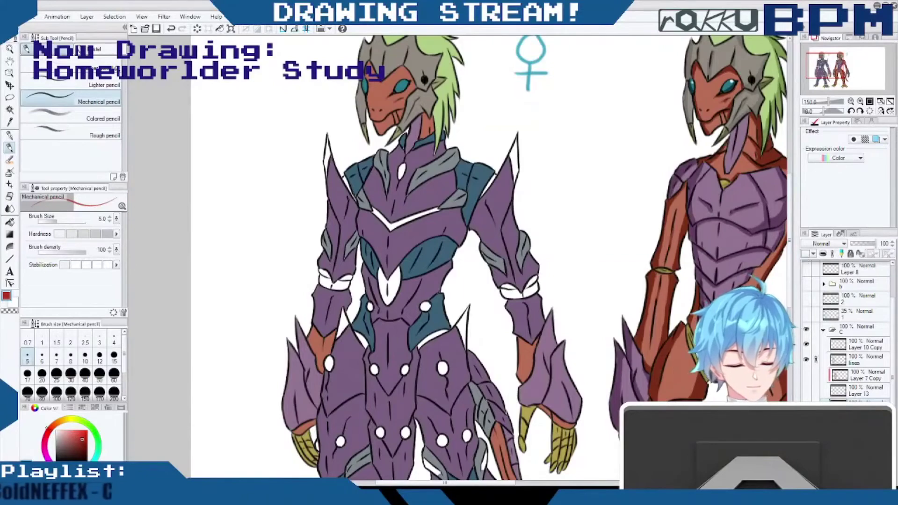
left_click(806, 406)
left_click(806, 406)
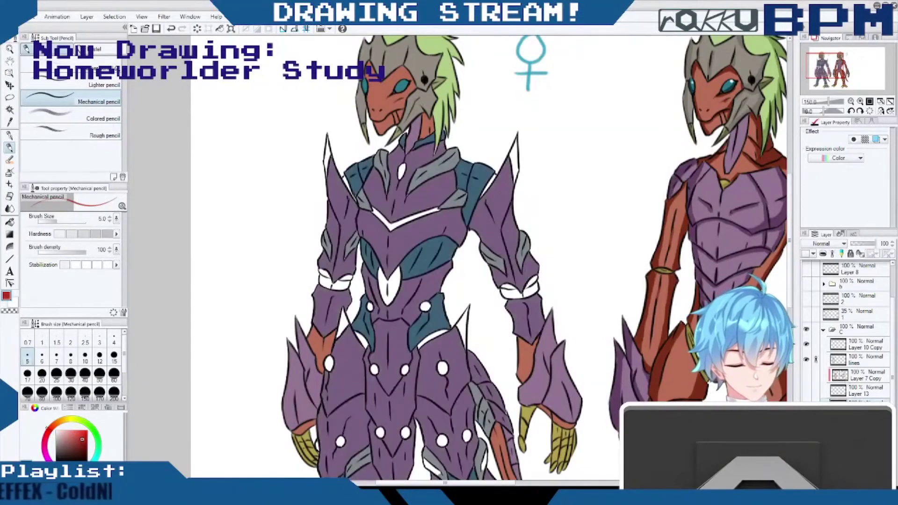
Auto-select the white shoulder spike edges, neck gem and chest chevron with Selection for referred layers.
scroll(795, 244, "up", 3)
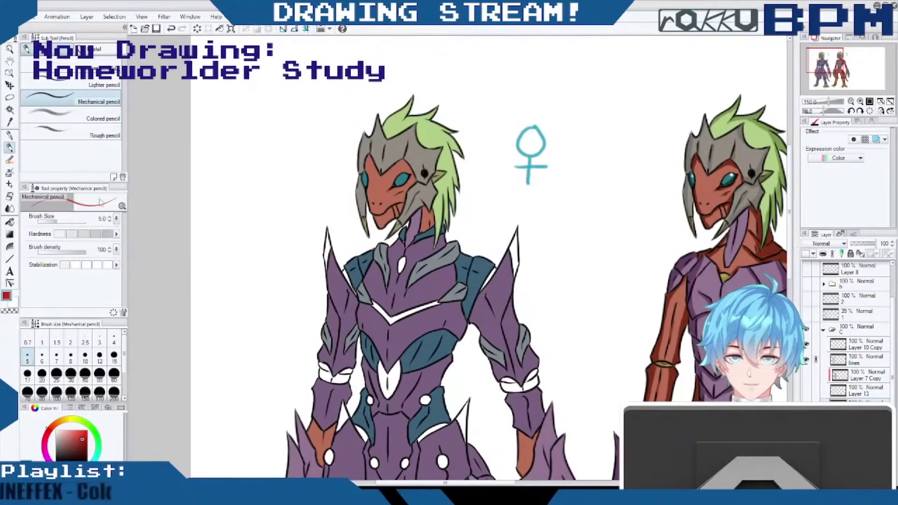
left_click(10, 110)
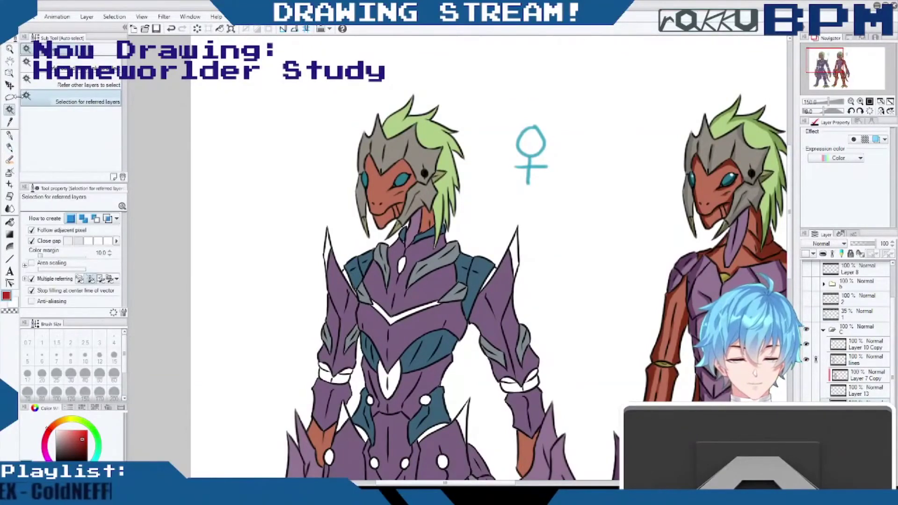
left_click(516, 245)
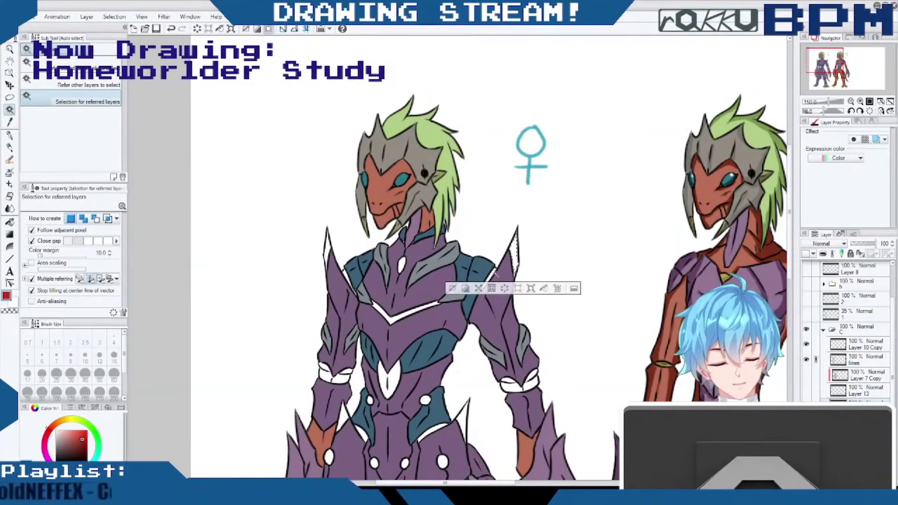
left_click(401, 264)
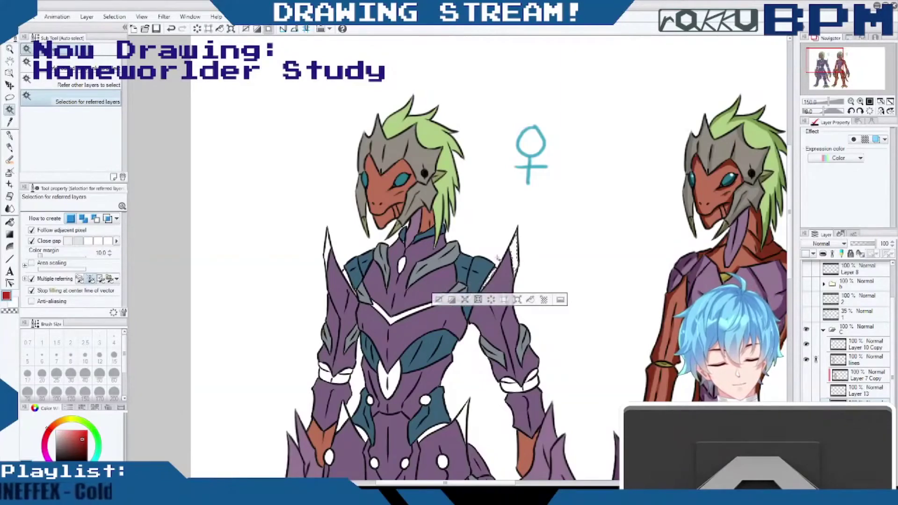
left_click(390, 316)
left_click(347, 276)
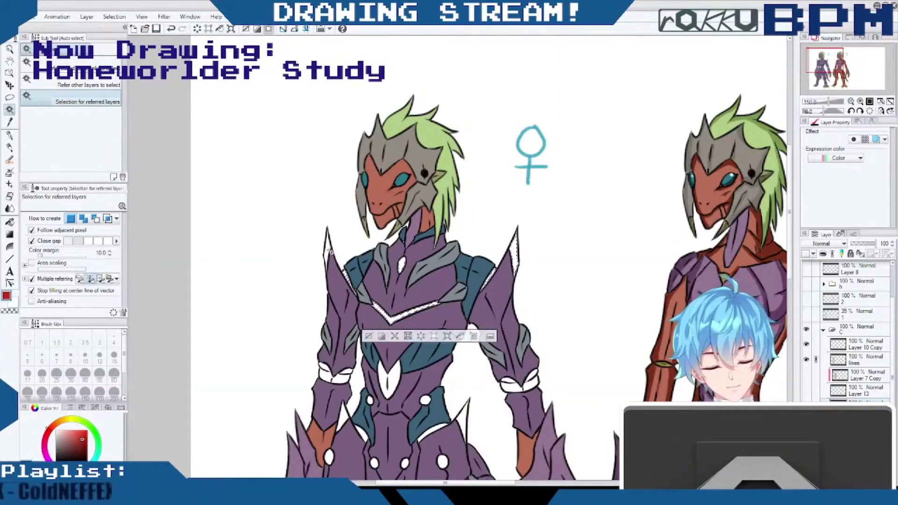
Add the white wrist bands, belly emblem, waist studs and hip trims to the selection.
left_click(330, 374)
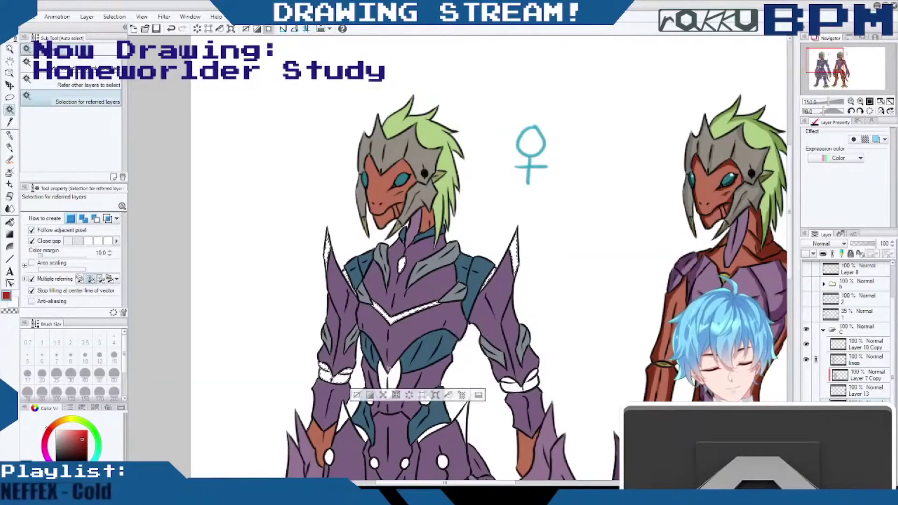
left_click(383, 379)
left_click(370, 400)
left_click(424, 400)
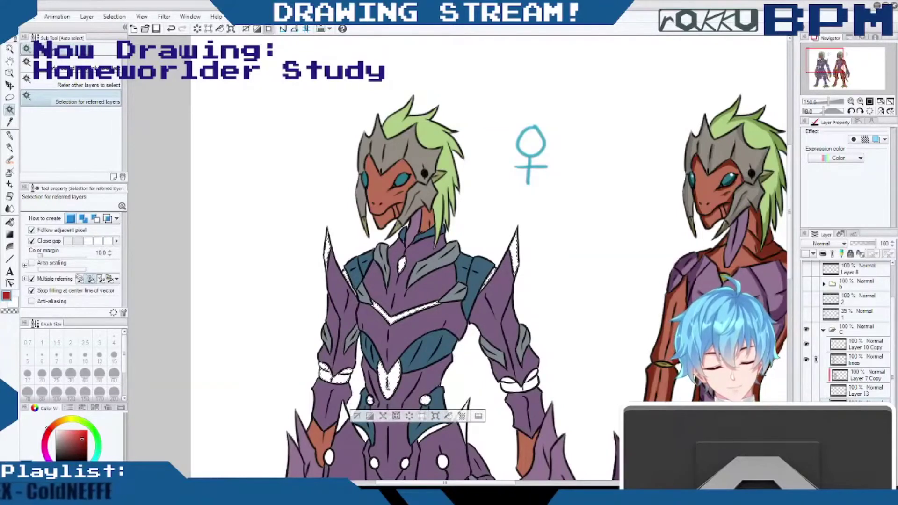
left_click(428, 428)
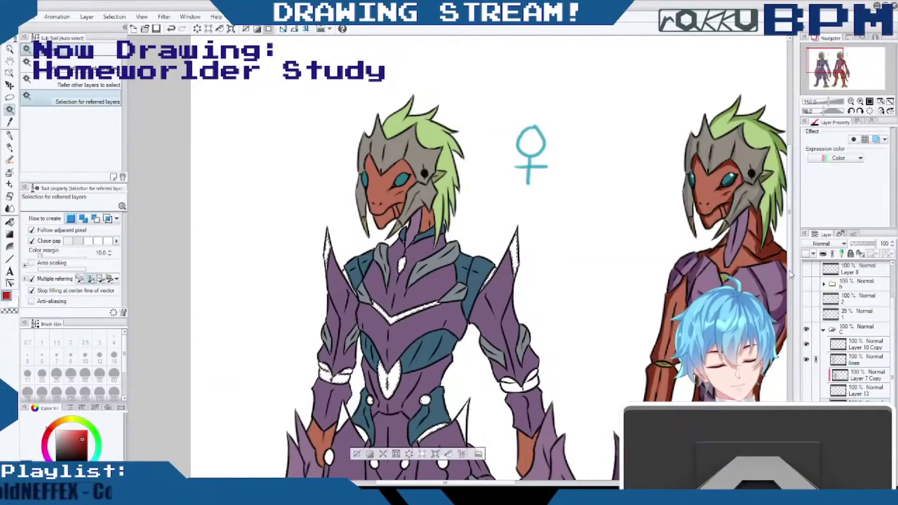
Add the round white studs on the thighs and centre tabard to the selection.
scroll(430, 257, "down", 3)
scroll(430, 257, "down", 5)
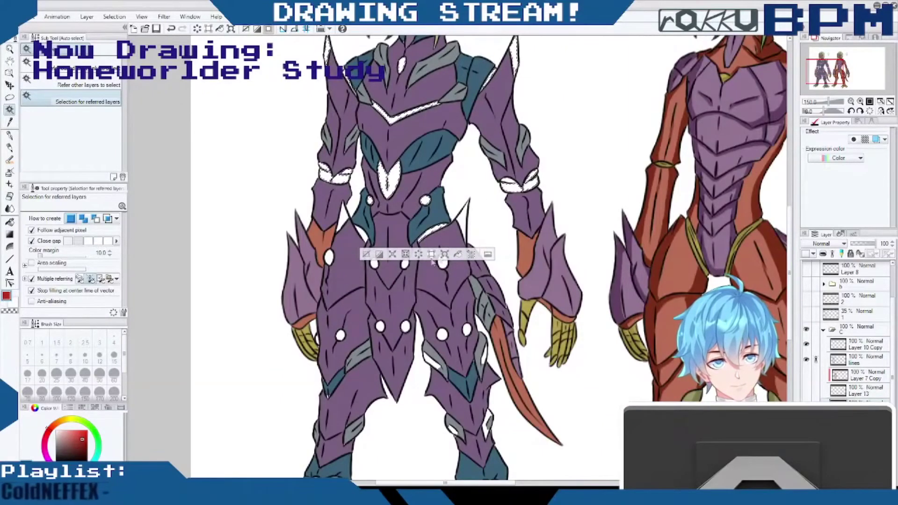
left_click(330, 257, "shift")
left_click(375, 262, "shift")
left_click(405, 263, "shift")
left_click(442, 260, "shift")
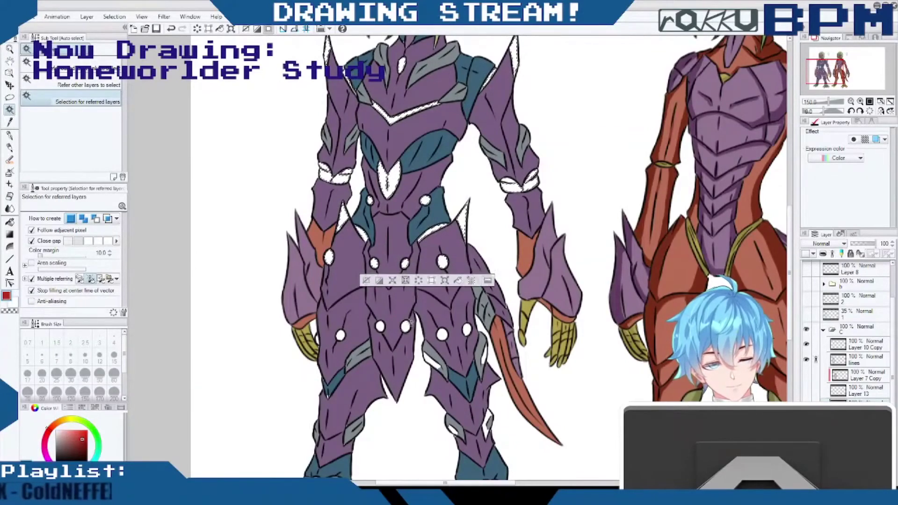
left_click(406, 326, "shift")
left_click(380, 326, "shift")
left_click(340, 336, "shift")
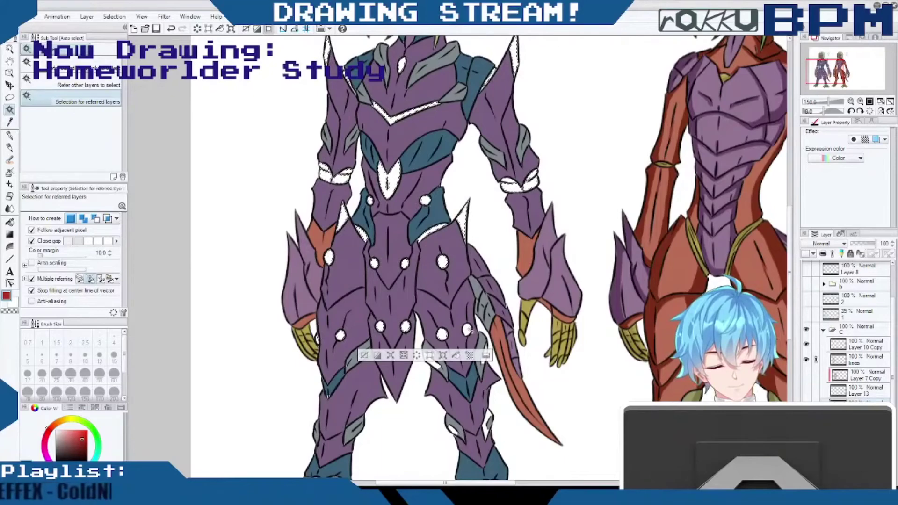
Include the foot gems in the selection, fill all the selected armour accents with red, and deselect.
scroll(747, 280, "down", 5)
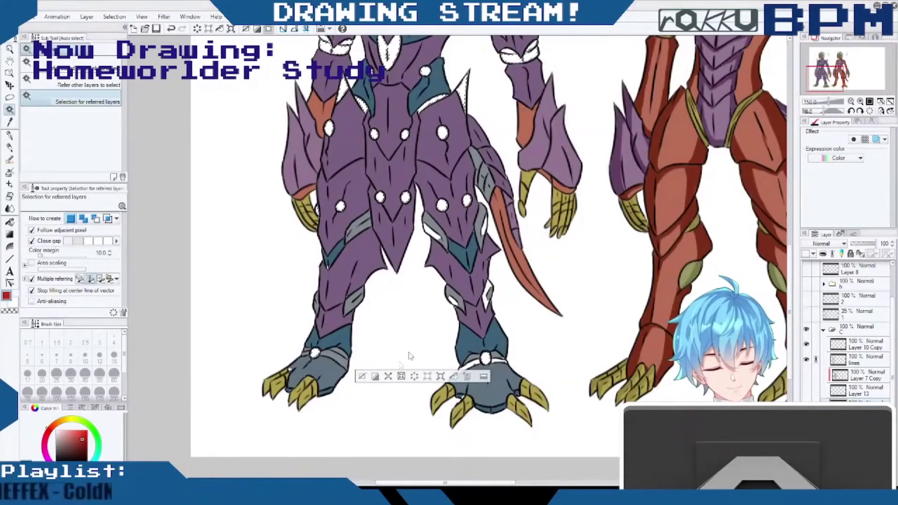
left_click(454, 377)
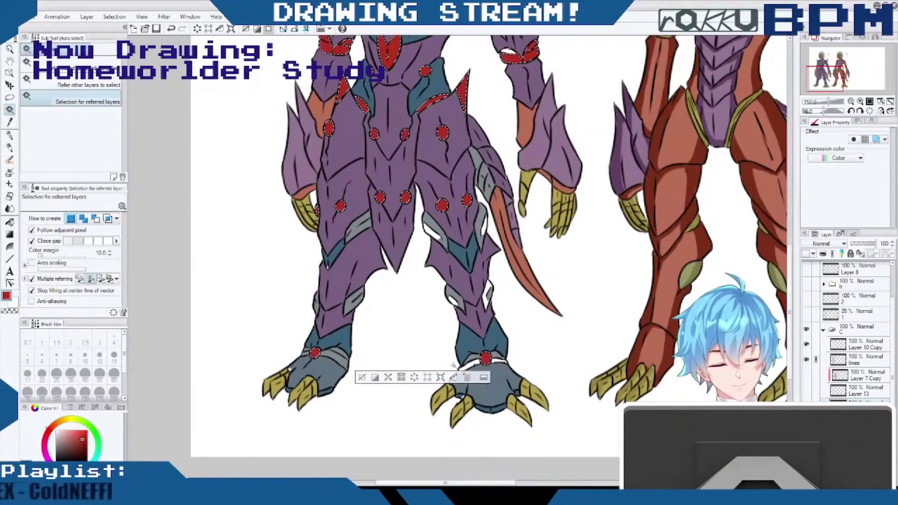
left_click(375, 377)
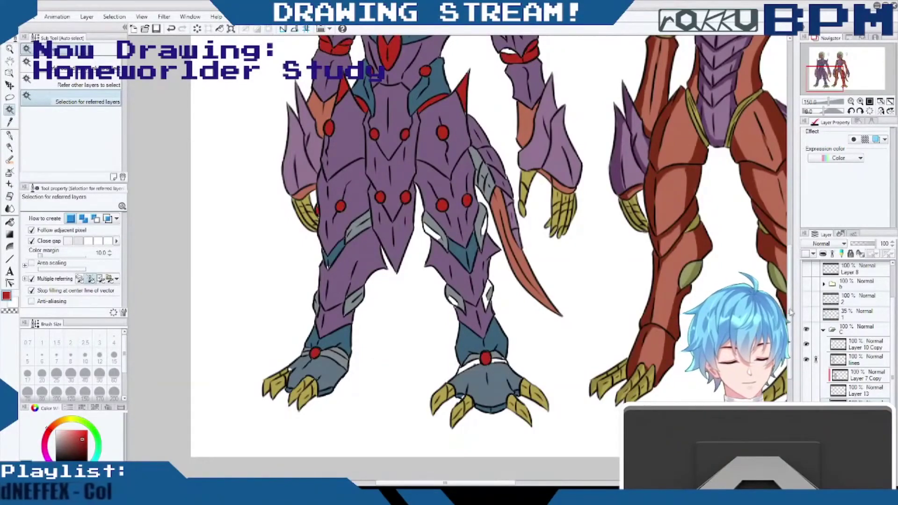
Touch up the collar and upper chest edges with their own blue and purple using the Mechanical pencil.
scroll(796, 253, "up", 8)
scroll(796, 250, "up", 4)
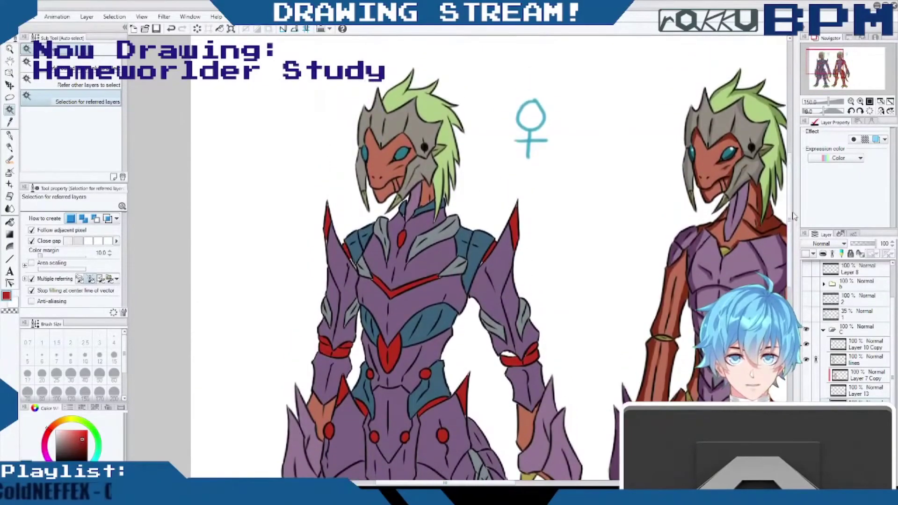
scroll(423, 215, "up", 2)
scroll(423, 214, "up", 2)
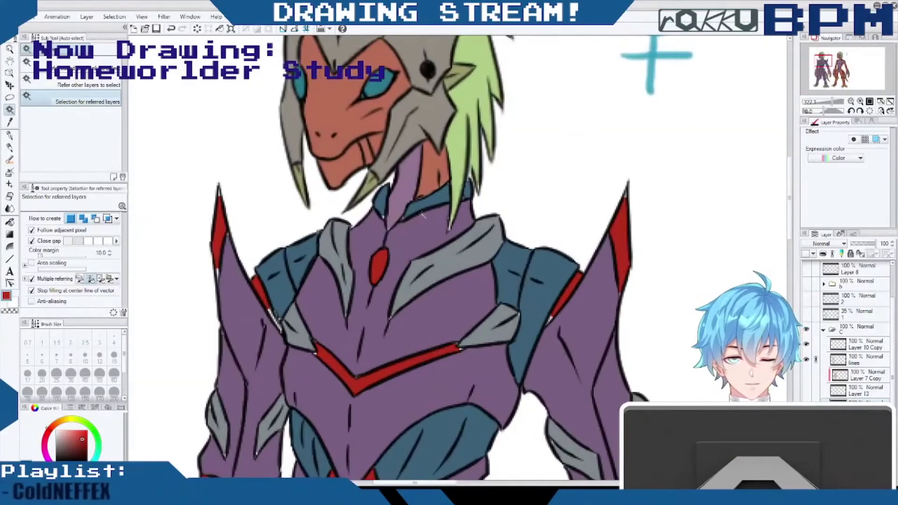
key("p")
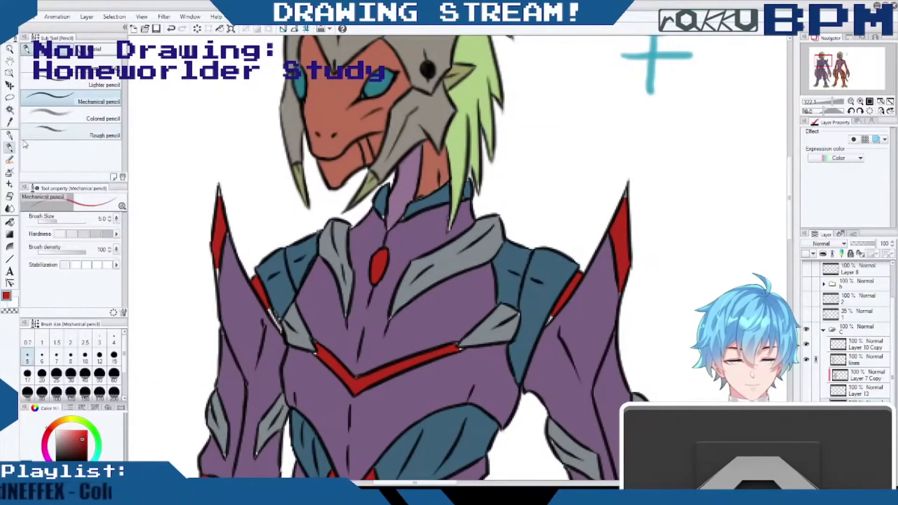
left_click(444, 193, "alt")
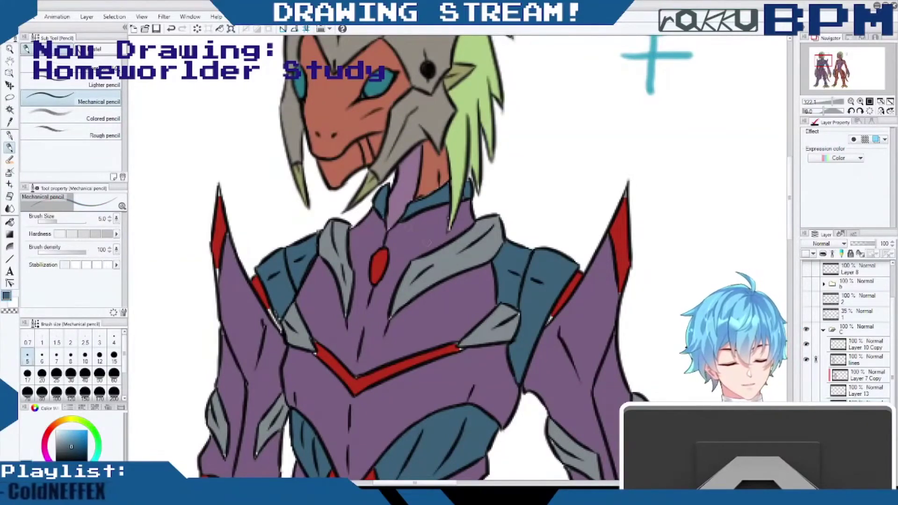
left_click(393, 223, "alt")
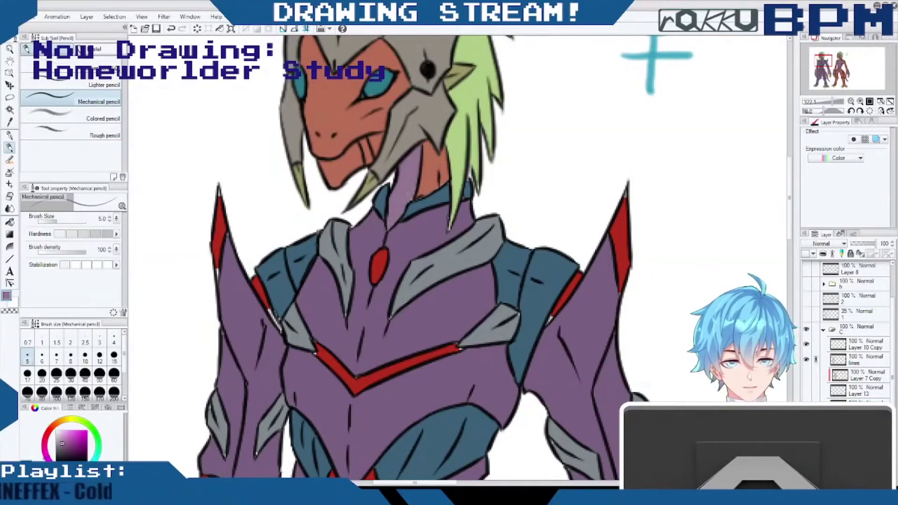
left_click(426, 231, "alt")
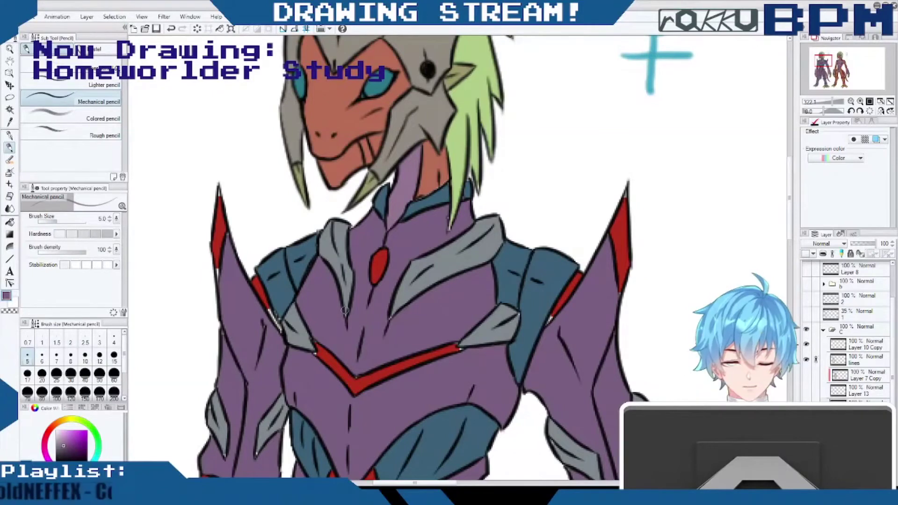
Fill the leftover gaps in the red shoulder trims with sampled red, cleaning the neighbouring edges with purple.
left_click(222, 216, "alt")
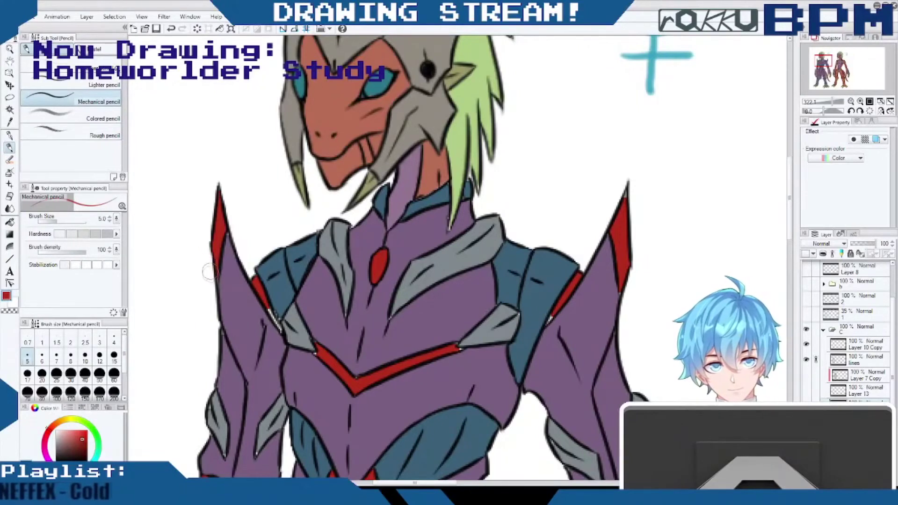
mouse_move(265, 309)
left_mouse_down()
mouse_move(281, 331)
mouse_move(271, 316)
left_mouse_up()
left_click(243, 289, "alt")
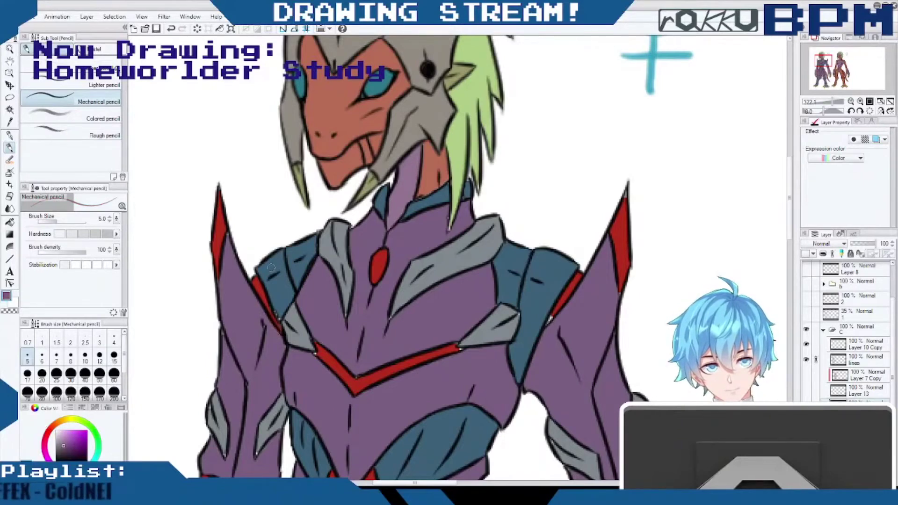
left_click(274, 306, "alt")
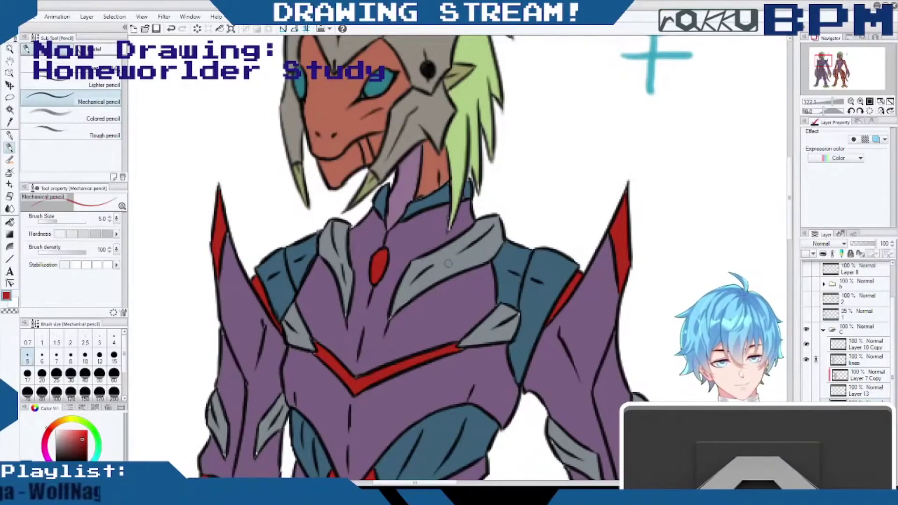
Touch up the tips of the grey chest plates with their own grey and sample the shoulder blue.
left_click(445, 261, "alt")
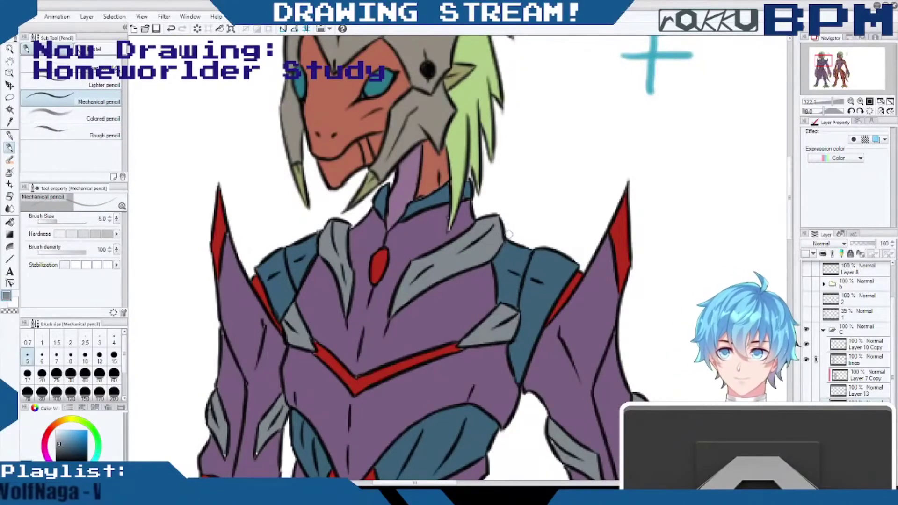
left_click(508, 256, "alt")
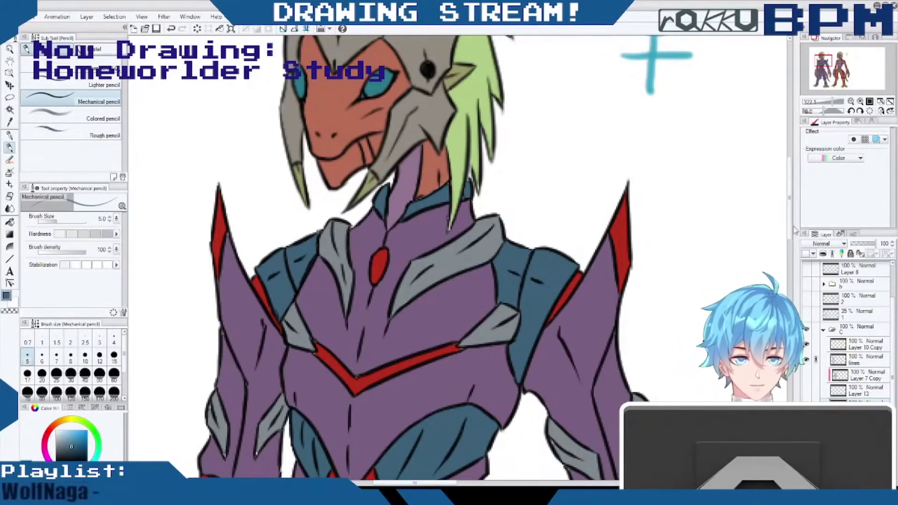
Touch up the grey plates on the figure's right forearm with their own sampled grey using the Mechanical pencil.
scroll(790, 243, "down", 4)
left_click_drag(789, 264, 790, 264)
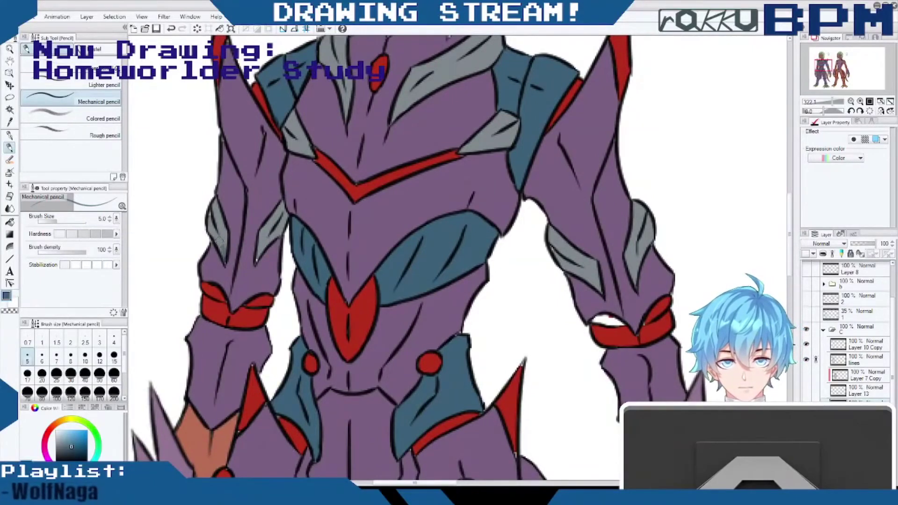
key("ctrl+z")
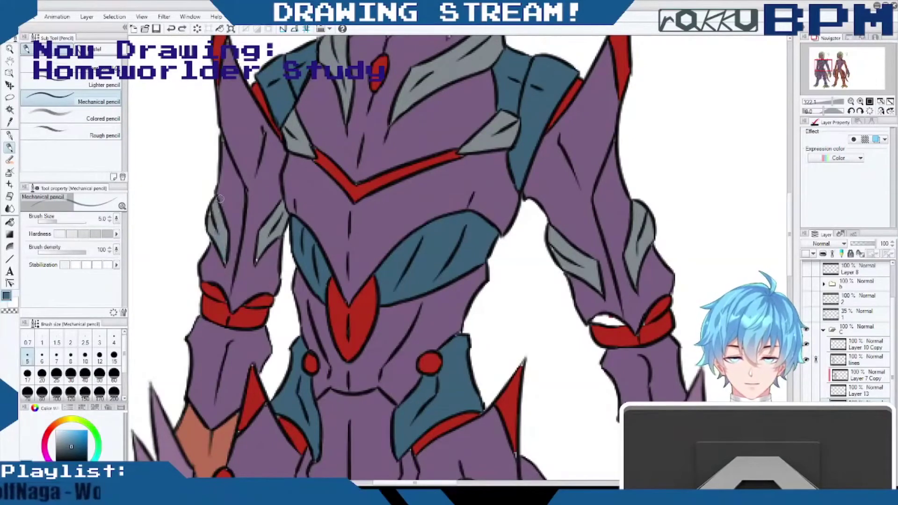
left_click(261, 234, "alt")
left_click(210, 213)
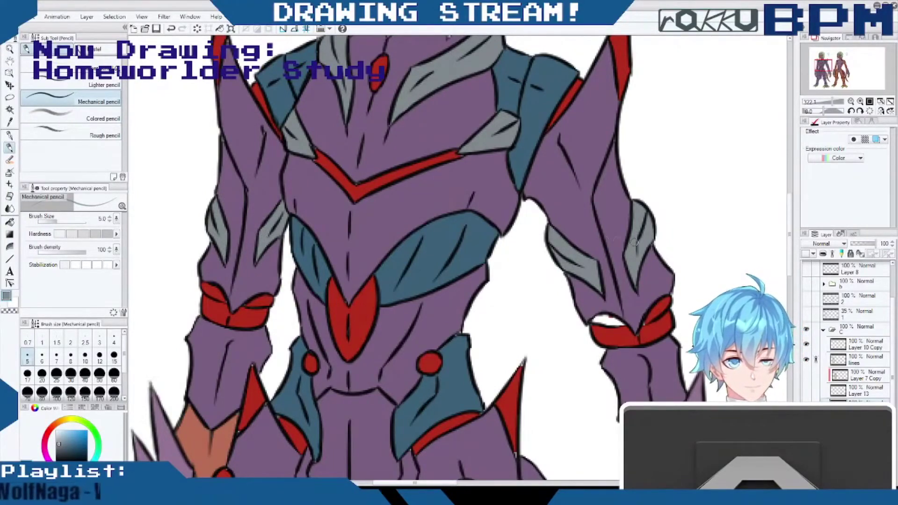
Touch up the figure's left forearm with sampled purple and fill the white gap in its red armour band with sampled red.
left_click(568, 275, "alt")
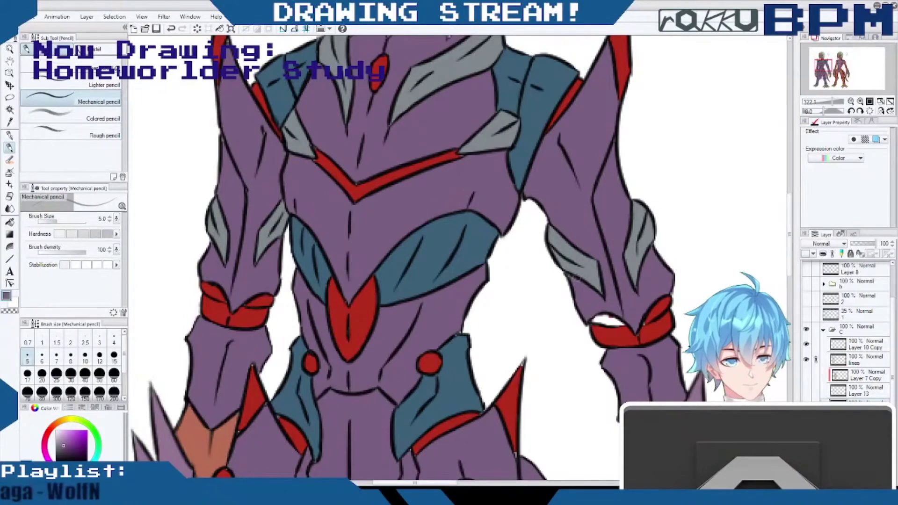
left_click(641, 328, "alt")
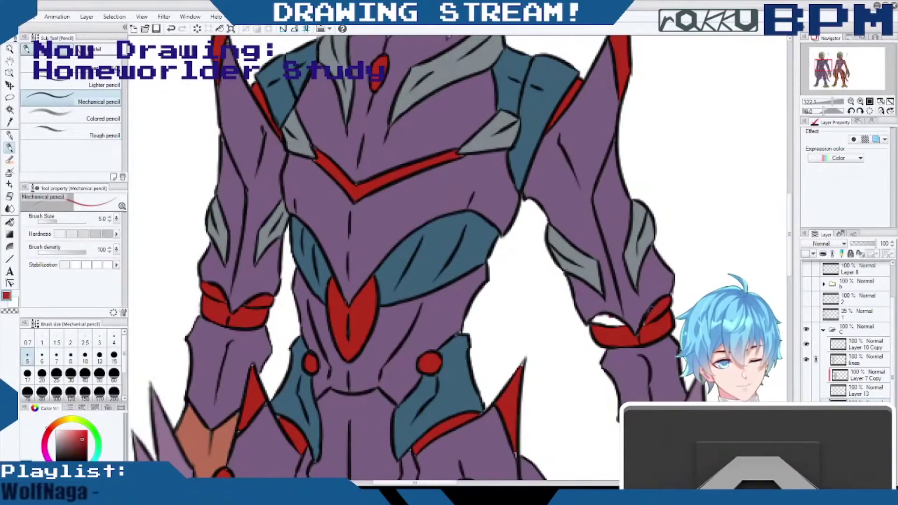
mouse_move(607, 320)
left_mouse_down()
mouse_move(618, 324)
mouse_move(595, 320)
mouse_move(613, 318)
left_mouse_up()
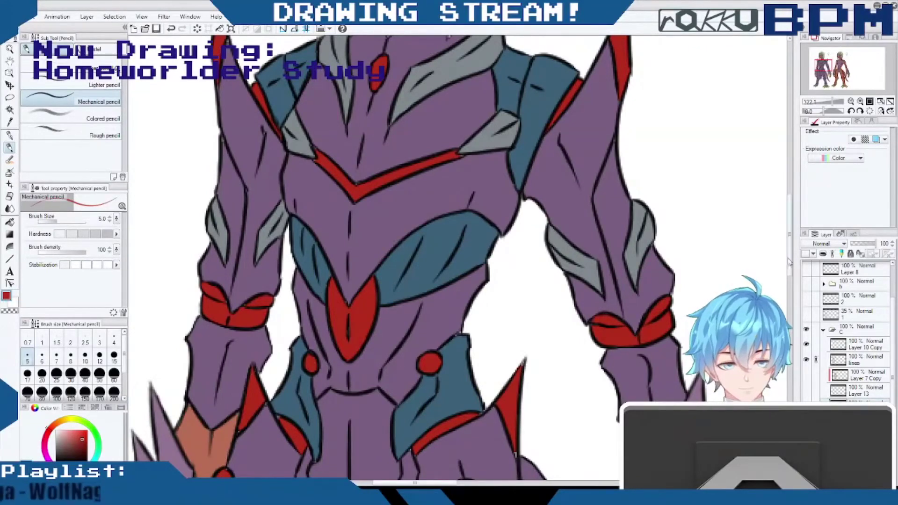
Touch up the edges of the waist and hip armour with their own purple and red.
scroll(252, 370, "down", 5)
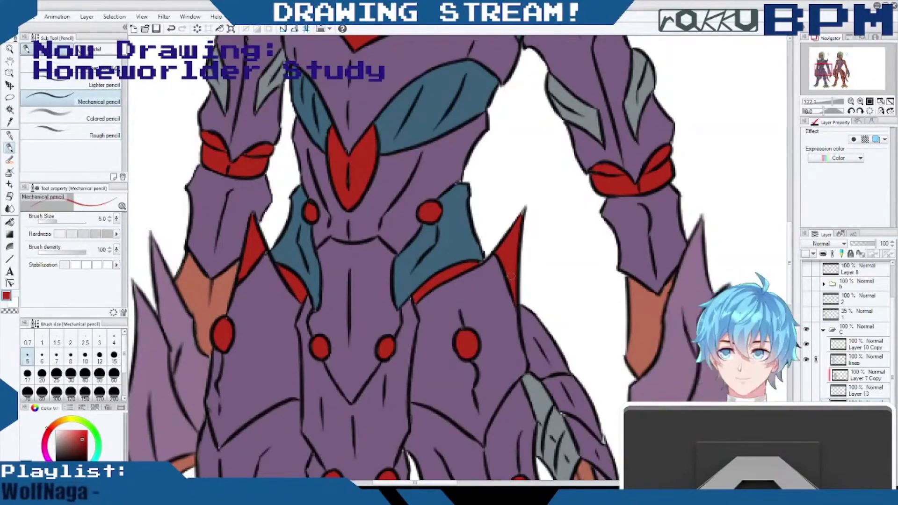
left_click(455, 164, "alt")
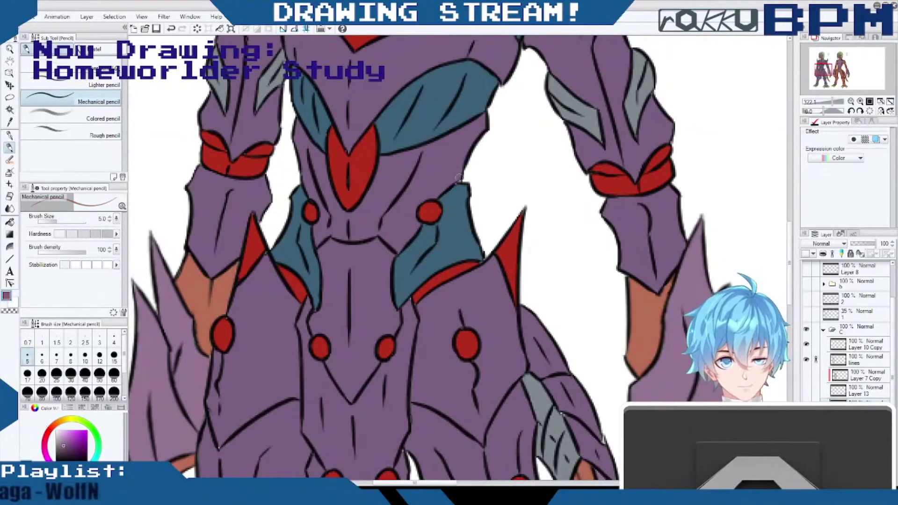
left_click(415, 298, "alt")
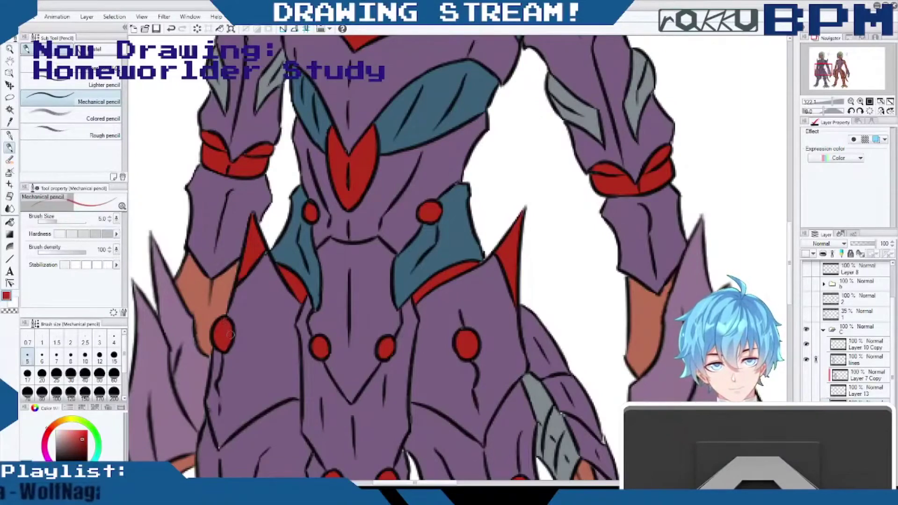
Touch up the leg armour around the grey knee plates with their own grey and purple.
left_click_drag(790, 265, 790, 303)
left_click(565, 191, "alt")
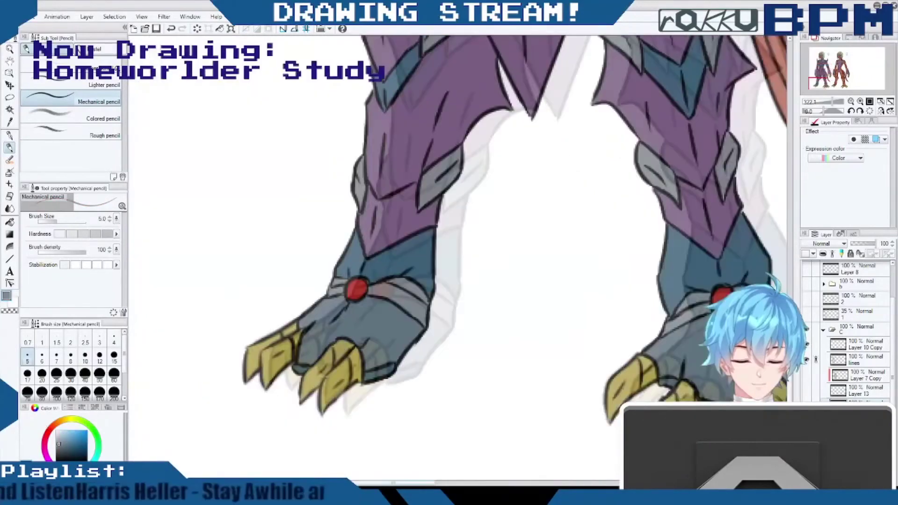
left_click_drag(393, 483, 421, 483)
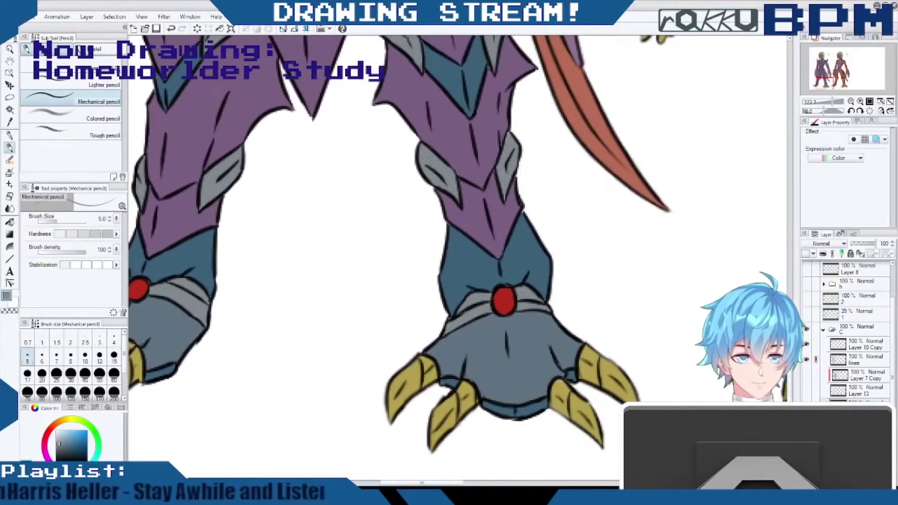
scroll(532, 265, "up", 5)
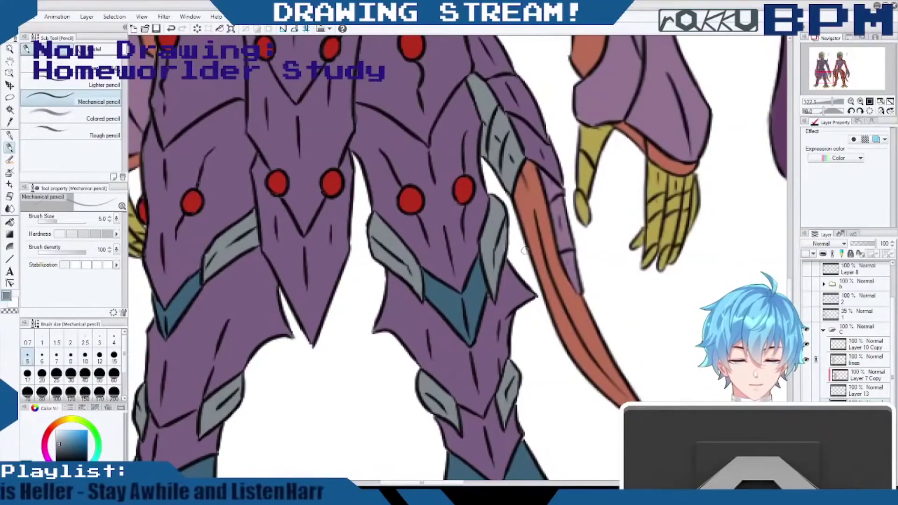
left_click(487, 297, "alt")
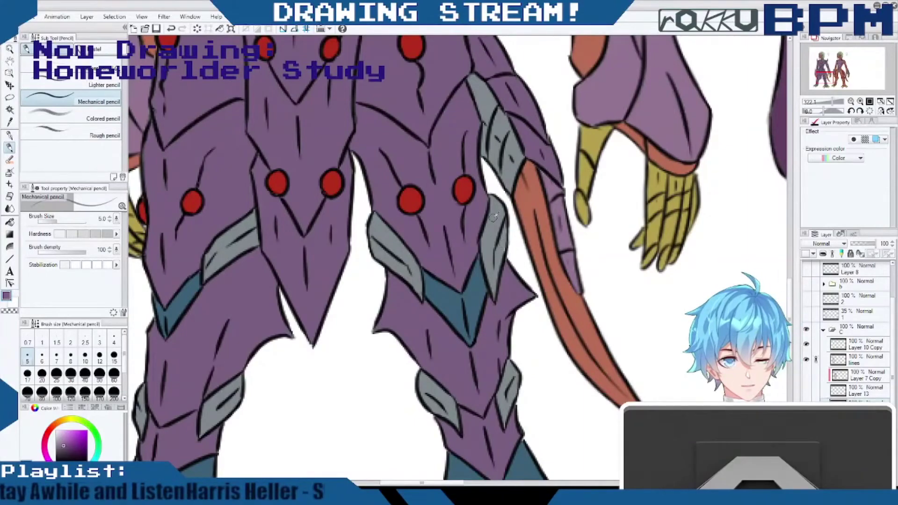
left_click(482, 248, "alt")
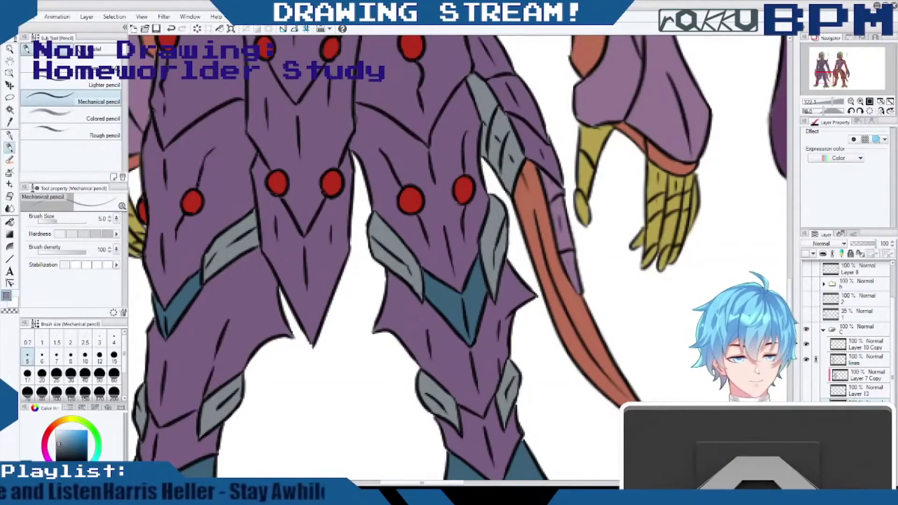
Review the whole armoured figure beside the unarmoured one for remaining gaps in the flat colours.
left_click_drag(789, 306, 790, 268)
scroll(686, 293, "up", 3)
scroll(686, 293, "down", 4)
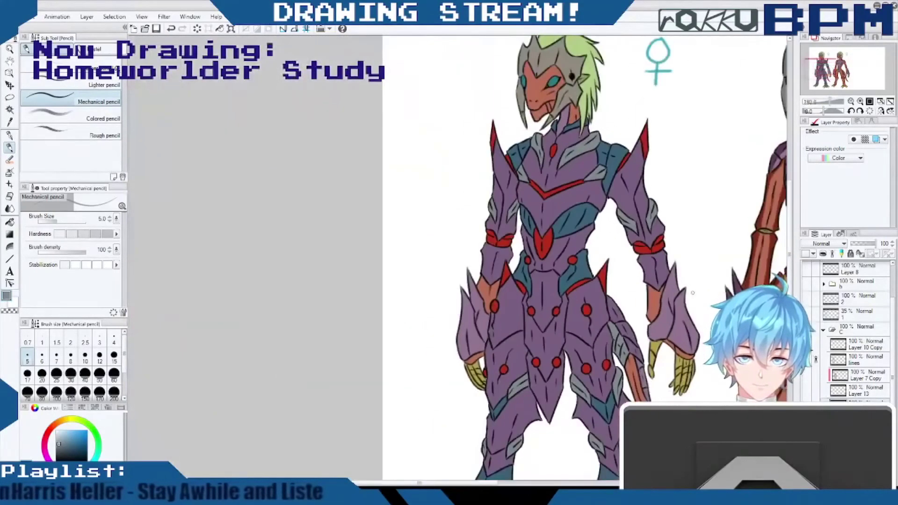
scroll(693, 292, "down", 3)
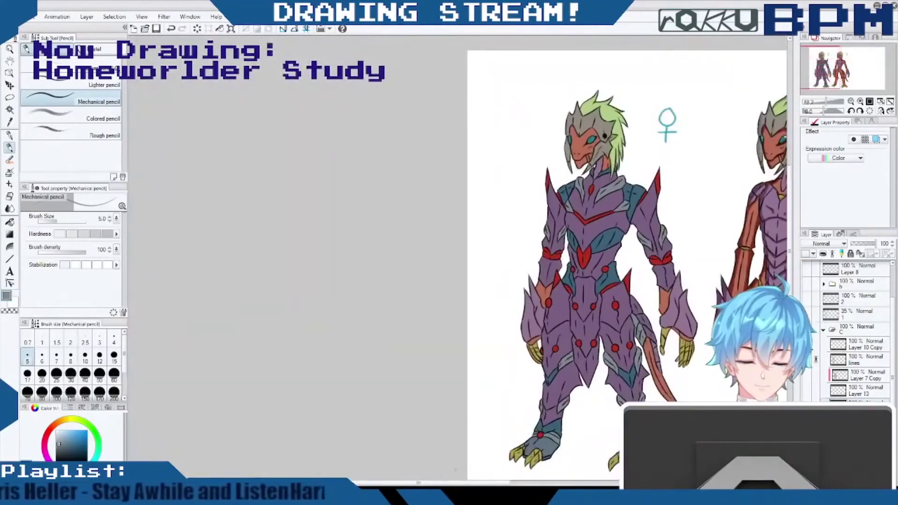
left_click_drag(419, 483, 478, 483)
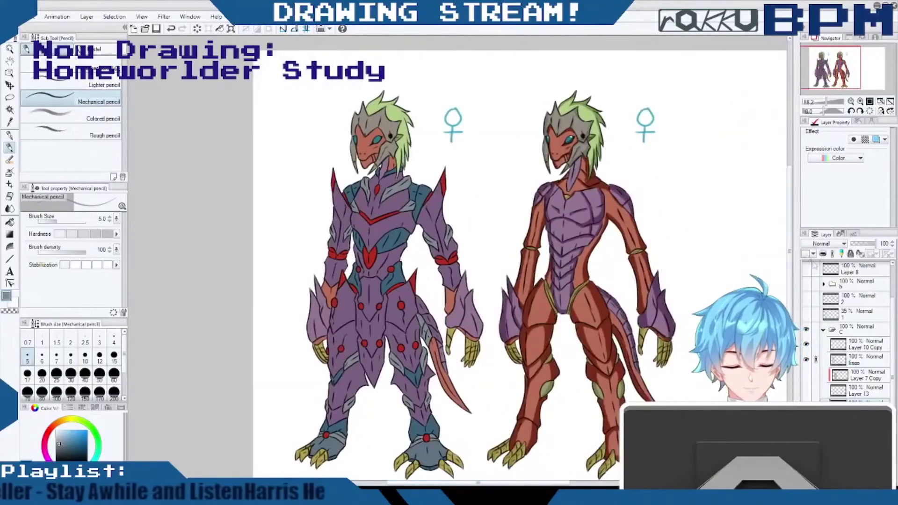
key("ctrl+z")
key("ctrl+y")
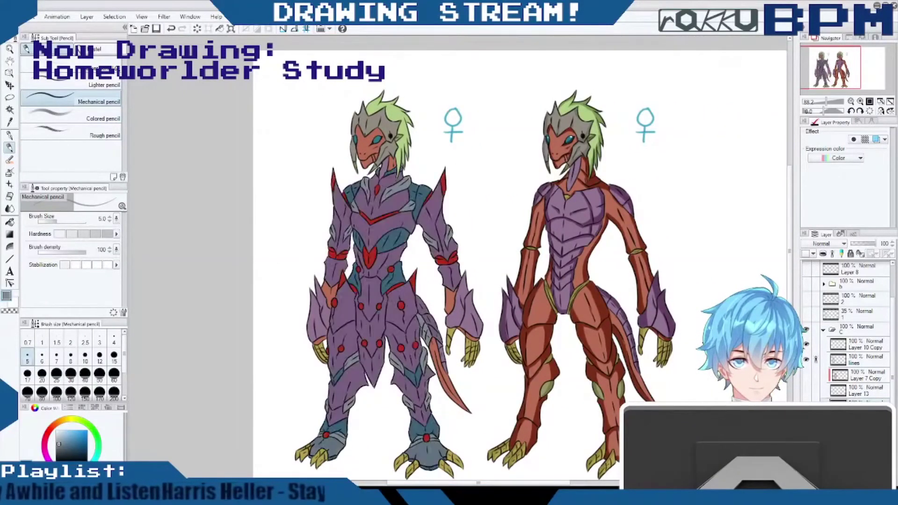
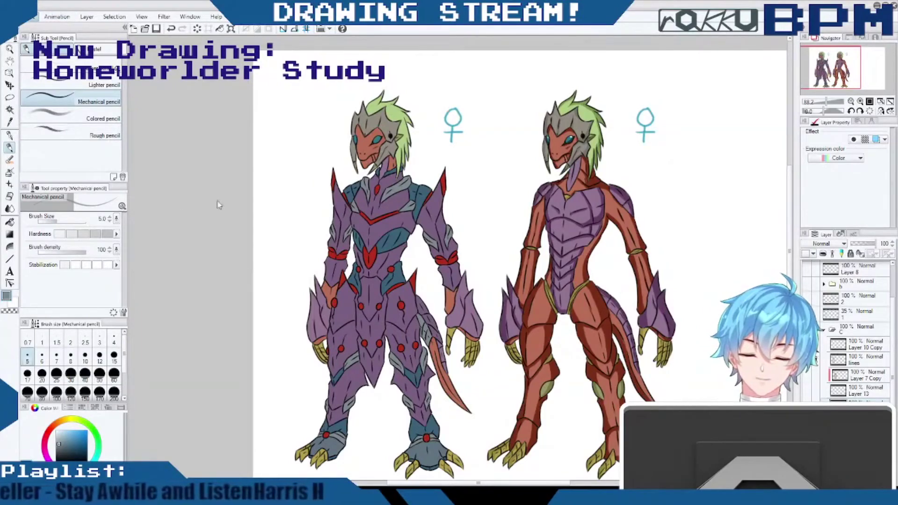
Adjust the hue of the armour colours, trying several shifts and settling on slate purple plates with teal sections and magenta accents.
key("ctrl+s")
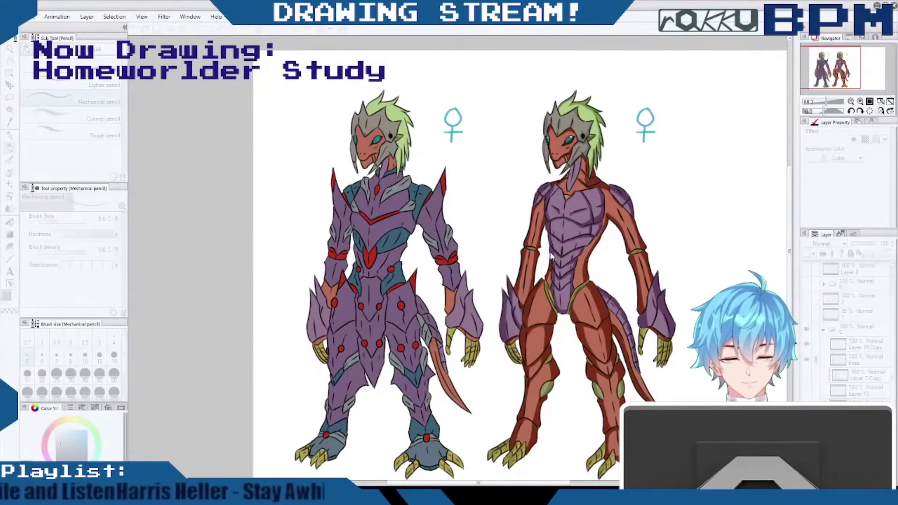
left_click_drag(559, 254, 534, 254)
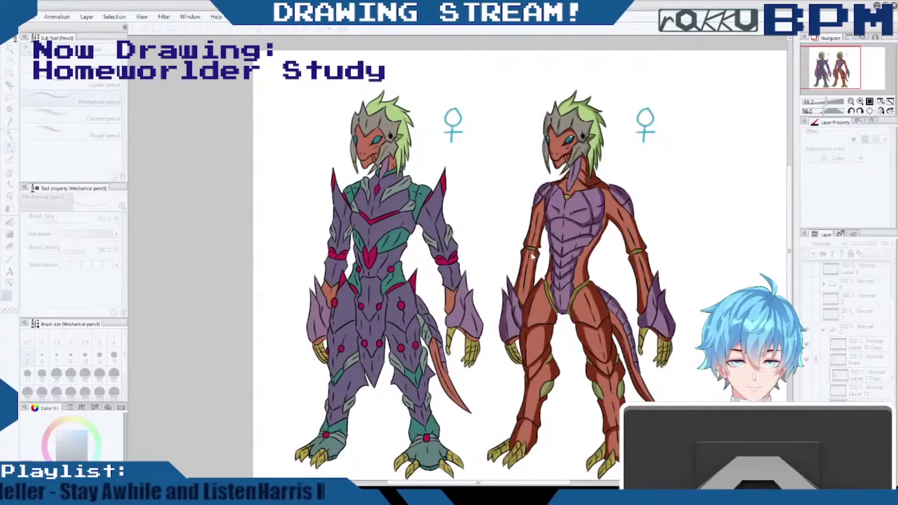
left_click_drag(517, 257, 491, 256)
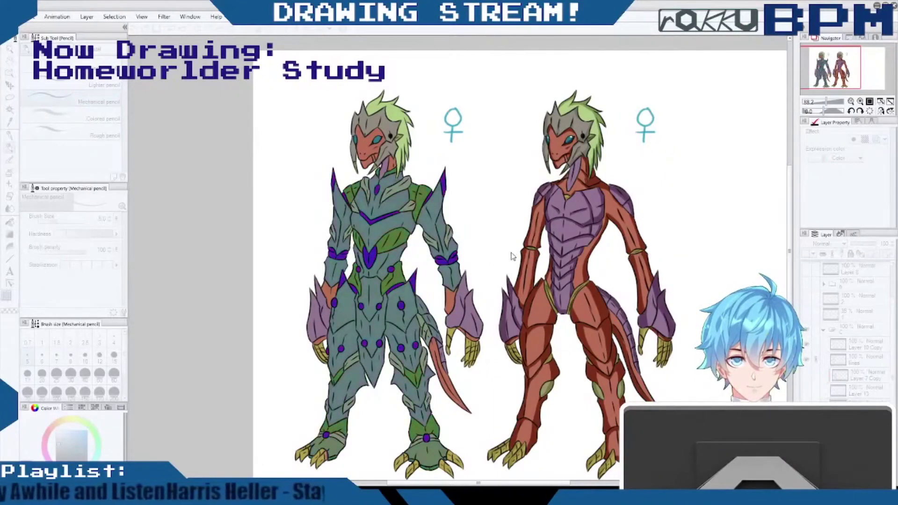
key("ctrl+y")
left_click_drag(518, 254, 536, 254)
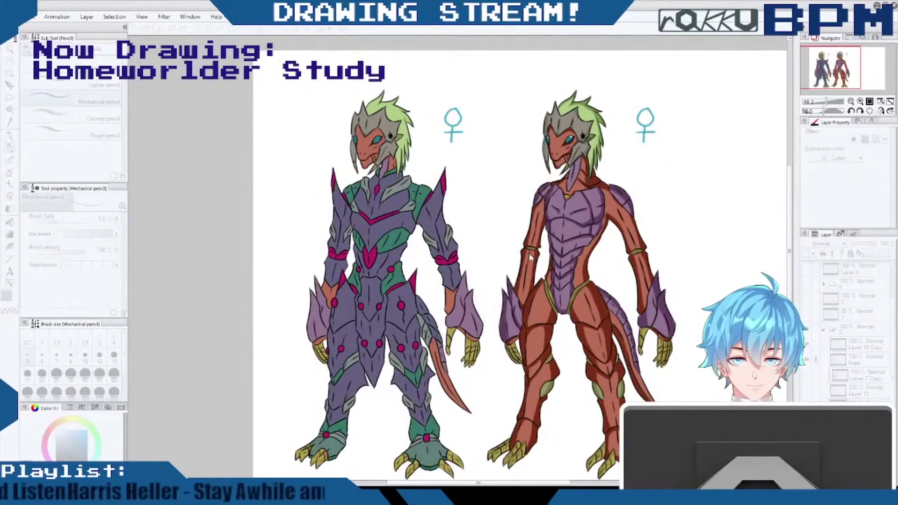
left_click_drag(538, 253, 548, 255)
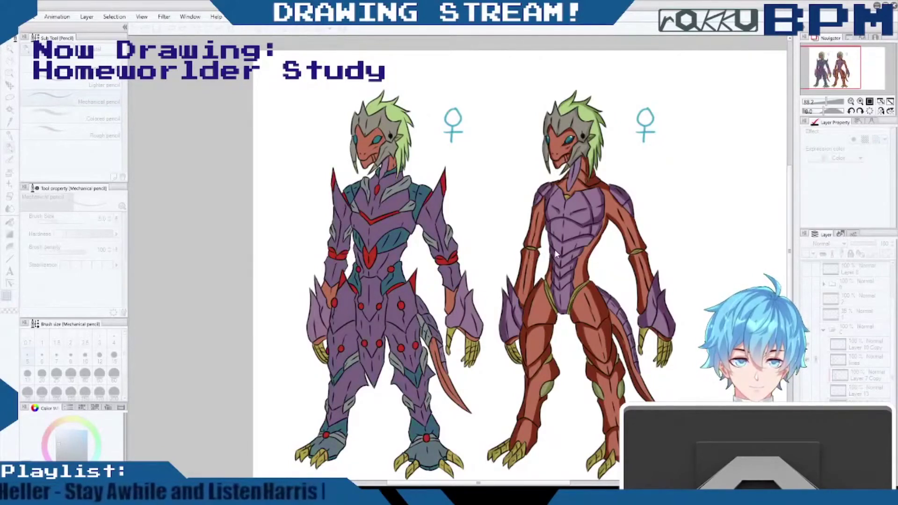
left_click_drag(565, 250, 559, 251)
key("ctrl+z")
left_click_drag(552, 253, 584, 252)
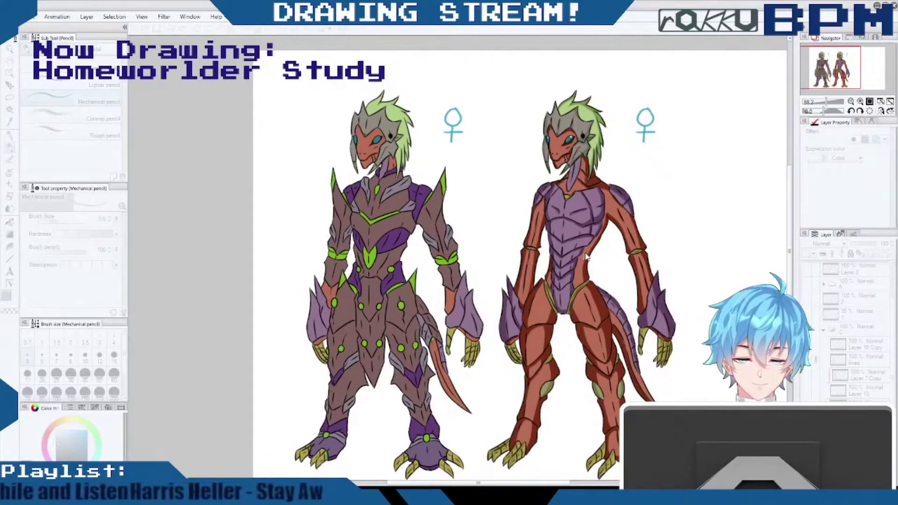
left_click_drag(591, 252, 567, 249)
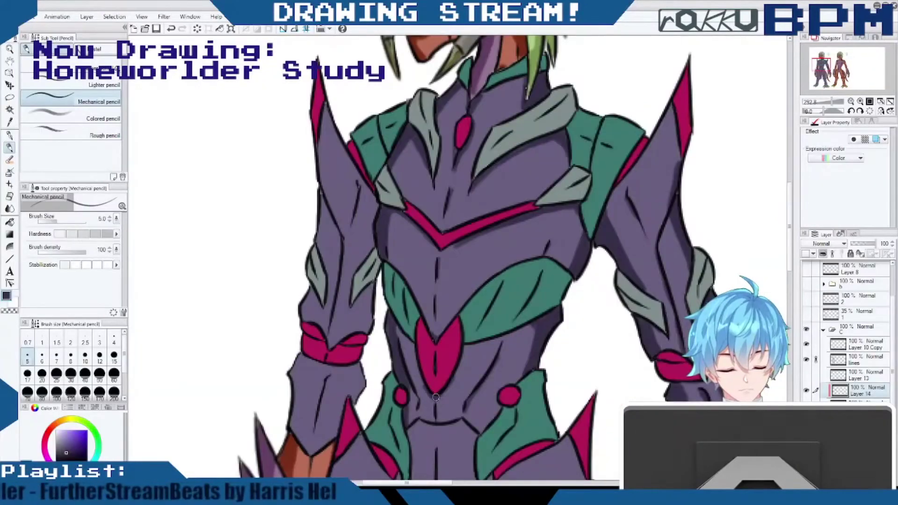
Shade the abdomen below the magenta belly gem in dark purple on Layer 14, and resample the dark shading colour from the chest.
left_click_drag(435, 397, 411, 425)
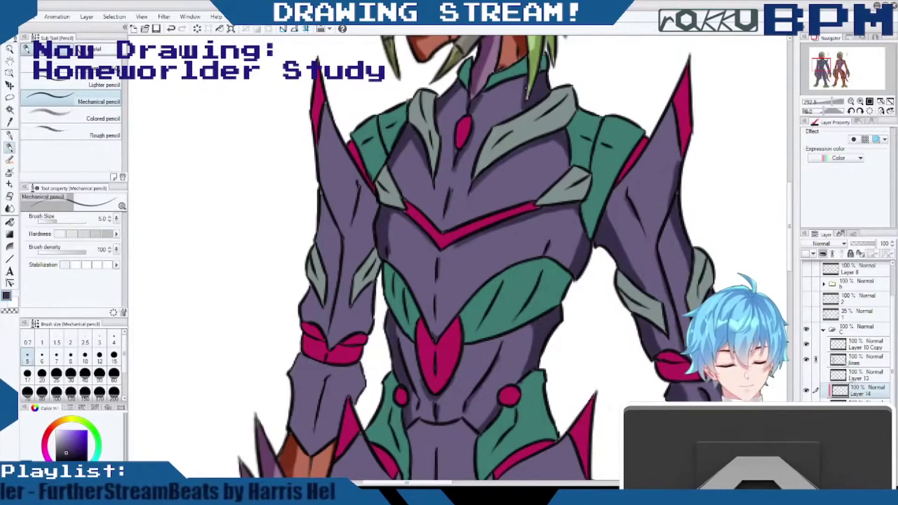
key("alt+[")
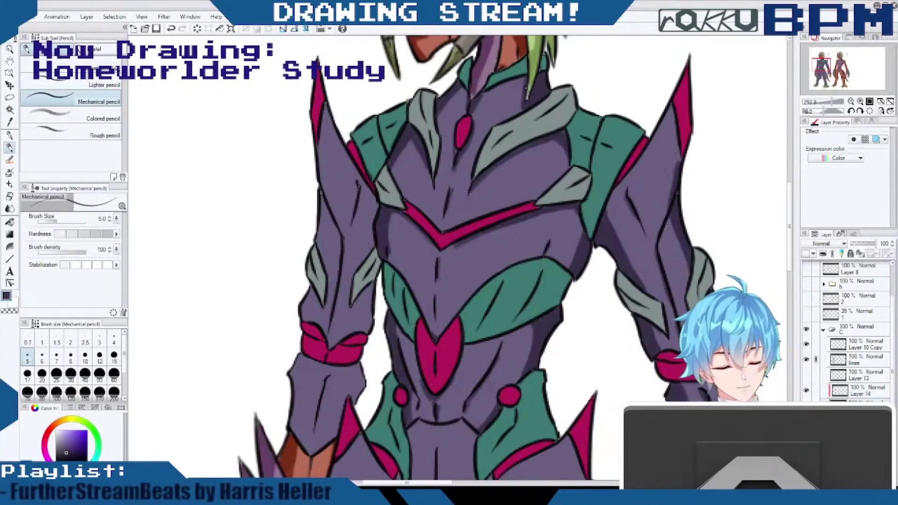
left_click(358, 184, "alt")
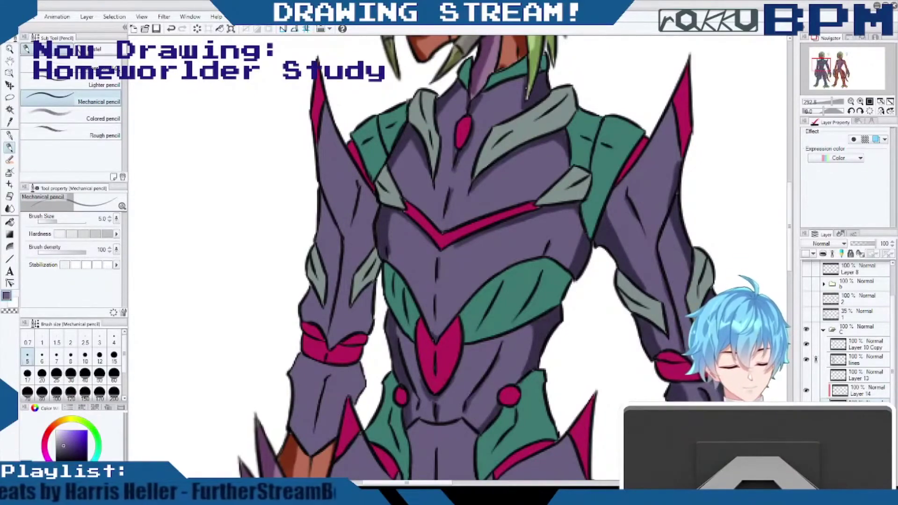
left_click(881, 390)
left_click(584, 252, "alt")
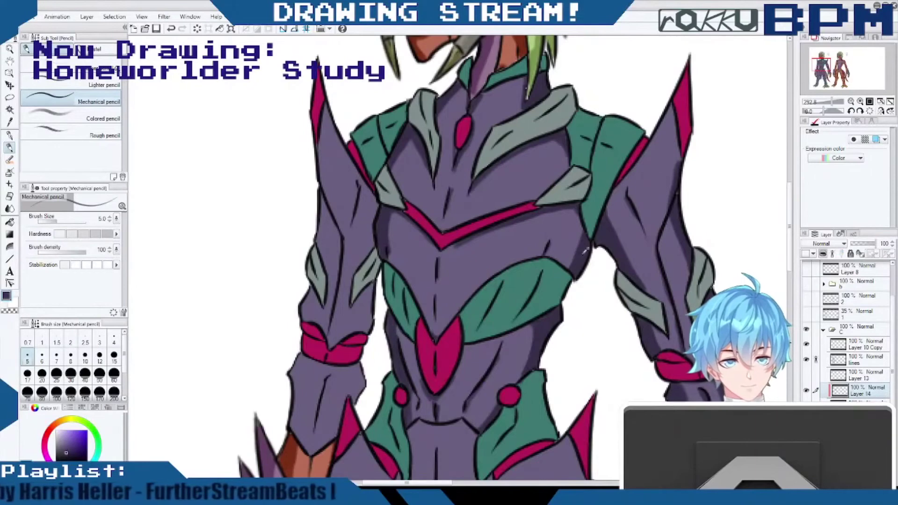
Shade the armoured figure's upper arm beside the blank canvas edge in dark purple, along both sides and above the magenta elbow band, redoing some strokes.
mouse_move(374, 281)
left_mouse_down()
mouse_move(353, 306)
mouse_move(369, 291)
mouse_move(370, 328)
mouse_move(368, 296)
mouse_move(364, 331)
left_mouse_up()
left_click_drag(370, 286, 360, 329)
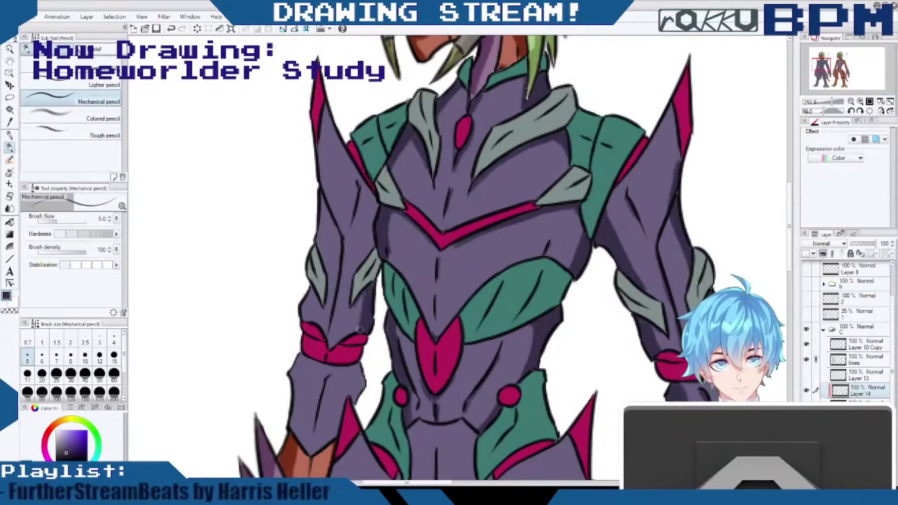
left_click_drag(311, 291, 309, 319)
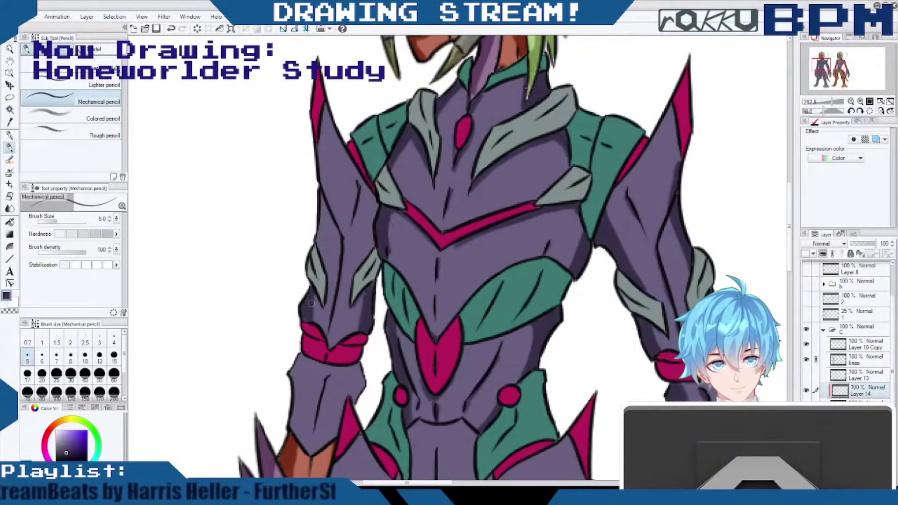
mouse_move(320, 193)
left_mouse_down()
mouse_move(319, 245)
mouse_move(327, 202)
mouse_move(344, 241)
mouse_move(346, 227)
mouse_move(325, 308)
left_mouse_up()
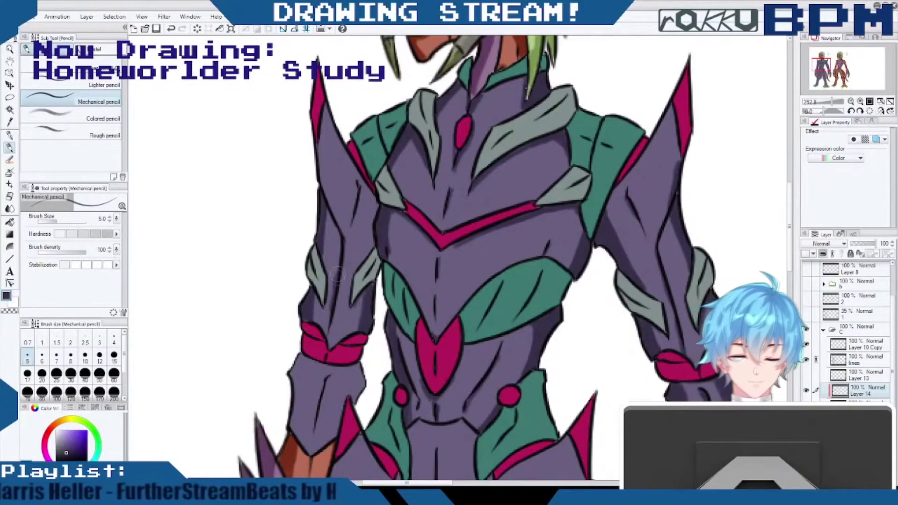
key("ctrl+z")
key("ctrl+z")
key("ctrl+z")
key("ctrl+z")
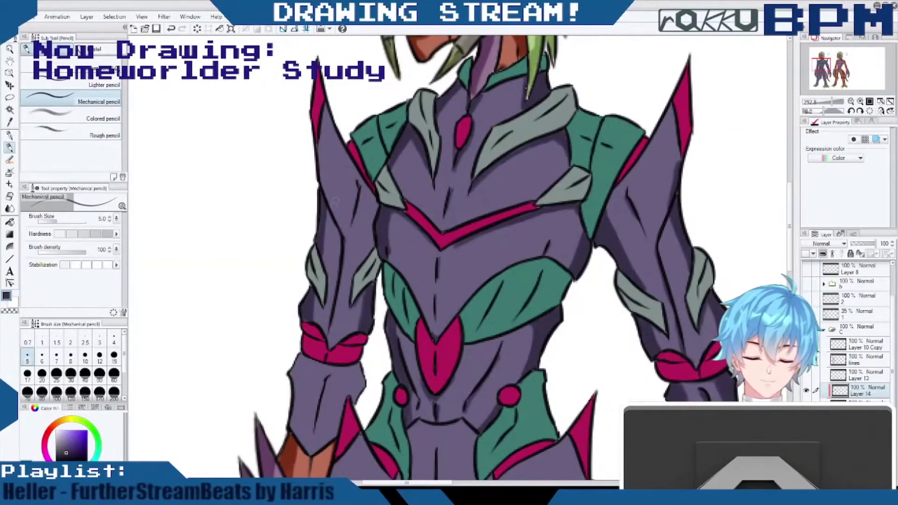
mouse_move(316, 156)
left_mouse_down()
mouse_move(326, 202)
mouse_move(376, 209)
mouse_move(374, 220)
left_mouse_up()
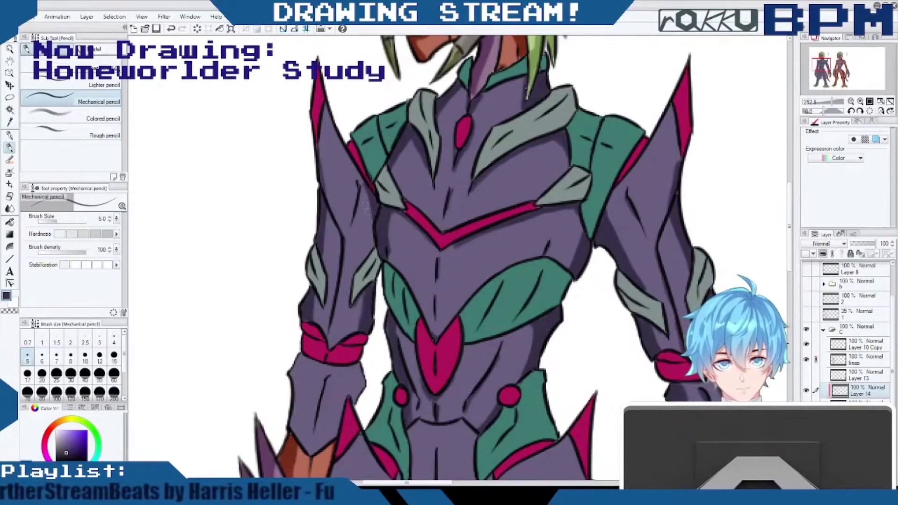
left_click_drag(358, 186, 354, 218)
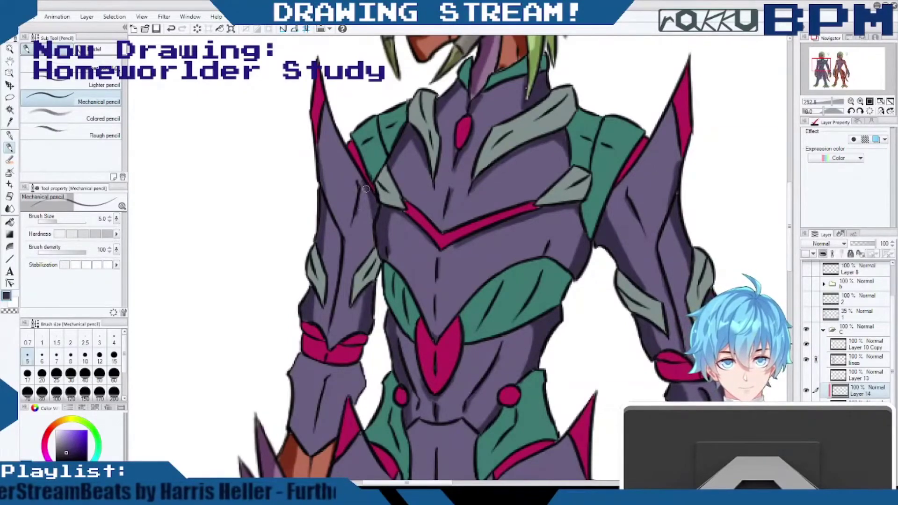
left_click_drag(363, 299, 357, 329)
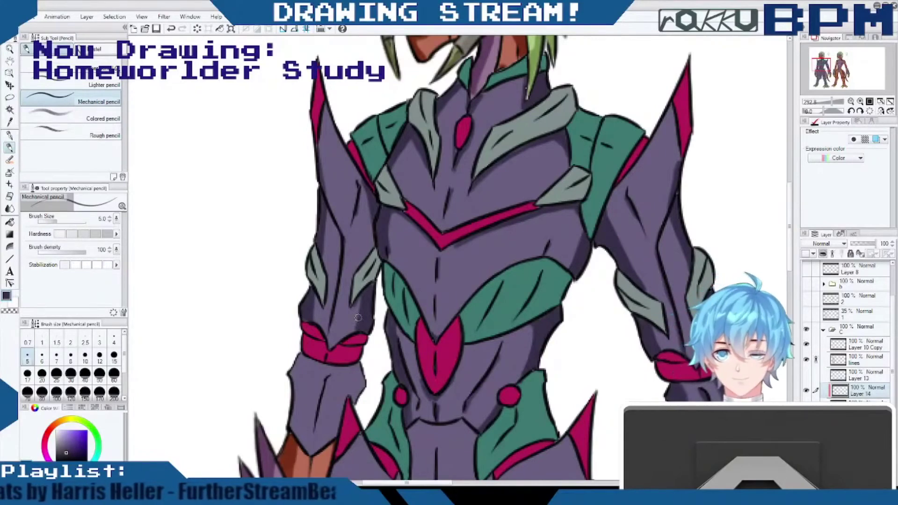
Shade the same arm's forearm plate in dark purple below the magenta elbow band.
left_click_drag(791, 241, 792, 266)
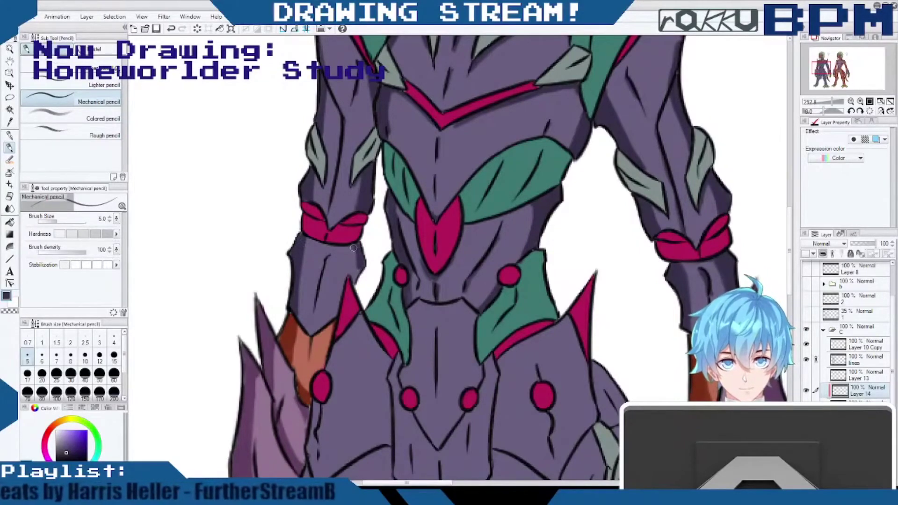
mouse_move(353, 279)
left_mouse_down()
mouse_move(352, 248)
mouse_move(317, 310)
left_mouse_up()
left_click_drag(345, 279, 331, 318)
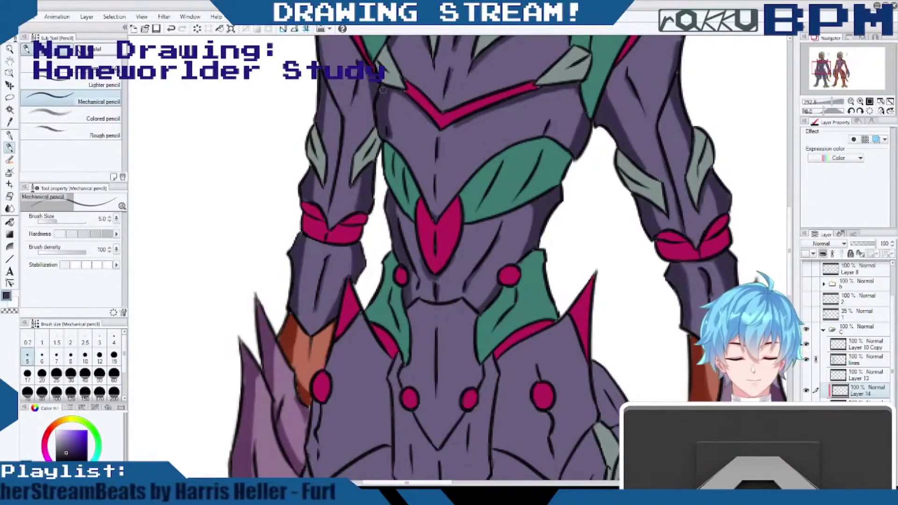
Shade both edges and the pointed tip of the central pelvis plate in dark purple, including the narrow strips beside its magenta gems.
left_click_drag(414, 306, 403, 371)
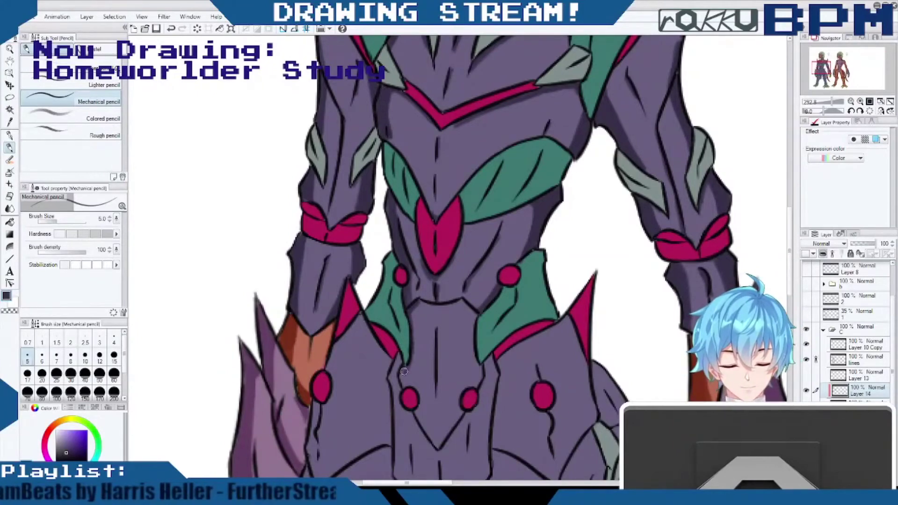
left_click_drag(465, 301, 477, 384)
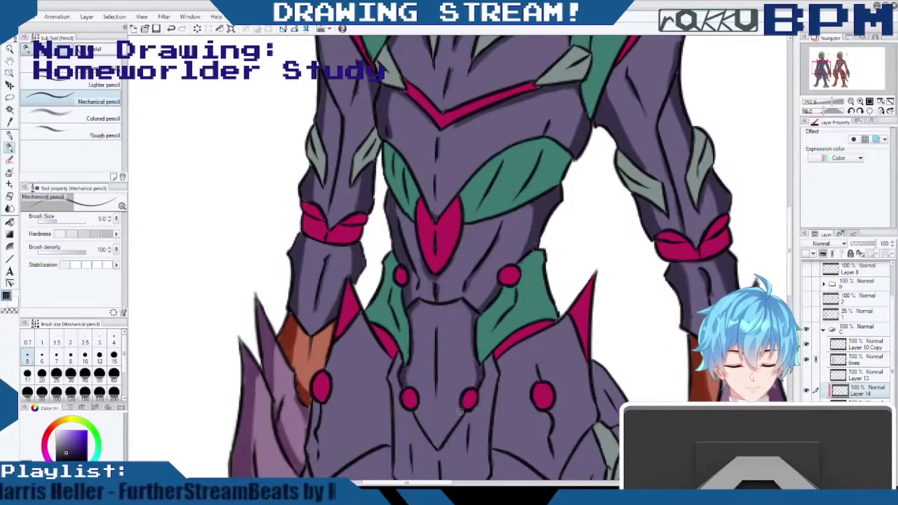
mouse_move(461, 414)
left_mouse_down()
mouse_move(437, 445)
mouse_move(456, 418)
mouse_move(439, 440)
mouse_move(418, 413)
mouse_move(430, 442)
left_mouse_up()
left_click_drag(397, 363, 397, 472)
left_click_drag(397, 412, 397, 475)
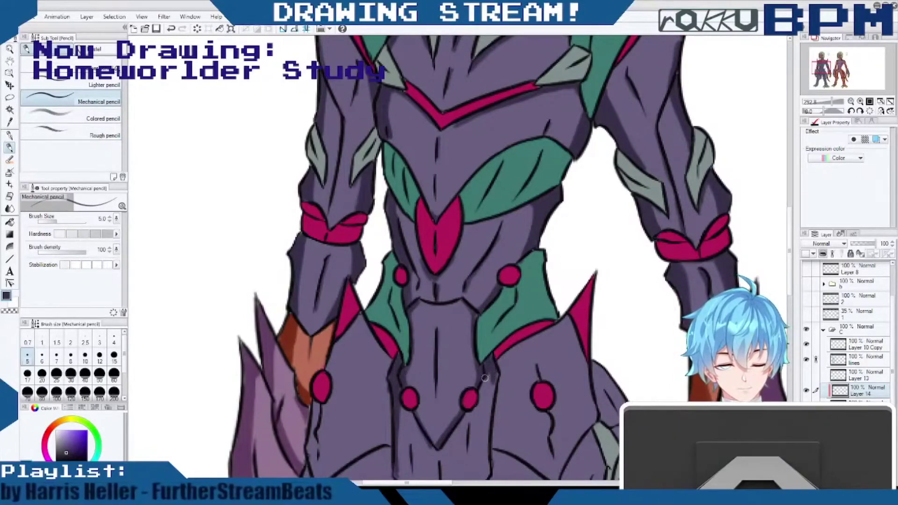
left_click_drag(485, 377, 491, 403)
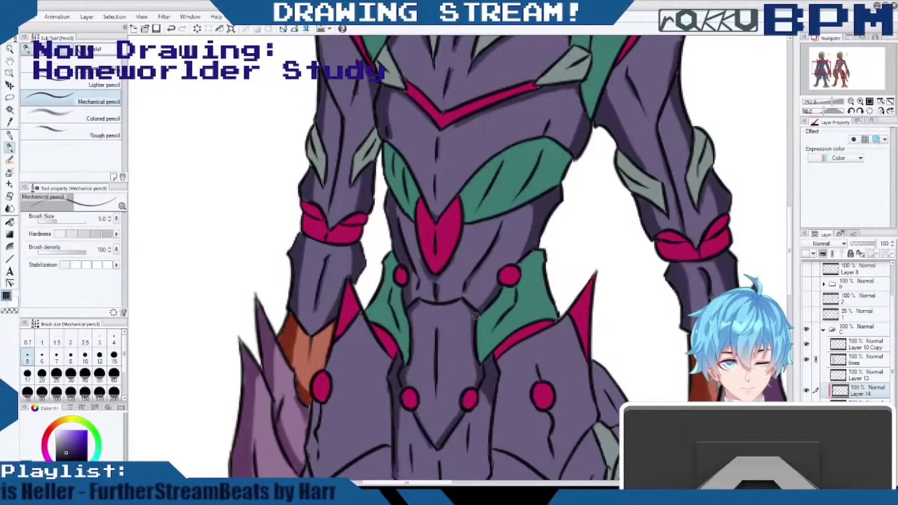
Shade the two lower hanging plates of the loin armour in dark purple along their sides, around the gems and beneath the V-shaped seams.
scroll(792, 291, "down", 2)
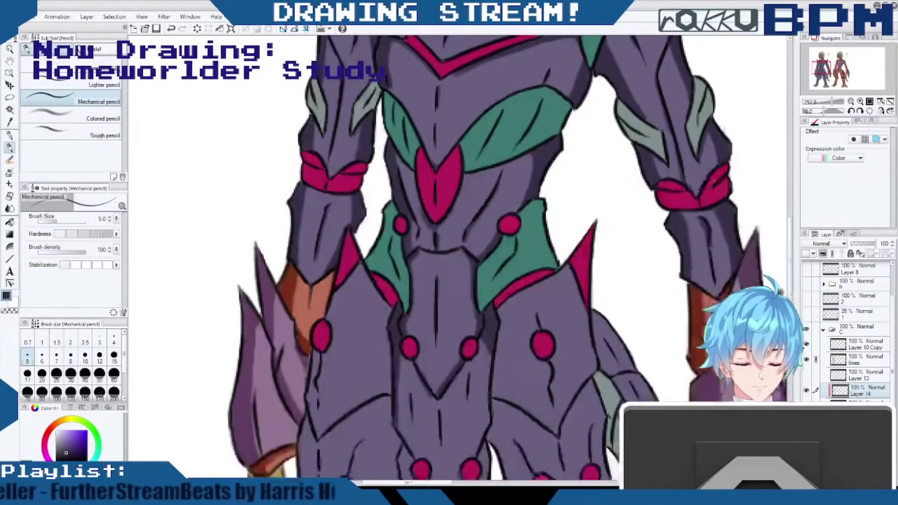
scroll(468, 257, "down", 10)
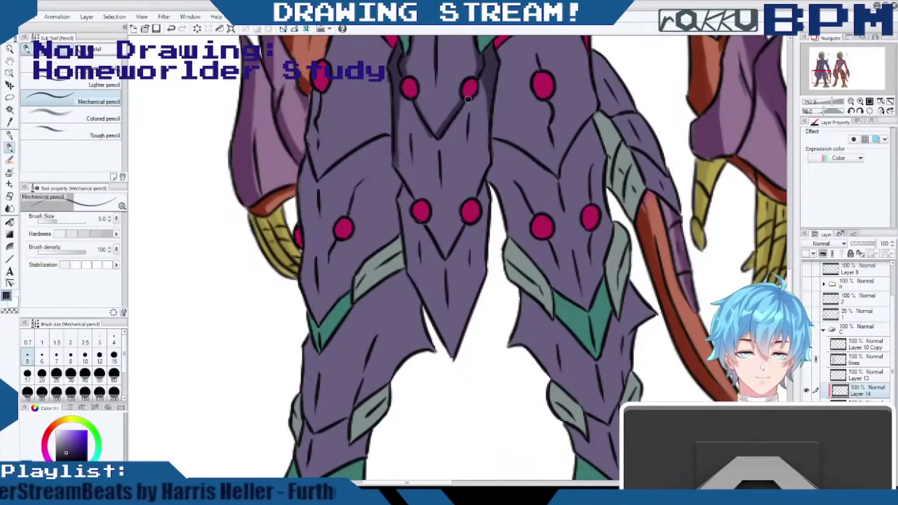
left_click_drag(485, 102, 488, 164)
left_click_drag(488, 128, 476, 190)
left_click_drag(488, 149, 473, 190)
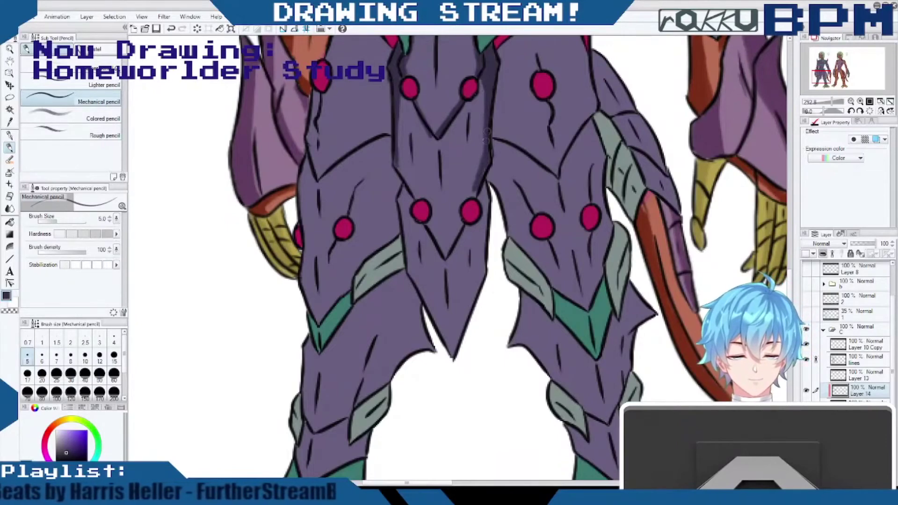
left_click_drag(393, 153, 402, 178)
mouse_move(393, 136)
left_mouse_down()
mouse_move(409, 187)
mouse_move(405, 178)
mouse_move(406, 240)
left_mouse_up()
left_click_drag(405, 190, 414, 286)
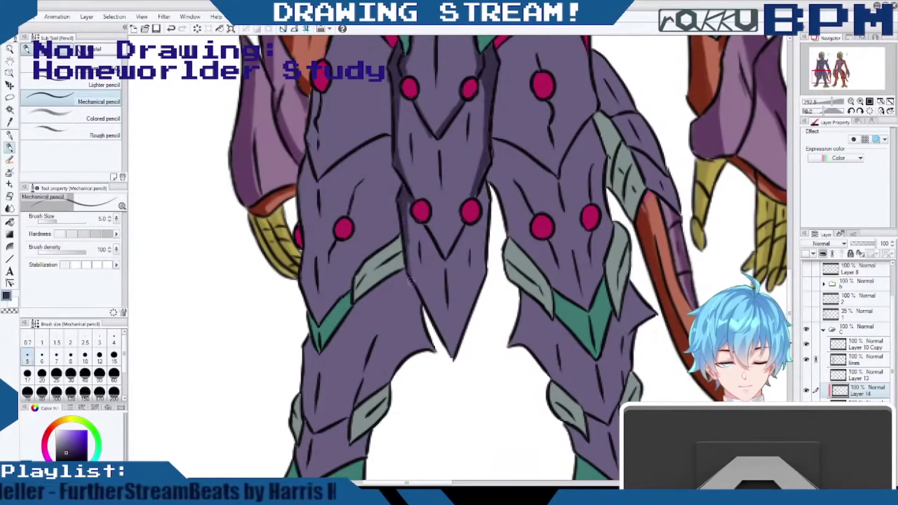
left_click_drag(404, 215, 412, 265)
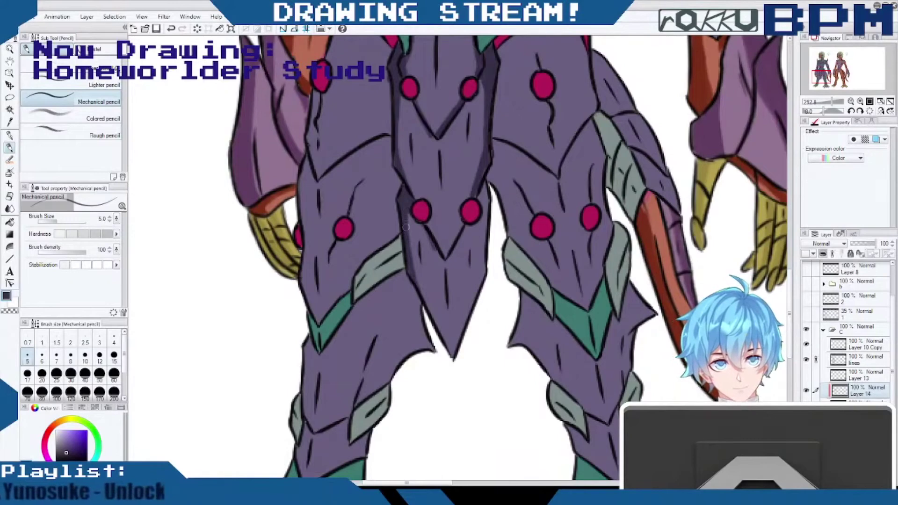
mouse_move(475, 193)
left_mouse_down()
mouse_move(485, 183)
mouse_move(482, 279)
left_mouse_up()
mouse_move(464, 229)
left_mouse_down()
mouse_move(447, 265)
mouse_move(432, 242)
left_mouse_up()
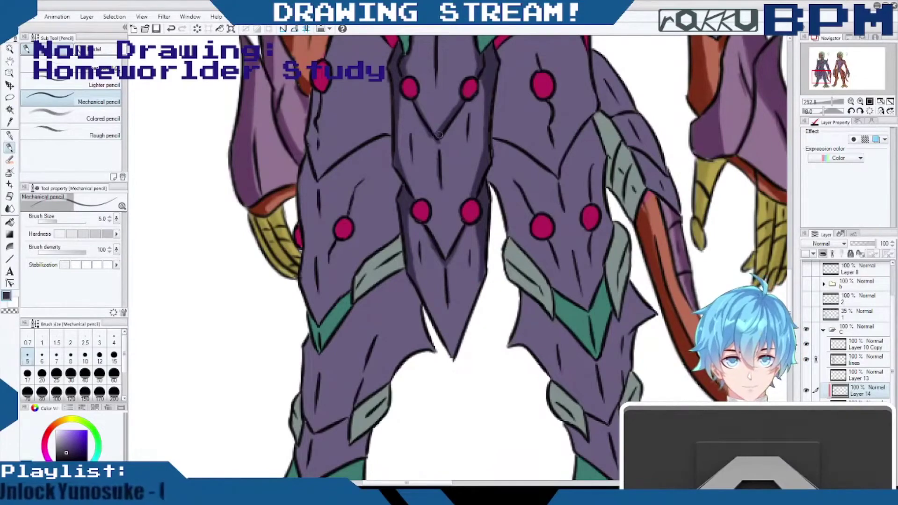
mouse_move(423, 124)
left_mouse_down()
mouse_move(436, 142)
mouse_move(445, 138)
left_mouse_up()
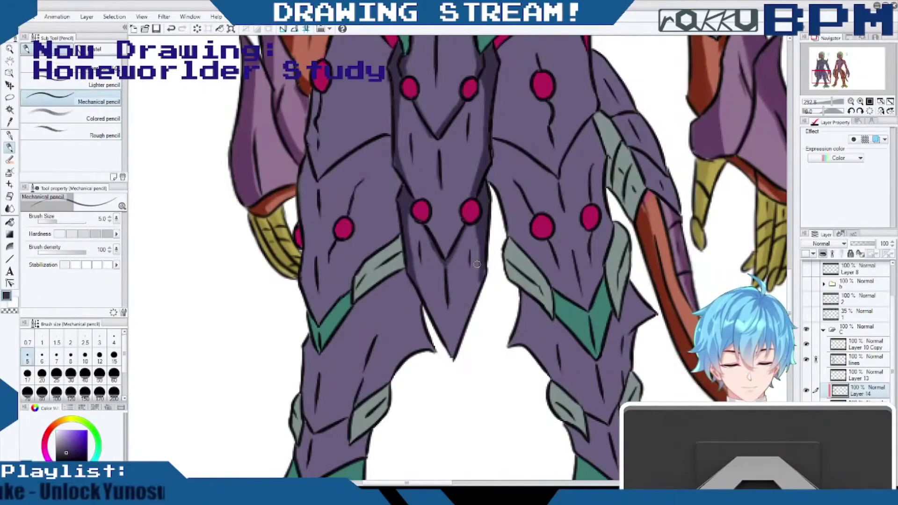
Shade the outer edge of the upper thigh plate below its magenta gem and its inner edge beside the loin armour.
scroll(391, 250, "up", 8)
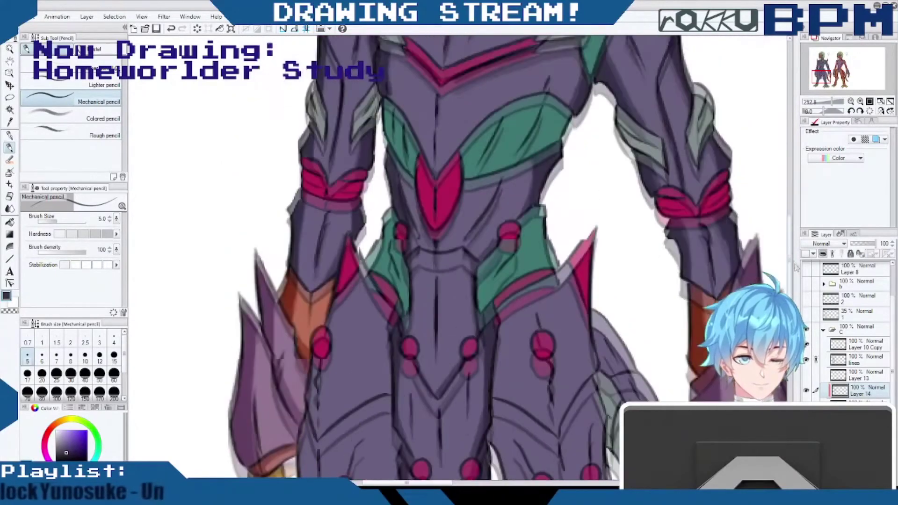
scroll(383, 242, "down", 2)
left_click_drag(390, 244, 386, 268)
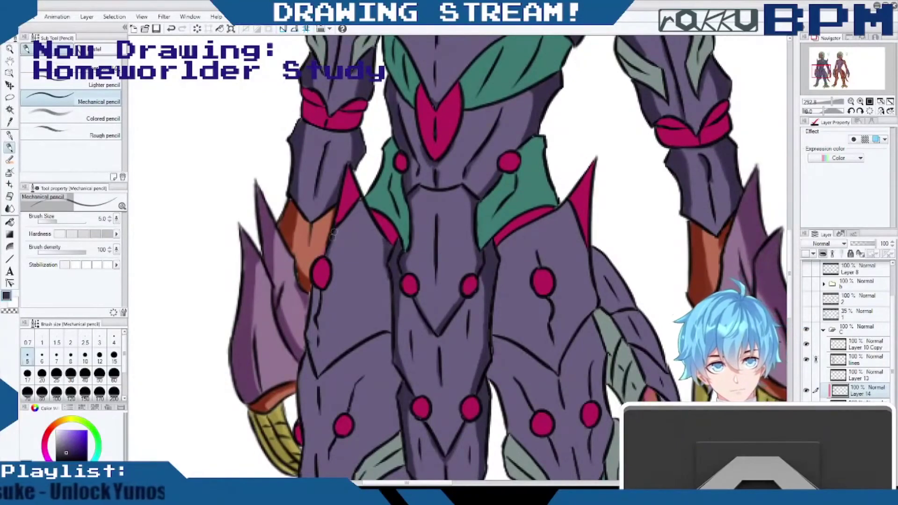
left_click_drag(323, 299, 311, 325)
left_click_drag(322, 283, 311, 364)
mouse_move(315, 324)
left_mouse_down()
mouse_move(316, 365)
mouse_move(316, 307)
mouse_move(317, 334)
left_mouse_up()
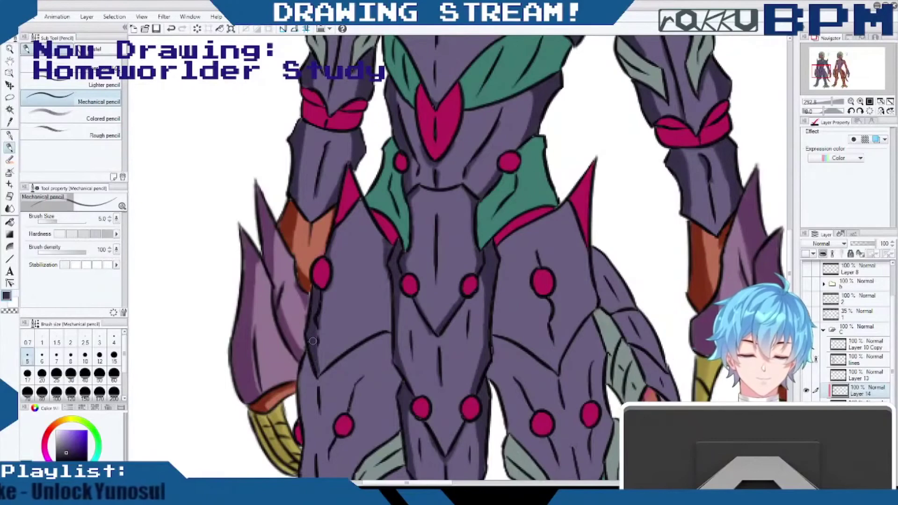
left_click_drag(383, 238, 398, 298)
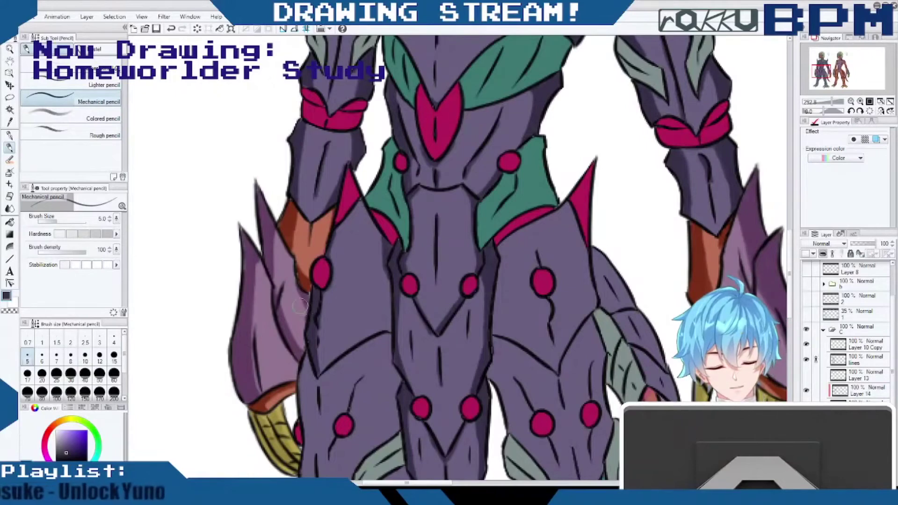
Reselect Layer 14, resample the dark purple from the thigh shading, and darken the outer edge of the lower thigh plate.
left_click(265, 210, "alt")
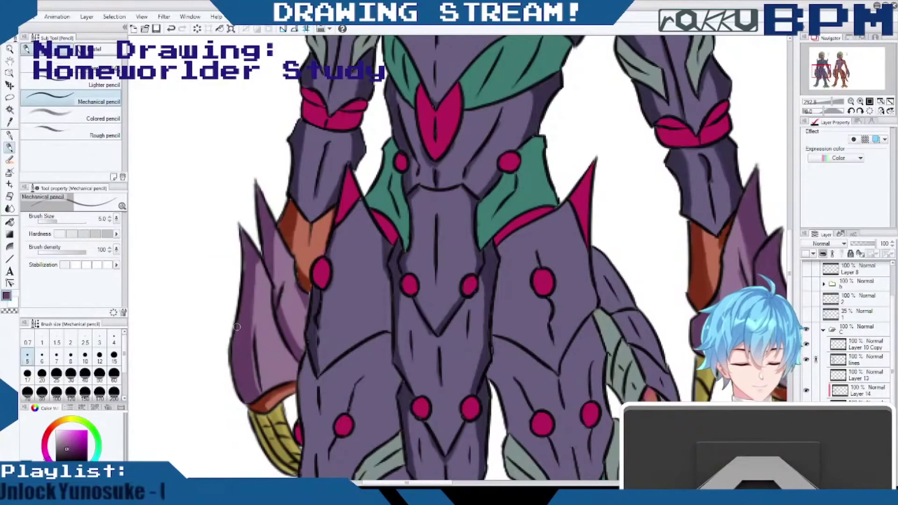
left_click(864, 398)
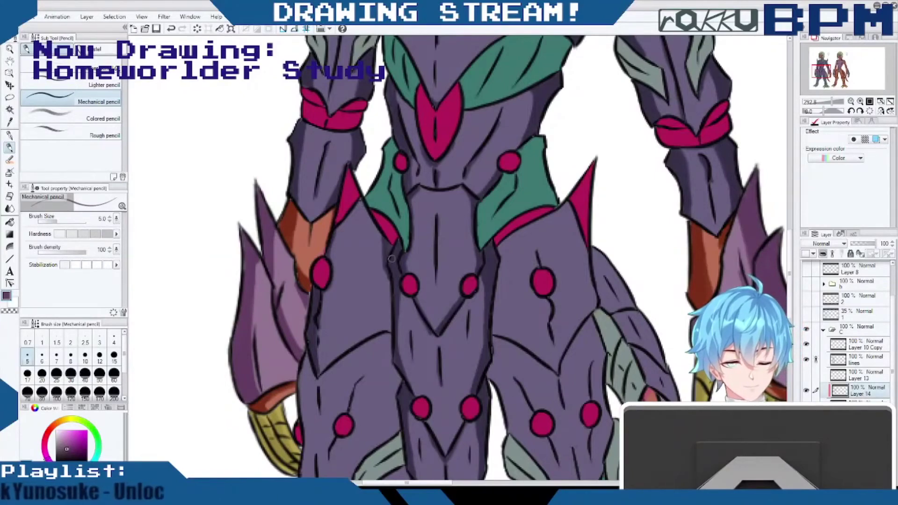
left_click(316, 292, "alt")
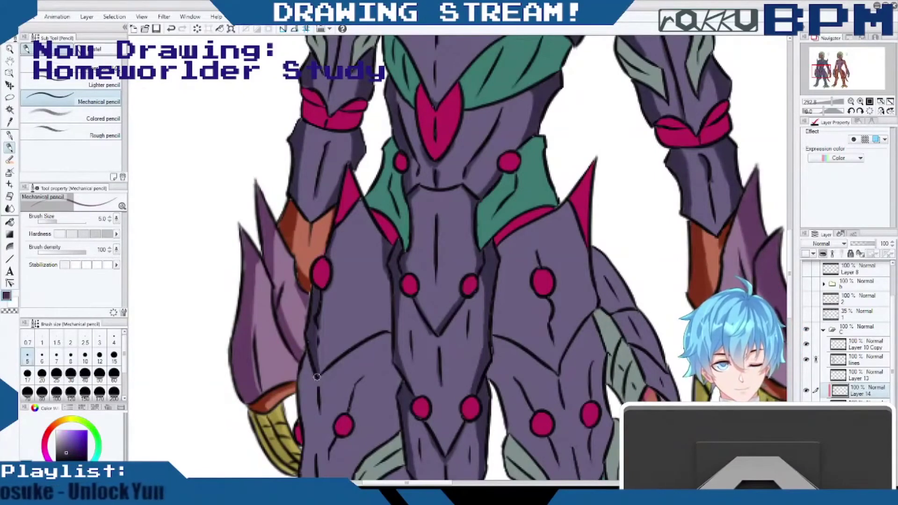
mouse_move(300, 388)
left_mouse_down()
mouse_move(311, 364)
mouse_move(301, 403)
mouse_move(301, 378)
mouse_move(303, 443)
left_mouse_up()
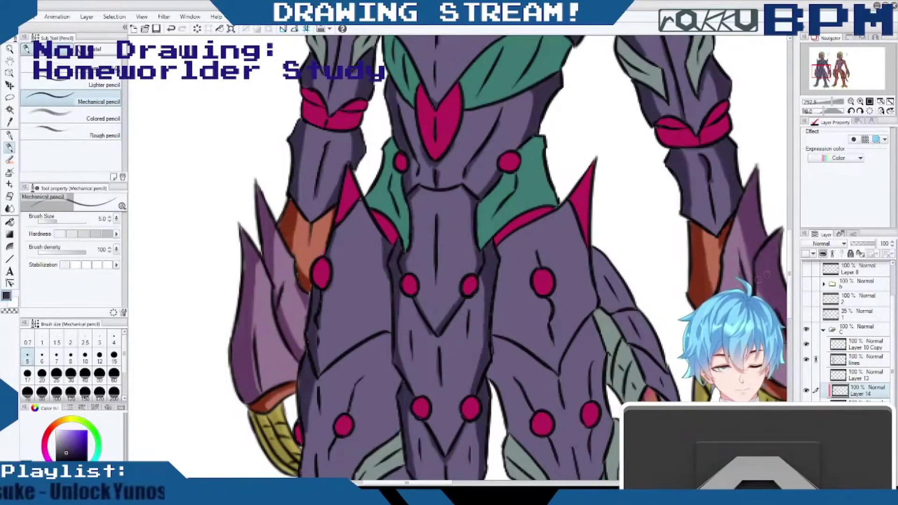
Add a dark purple cast shadow beneath the upper thigh plate's curved seam and deepen the shading along that plate's inner edge.
scroll(789, 280, "down", 5)
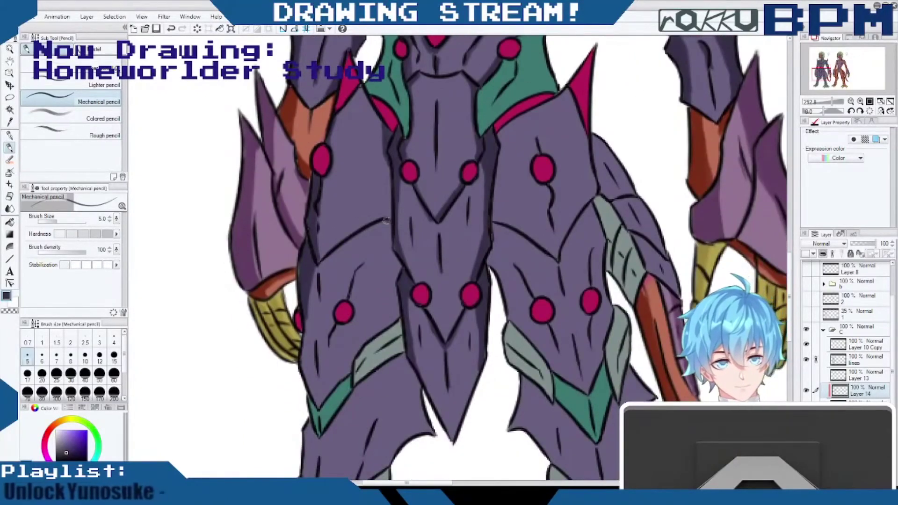
left_click_drag(350, 240, 326, 257)
mouse_move(361, 233)
left_mouse_down()
mouse_move(382, 227)
mouse_move(340, 246)
mouse_move(389, 226)
left_mouse_up()
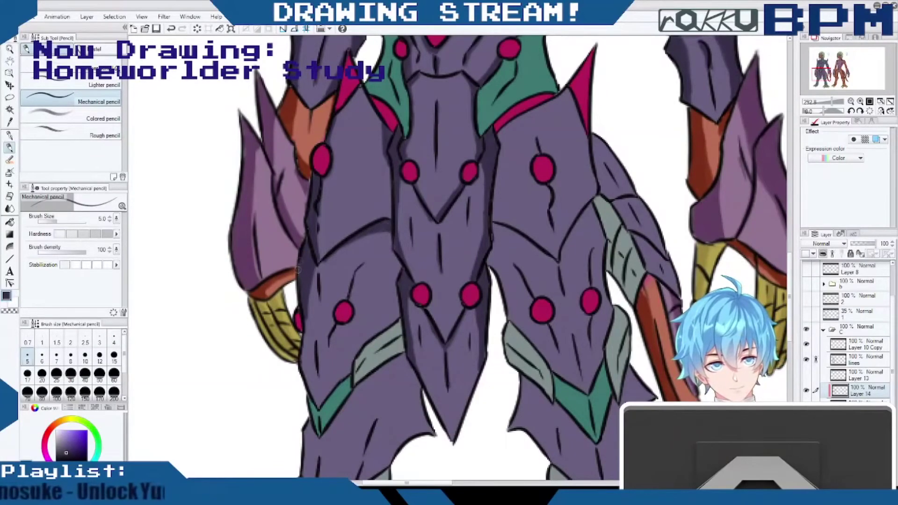
mouse_move(388, 163)
left_mouse_down()
mouse_move(391, 216)
mouse_move(380, 215)
left_mouse_up()
mouse_move(388, 182)
left_mouse_down()
mouse_move(387, 211)
mouse_move(388, 183)
left_mouse_up()
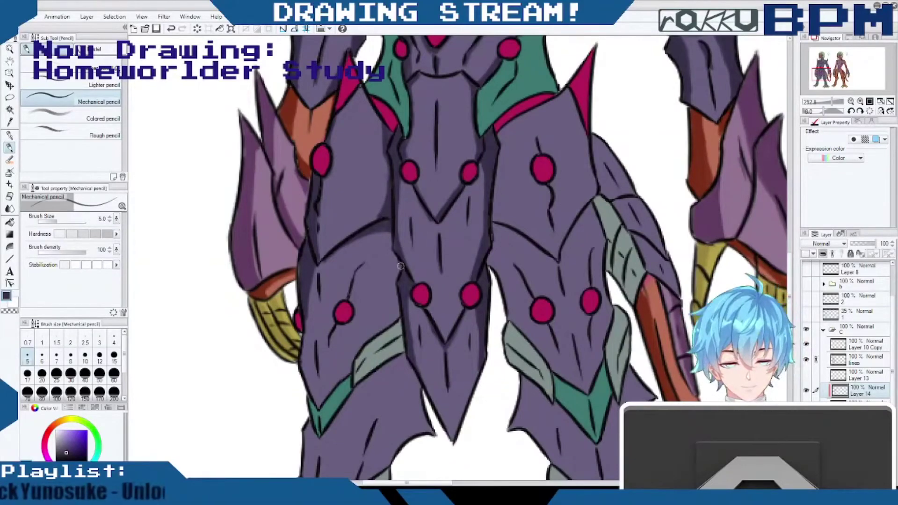
Shade the lower thigh plate in dark purple around its gem, down to the teal knee point and along the inner edge above the grey fin.
left_click_drag(400, 267, 402, 280)
mouse_move(360, 272)
left_mouse_down()
mouse_move(354, 309)
mouse_move(302, 366)
mouse_move(310, 388)
mouse_move(305, 333)
mouse_move(317, 406)
left_mouse_up()
mouse_move(402, 290)
left_mouse_down()
mouse_move(395, 319)
mouse_move(367, 343)
mouse_move(403, 358)
mouse_move(355, 391)
left_mouse_up()
Fill the inner side of the flared plate below the knee with dark purple shading, from under the grey fin down to the lower fin.
mouse_move(401, 356)
left_mouse_down()
mouse_move(385, 371)
mouse_move(405, 358)
mouse_move(420, 383)
mouse_move(399, 363)
mouse_move(386, 368)
mouse_move(423, 390)
left_mouse_up()
left_click_drag(789, 284, 789, 314)
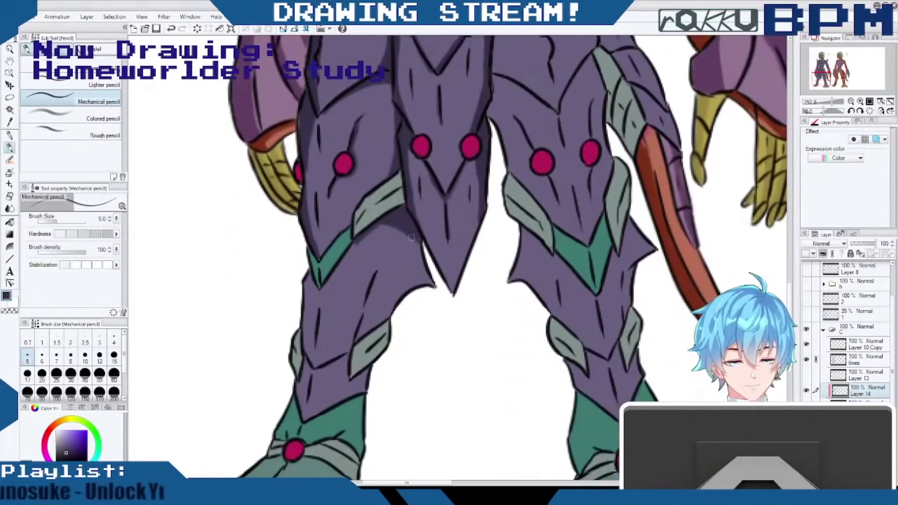
left_click_drag(425, 271, 405, 234)
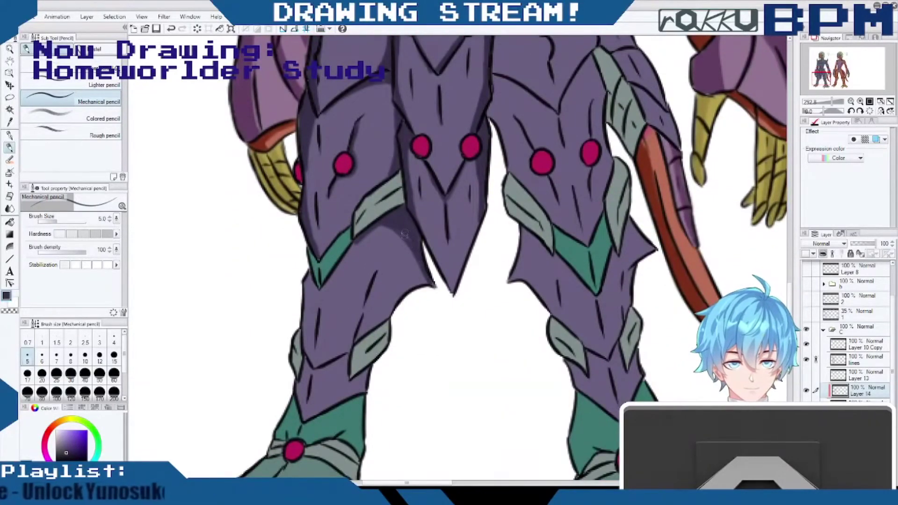
mouse_move(422, 278)
left_mouse_down()
mouse_move(403, 238)
mouse_move(401, 280)
mouse_move(398, 247)
left_mouse_up()
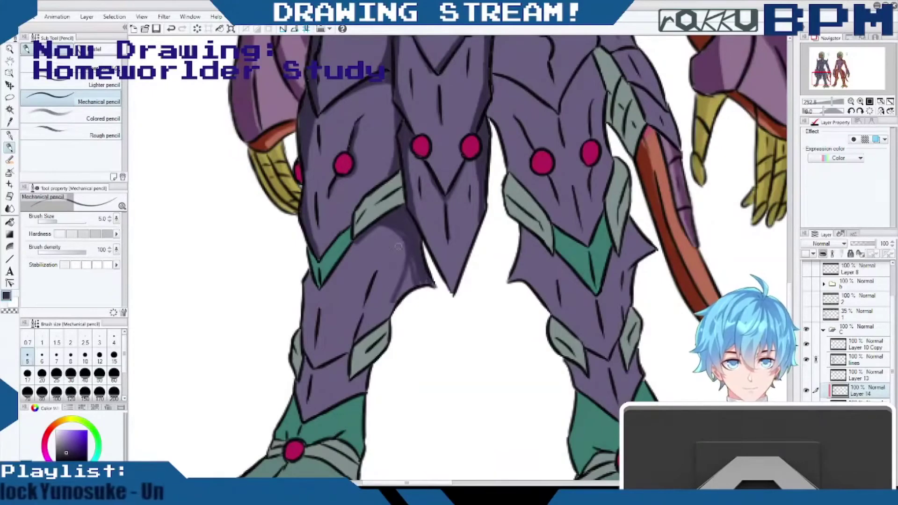
mouse_move(405, 279)
left_mouse_down()
mouse_move(361, 333)
mouse_move(365, 302)
mouse_move(360, 335)
mouse_move(398, 309)
mouse_move(412, 258)
mouse_move(407, 271)
mouse_move(400, 234)
mouse_move(400, 288)
mouse_move(400, 242)
left_mouse_up()
left_click_drag(356, 337, 421, 265)
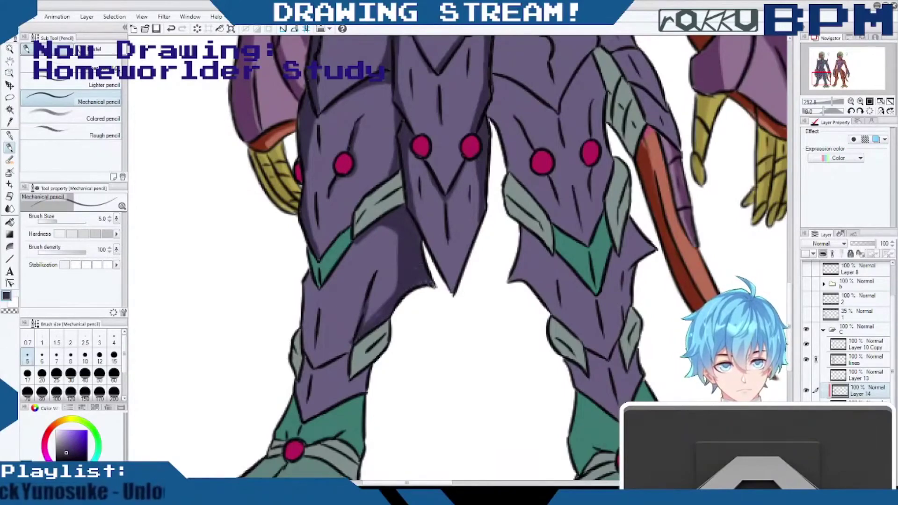
Refine the dark purple shading on the flared shin plate's inner side and darken the shin's outer edge down to the ankle.
mouse_move(398, 239)
left_mouse_down()
mouse_move(394, 289)
mouse_move(387, 231)
mouse_move(388, 307)
mouse_move(388, 284)
left_mouse_up()
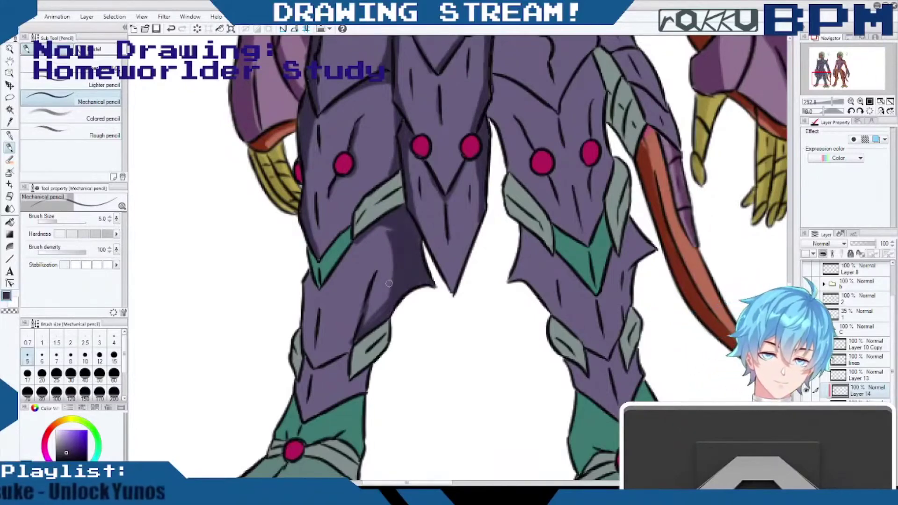
left_click_drag(392, 237, 383, 226)
mouse_move(309, 275)
left_mouse_down()
mouse_move(302, 406)
mouse_move(307, 358)
mouse_move(304, 411)
left_mouse_up()
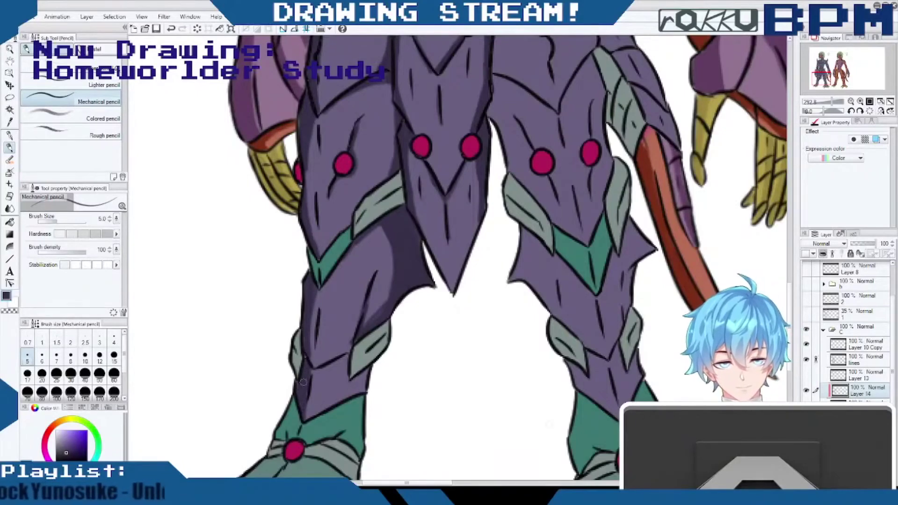
Resample the dark purple on Layer 14 and shade the shin plate's lower edge and the ankle plate beneath the grey fin.
left_click(355, 288, "alt")
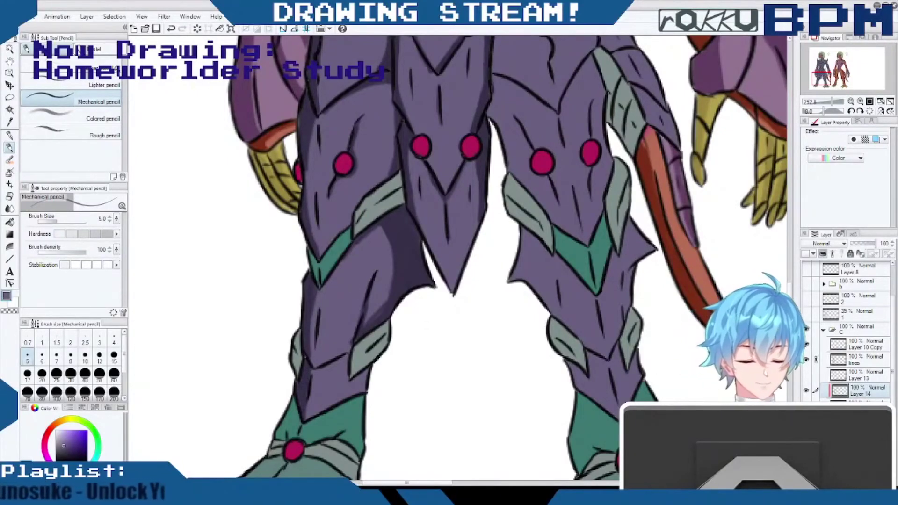
left_click(859, 405)
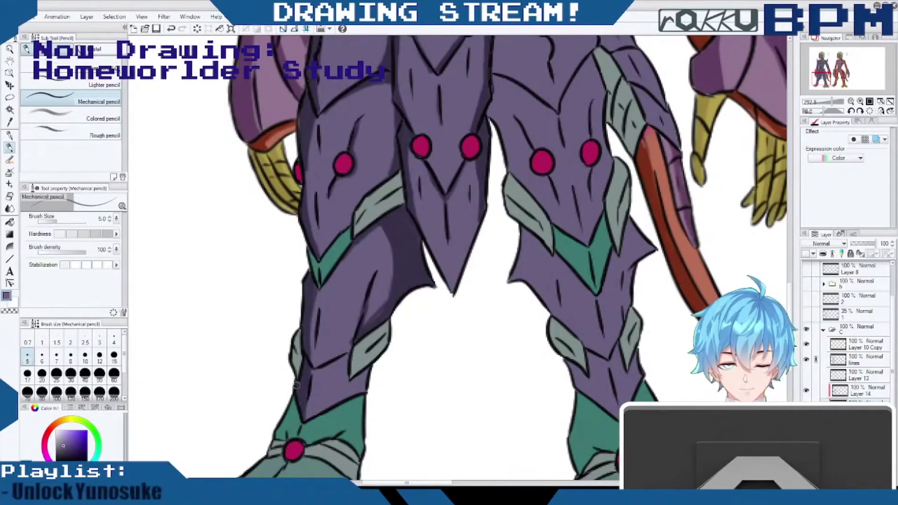
left_click(873, 391)
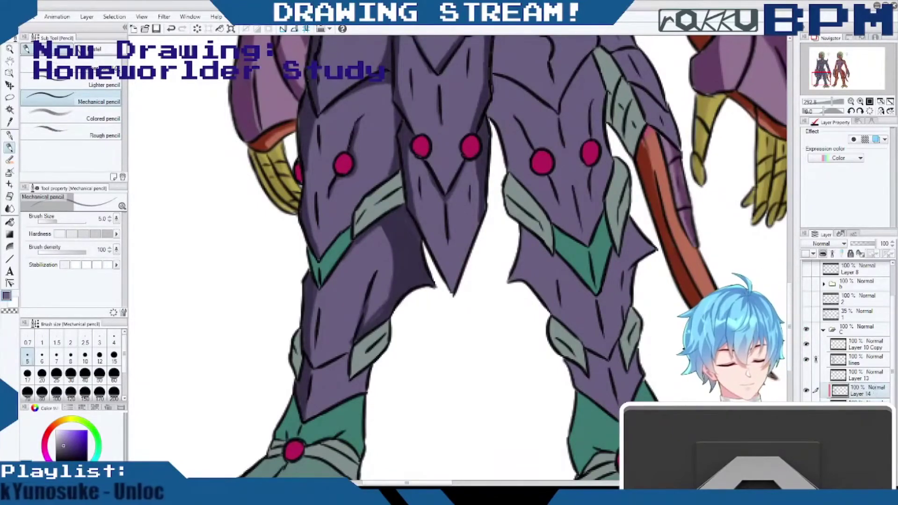
left_click(404, 243, "alt")
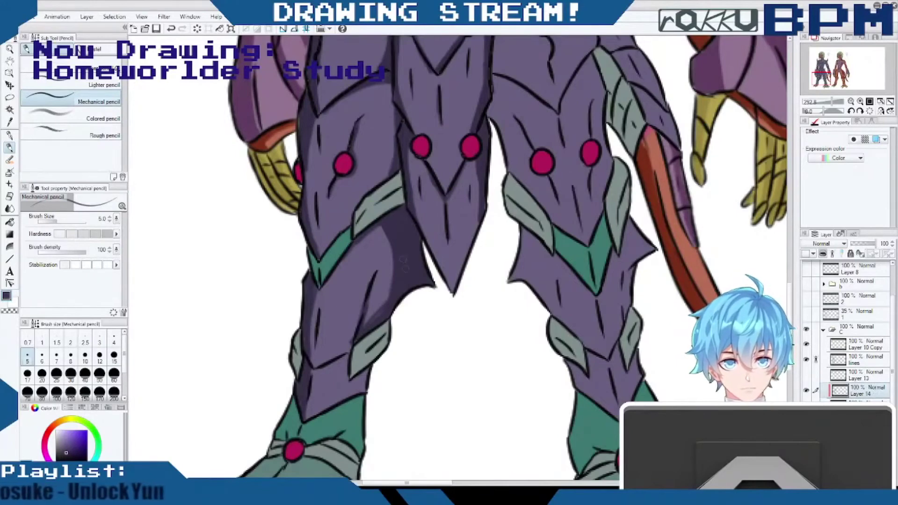
mouse_move(387, 302)
left_mouse_down()
mouse_move(341, 357)
mouse_move(310, 370)
left_mouse_up()
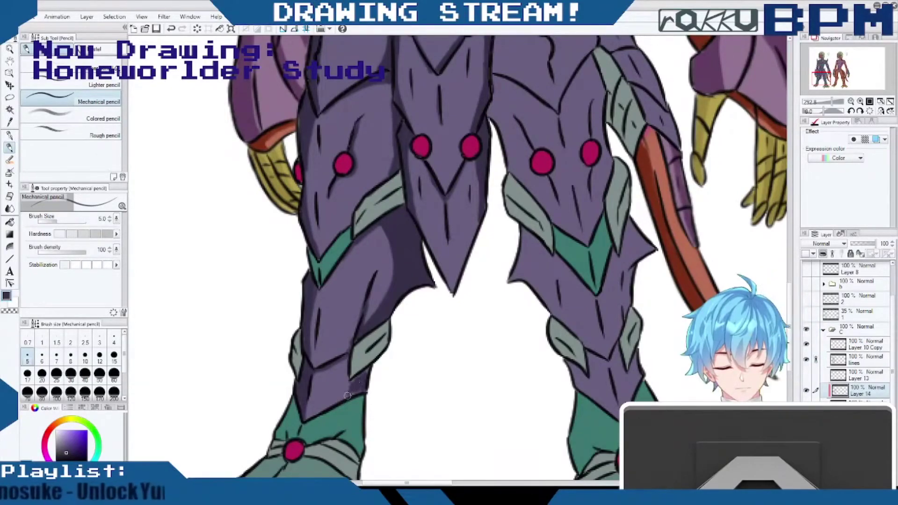
left_click_drag(348, 392, 347, 392)
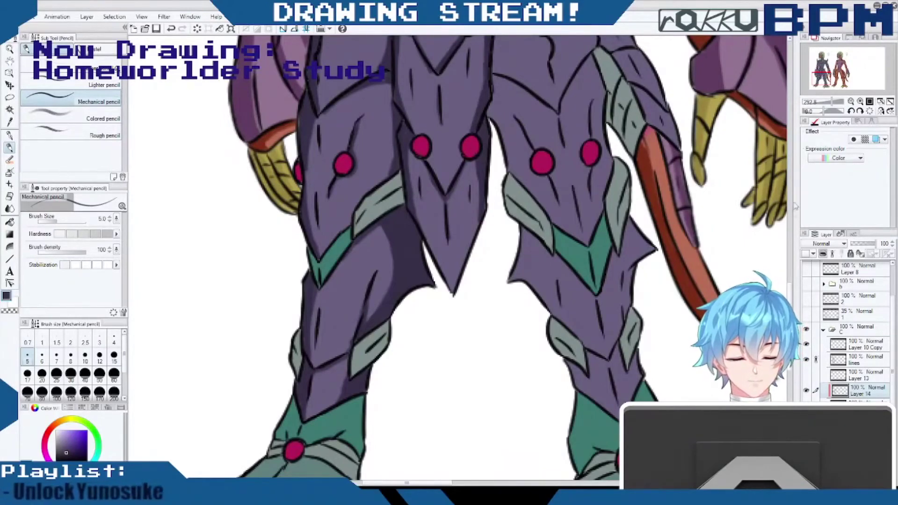
Shade the other leg's thigh plates in dark purple along their inner edges and beneath the upper plate's pointed seam.
scroll(517, 193, "up", 5)
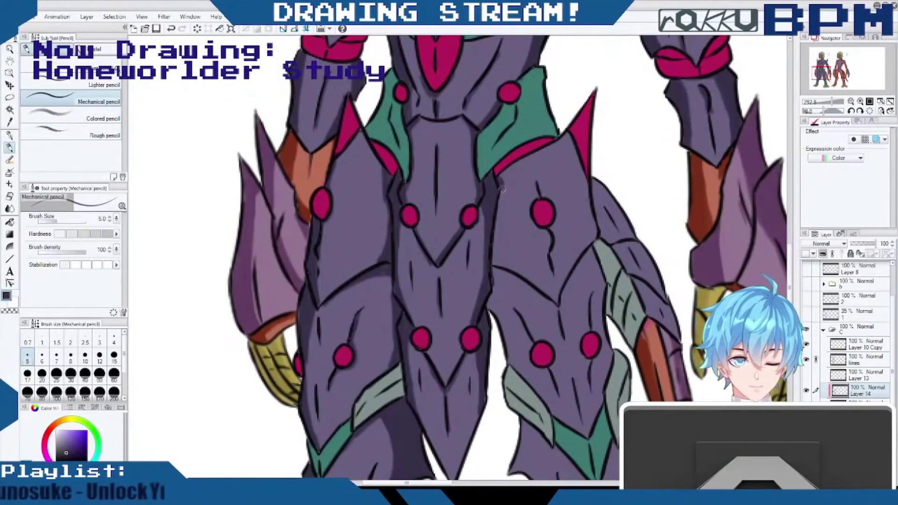
mouse_move(501, 197)
left_mouse_down()
mouse_move(497, 261)
mouse_move(503, 186)
mouse_move(499, 238)
left_mouse_up()
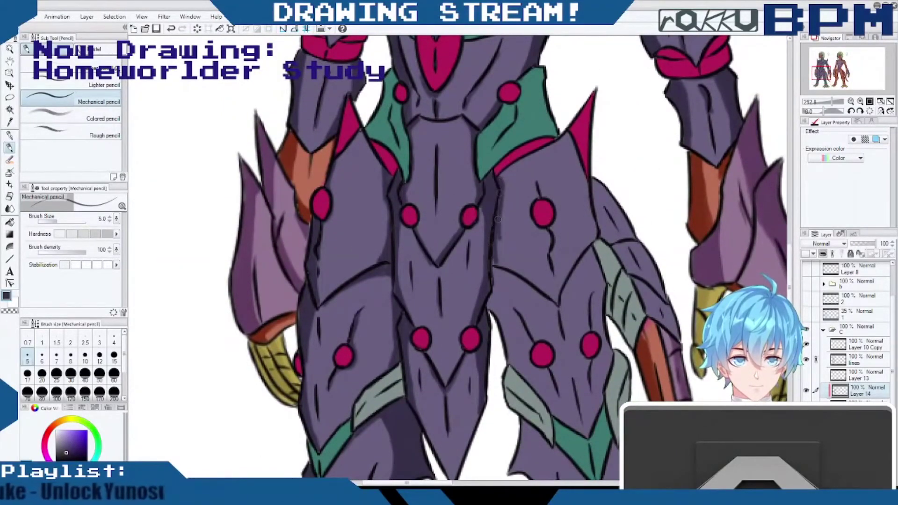
left_click_drag(501, 198, 498, 261)
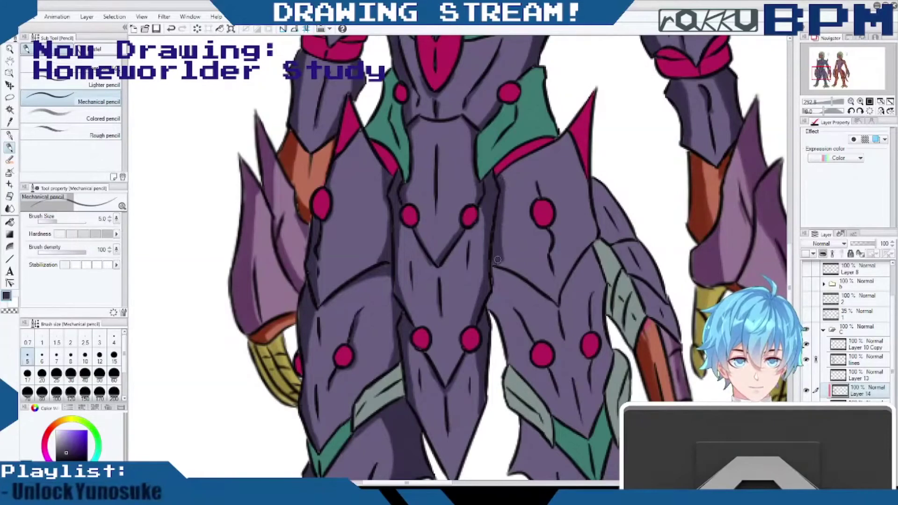
mouse_move(496, 269)
left_mouse_down()
mouse_move(488, 304)
mouse_move(497, 299)
mouse_move(496, 315)
mouse_move(499, 290)
mouse_move(509, 351)
mouse_move(497, 278)
mouse_move(511, 346)
left_mouse_up()
left_click_drag(516, 316, 544, 370)
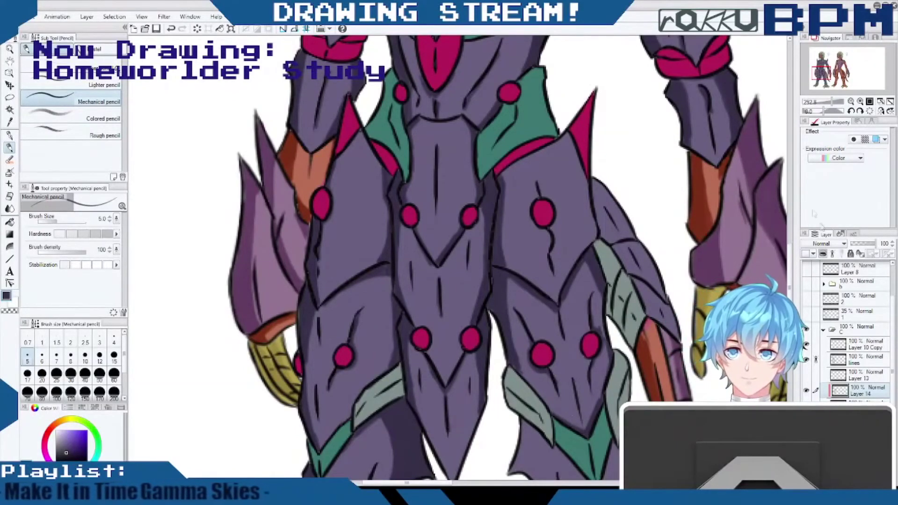
Fill both flared side points below the other leg's knee with dark purple shading beneath the grey fins.
left_click_drag(789, 257, 789, 274)
scroll(514, 286, "down", 2)
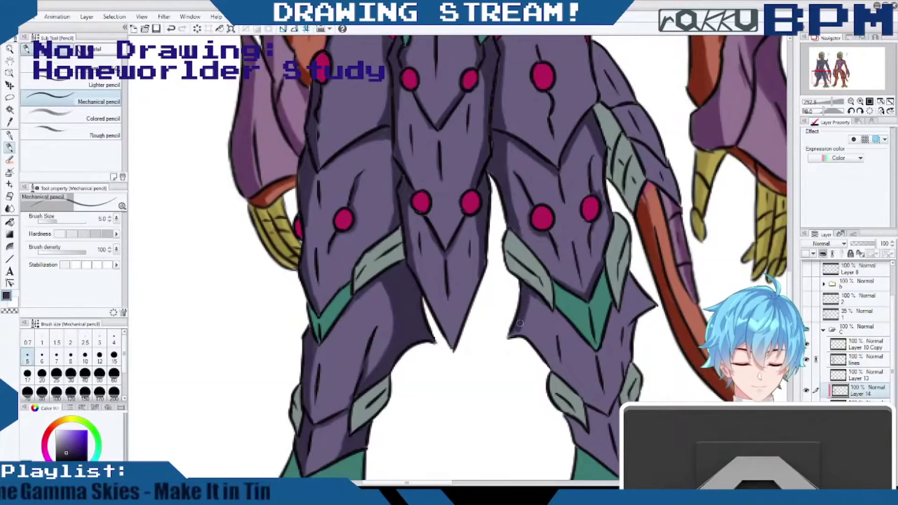
mouse_move(520, 323)
left_mouse_down()
mouse_move(538, 338)
mouse_move(543, 301)
mouse_move(546, 359)
left_mouse_up()
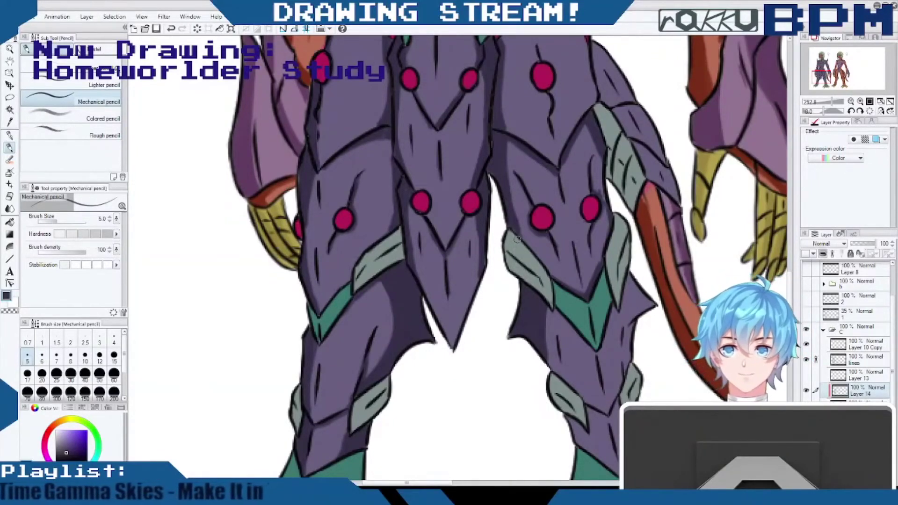
mouse_move(625, 301)
left_mouse_down()
mouse_move(627, 329)
mouse_move(629, 280)
mouse_move(637, 308)
mouse_move(648, 310)
mouse_move(649, 299)
mouse_move(631, 318)
left_mouse_up()
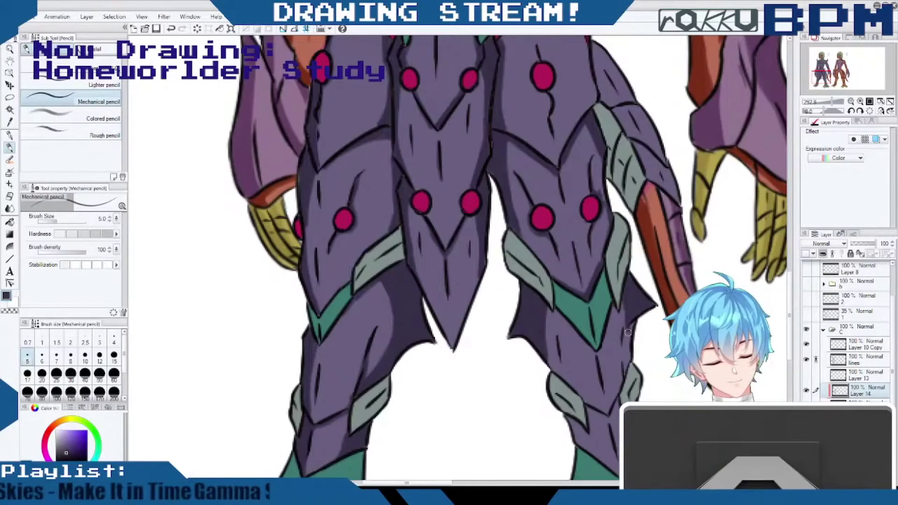
mouse_move(628, 332)
left_mouse_down()
mouse_move(626, 363)
mouse_move(634, 314)
mouse_move(625, 348)
mouse_move(618, 311)
mouse_move(595, 306)
left_mouse_up()
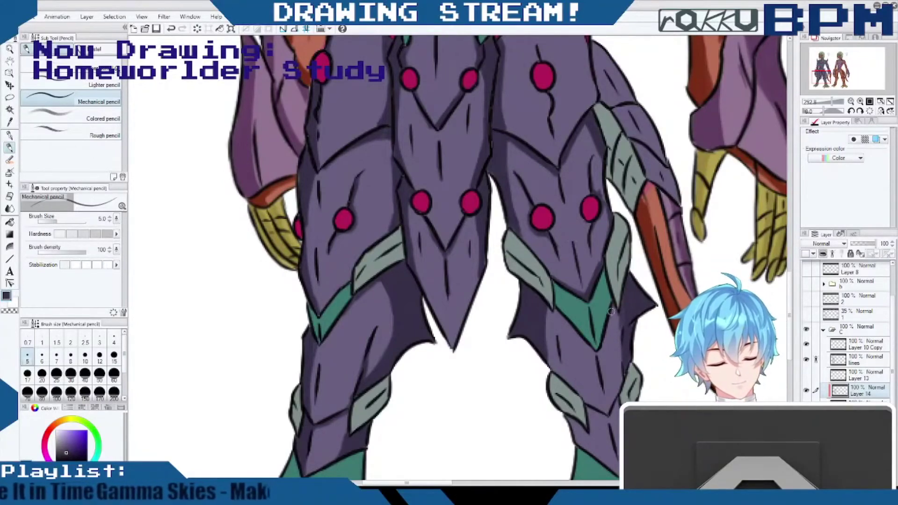
Add a dark purple cast shadow under the other leg's teal knee point and shade the shin down to the ankle plate.
mouse_move(612, 311)
left_mouse_down()
mouse_move(550, 309)
mouse_move(596, 356)
left_mouse_up()
mouse_move(549, 330)
left_mouse_down()
mouse_move(551, 361)
mouse_move(543, 306)
left_mouse_up()
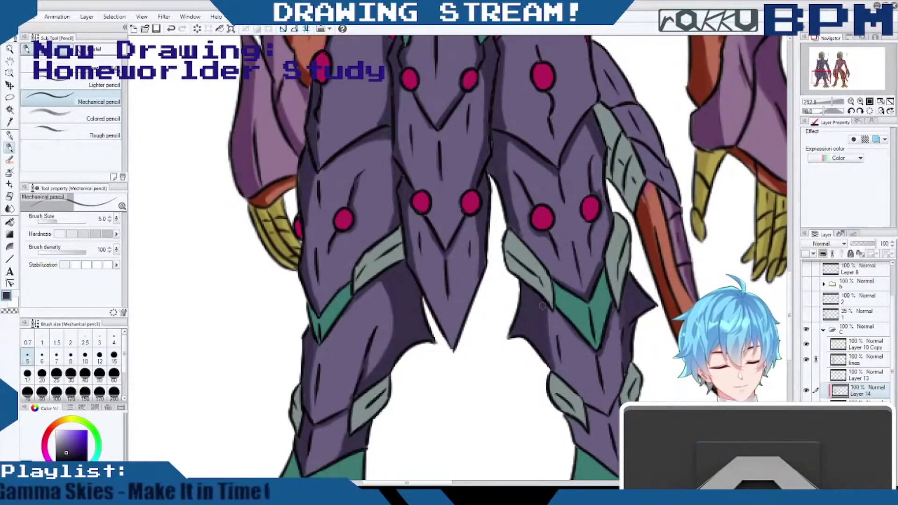
left_click_drag(594, 352, 602, 375)
left_click_drag(579, 336, 599, 366)
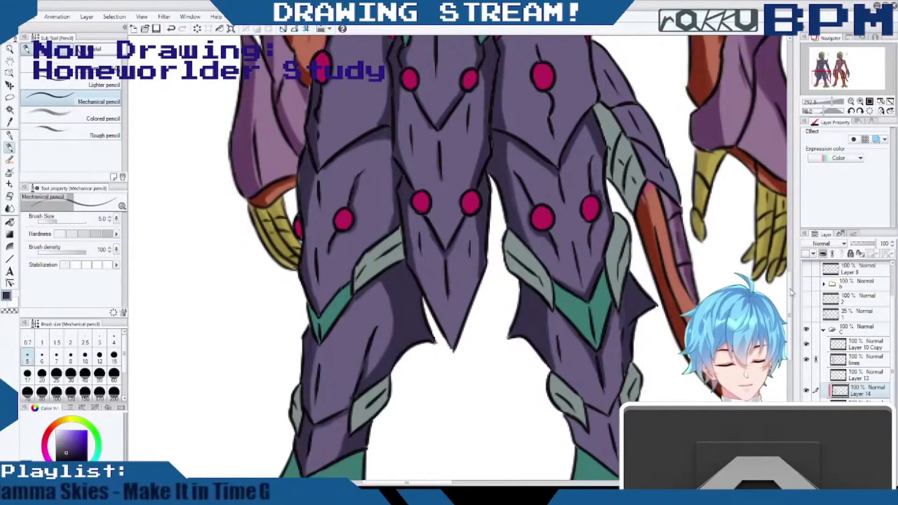
scroll(598, 286, "down", 6)
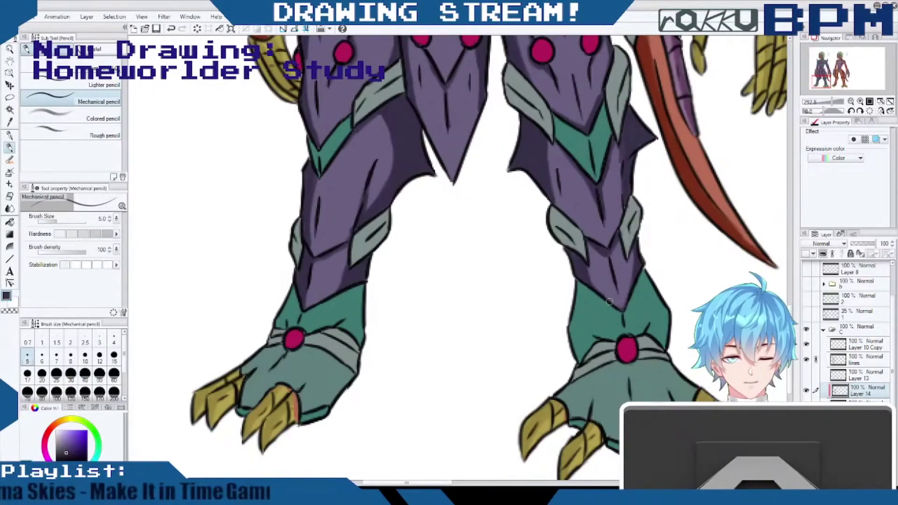
Sample the shoulder's teal, darken it, and shade the teal collar around the neck.
scroll(608, 301, "up", 15)
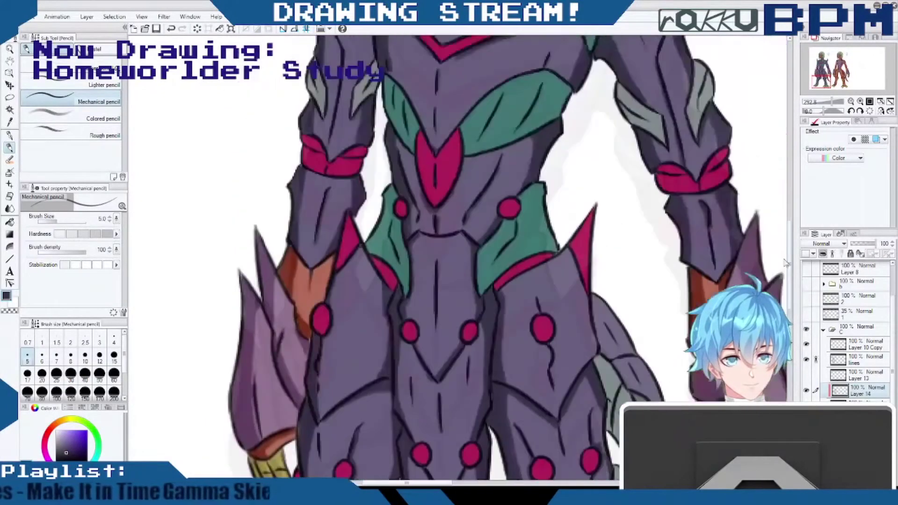
left_click(590, 304, "alt")
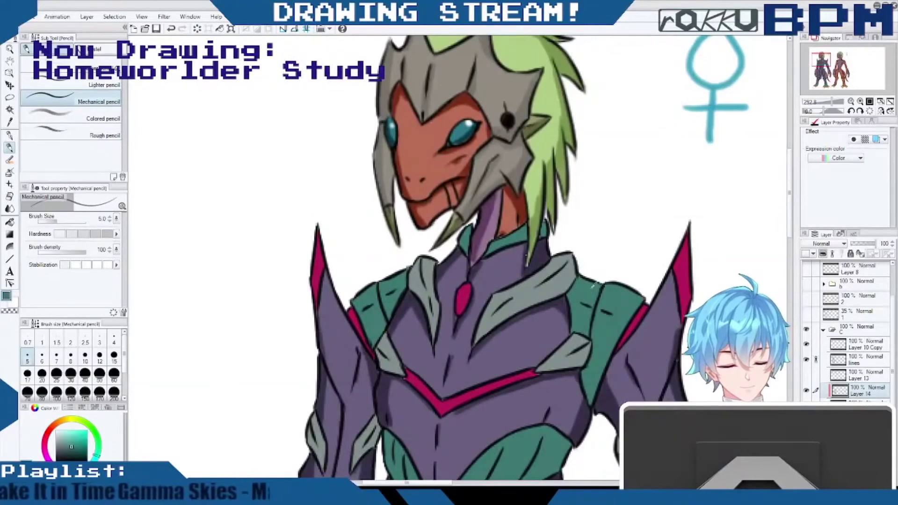
left_click(74, 453)
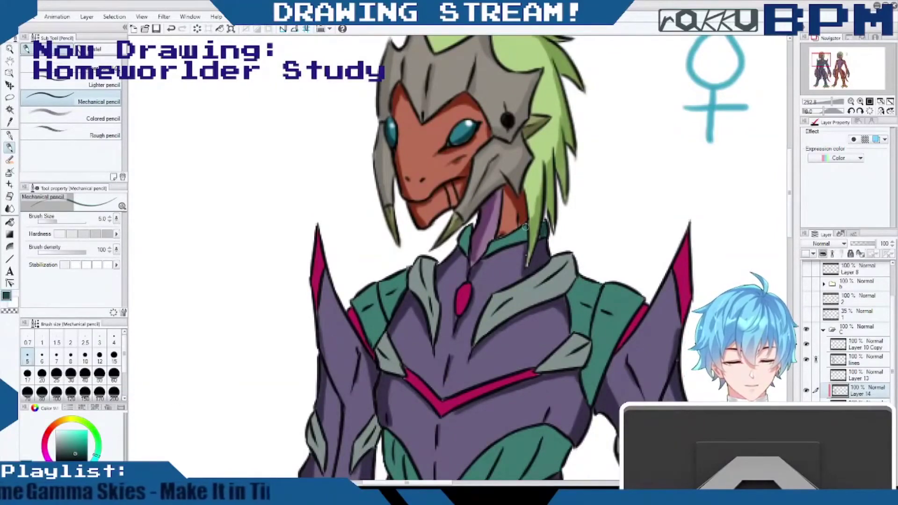
left_click_drag(469, 228, 462, 243)
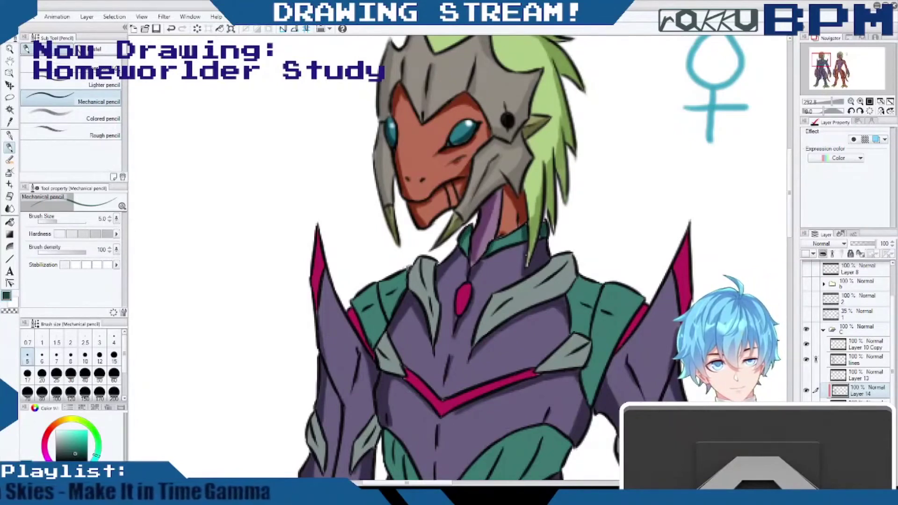
Shade the teal armour on both shoulders in dark teal, filling the top section beside the magenta-edged arm plate.
left_click_drag(389, 286, 401, 278)
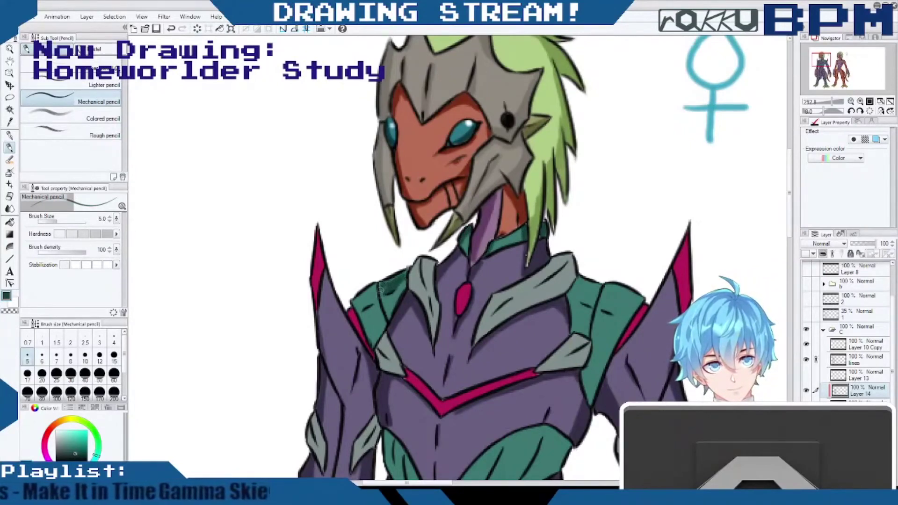
left_click_drag(401, 274, 362, 300)
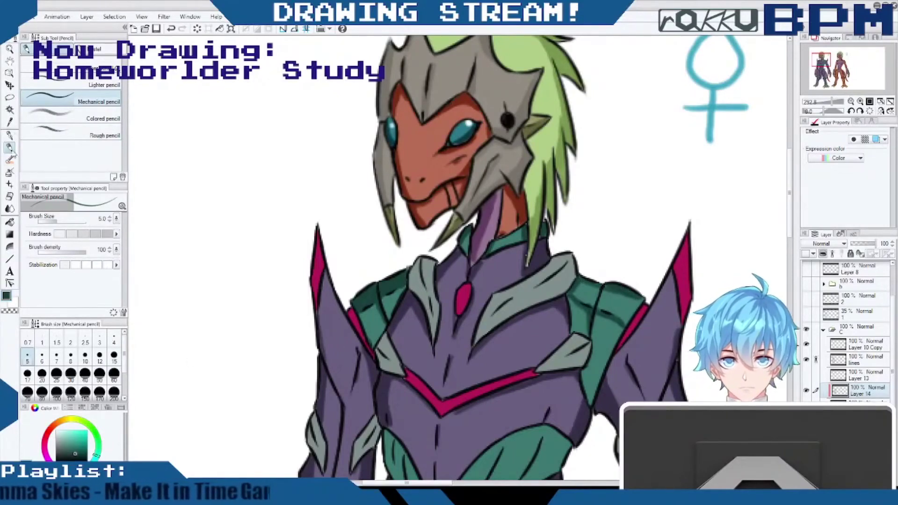
left_click(11, 223)
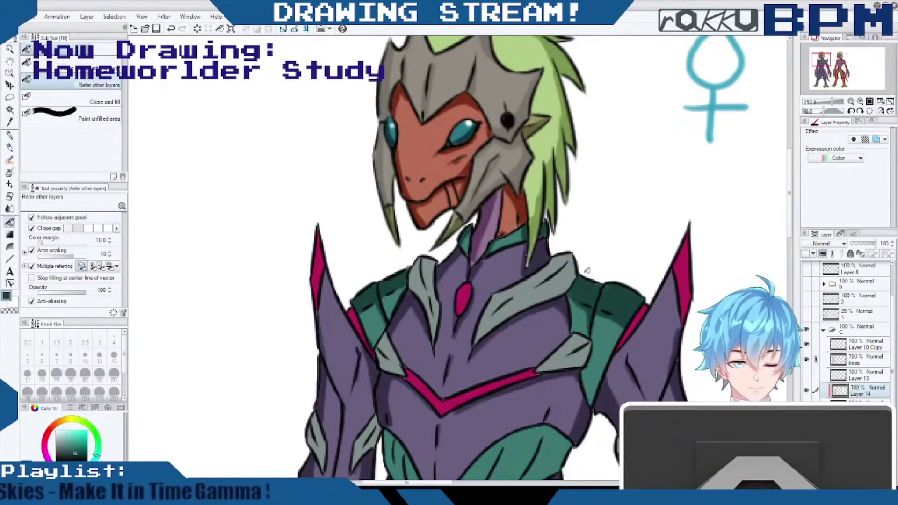
left_click(10, 136)
left_click(10, 148)
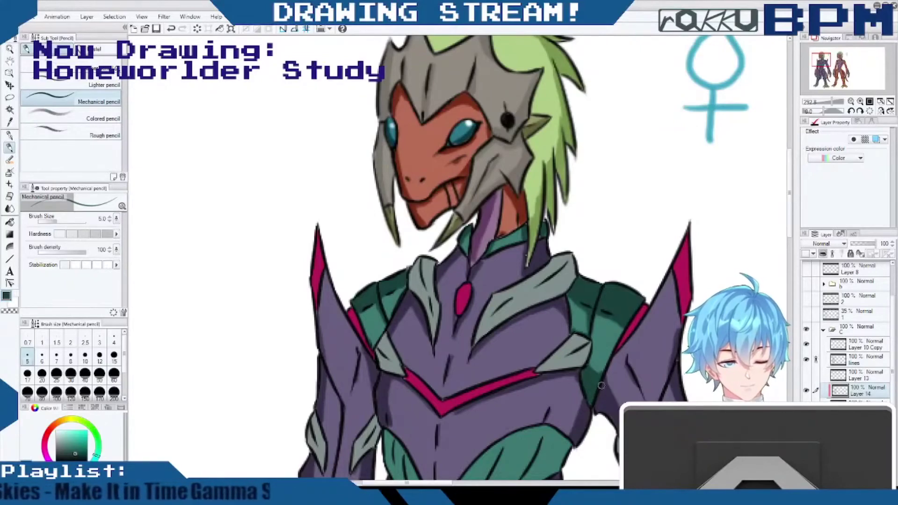
Shade the teal rib plates in dark teal along their upper and outer edges on both sides of the torso.
left_click_drag(789, 228, 789, 270)
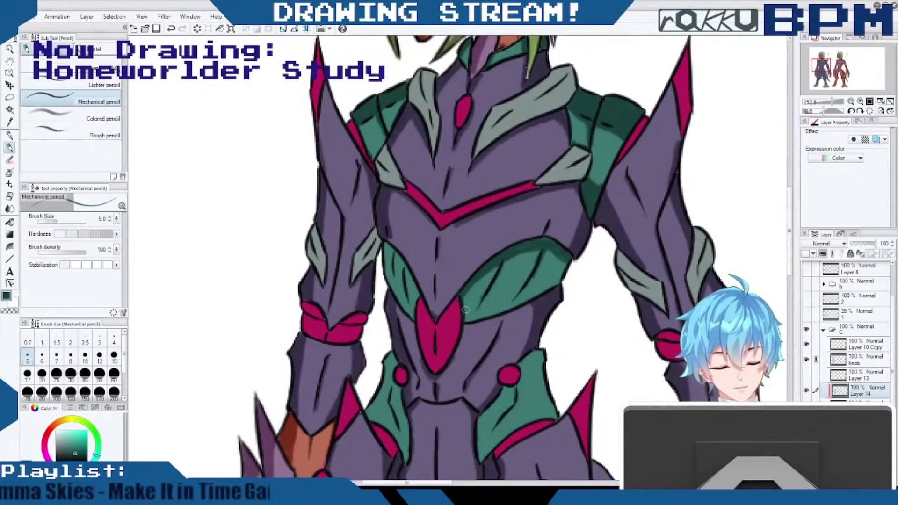
mouse_move(566, 266)
left_mouse_down()
mouse_move(540, 295)
mouse_move(559, 257)
mouse_move(554, 271)
mouse_move(551, 244)
left_mouse_up()
mouse_move(384, 243)
left_mouse_down()
mouse_move(397, 299)
mouse_move(395, 248)
mouse_move(395, 286)
mouse_move(398, 252)
mouse_move(418, 293)
left_mouse_up()
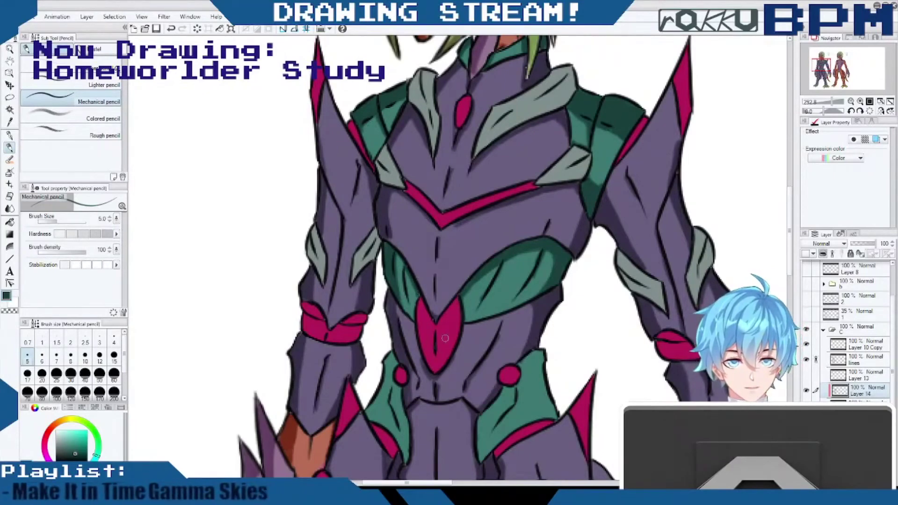
Undo the stray dark teal mark on the magenta waist gem and shade the teal hip, knee and ankle armour.
left_click_drag(445, 338, 444, 335)
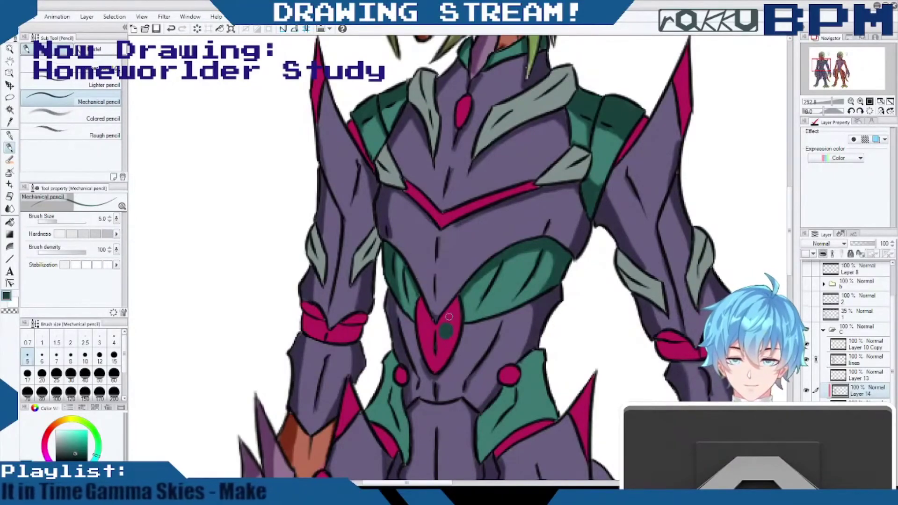
key("ctrl+z")
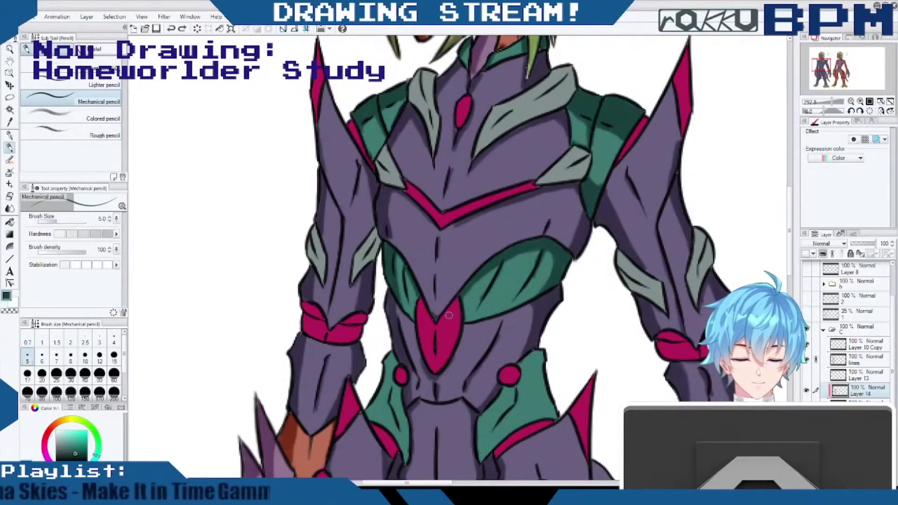
left_click(468, 206)
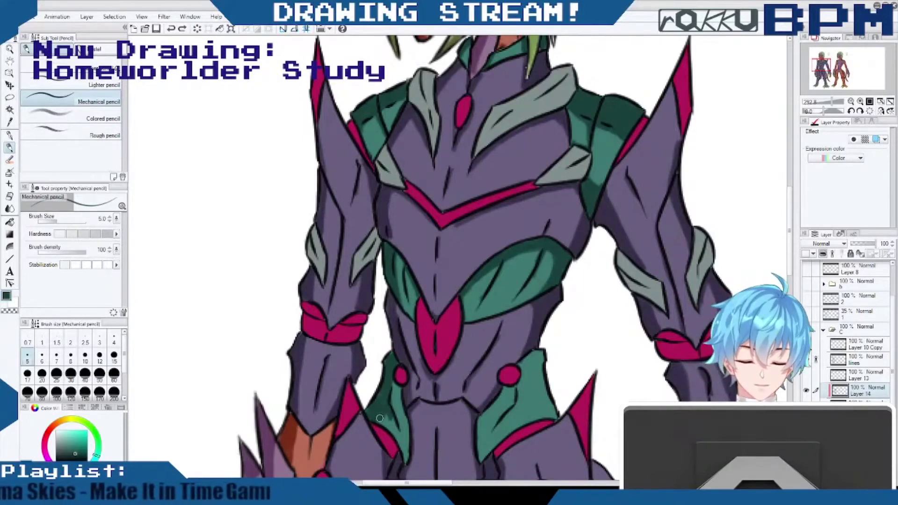
left_click_drag(380, 418, 391, 436)
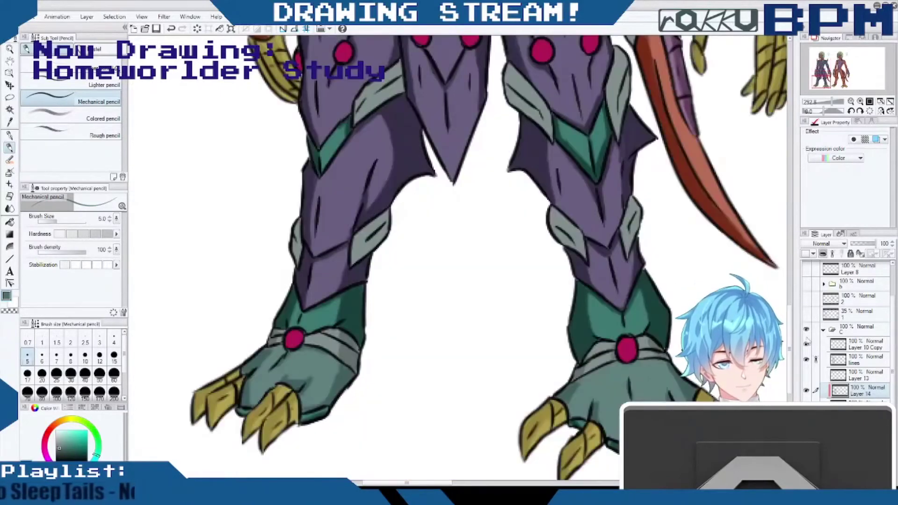
Shade the grey plates on the calves and knees in darker grey-teal, undoing the stray stroke on the calf plate.
scroll(790, 365, "up", 3)
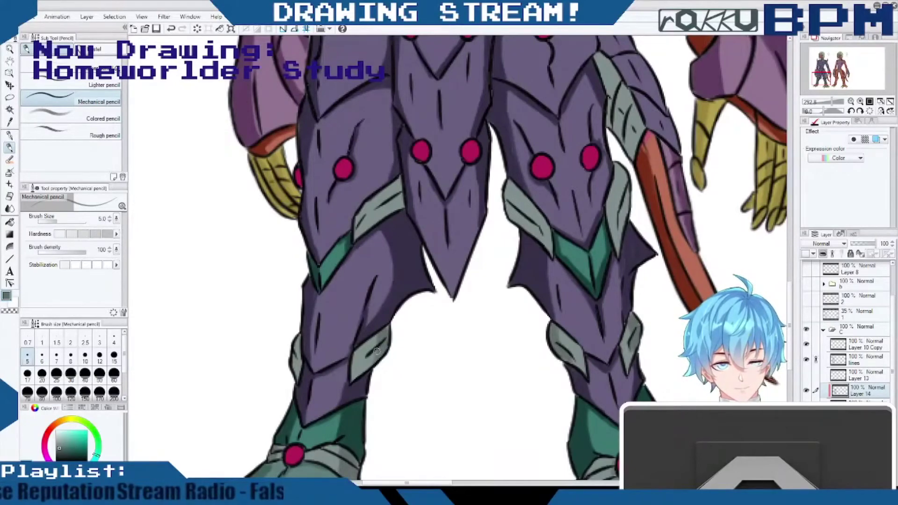
mouse_move(385, 331)
left_mouse_down()
mouse_move(370, 365)
mouse_move(385, 349)
mouse_move(359, 379)
left_mouse_up()
key("ctrl+z")
left_click_drag(301, 341, 292, 366)
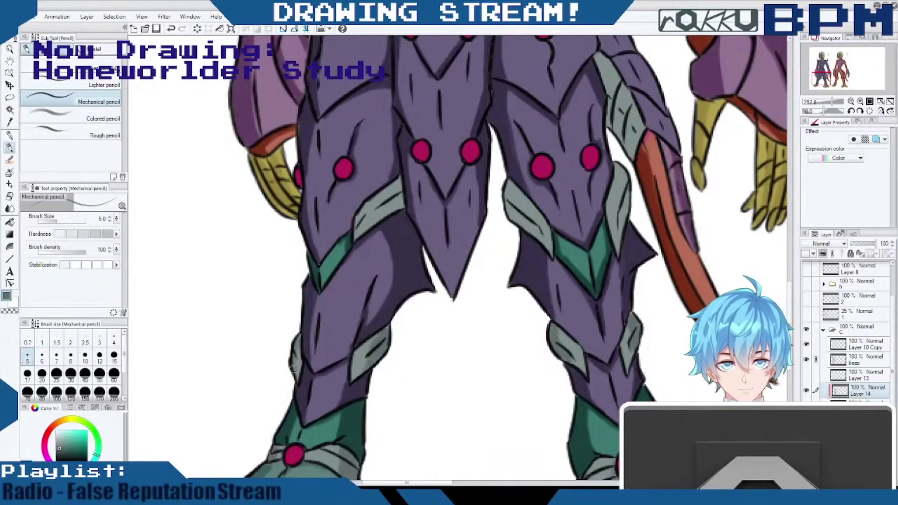
left_click_drag(397, 179, 385, 199)
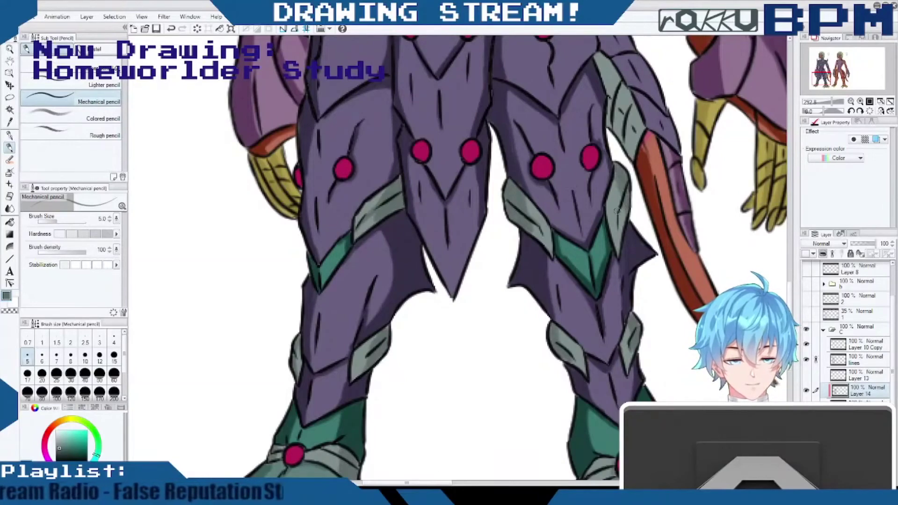
Sample the armour's dark purple and shade the segmented purple plates at the base of the tail, keeping Layer 14 as the active layer.
scroll(457, 257, "up", 4)
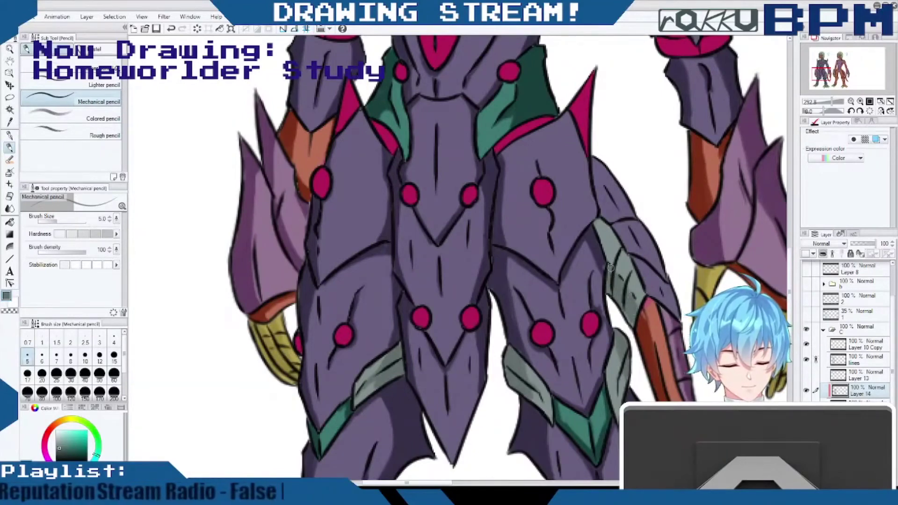
left_click(593, 231, "alt")
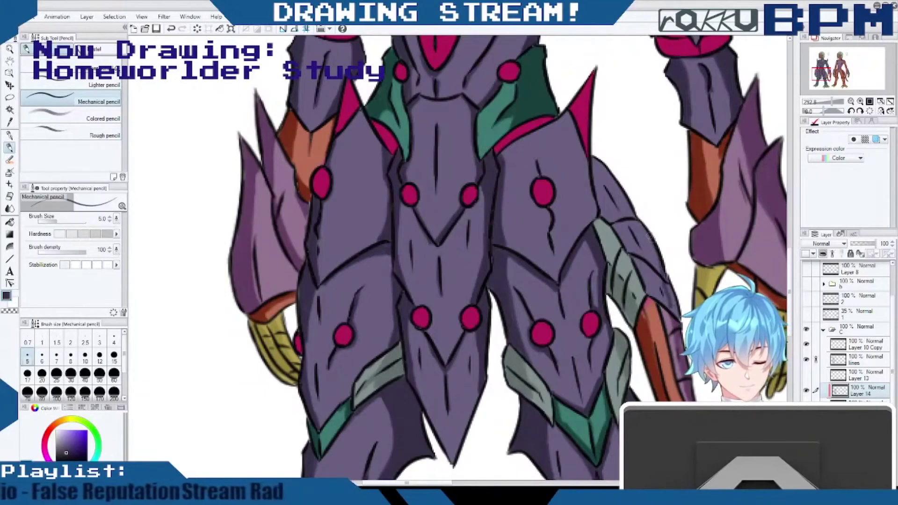
left_click_drag(620, 195, 661, 264)
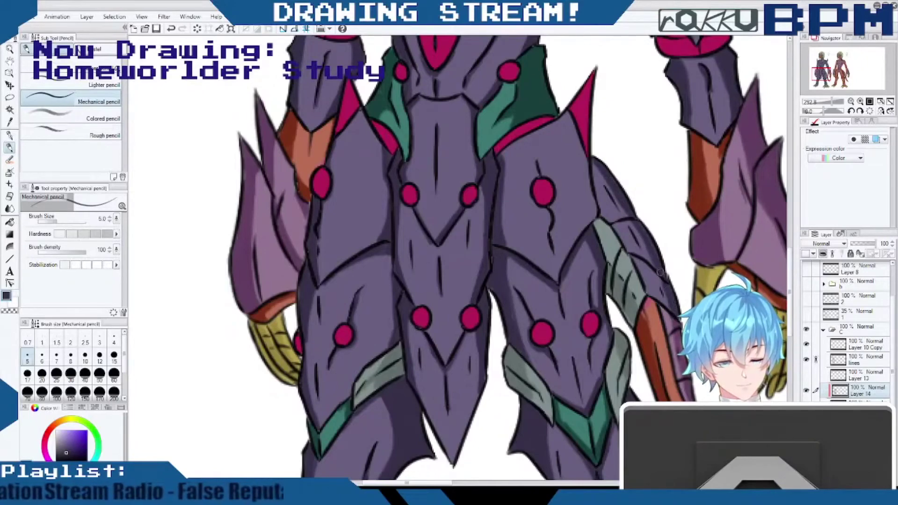
left_click_drag(657, 275, 631, 257)
left_click_drag(636, 225, 613, 221)
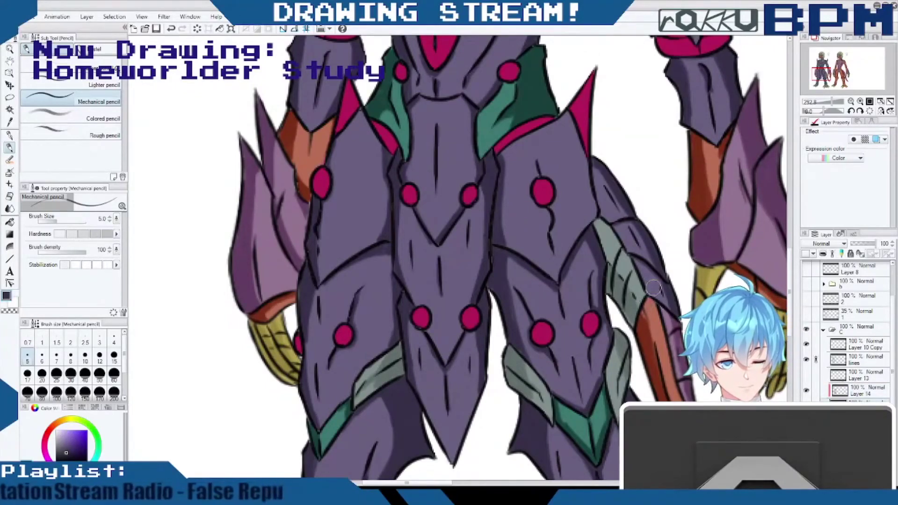
left_click(870, 391)
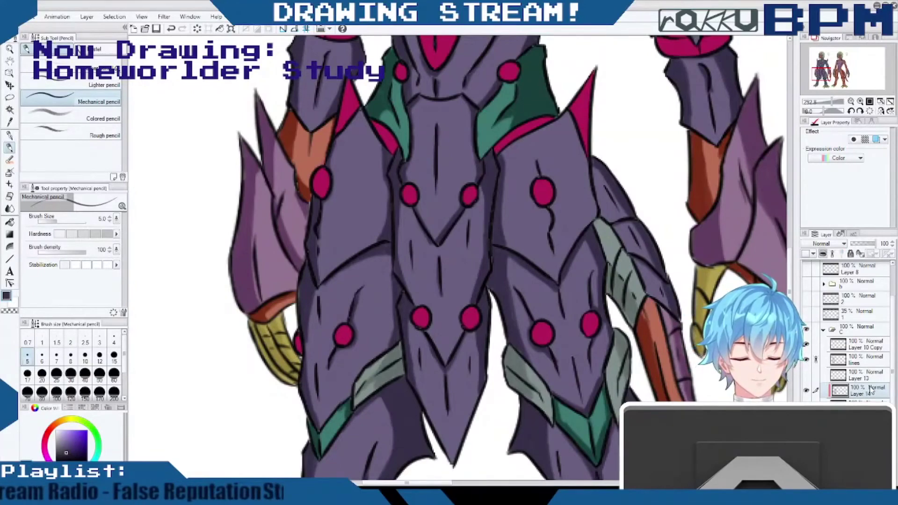
Compare the armour with Layer 14's shading hidden and shown, both close up and across the whole figure.
left_click(806, 395)
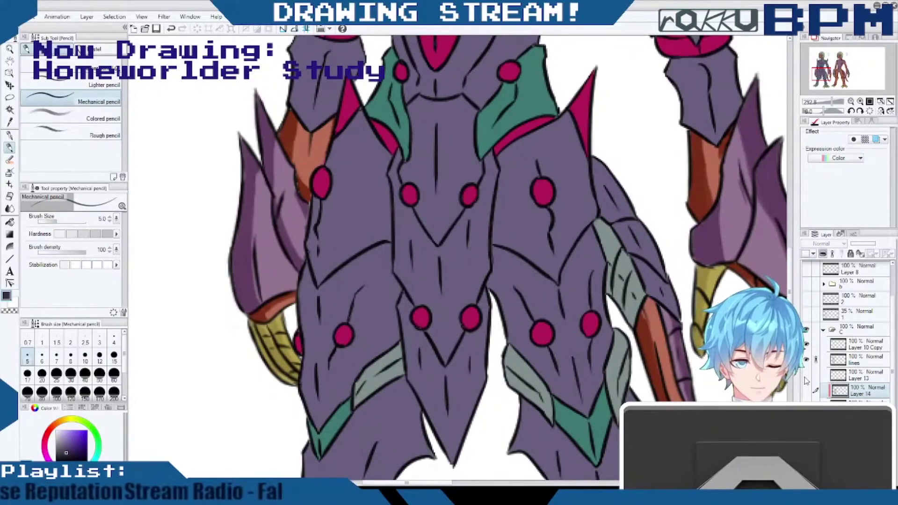
left_click(806, 392)
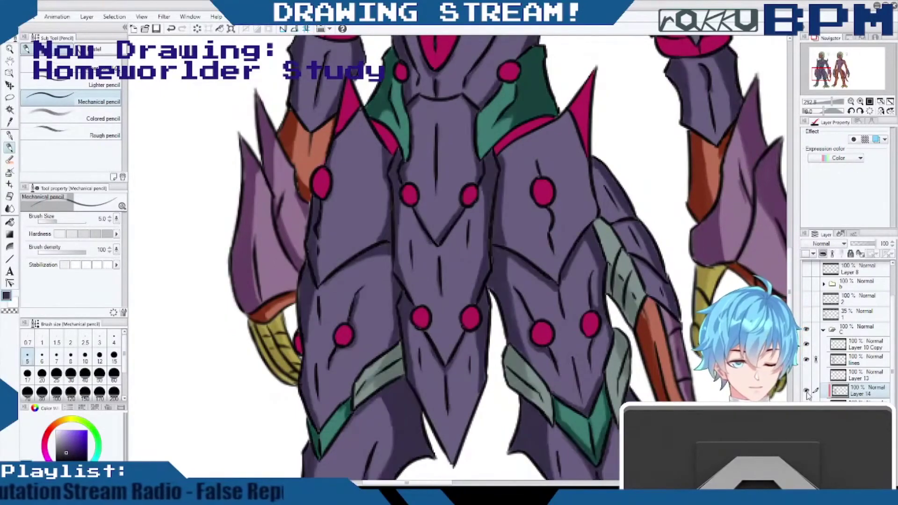
scroll(806, 392, "up", 2)
scroll(806, 391, "down", 2)
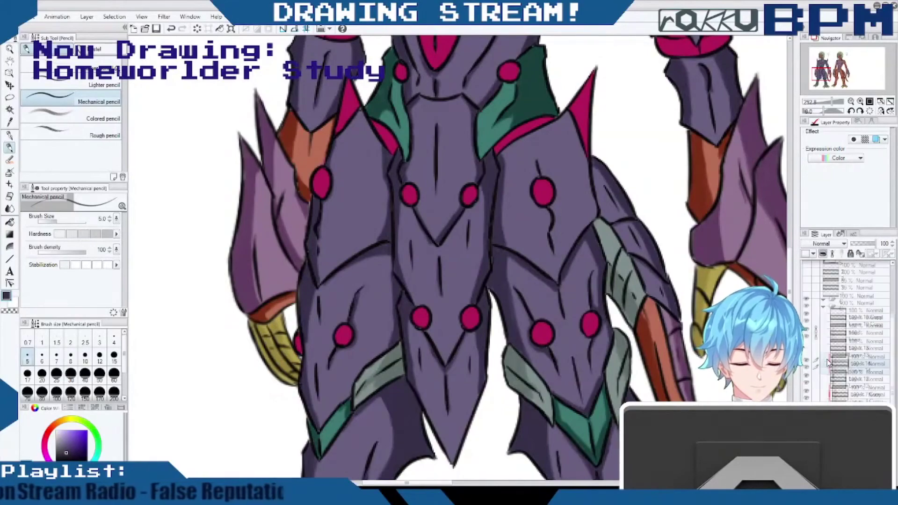
scroll(782, 233, "up", 6)
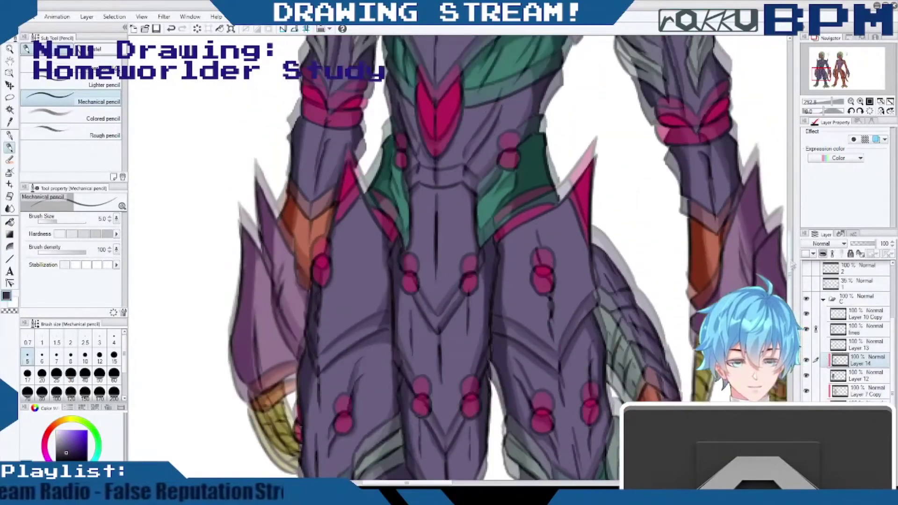
scroll(529, 245, "up", 1)
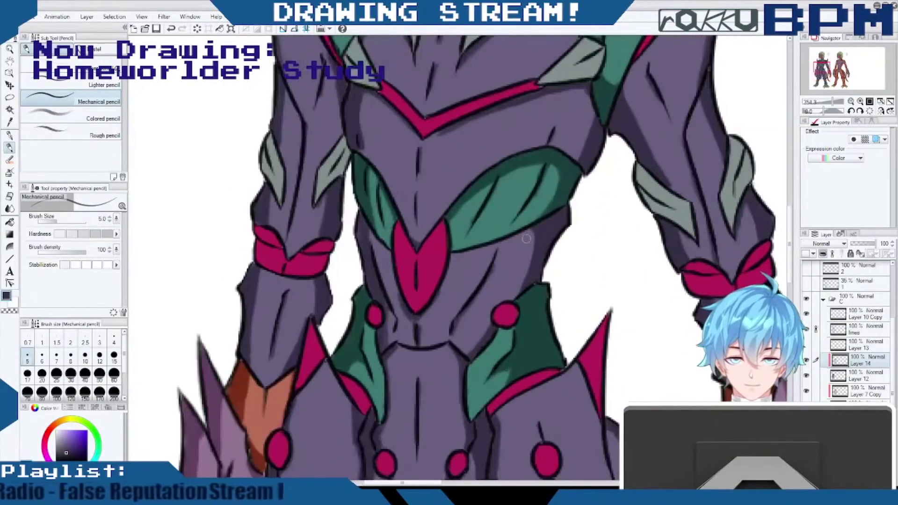
scroll(529, 245, "down", 4)
scroll(528, 245, "down", 4)
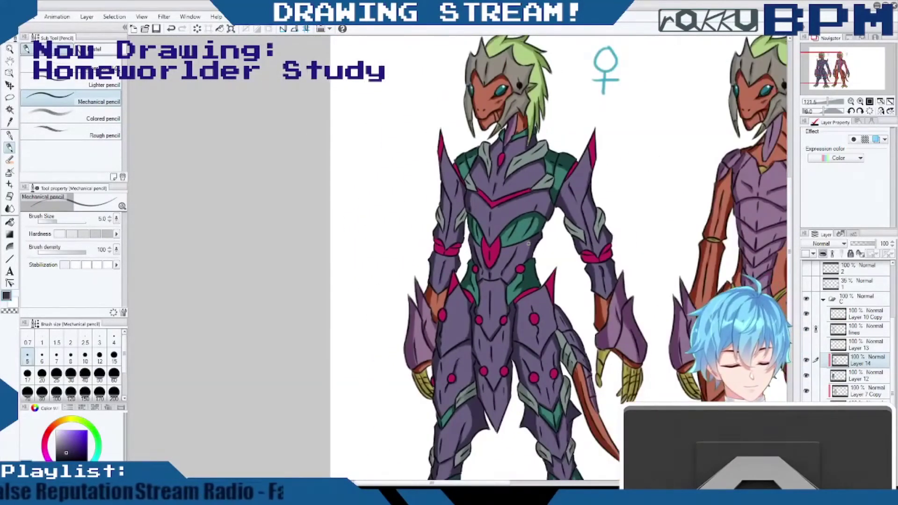
left_click(806, 360)
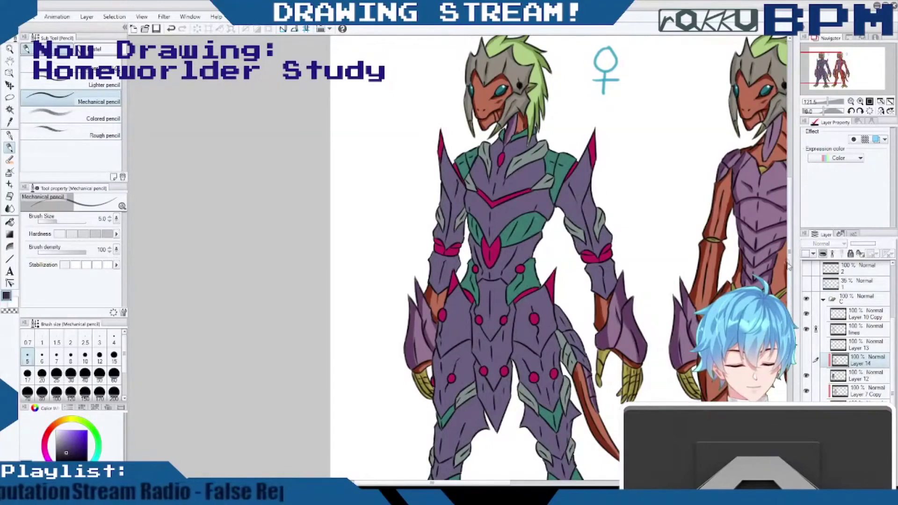
left_click_drag(788, 261, 788, 309)
scroll(492, 330, "up", 4)
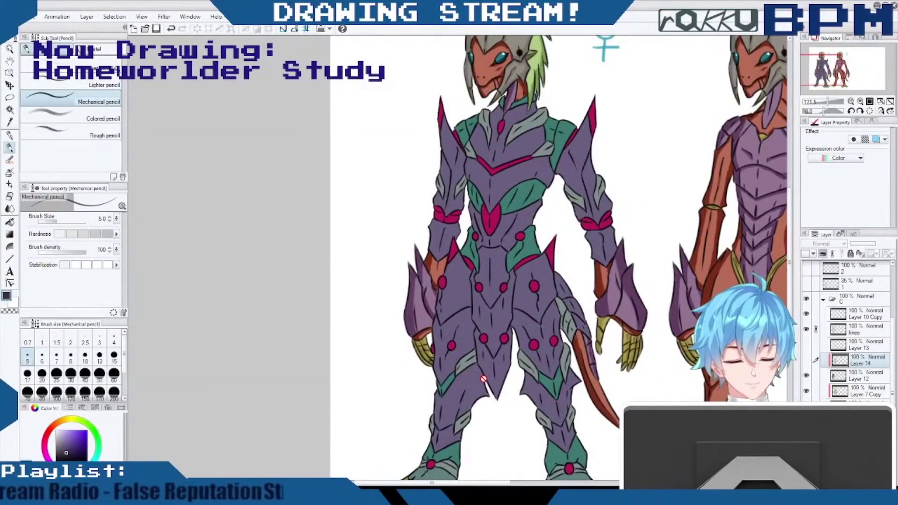
left_click(806, 360)
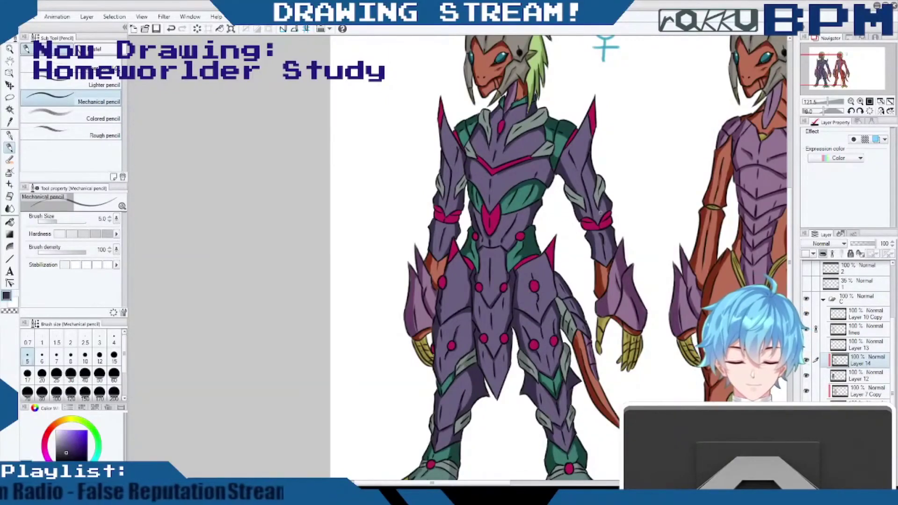
Sample the grey-teal shadow colour from the tail plate and shade the grey elbow plates on both arms.
scroll(597, 215, "up", 3)
scroll(565, 322, "up", 2)
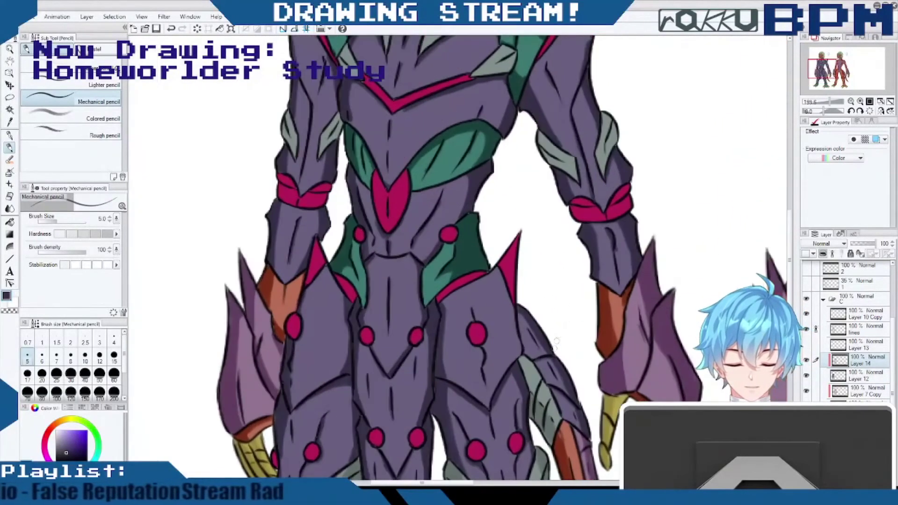
left_click(541, 411, "alt")
left_click_drag(794, 300, 792, 276)
mouse_move(538, 230)
left_mouse_down()
mouse_move(545, 252)
mouse_move(543, 233)
left_mouse_up()
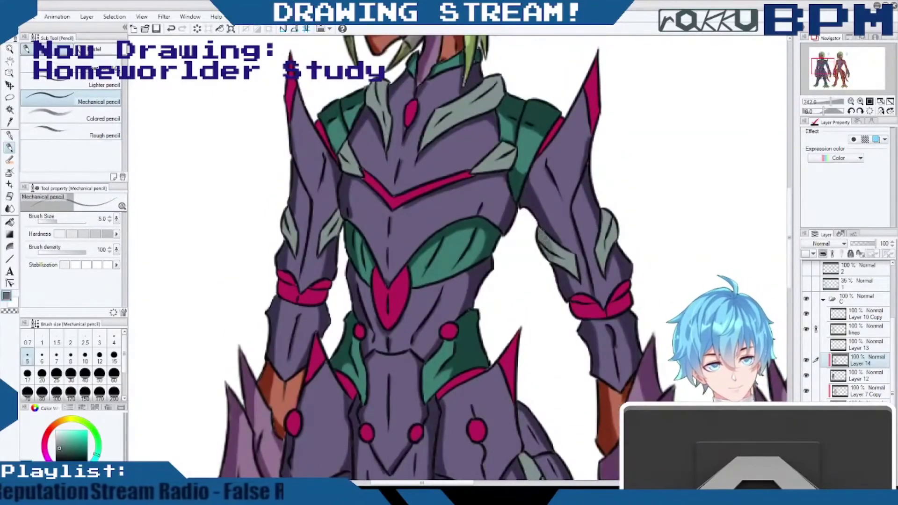
mouse_move(607, 211)
left_mouse_down()
mouse_move(612, 235)
mouse_move(607, 217)
left_mouse_up()
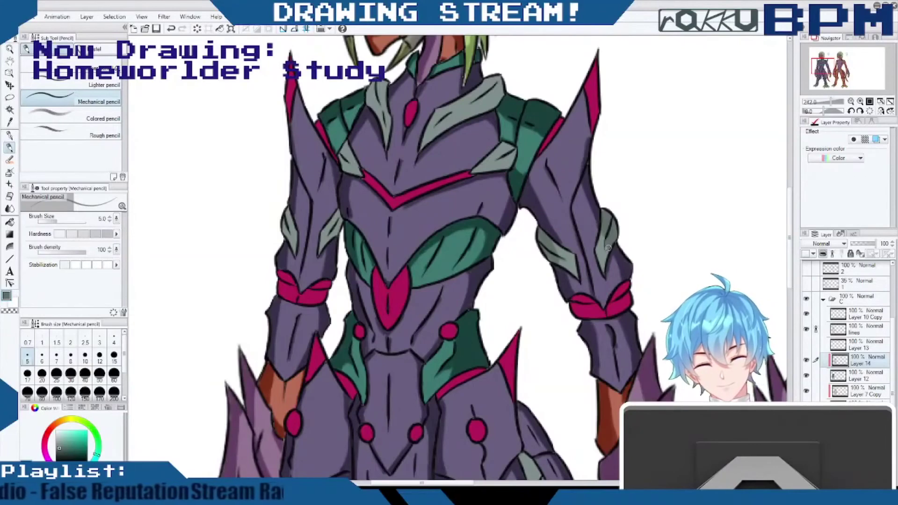
left_click_drag(289, 211, 286, 230)
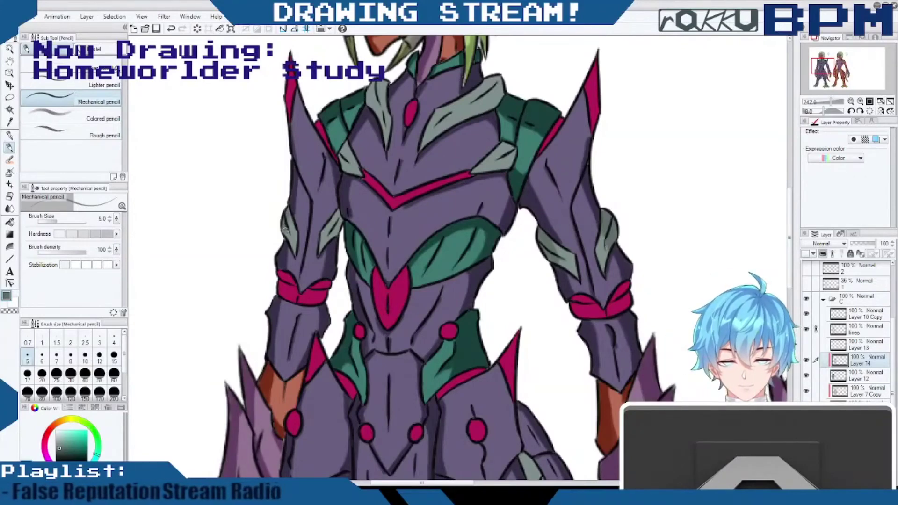
left_click_drag(341, 216, 331, 236)
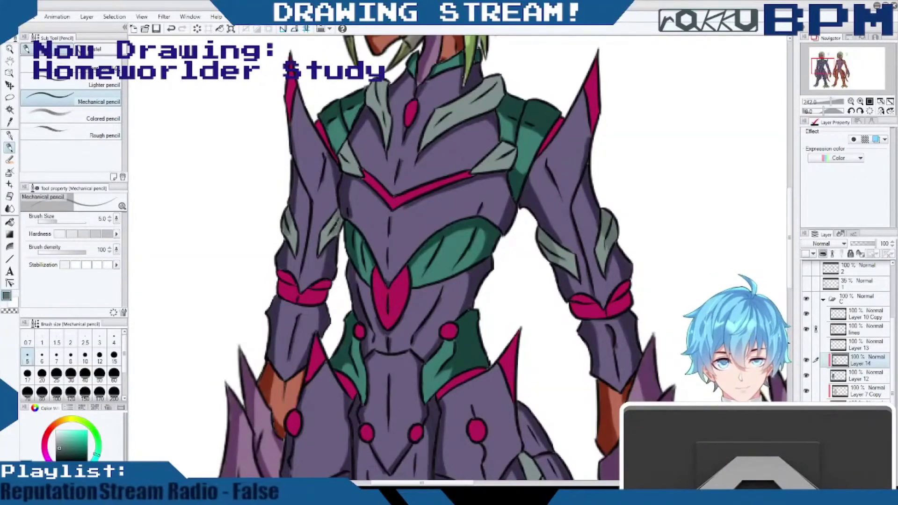
Shade the grey plates on the chest and along the collar in dark grey-teal.
left_click_drag(347, 142, 342, 163)
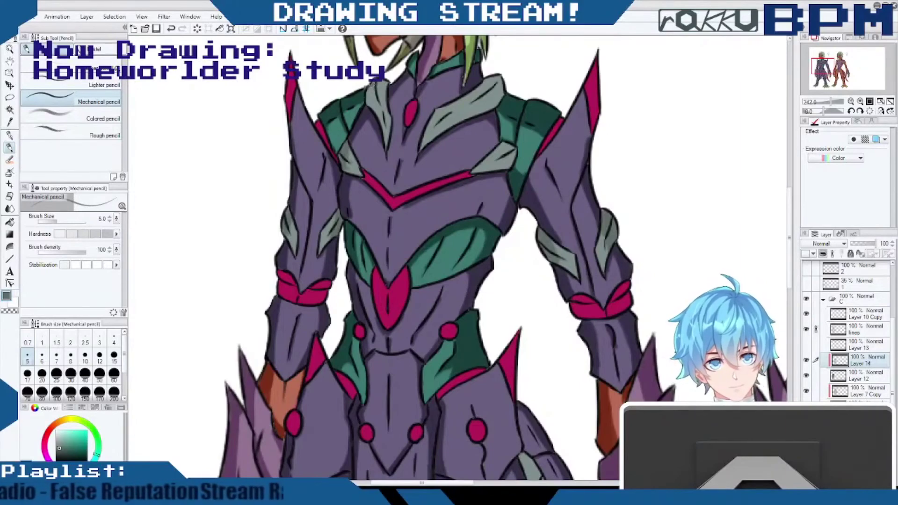
left_click_drag(379, 86, 372, 103)
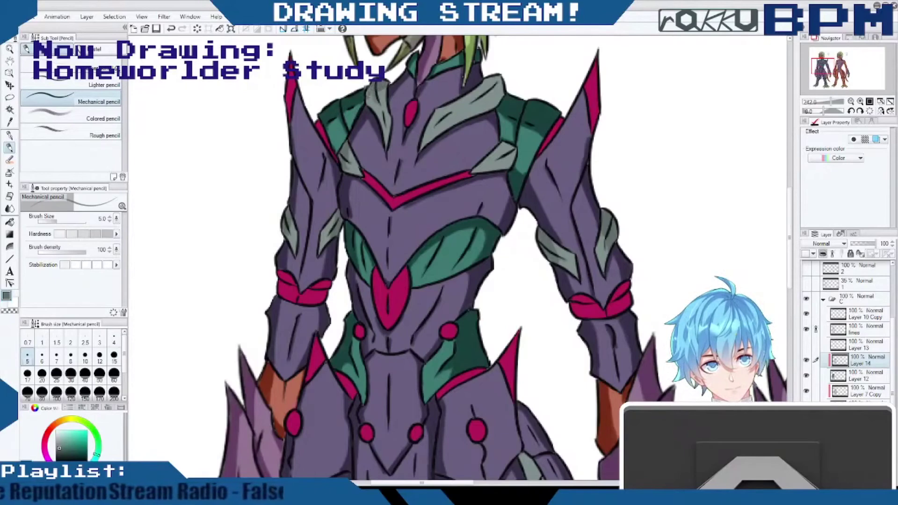
left_click_drag(487, 76, 500, 87)
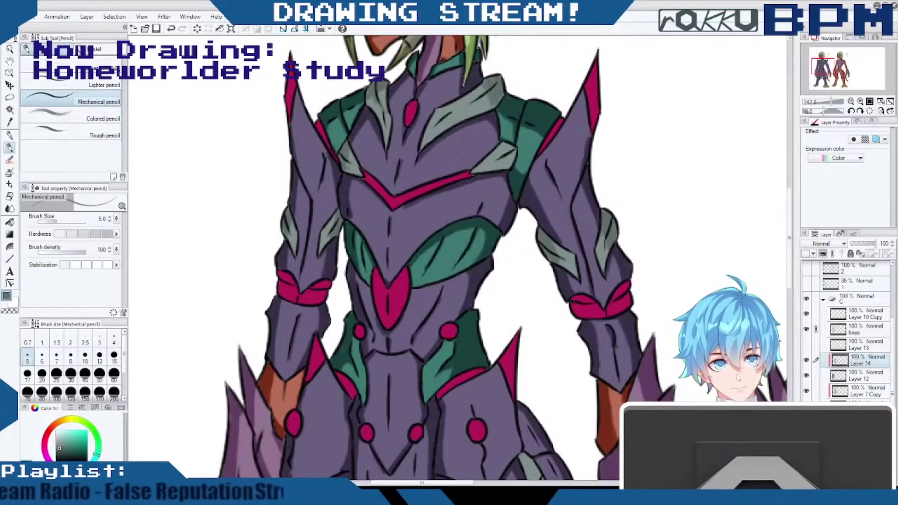
left_click_drag(476, 86, 496, 107)
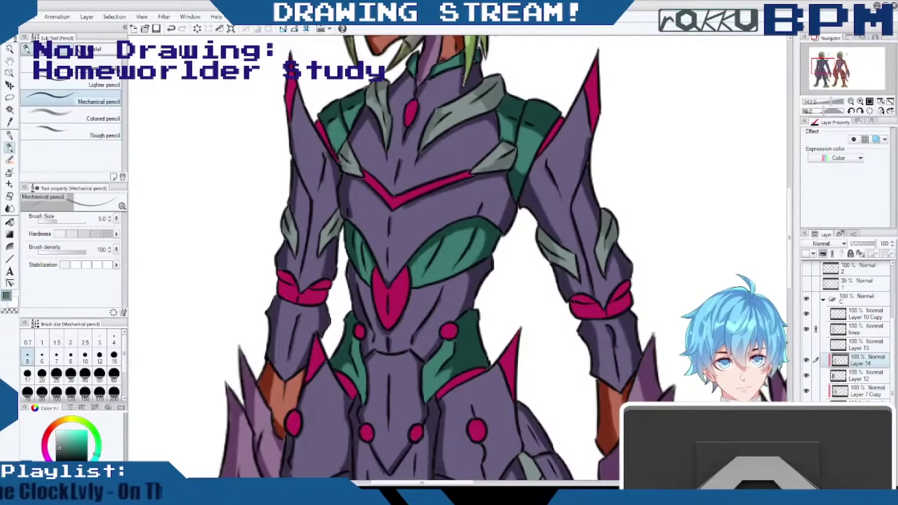
Sample the shoulder spike's magenta, darken it, and shade the magenta shoulder spikes and the V-shaped chest trim.
left_click_drag(789, 261, 792, 236)
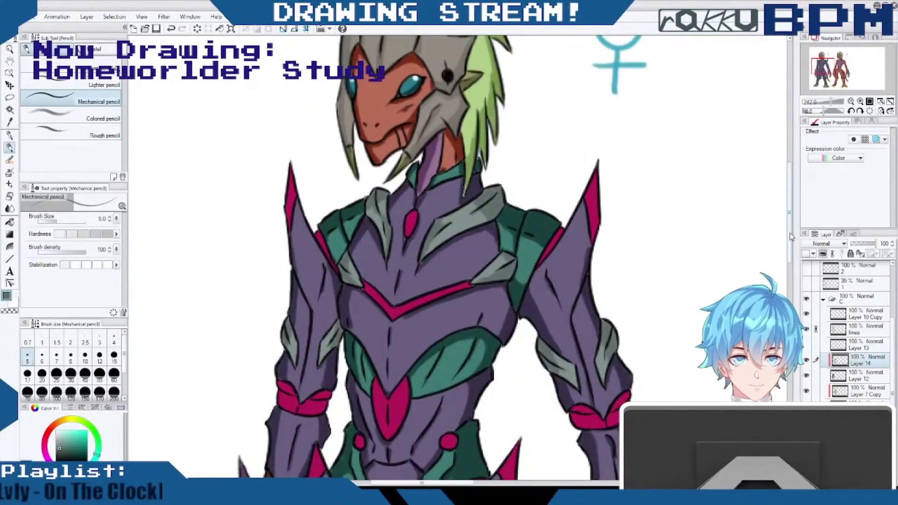
left_click_drag(791, 237, 791, 238)
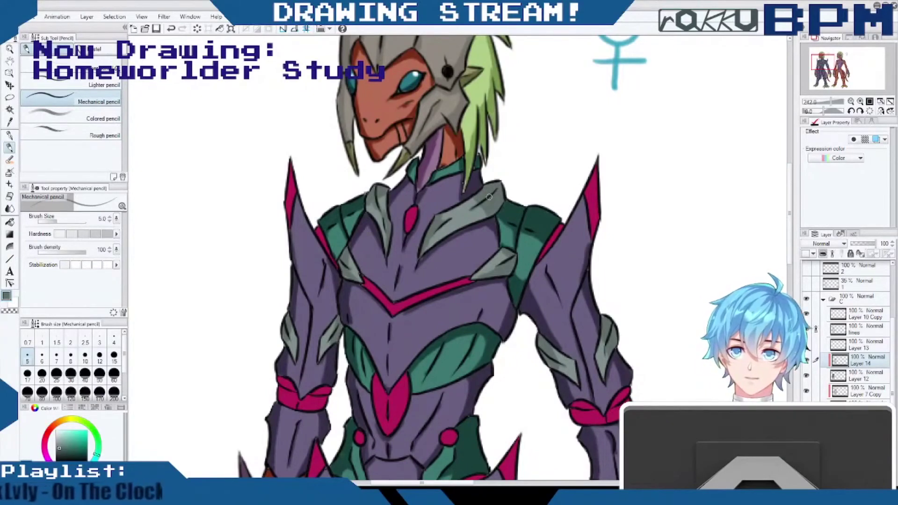
left_click(593, 196, "alt")
left_click(87, 446)
mouse_move(595, 168)
left_mouse_down()
mouse_move(593, 234)
mouse_move(592, 208)
left_mouse_up()
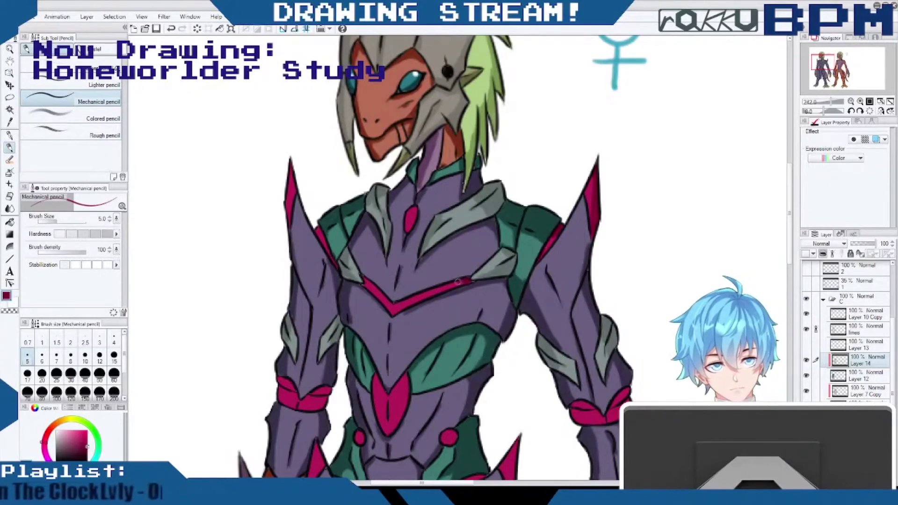
mouse_move(462, 280)
left_mouse_down()
mouse_move(391, 306)
mouse_move(374, 288)
left_mouse_up()
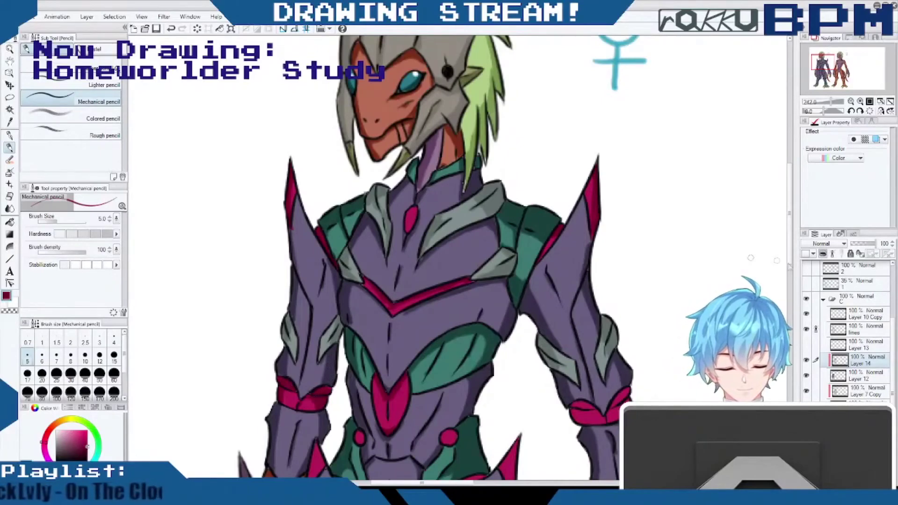
Shade the magenta waist gem, arm bands, hip trim and round gems down to the ankles in dark magenta.
scroll(574, 268, "down", 3)
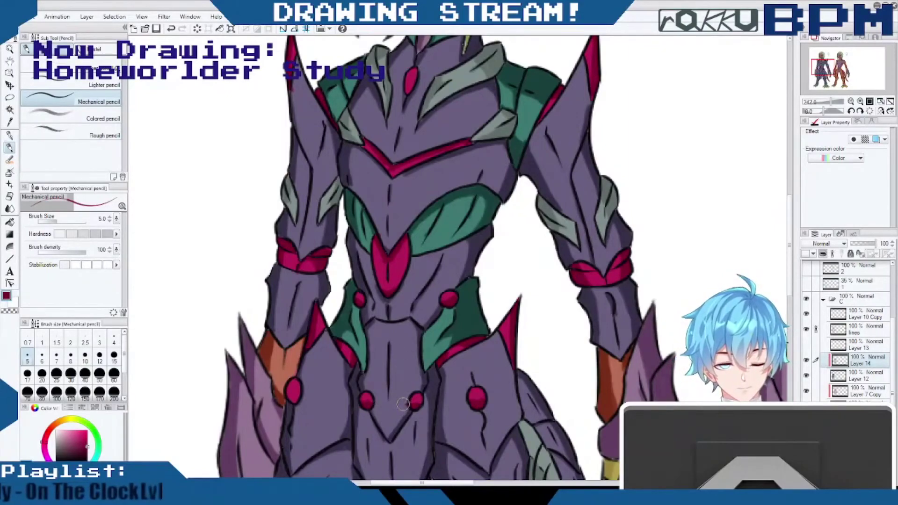
scroll(403, 404, "down", 3)
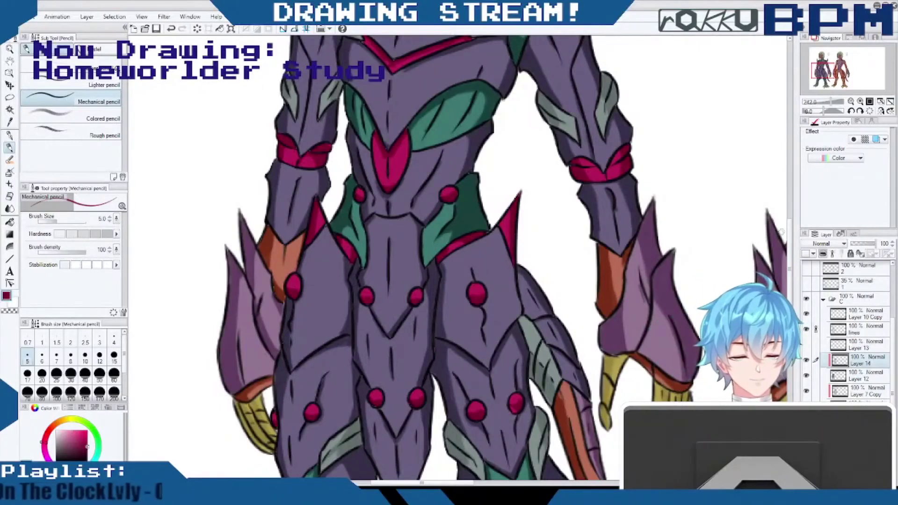
scroll(502, 398, "down", 5)
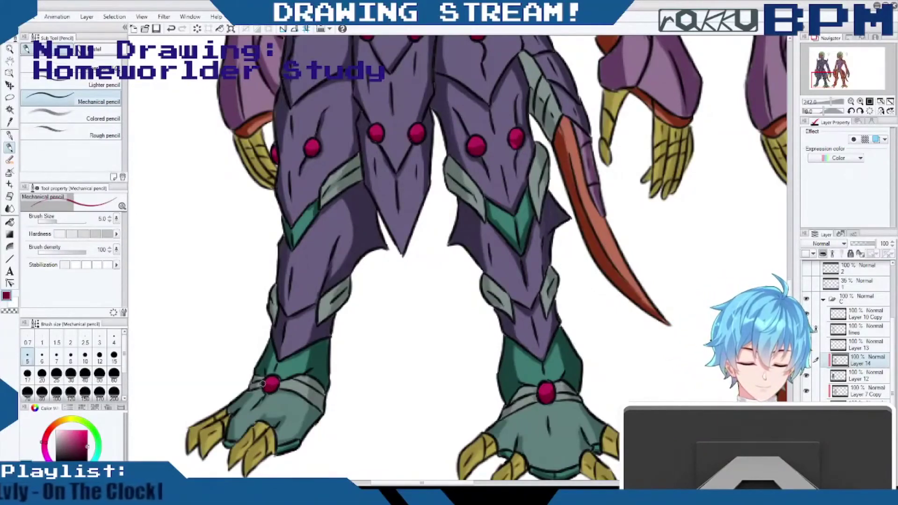
scroll(270, 385, "up", 4)
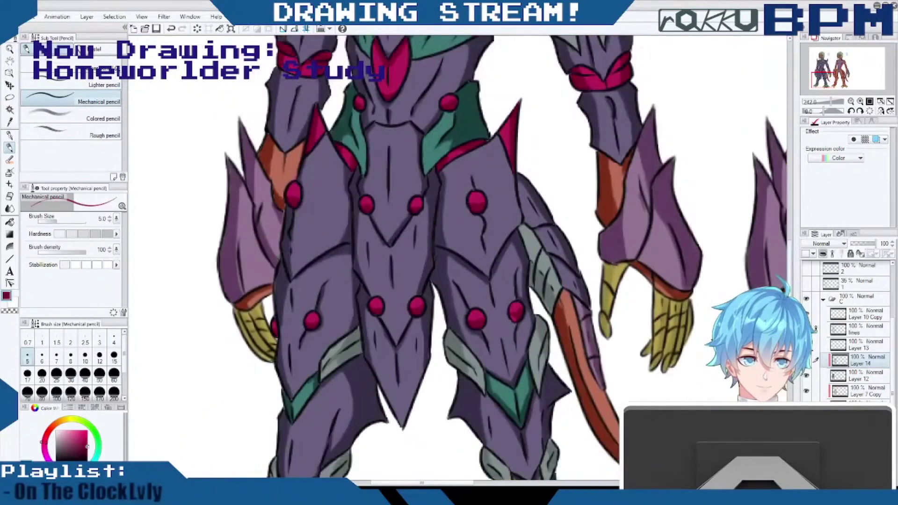
scroll(458, 258, "up", 3)
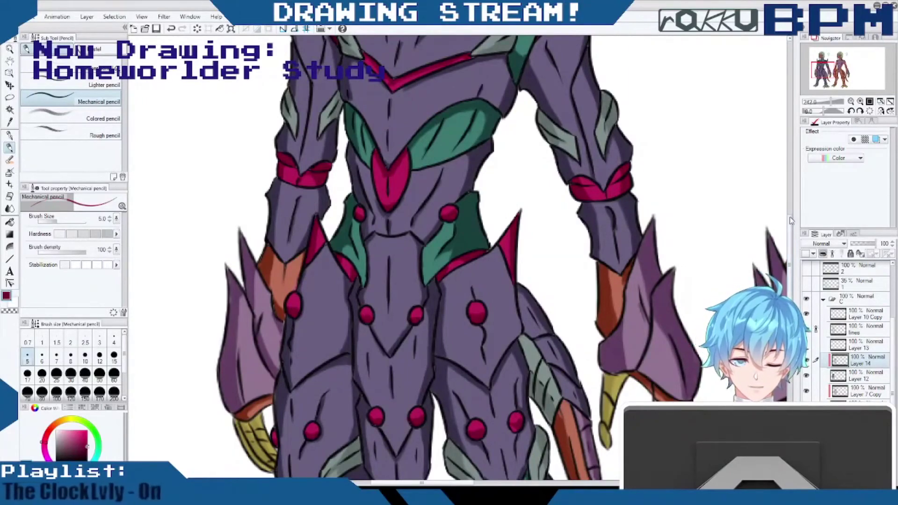
Sample the dark purple shadow at the collar and touch up the shading around the collar and upper chest on Layer 14.
left_click_drag(789, 237, 790, 170)
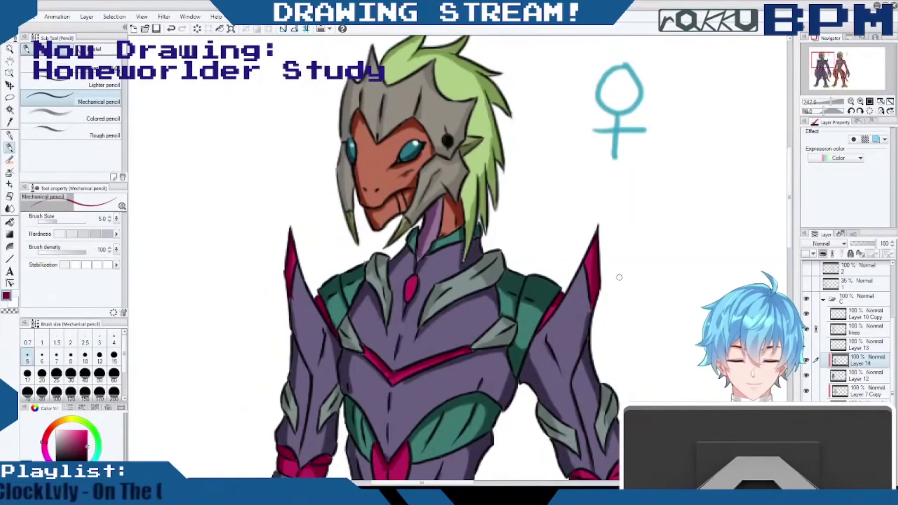
scroll(617, 280, "up", 2)
scroll(617, 283, "down", 3)
scroll(618, 290, "up", 2)
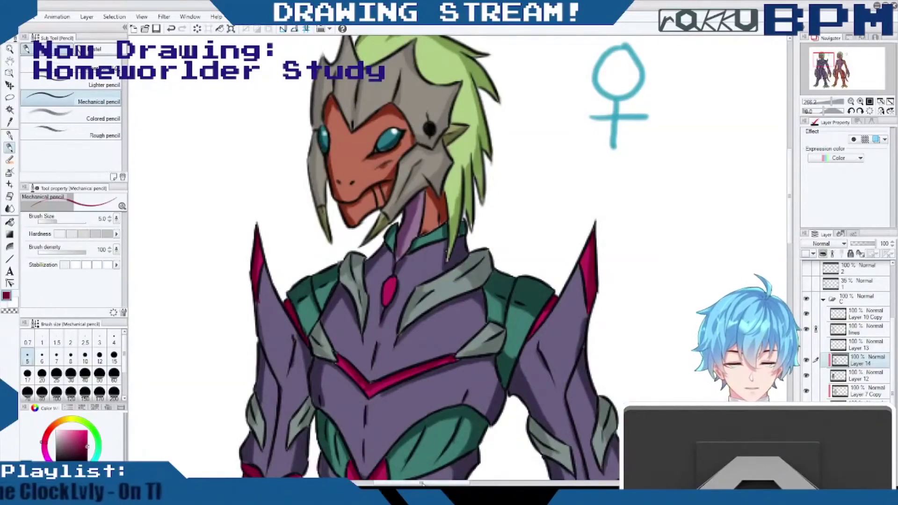
mouse_move(436, 484)
left_mouse_down()
mouse_move(462, 484)
mouse_move(422, 484)
left_mouse_up()
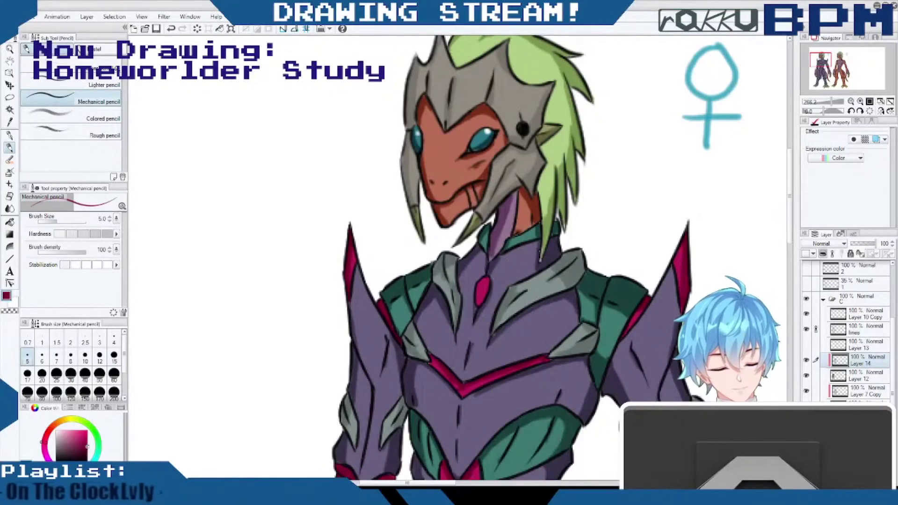
left_click(873, 391)
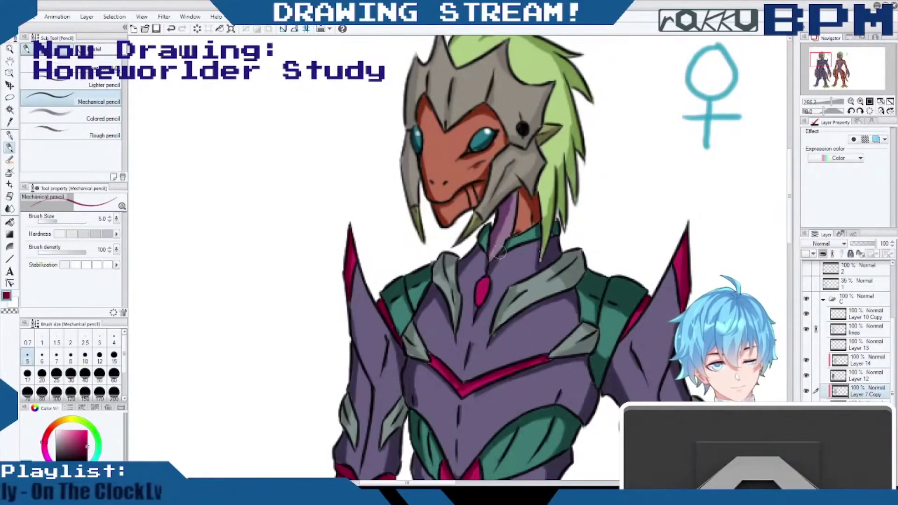
left_click(869, 365)
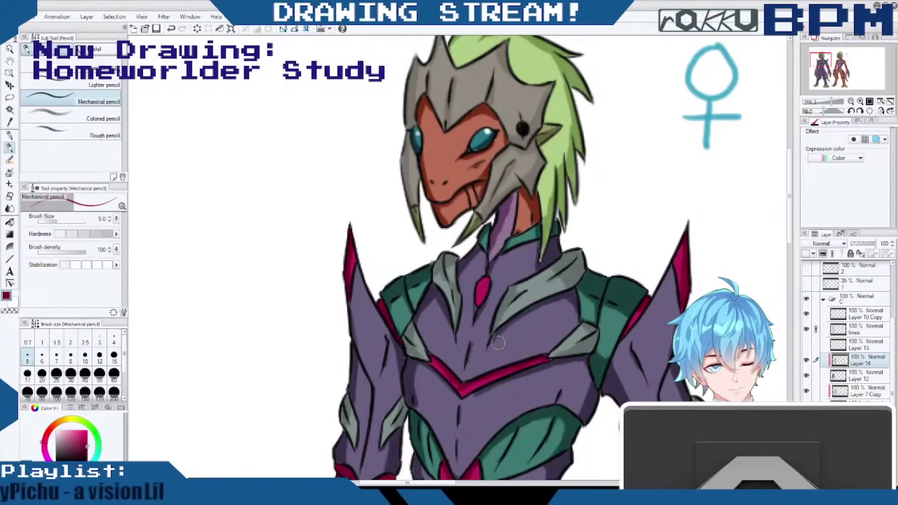
left_click(554, 251, "alt")
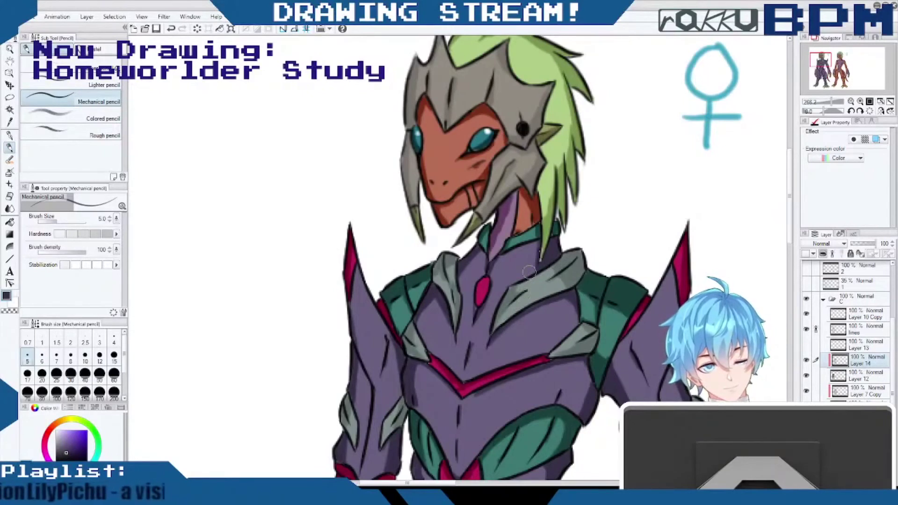
Sample the dark magenta of the chest gem and touch up the magenta shading from the chest down to the hips.
left_click(480, 291, "alt")
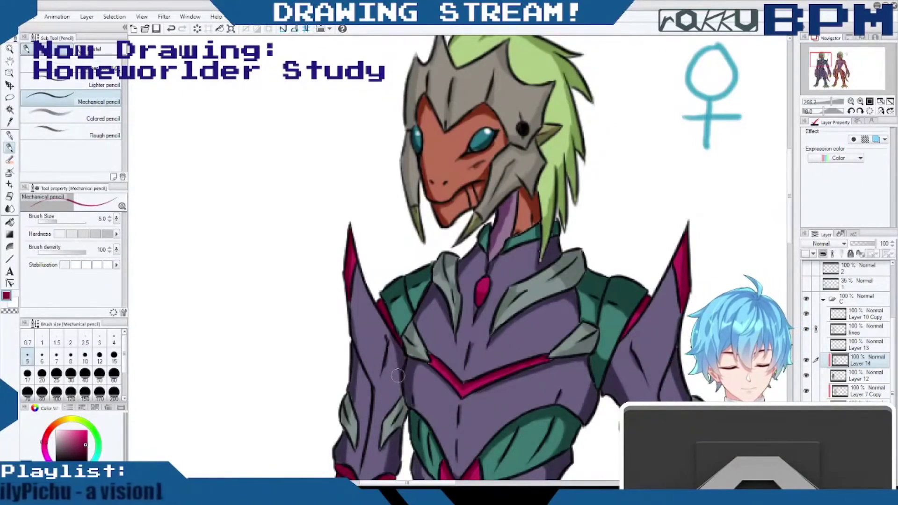
scroll(790, 259, "down", 5)
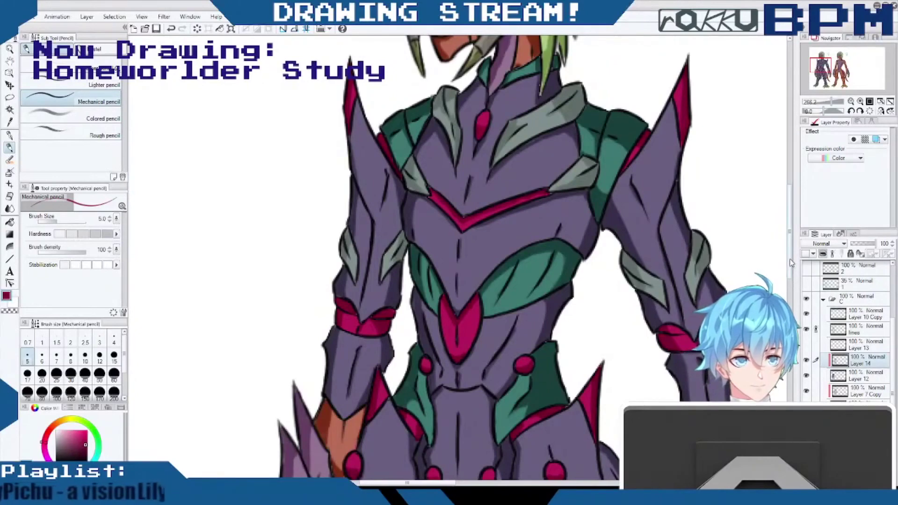
scroll(717, 258, "down", 3)
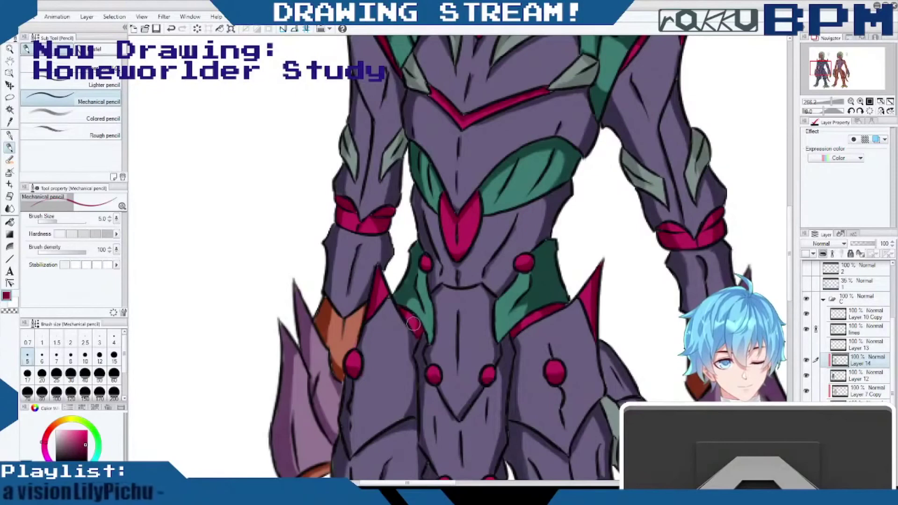
Sample the dark purple shadow at the side of the waist and shade the outer thigh below the hip spike.
left_click(561, 189, "alt")
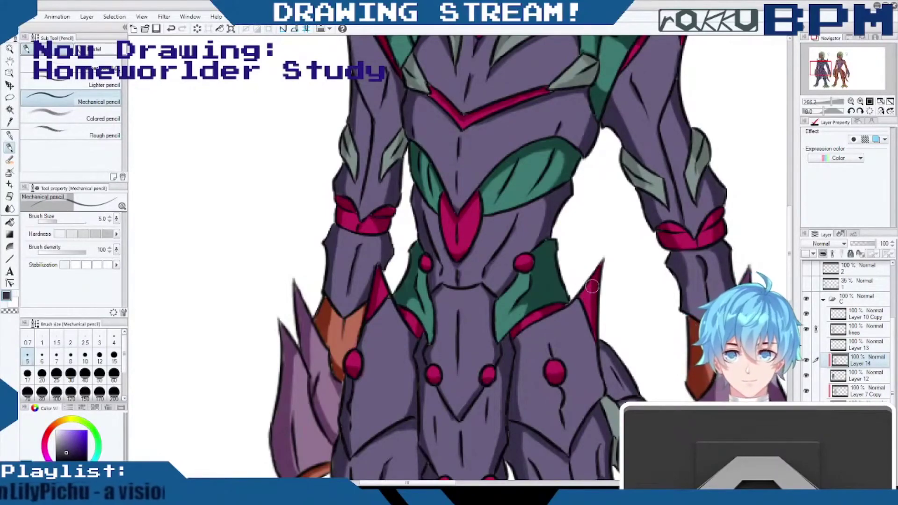
scroll(711, 210, "down", 3)
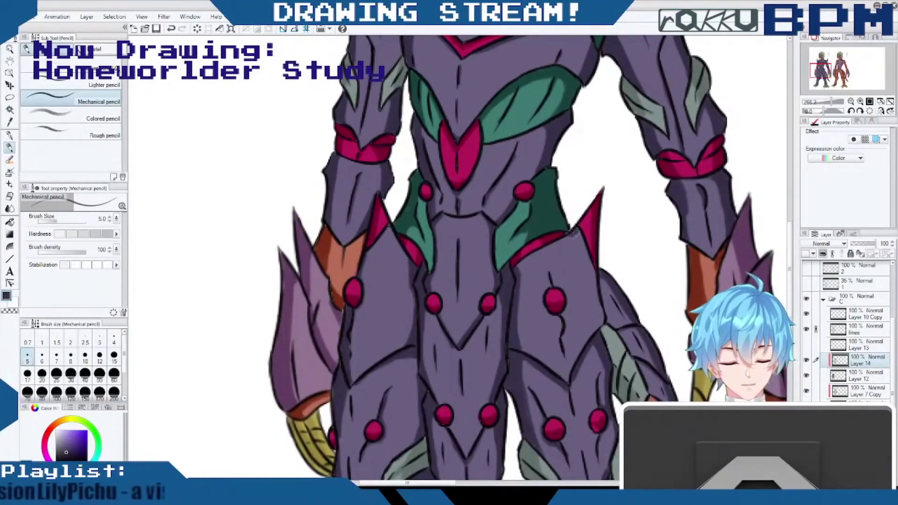
mouse_move(590, 259)
left_mouse_down()
mouse_move(593, 333)
mouse_move(600, 322)
left_mouse_up()
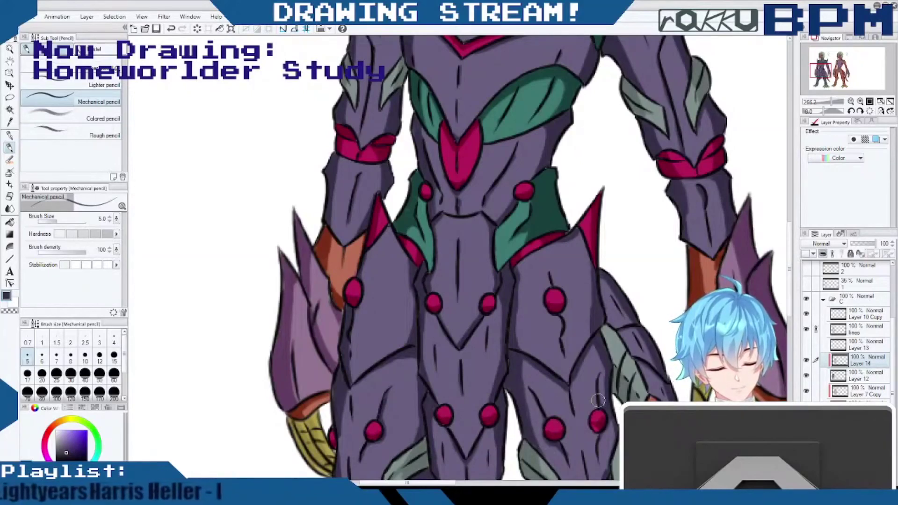
Touch up the thigh gems in sampled dark magenta and add dark purple shading beneath the gem above the knee.
left_click(554, 305, "alt")
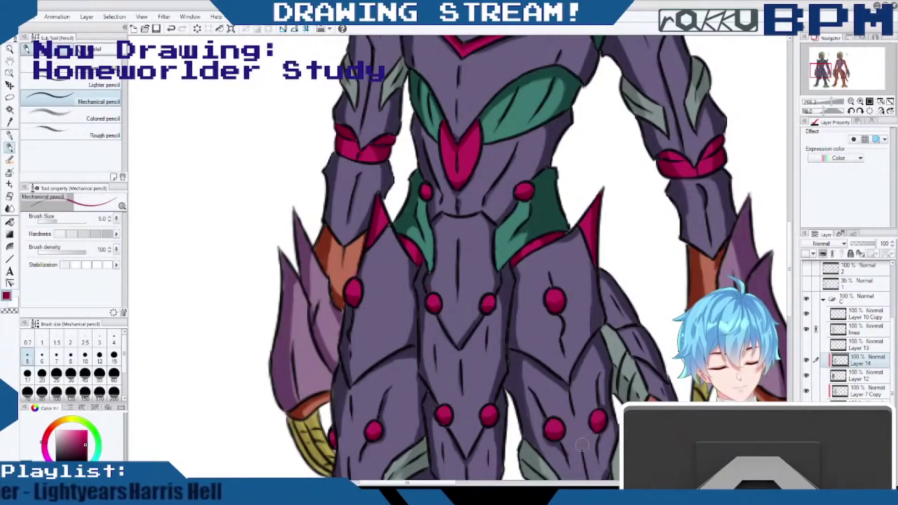
scroll(790, 279, "down", 4)
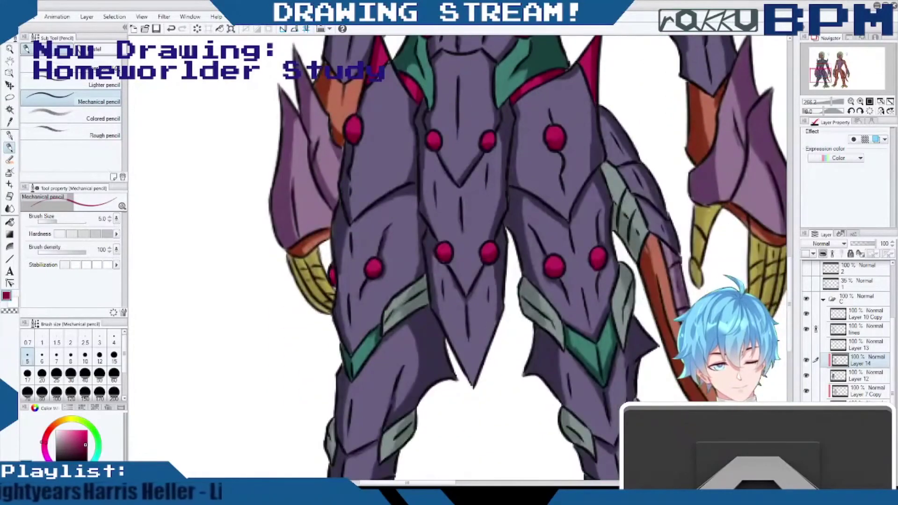
left_click(545, 346, "alt")
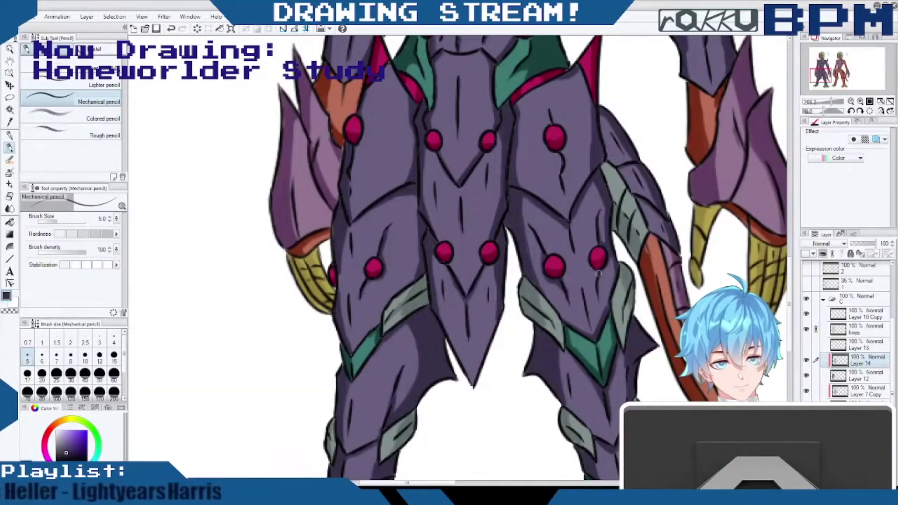
left_click_drag(599, 272, 597, 291)
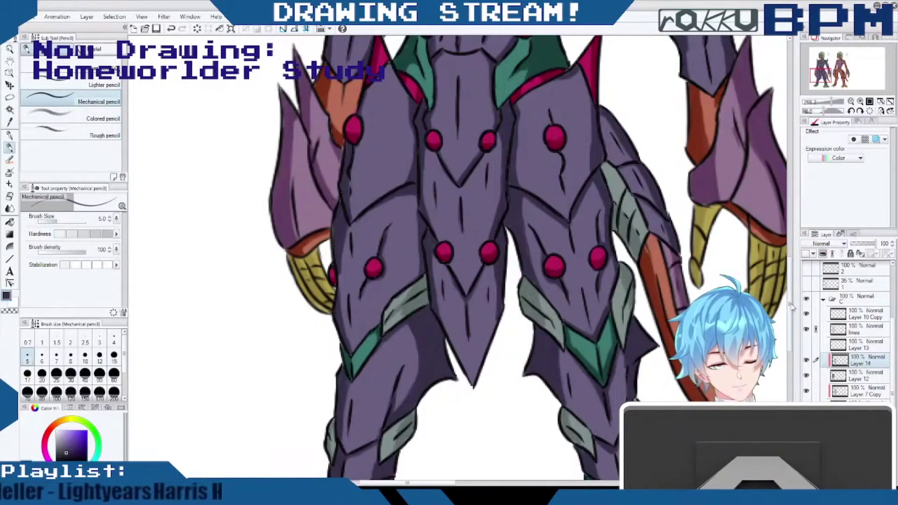
Sample the collar's teal on the flat colour layer to clean up the collar, and resample its dark purple shadow on Layer 14.
scroll(790, 311, "down", 5)
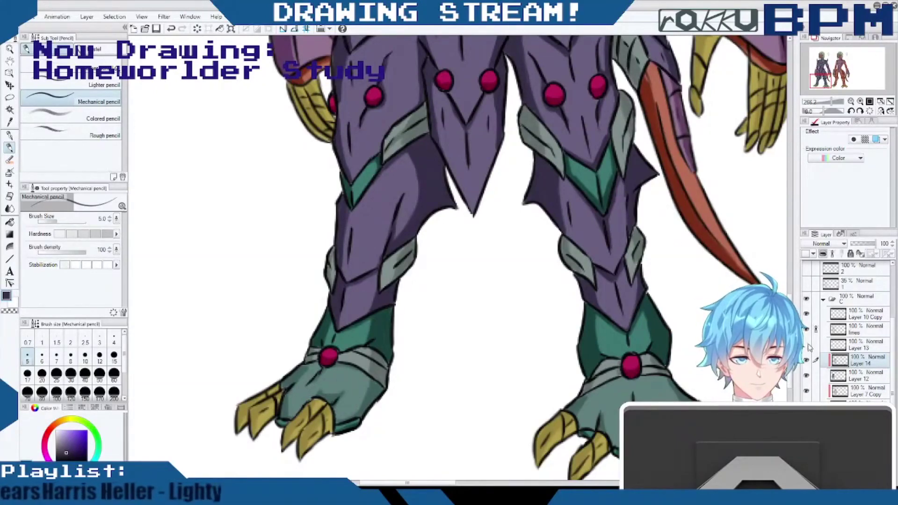
scroll(341, 386, "up", 3)
scroll(786, 266, "up", 10)
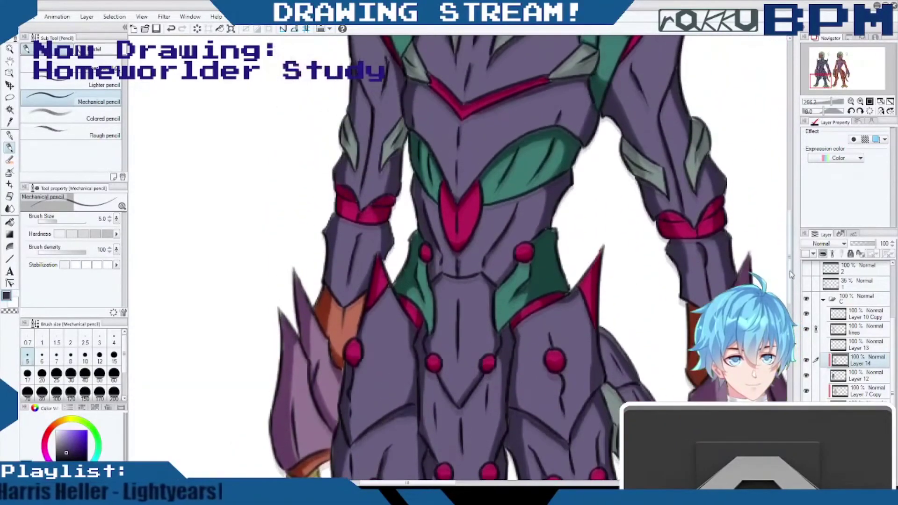
scroll(787, 266, "up", 12)
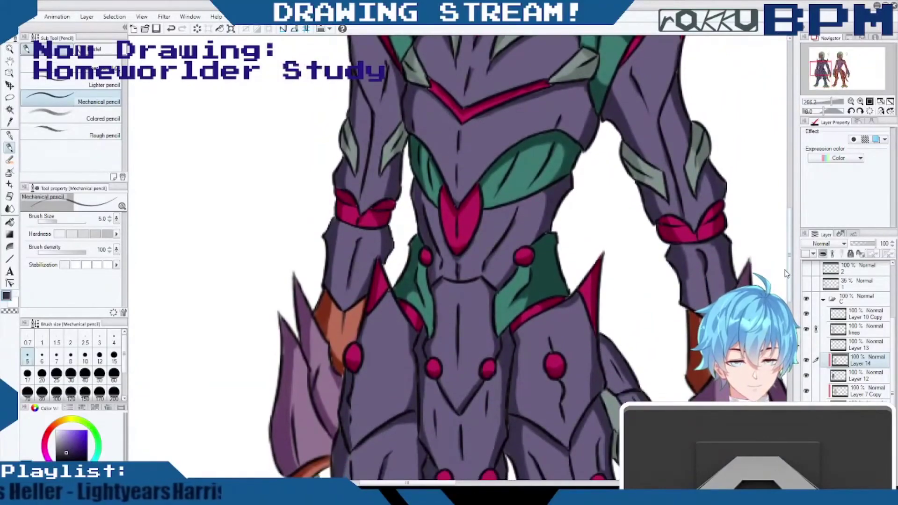
scroll(789, 199, "down", 5)
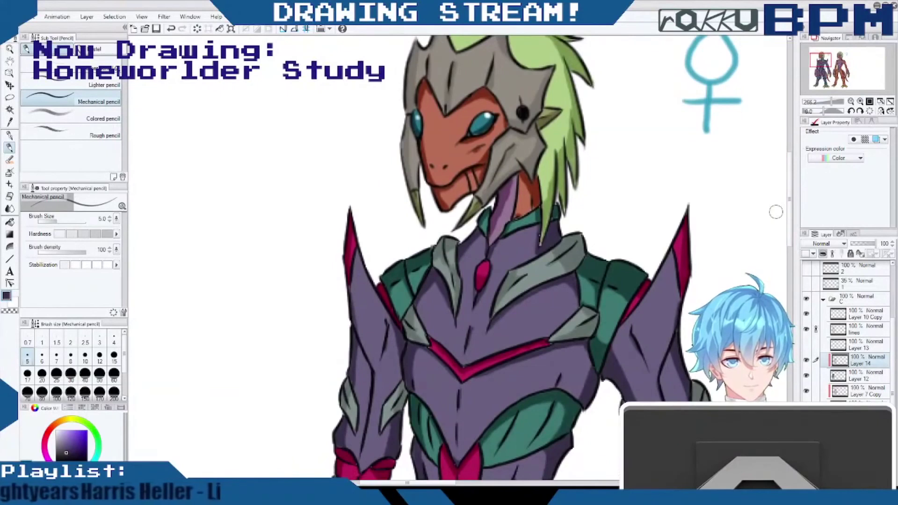
left_click(868, 395)
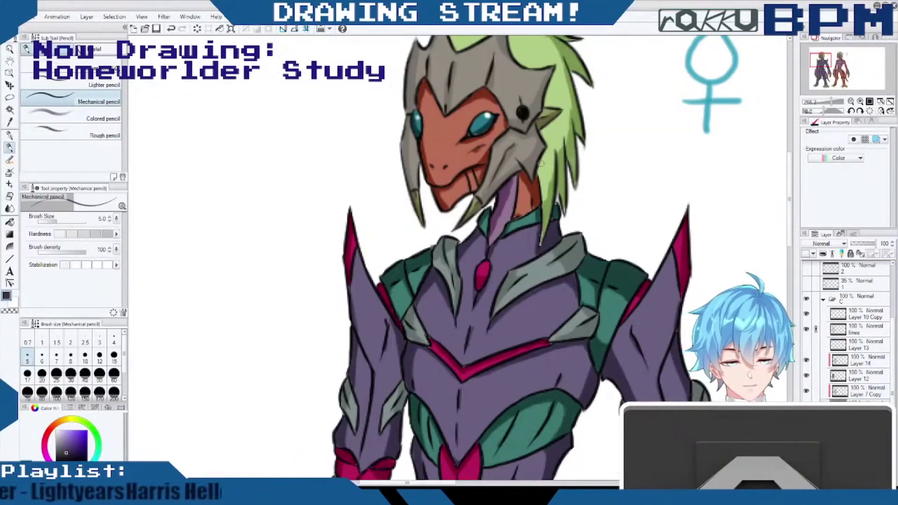
left_click(554, 214, "alt")
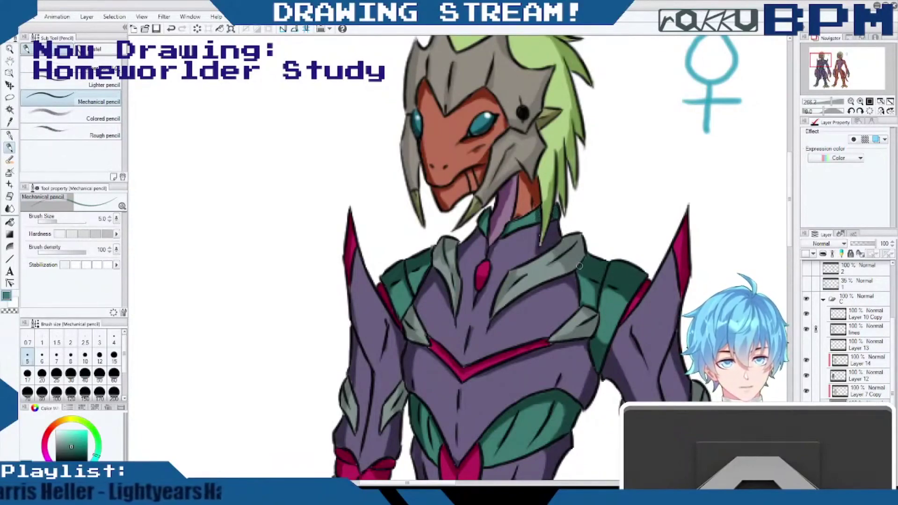
left_click(877, 362)
left_click(552, 230, "alt")
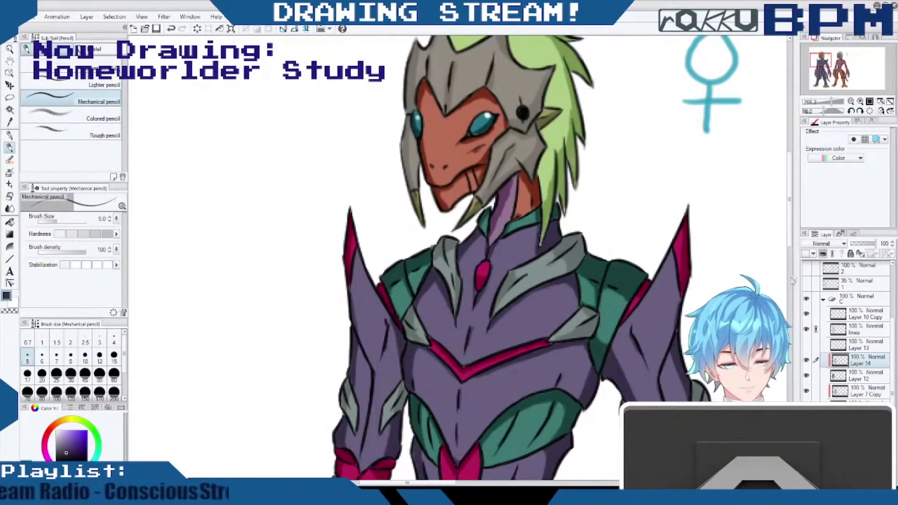
Sample the mauve of the forearm fin and clean up its flat colour along the edge of the thigh.
scroll(789, 272, "down", 10)
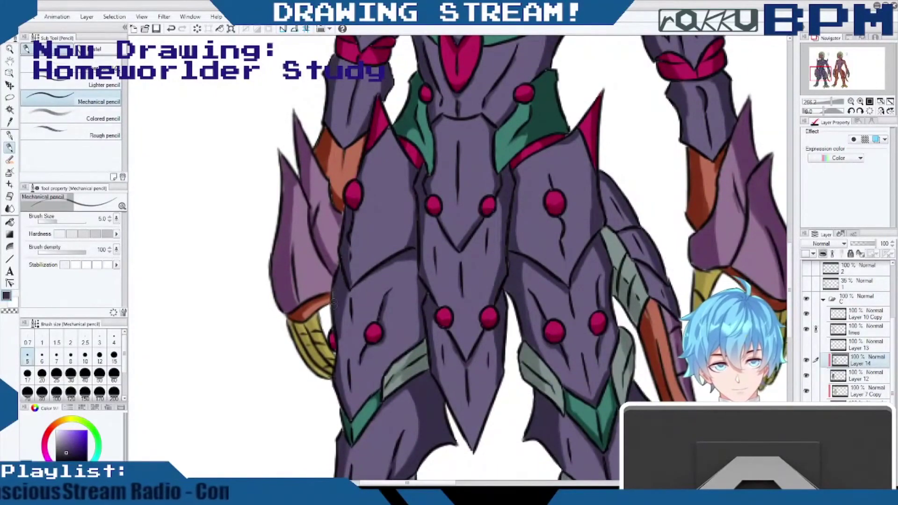
left_click(382, 206, "alt")
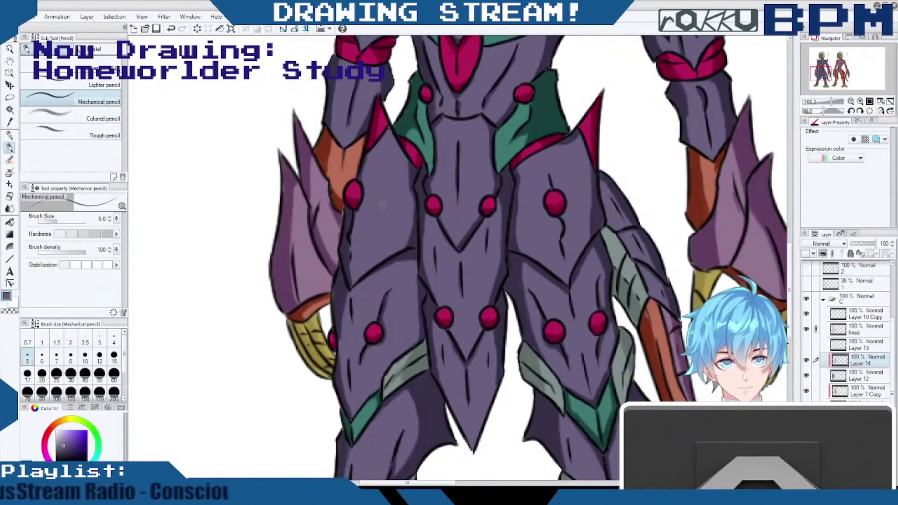
left_click(873, 379)
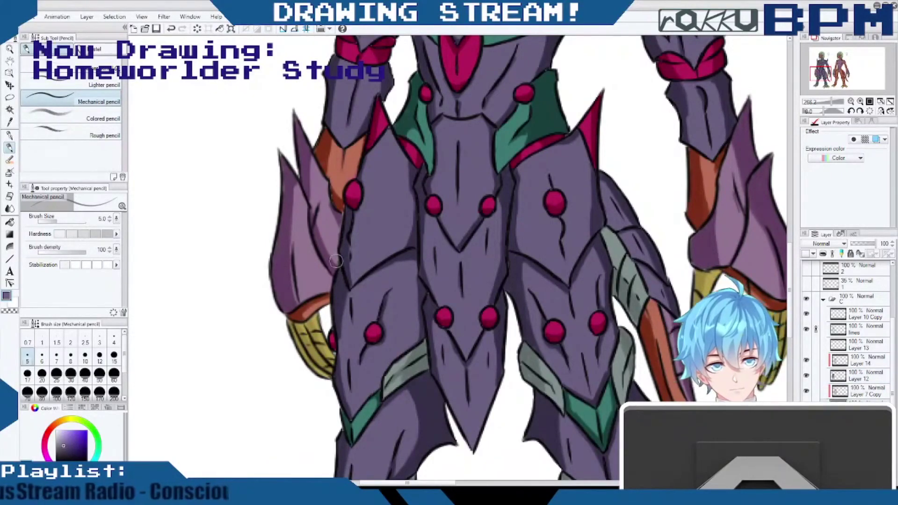
left_click(334, 249, "alt")
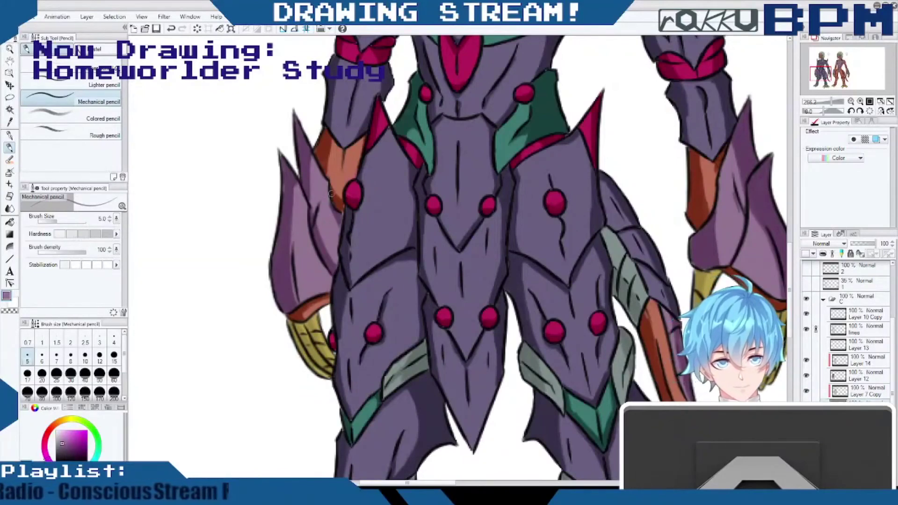
Touch up the shading where the tail meets the hip on Layer 14 with sampled dark purple and grey-teal.
left_click(864, 359)
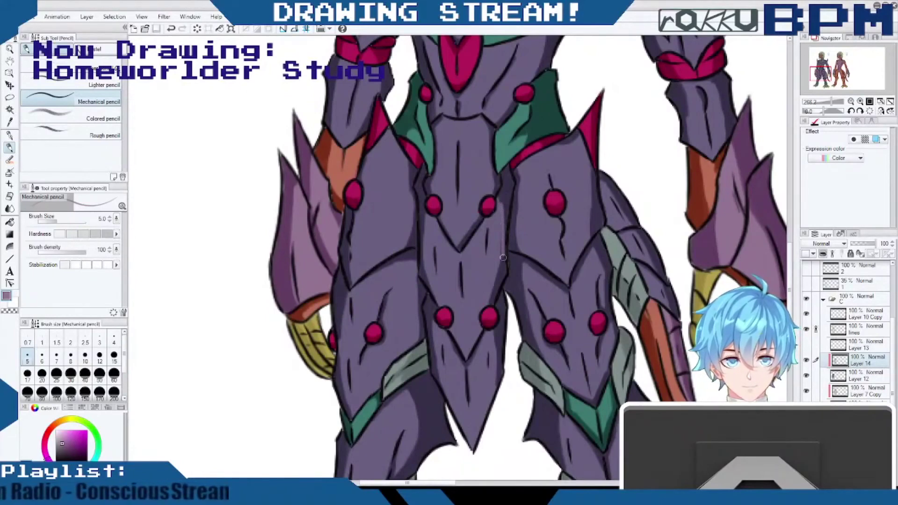
left_click(599, 216, "alt")
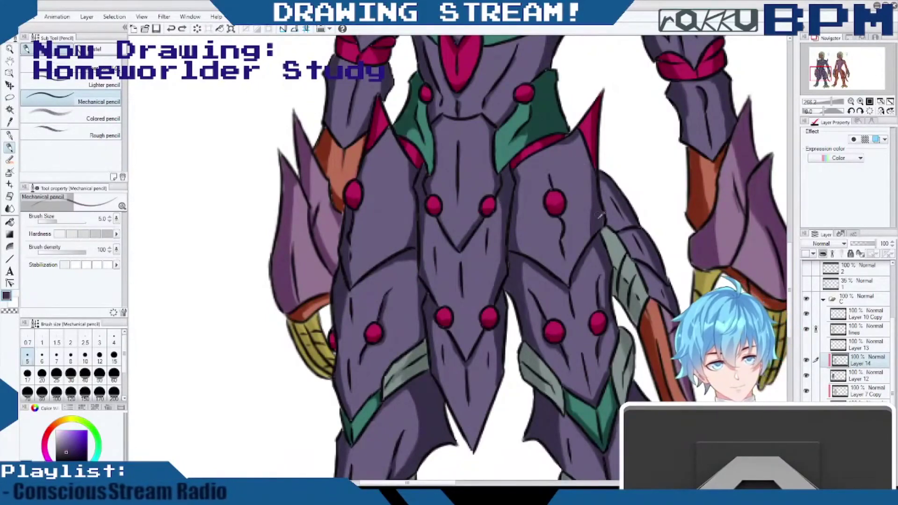
left_click_drag(601, 220, 605, 209)
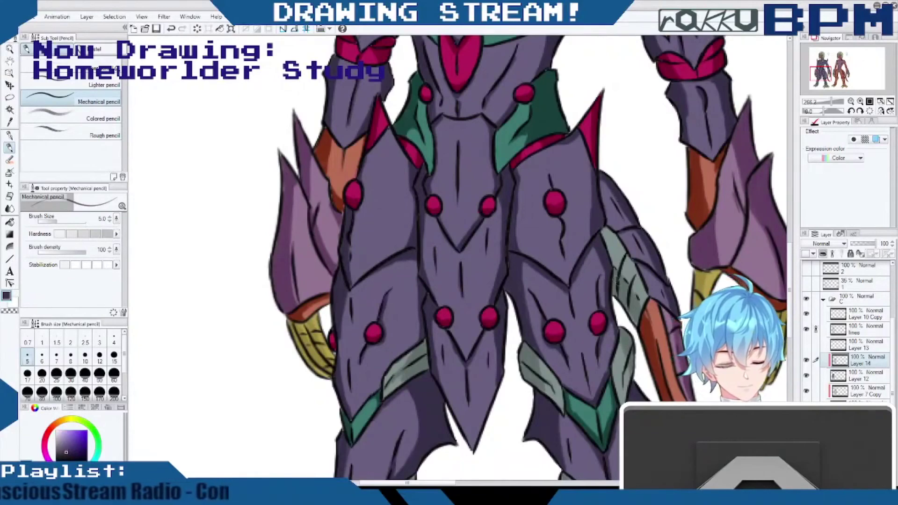
left_click(618, 280, "alt")
left_click_drag(607, 229, 610, 251)
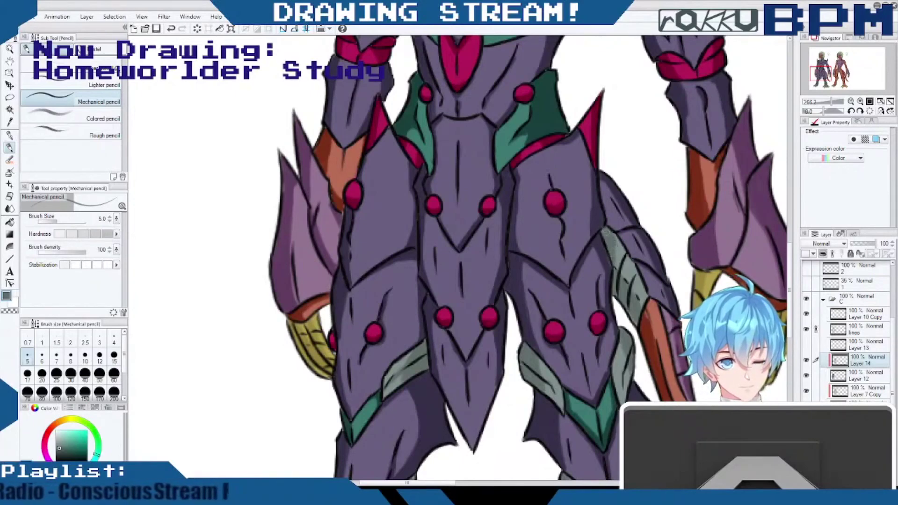
left_click(626, 189, "alt")
left_click_drag(606, 209, 615, 231)
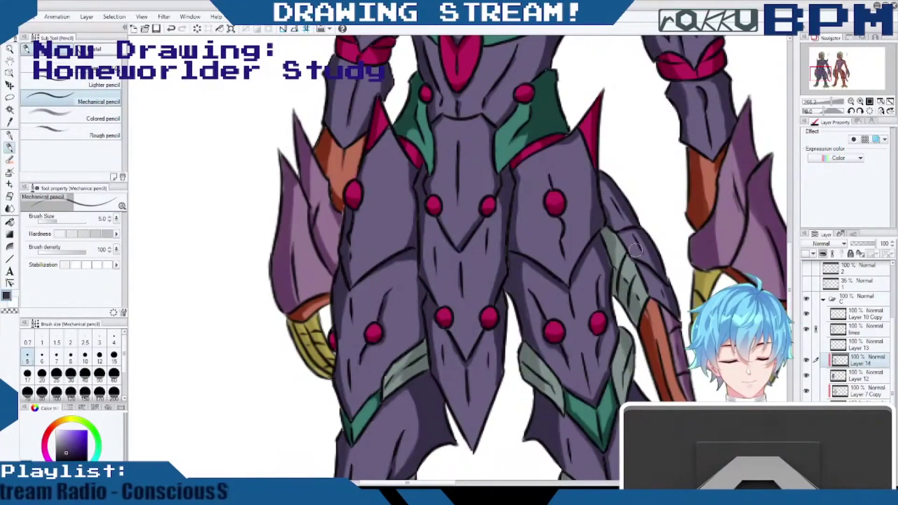
Sample the tail's orange and its dark rust shadow on Layer 7 Copy to touch up the tail's skin shading.
left_click(865, 376)
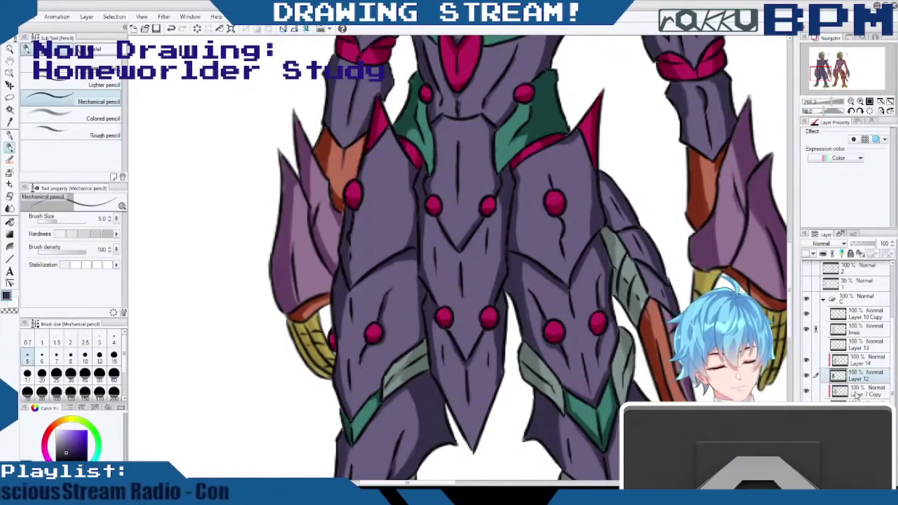
key("ctrl+z")
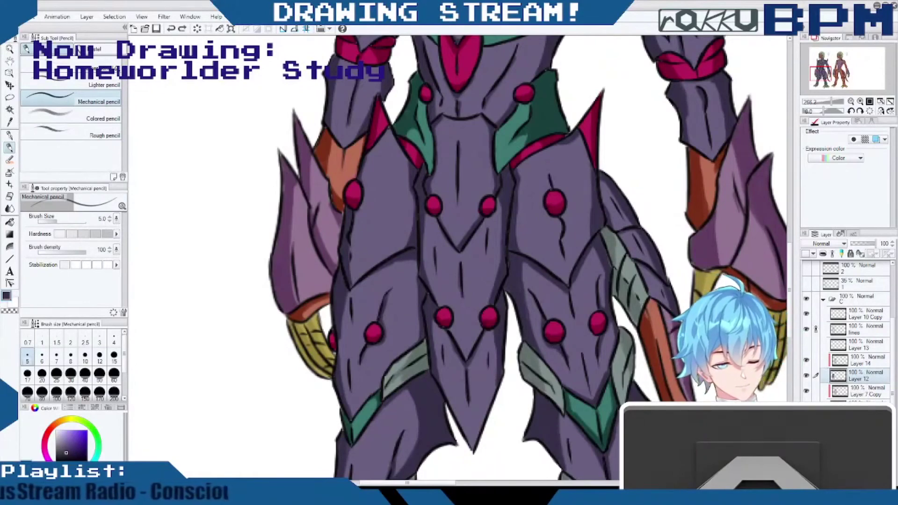
left_click(854, 394)
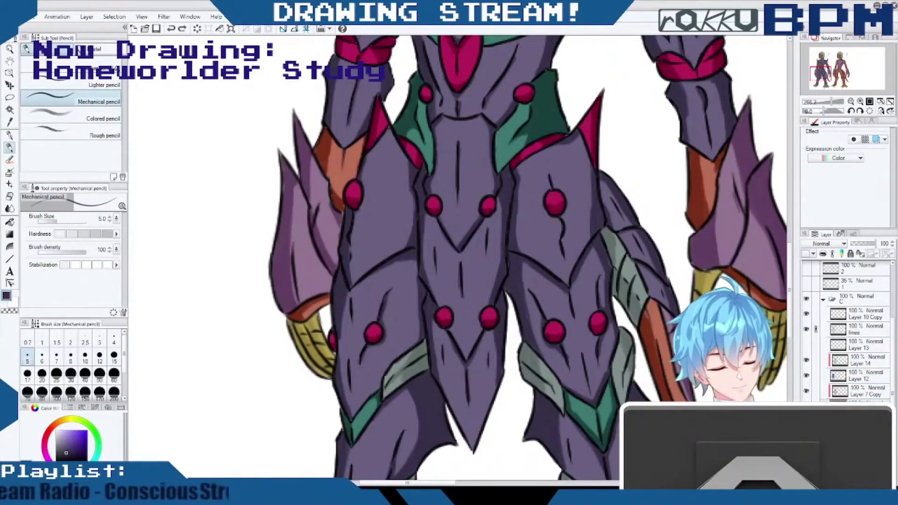
left_click(651, 310, "alt")
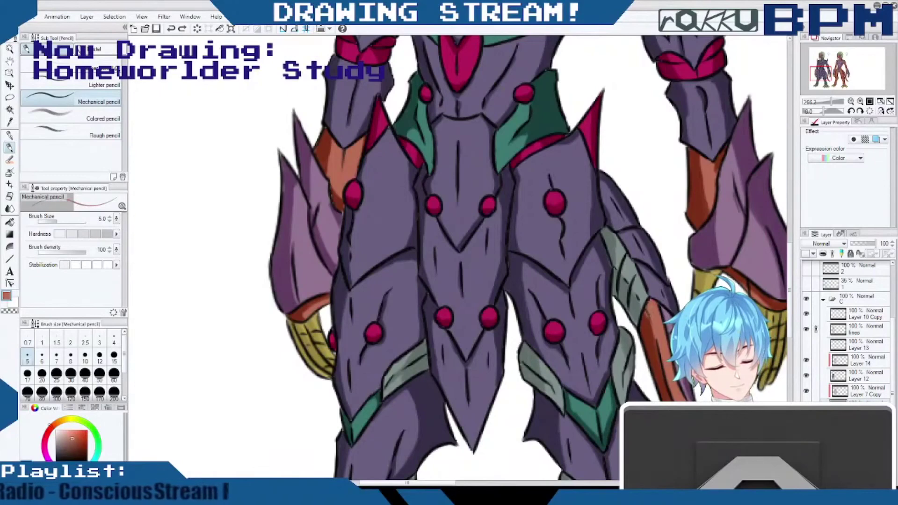
left_click(854, 394)
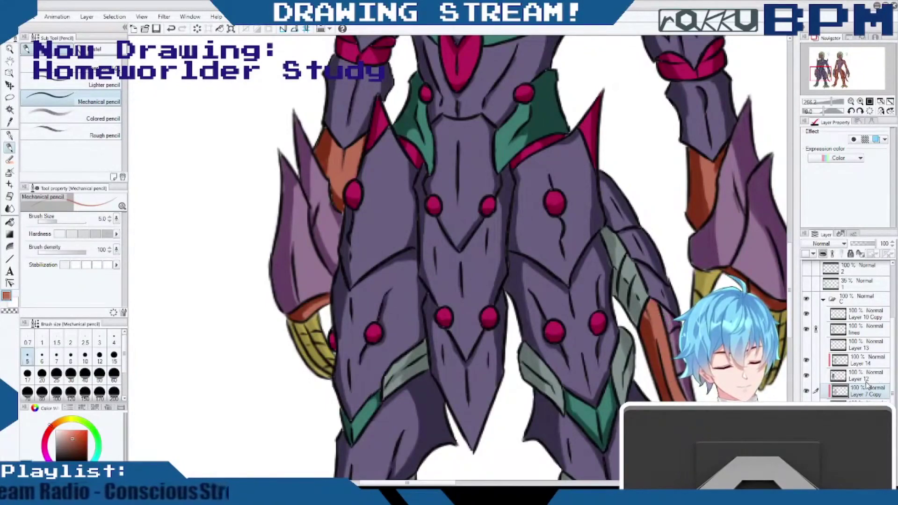
left_click(662, 364, "alt")
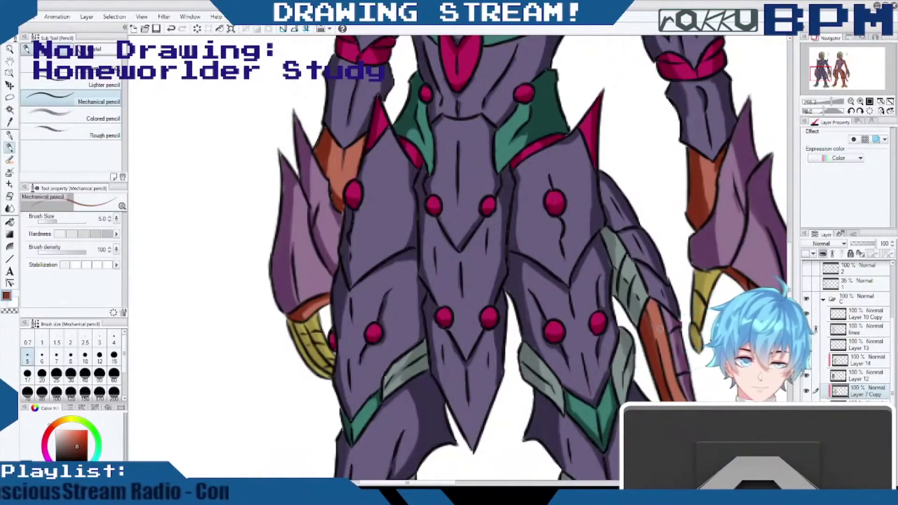
Sample the dark purple shadow beside the thigh and touch up the thigh's inner edge on Layer 14.
left_click(512, 192, "alt")
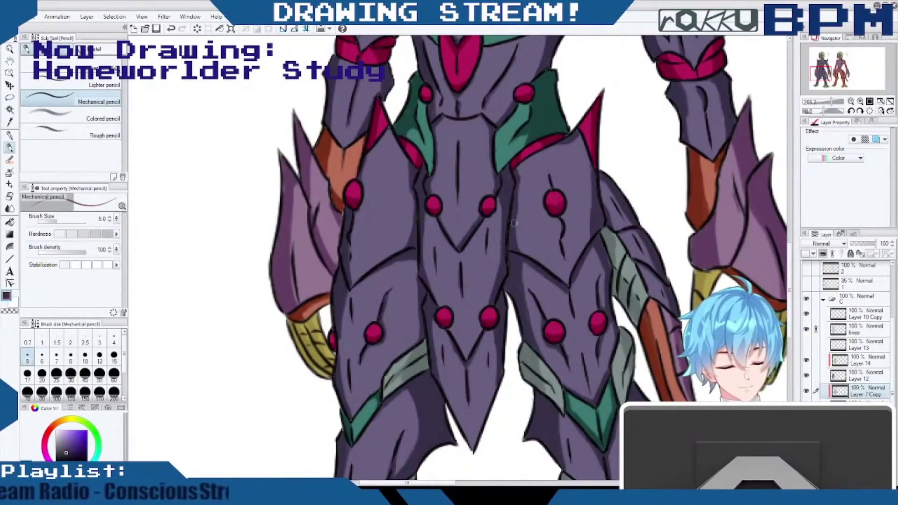
left_click(862, 360)
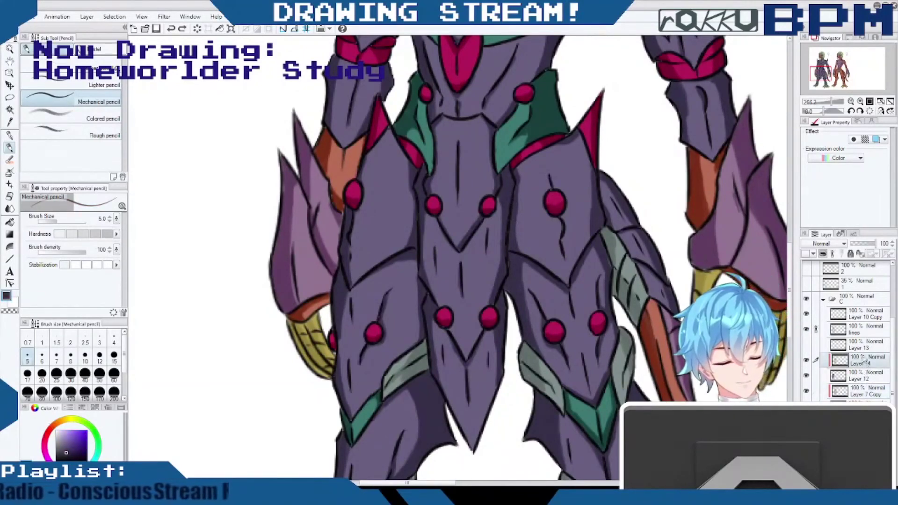
mouse_move(517, 249)
left_mouse_down()
mouse_move(515, 216)
mouse_move(520, 248)
left_mouse_up()
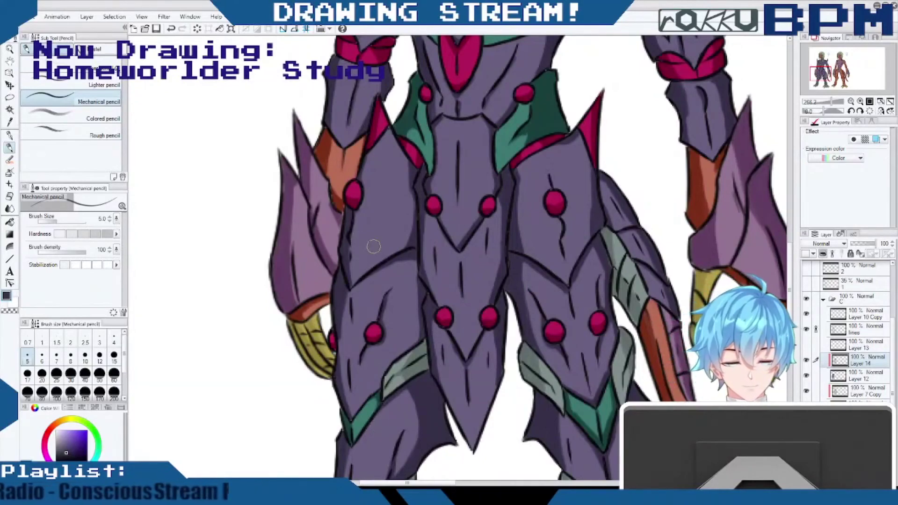
Sample the grey-teal shadow of the grey chest plate near the shoulder to touch up its shading on Layer 14.
left_click_drag(789, 318, 790, 270)
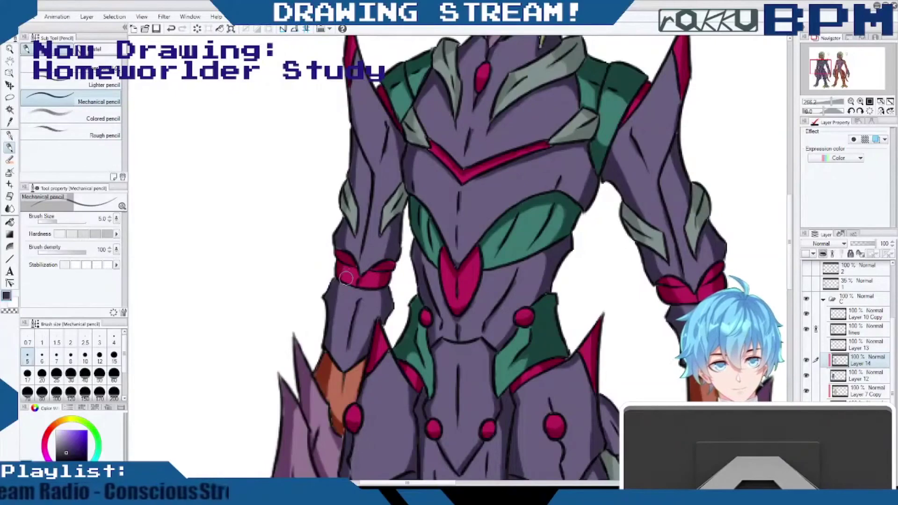
scroll(577, 309, "up", 5)
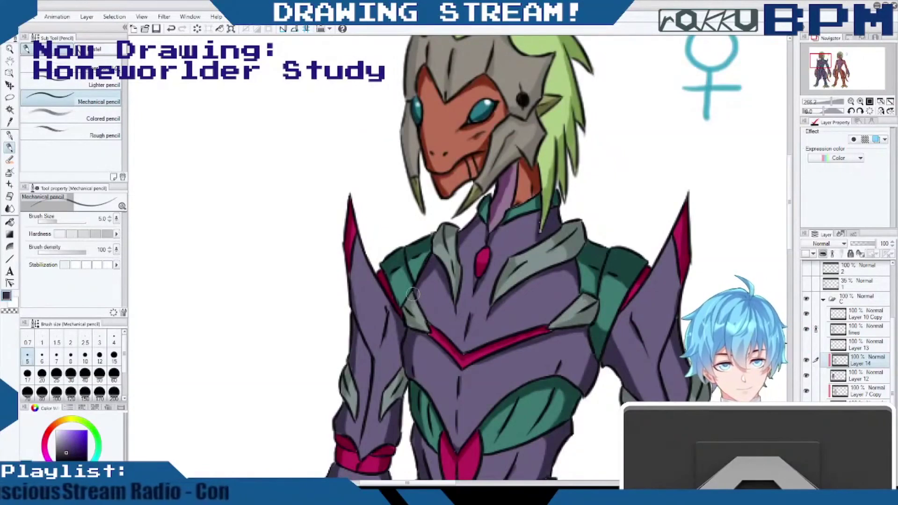
left_click(588, 315, "alt")
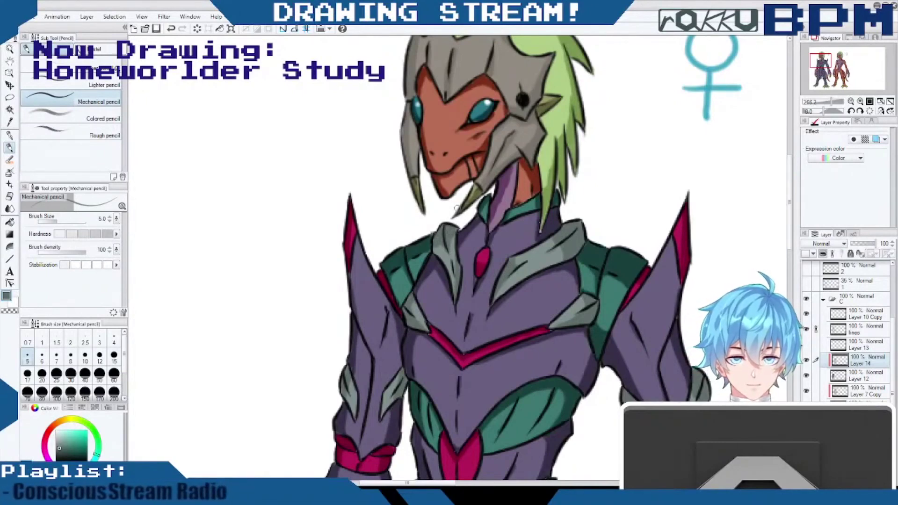
Collapse layer folder C, which holds the armoured figure's line and colour layers.
scroll(457, 208, "up", 1)
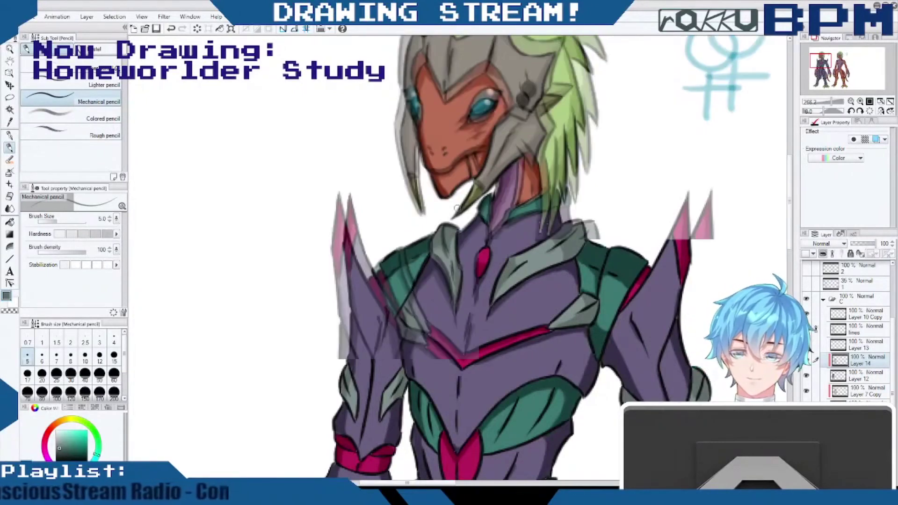
scroll(457, 209, "down", 2)
scroll(456, 207, "down", 6)
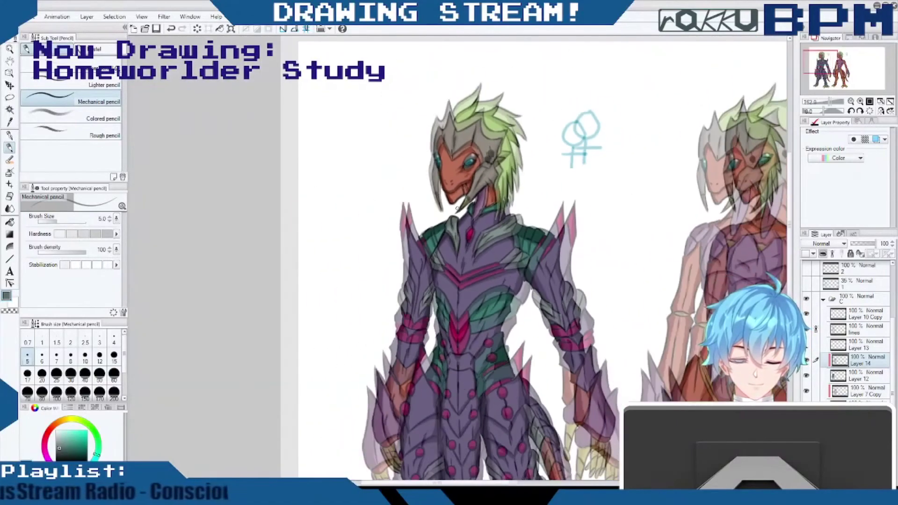
scroll(458, 208, "up", 2)
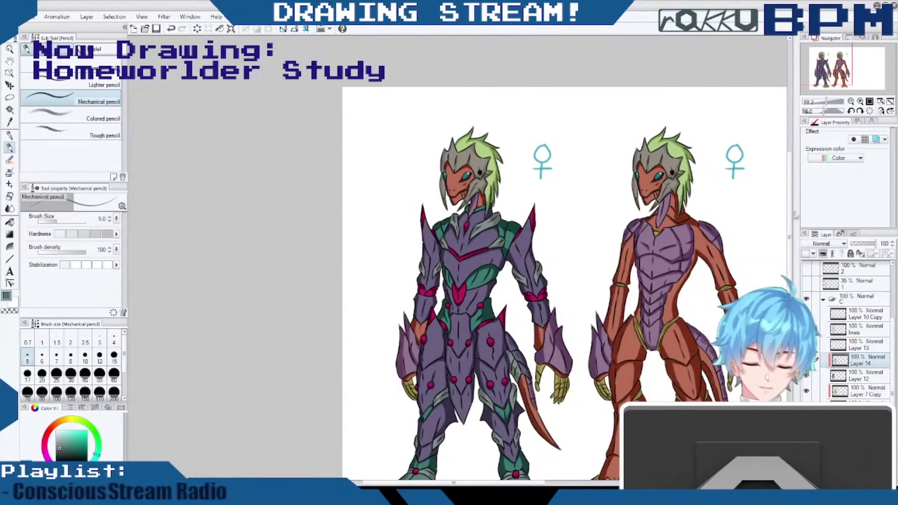
scroll(789, 259, "down", 3)
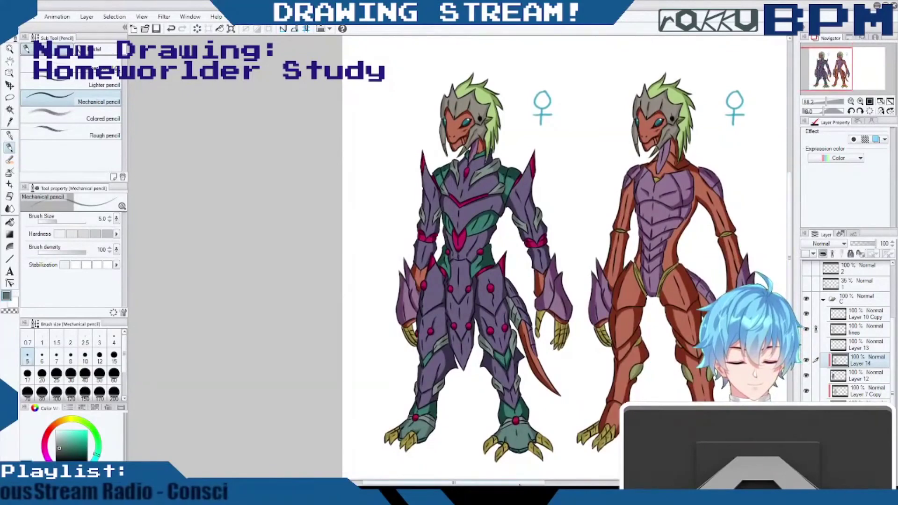
scroll(521, 485, "right", 3)
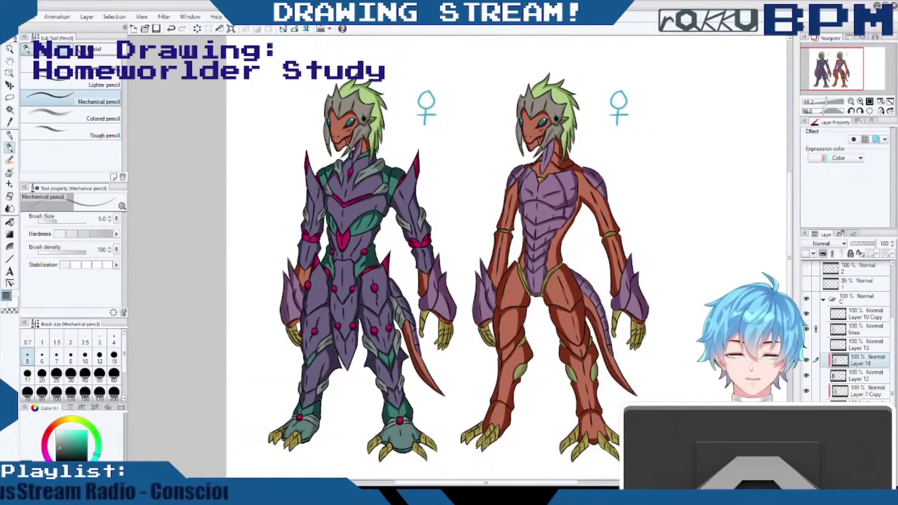
left_click(872, 320)
left_click(823, 299)
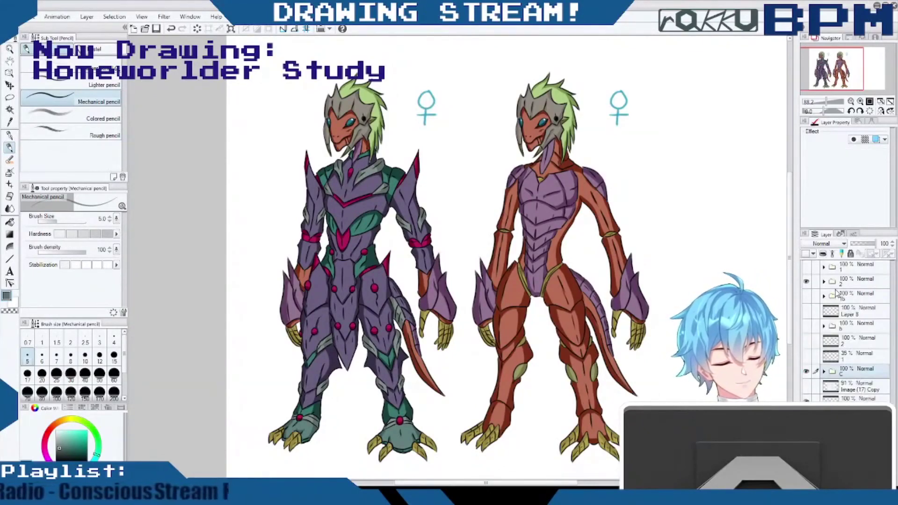
Make Layer 8 the active layer, turn on its visibility and choose a brighter teal as the drawing colour.
left_click(864, 345)
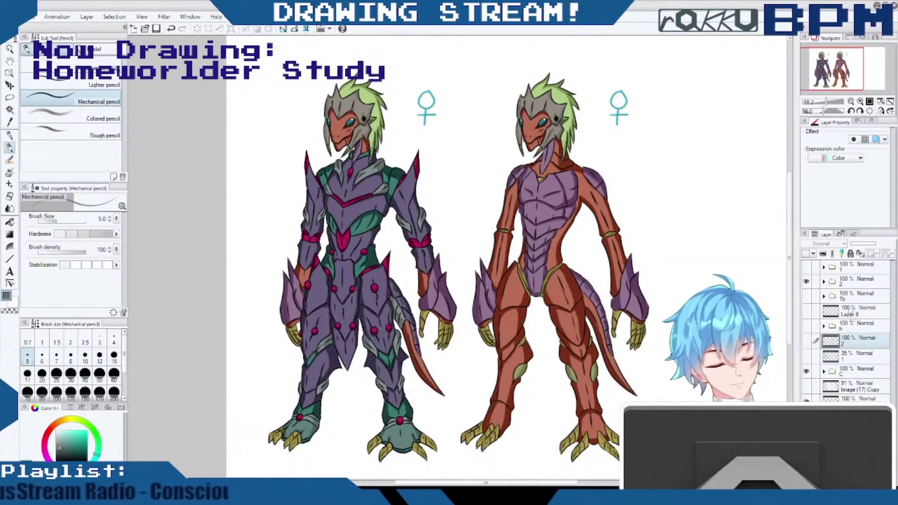
left_click(860, 317)
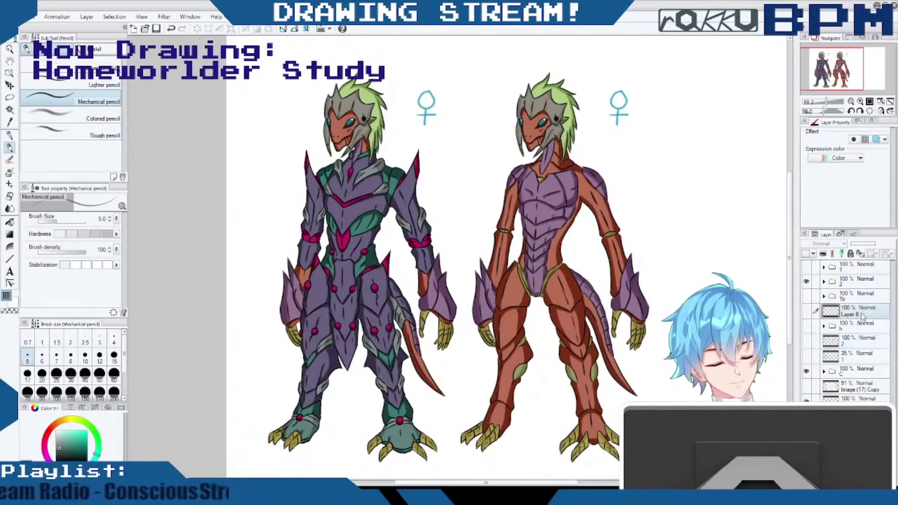
left_click(71, 440)
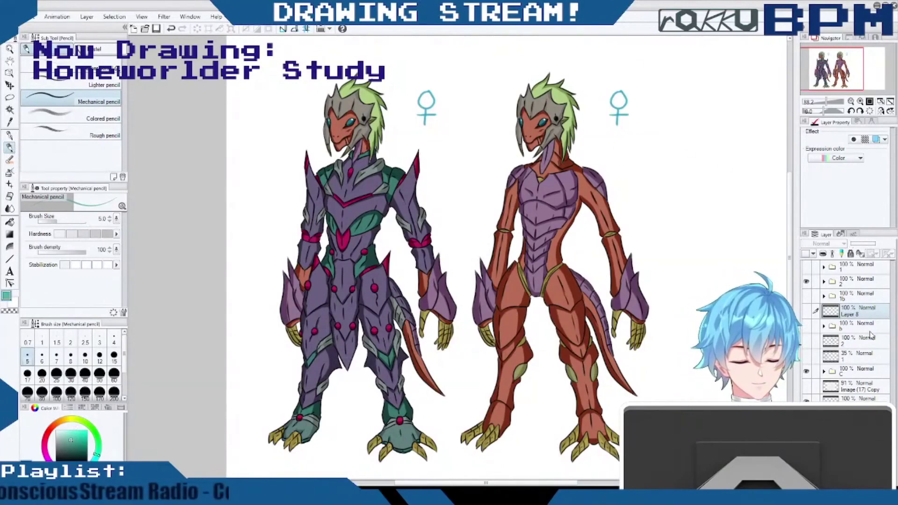
left_click(805, 311)
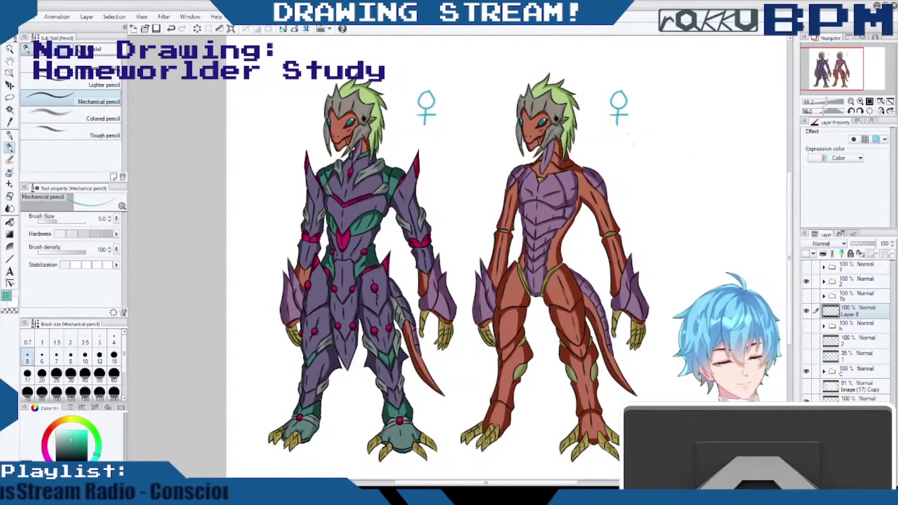